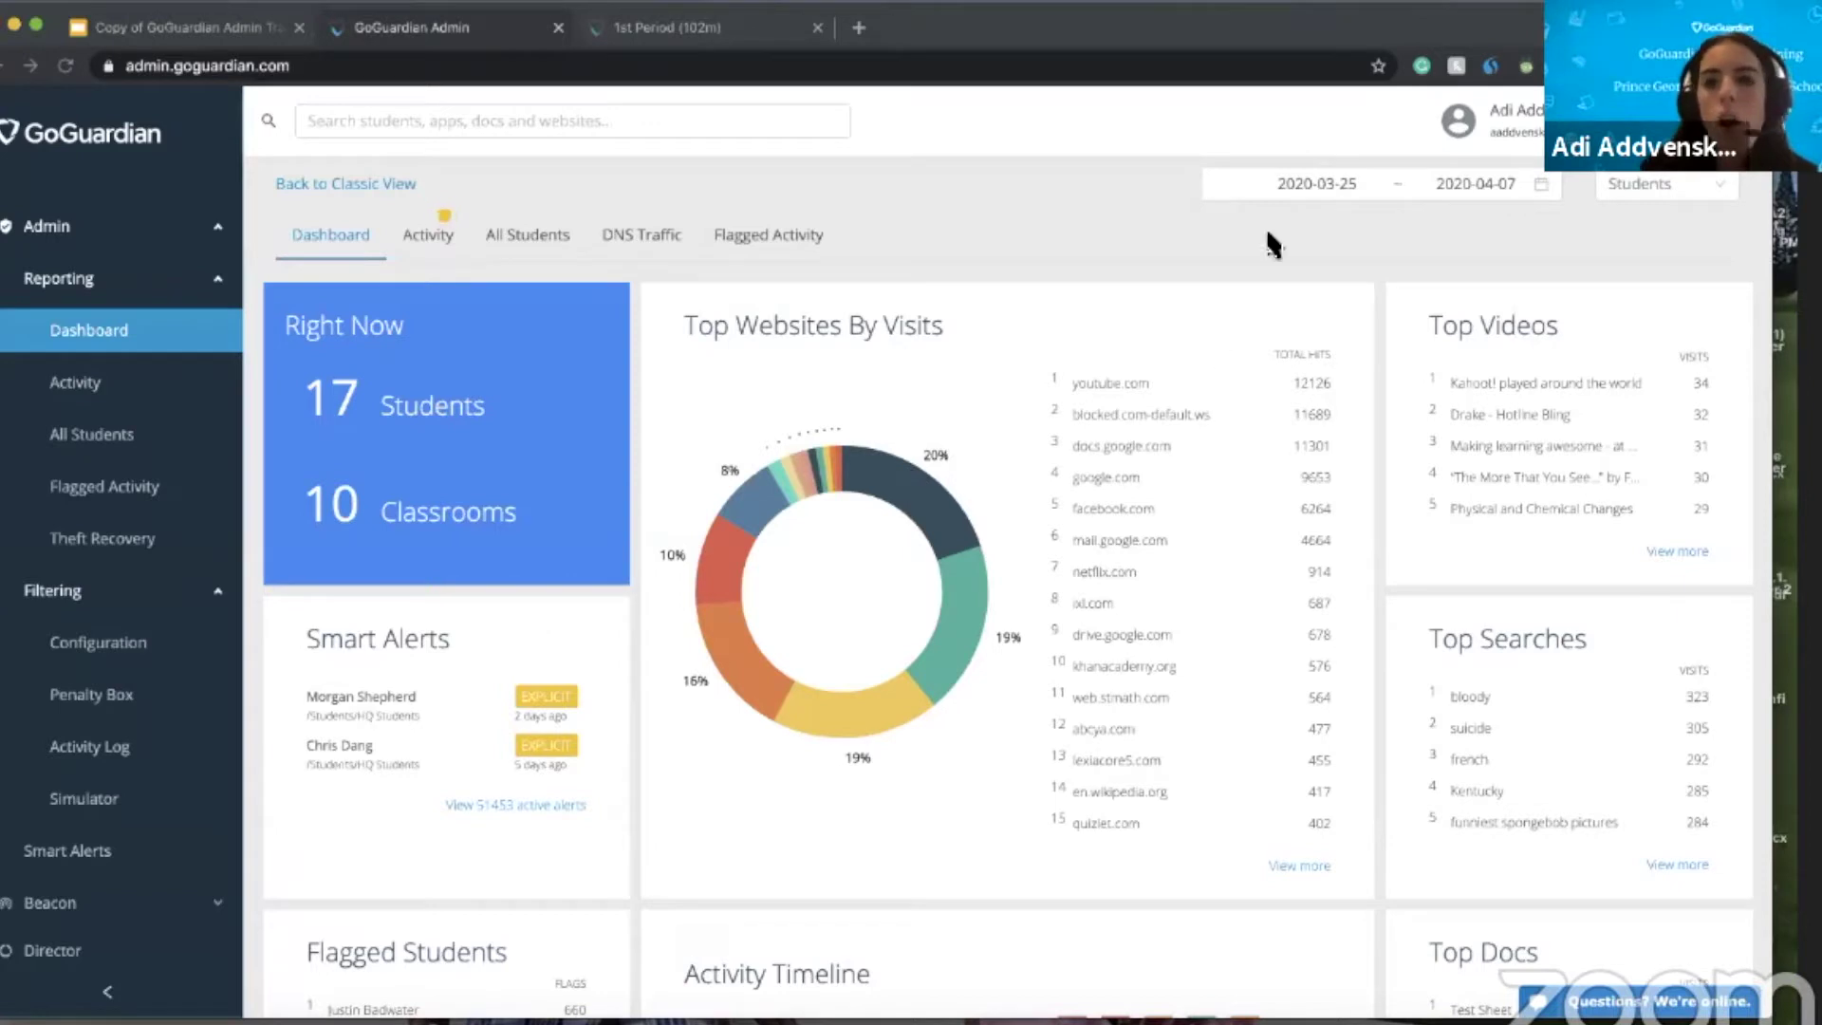
- Set the reporting dashboard's date range to the last 14 days
{"action": "left_click", "coordinate": [1321, 180]}
{"action": "left_click", "coordinate": [1192, 513]}
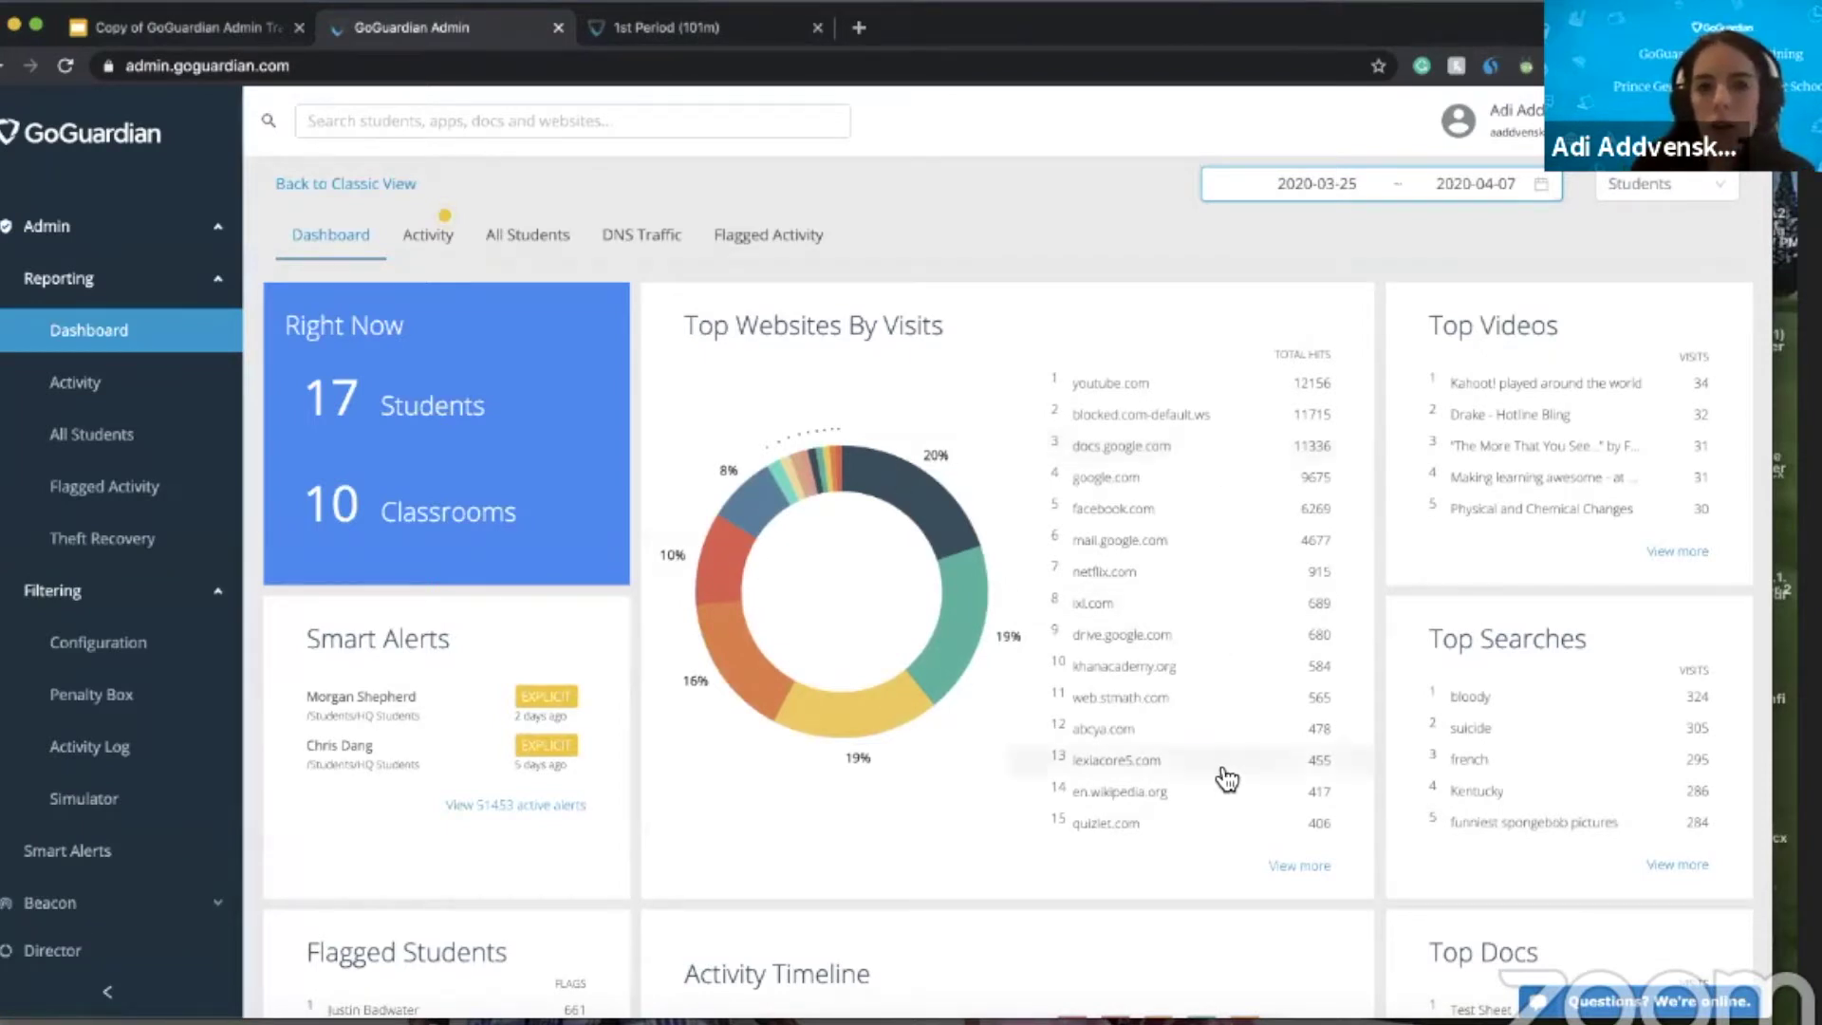
- Open the report for the top video "Kahoot! played around the world" and examine its details, activity chart and top viewers
{"action": "scroll", "coordinate": [1227, 778], "scroll_direction": "down", "scroll_amount": 1}
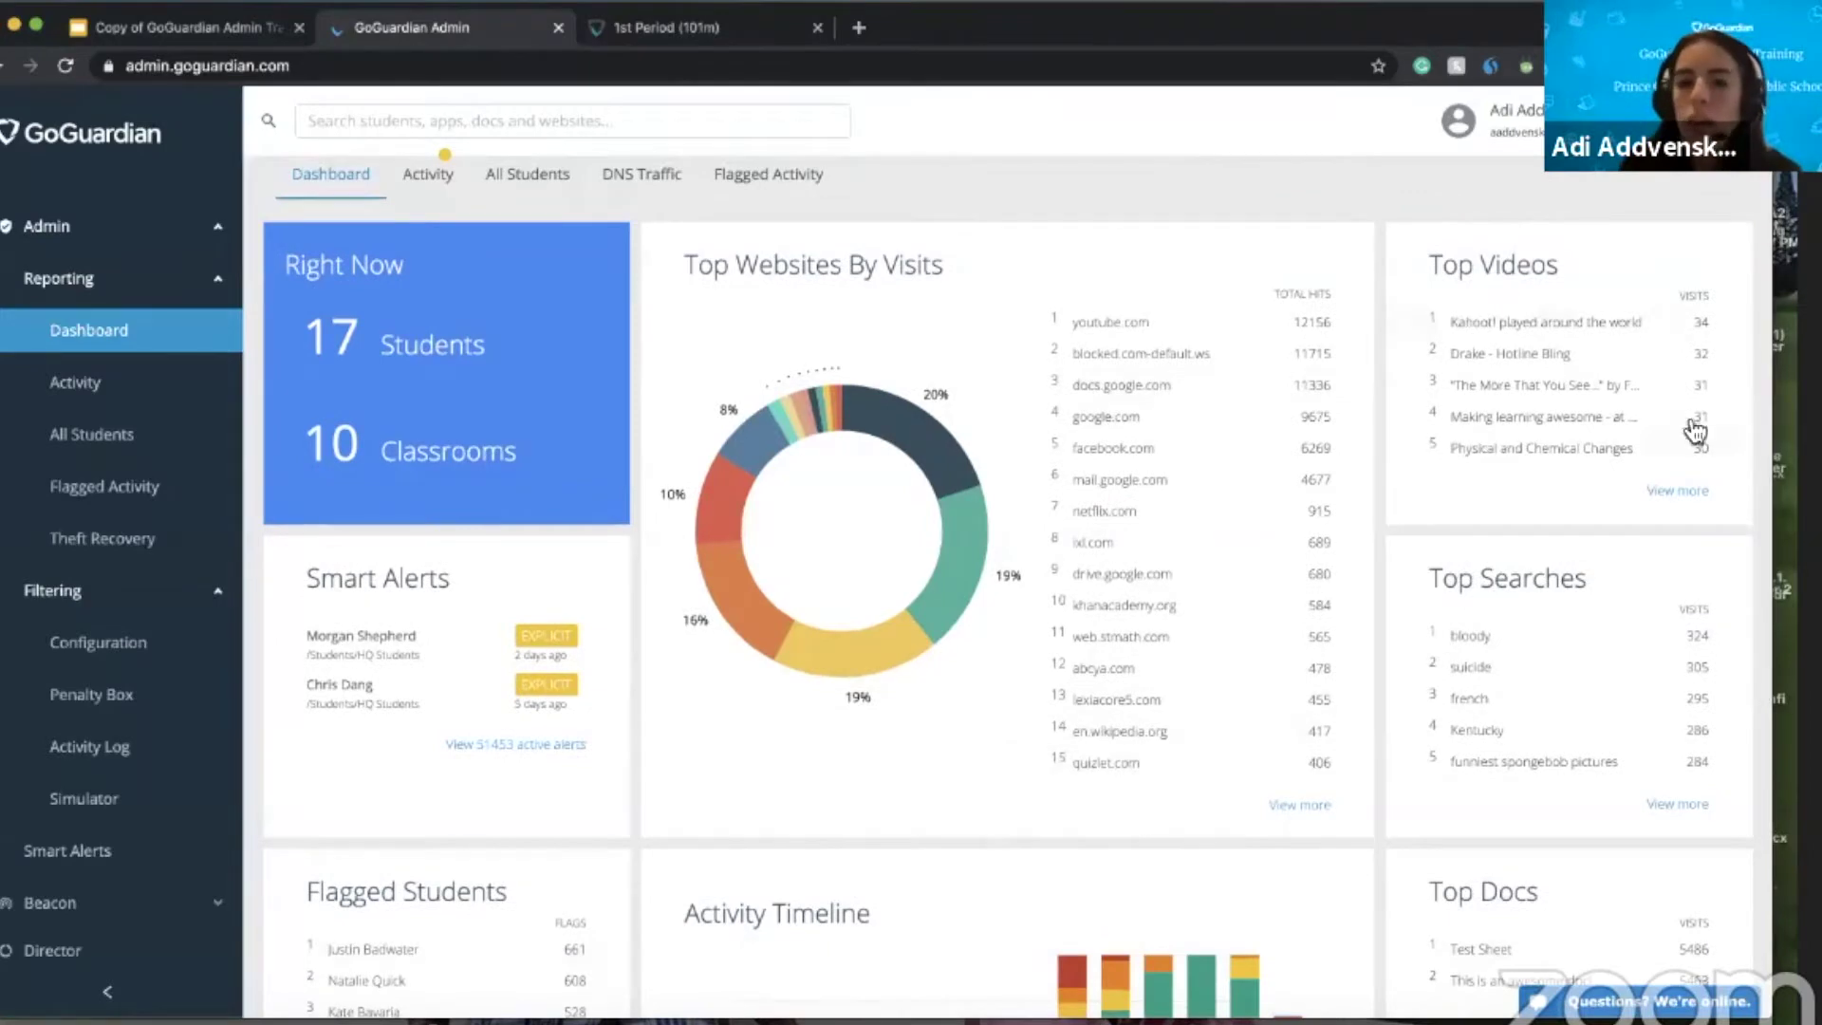
{"action": "left_click", "coordinate": [1527, 328]}
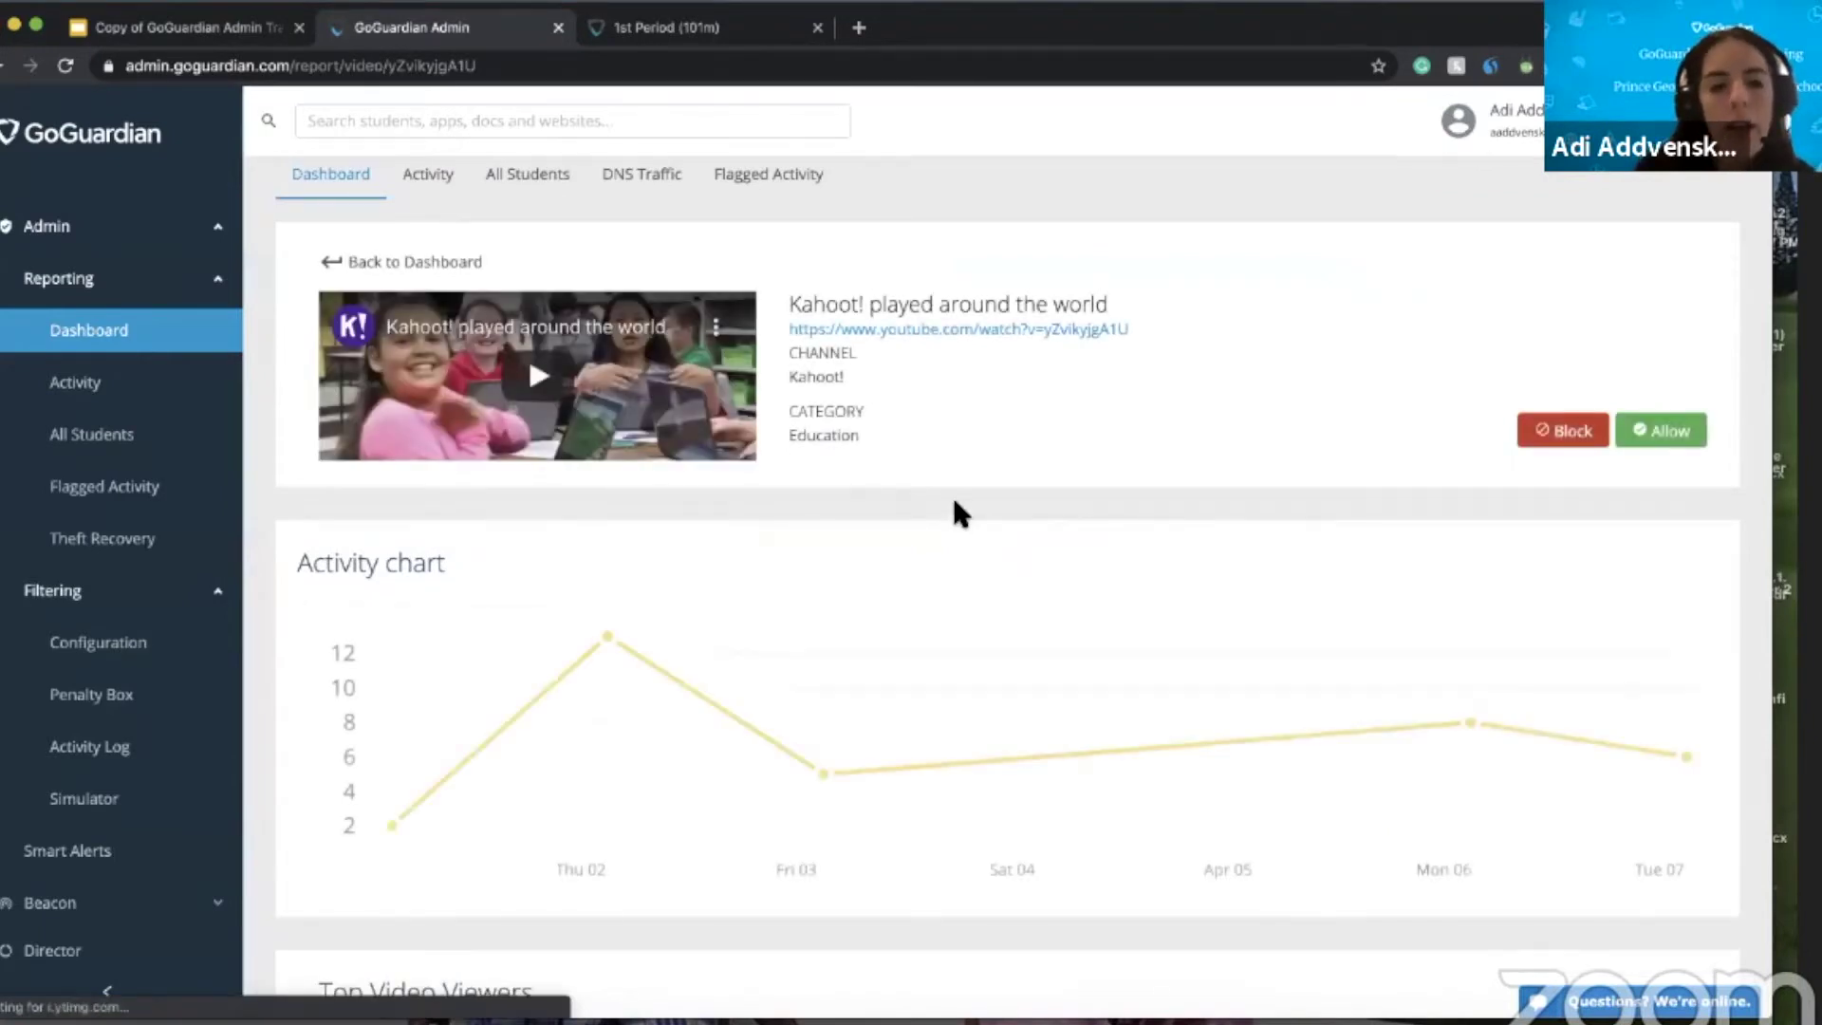
{"action": "scroll", "coordinate": [954, 502], "scroll_direction": "down", "scroll_amount": 3}
{"action": "scroll", "coordinate": [954, 502], "scroll_direction": "up", "scroll_amount": 3}
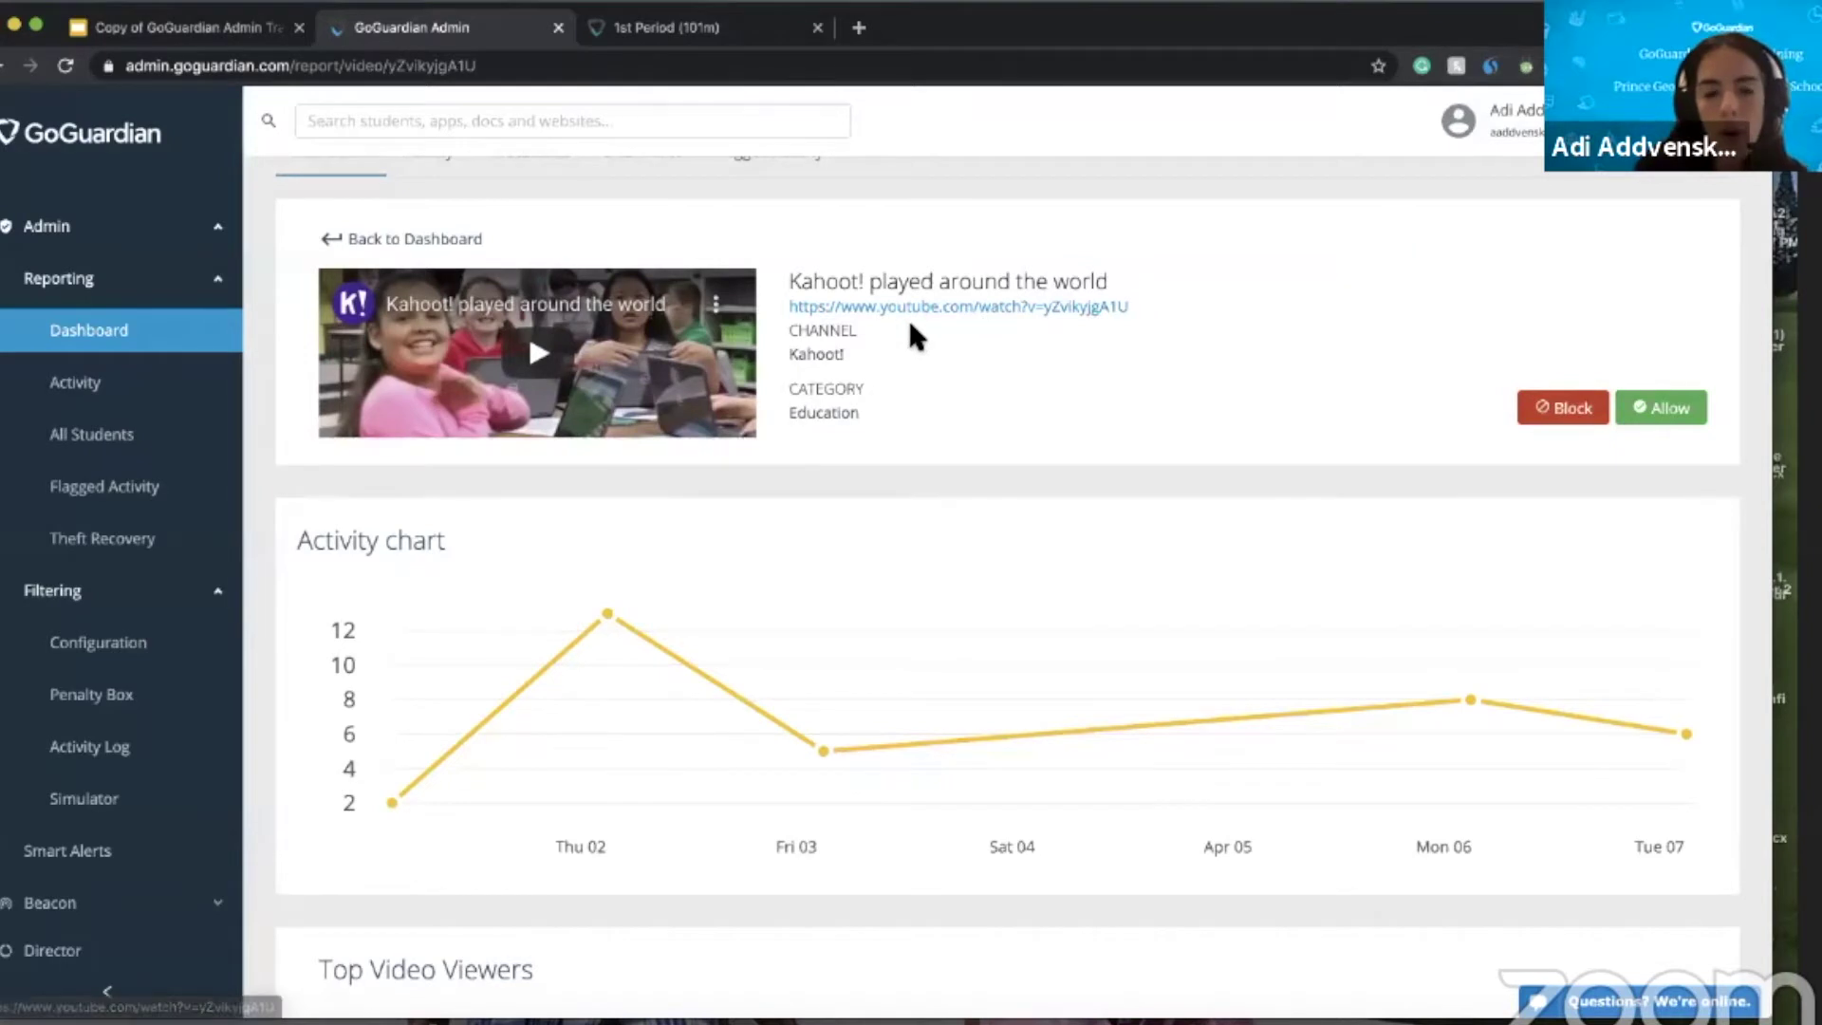
{"action": "scroll", "coordinate": [944, 448], "scroll_direction": "down", "scroll_amount": 3}
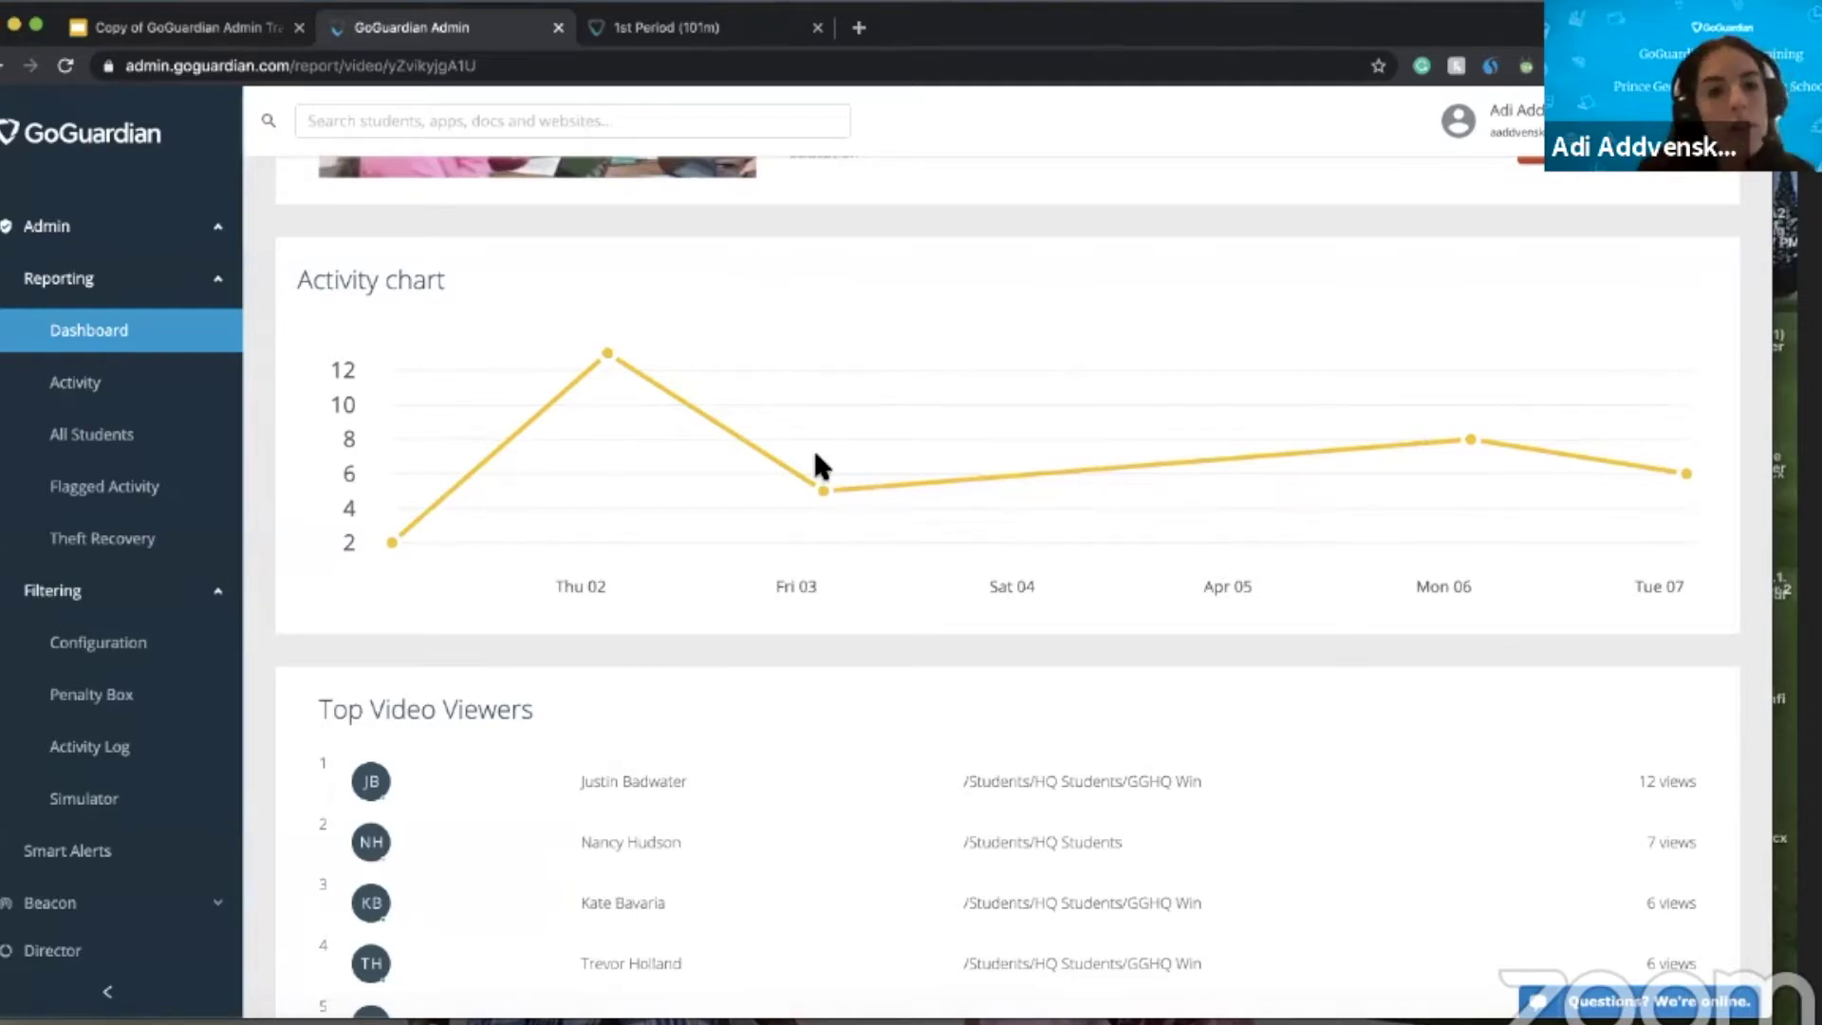
{"action": "scroll", "coordinate": [1408, 431], "scroll_direction": "up", "scroll_amount": 5}
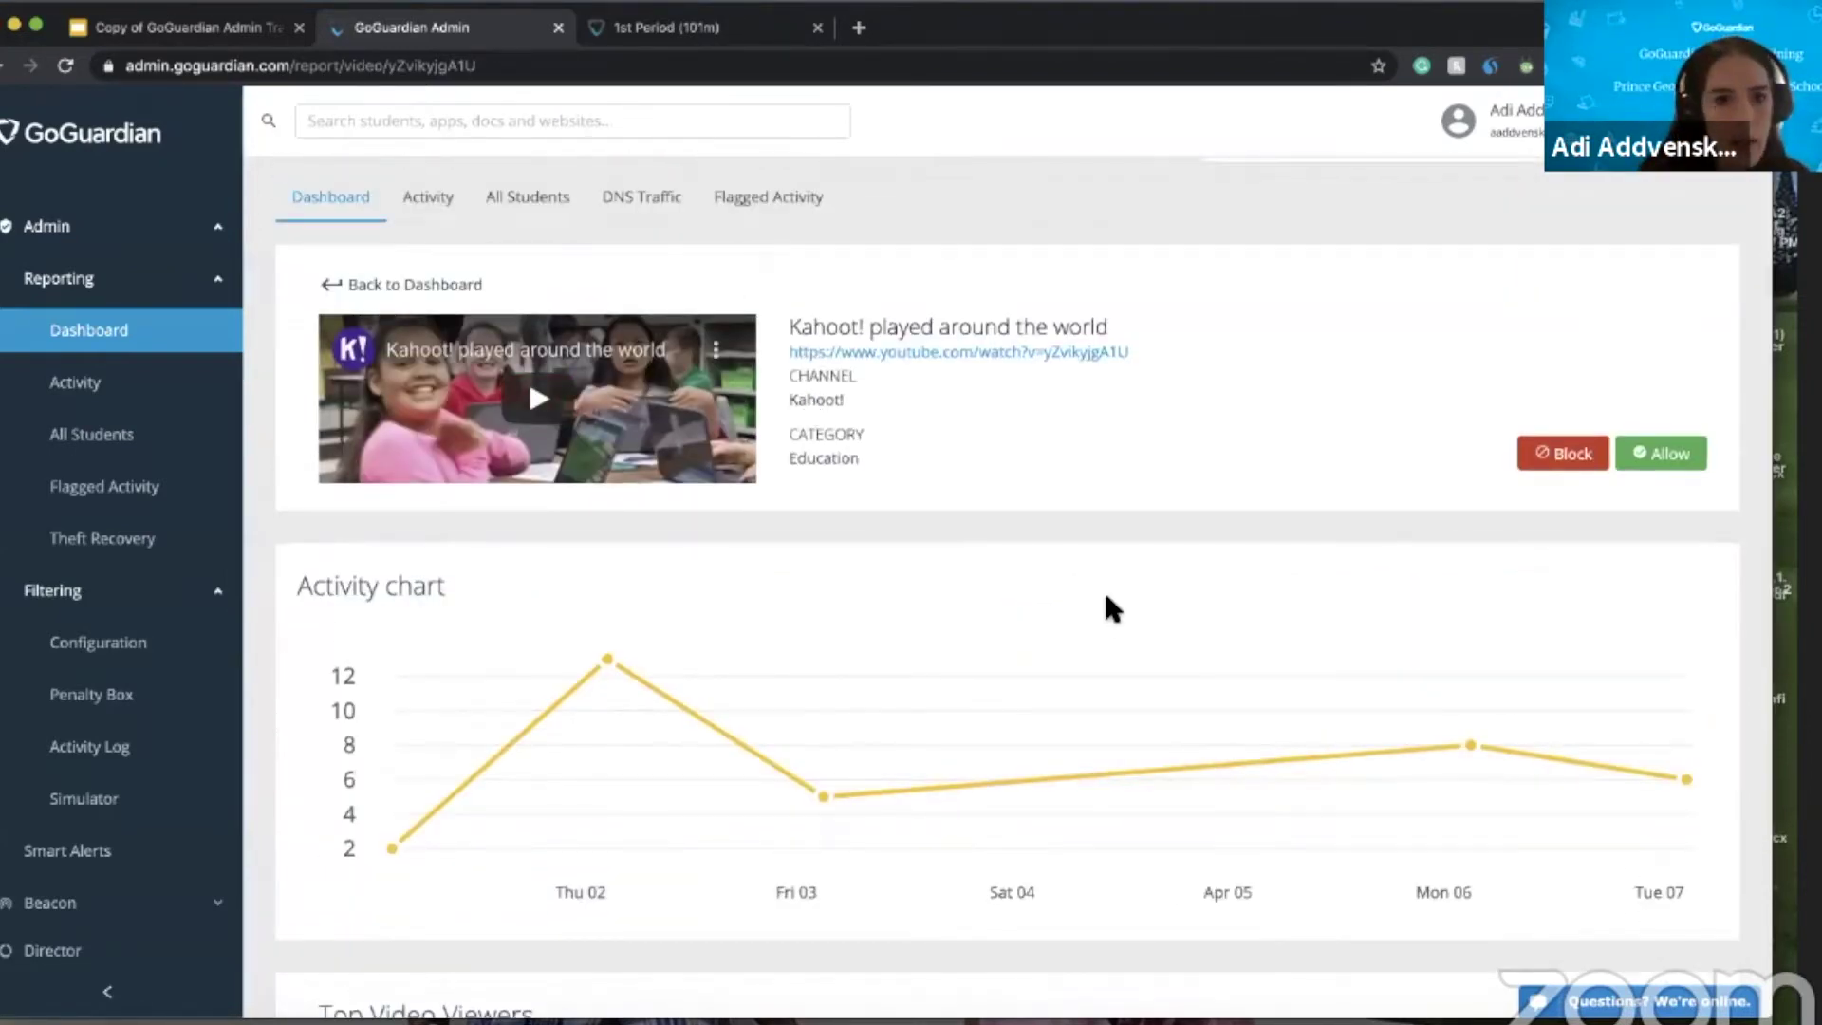
{"action": "scroll", "coordinate": [1106, 607], "scroll_direction": "down", "scroll_amount": 3}
{"action": "scroll", "coordinate": [1106, 600], "scroll_direction": "down", "scroll_amount": 2}
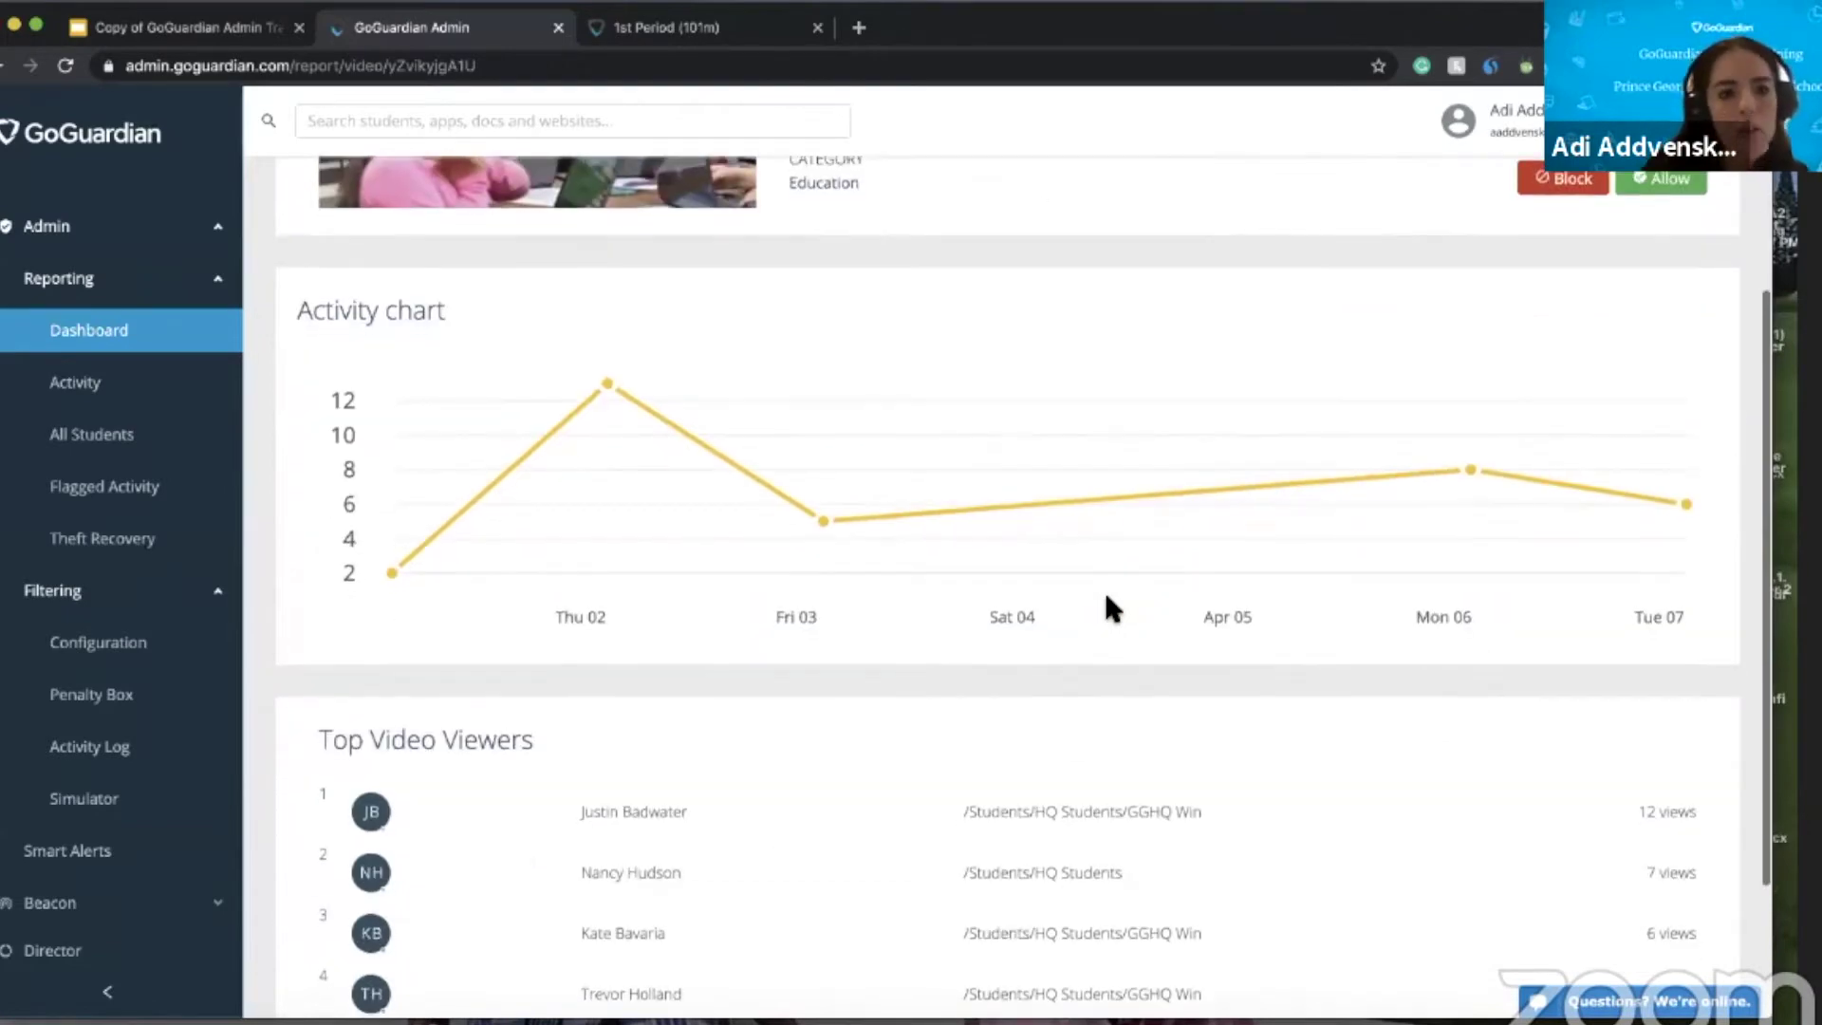
{"action": "scroll", "coordinate": [1104, 600], "scroll_direction": "down", "scroll_amount": 2}
{"action": "scroll", "coordinate": [513, 683], "scroll_direction": "down", "scroll_amount": 2}
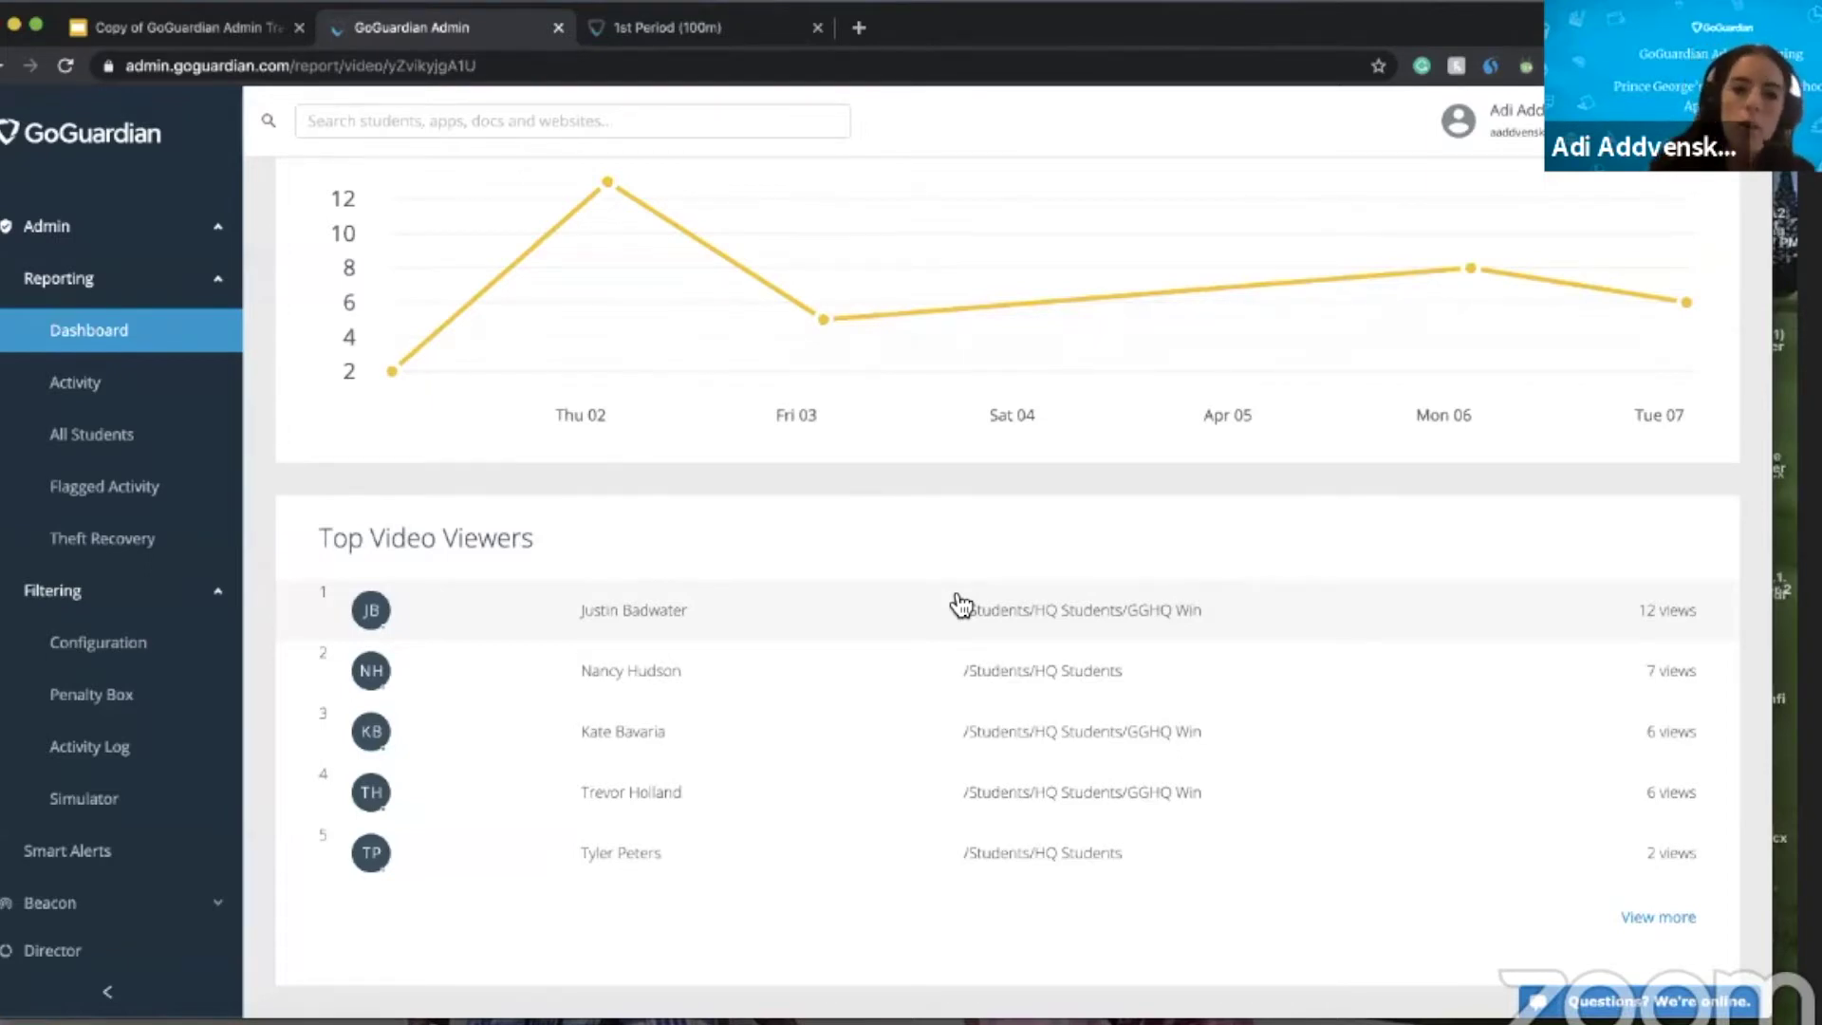
- View the full list of the video's top viewers, close it and return to the reporting dashboard
{"action": "left_click", "coordinate": [1658, 918]}
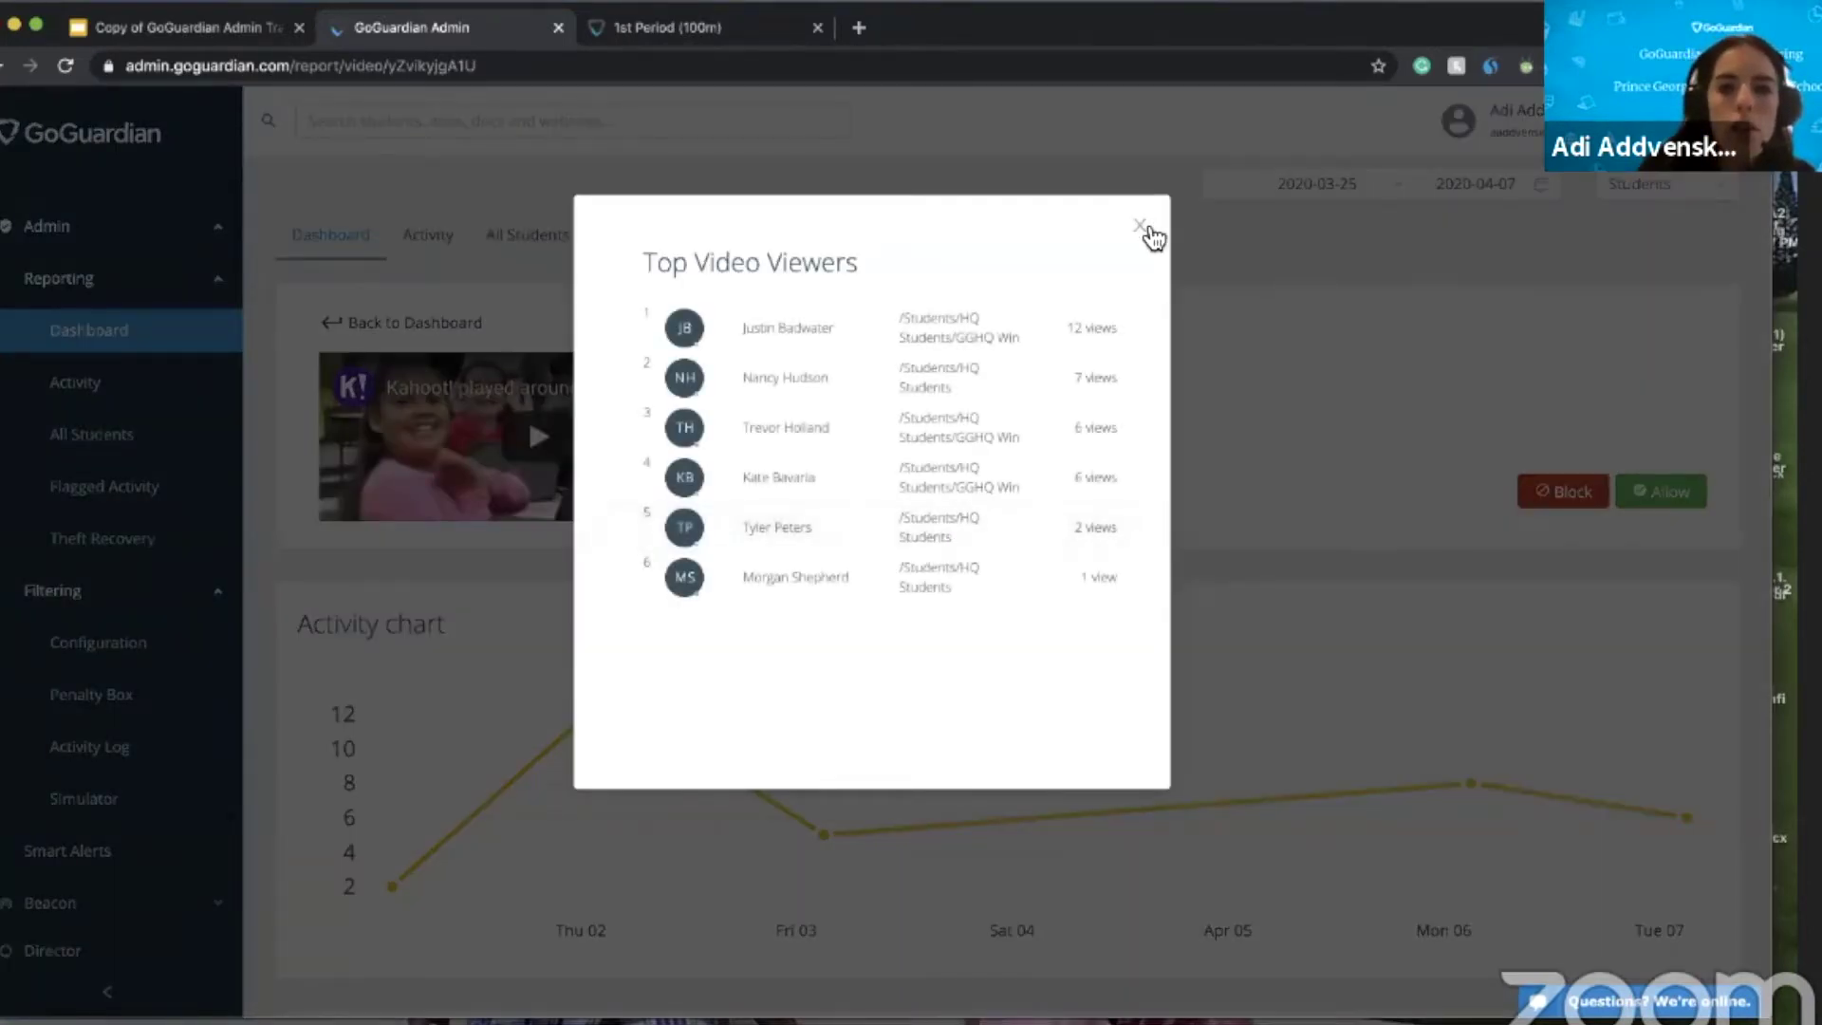
{"action": "left_click", "coordinate": [1141, 228]}
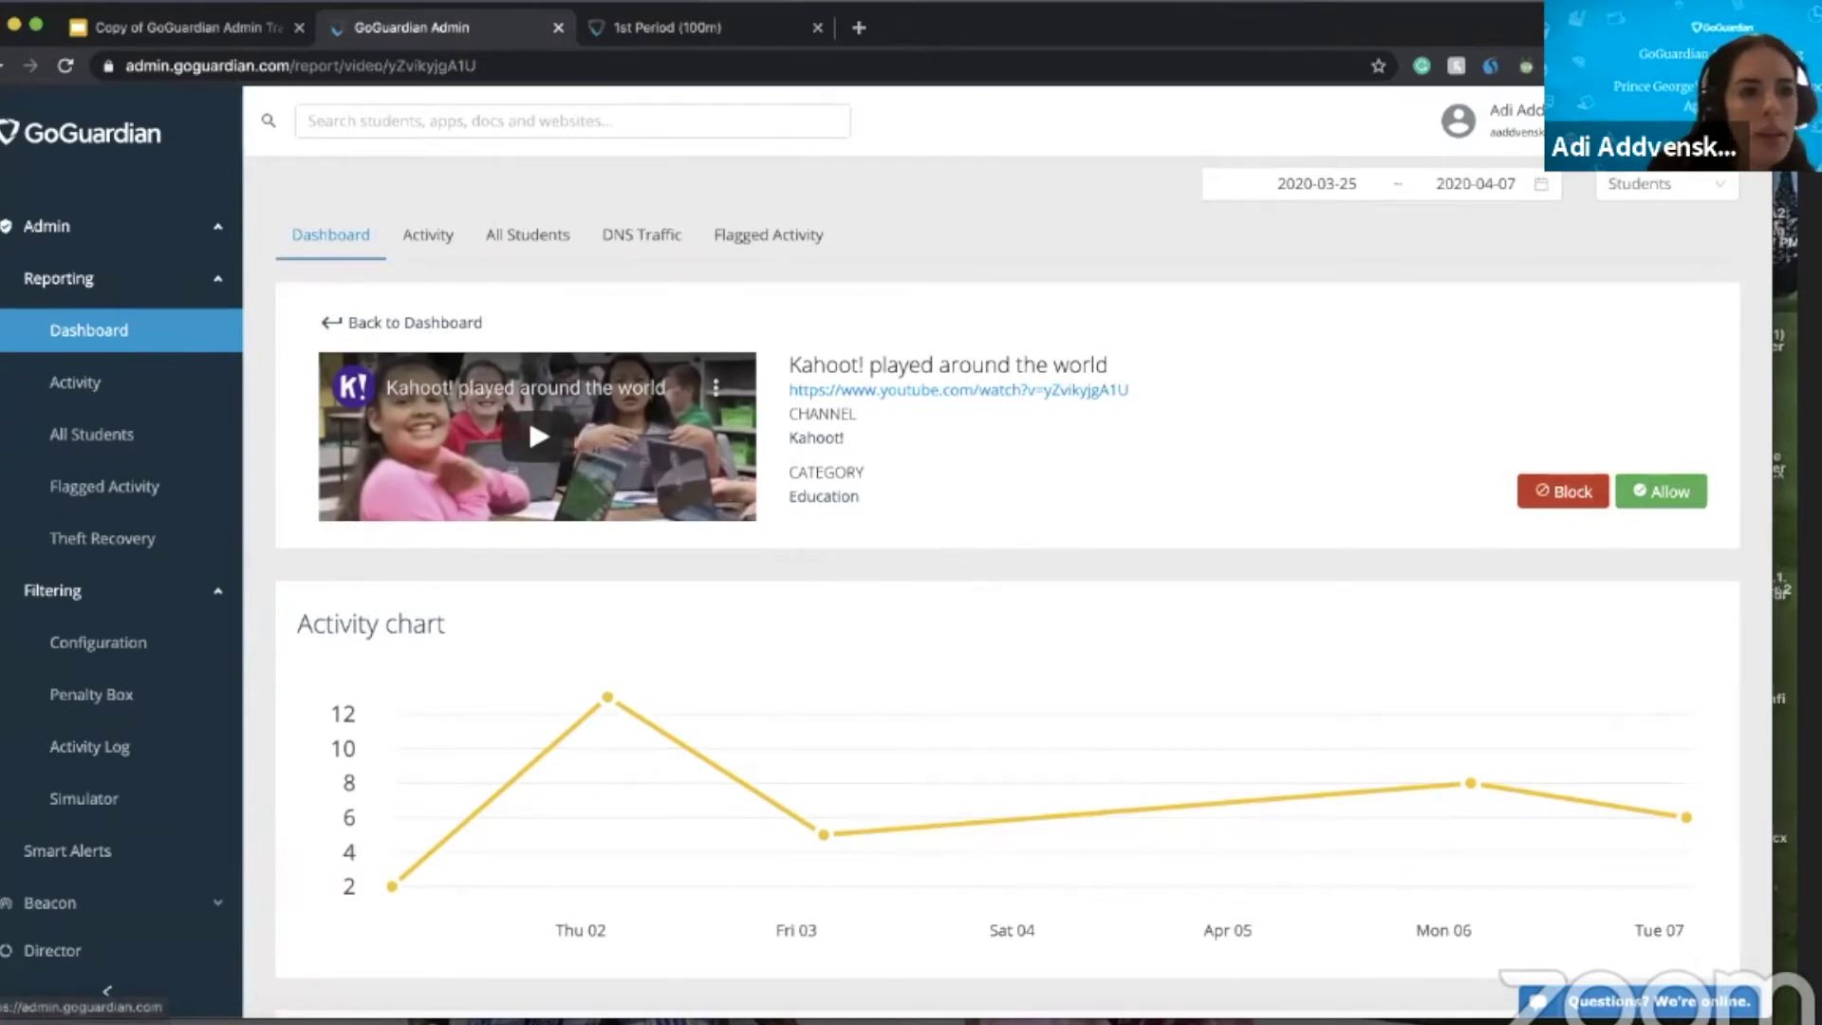
{"action": "left_click", "coordinate": [330, 234]}
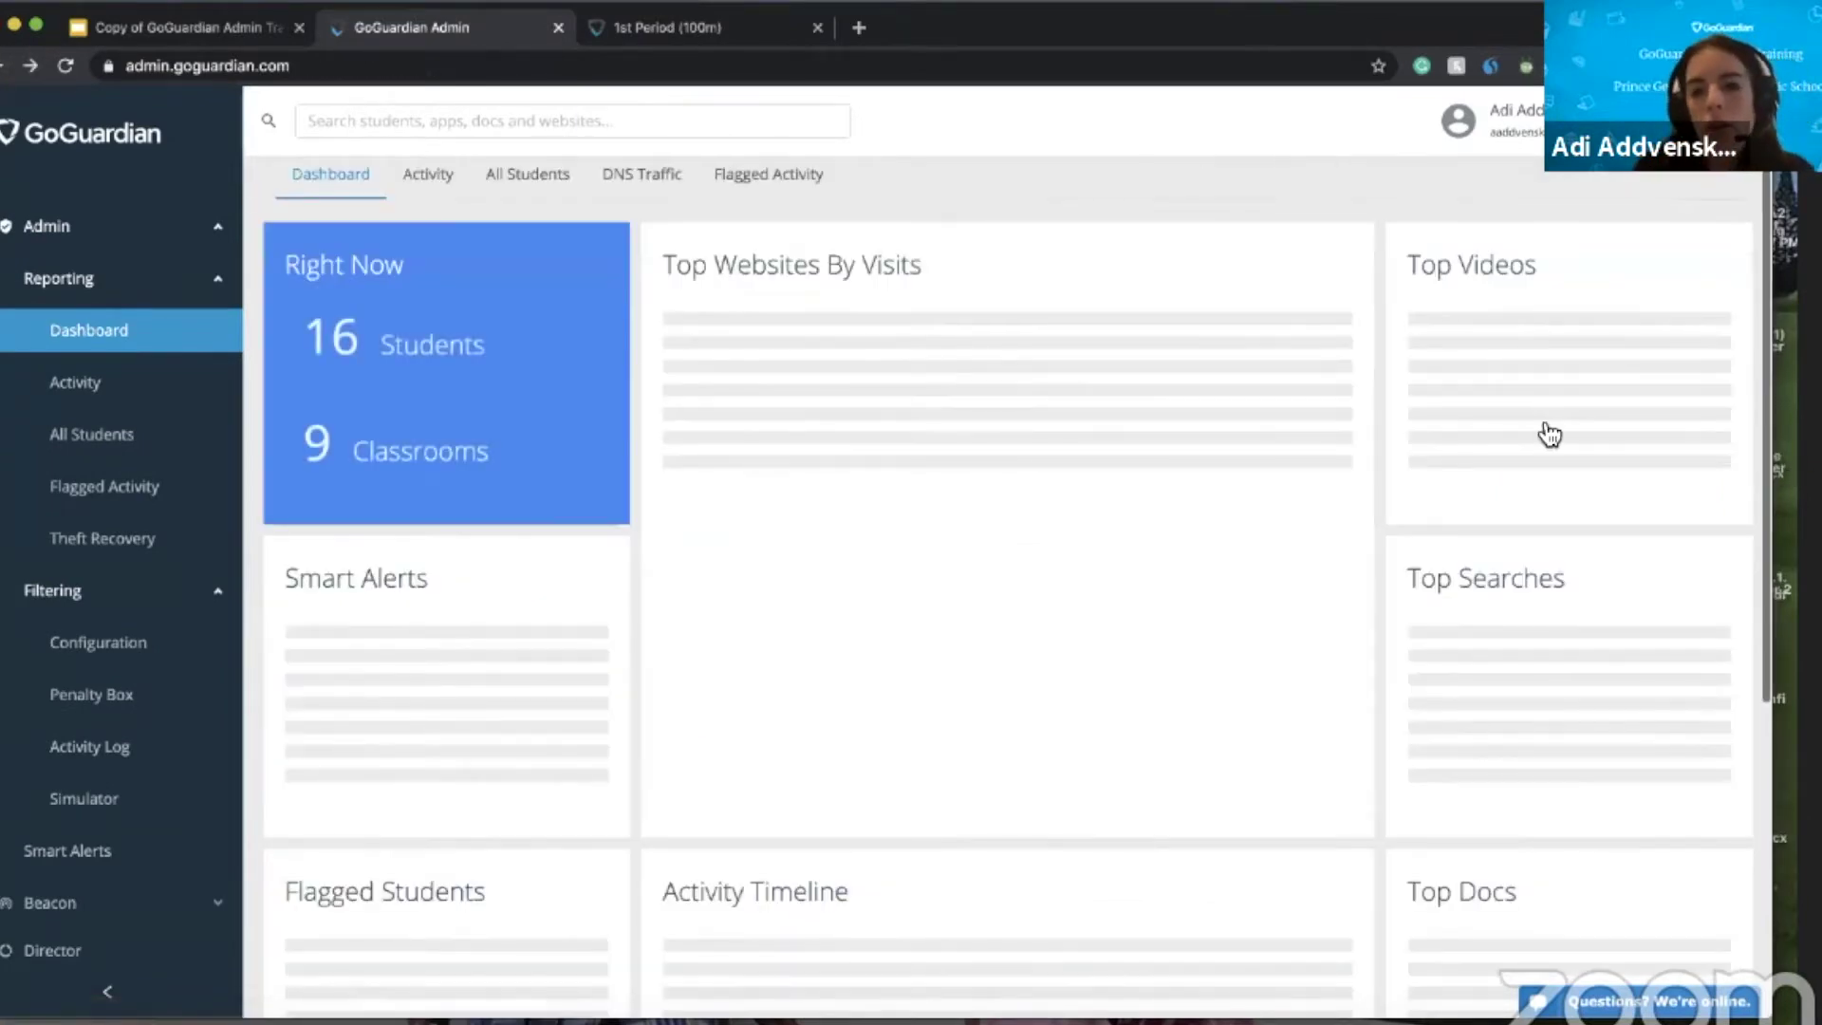
- Examine the dashboard's top searches, docs and apps, flagged students, located devices and activity timeline
{"action": "scroll", "coordinate": [1538, 423], "scroll_direction": "down", "scroll_amount": 2}
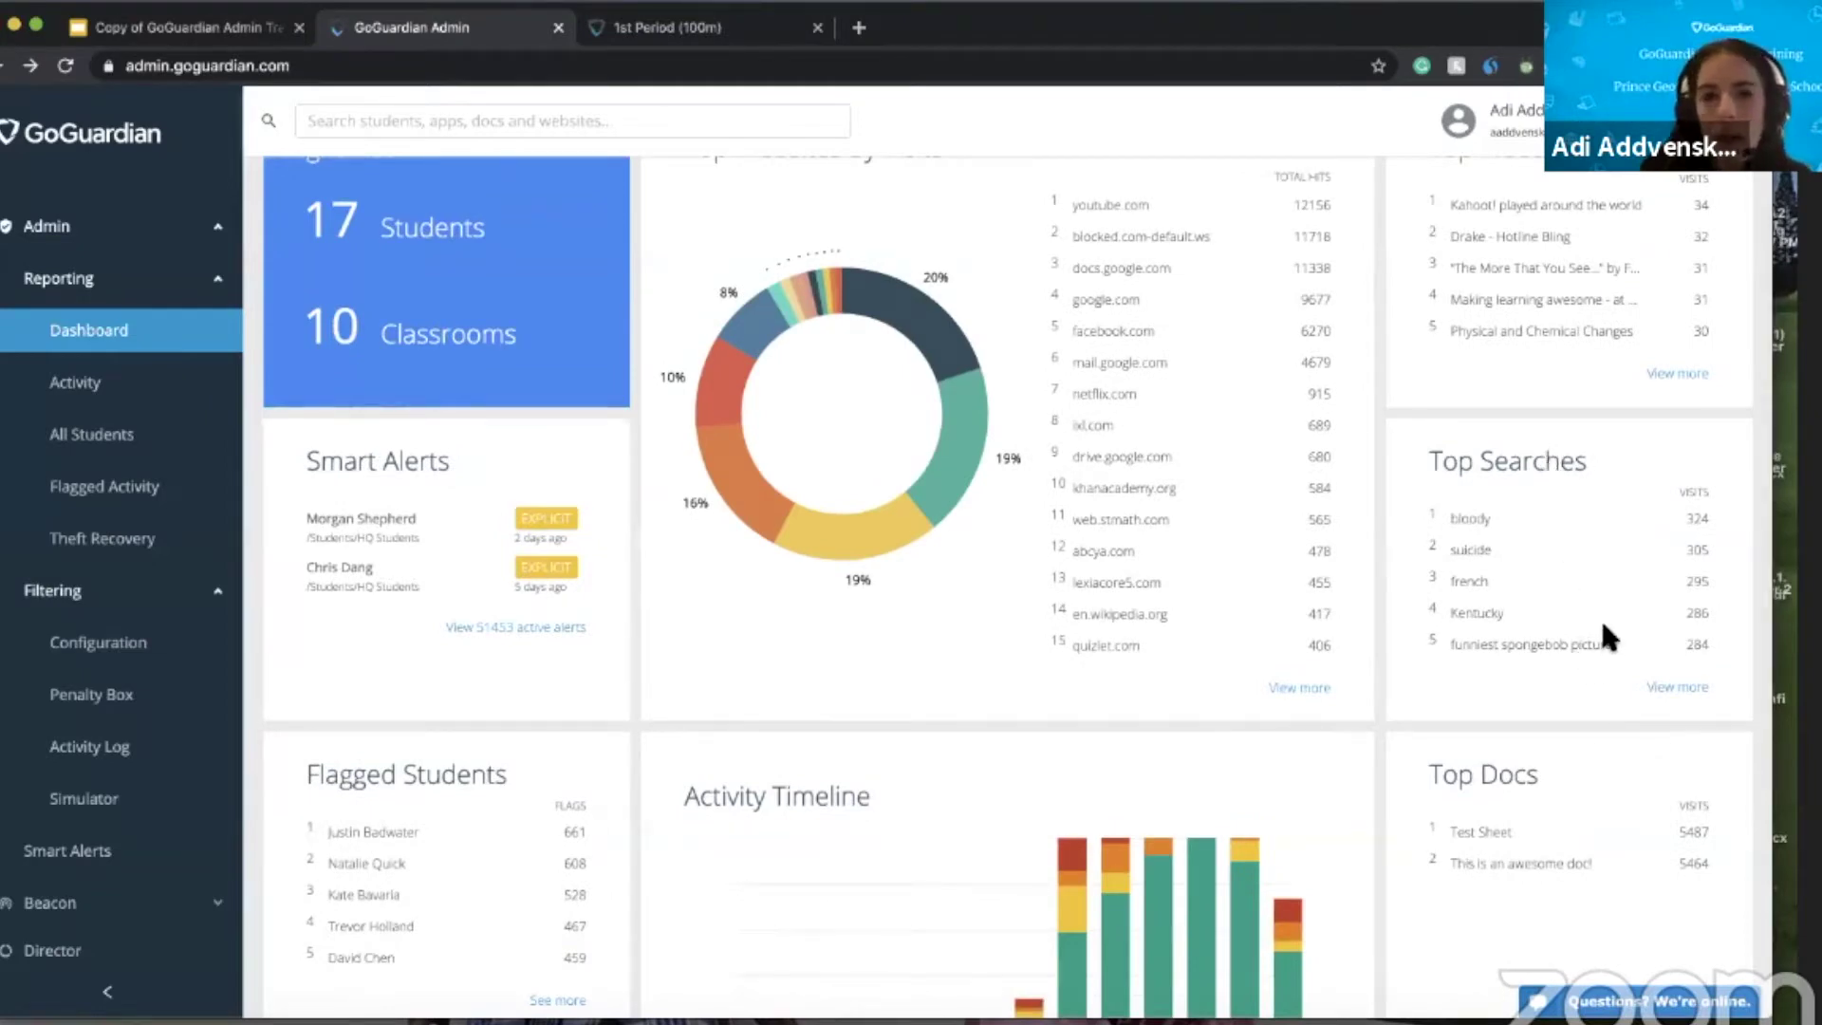
{"action": "scroll", "coordinate": [1597, 615], "scroll_direction": "up", "scroll_amount": 2}
{"action": "scroll", "coordinate": [1598, 615], "scroll_direction": "down", "scroll_amount": 2}
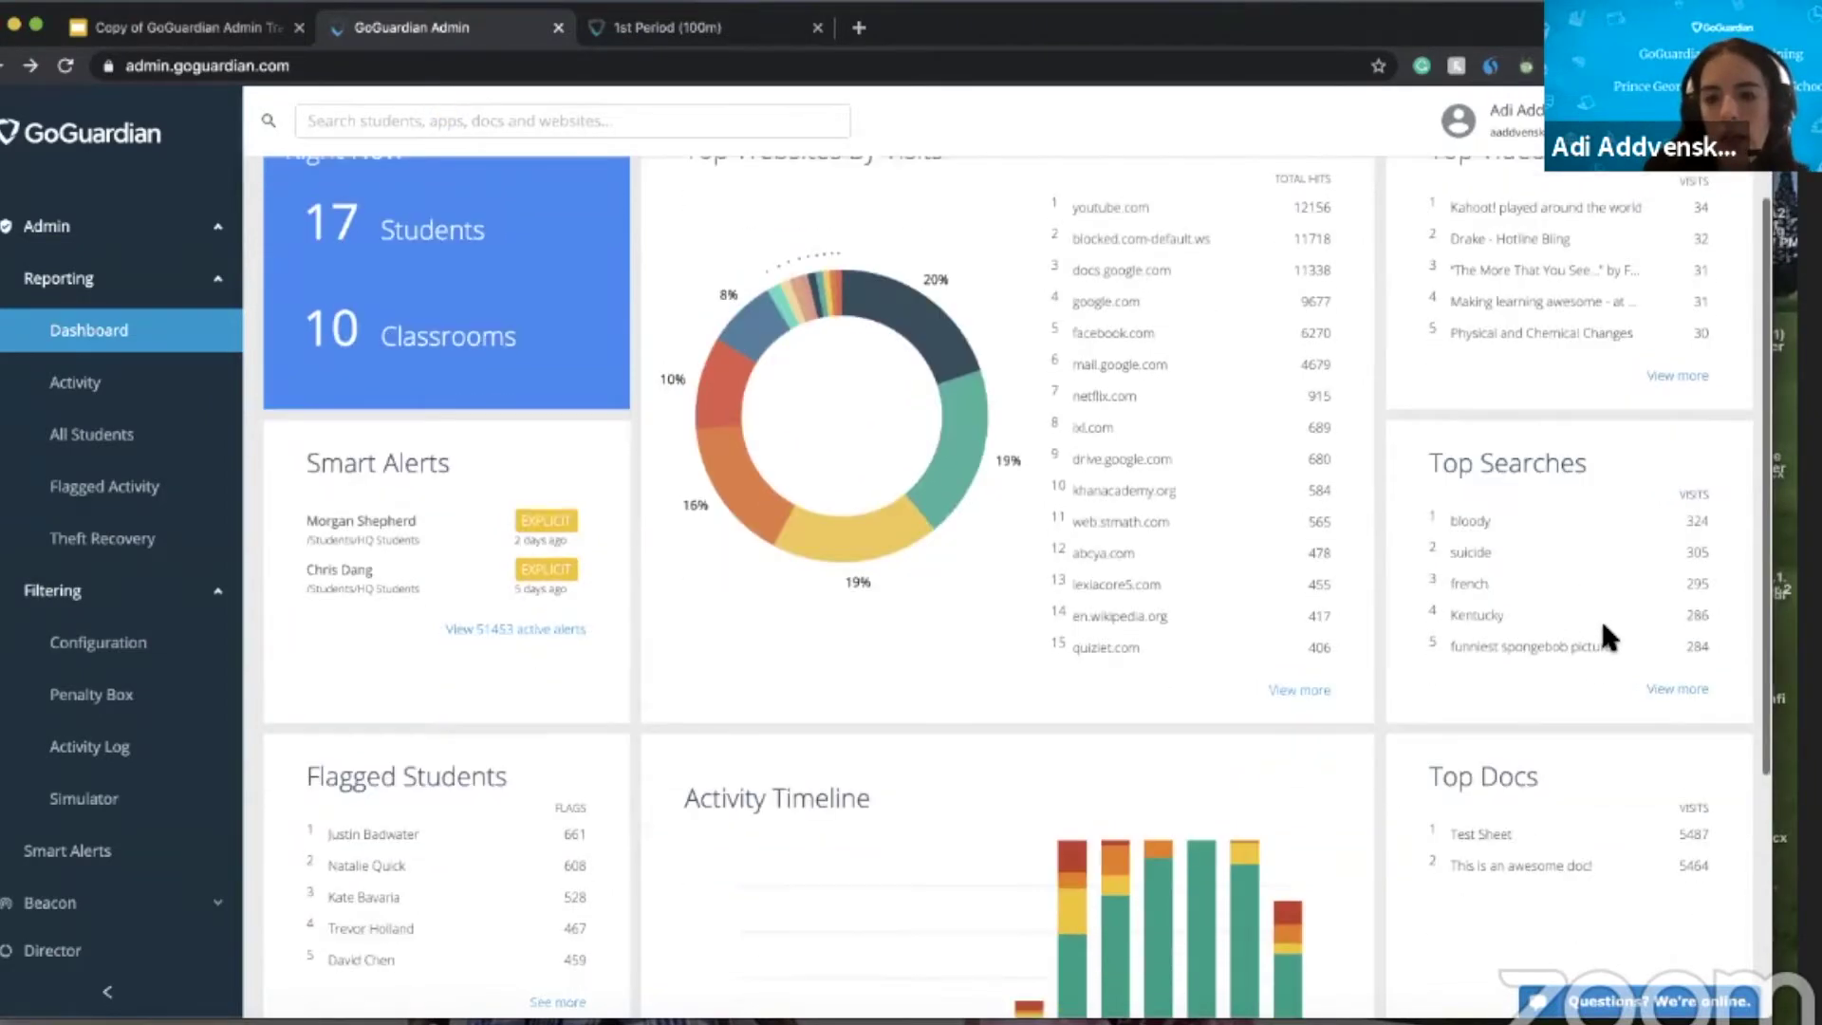
{"action": "scroll", "coordinate": [1597, 615], "scroll_direction": "down", "scroll_amount": 3}
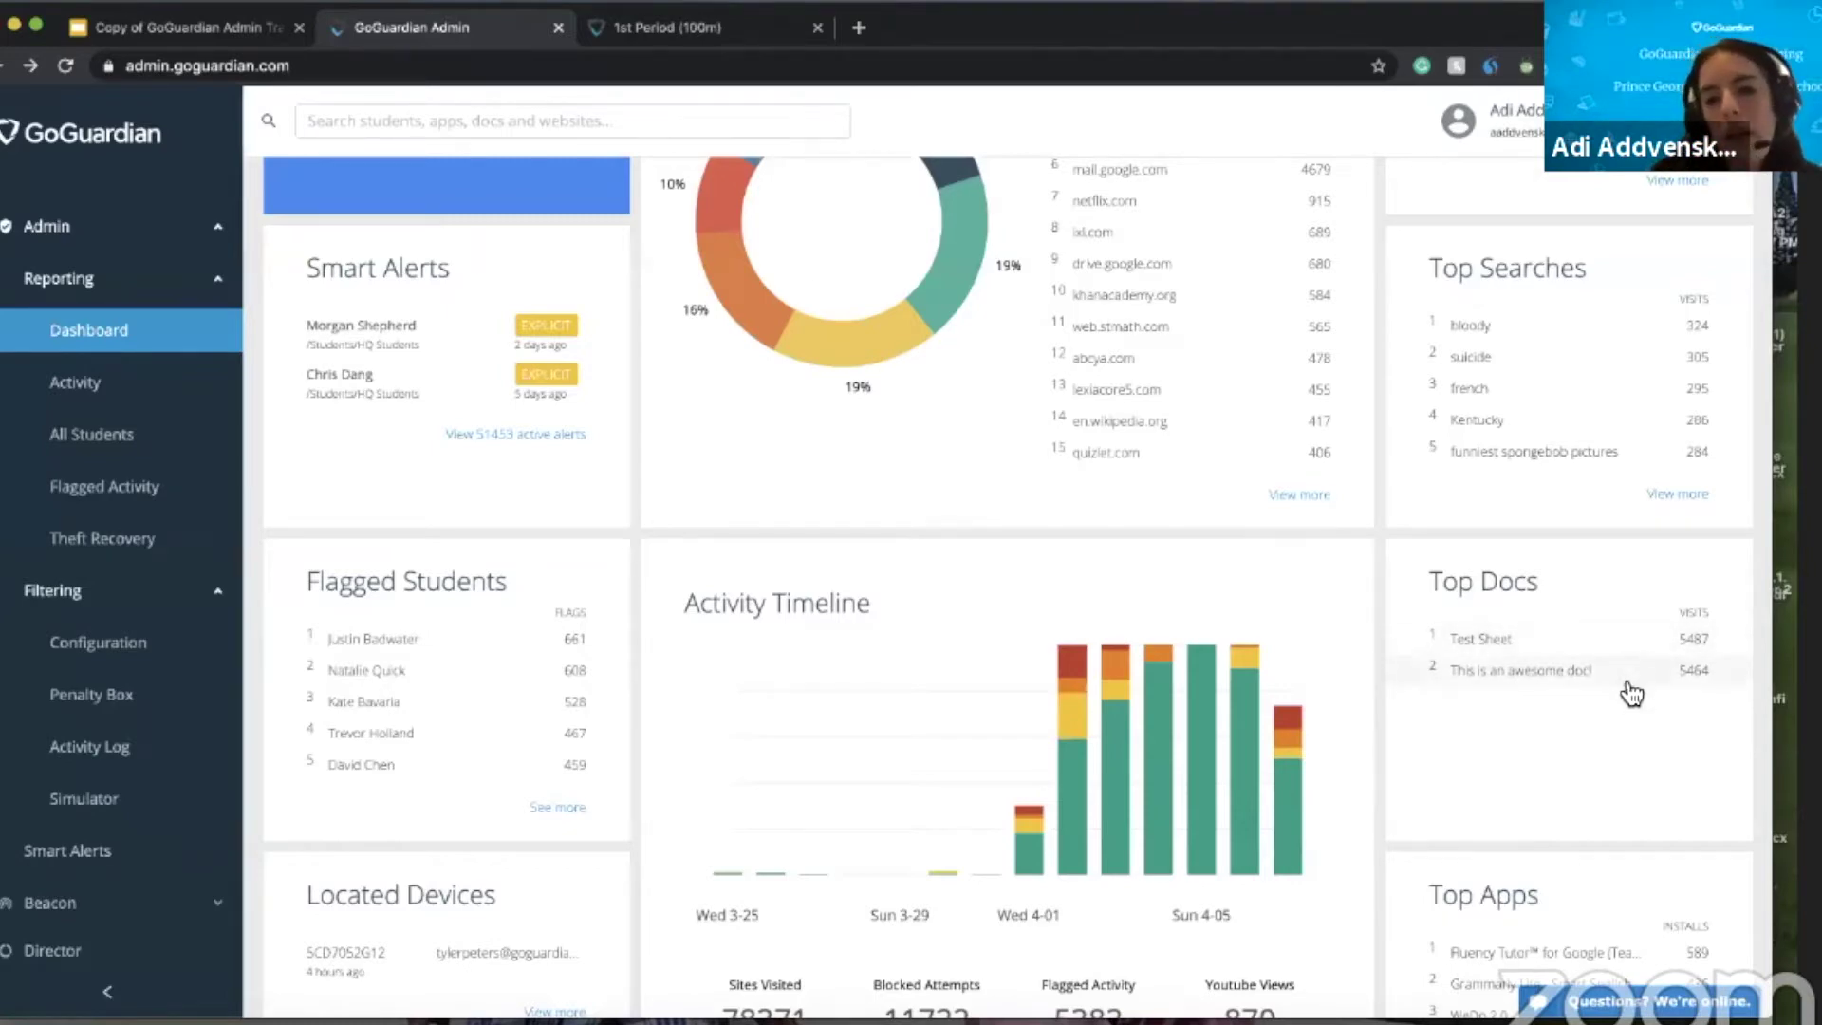
{"action": "scroll", "coordinate": [1613, 669], "scroll_direction": "down", "scroll_amount": 2}
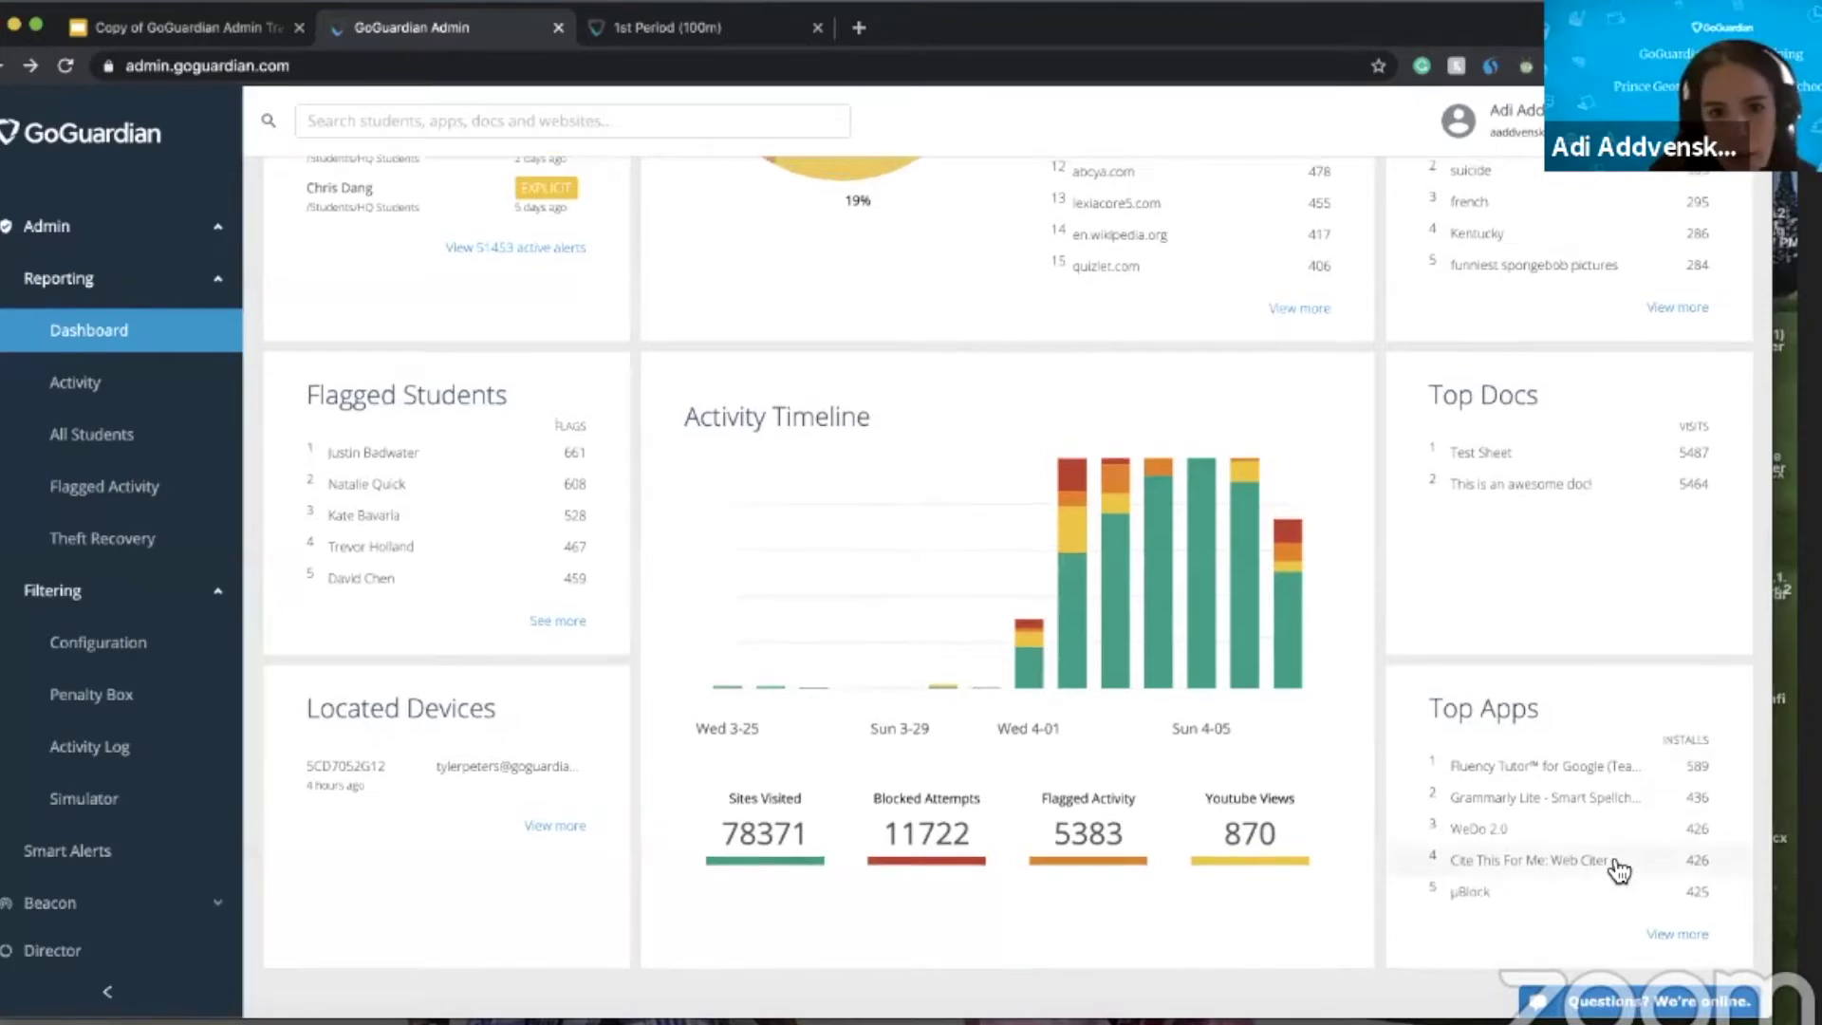
{"action": "scroll", "coordinate": [1618, 871], "scroll_direction": "up", "scroll_amount": 3}
{"action": "scroll", "coordinate": [1608, 845], "scroll_direction": "up", "scroll_amount": 3}
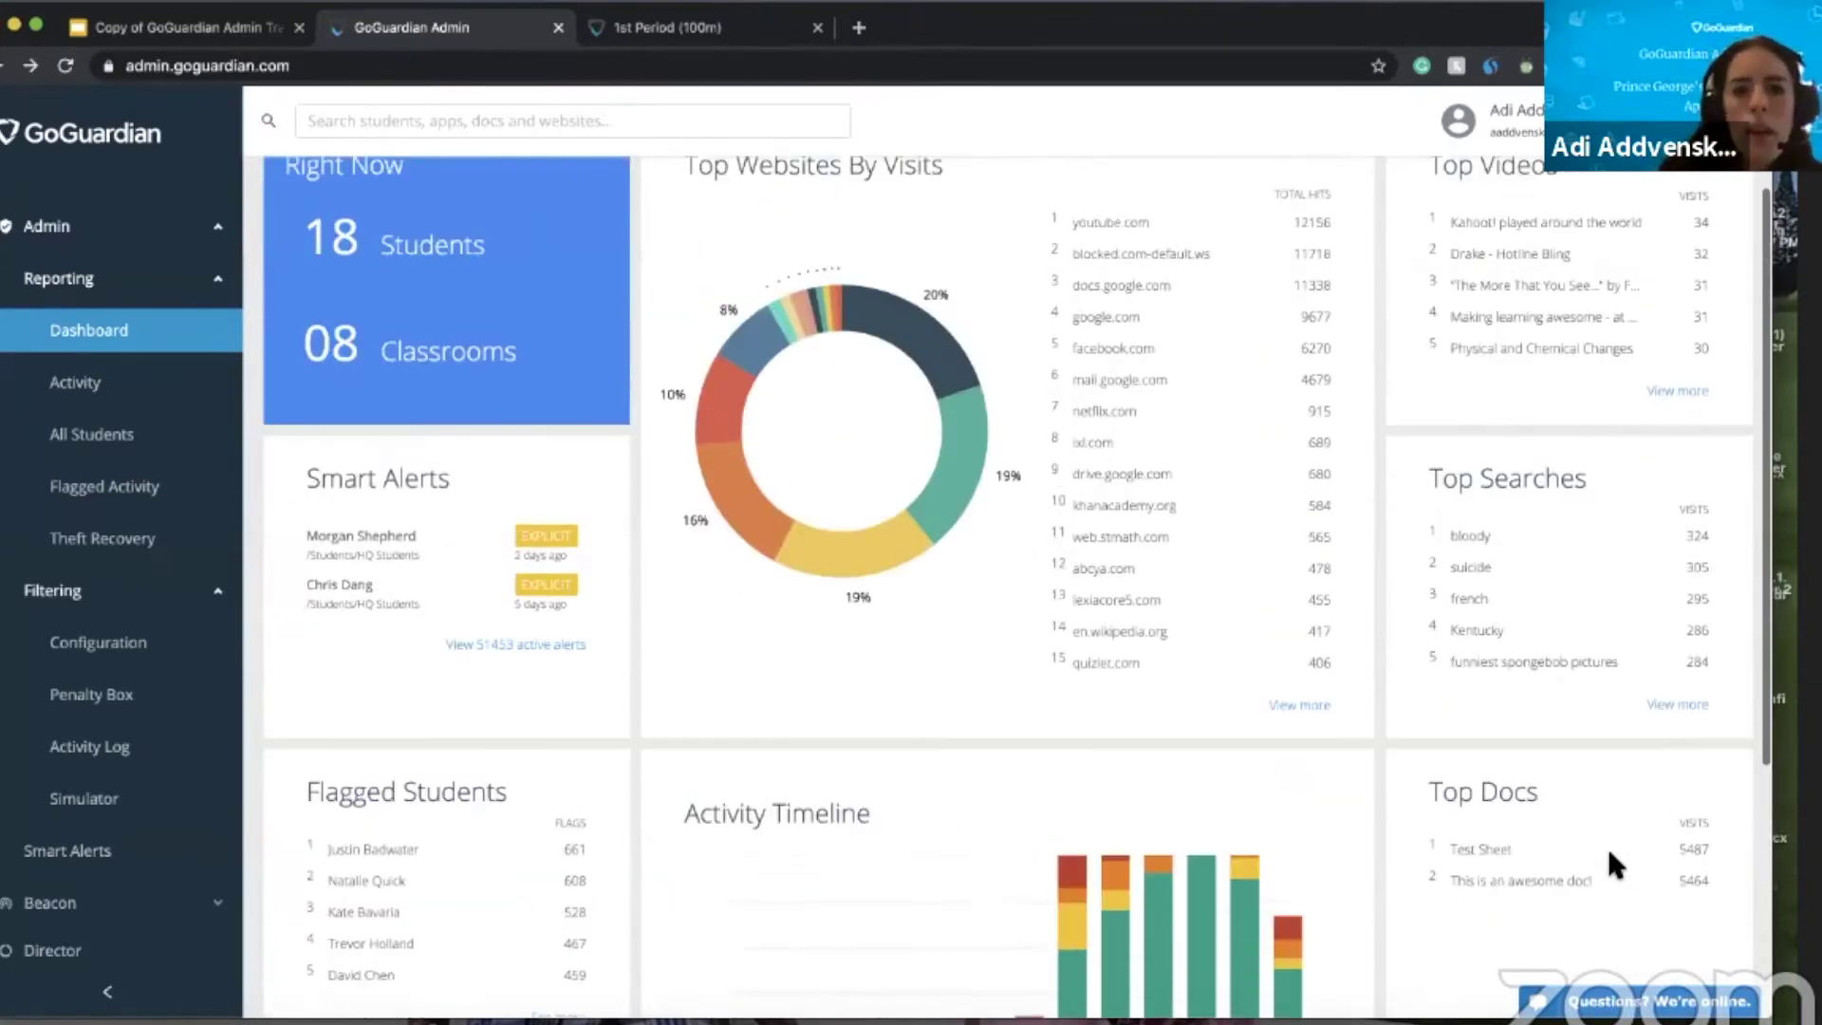
{"action": "scroll", "coordinate": [1010, 797], "scroll_direction": "down", "scroll_amount": 4}
{"action": "scroll", "coordinate": [1008, 798], "scroll_direction": "up", "scroll_amount": 1}
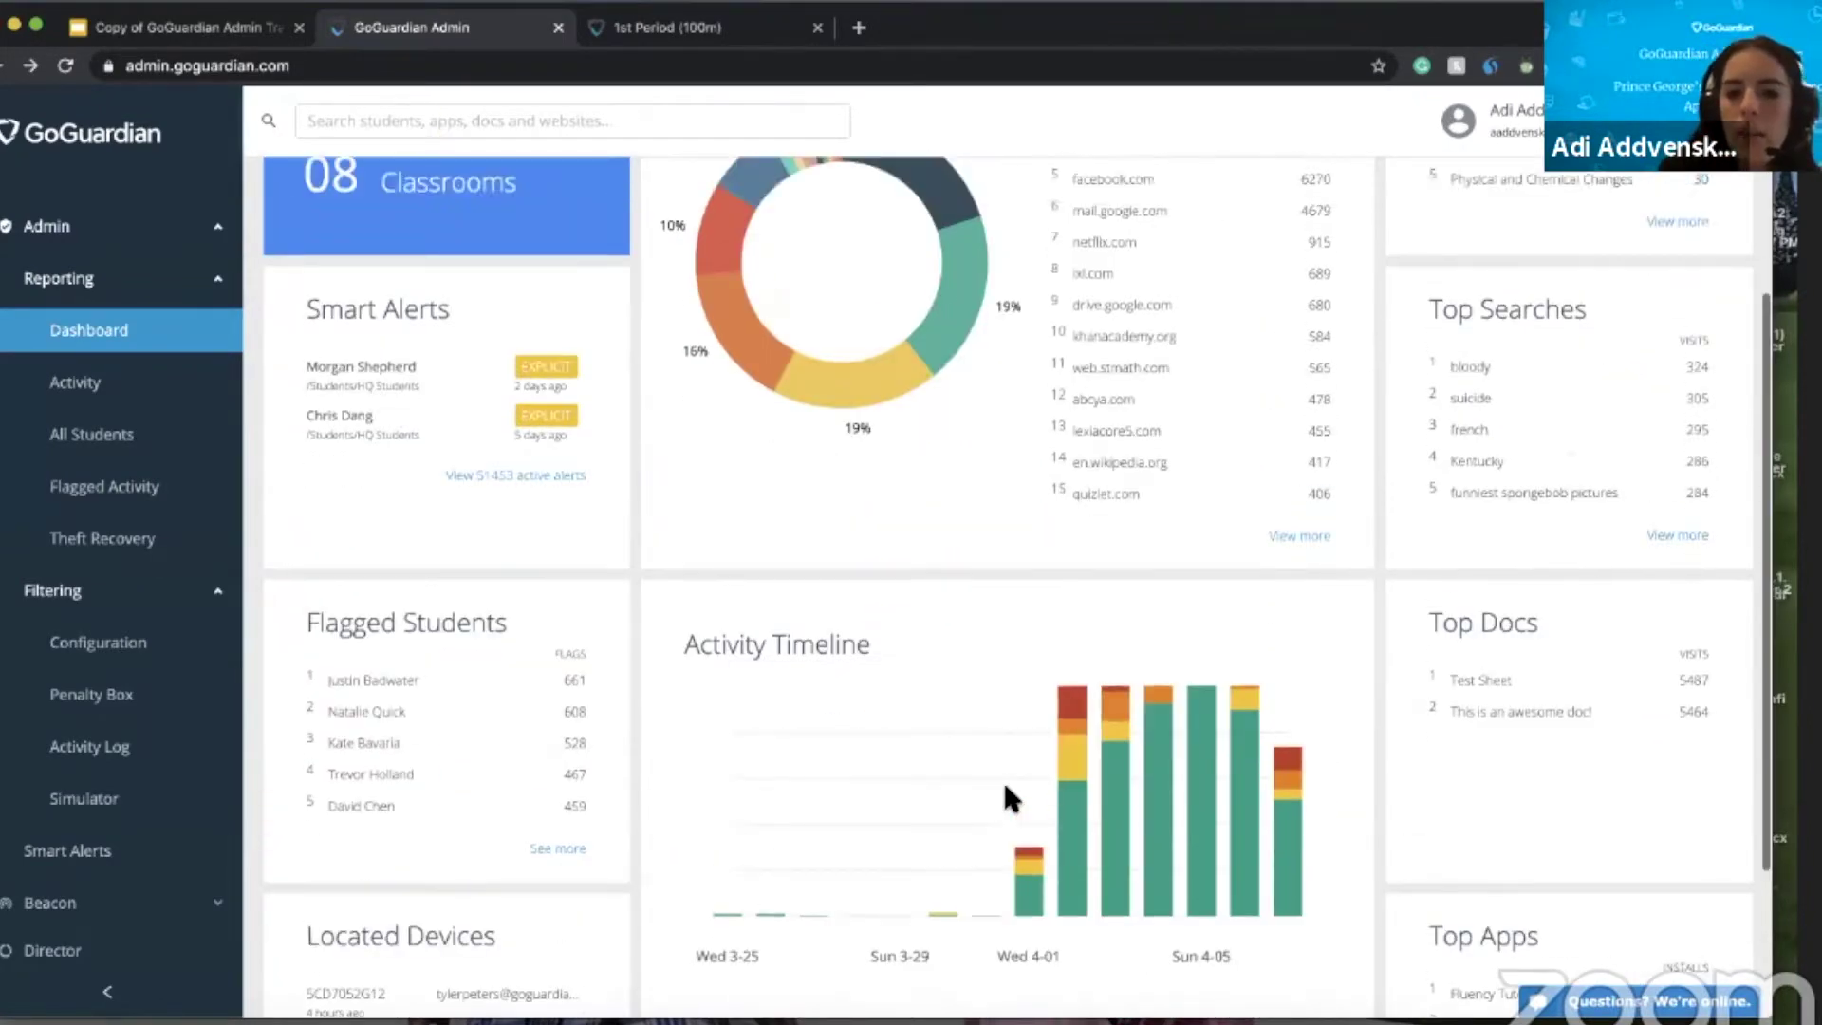
{"action": "scroll", "coordinate": [1009, 798], "scroll_direction": "down", "scroll_amount": 2}
{"action": "scroll", "coordinate": [1077, 958], "scroll_direction": "up", "scroll_amount": 3}
{"action": "scroll", "coordinate": [1221, 847], "scroll_direction": "up", "scroll_amount": 3}
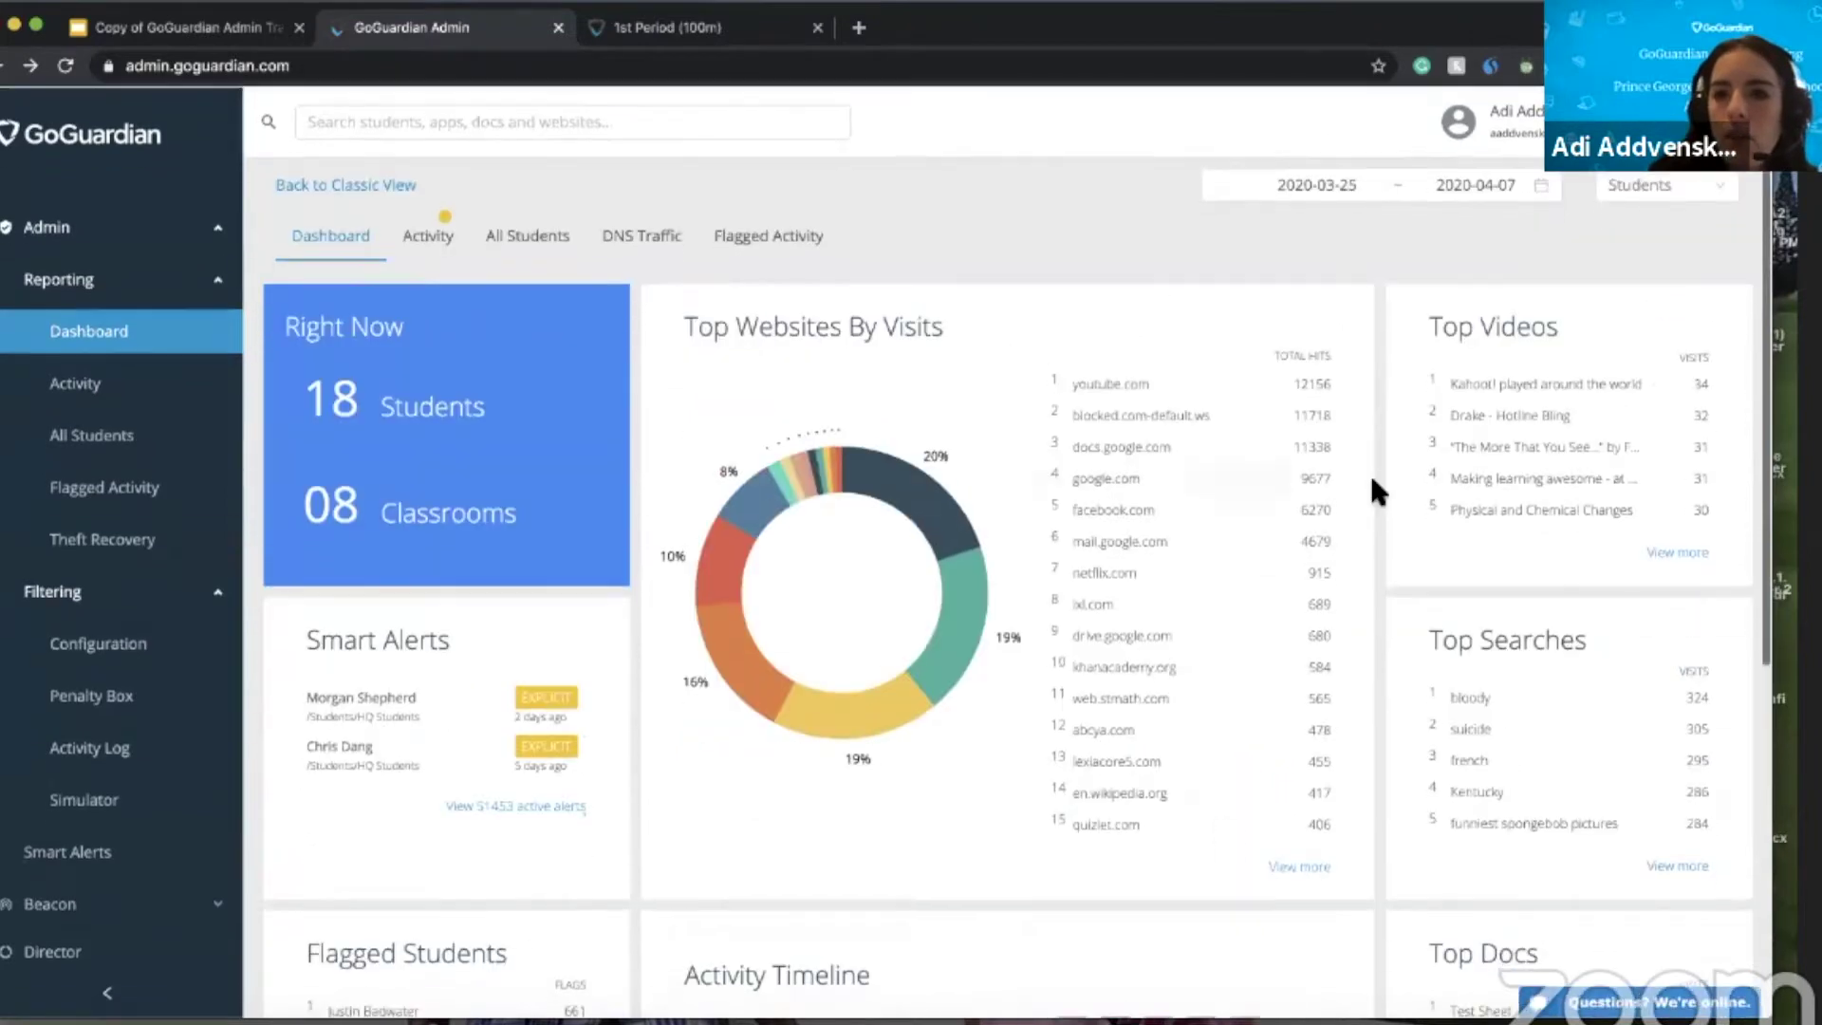
- Set the dashboard's date range to the last month and review the activity timeline with its totals
{"action": "left_click", "coordinate": [1507, 187]}
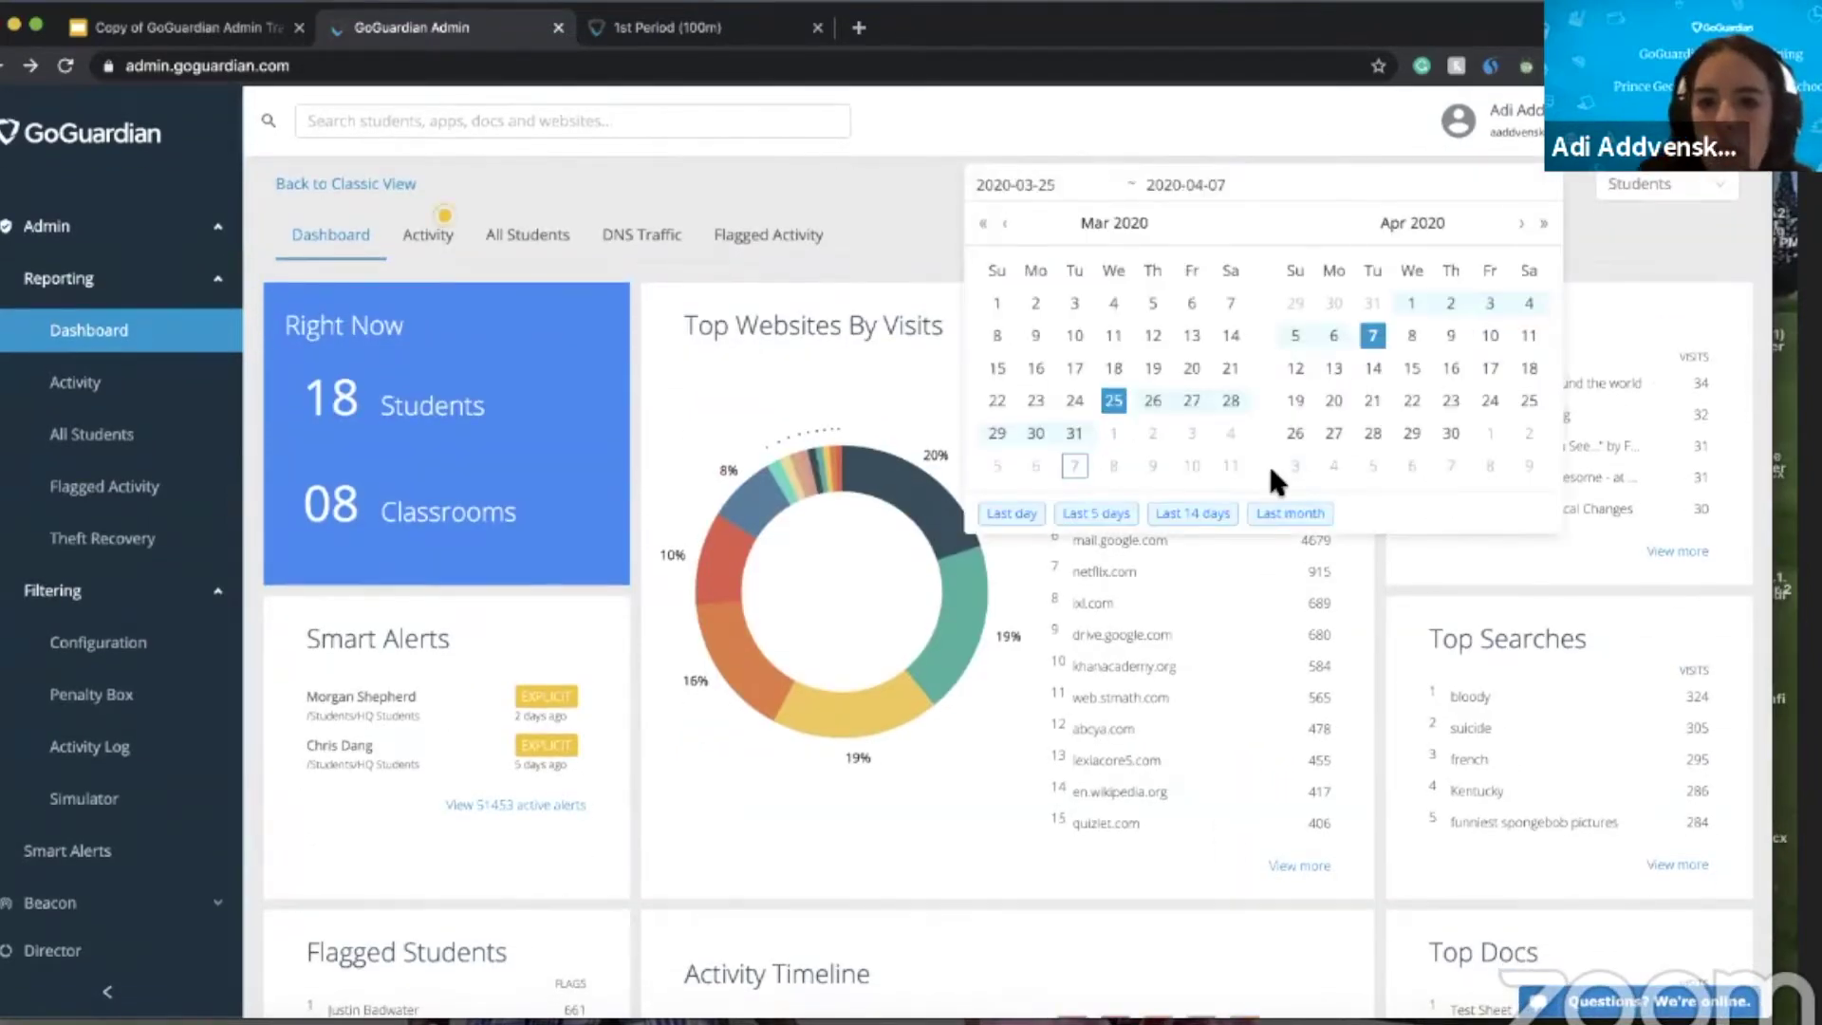
{"action": "left_click", "coordinate": [1288, 512]}
{"action": "scroll", "coordinate": [1134, 678], "scroll_direction": "down", "scroll_amount": 6}
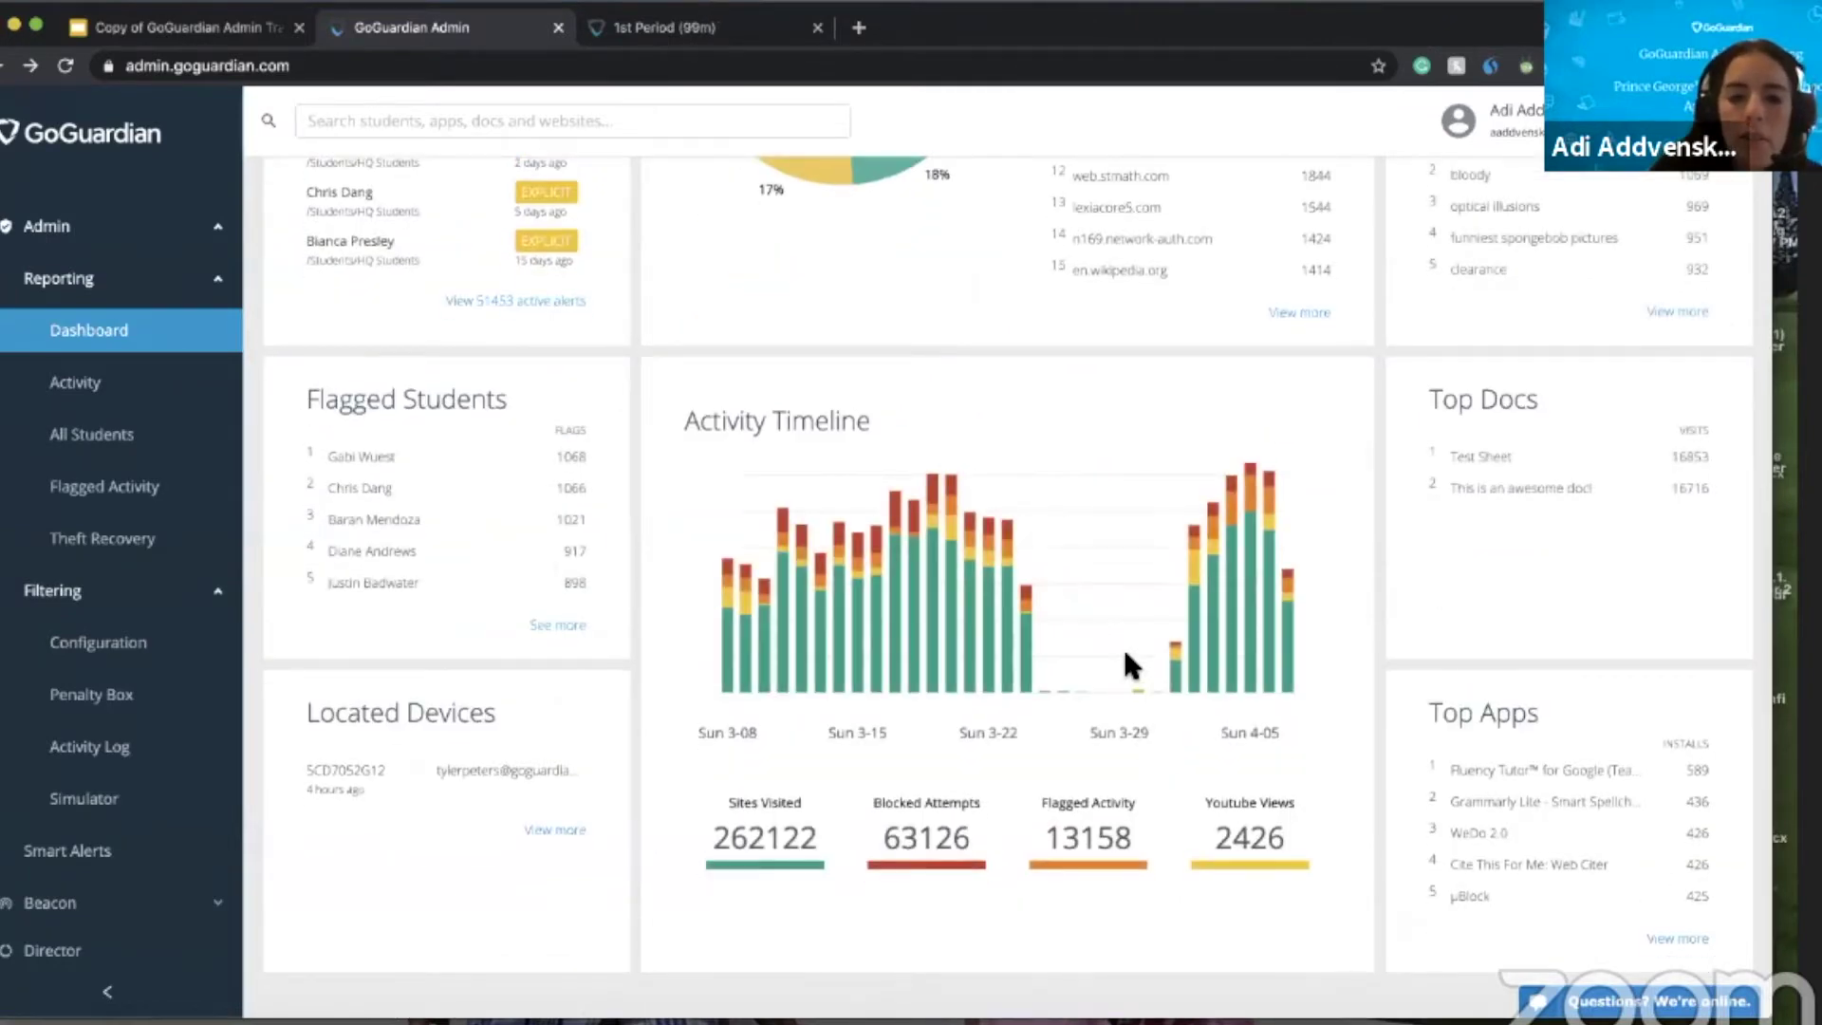
{"action": "scroll", "coordinate": [1123, 647], "scroll_direction": "down", "scroll_amount": 1}
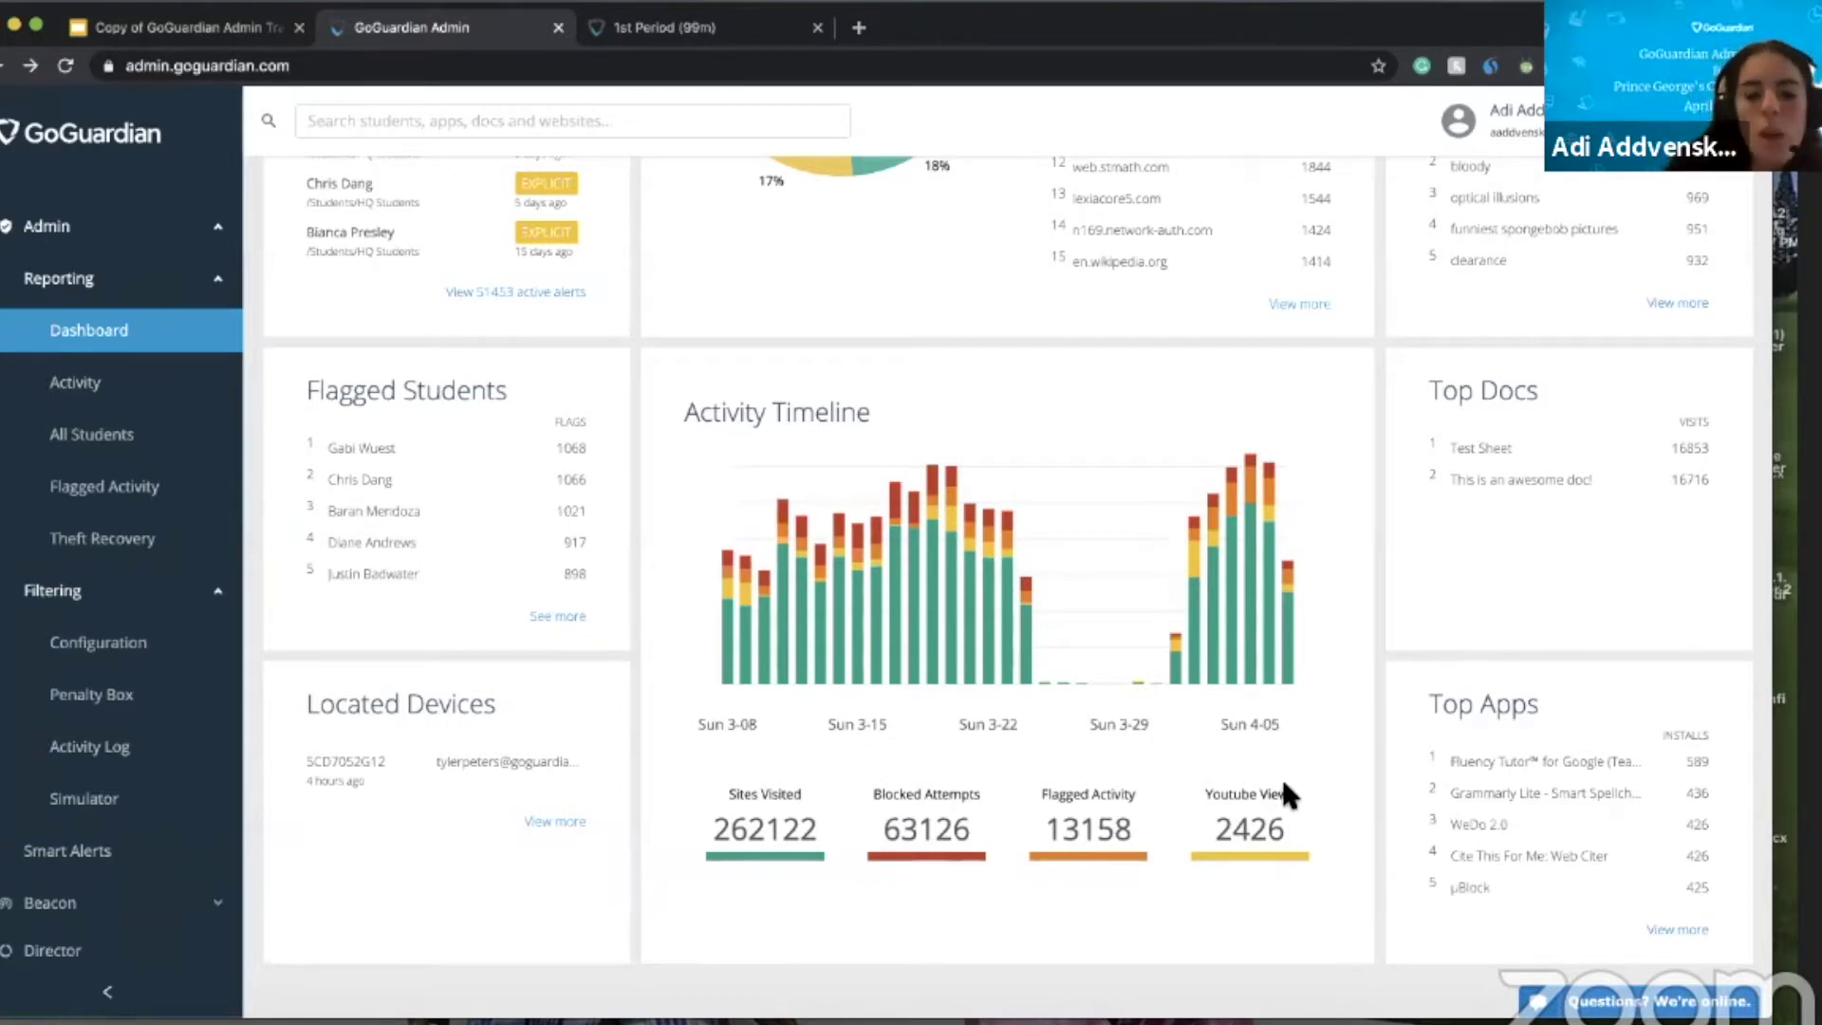
{"action": "scroll", "coordinate": [1283, 783], "scroll_direction": "up", "scroll_amount": 2}
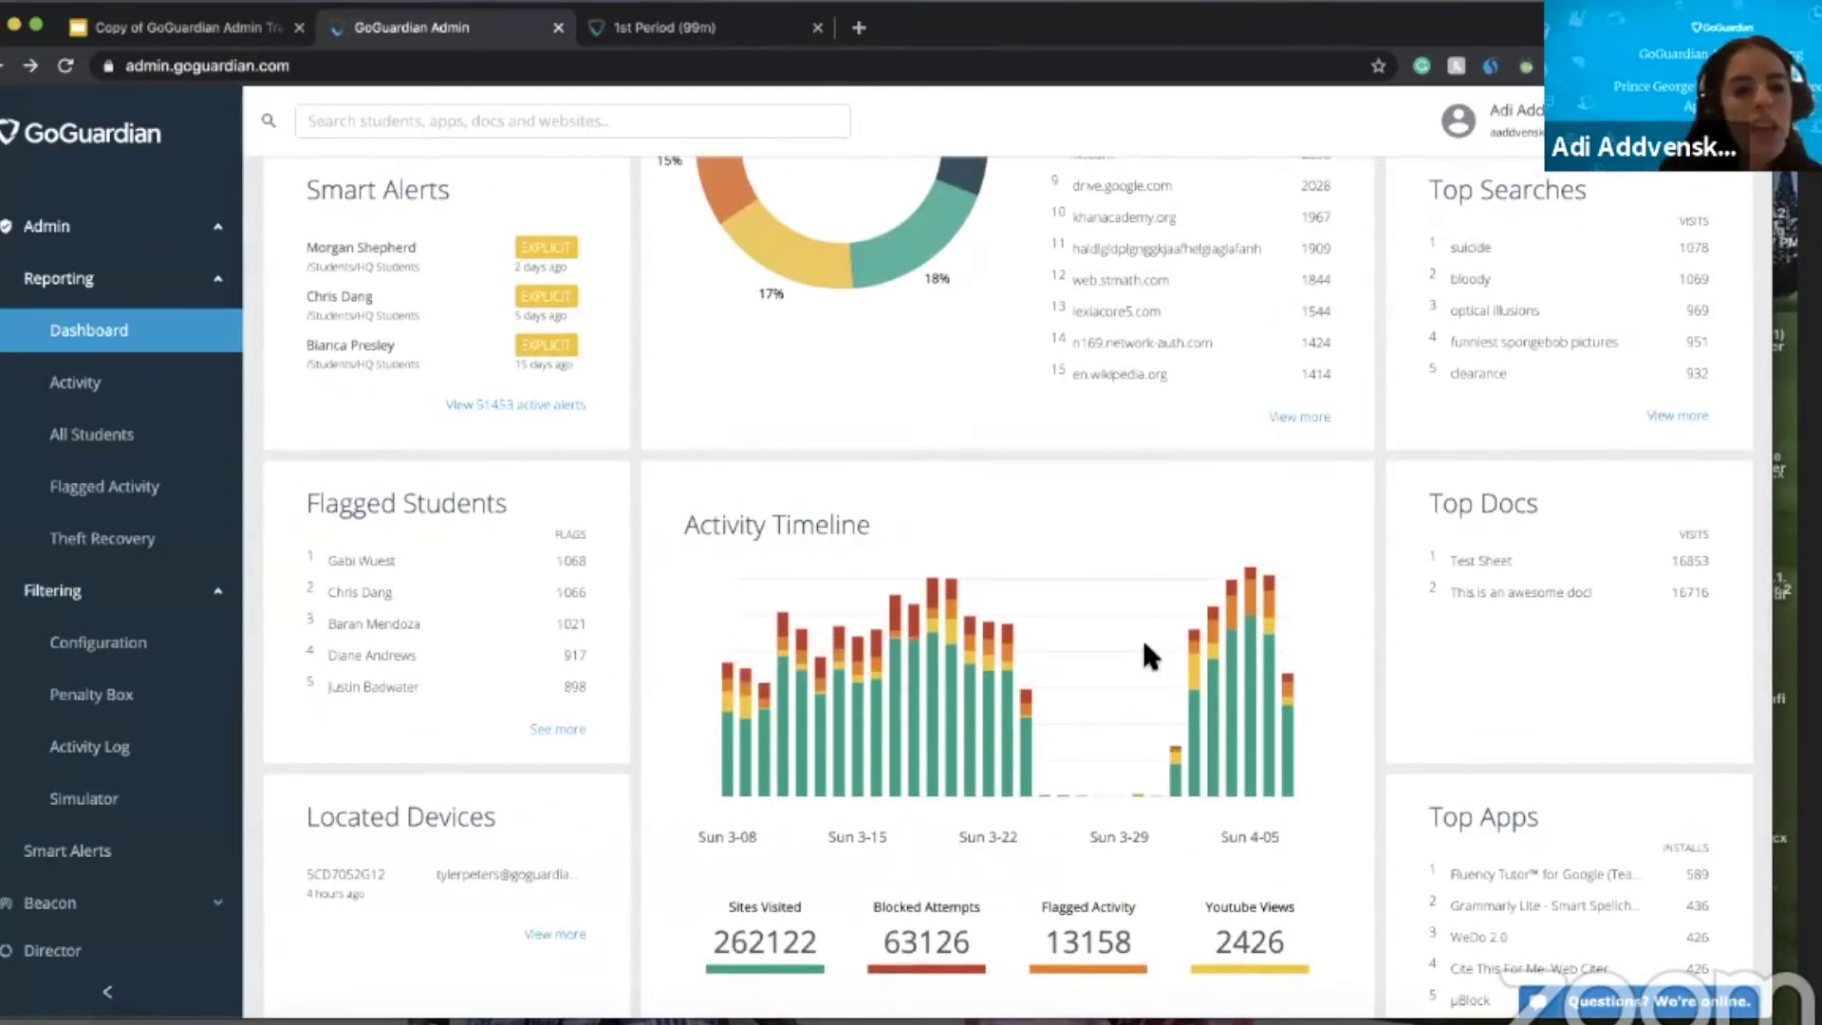
{"action": "scroll", "coordinate": [1142, 635], "scroll_direction": "down", "scroll_amount": 2}
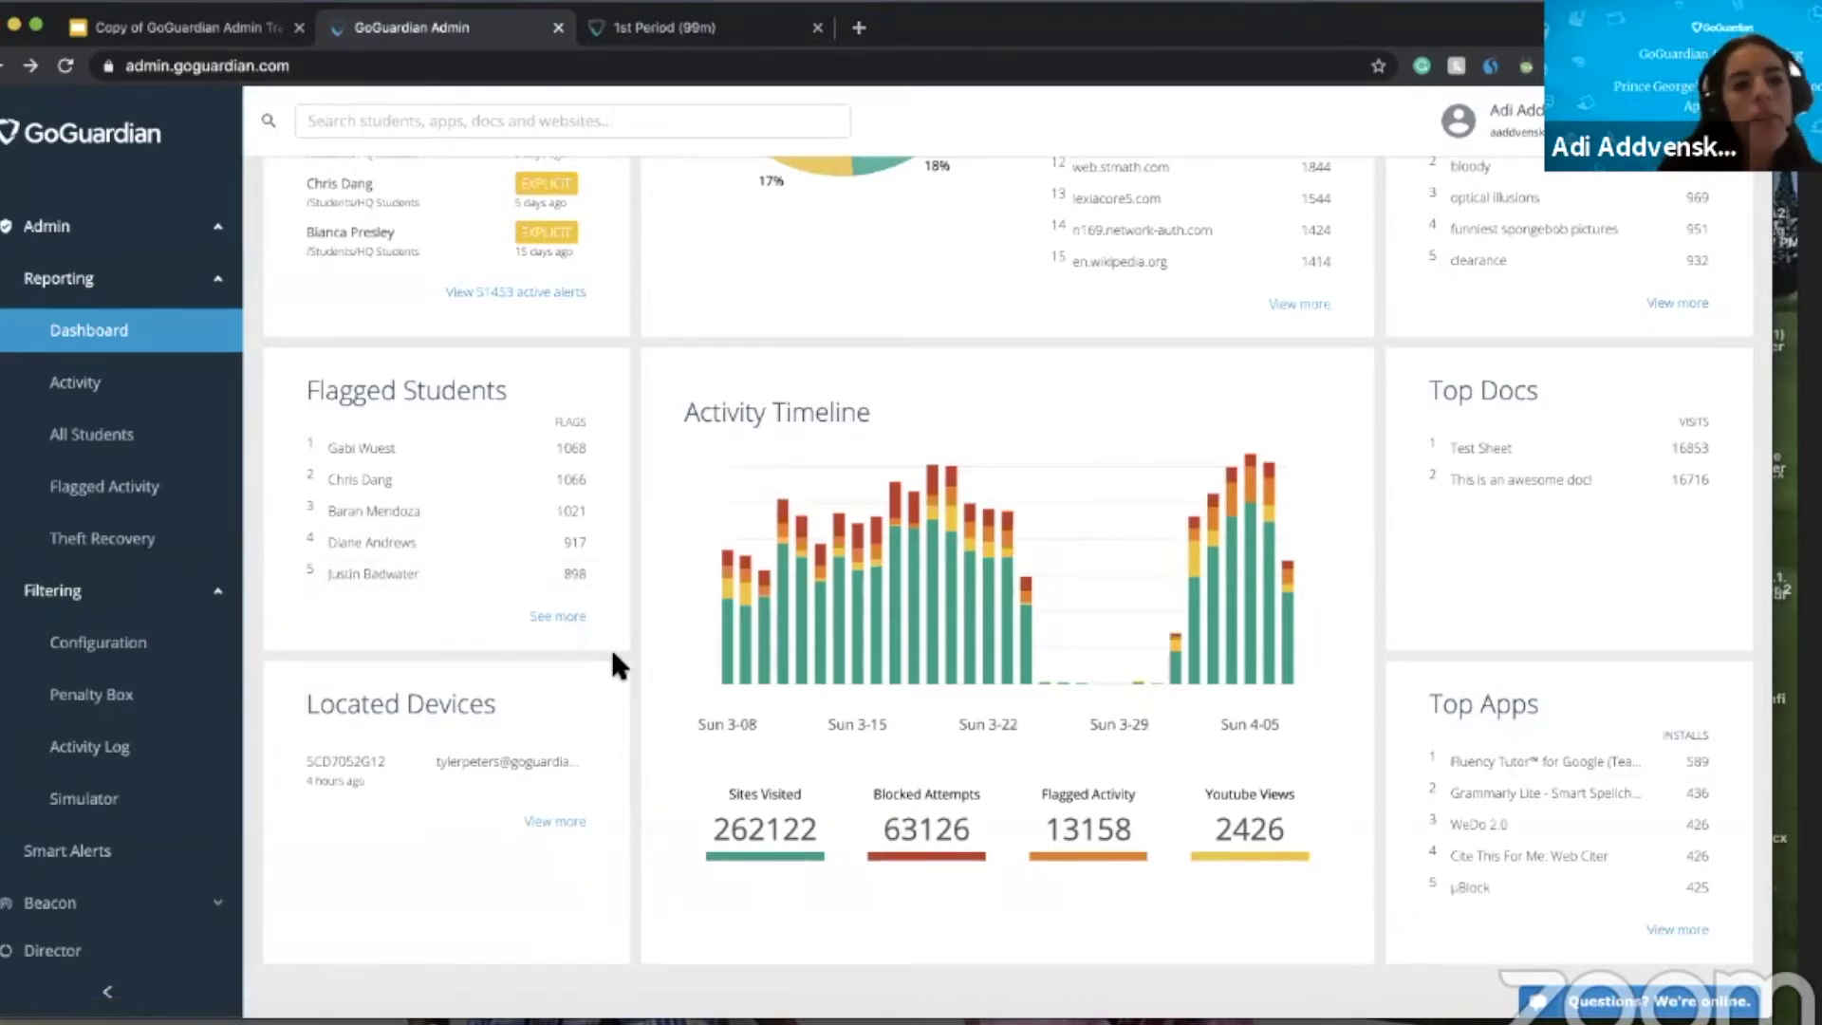
- Open the report of the first student in Flagged Students and examine that student's browsing activity
{"action": "scroll", "coordinate": [612, 664], "scroll_direction": "up", "scroll_amount": 3}
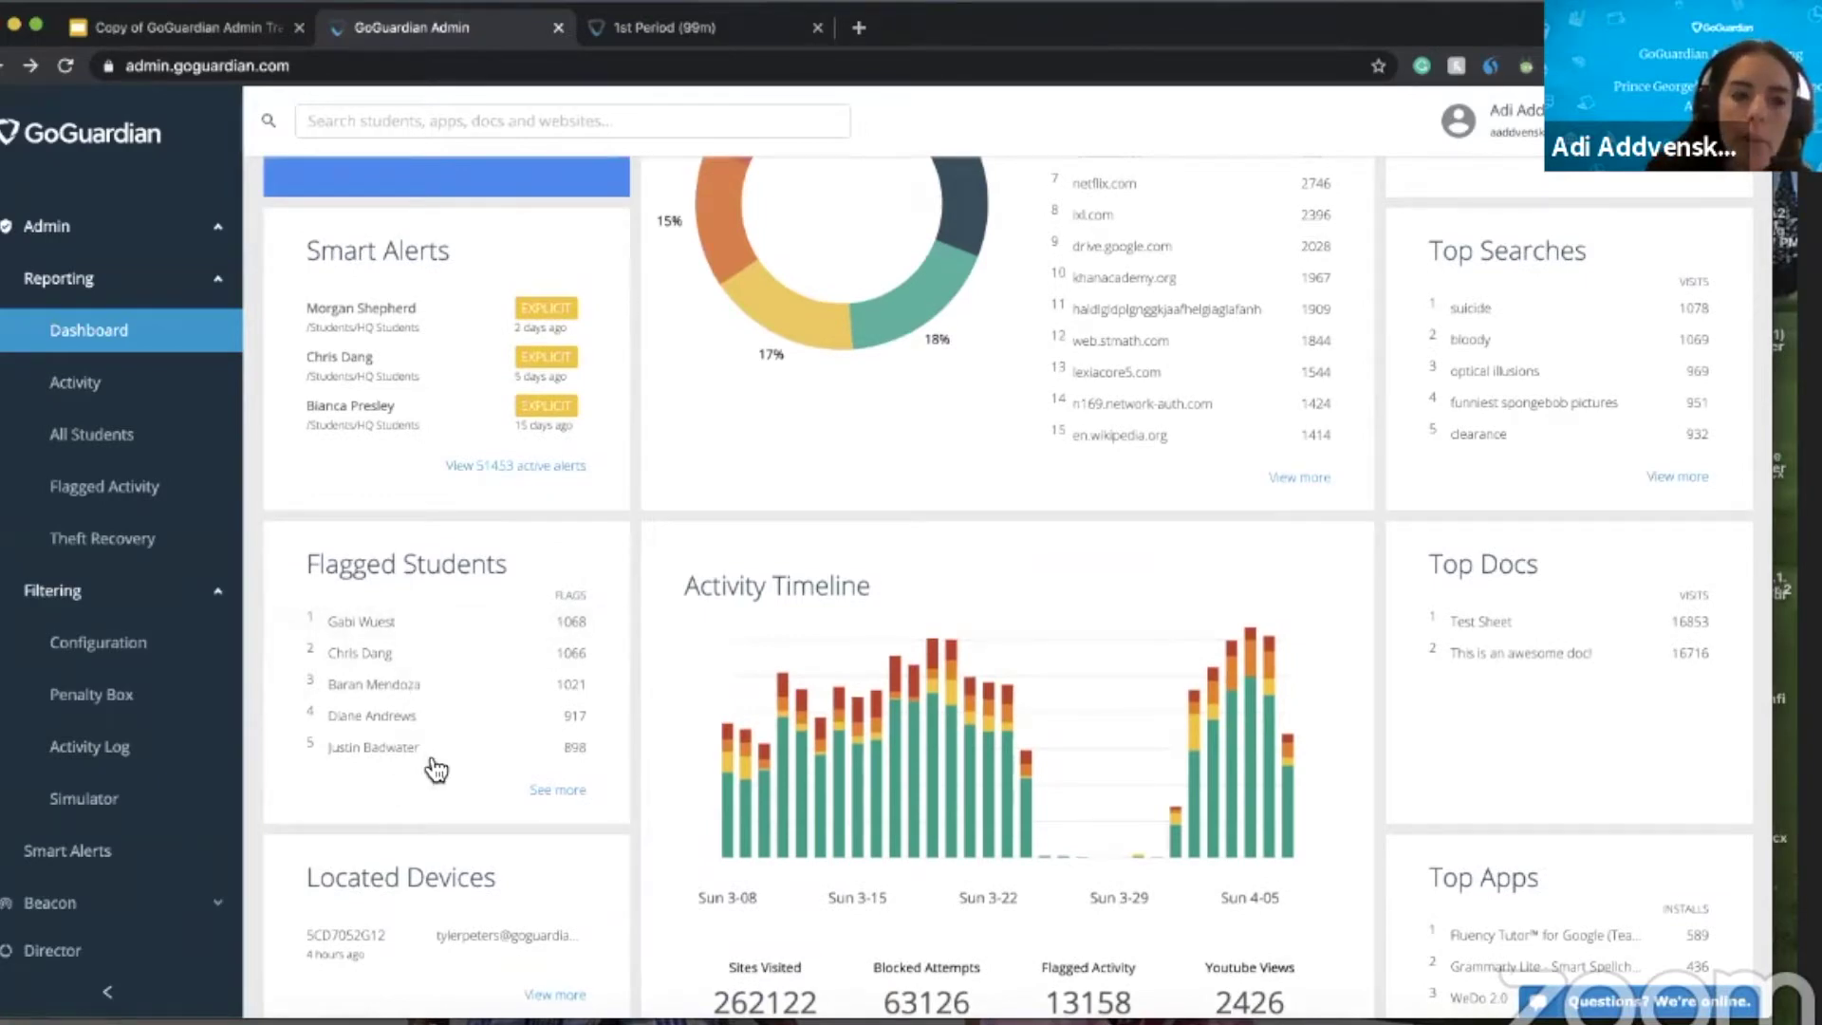
{"action": "left_click", "coordinate": [377, 622]}
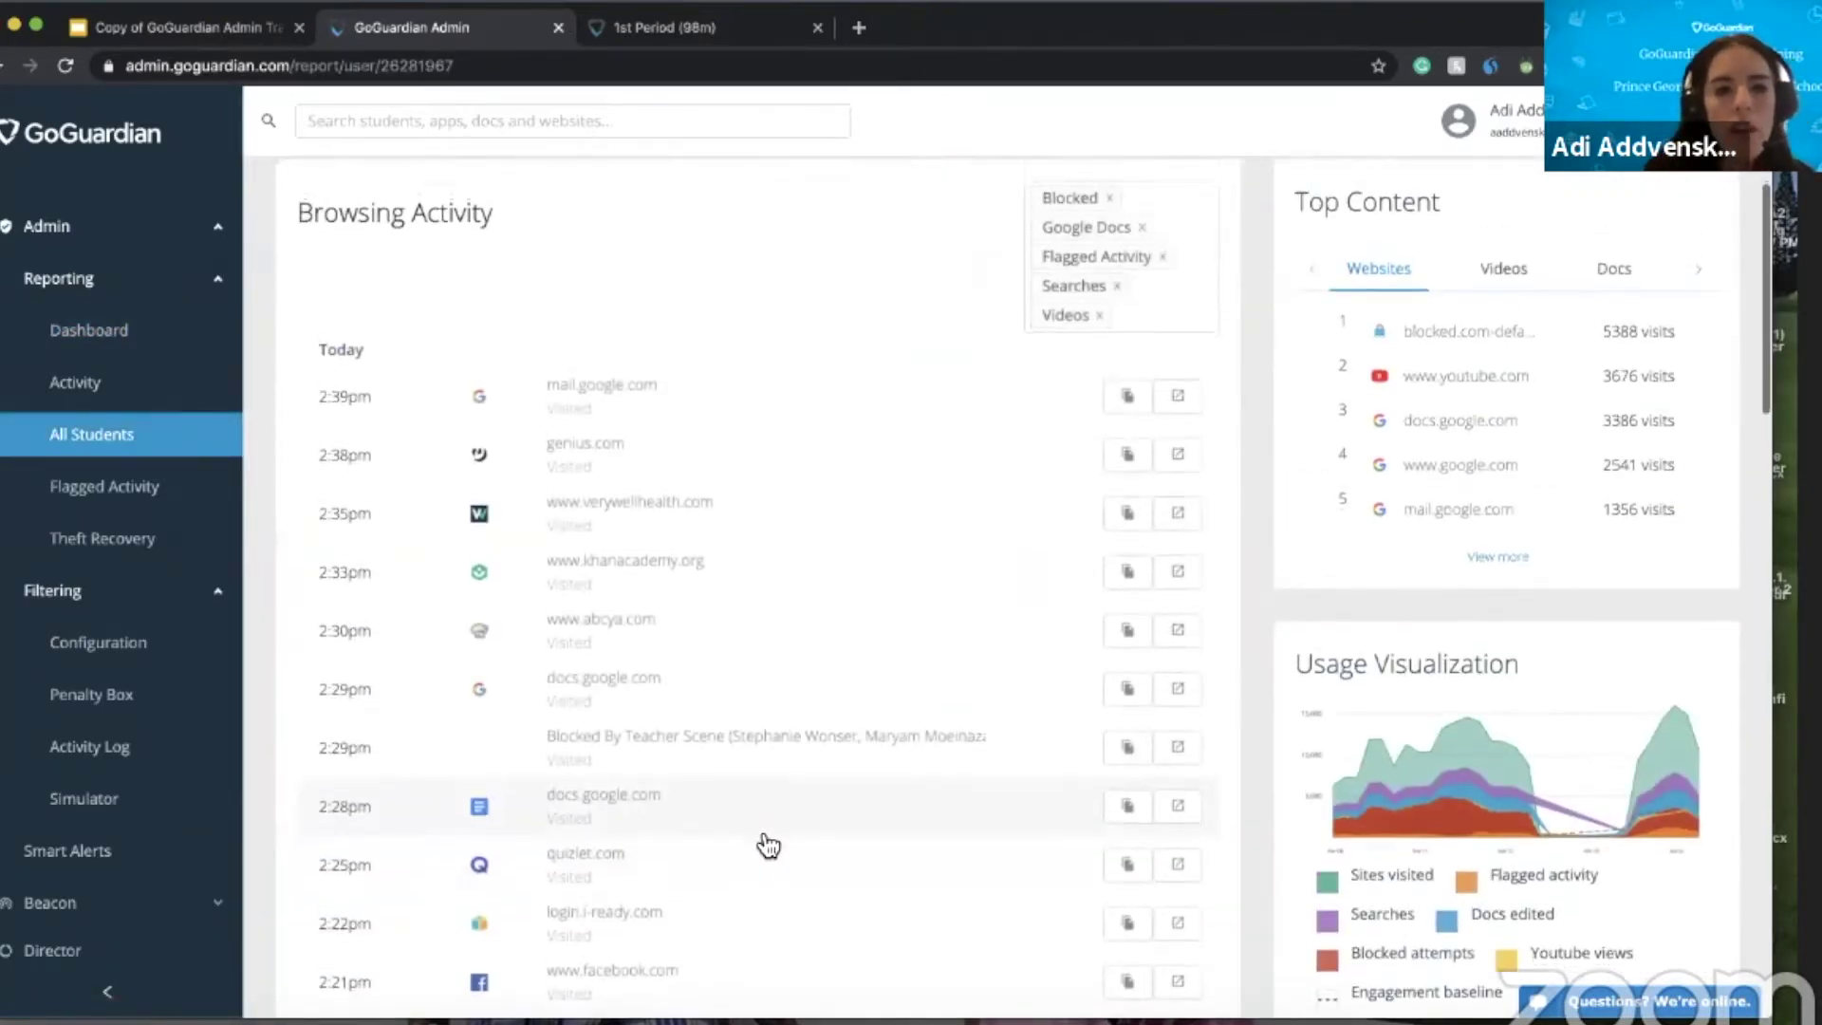
{"action": "scroll", "coordinate": [769, 844], "scroll_direction": "down", "scroll_amount": 2}
{"action": "scroll", "coordinate": [769, 845], "scroll_direction": "up", "scroll_amount": 2}
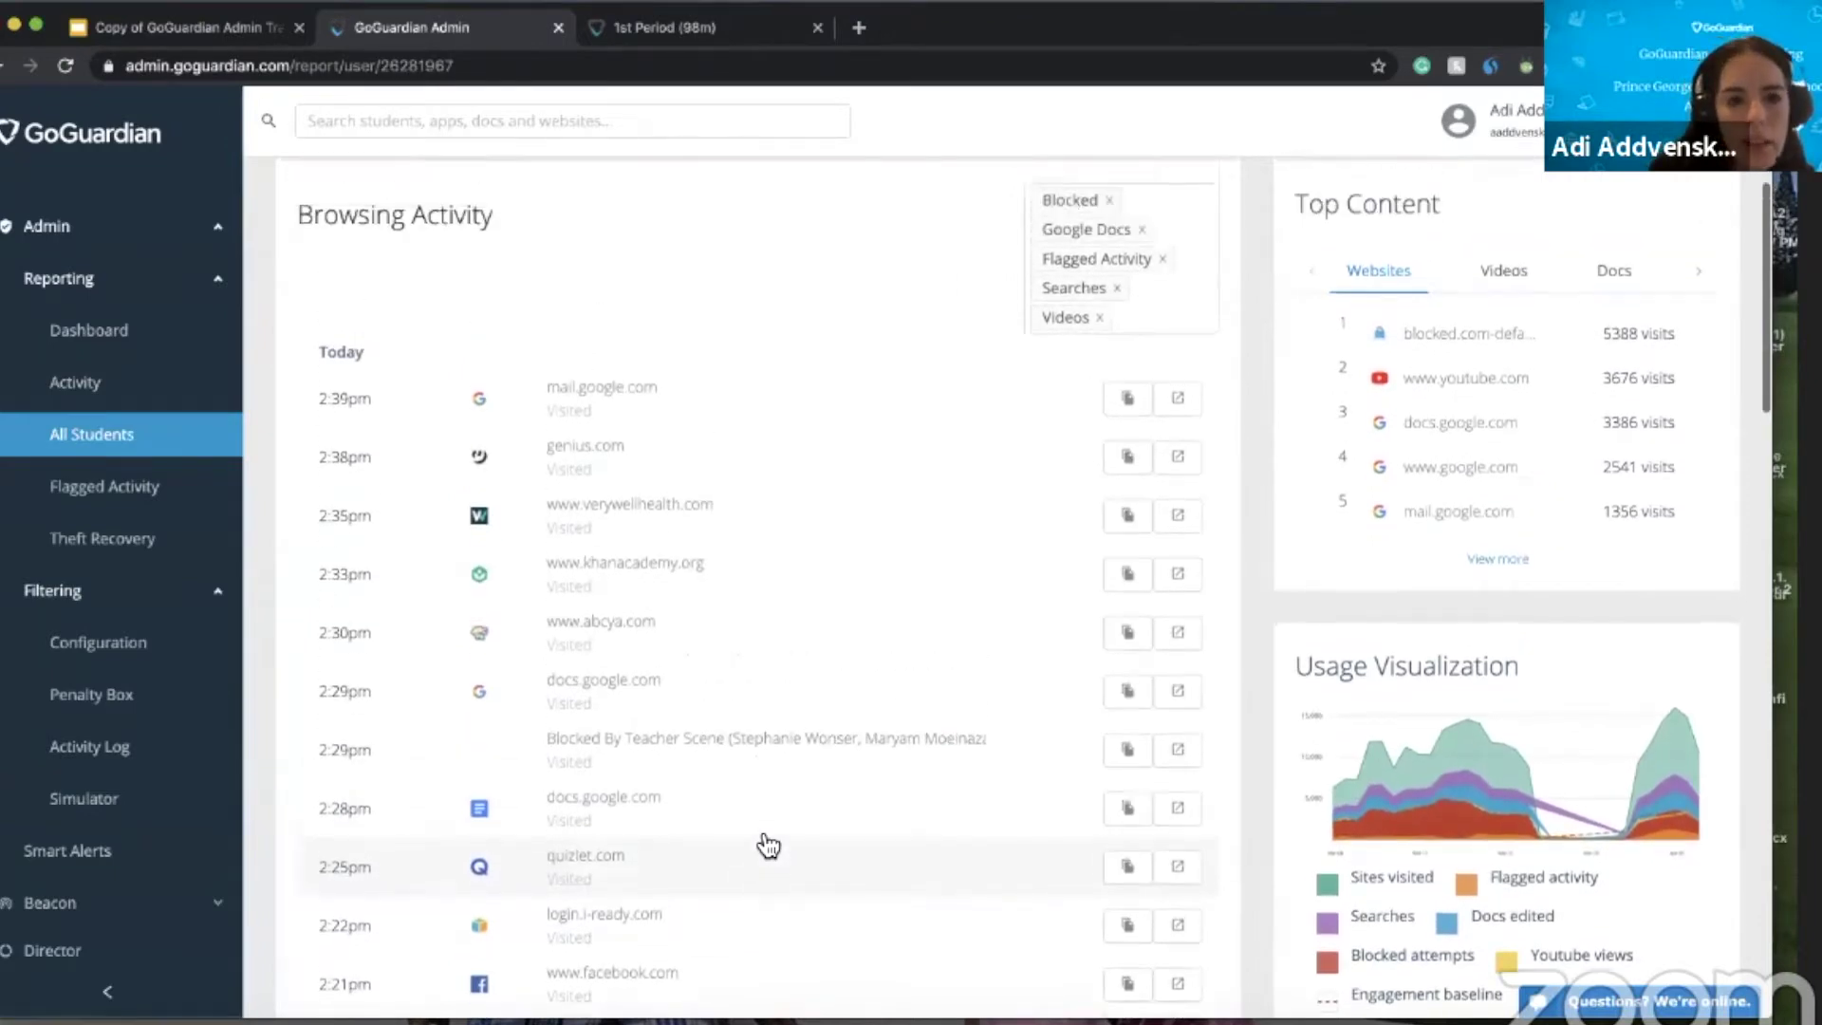
{"action": "scroll", "coordinate": [766, 844], "scroll_direction": "down", "scroll_amount": 1}
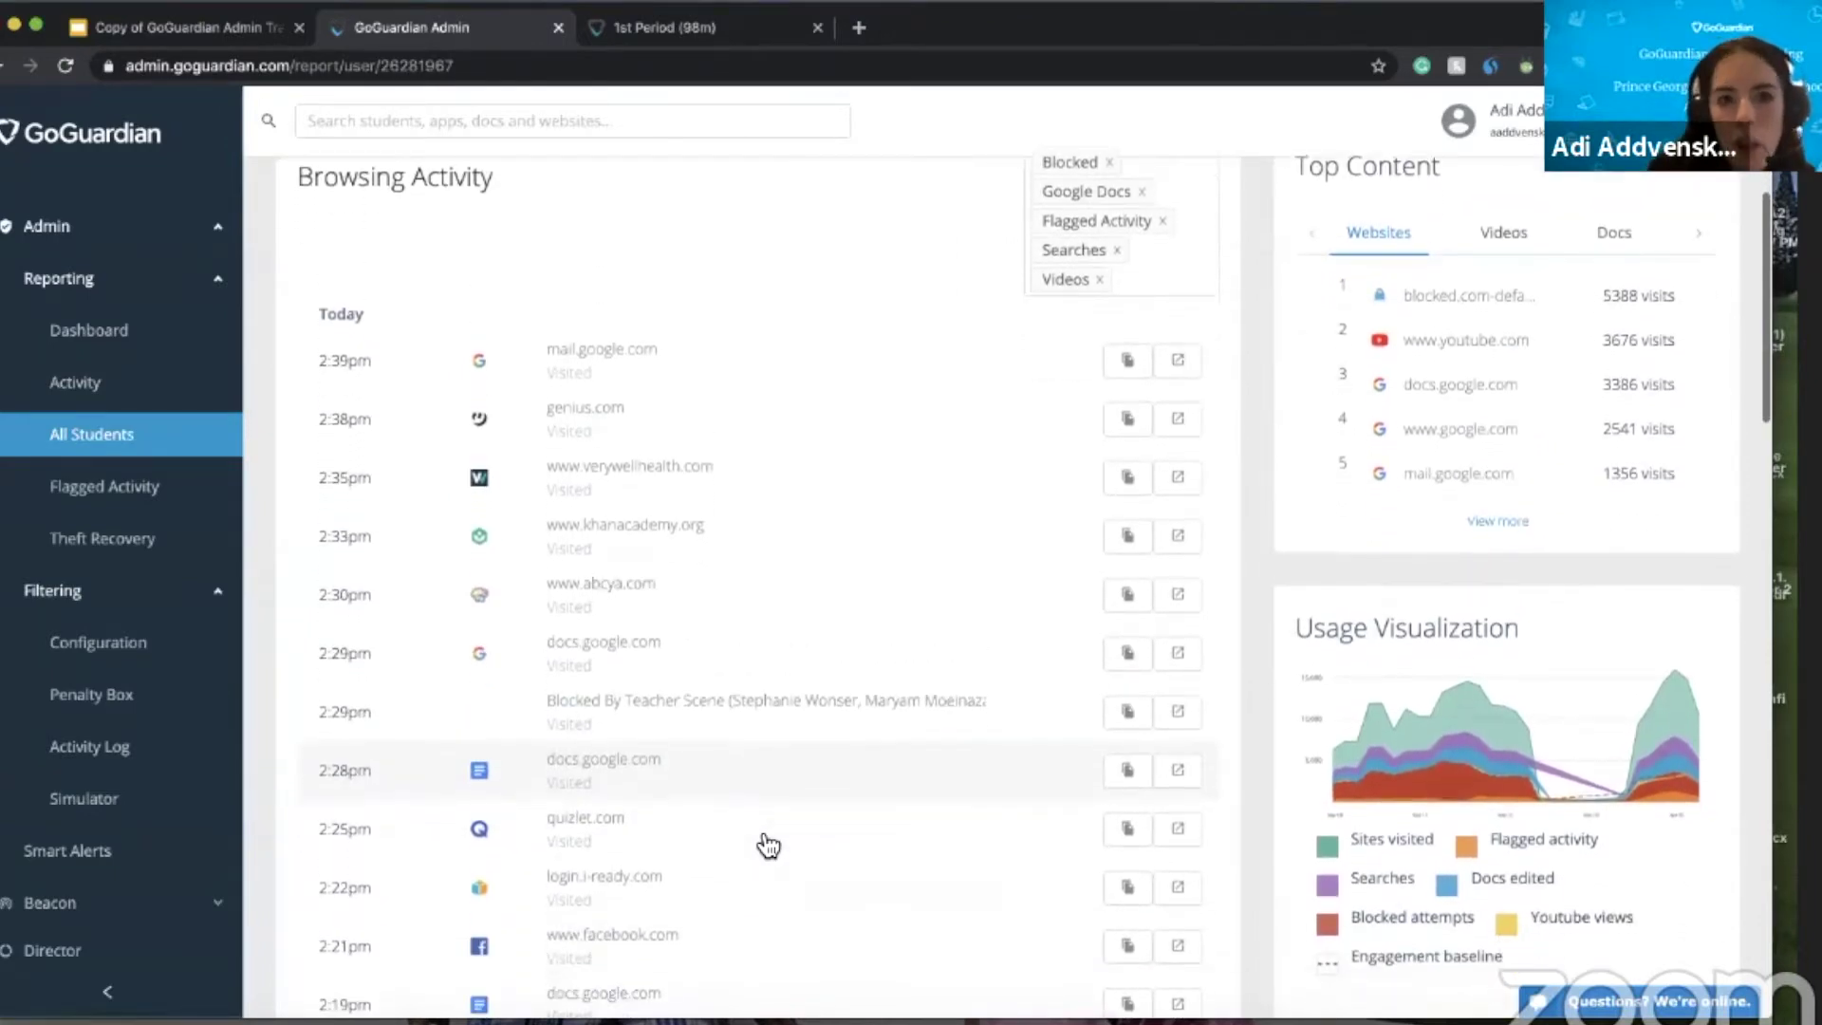
{"action": "scroll", "coordinate": [766, 845], "scroll_direction": "up", "scroll_amount": 1}
{"action": "scroll", "coordinate": [764, 843], "scroll_direction": "down", "scroll_amount": 5}
{"action": "scroll", "coordinate": [764, 841], "scroll_direction": "down", "scroll_amount": 4}
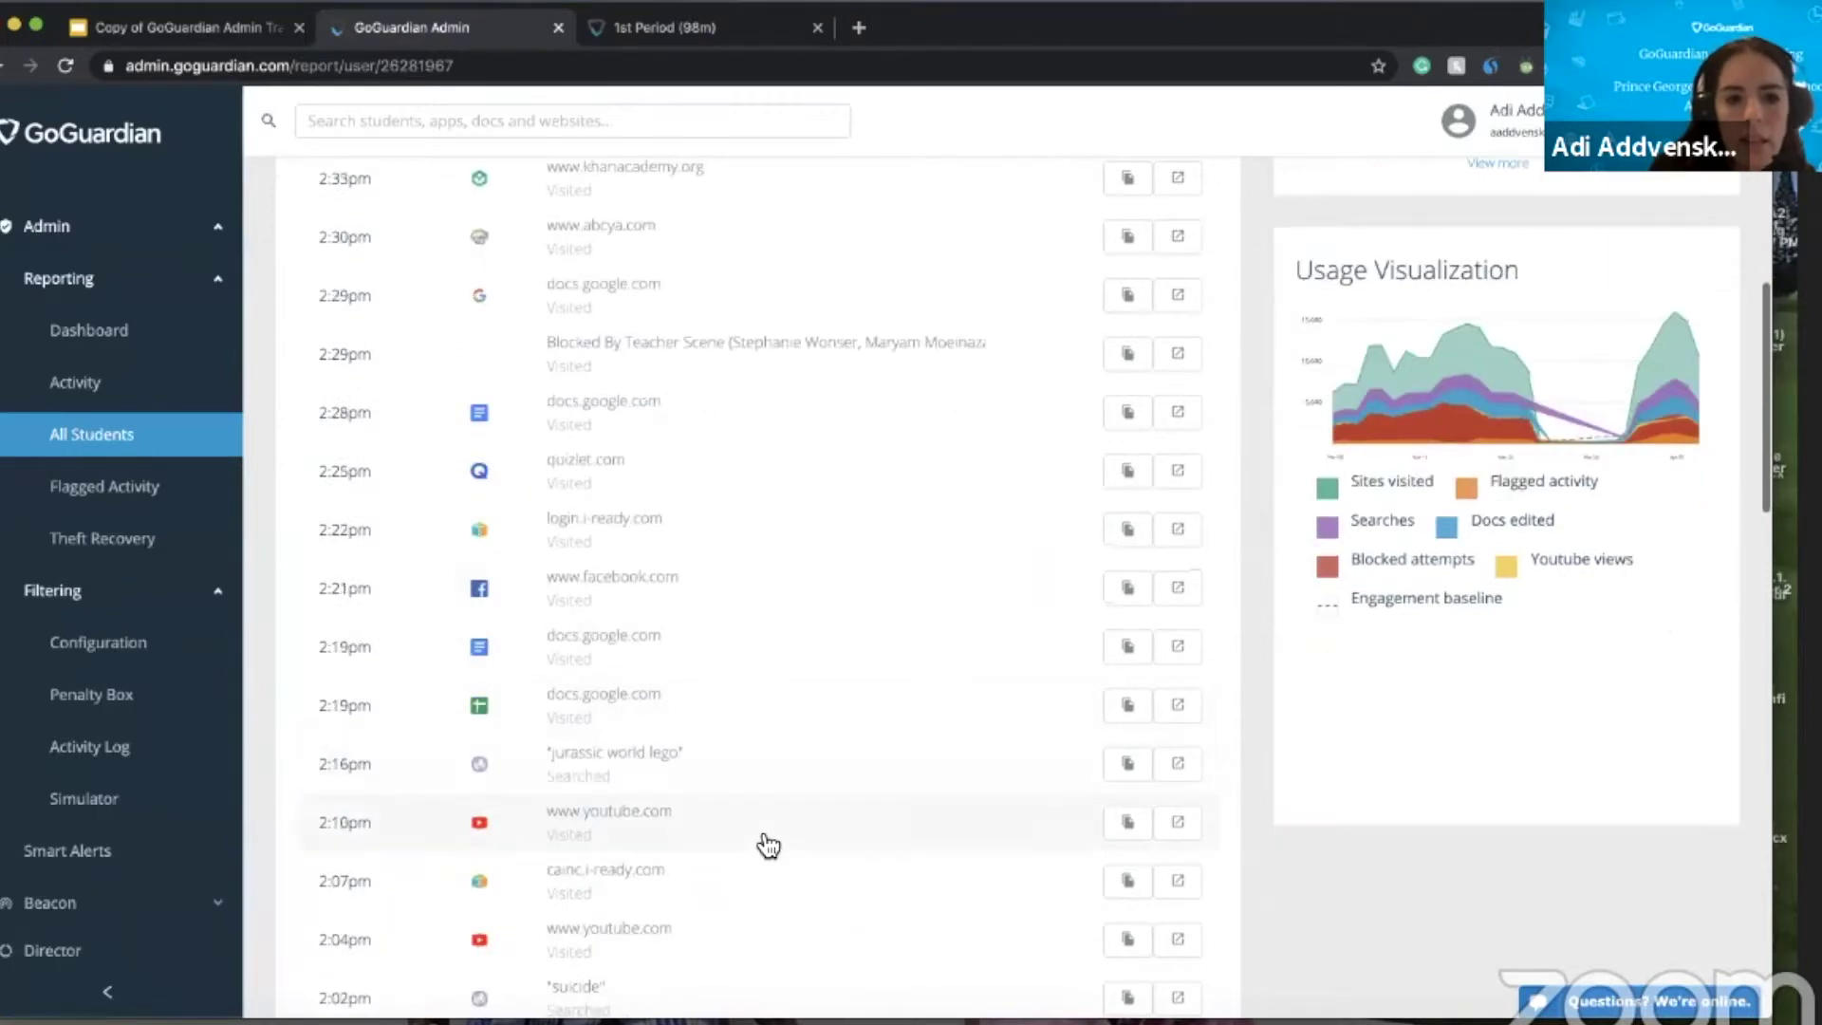
{"action": "scroll", "coordinate": [765, 842], "scroll_direction": "down", "scroll_amount": 6}
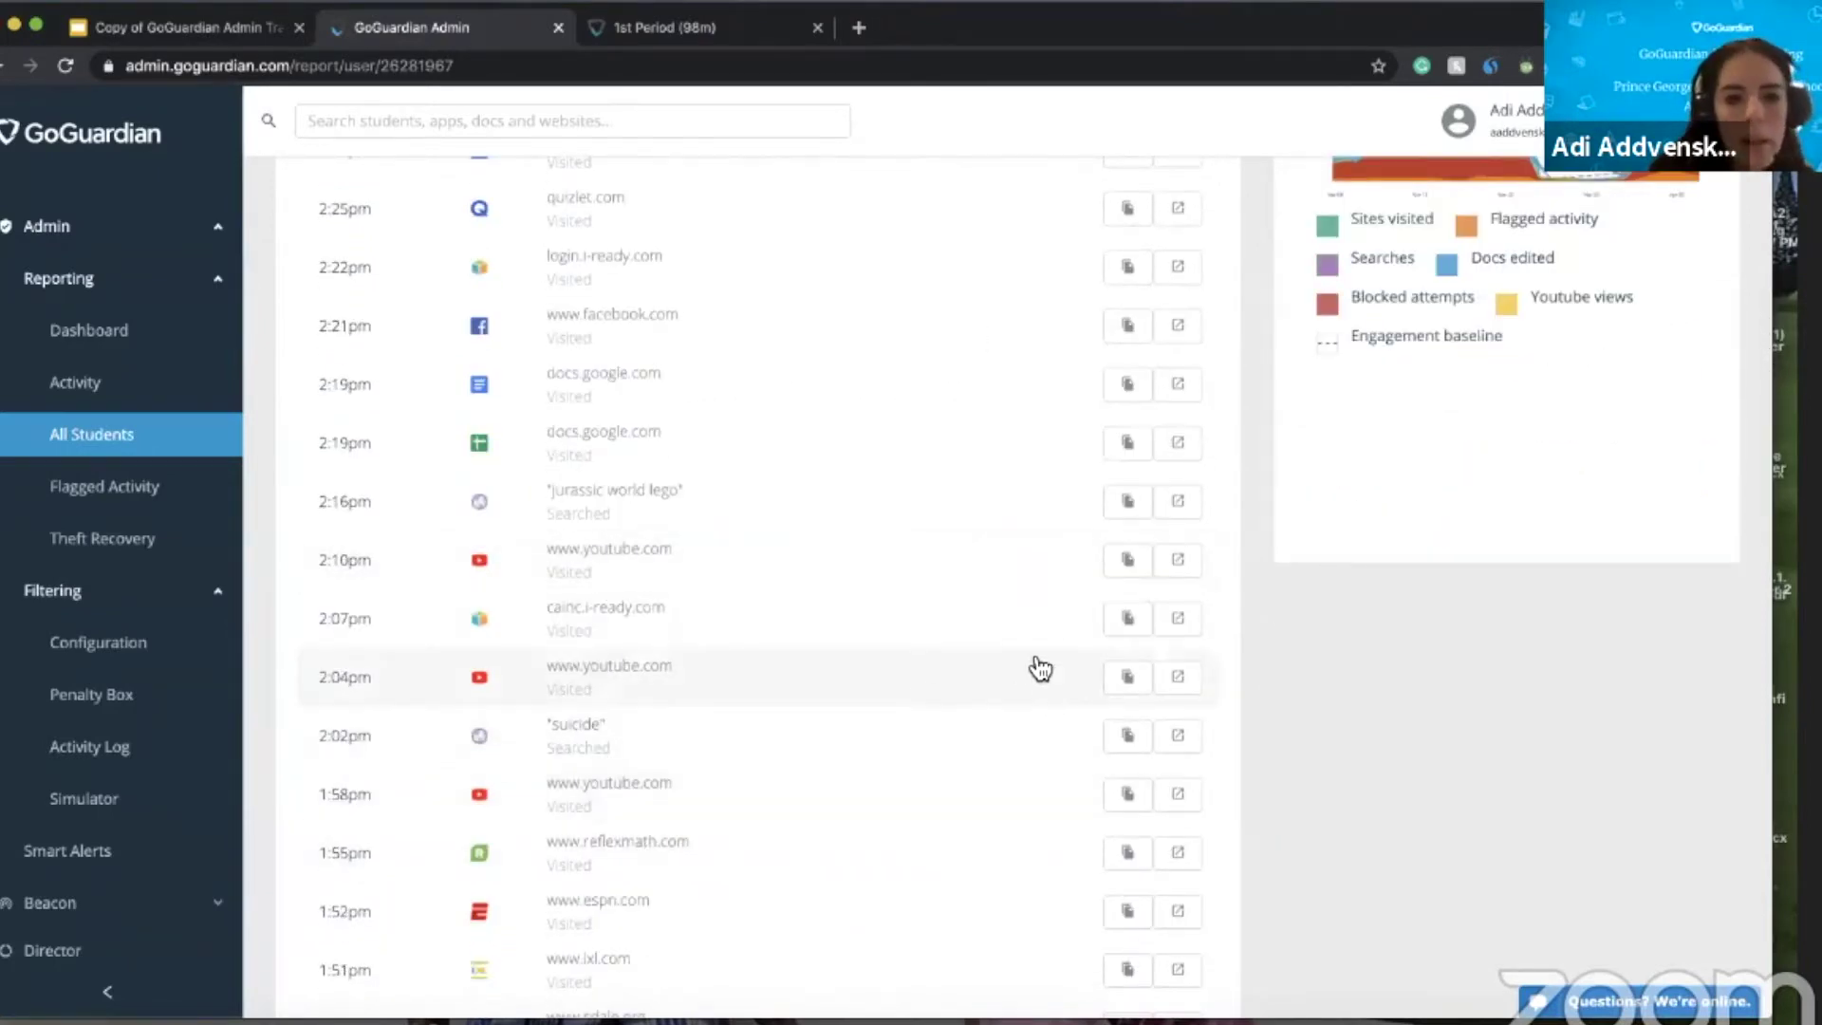
- Open the YouTube page the student visited at 2:10pm in a new browser tab, view it and close it
{"action": "left_click", "coordinate": [1177, 562]}
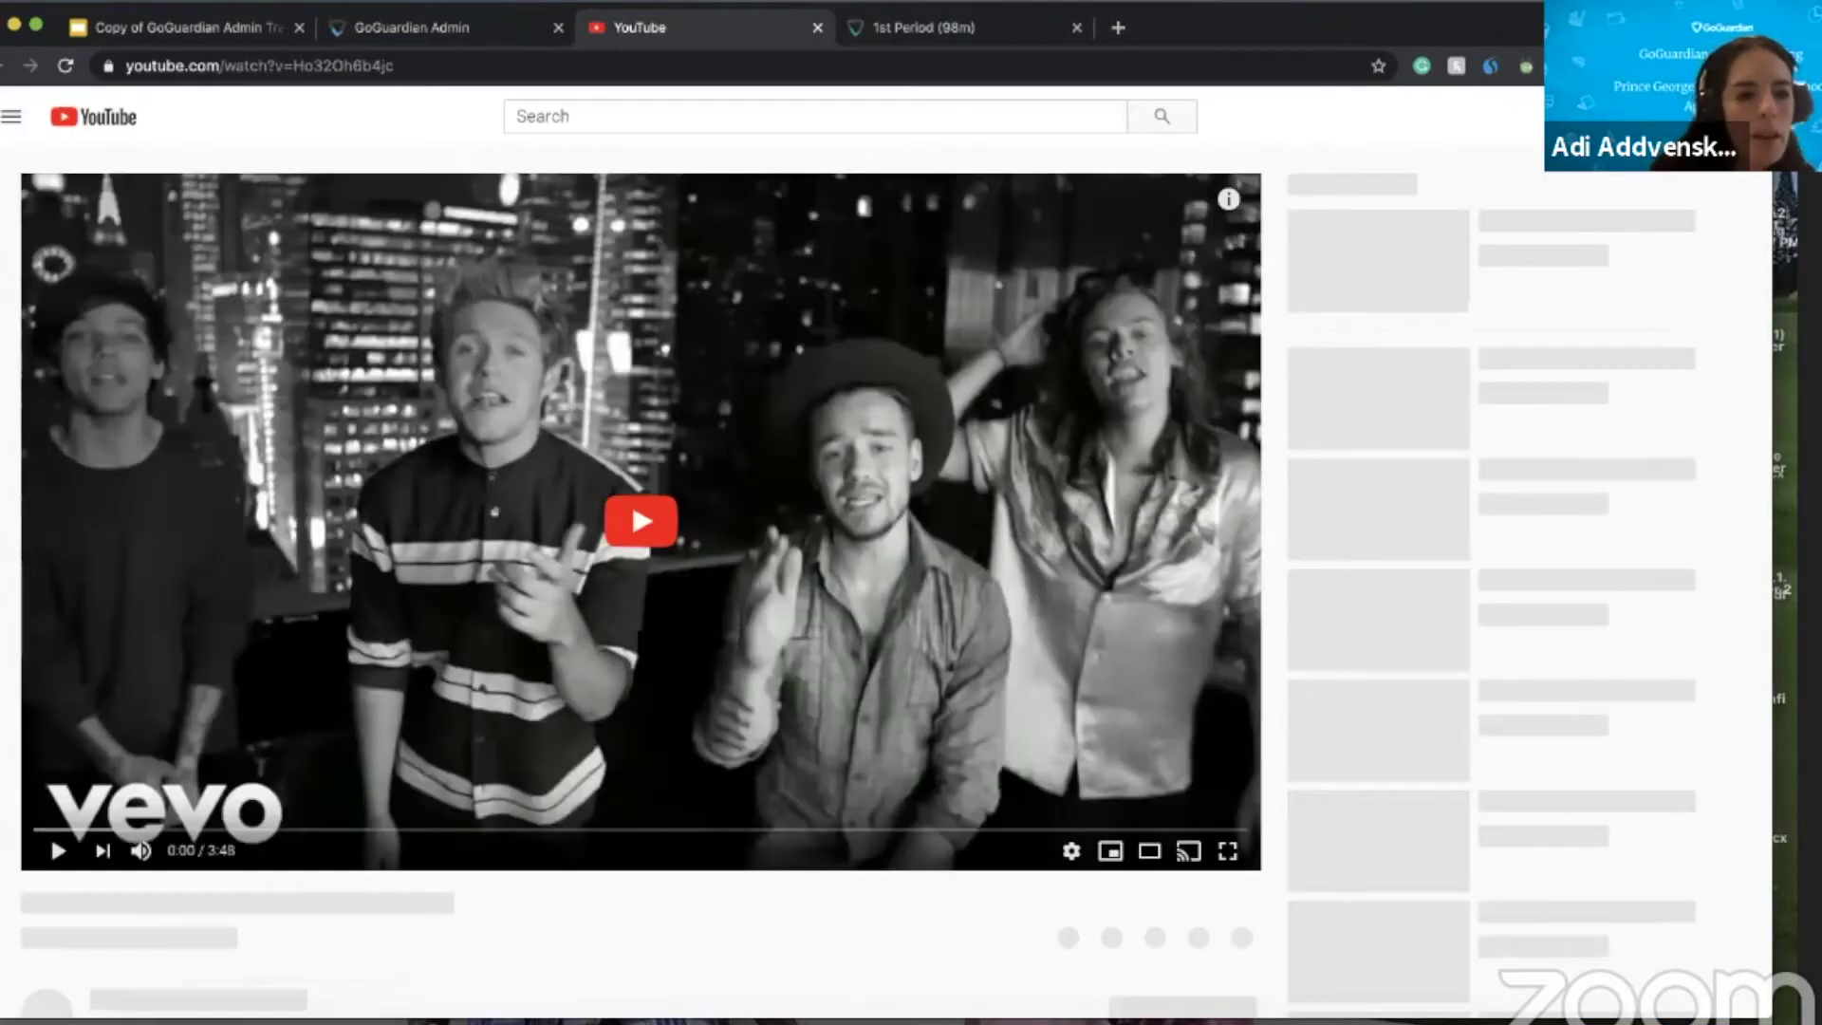
{"action": "scroll", "coordinate": [630, 423], "scroll_direction": "down", "scroll_amount": 2}
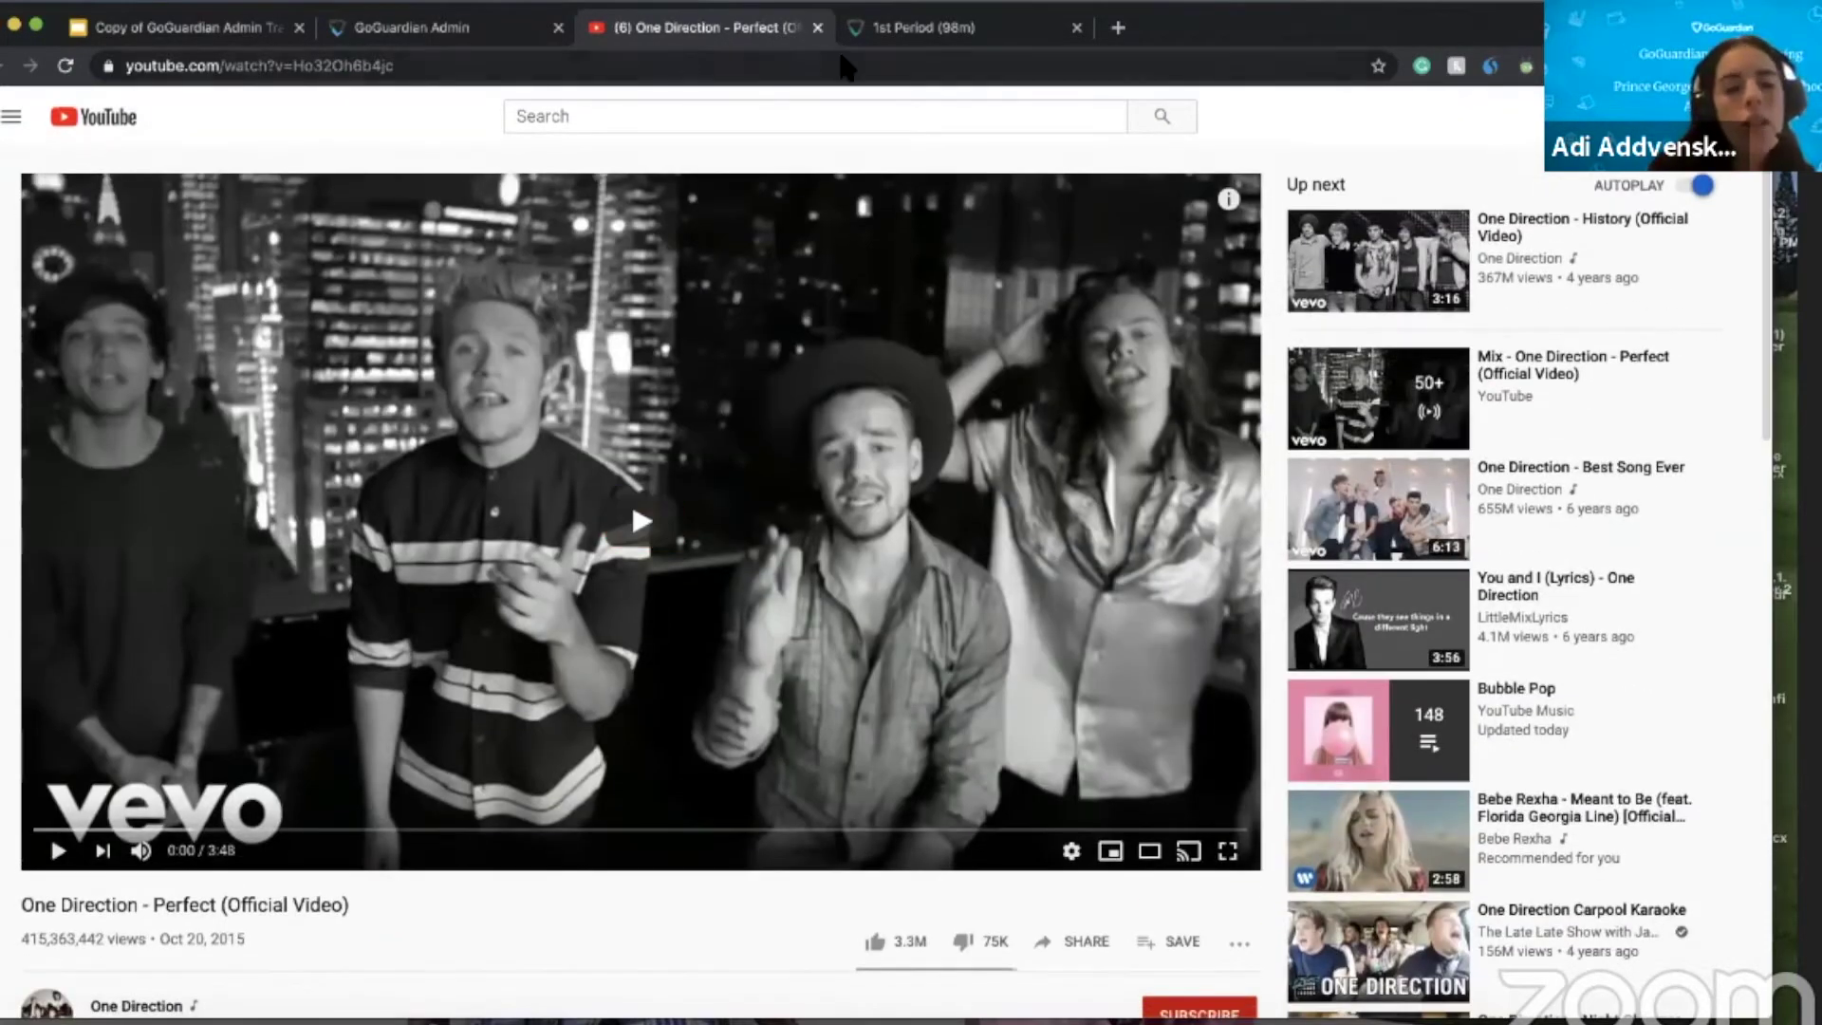
{"action": "left_click", "coordinate": [817, 28]}
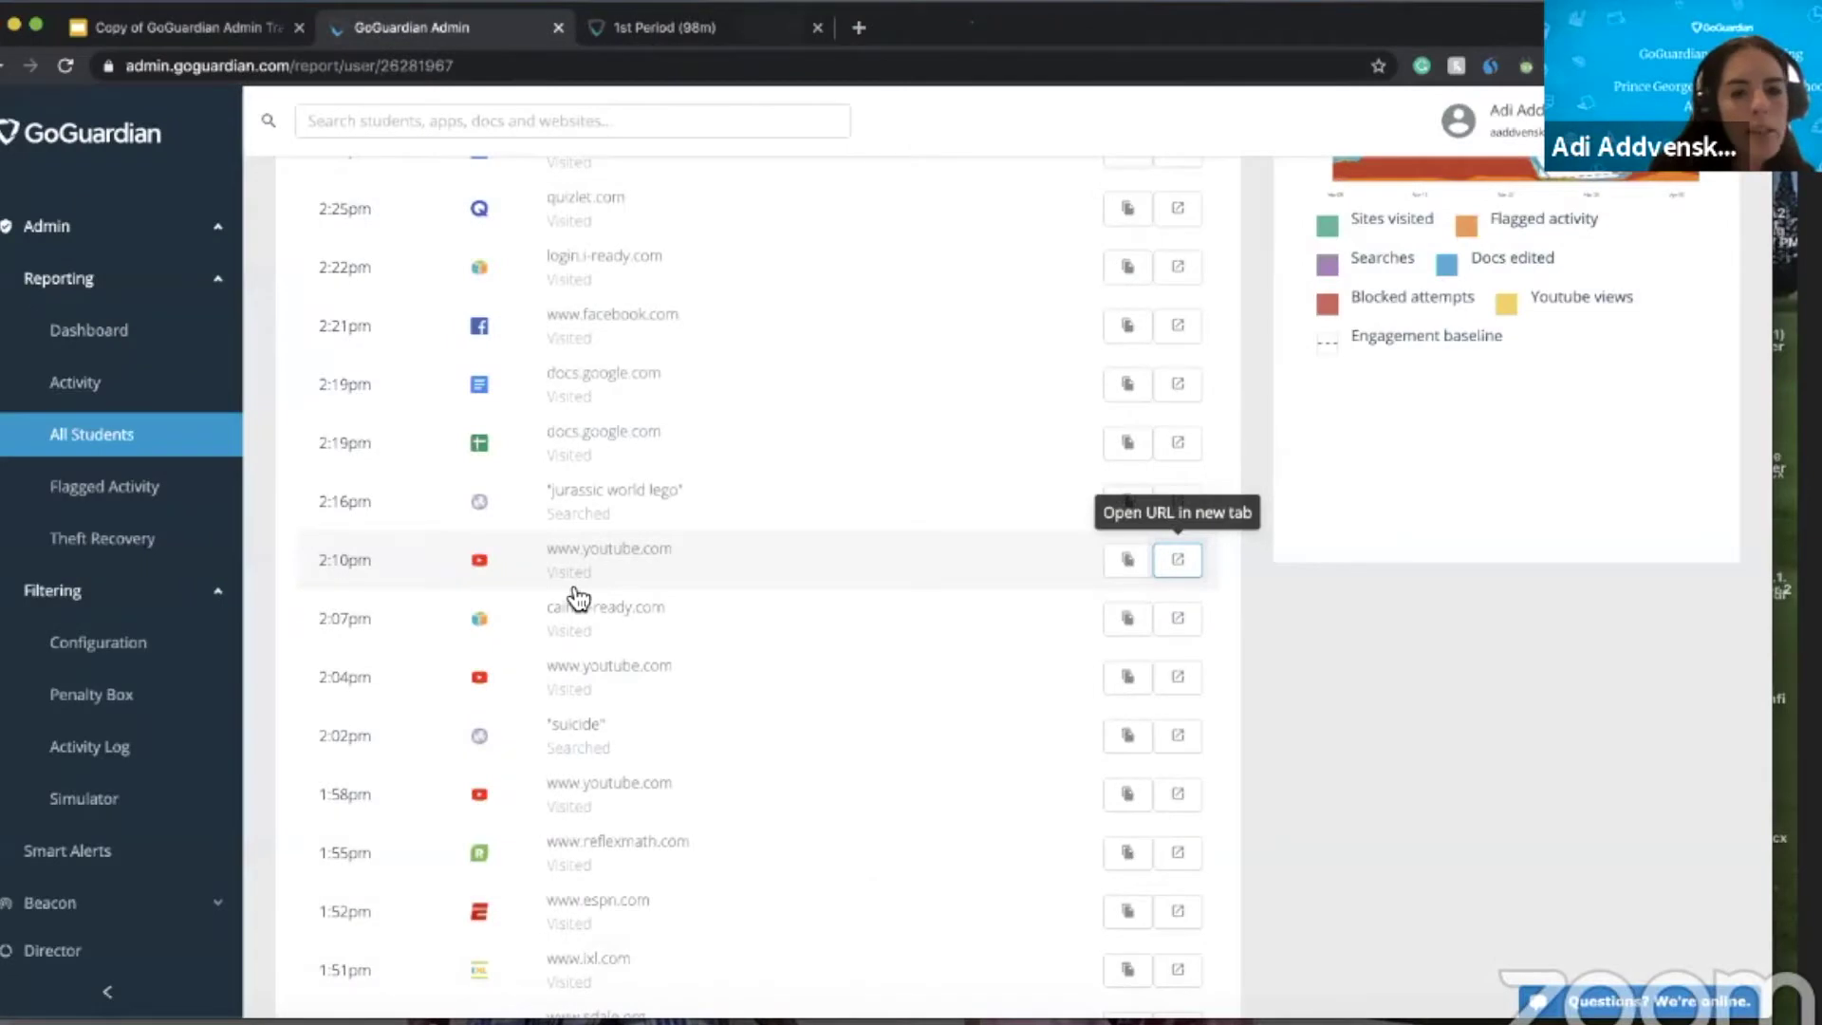
- Remove the Google Docs filter from the student's Browsing Activity list
{"action": "scroll", "coordinate": [627, 450], "scroll_direction": "up", "scroll_amount": 10}
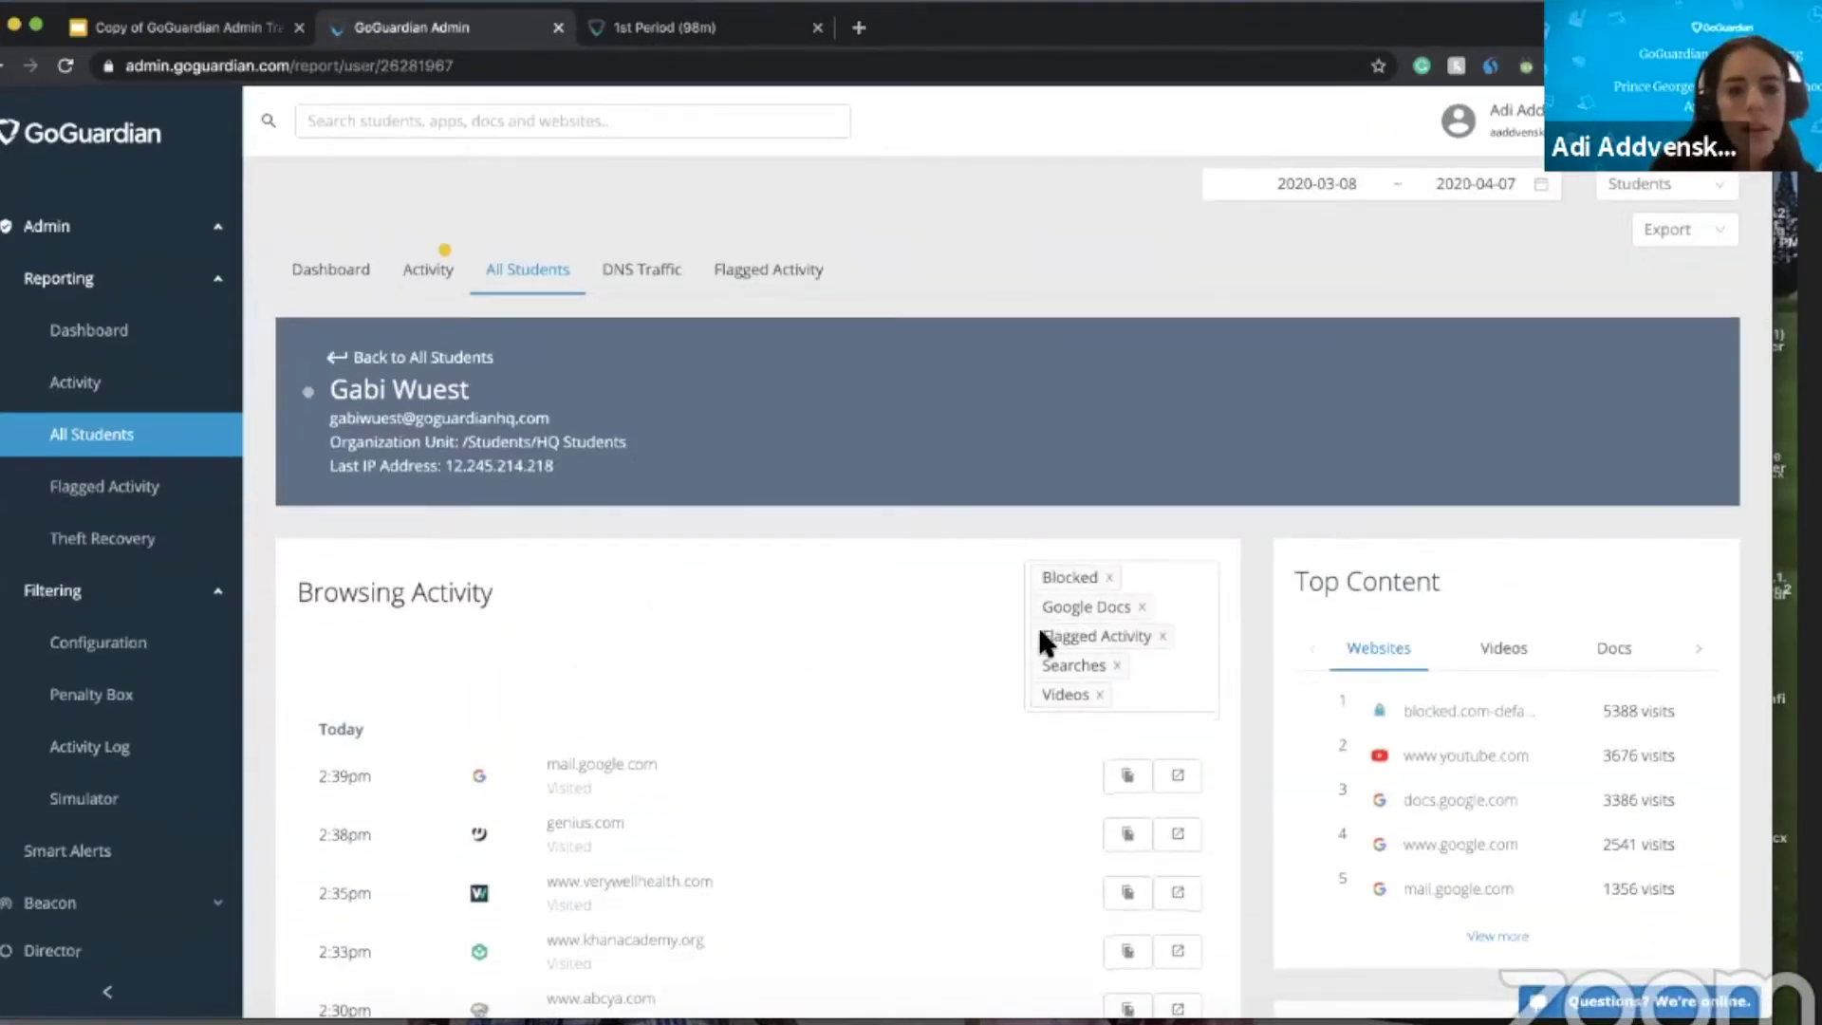
{"action": "left_click", "coordinate": [1055, 612]}
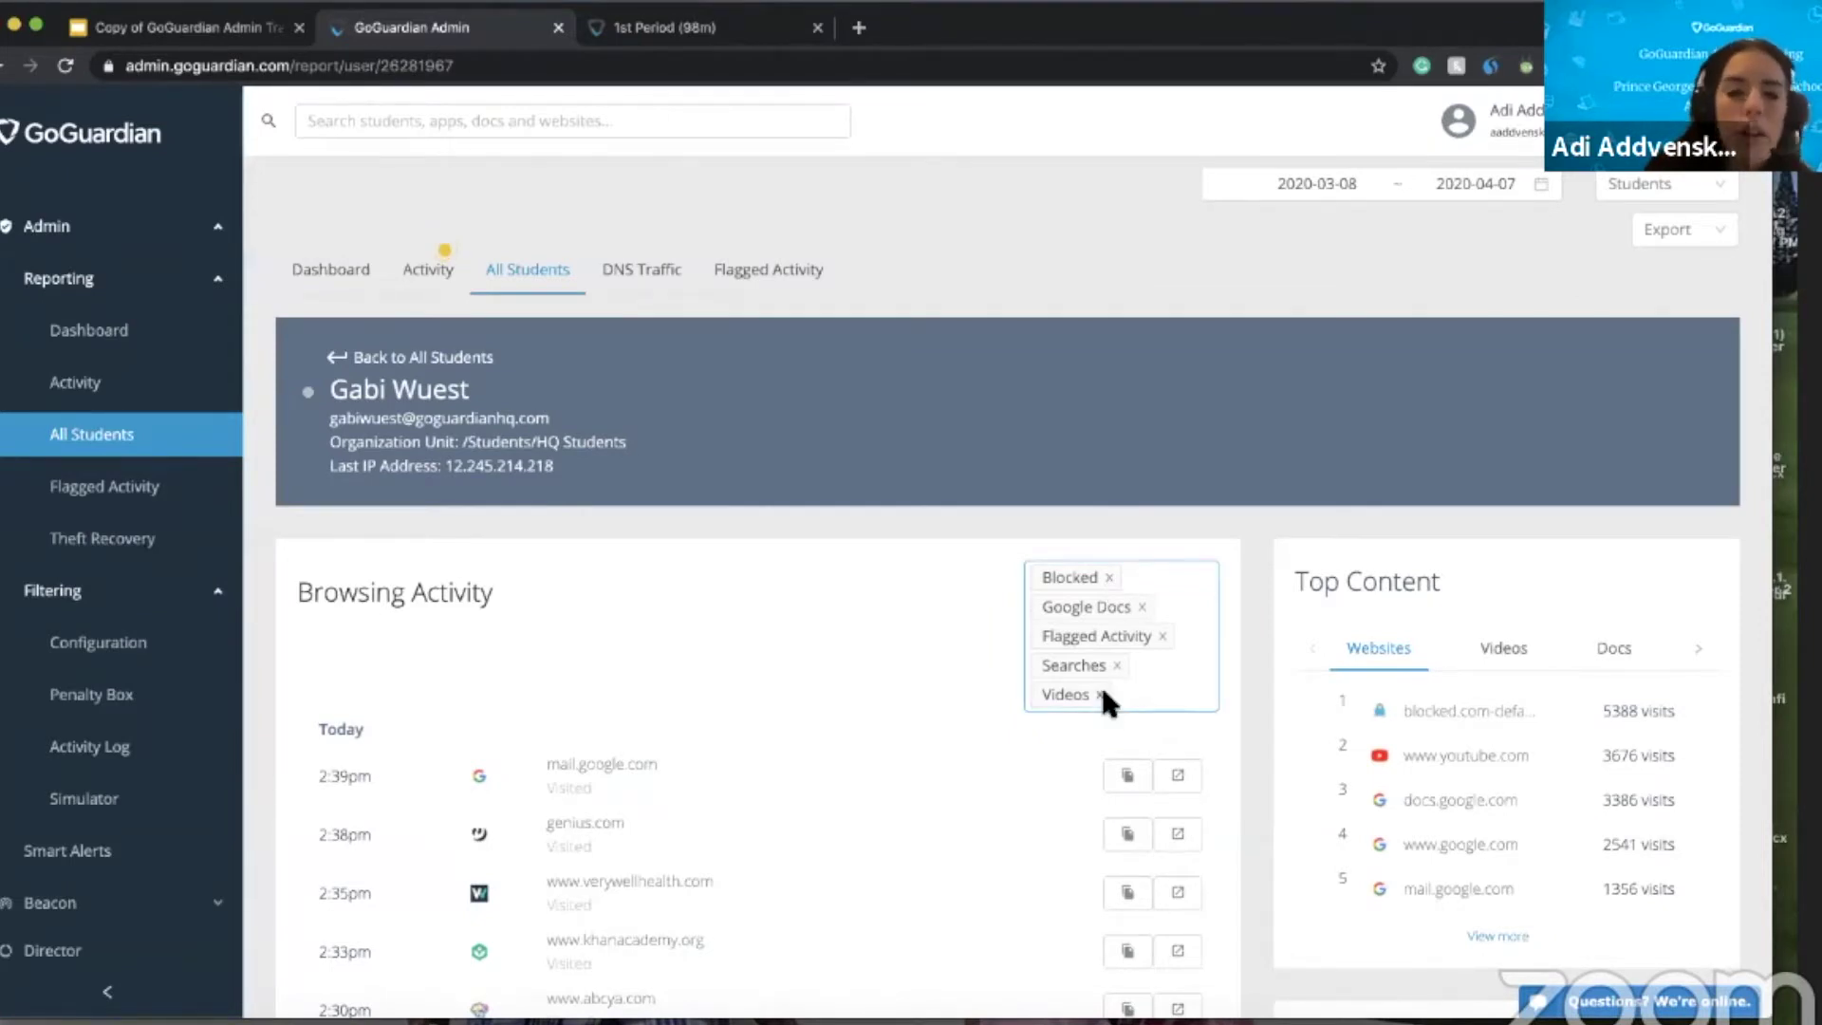
{"action": "left_click", "coordinate": [1146, 609]}
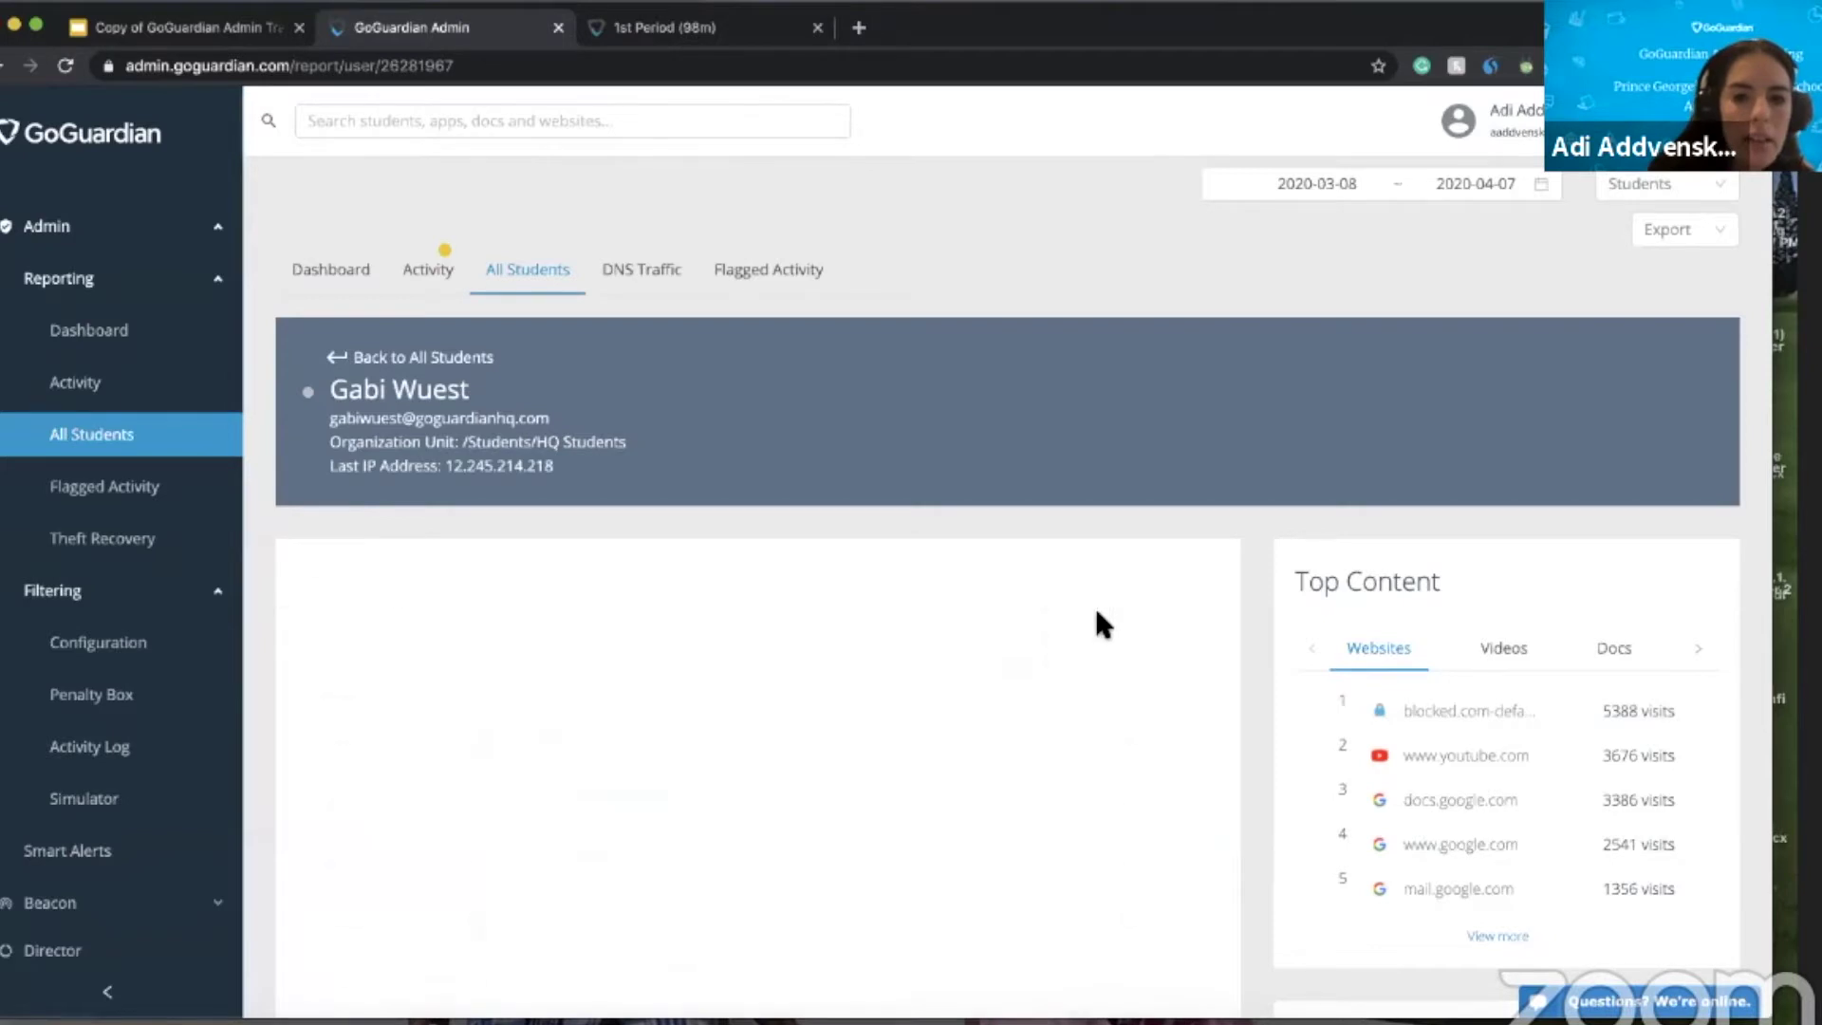
- Remove the remaining filters, including Videos and Searches, from the student's Browsing Activity list, keeping only Blocked
{"action": "left_click", "coordinate": [1151, 618]}
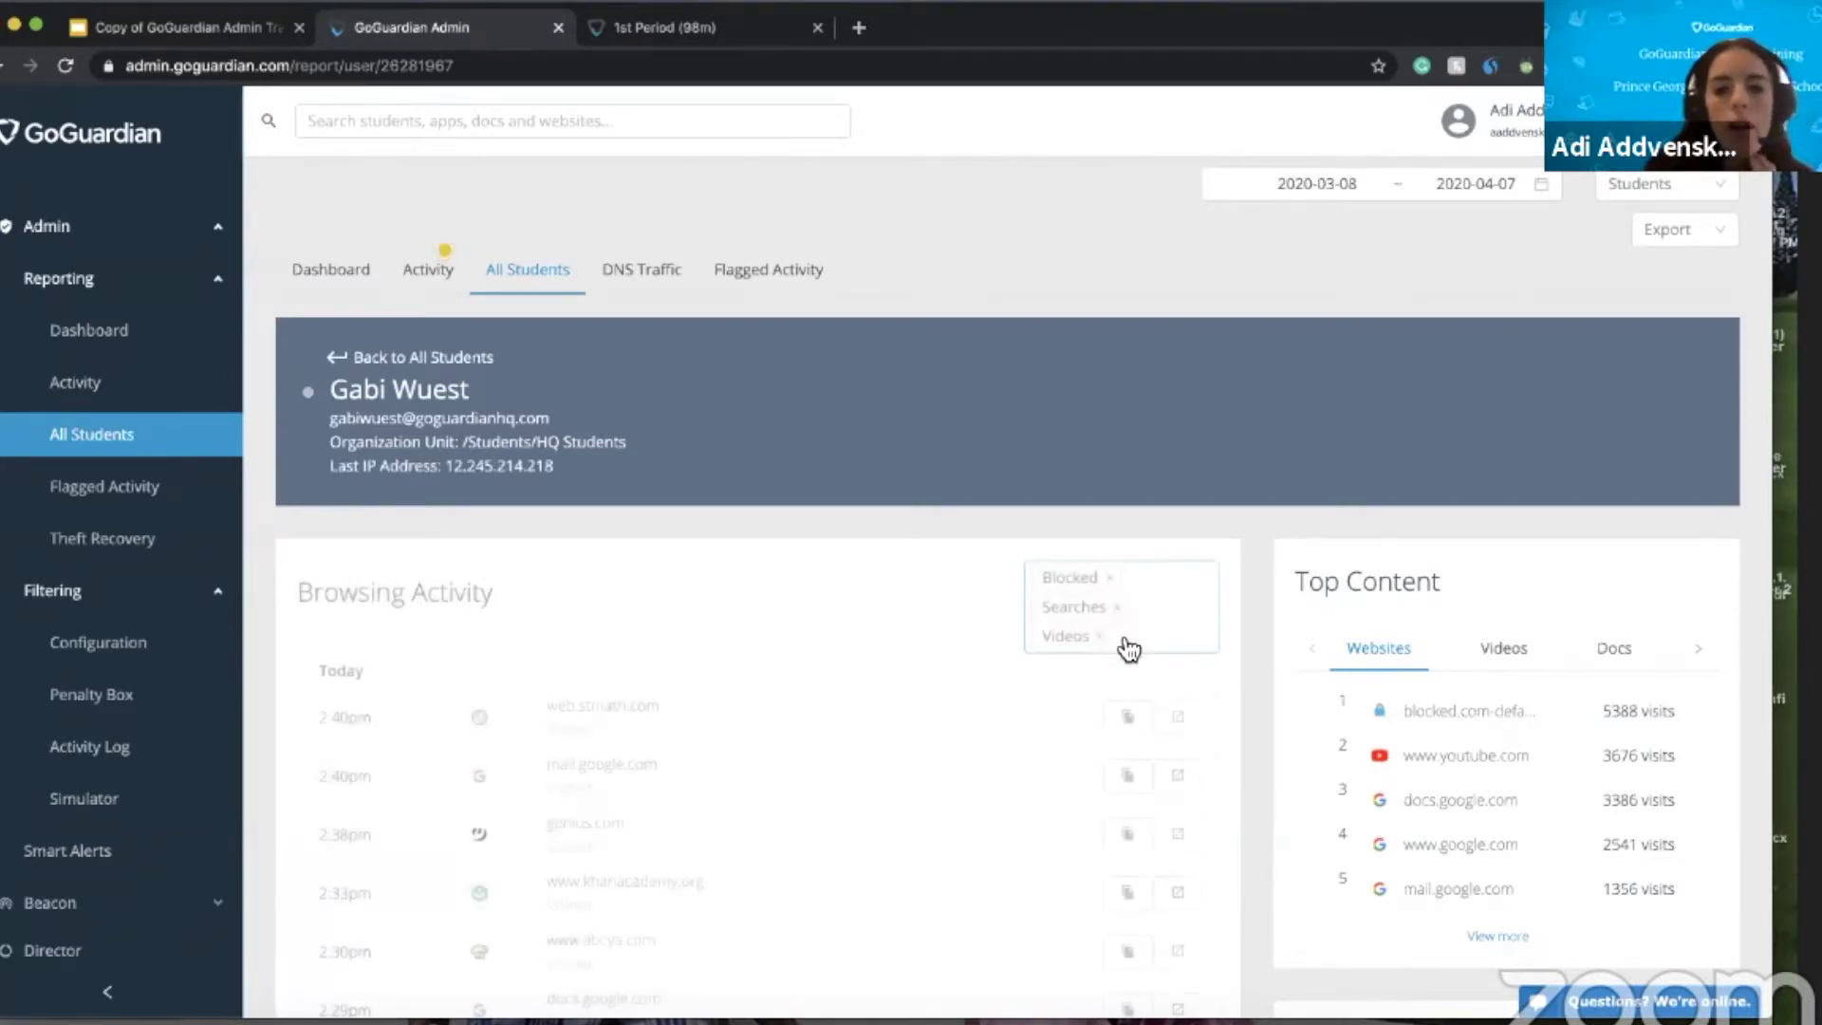
{"action": "left_click", "coordinate": [1104, 637]}
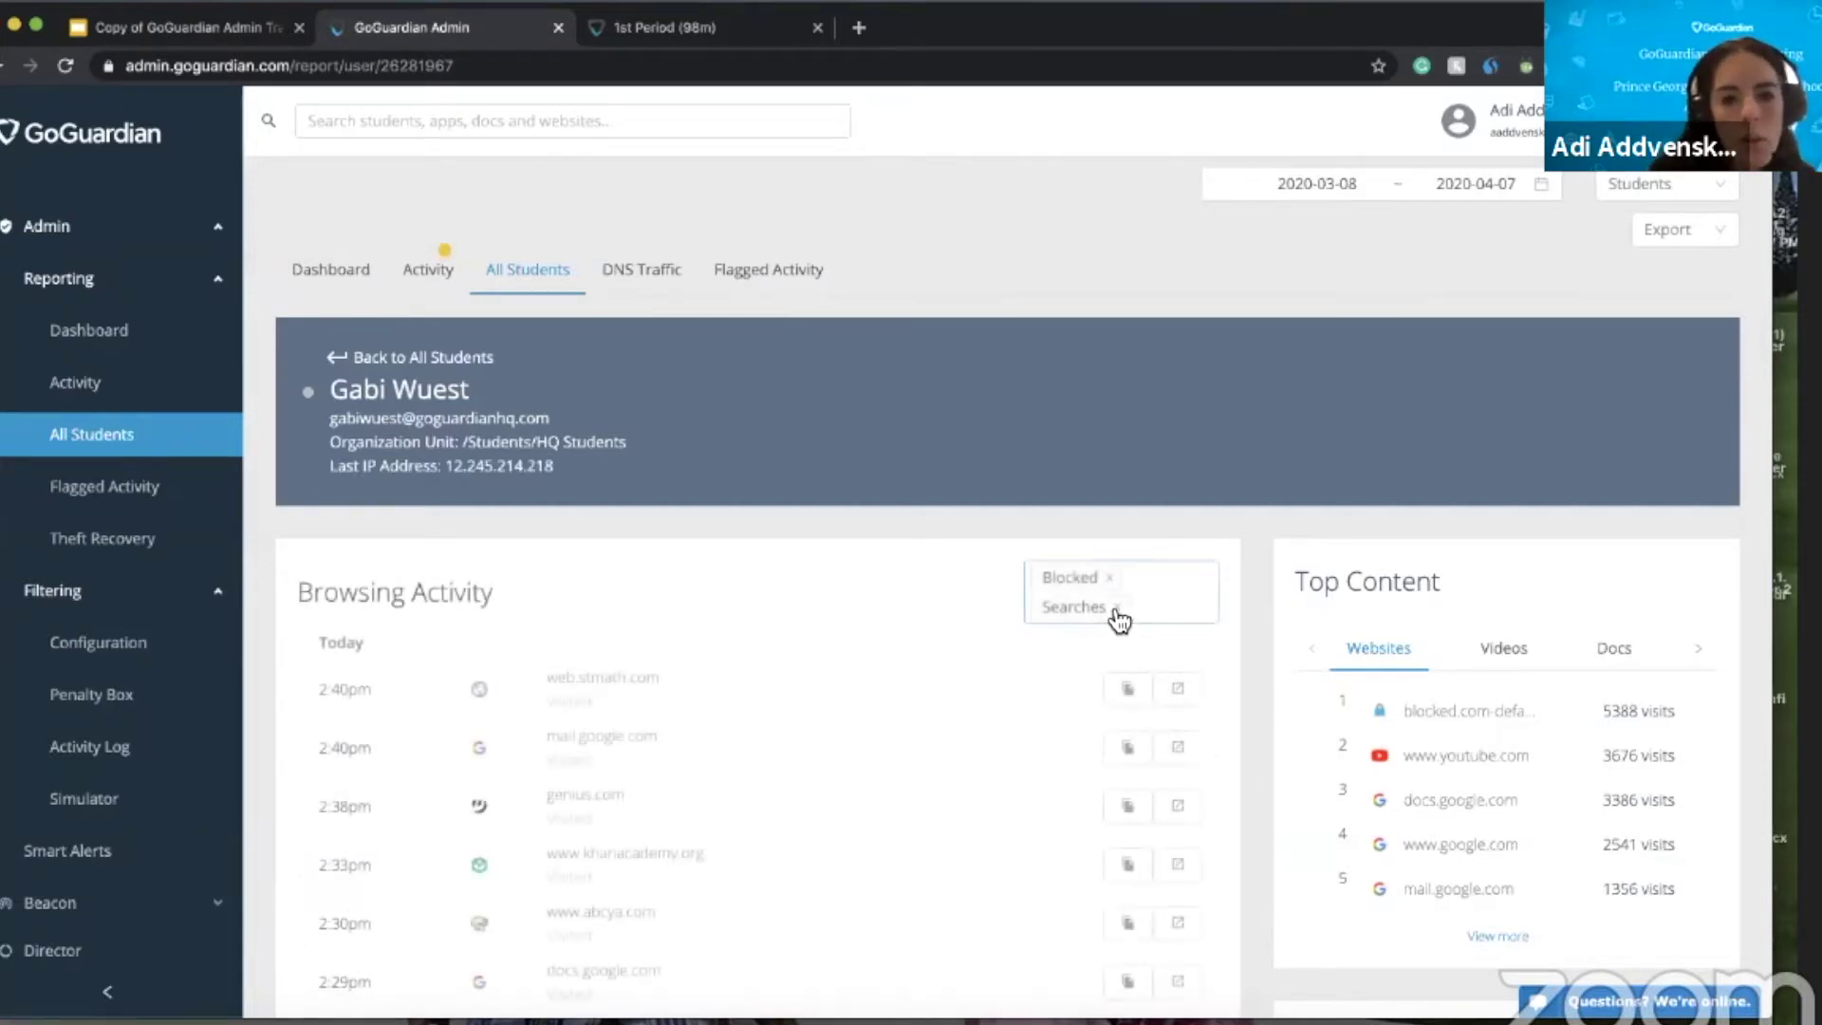
{"action": "left_click", "coordinate": [1116, 609]}
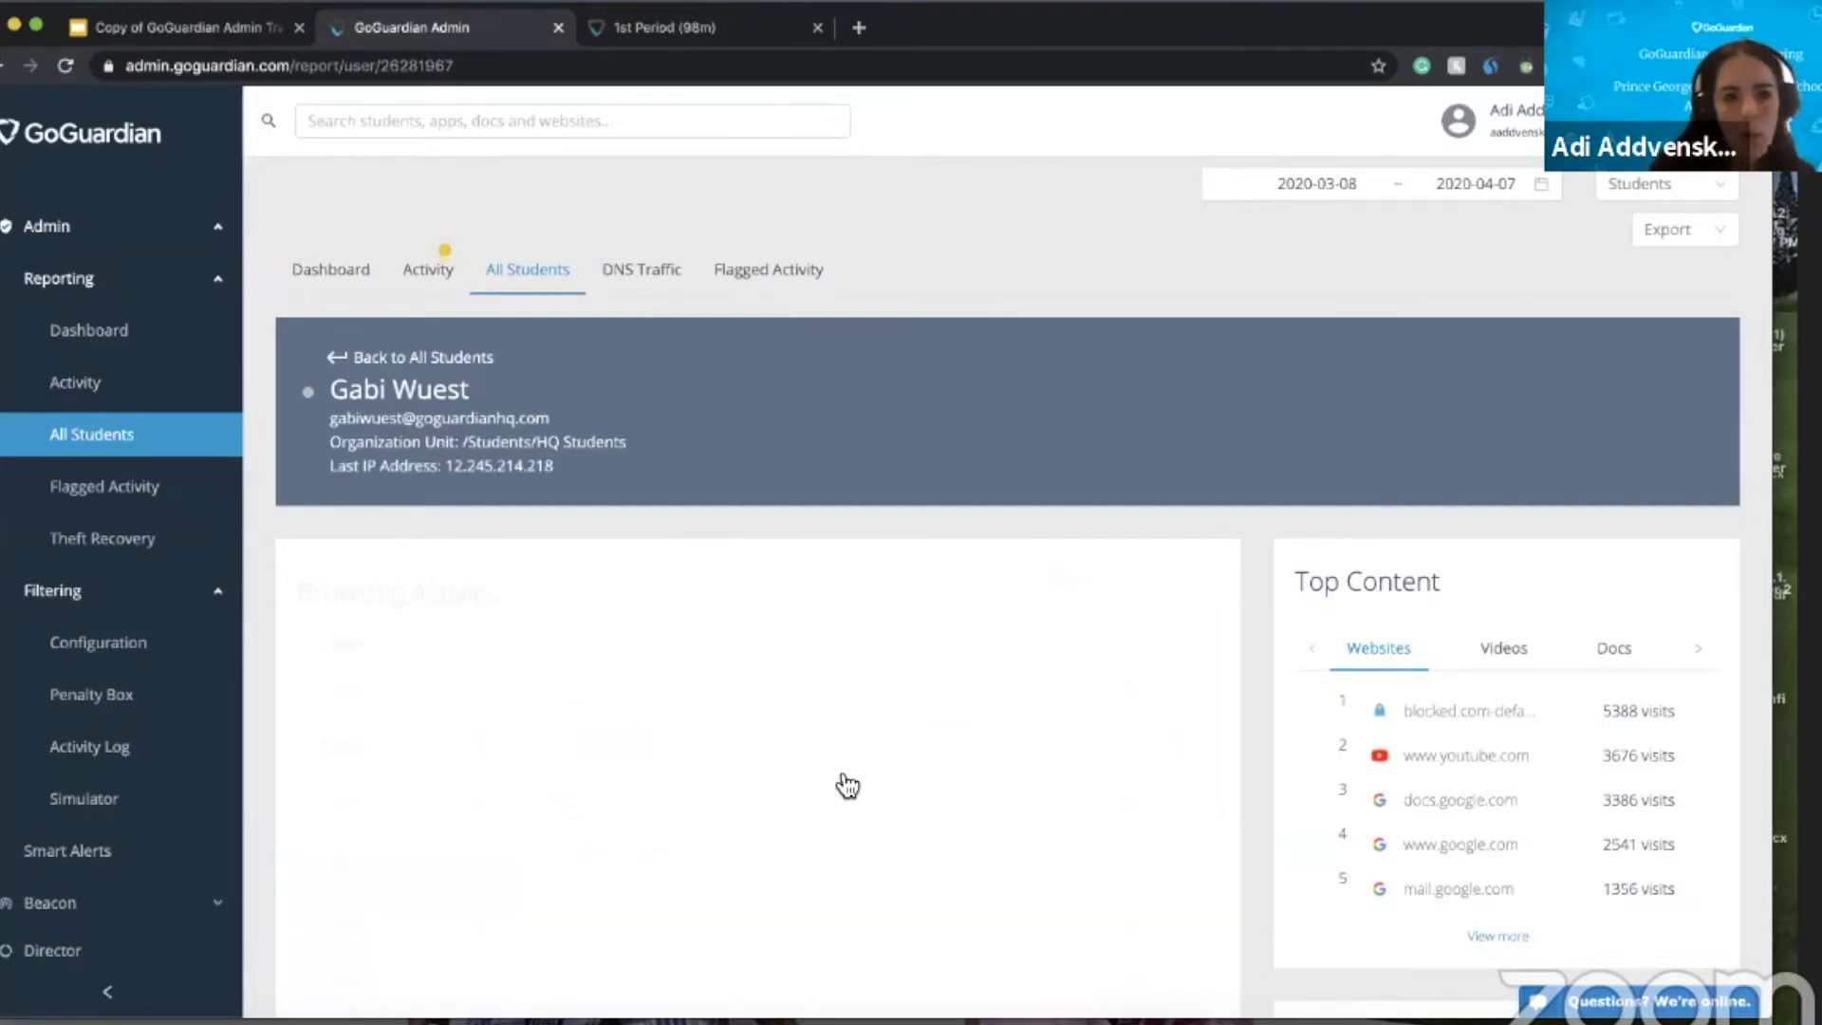
- Examine the student's filtered Browsing Activity list and the Usage Visualization chart
{"action": "scroll", "coordinate": [847, 785], "scroll_direction": "down", "scroll_amount": 6}
{"action": "scroll", "coordinate": [848, 786], "scroll_direction": "up", "scroll_amount": 6}
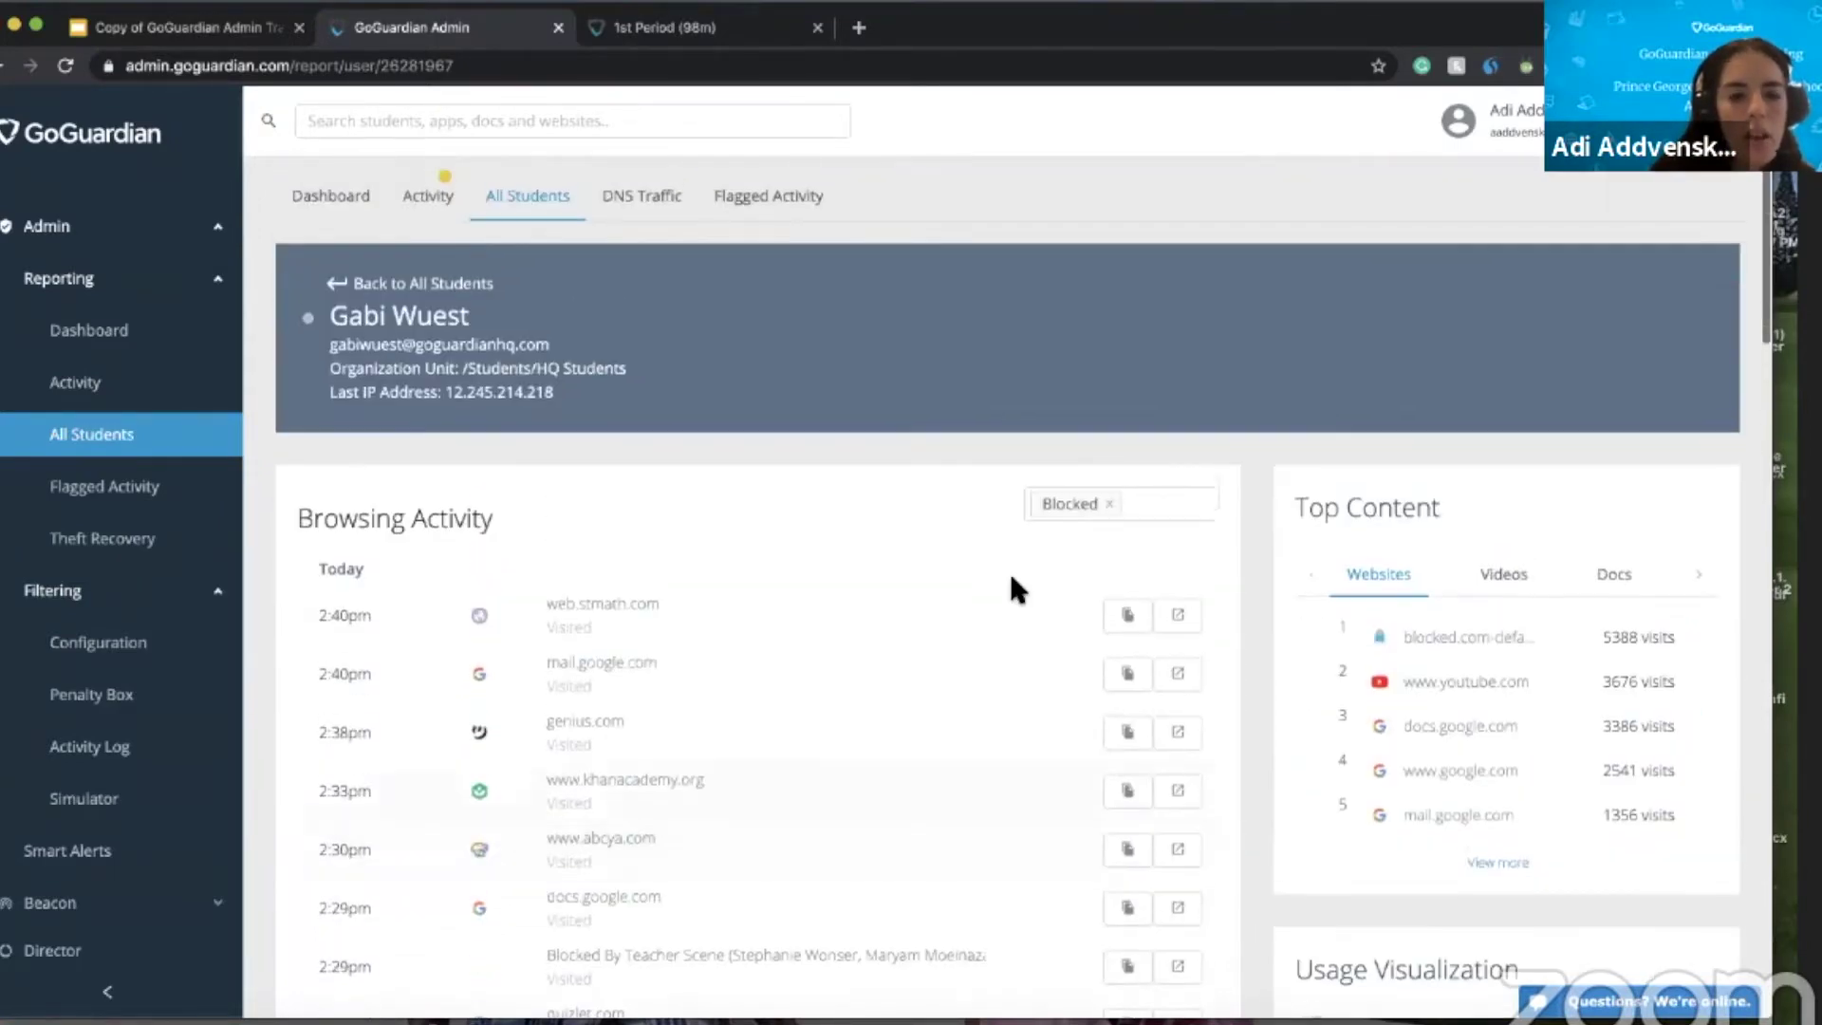
{"action": "scroll", "coordinate": [902, 671], "scroll_direction": "down", "scroll_amount": 5}
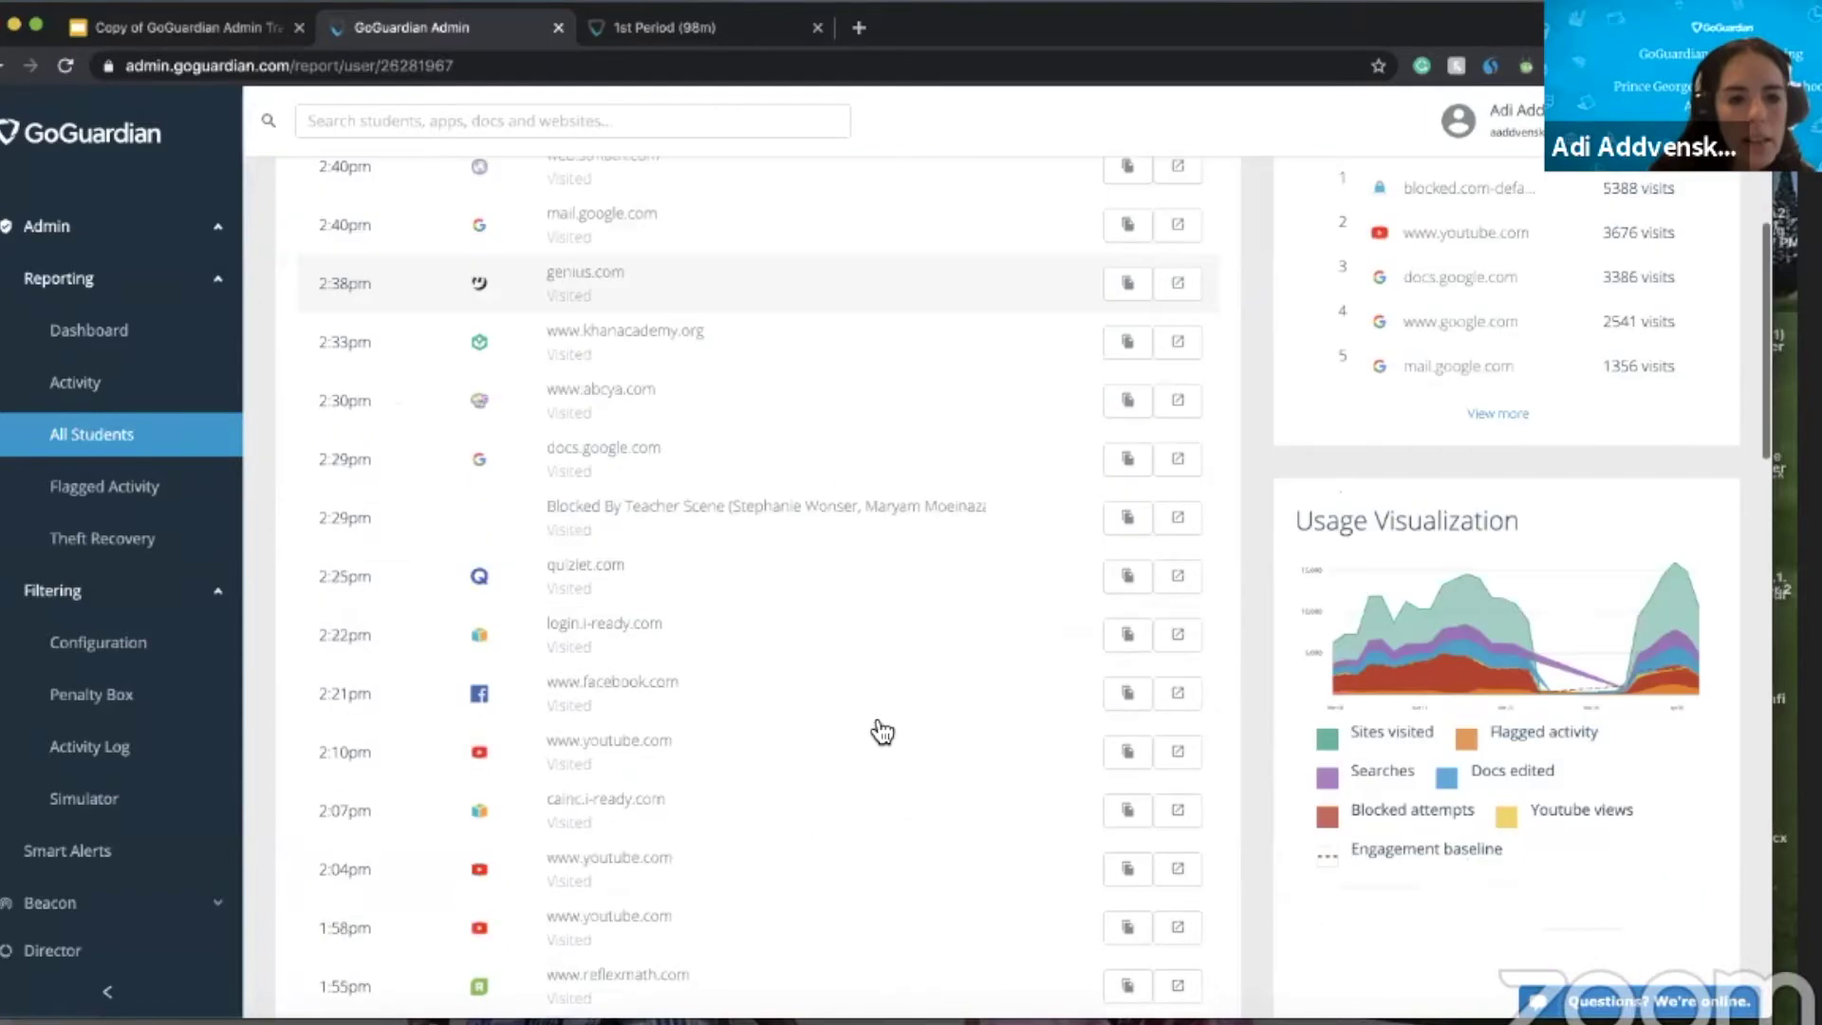
{"action": "scroll", "coordinate": [882, 730], "scroll_direction": "down", "scroll_amount": 3}
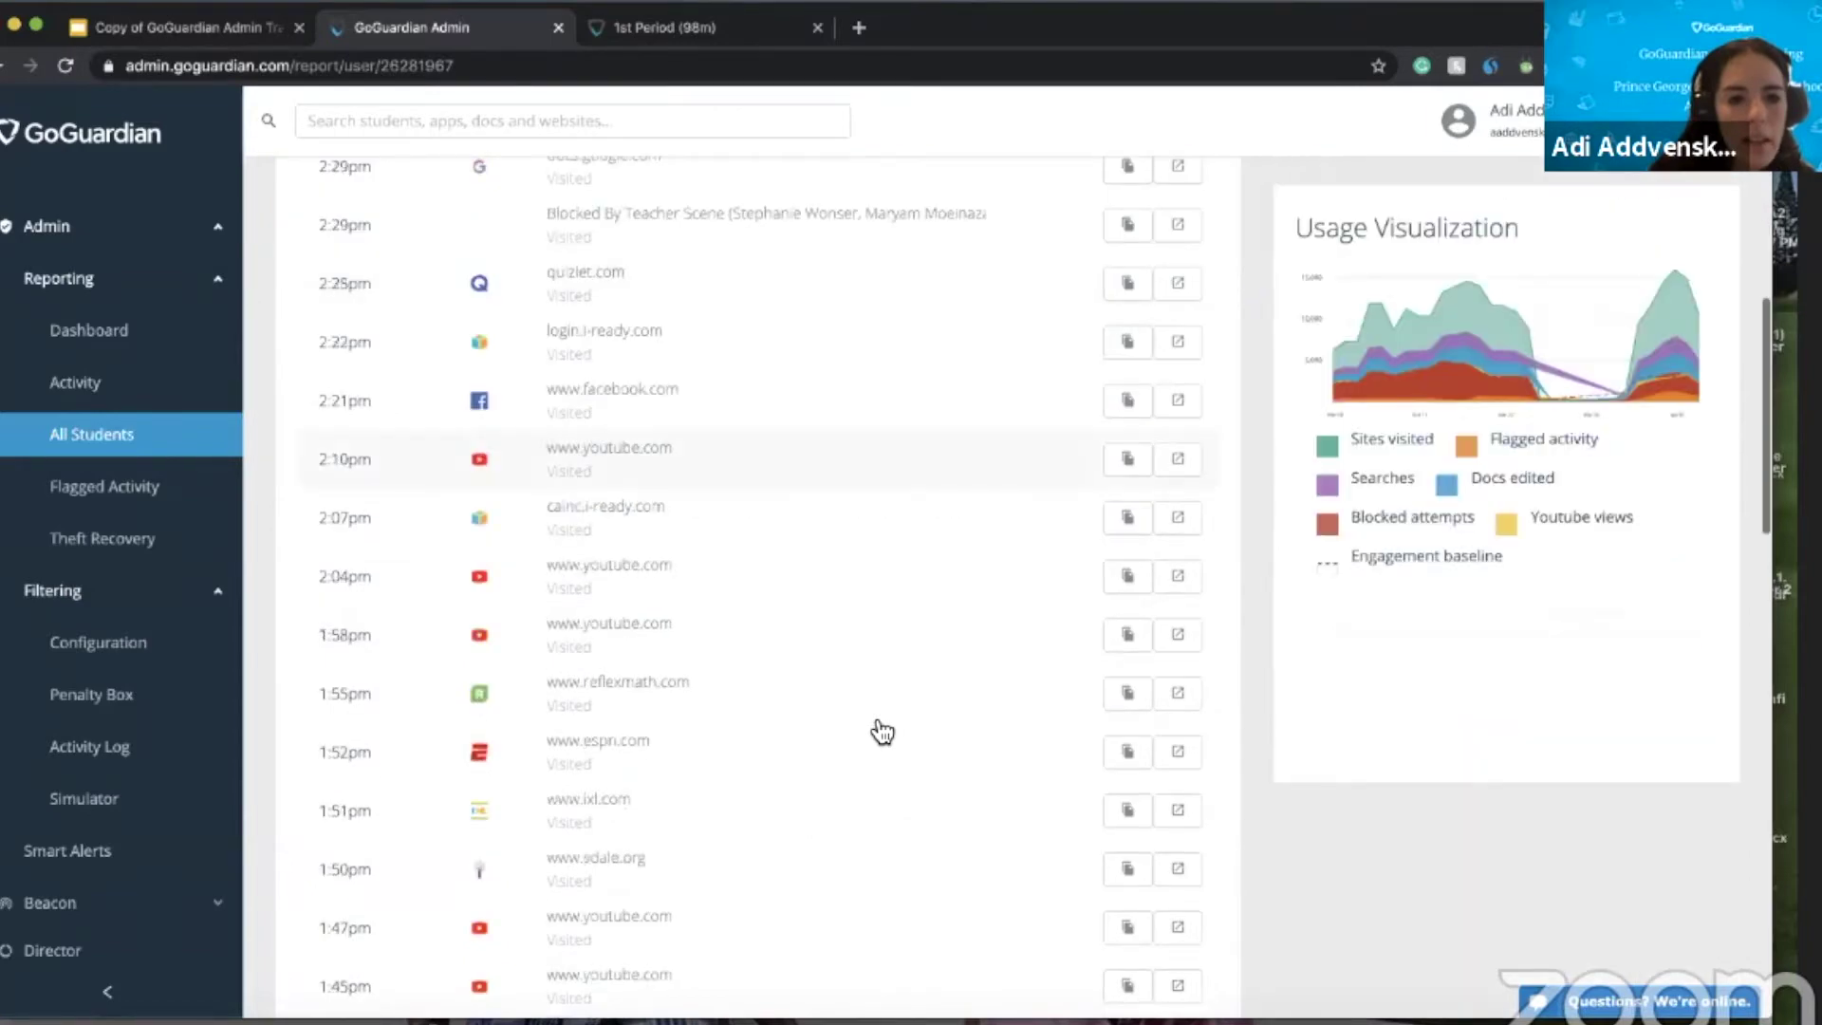
{"action": "scroll", "coordinate": [883, 730], "scroll_direction": "down", "scroll_amount": 15}
{"action": "scroll", "coordinate": [1423, 631], "scroll_direction": "up", "scroll_amount": 2}
{"action": "scroll", "coordinate": [1511, 596], "scroll_direction": "up", "scroll_amount": 20}
{"action": "scroll", "coordinate": [1516, 574], "scroll_direction": "down", "scroll_amount": 6}
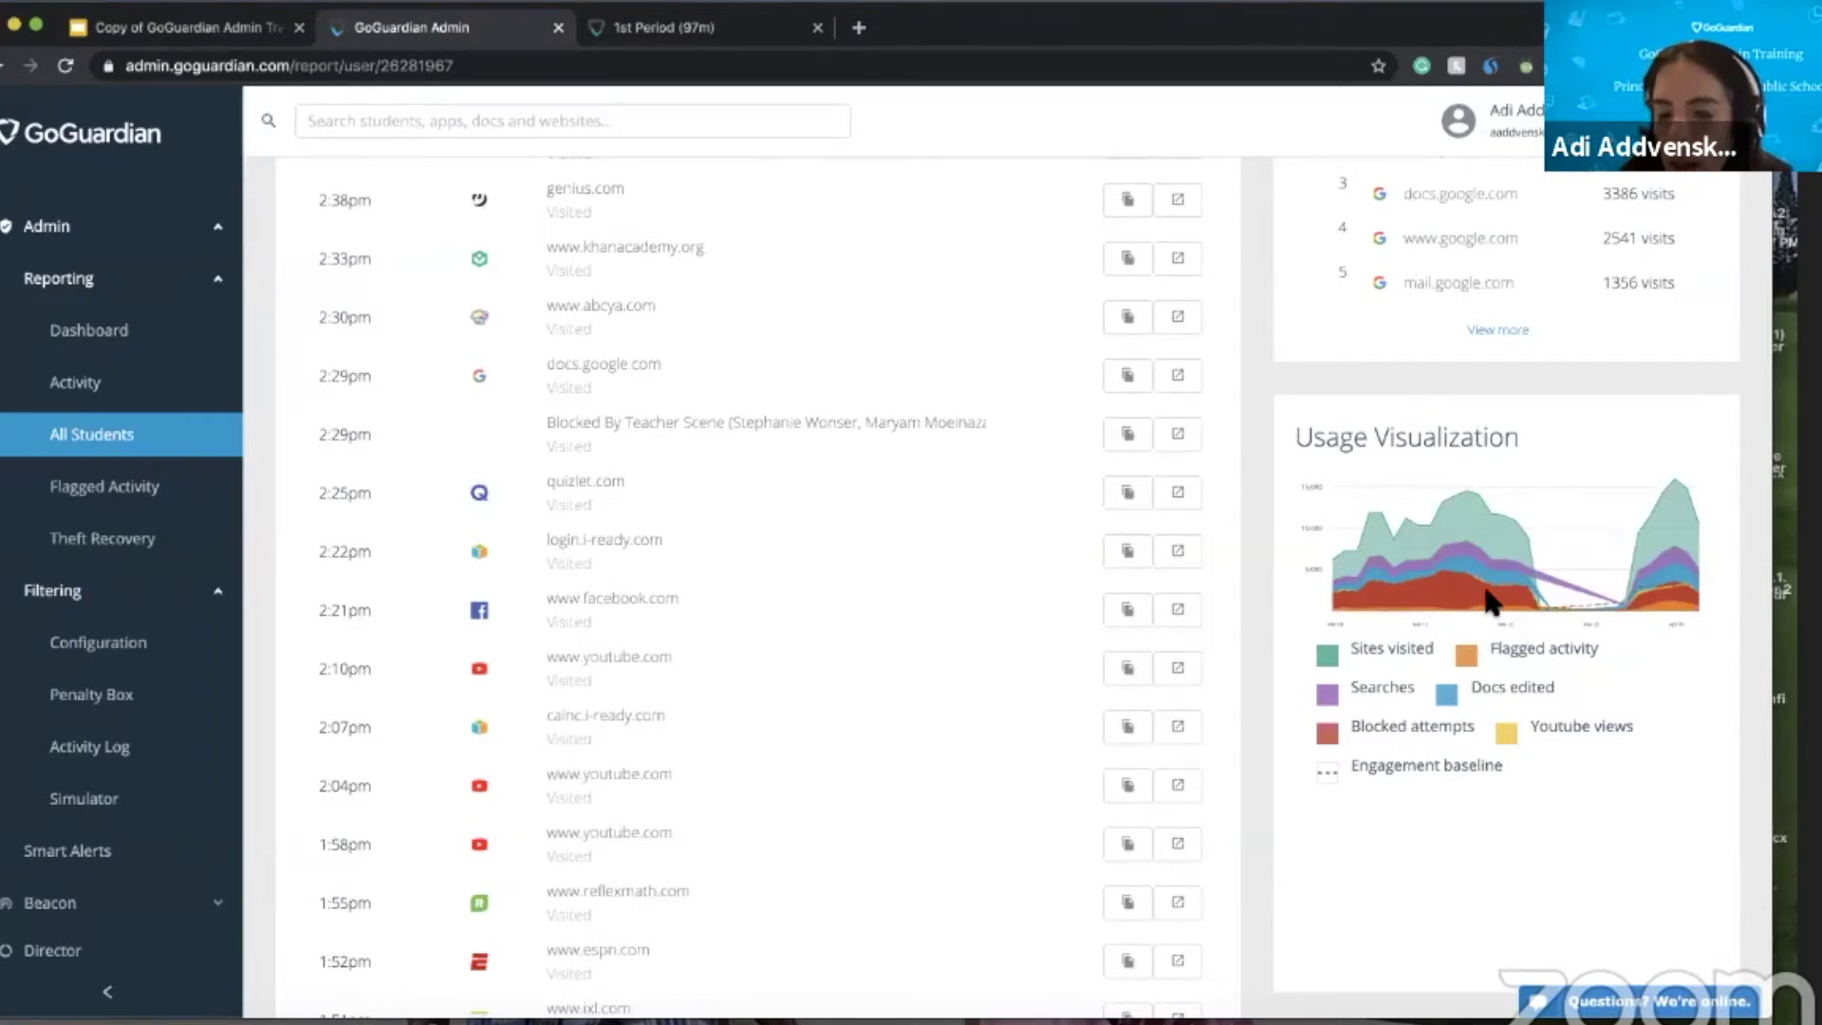
{"action": "scroll", "coordinate": [1490, 603], "scroll_direction": "up", "scroll_amount": 1}
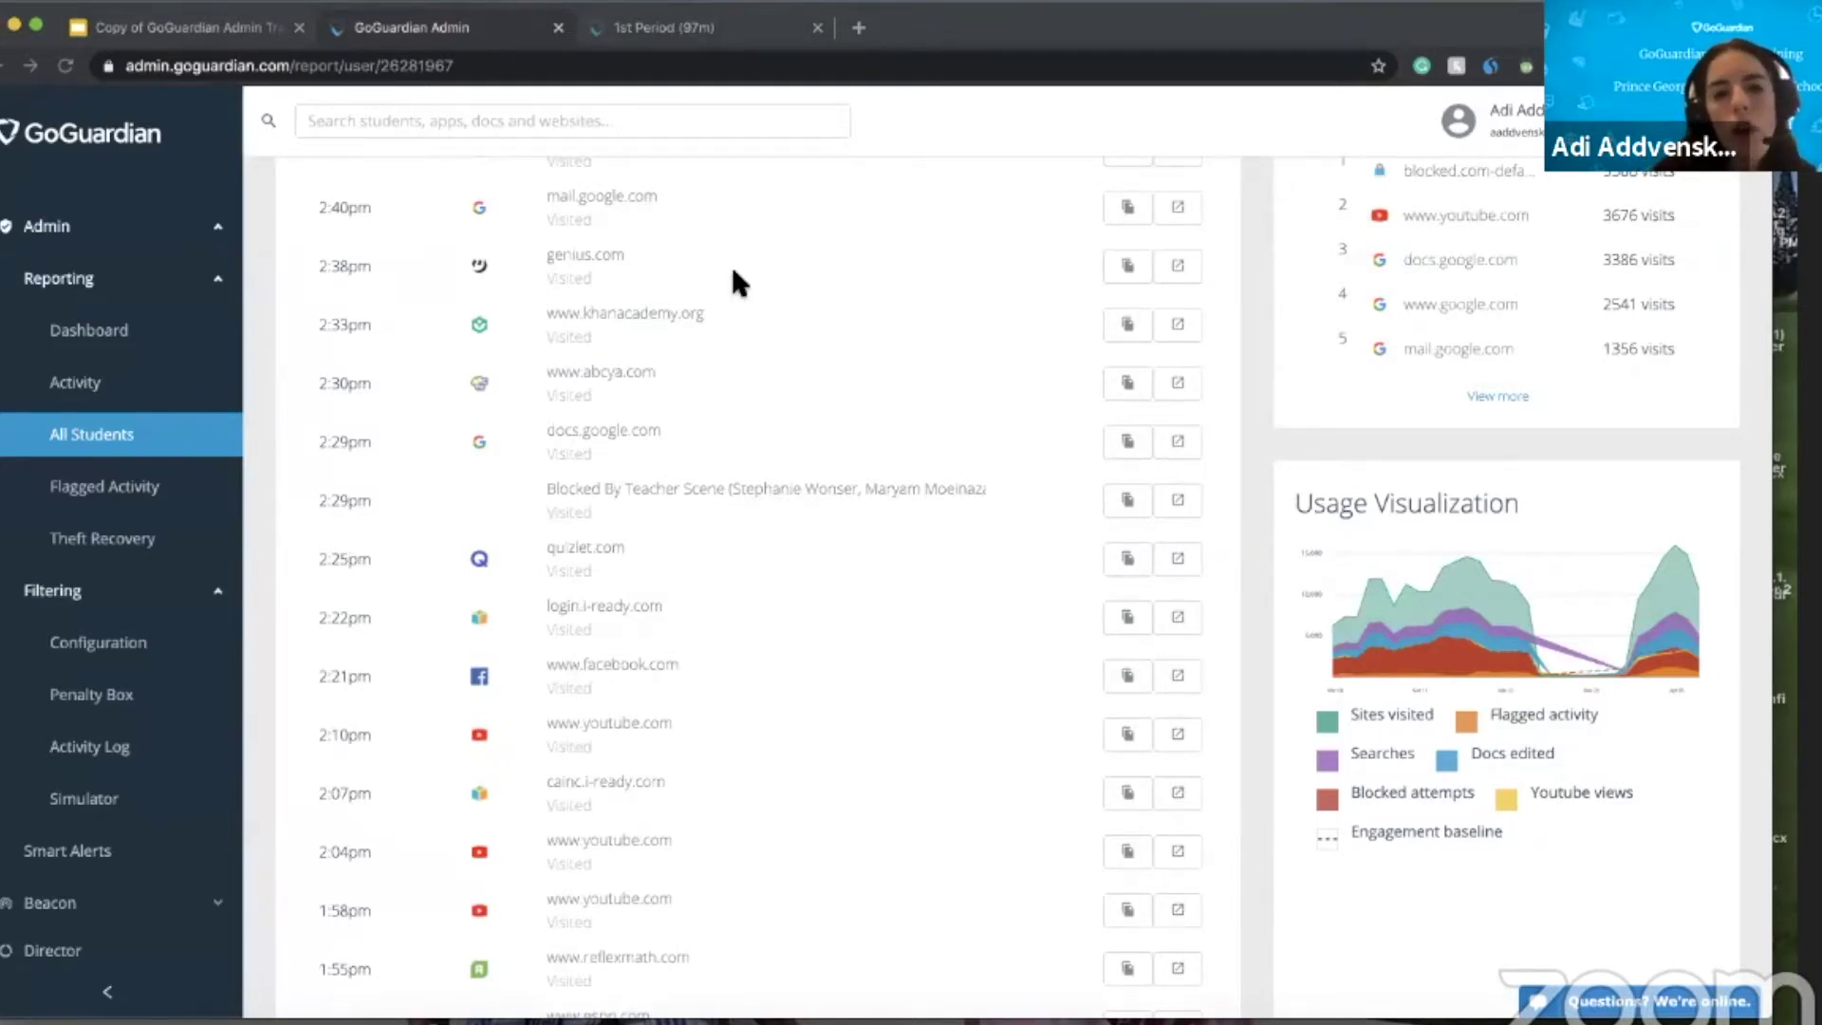
- Review the student's Top Content by websites, videos and docs, ending on the websites ranking
{"action": "scroll", "coordinate": [738, 280], "scroll_direction": "up", "scroll_amount": 5}
{"action": "scroll", "coordinate": [733, 272], "scroll_direction": "down", "scroll_amount": 2}
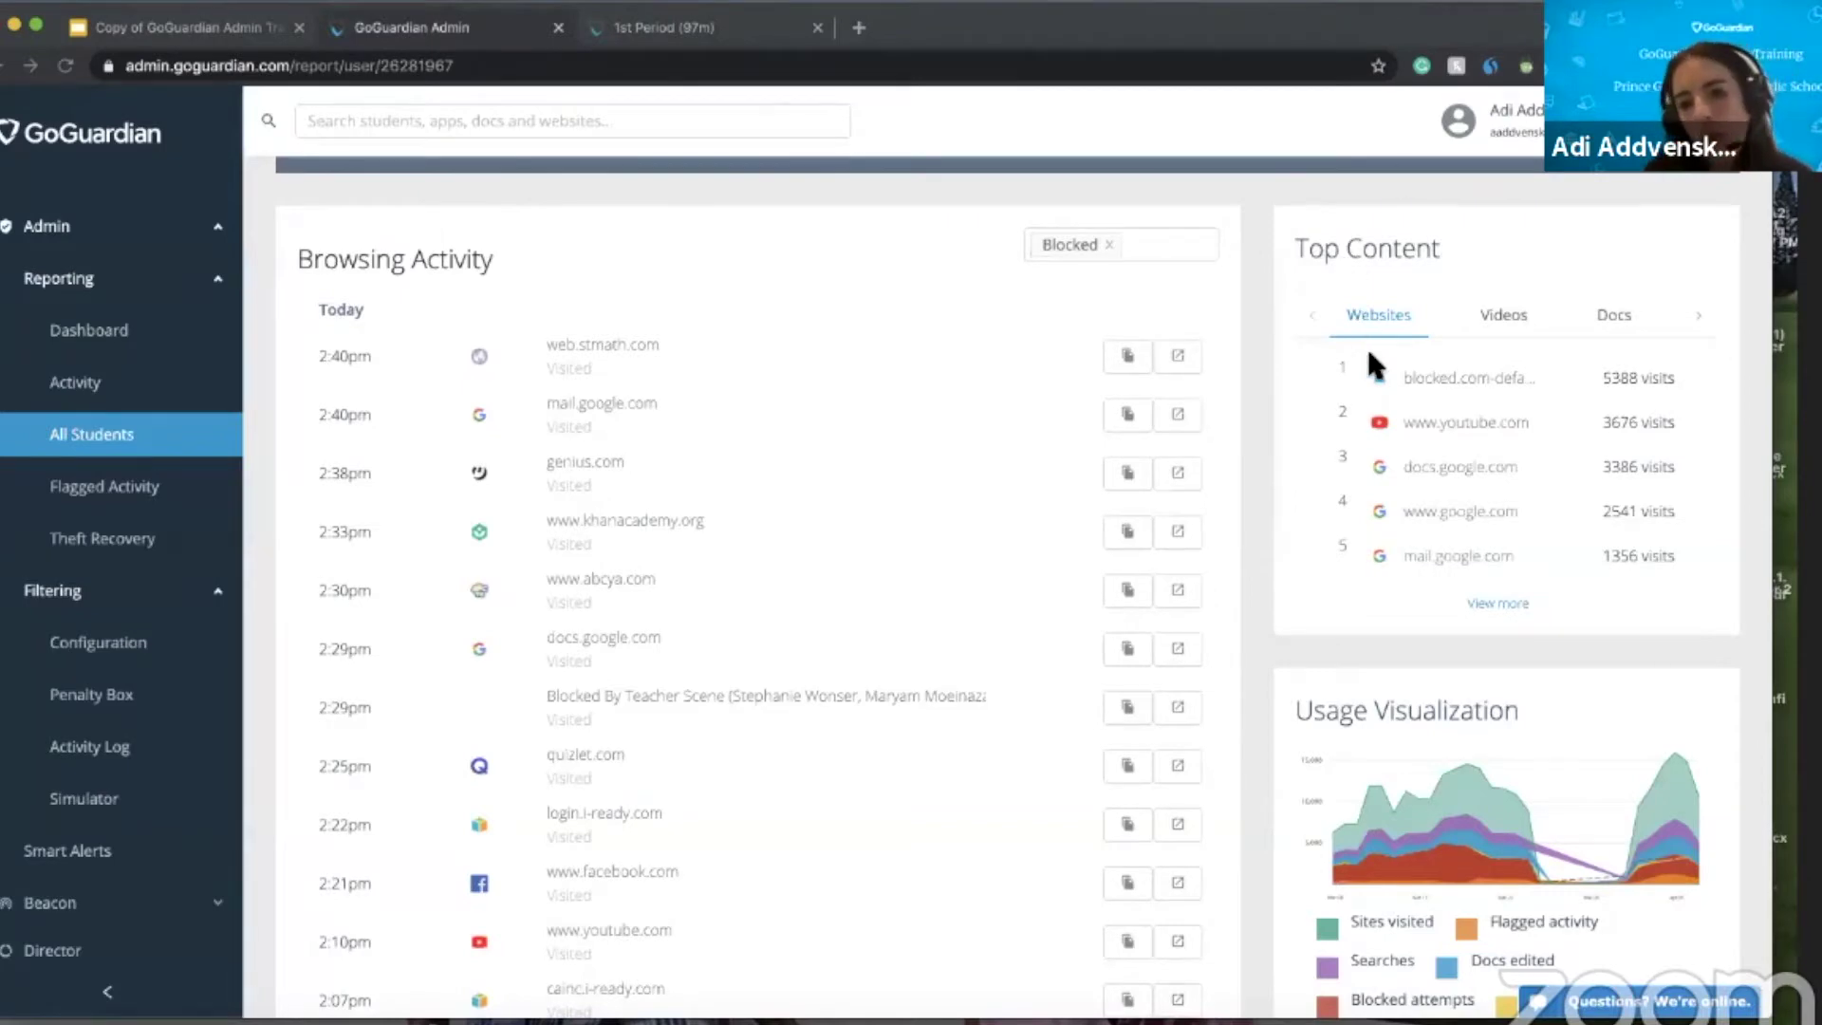
{"action": "scroll", "coordinate": [1193, 327], "scroll_direction": "down", "scroll_amount": 1}
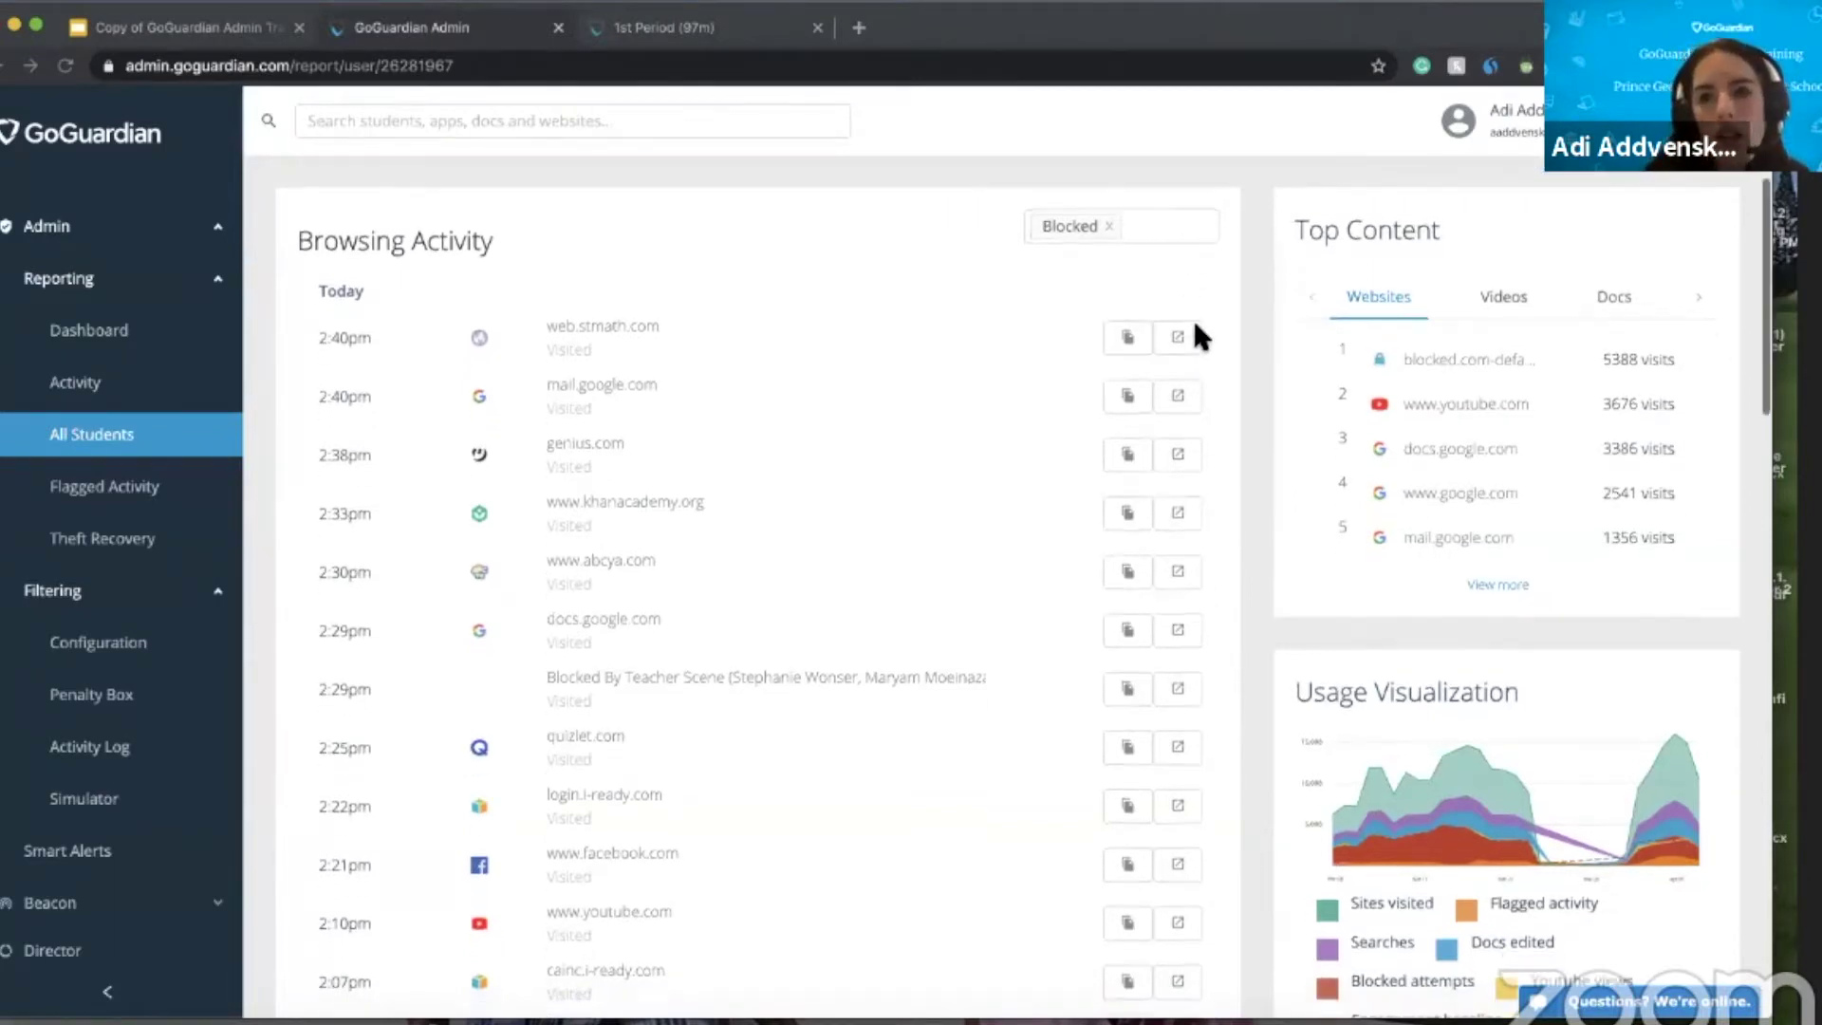
{"action": "scroll", "coordinate": [1216, 369], "scroll_direction": "up", "scroll_amount": 1}
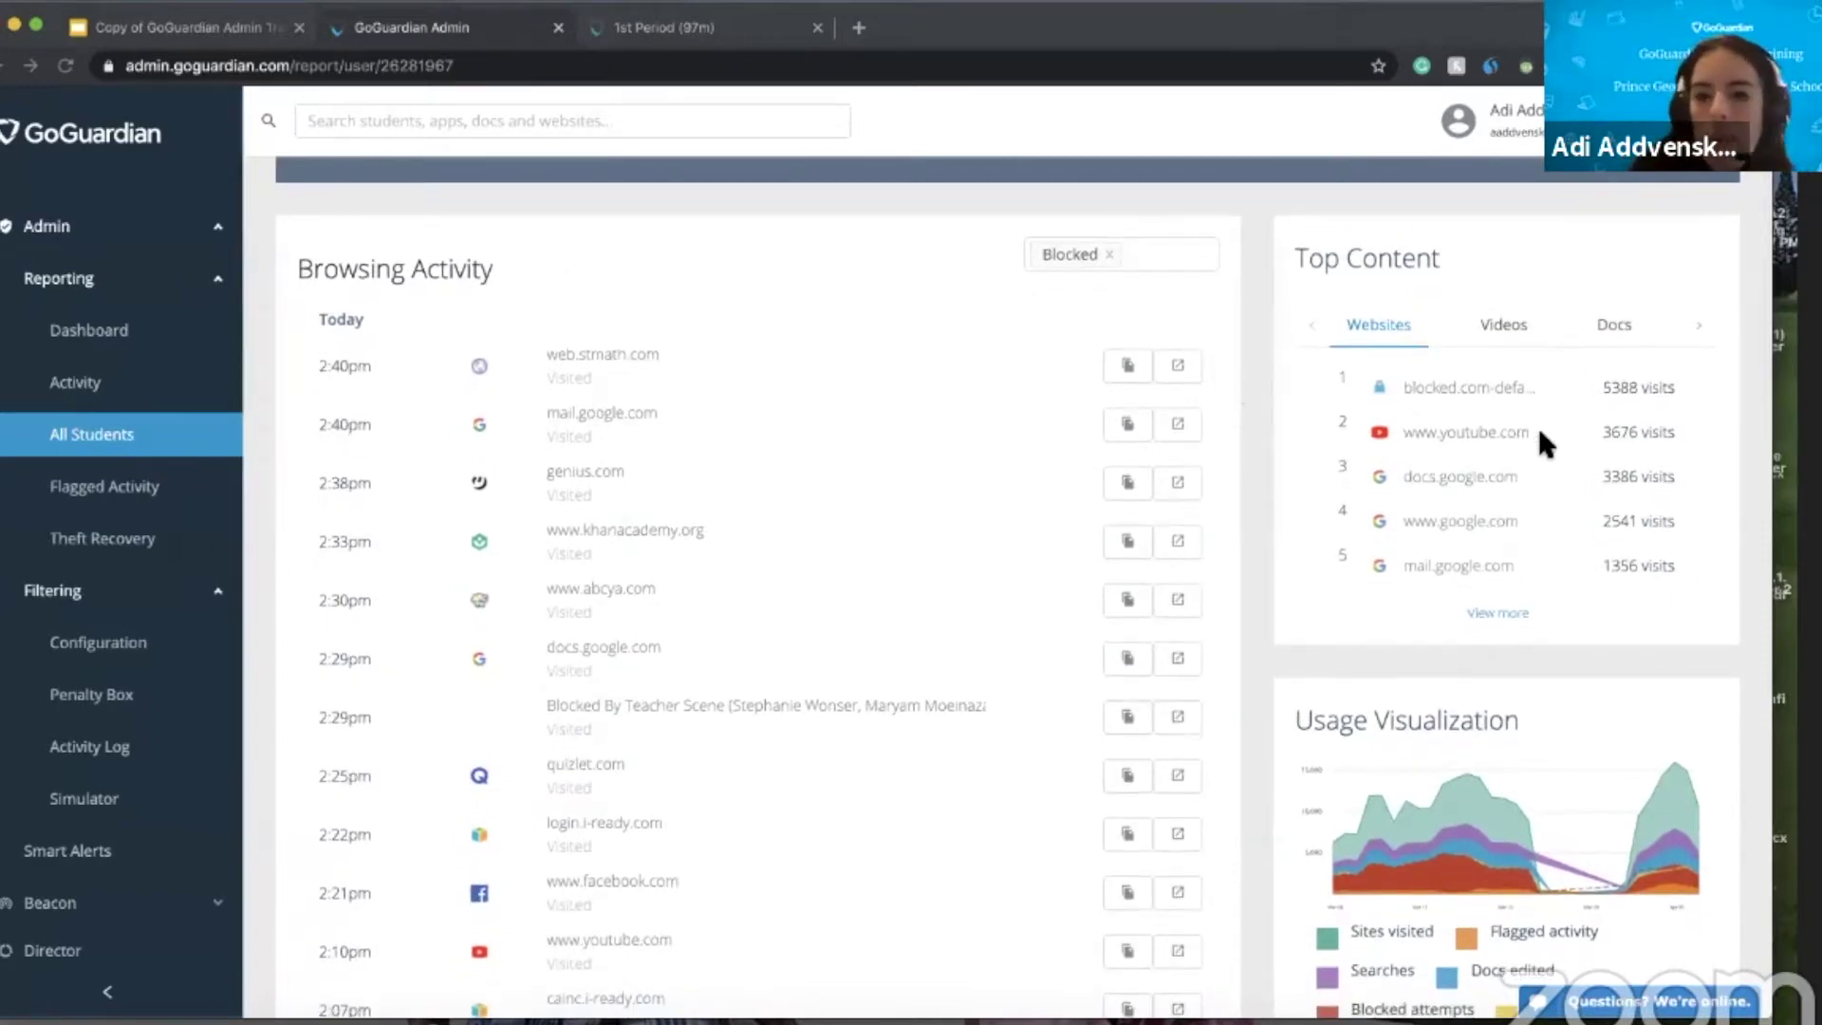
{"action": "scroll", "coordinate": [1537, 425], "scroll_direction": "down", "scroll_amount": 1}
{"action": "scroll", "coordinate": [1407, 271], "scroll_direction": "up", "scroll_amount": 2}
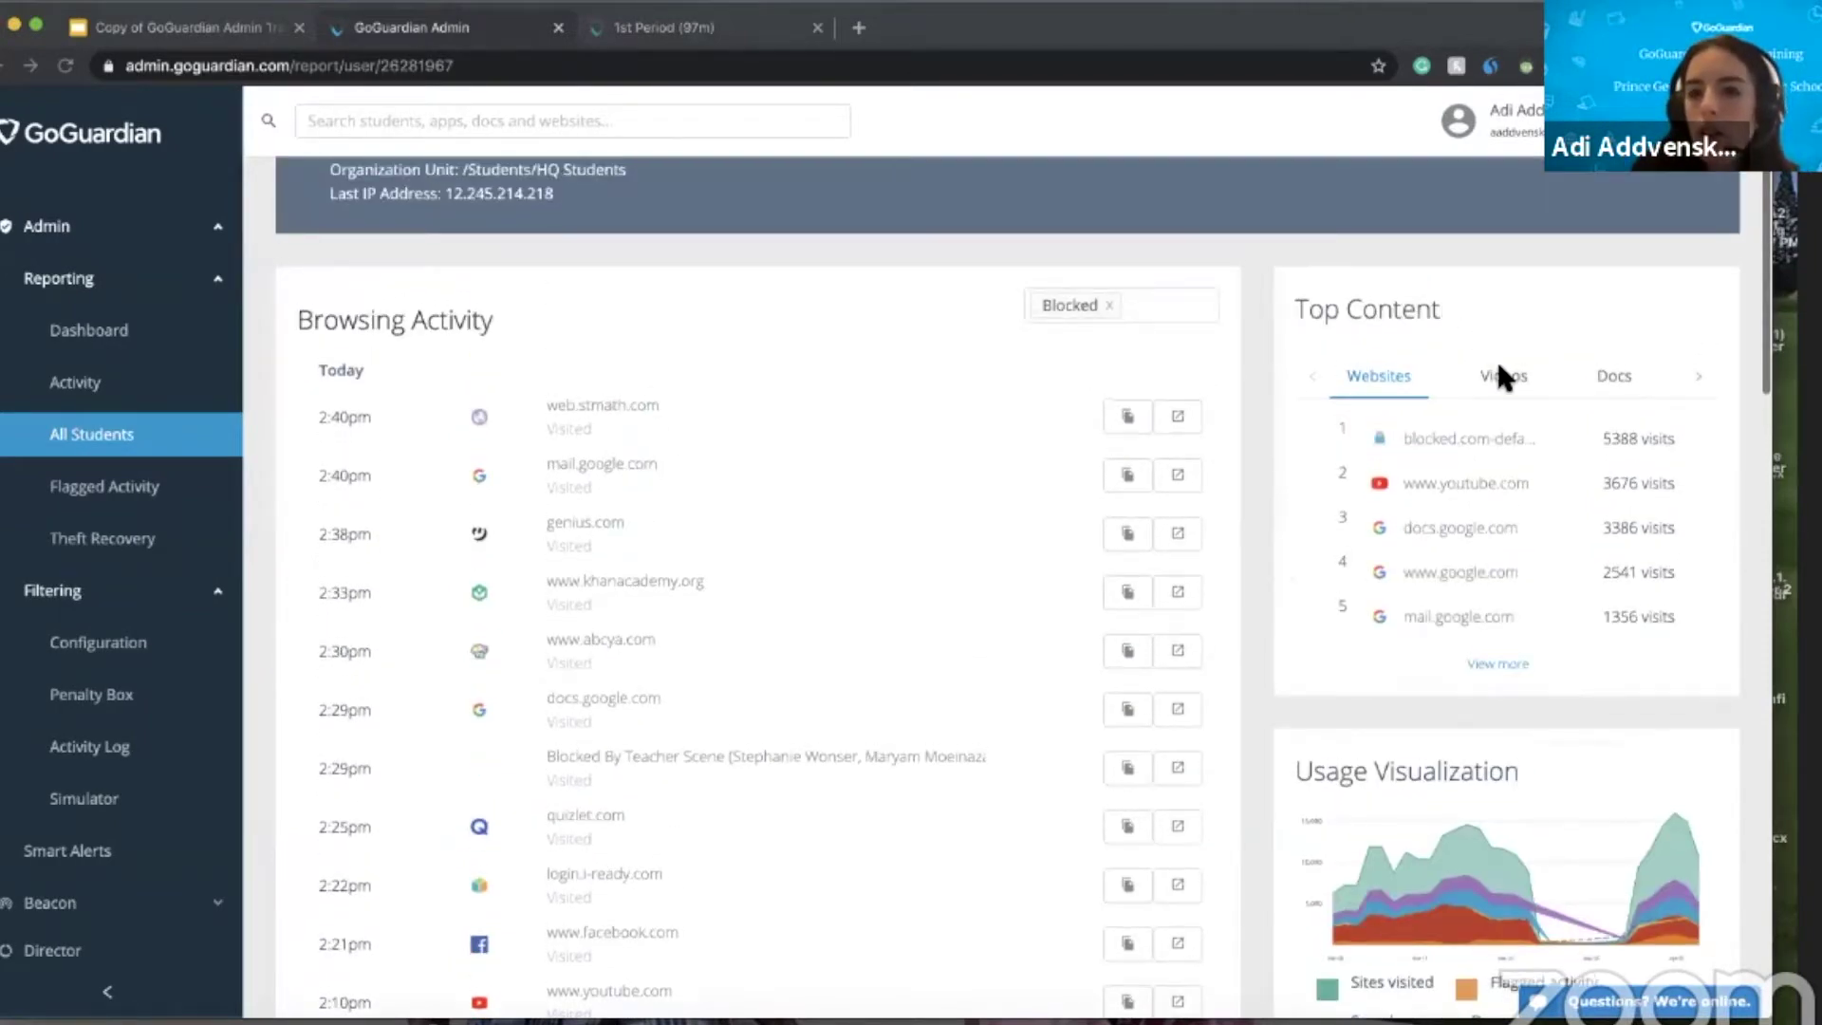
{"action": "left_click", "coordinate": [1518, 380]}
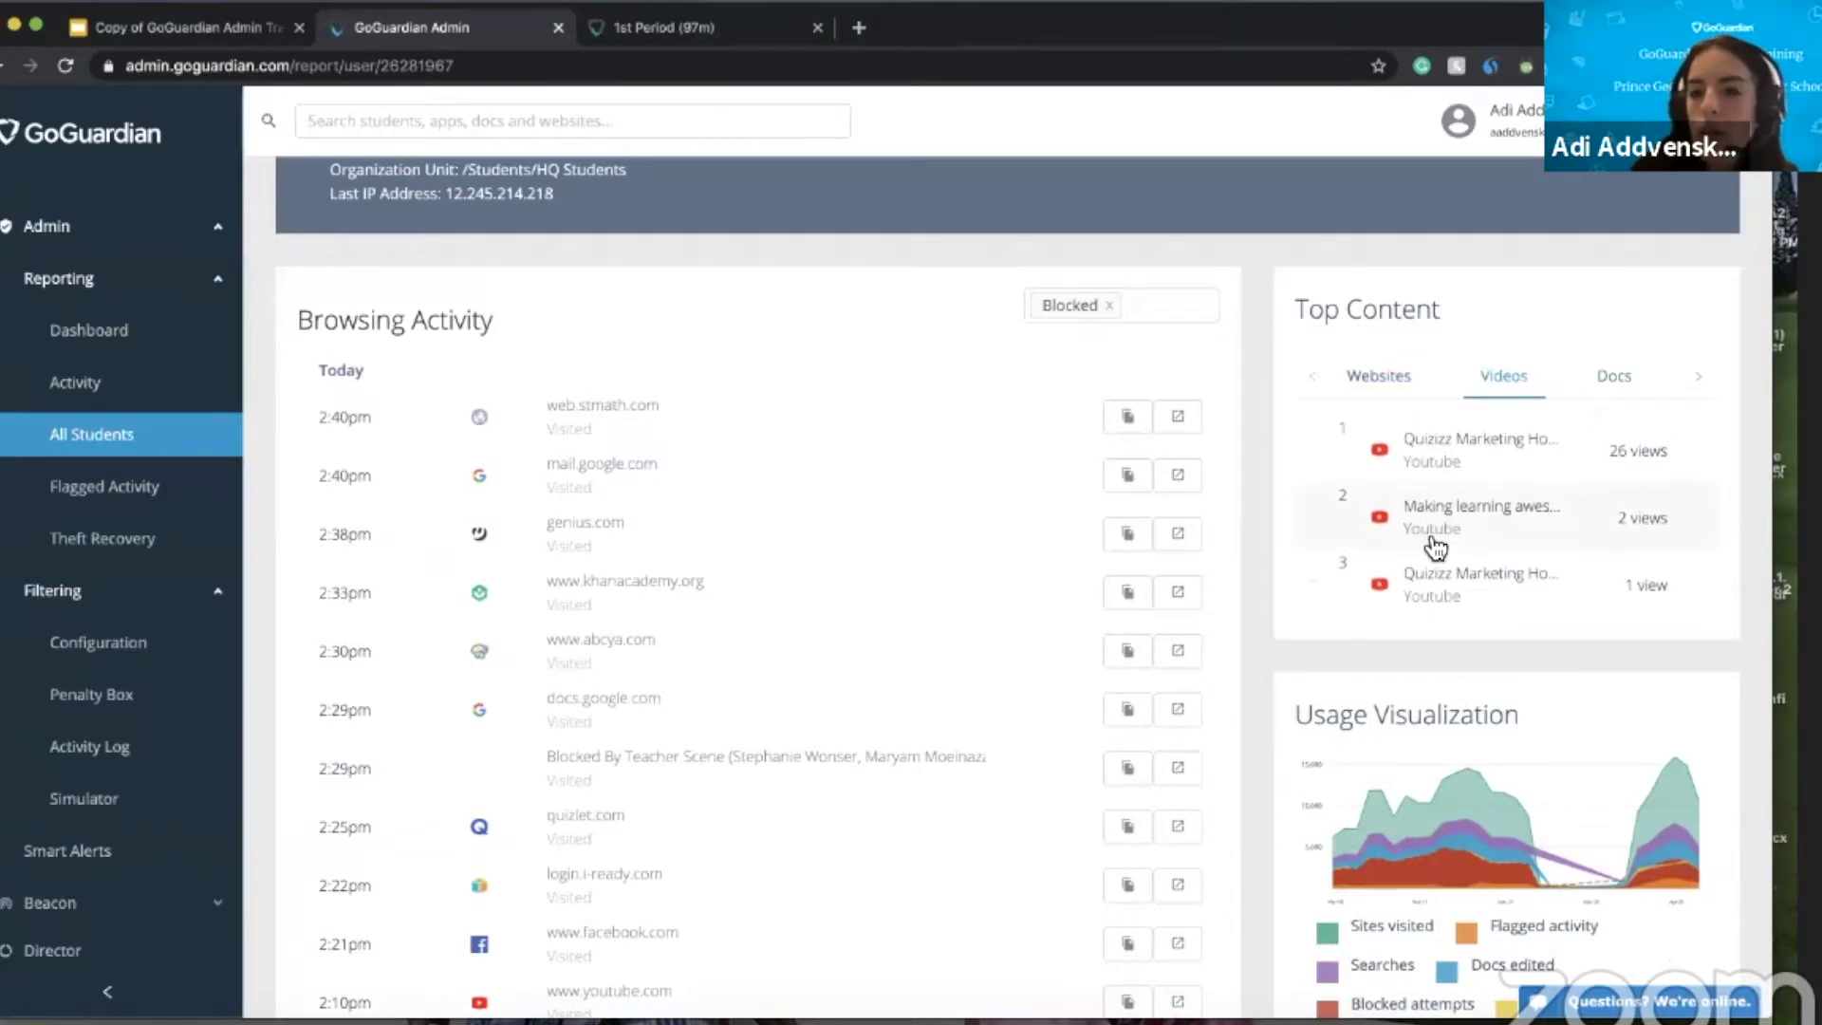
{"action": "scroll", "coordinate": [1427, 532], "scroll_direction": "down", "scroll_amount": 2}
{"action": "scroll", "coordinate": [1628, 349], "scroll_direction": "up", "scroll_amount": 1}
{"action": "left_click", "coordinate": [1624, 340]}
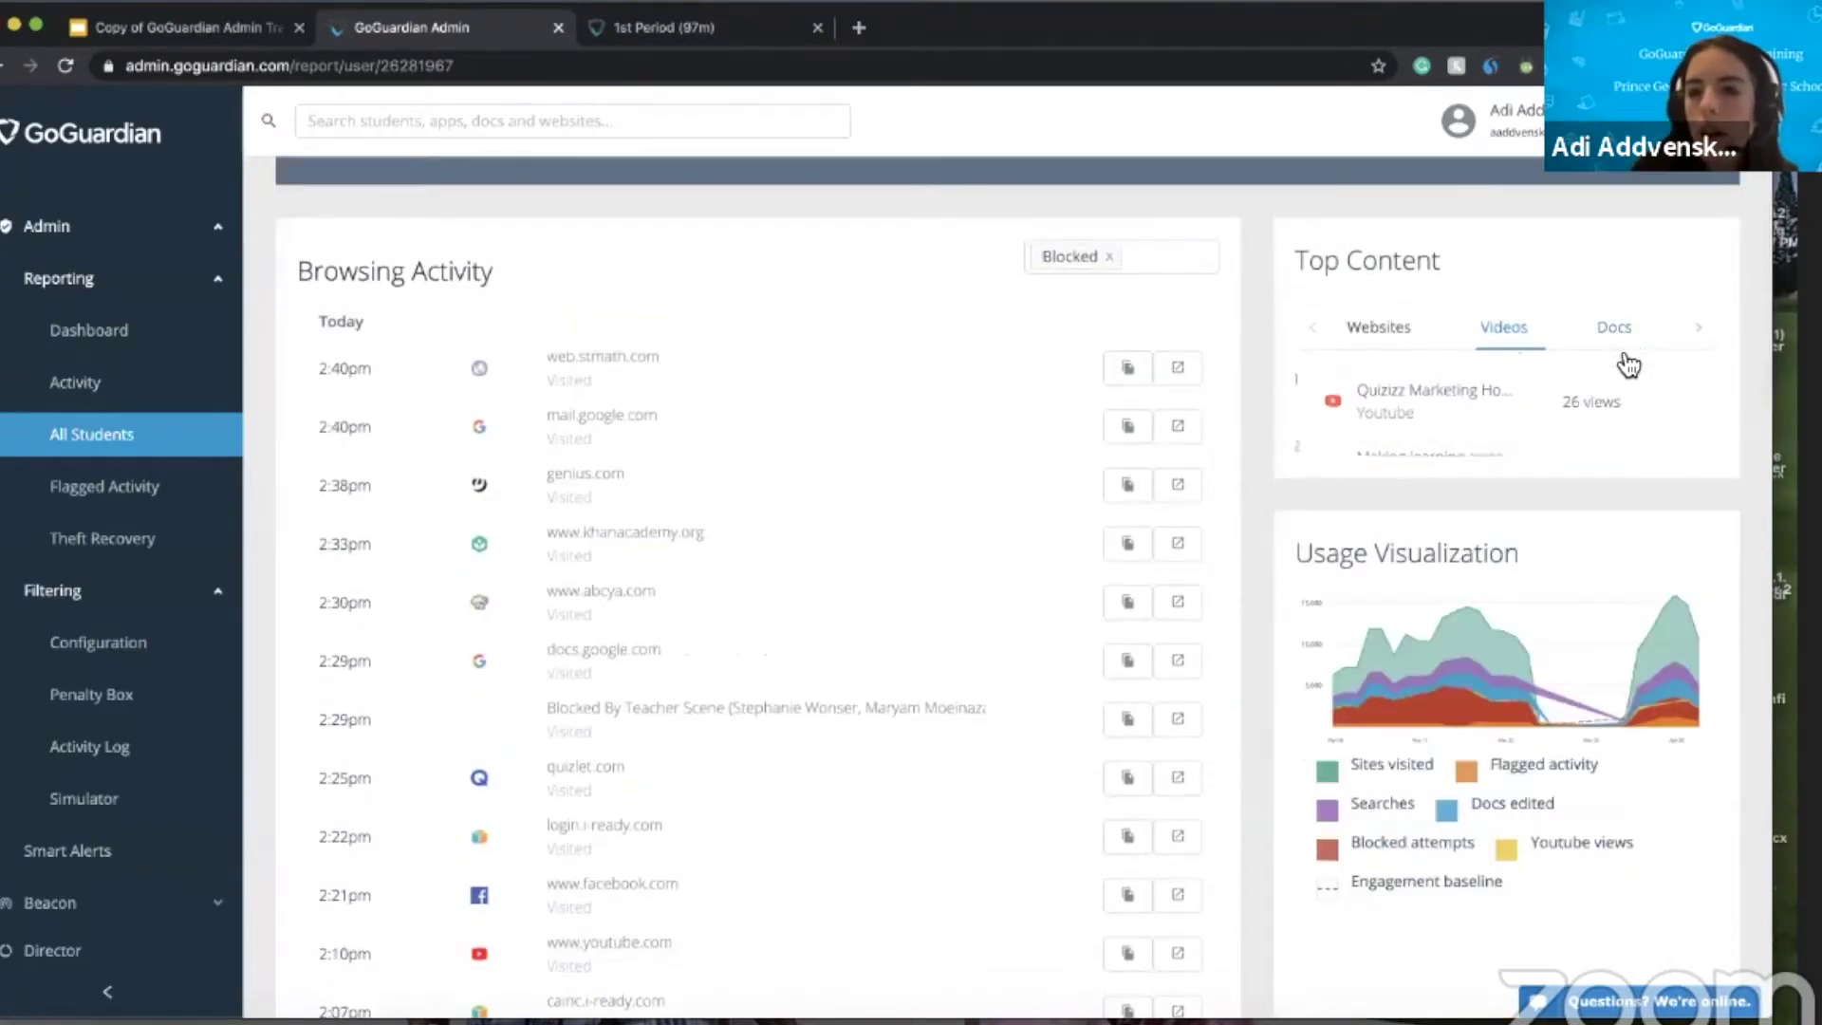
{"action": "left_click", "coordinate": [1377, 327]}
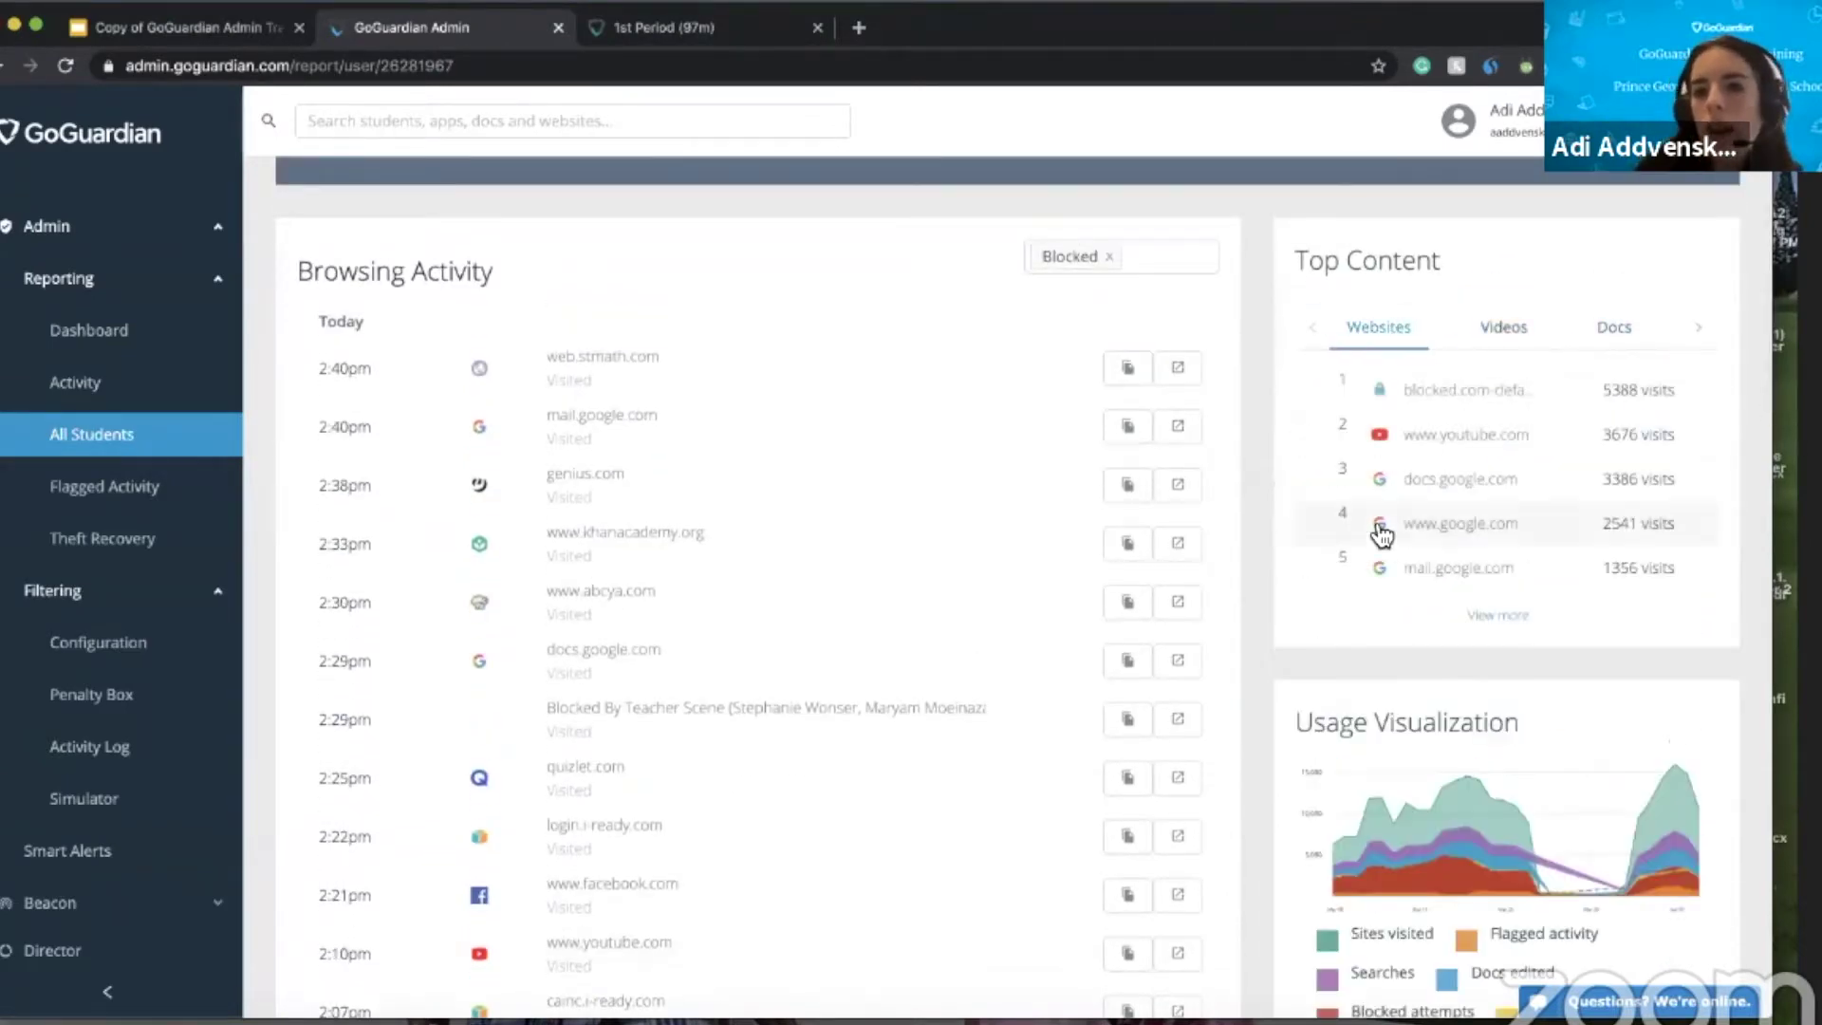
- Show the export options available for the student's report
{"action": "scroll", "coordinate": [1414, 401], "scroll_direction": "up", "scroll_amount": 2}
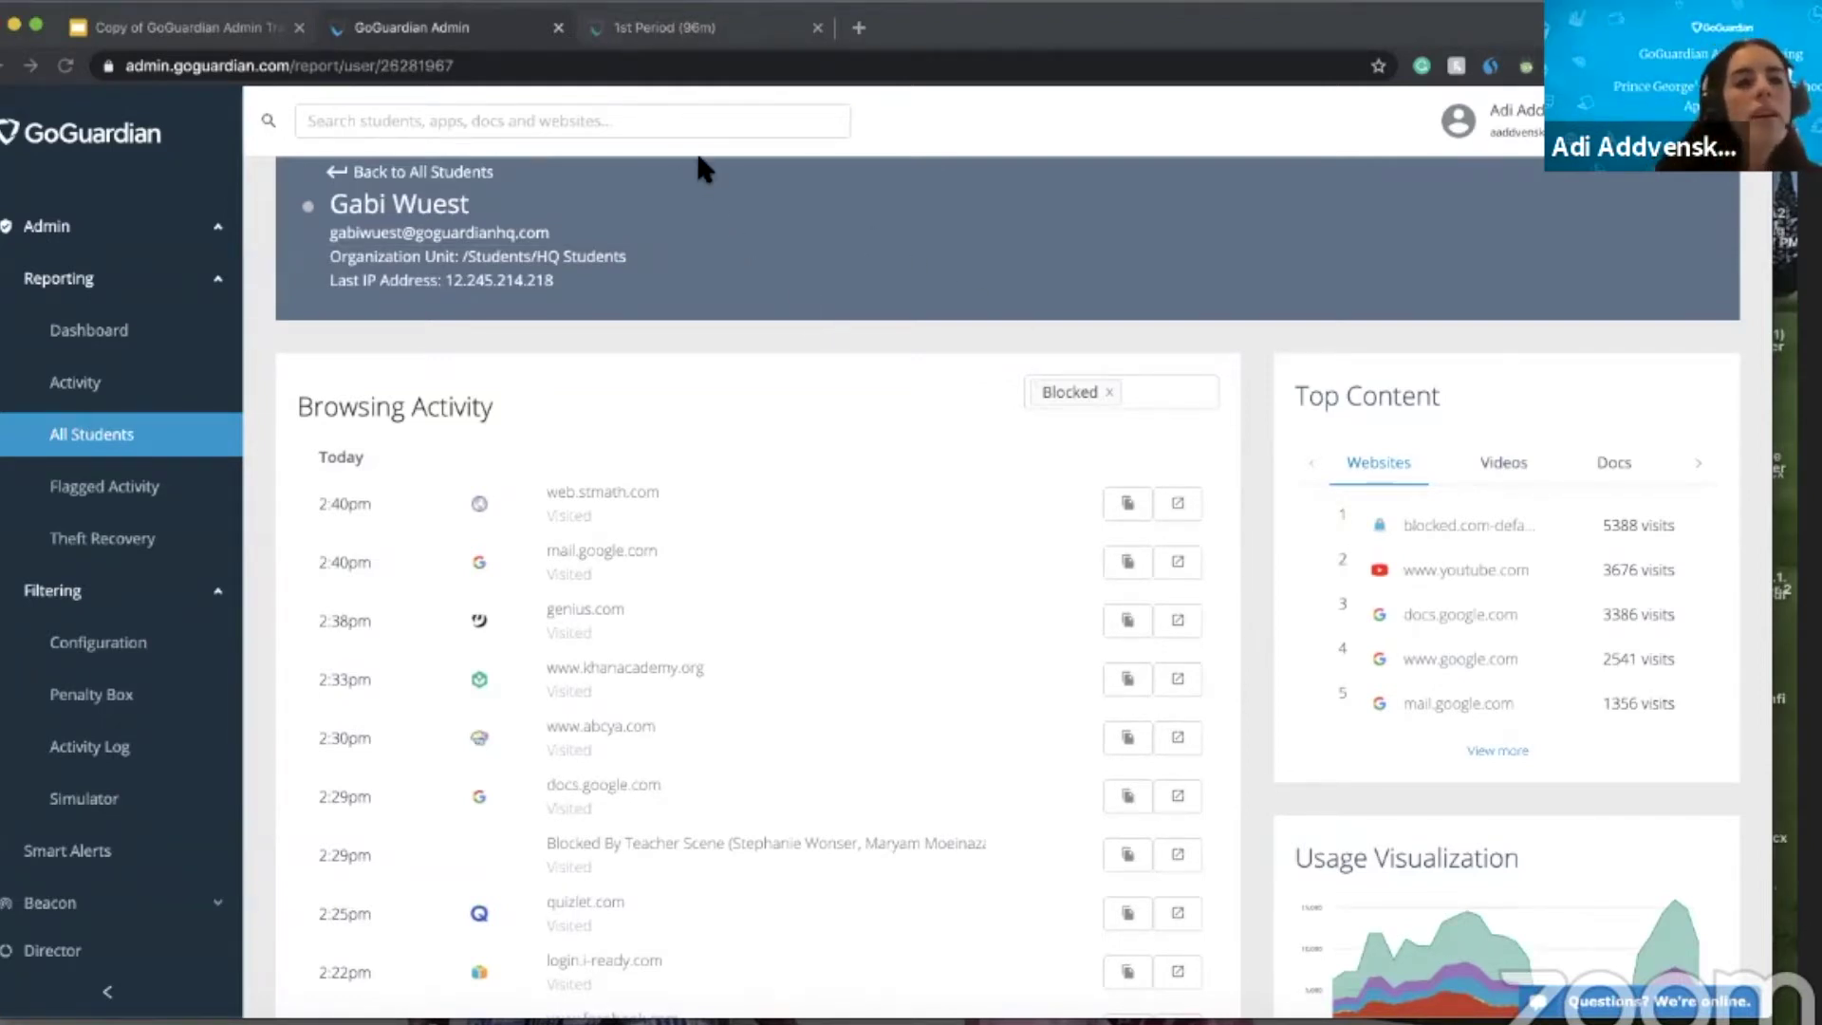
{"action": "scroll", "coordinate": [584, 422], "scroll_direction": "up", "scroll_amount": 2}
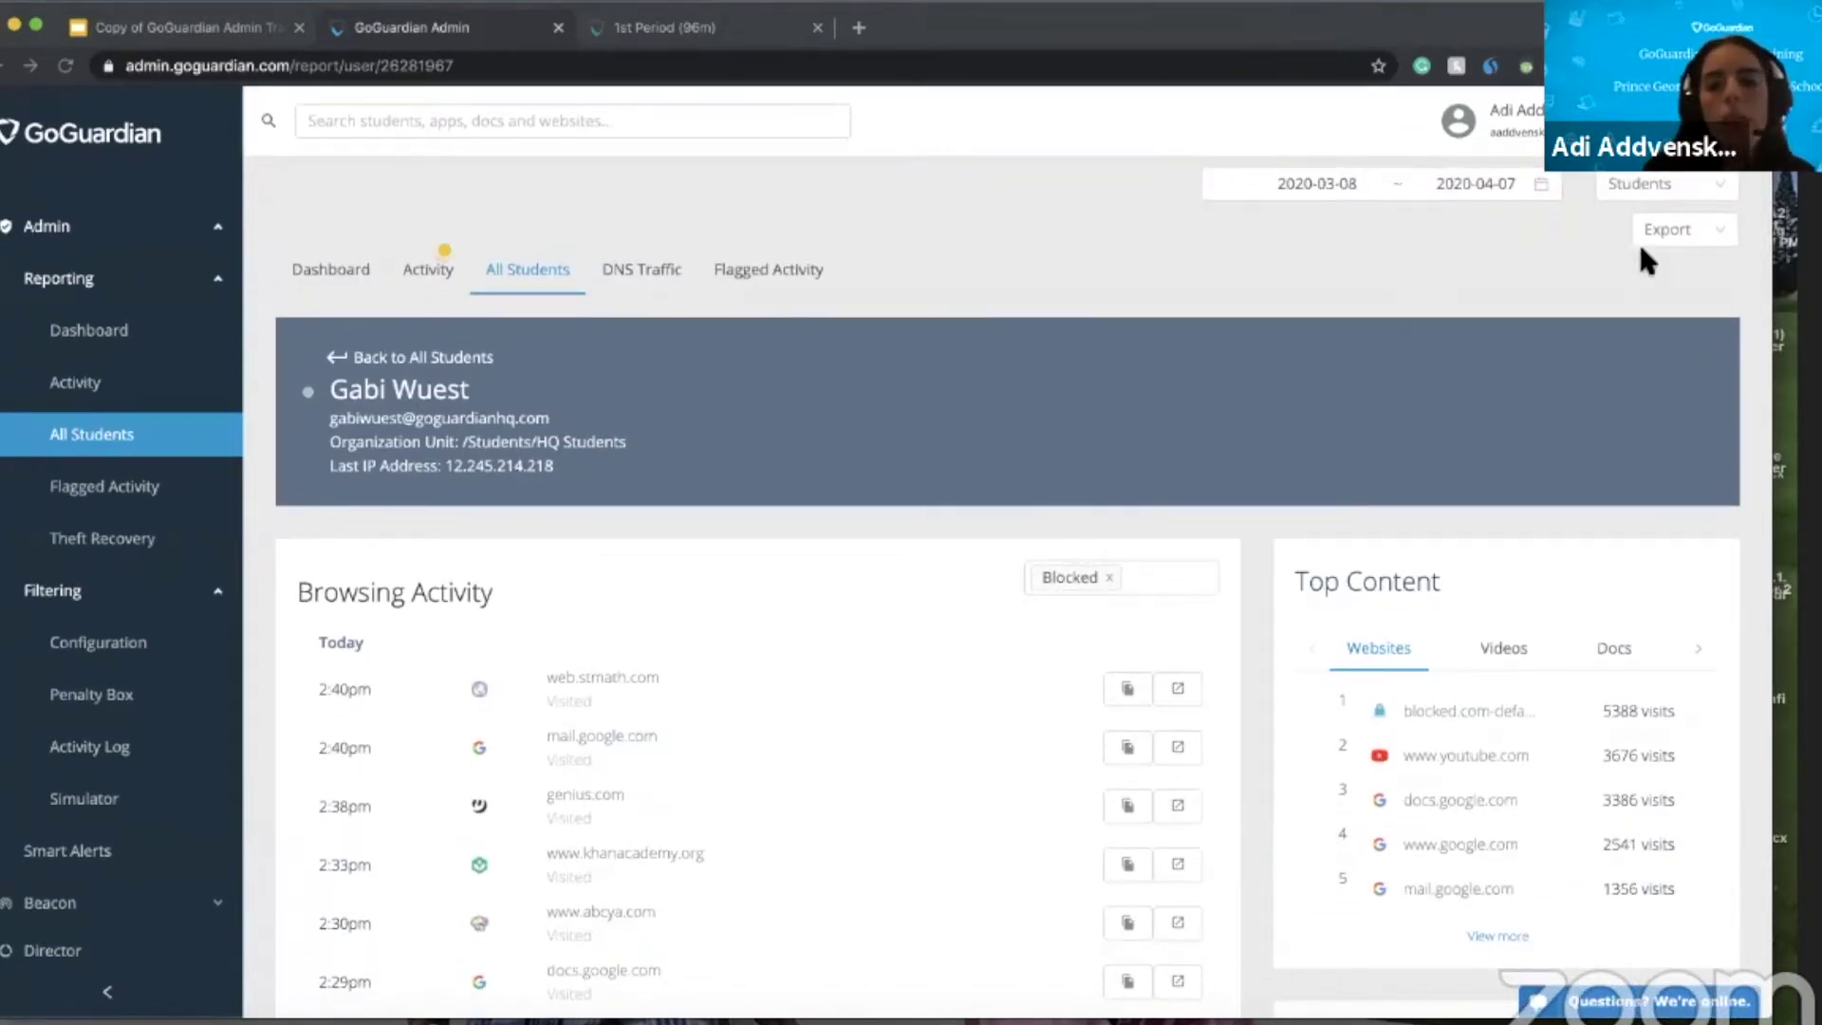
{"action": "left_click", "coordinate": [1688, 231]}
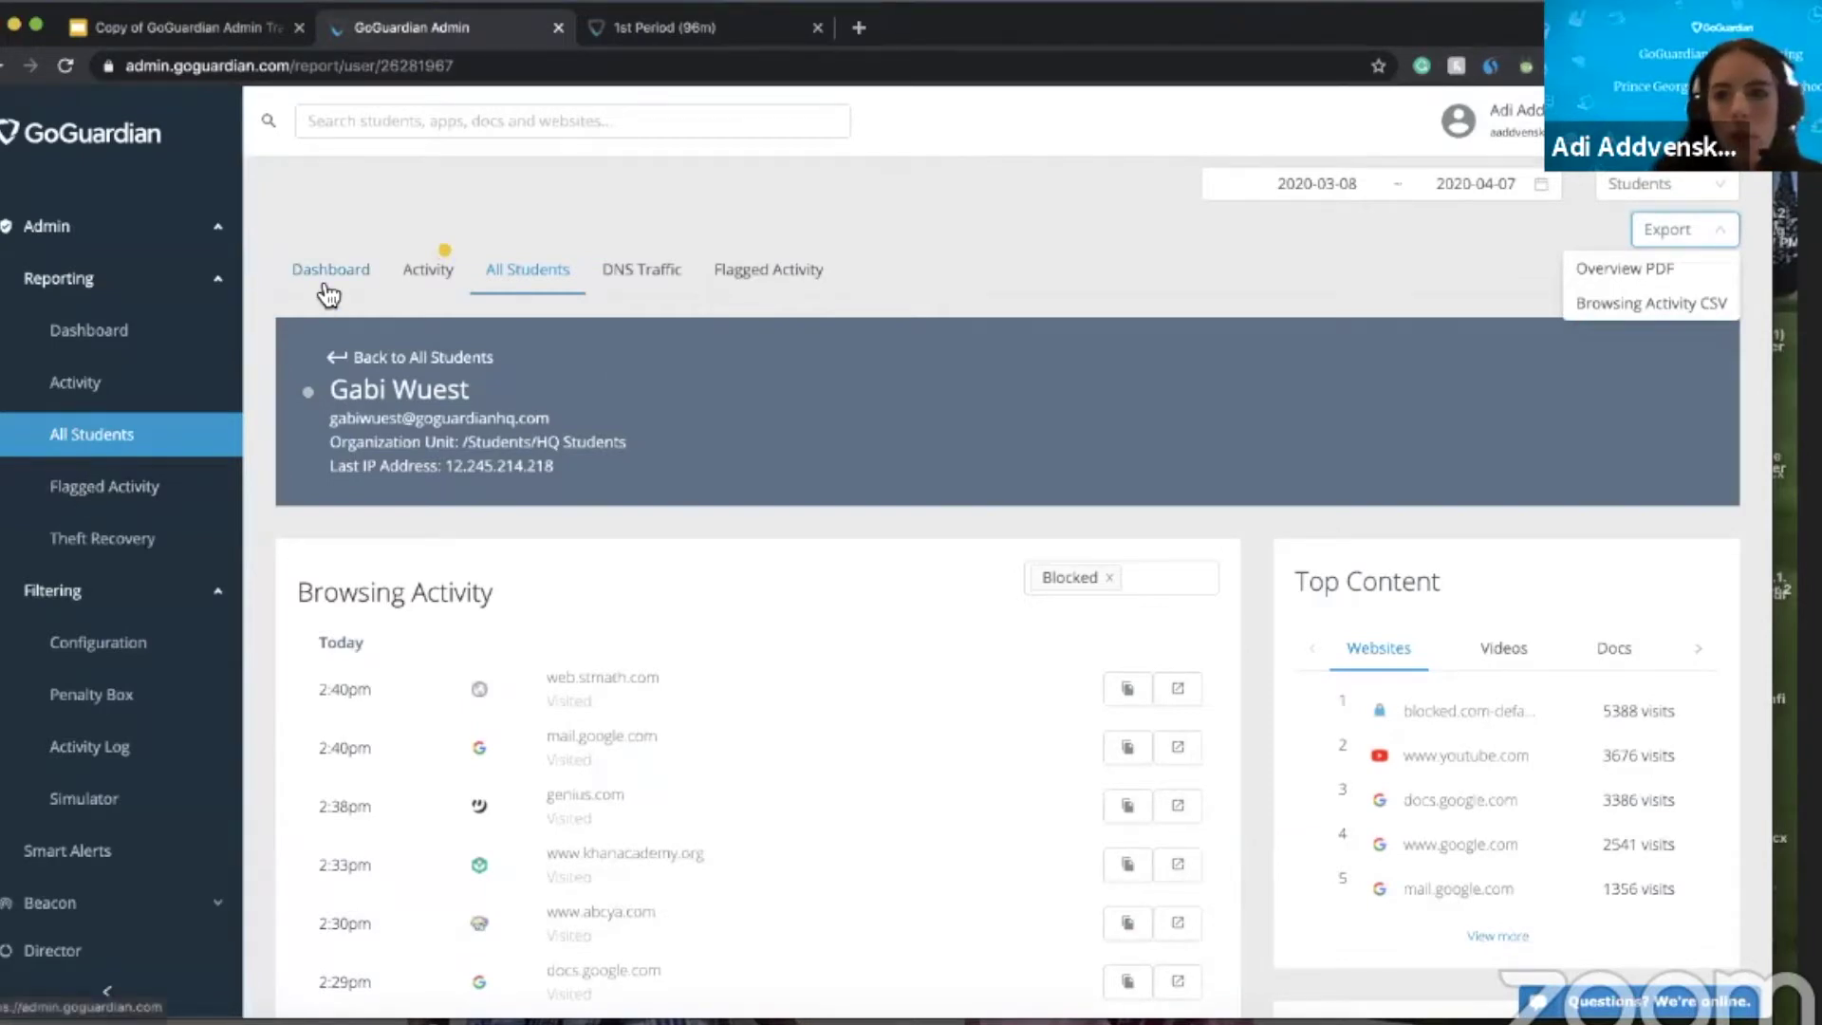
- Return to the reporting dashboard and review its website, alert, flagged student and activity timeline summaries
{"action": "left_click", "coordinate": [322, 275]}
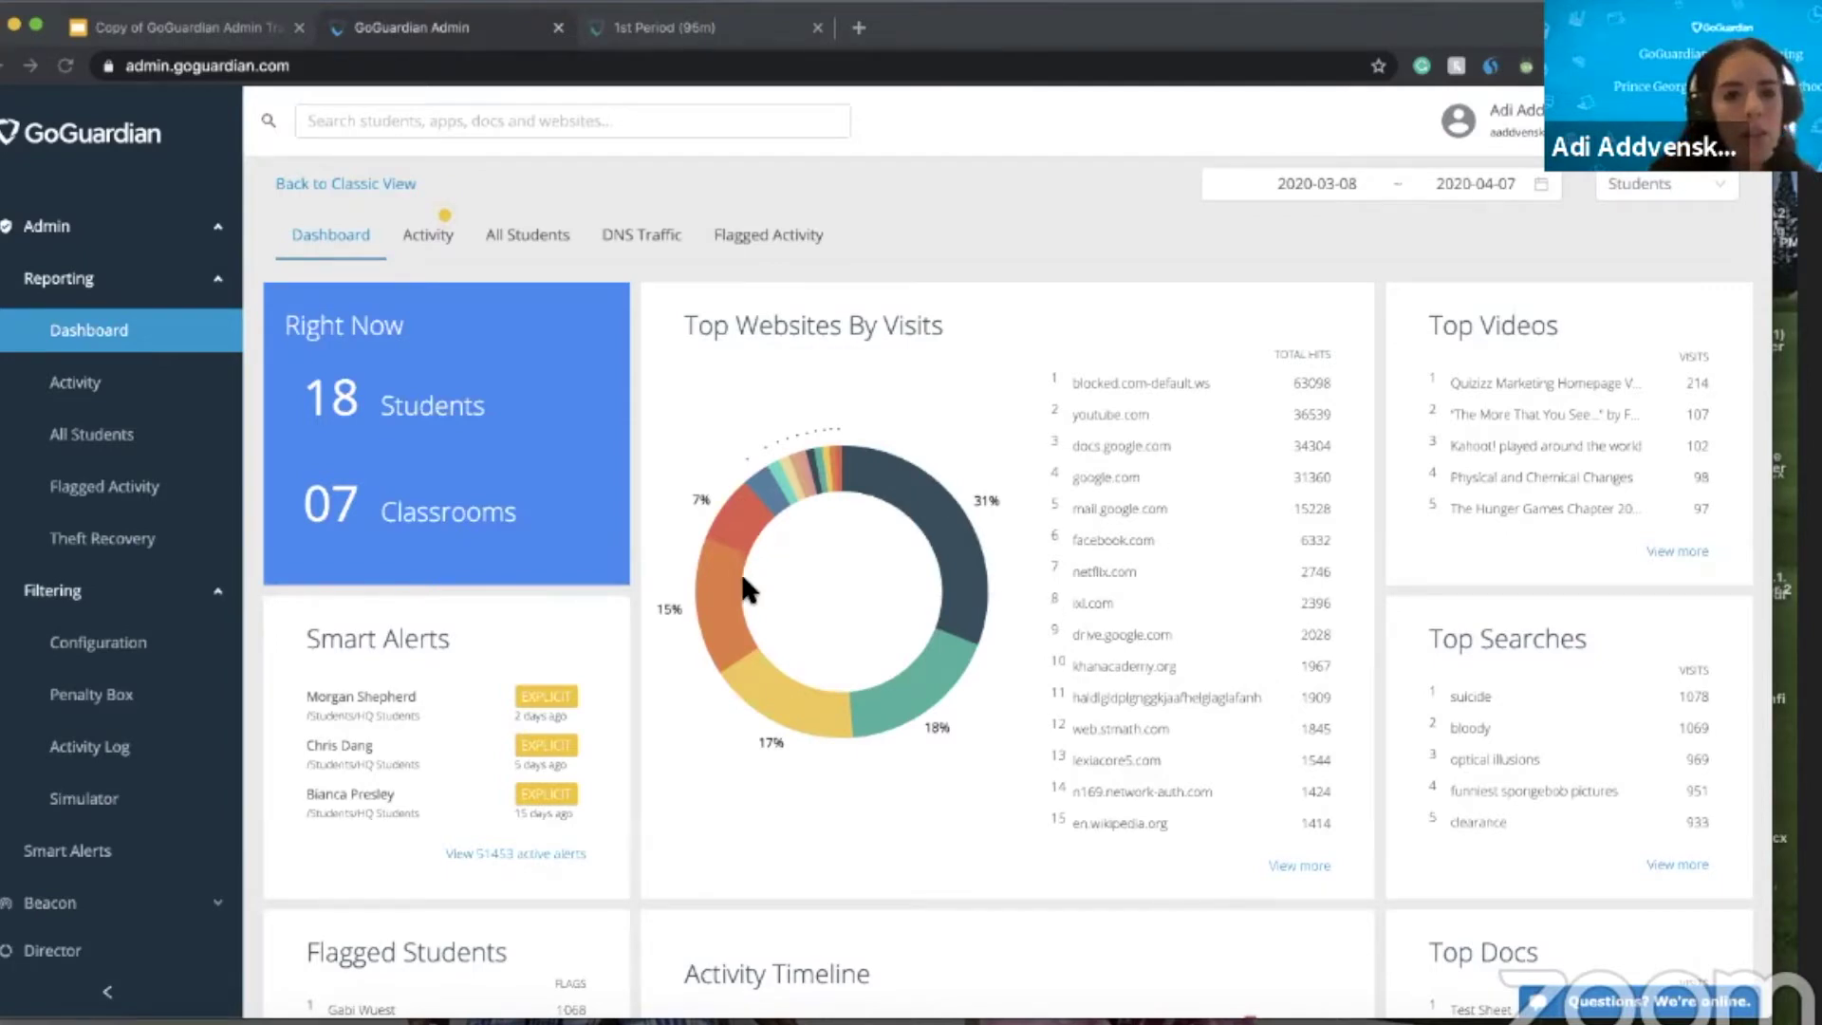
{"action": "scroll", "coordinate": [904, 626], "scroll_direction": "down", "scroll_amount": 5}
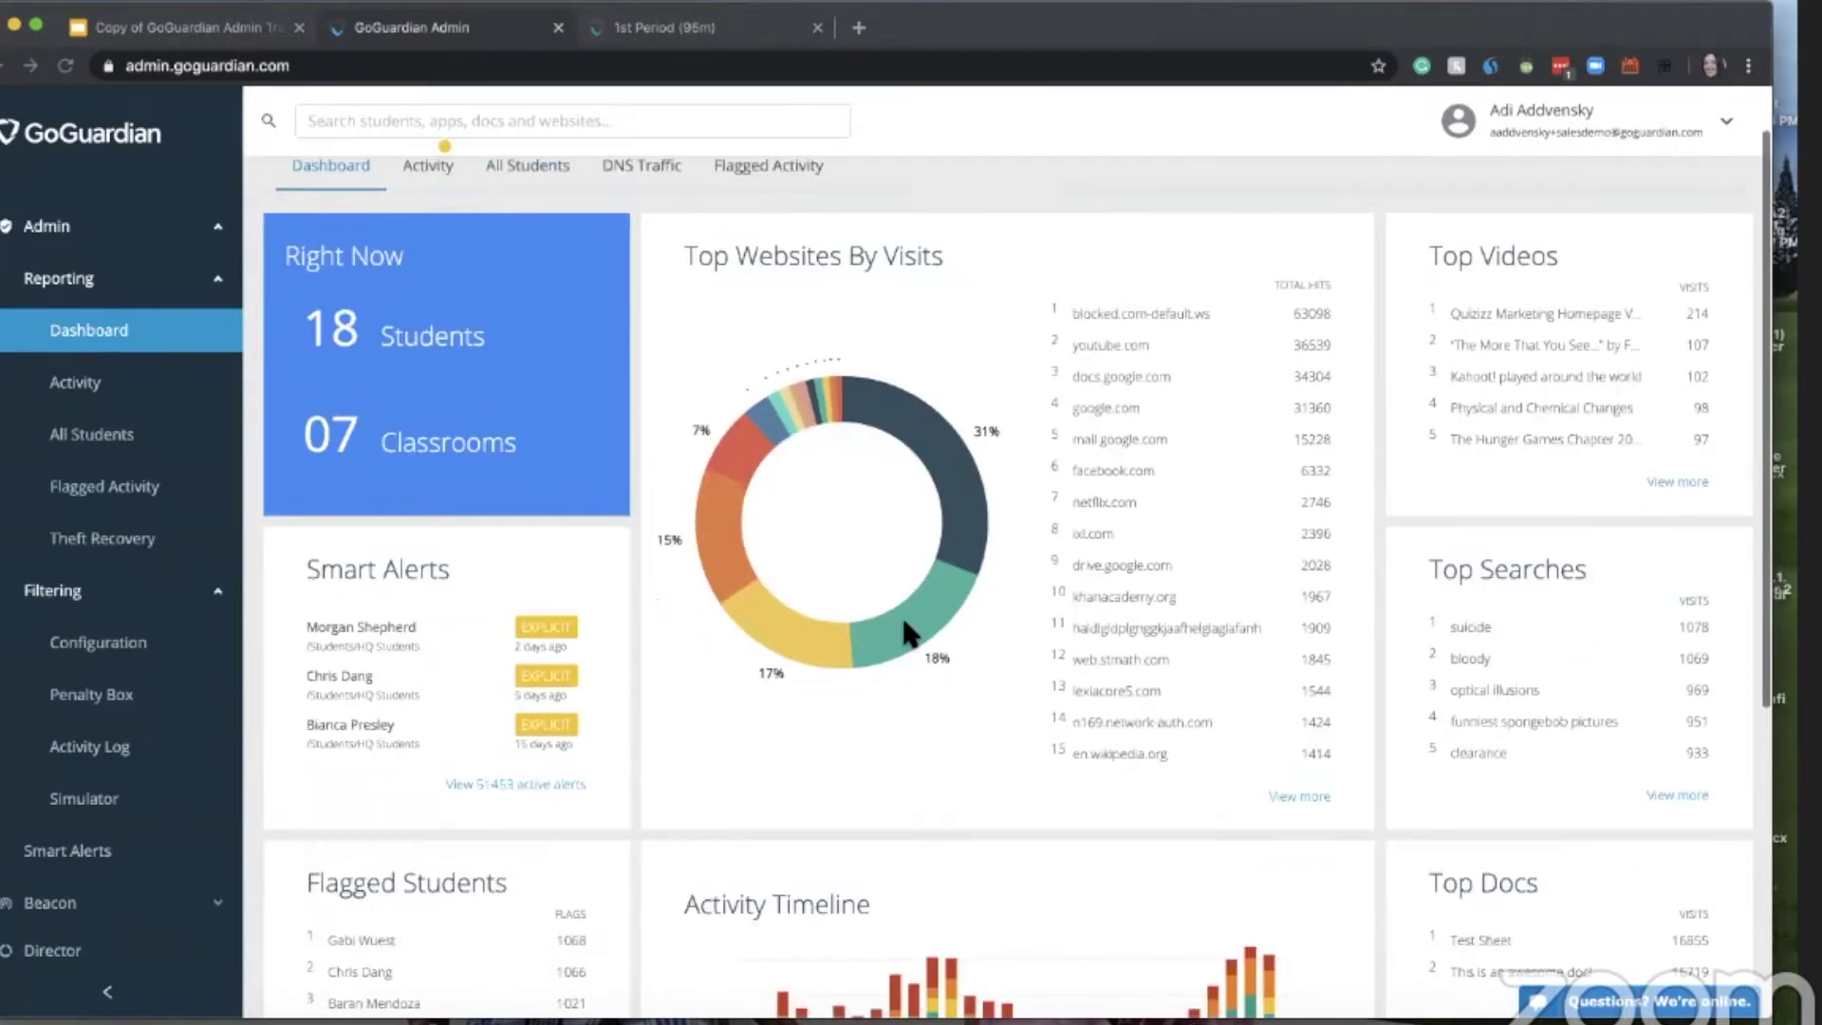
{"action": "scroll", "coordinate": [909, 634], "scroll_direction": "down", "scroll_amount": 2}
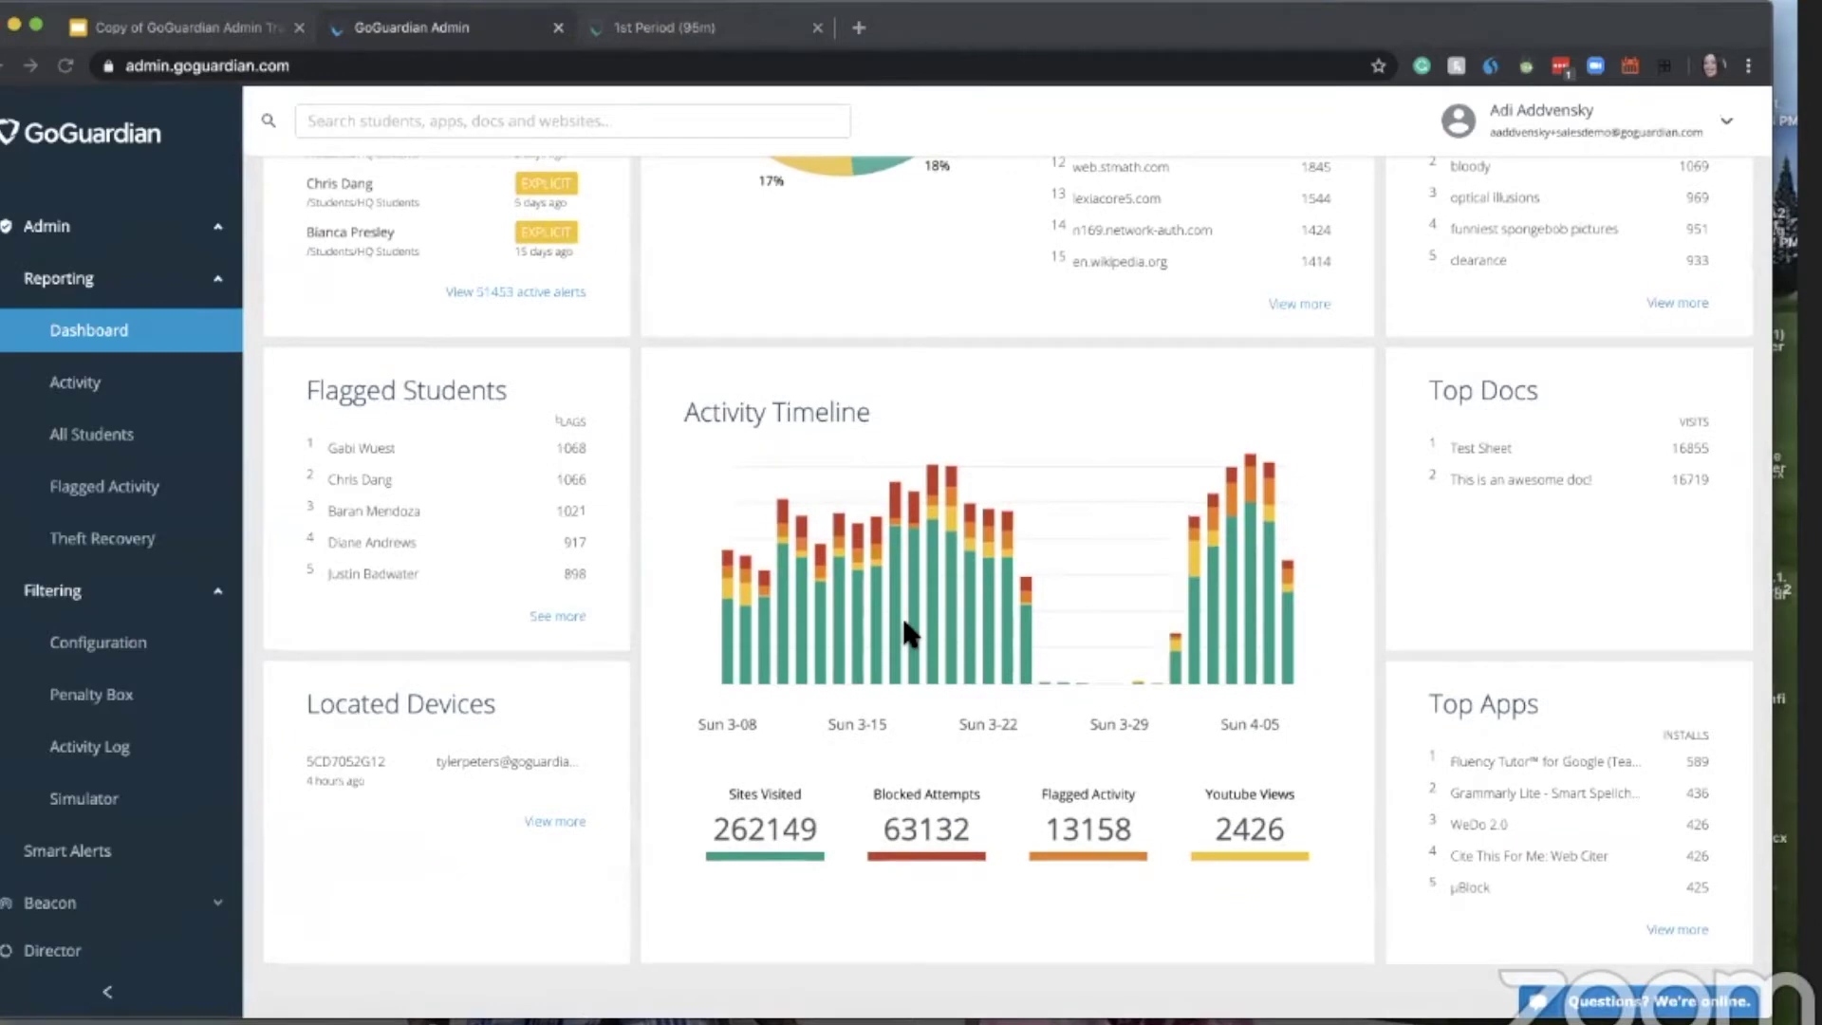
{"action": "scroll", "coordinate": [906, 631], "scroll_direction": "up", "scroll_amount": 3}
{"action": "scroll", "coordinate": [903, 630], "scroll_direction": "down", "scroll_amount": 3}
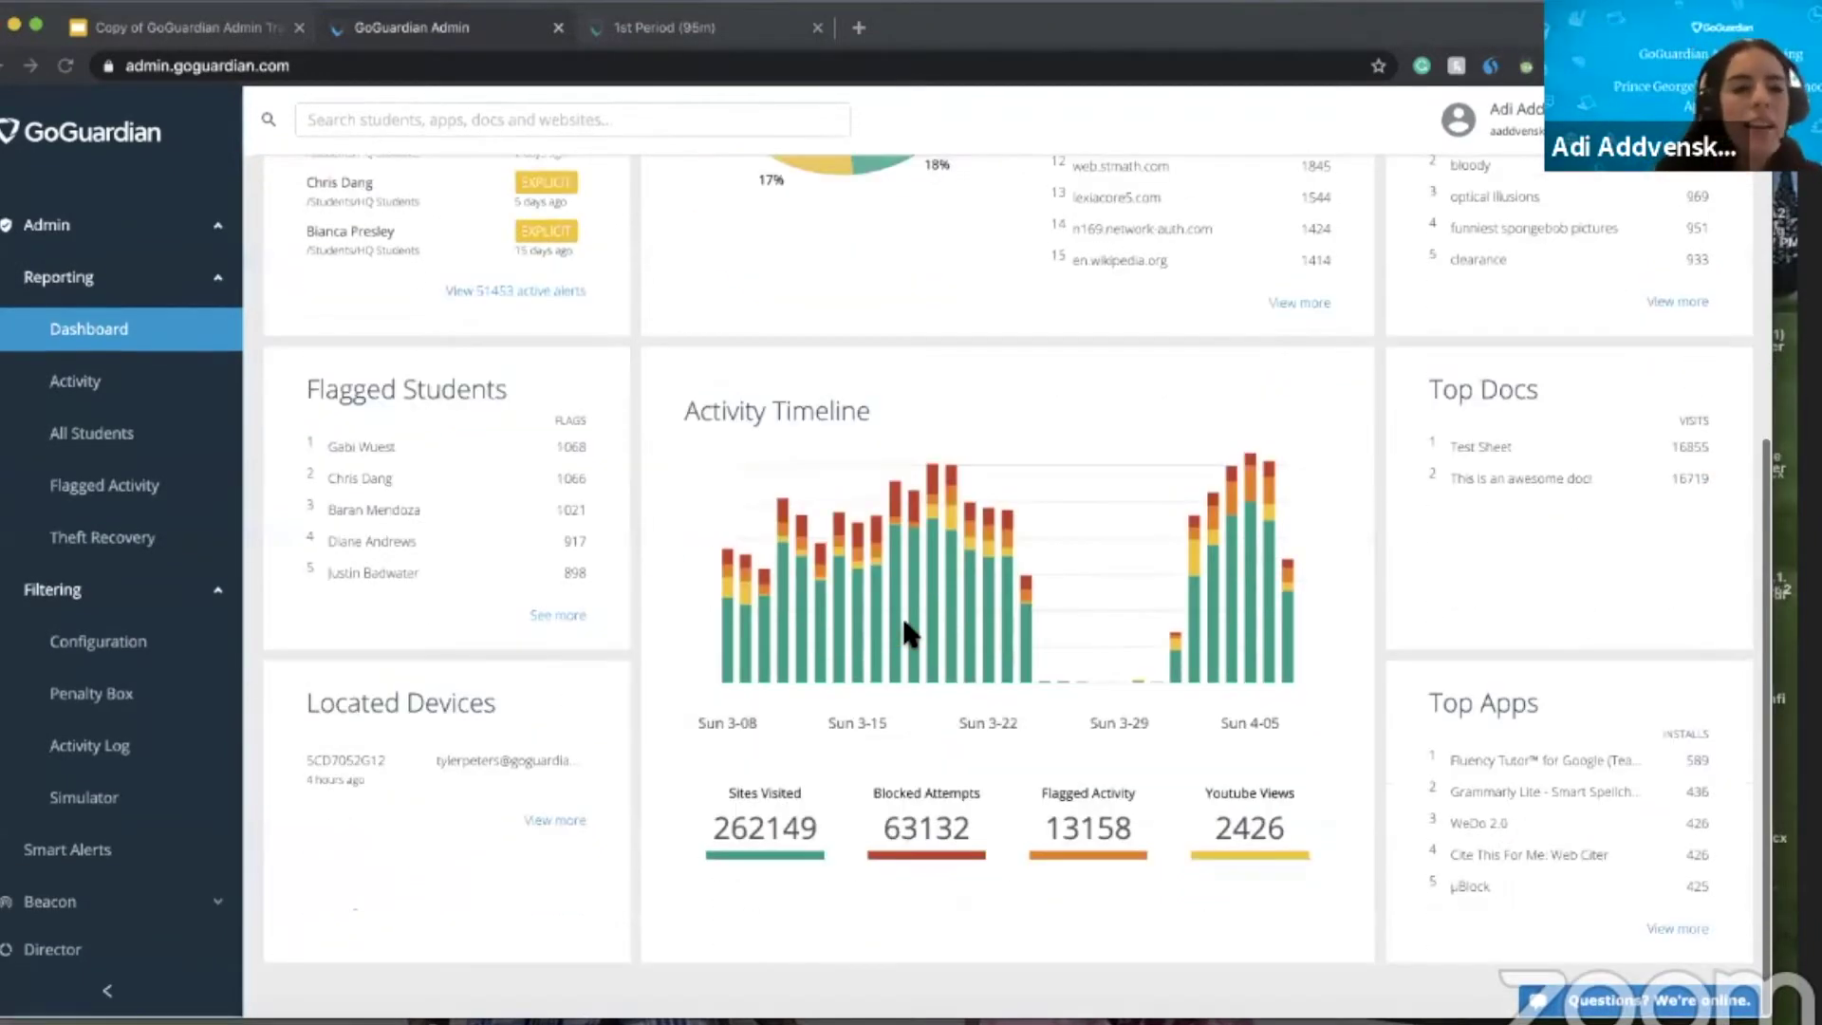
{"action": "scroll", "coordinate": [396, 631], "scroll_direction": "up", "scroll_amount": 4}
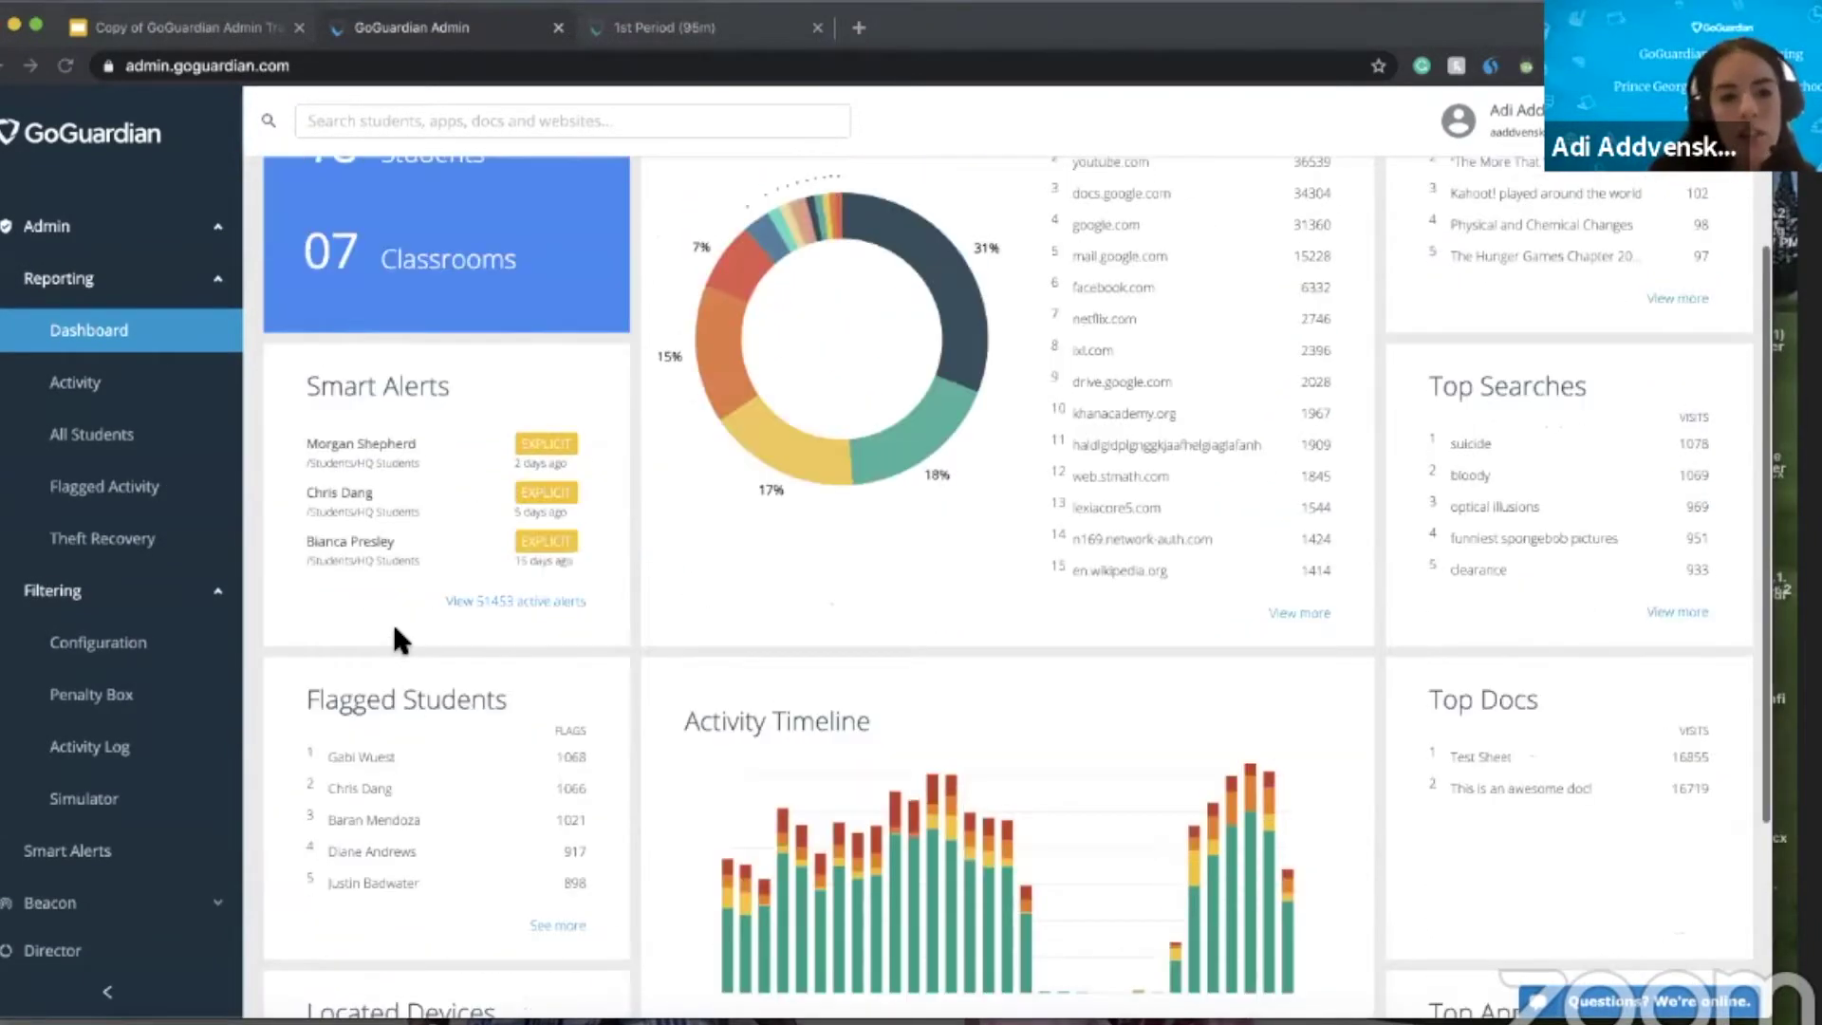
{"action": "scroll", "coordinate": [393, 624], "scroll_direction": "up", "scroll_amount": 3}
{"action": "scroll", "coordinate": [393, 626], "scroll_direction": "down", "scroll_amount": 5}
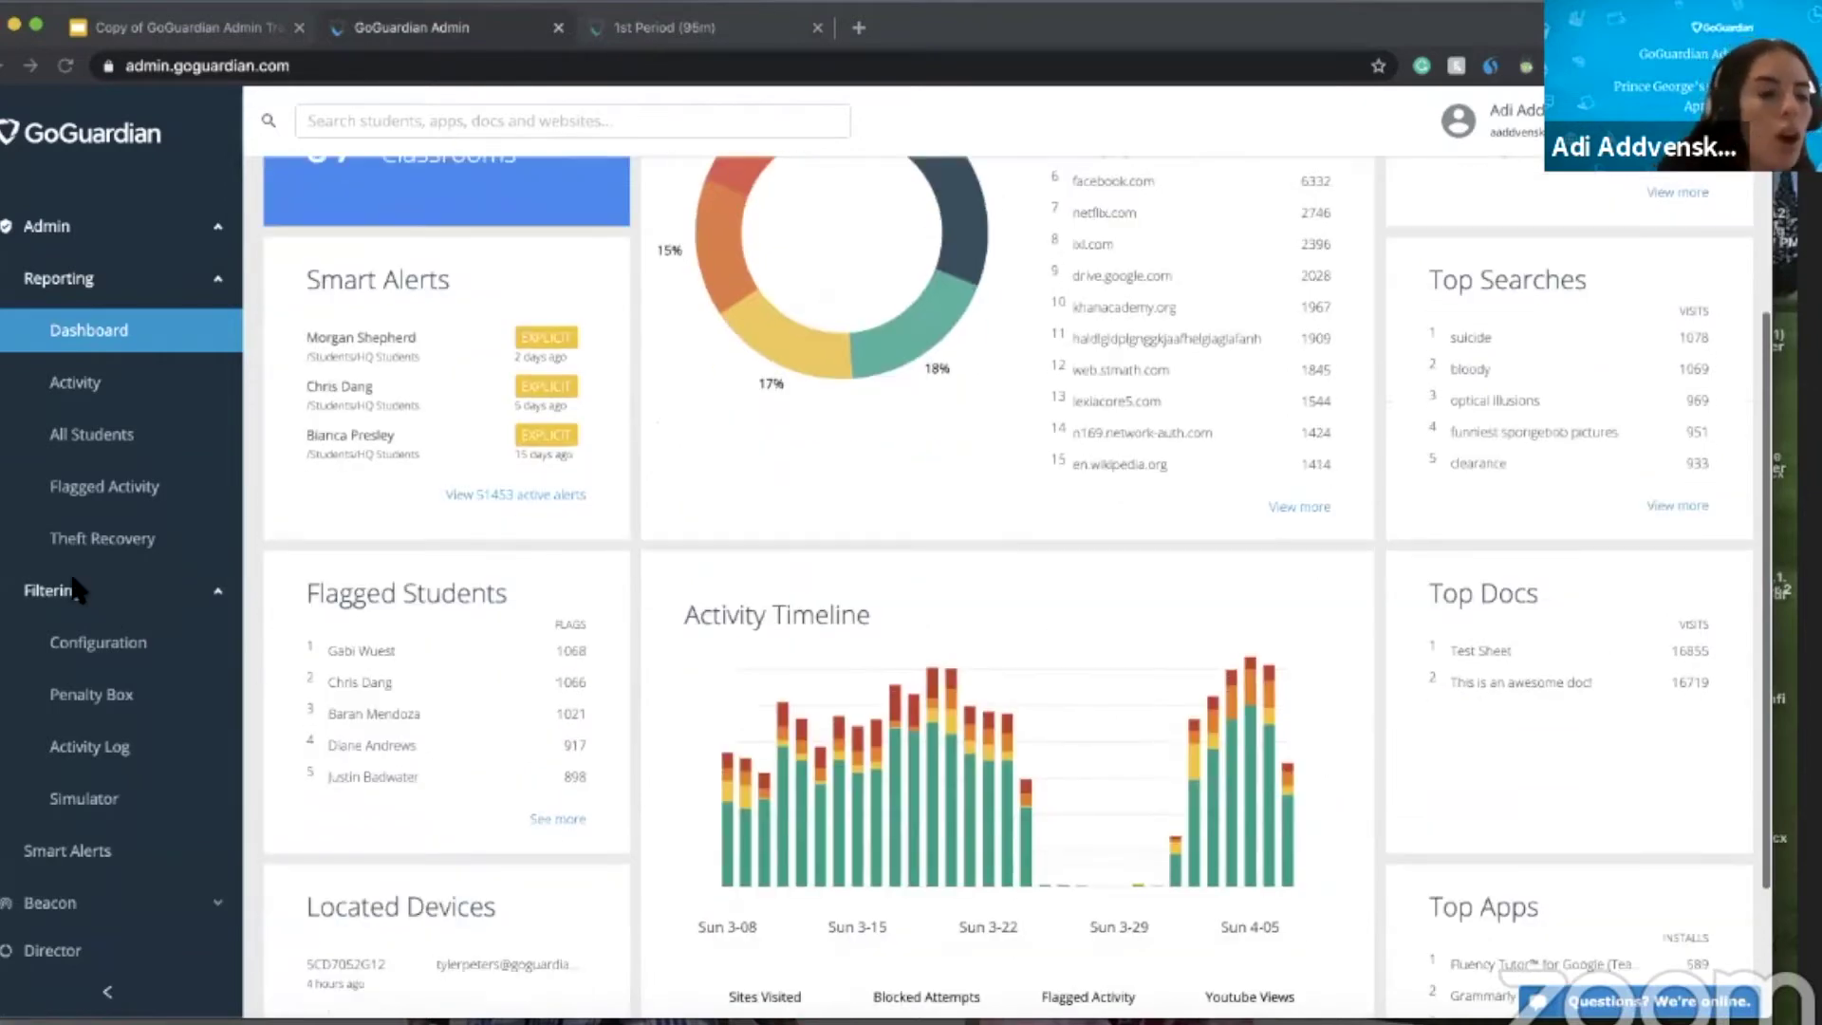
- View the All Students report's Online, Most Flagged, Most Sites and Directory A-Z lists
{"action": "left_click", "coordinate": [116, 446]}
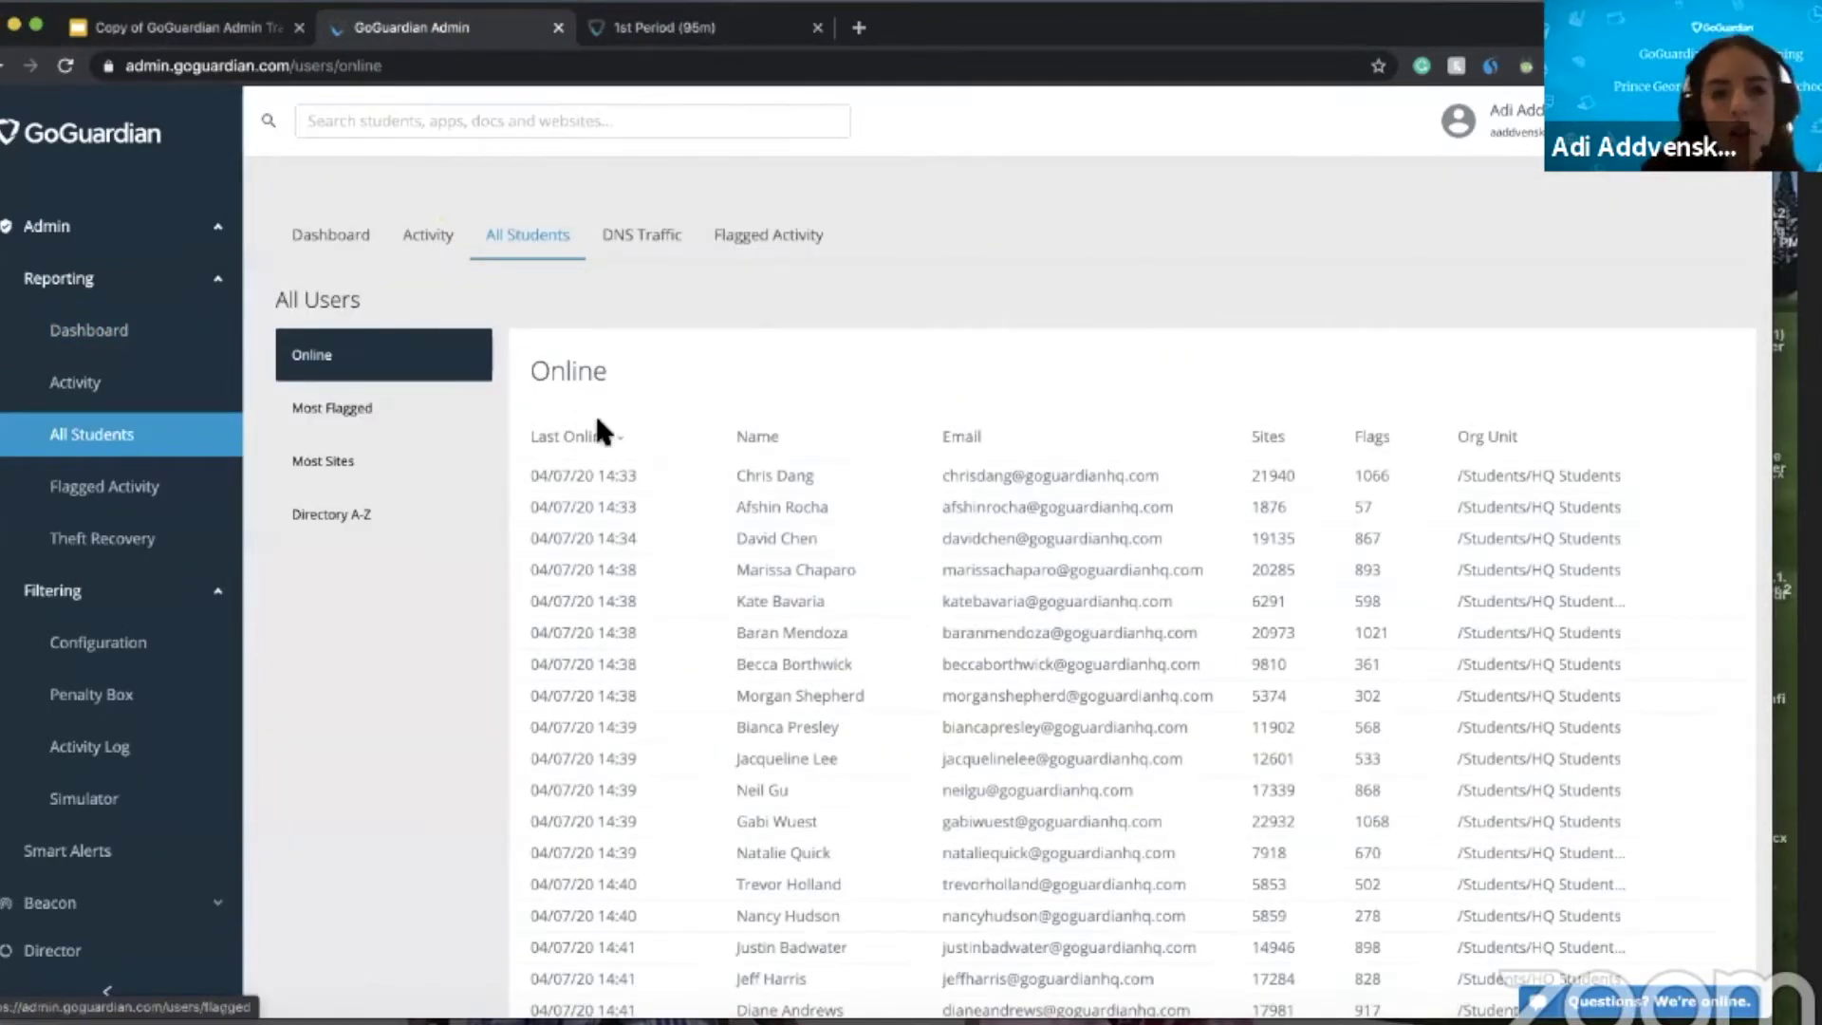
{"action": "left_click", "coordinate": [356, 423]}
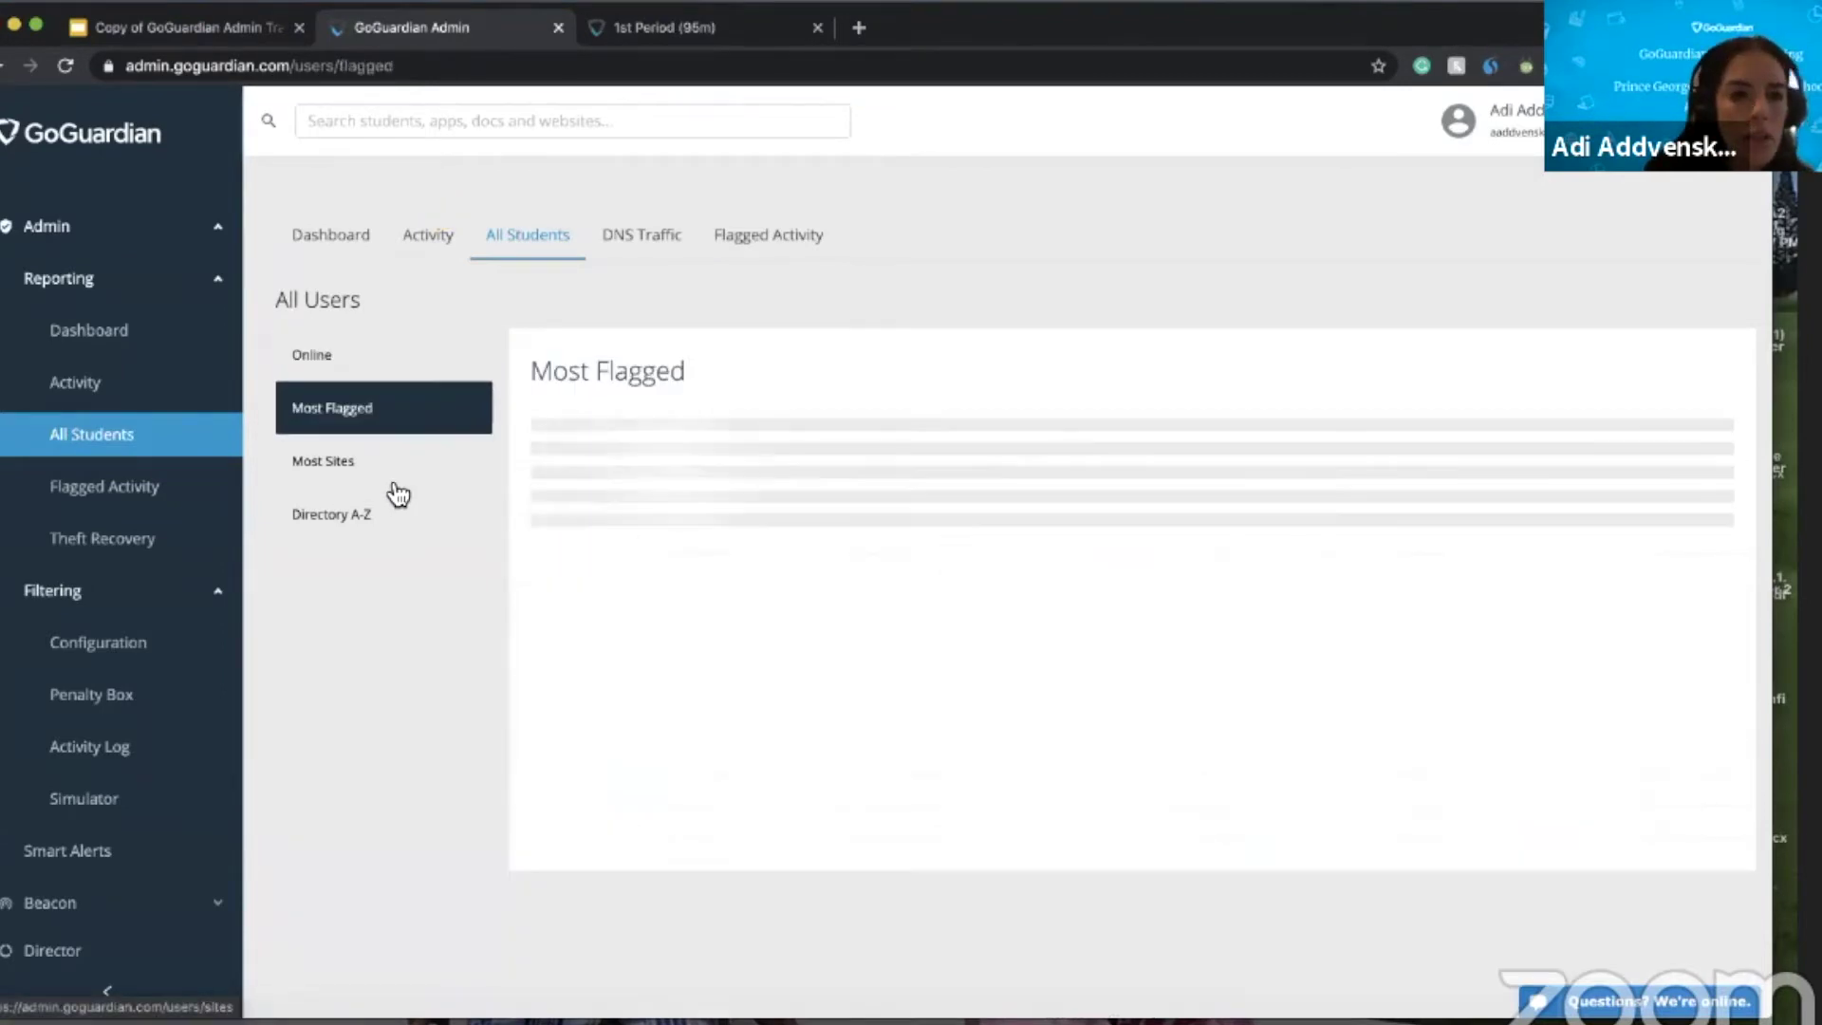
{"action": "left_click", "coordinate": [340, 460]}
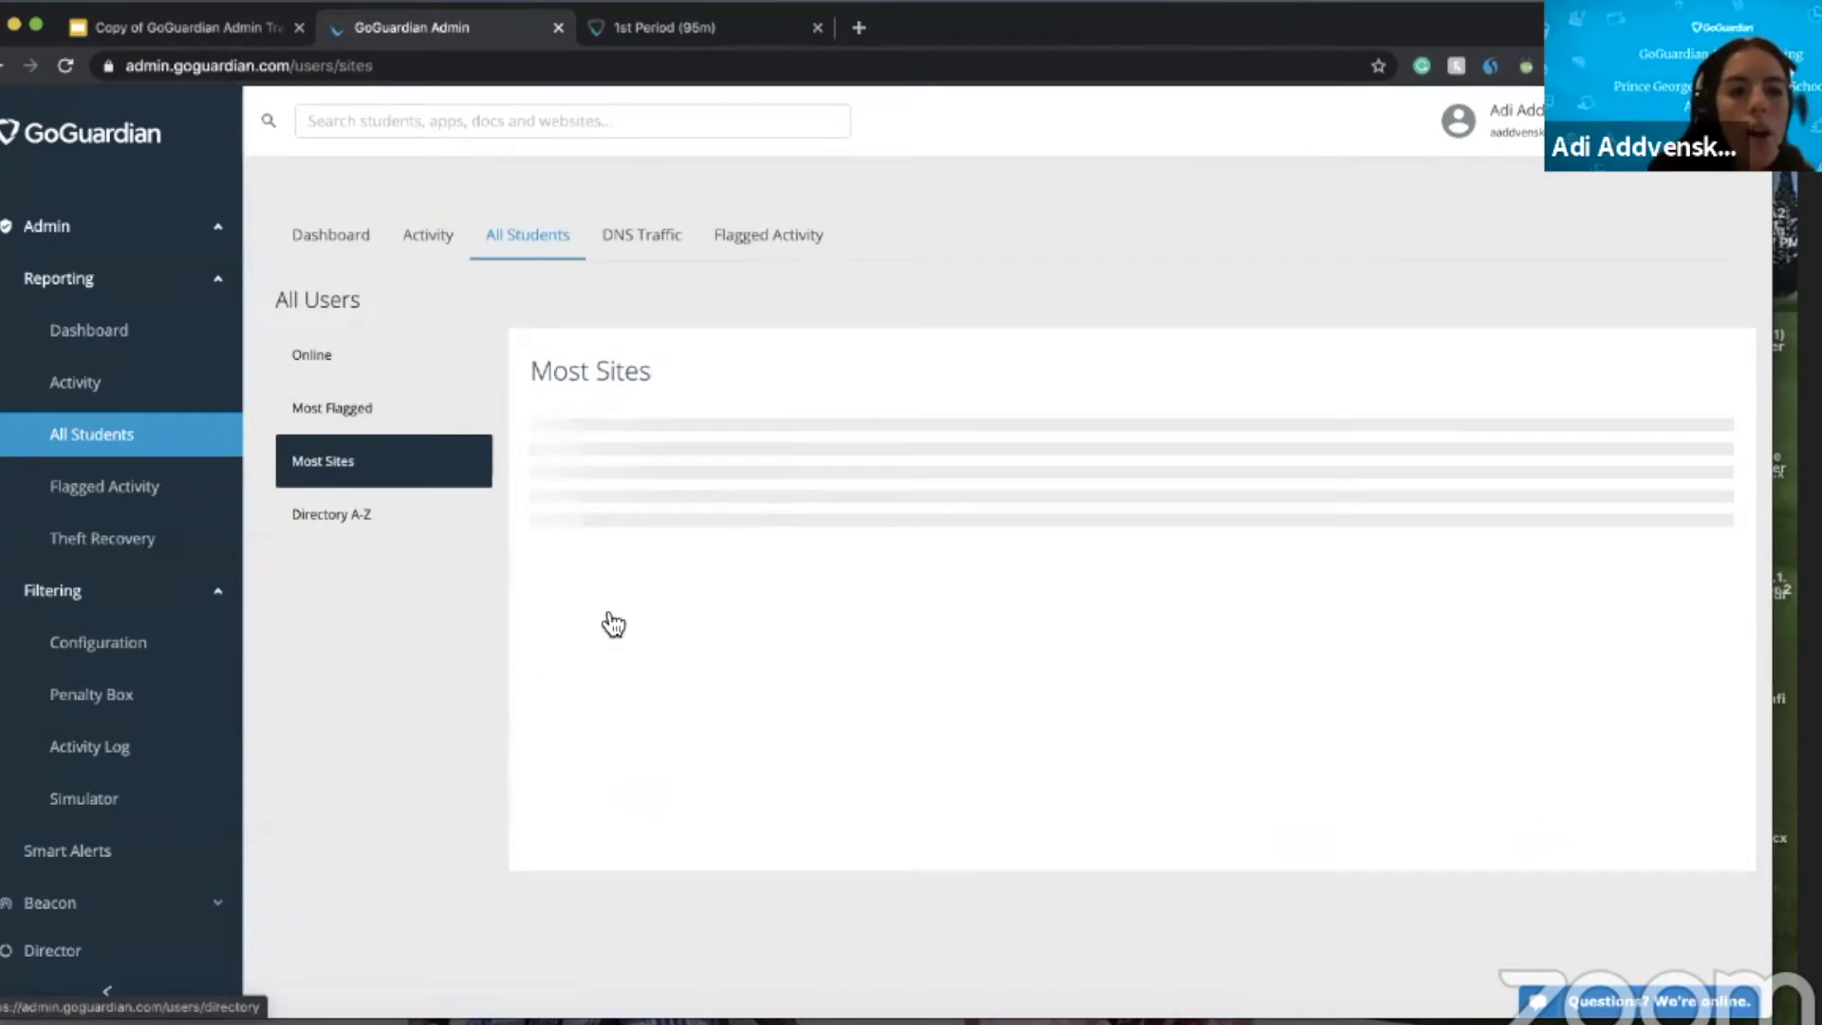
{"action": "scroll", "coordinate": [661, 662], "scroll_direction": "down", "scroll_amount": 2}
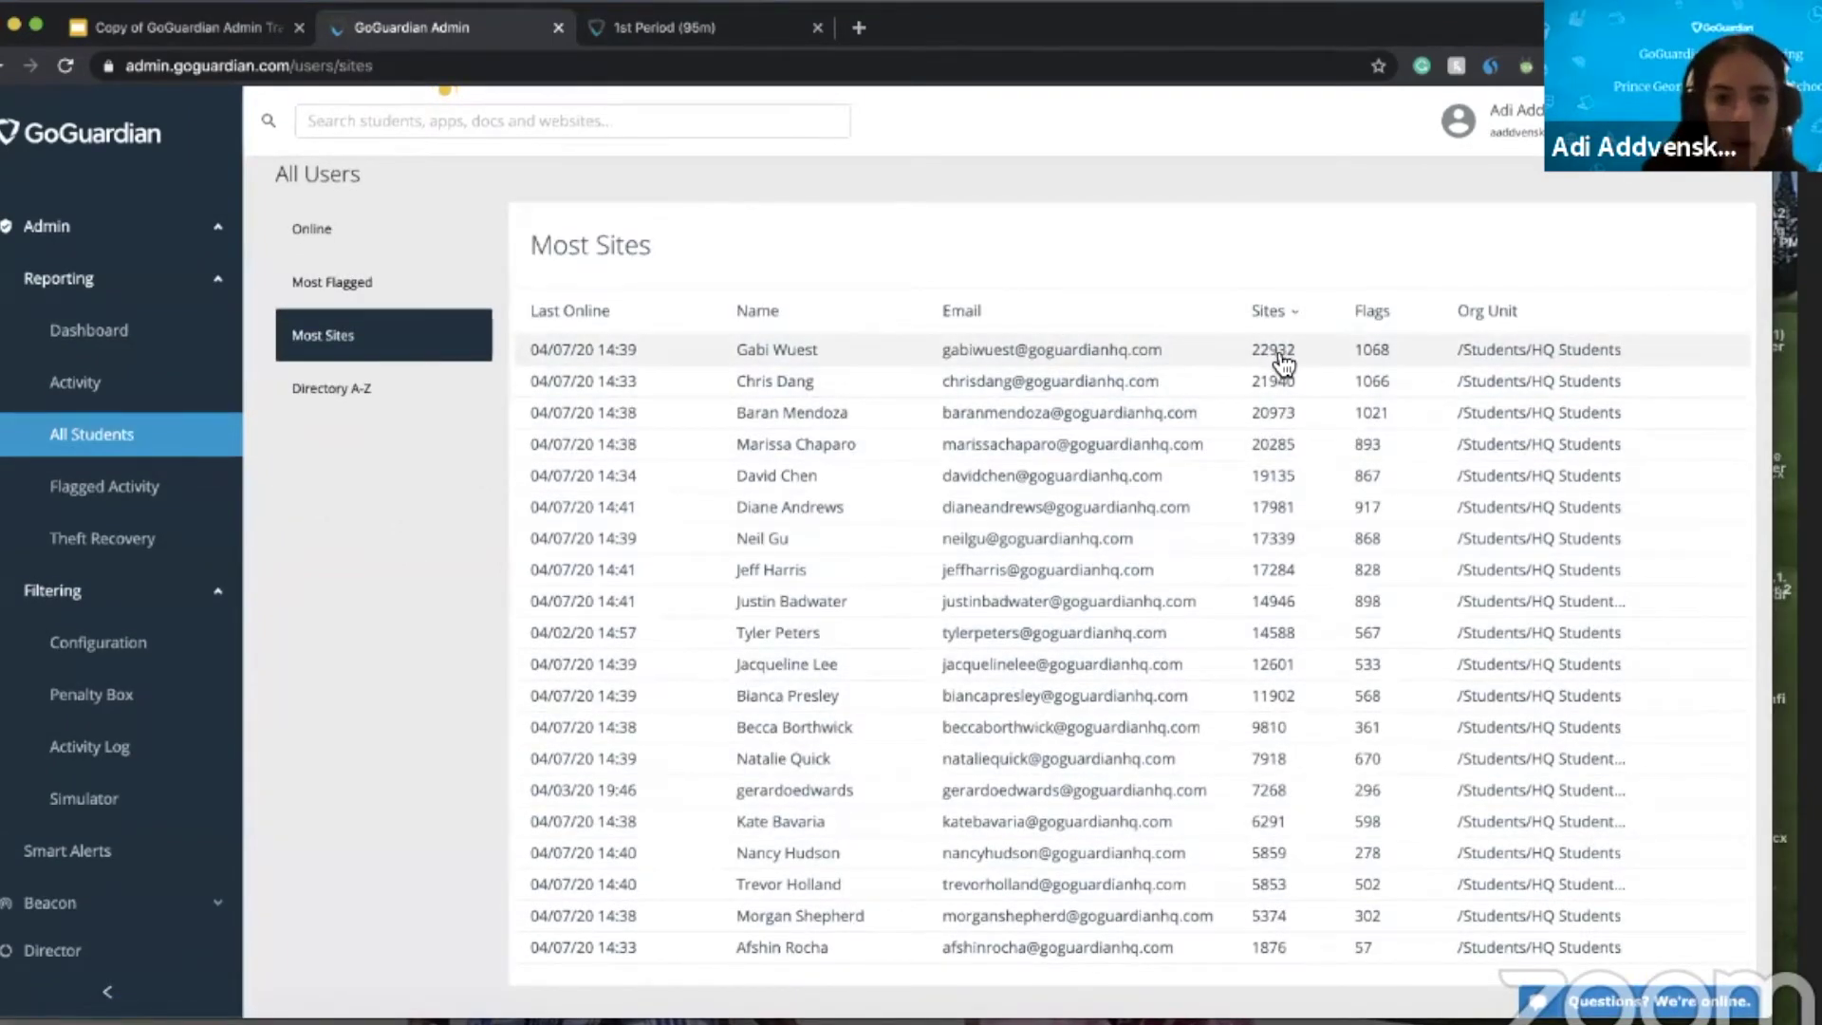
{"action": "left_click", "coordinate": [344, 399]}
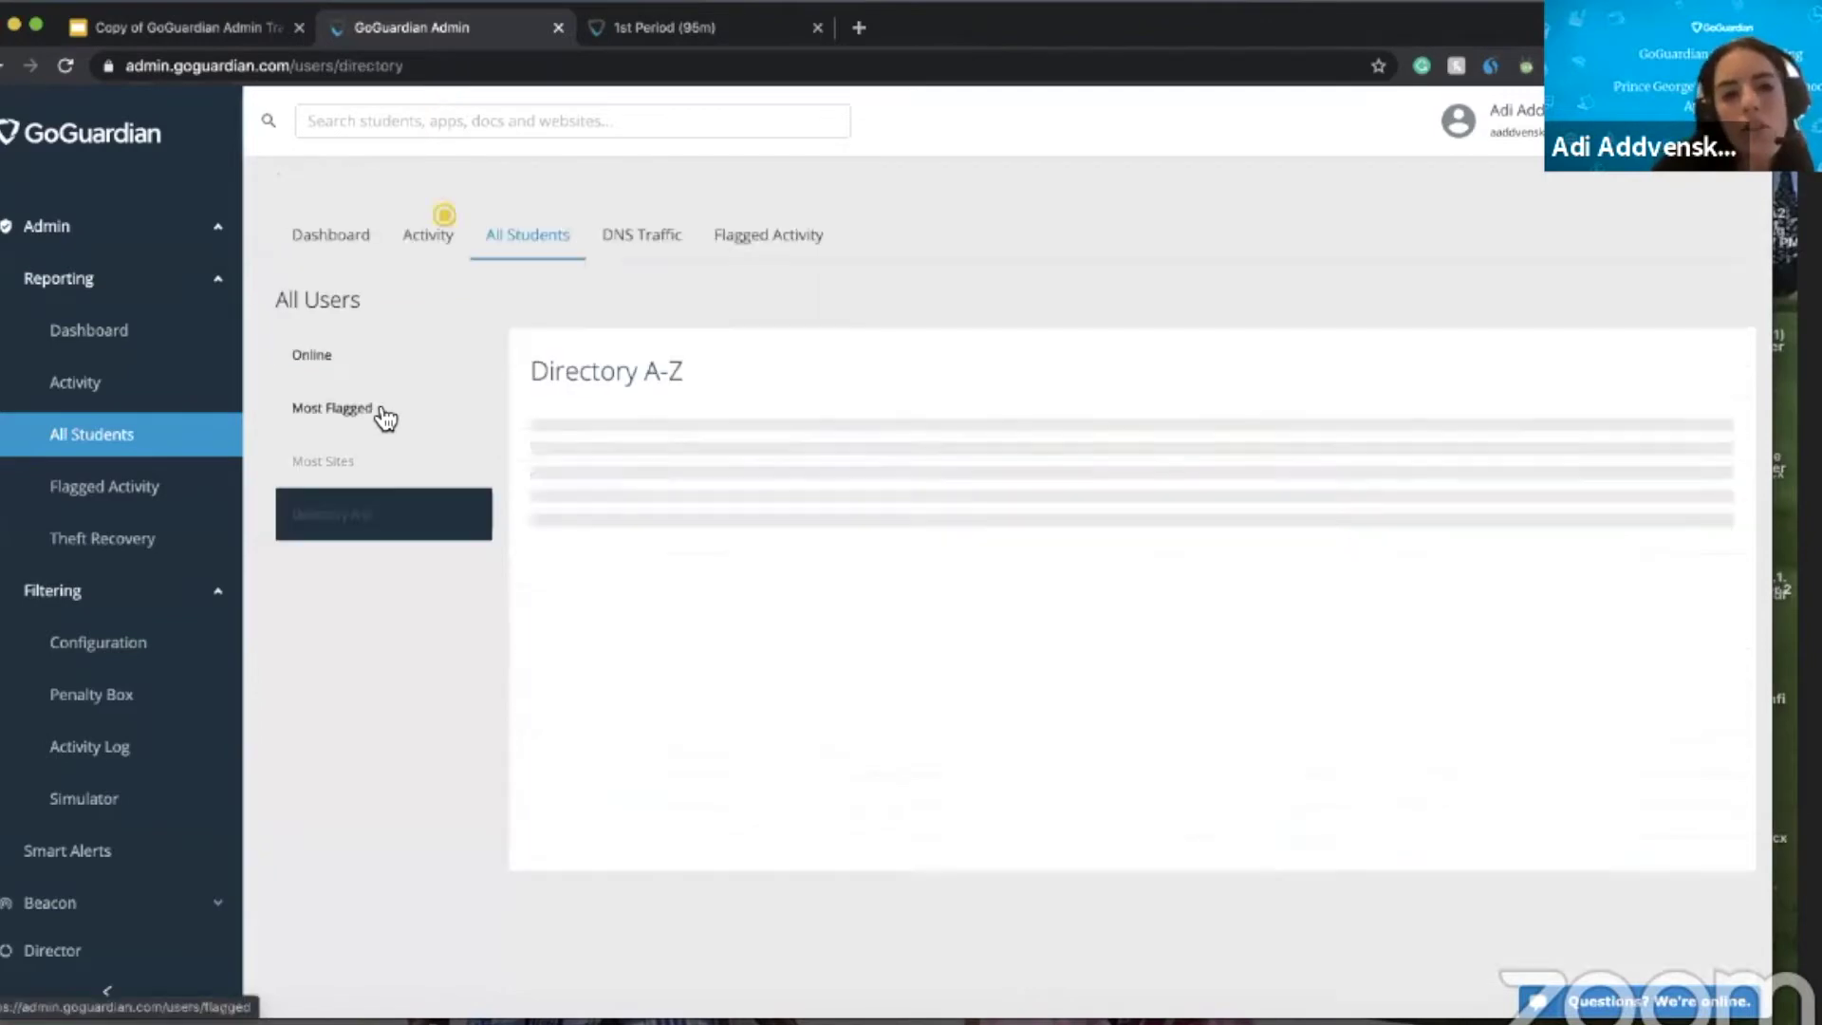
{"action": "scroll", "coordinate": [989, 845], "scroll_direction": "down", "scroll_amount": 5}
{"action": "scroll", "coordinate": [469, 171], "scroll_direction": "up", "scroll_amount": 5}
- Search for a student by first name, open the matching student's report and examine the browsing activity
{"action": "left_click", "coordinate": [460, 129]}
{"action": "type", "text": "bianca"}
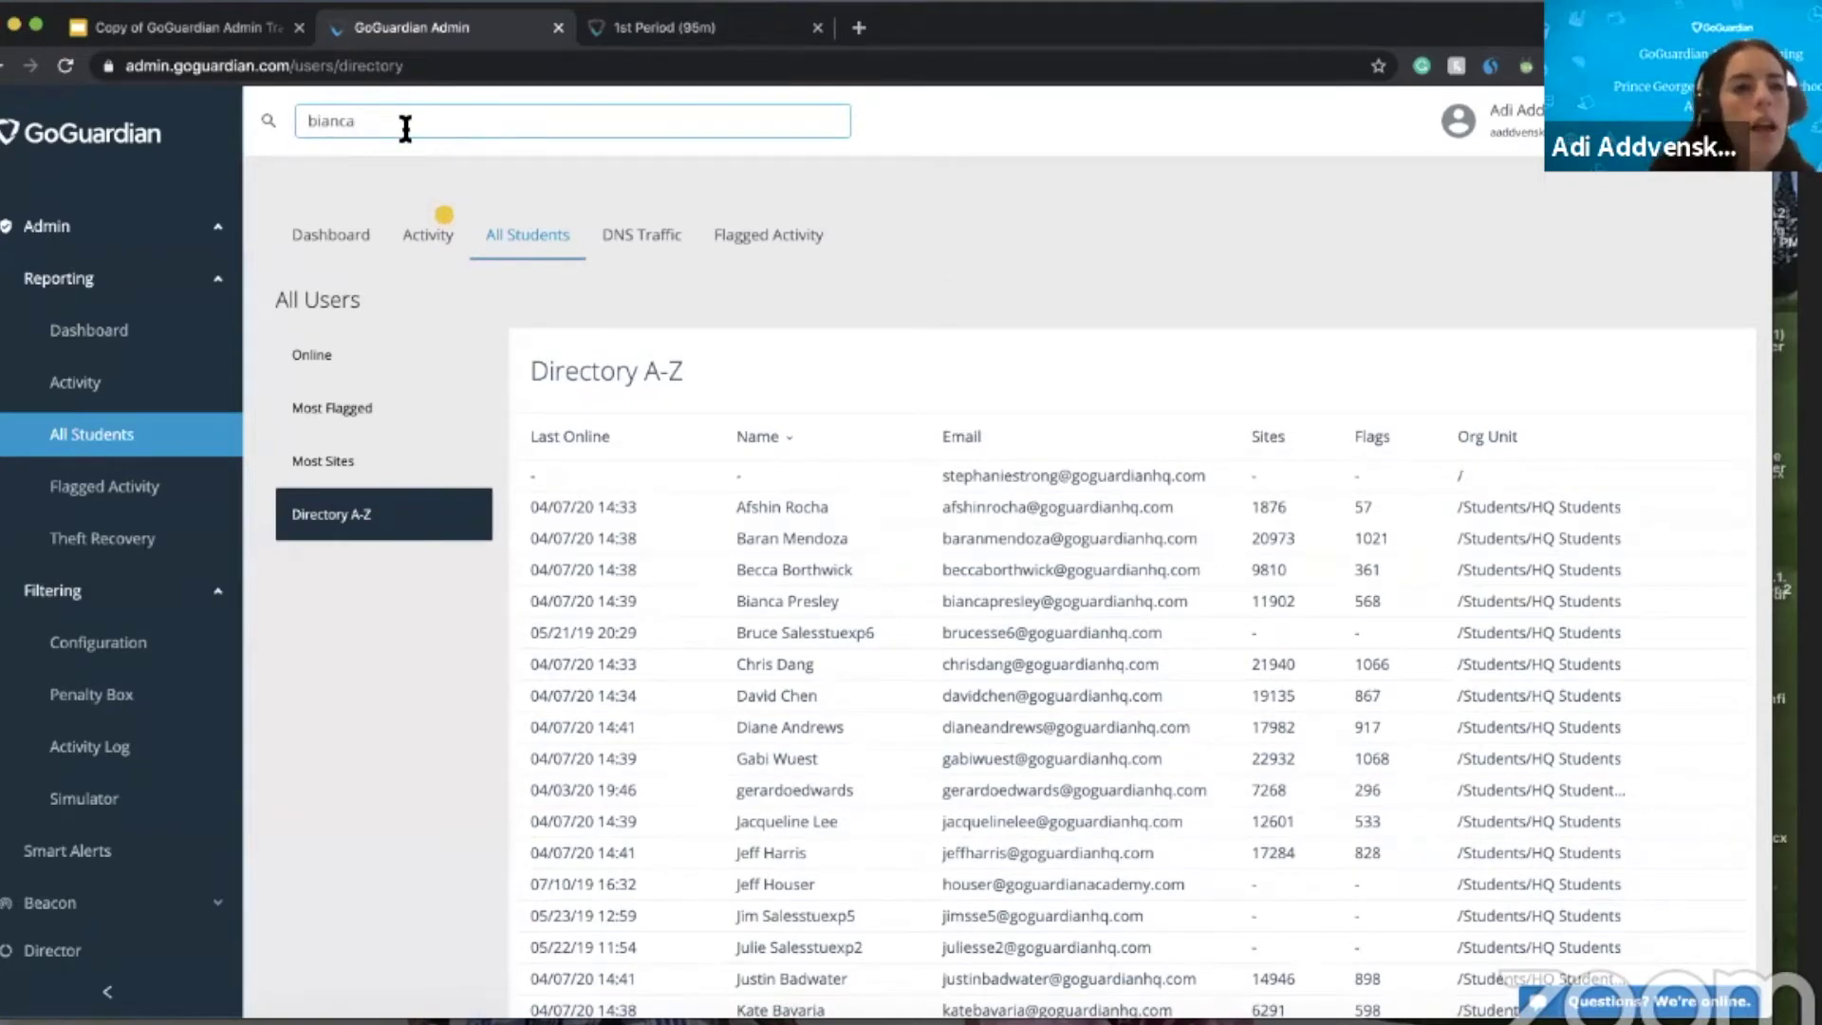
{"action": "left_click", "coordinate": [395, 199]}
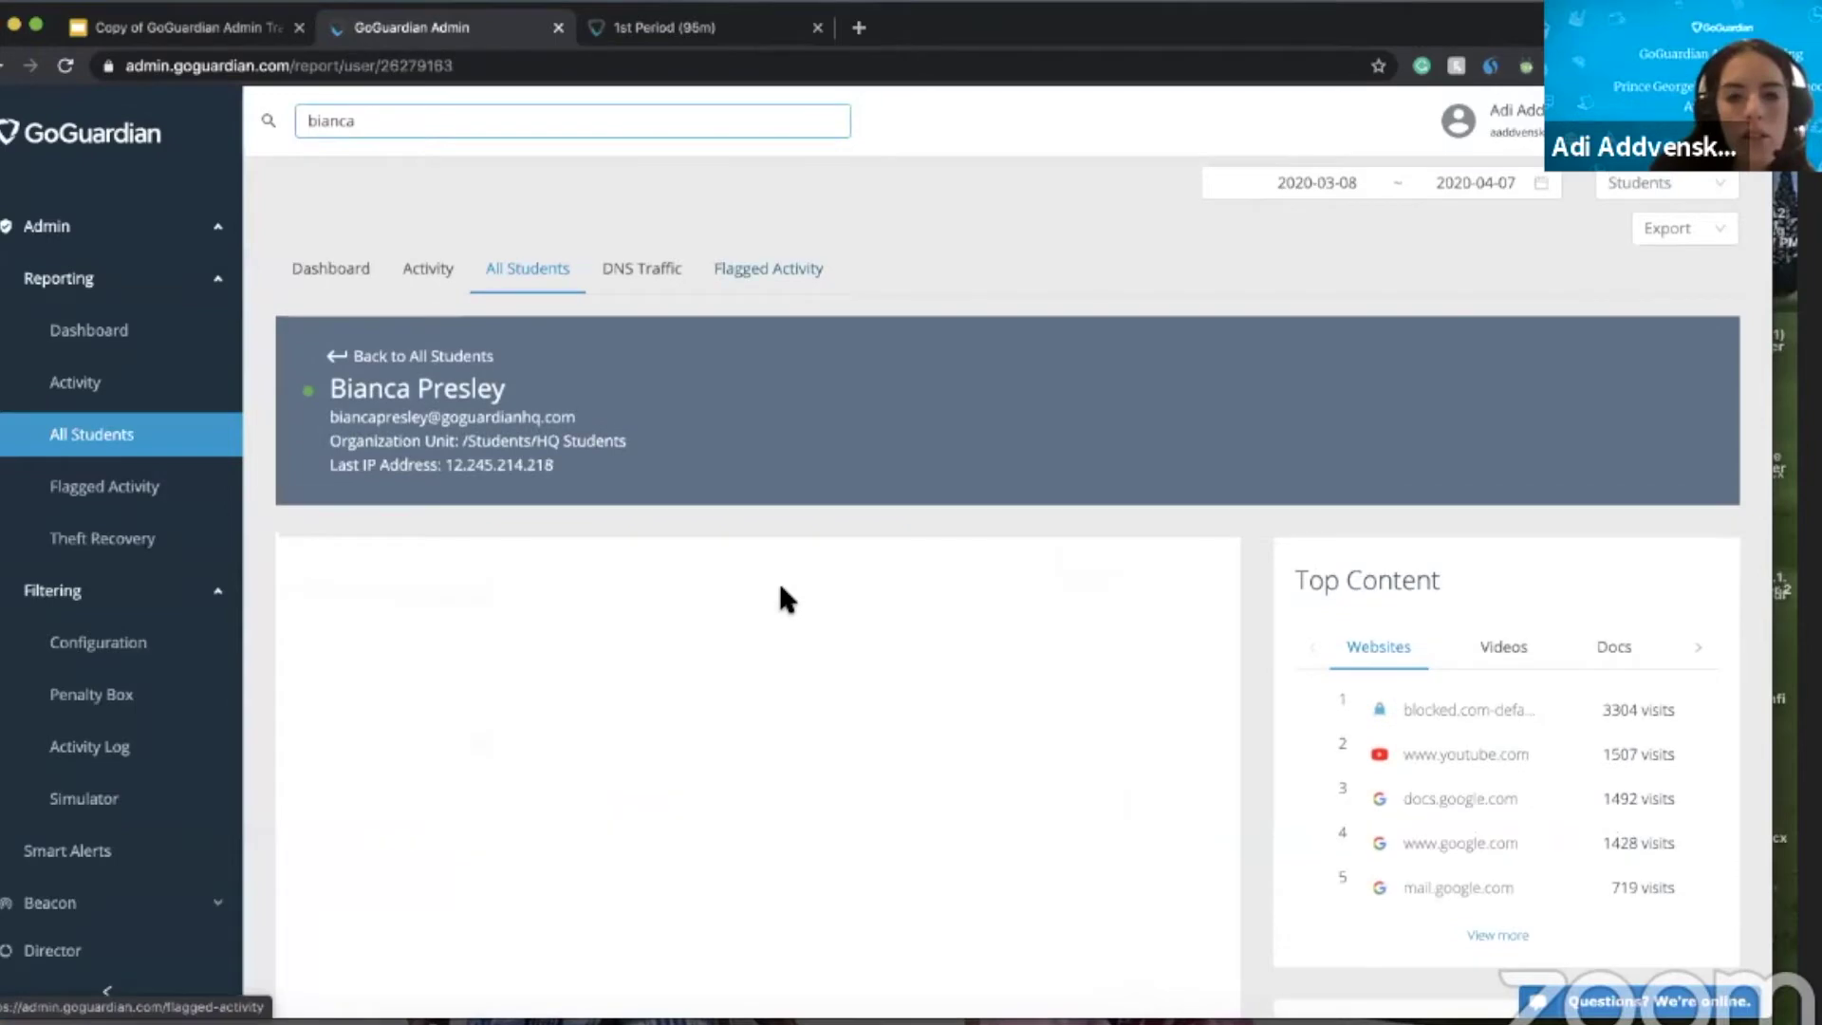
{"action": "scroll", "coordinate": [790, 603], "scroll_direction": "down", "scroll_amount": 4}
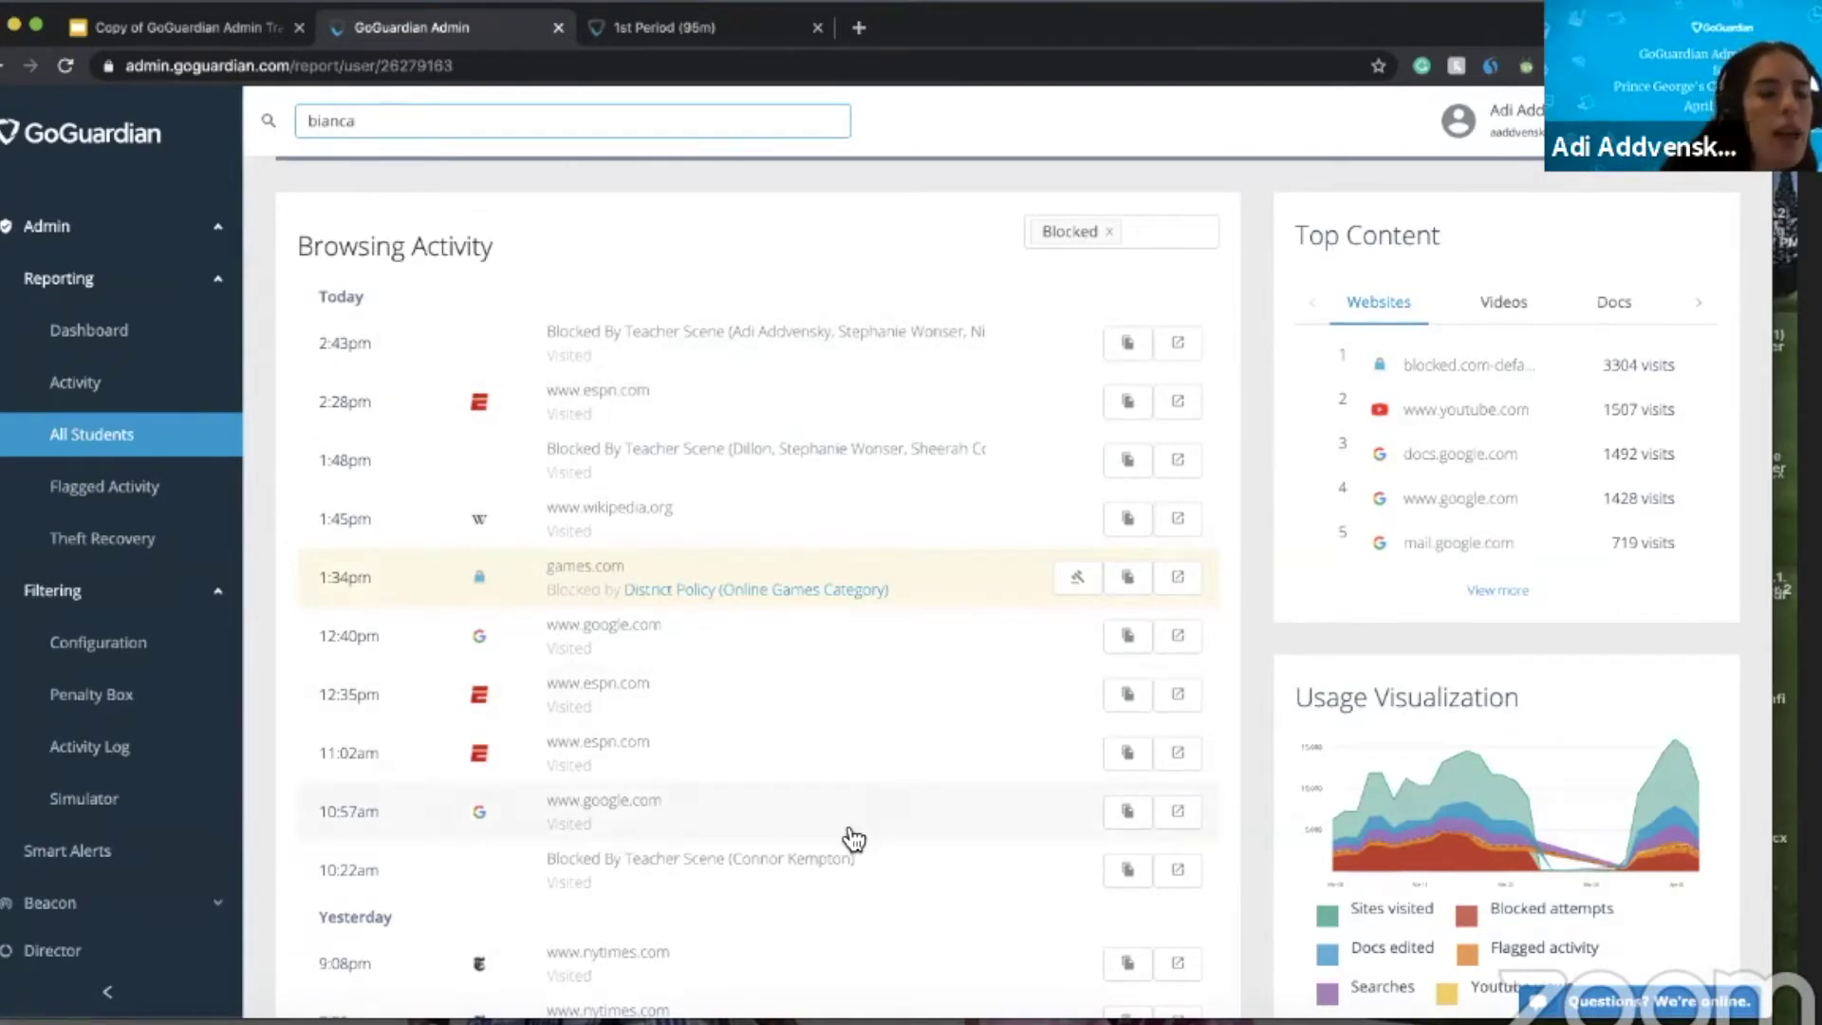
{"action": "scroll", "coordinate": [847, 837], "scroll_direction": "up", "scroll_amount": 2}
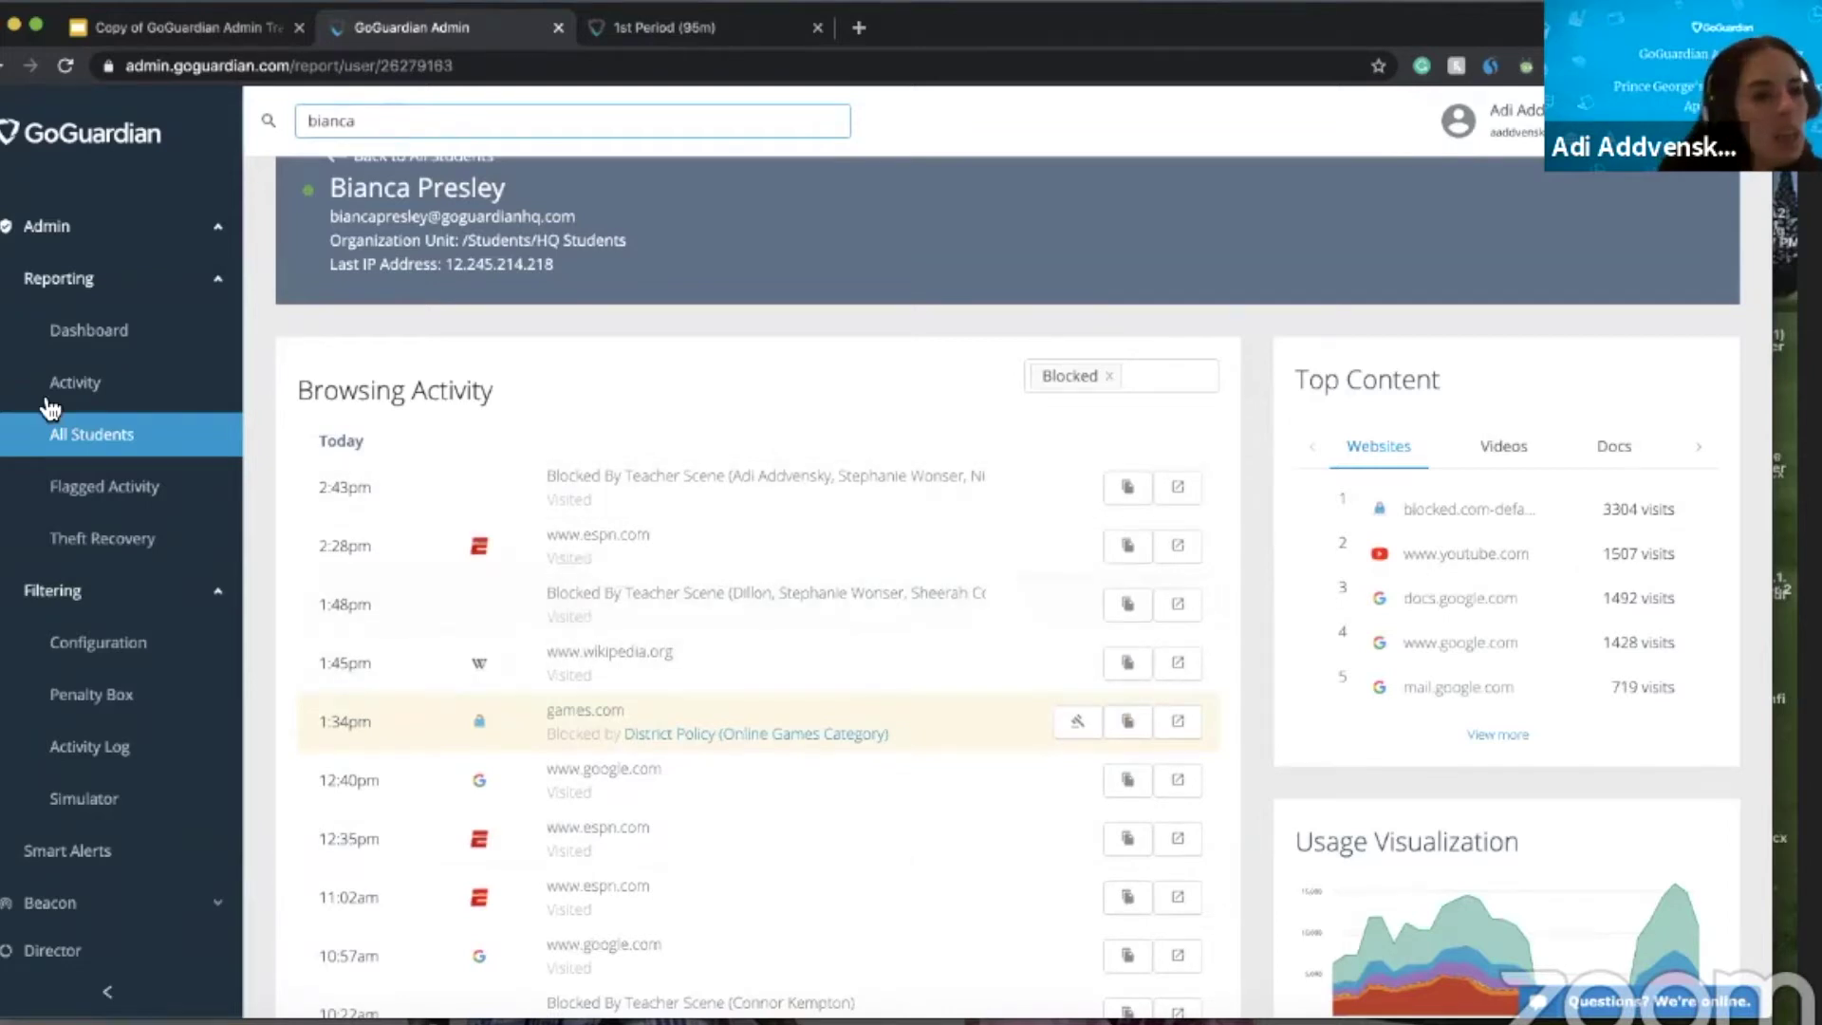
{"action": "scroll", "coordinate": [301, 406], "scroll_direction": "up", "scroll_amount": 3}
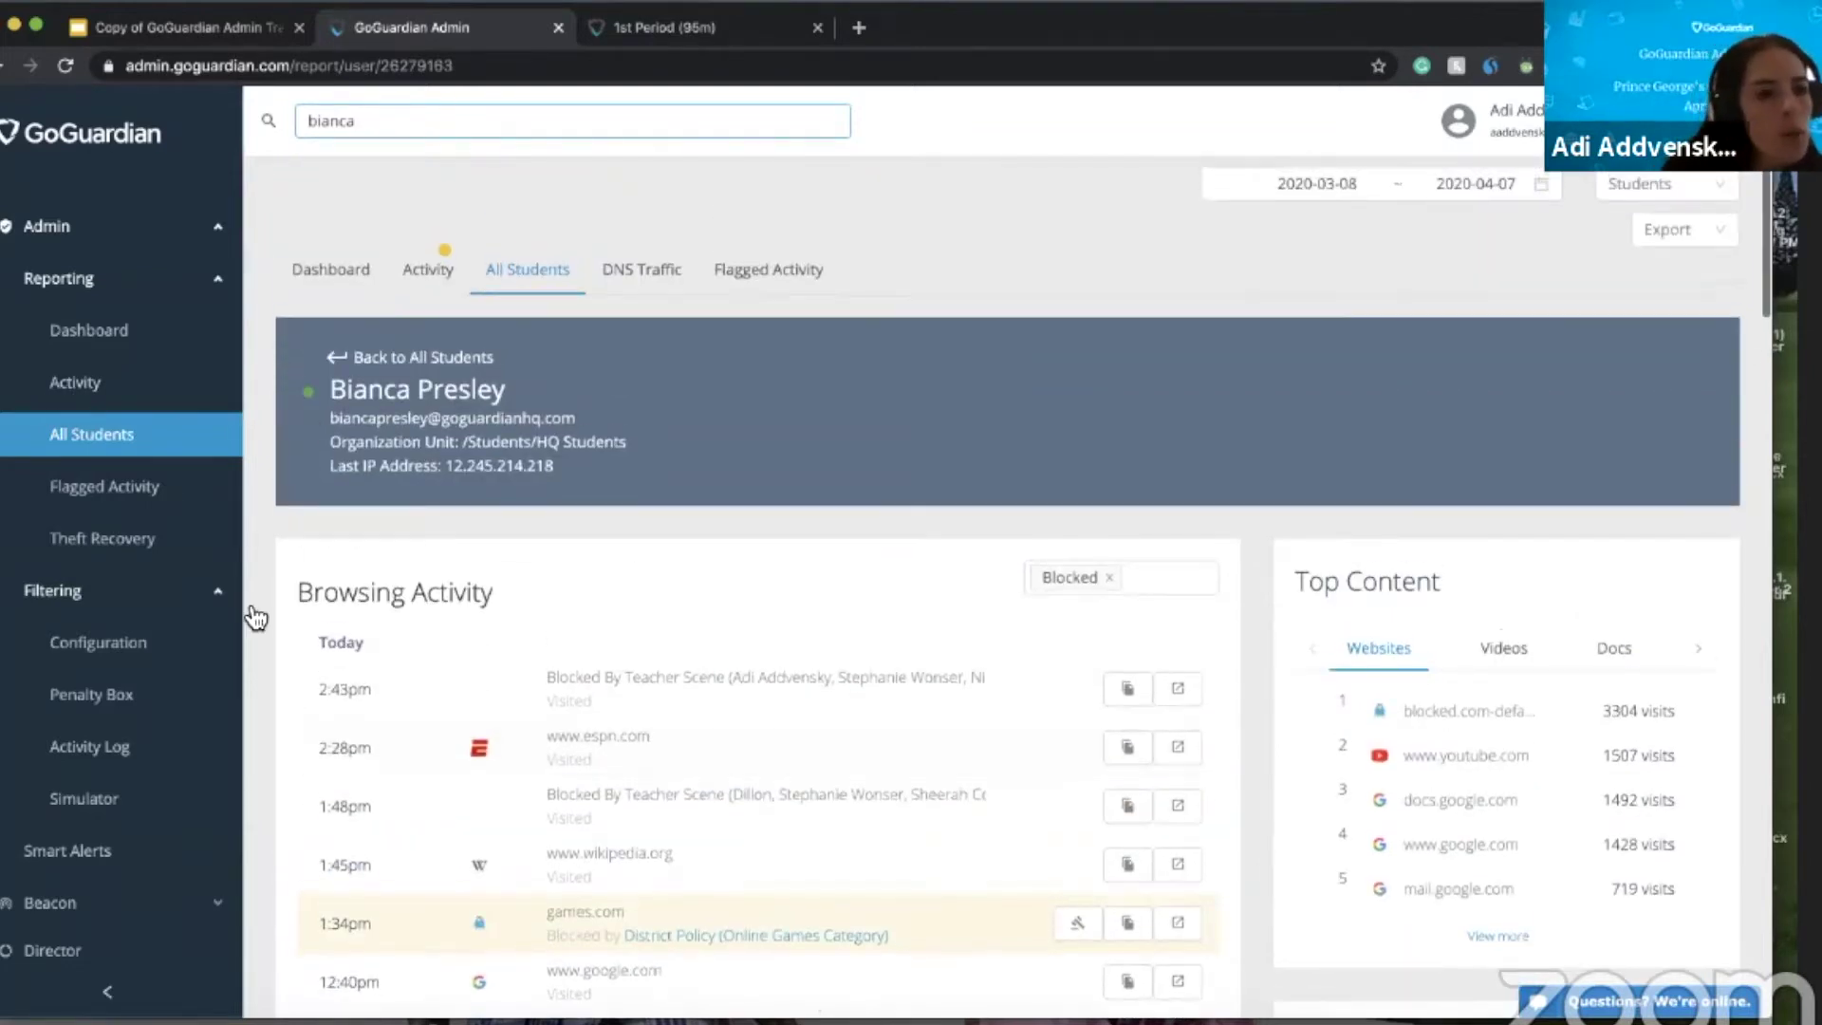
- Return to the reporting dashboard and open the most recent explicit alert under Smart Alerts
{"action": "left_click", "coordinate": [345, 275]}
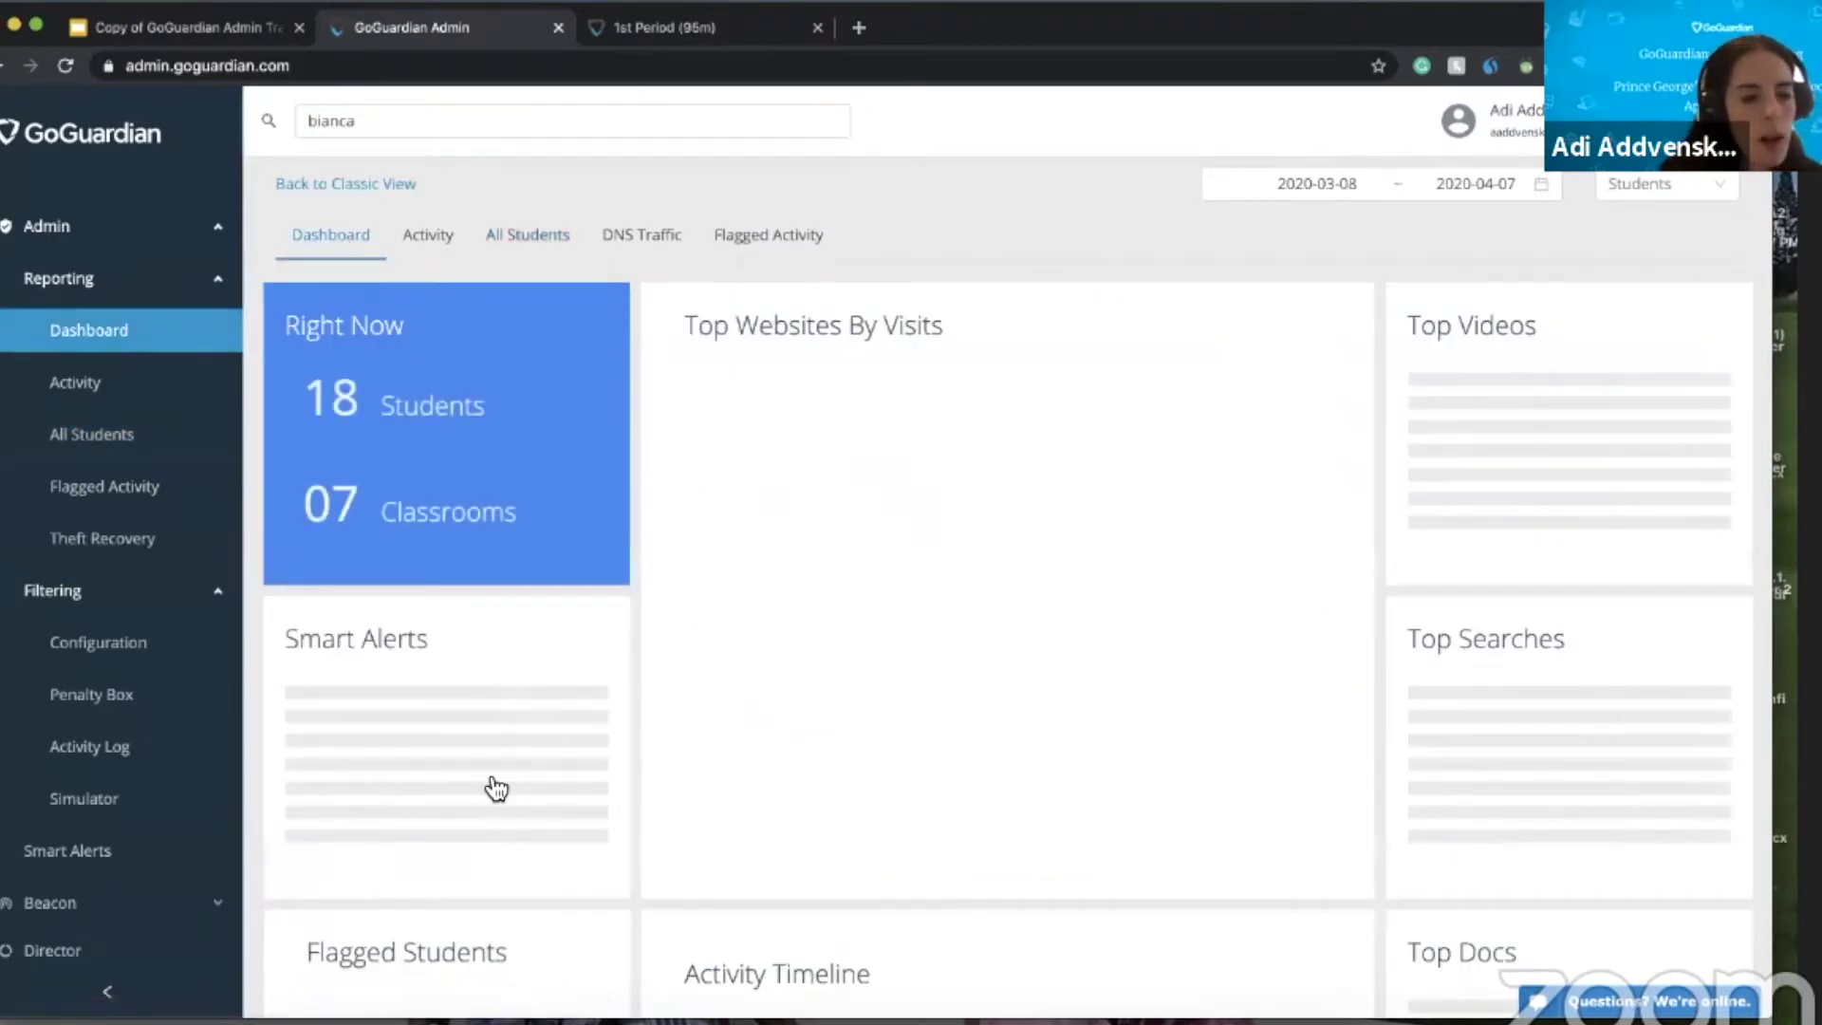
{"action": "scroll", "coordinate": [494, 787], "scroll_direction": "down", "scroll_amount": 1}
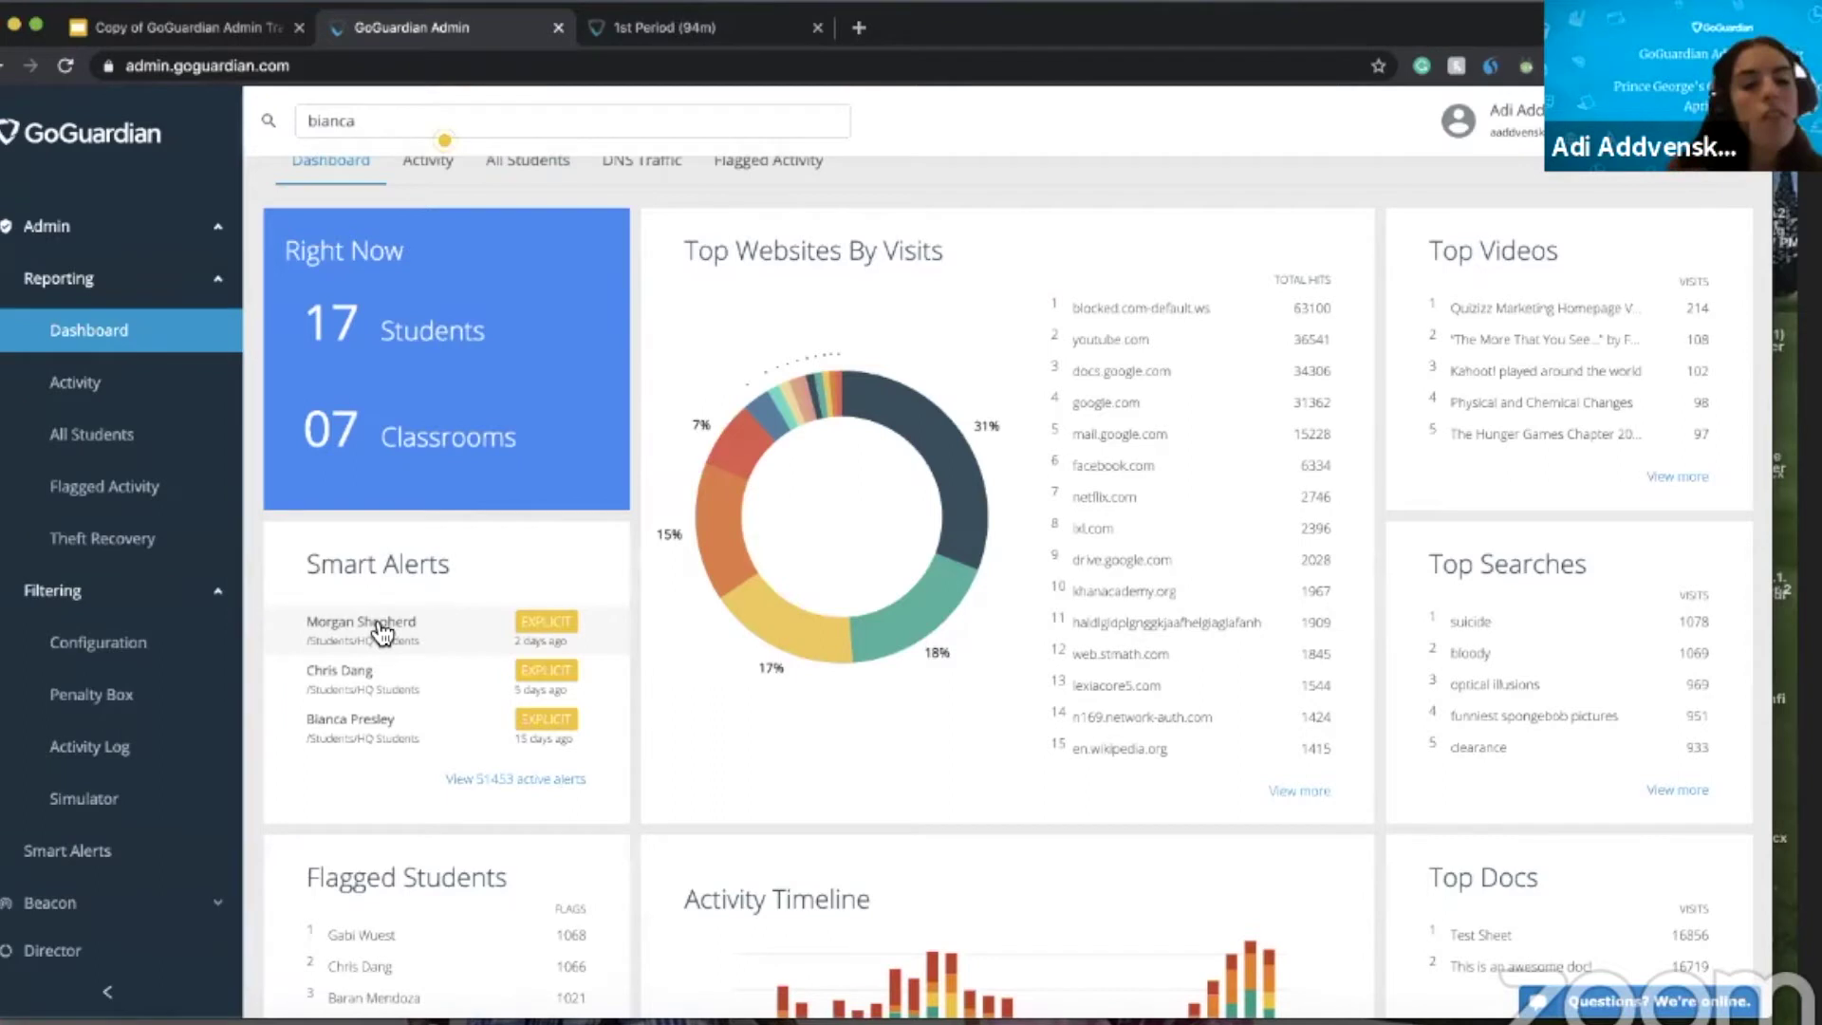
{"action": "left_click", "coordinate": [429, 642]}
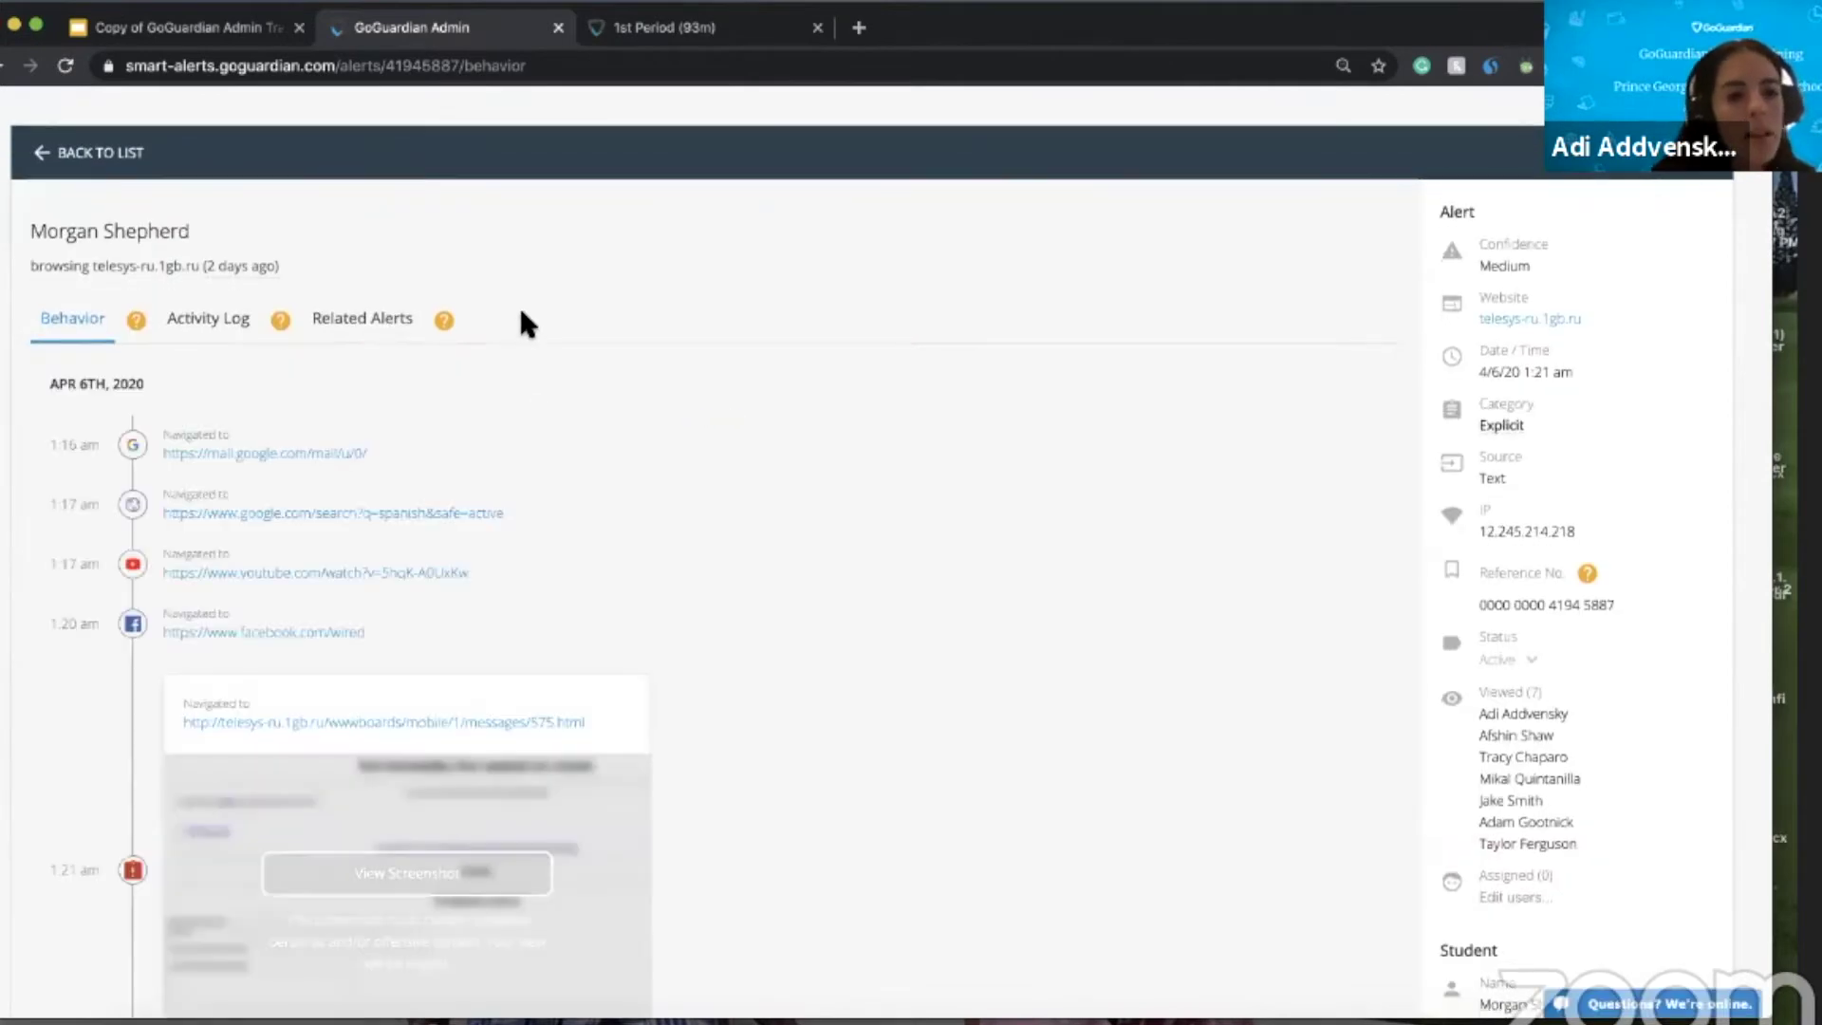
{"action": "scroll", "coordinate": [503, 532], "scroll_direction": "down", "scroll_amount": 1}
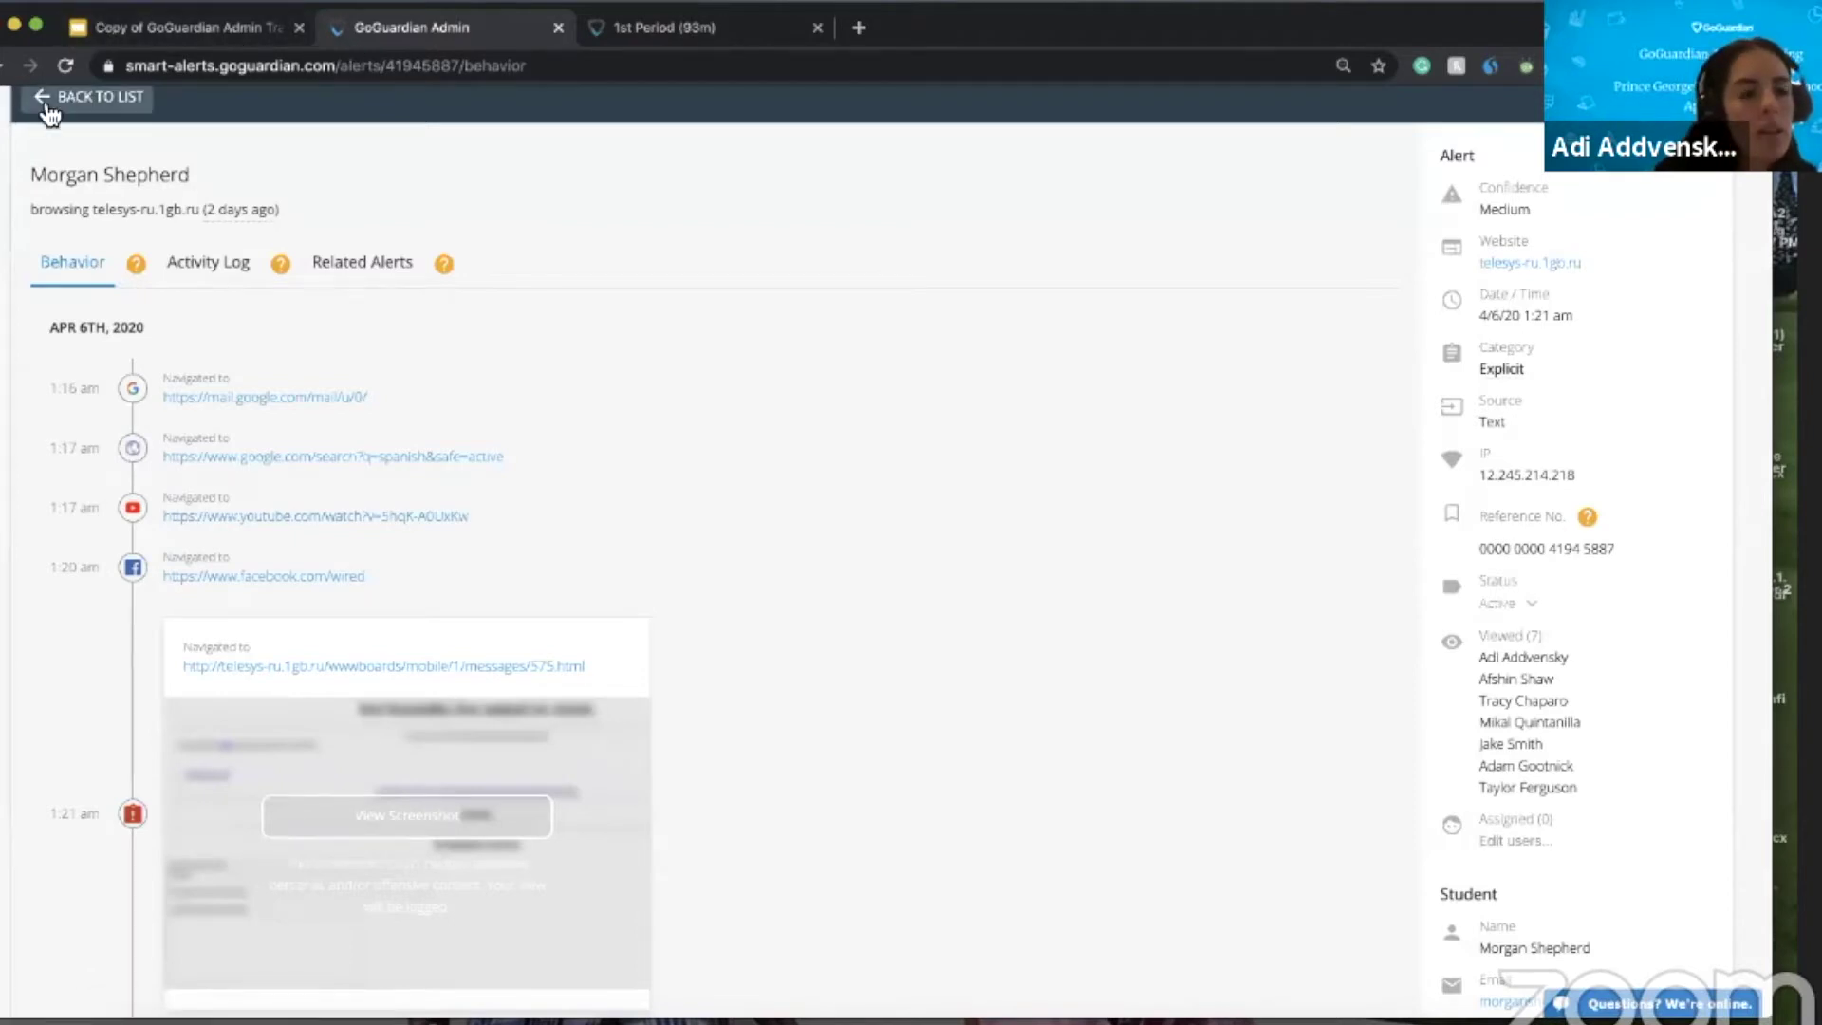
- Leave the alert for the Smart Alerts list and go back to the Admin reporting dashboard
{"action": "left_click", "coordinate": [78, 96]}
{"action": "mouse_move", "coordinate": [21, 351]}
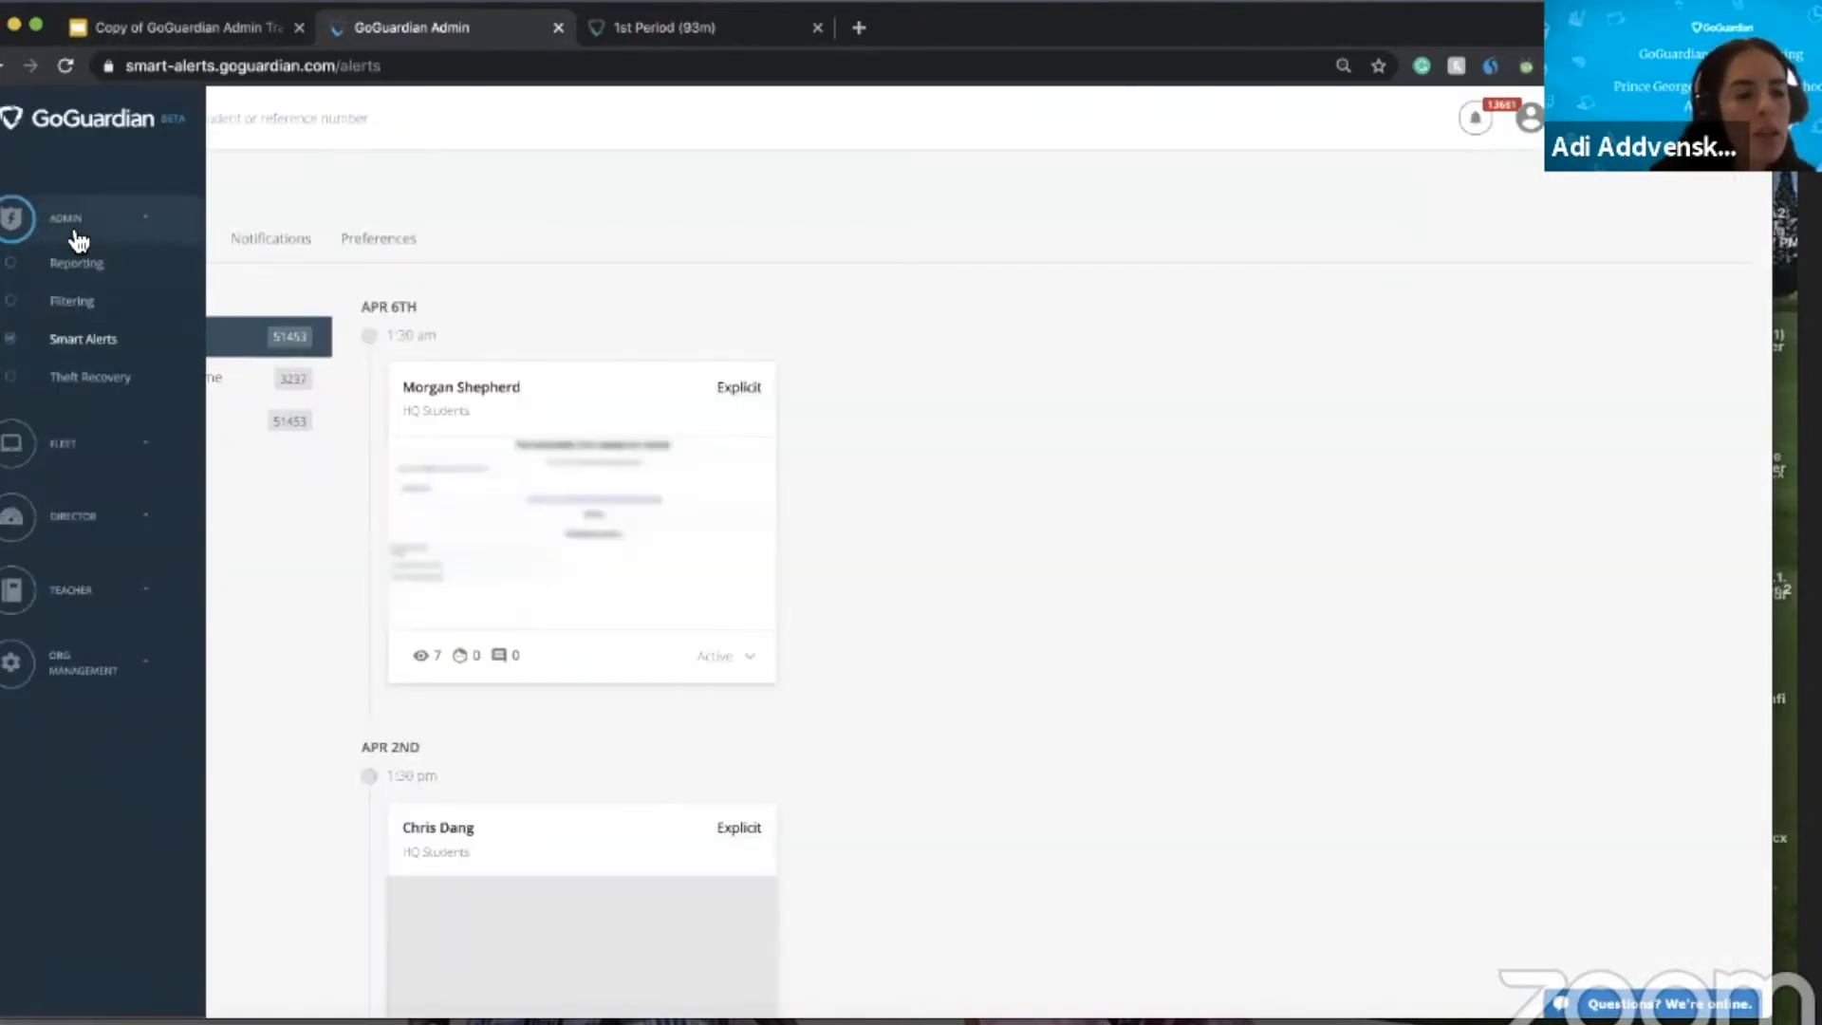
{"action": "left_click", "coordinate": [80, 303]}
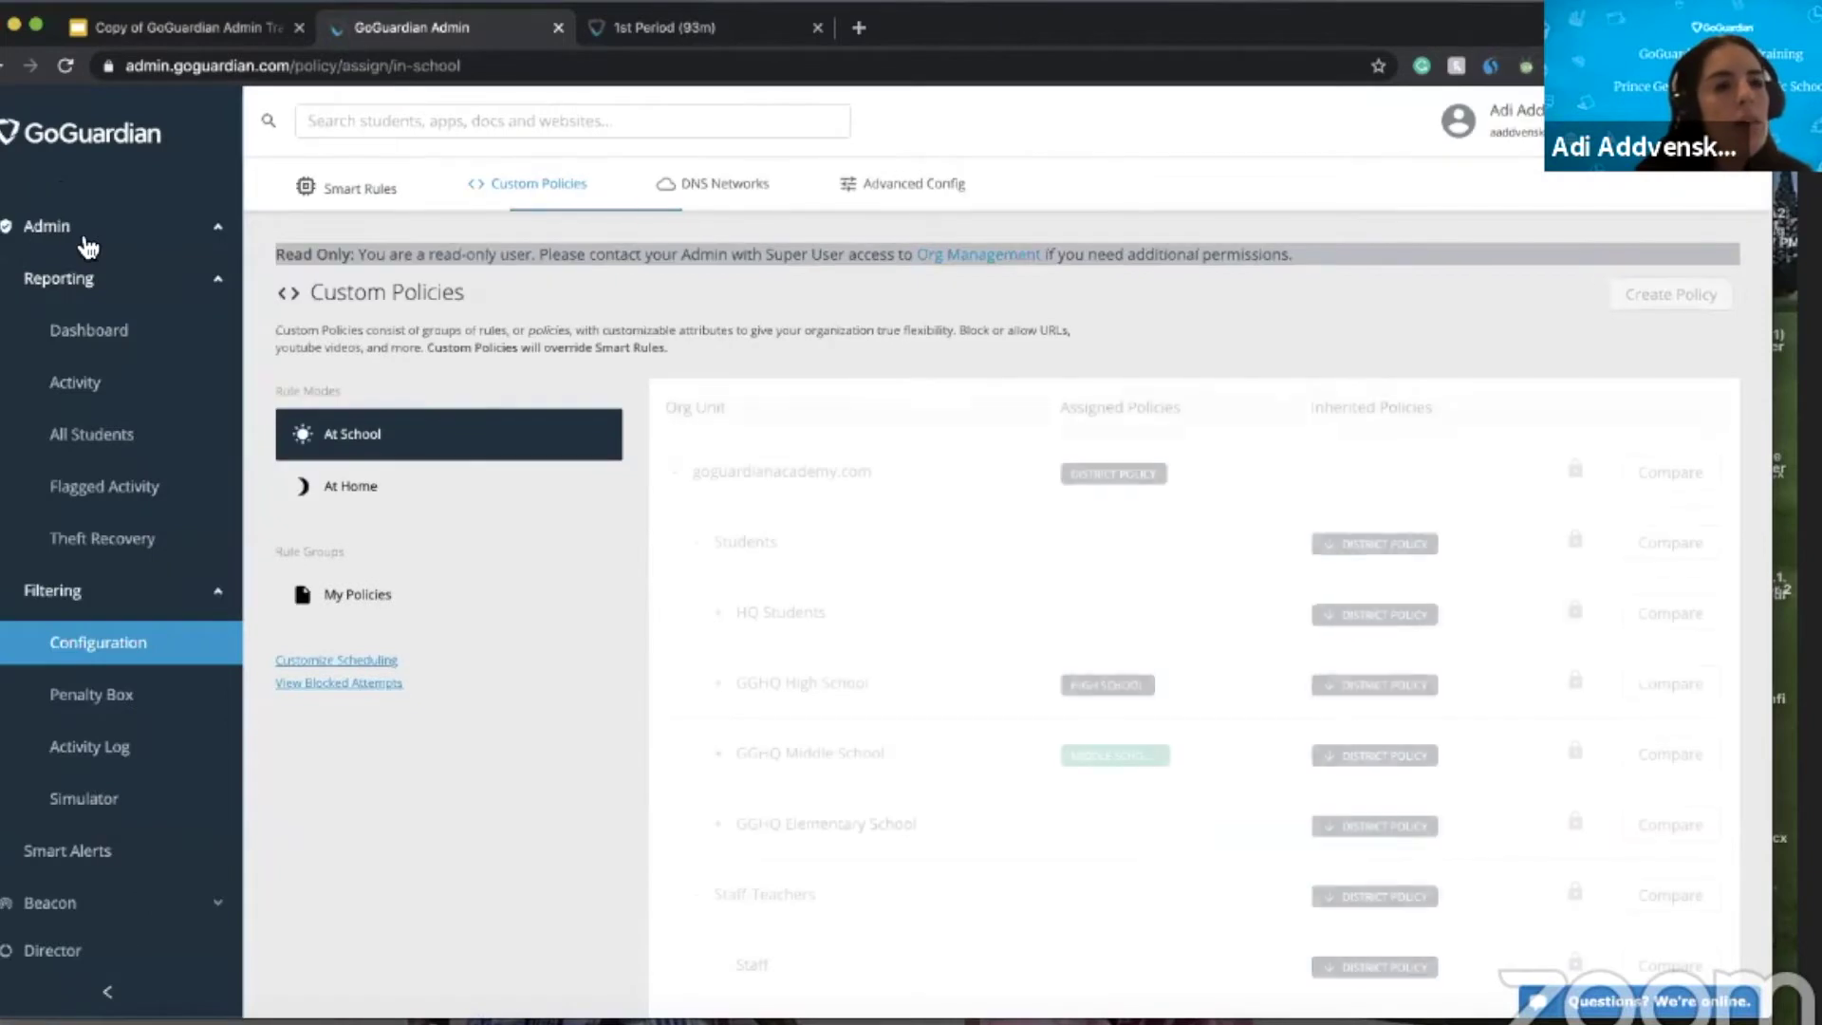
{"action": "left_click", "coordinate": [73, 278]}
{"action": "left_click", "coordinate": [76, 332]}
{"action": "left_click", "coordinate": [80, 280]}
{"action": "left_click", "coordinate": [87, 330]}
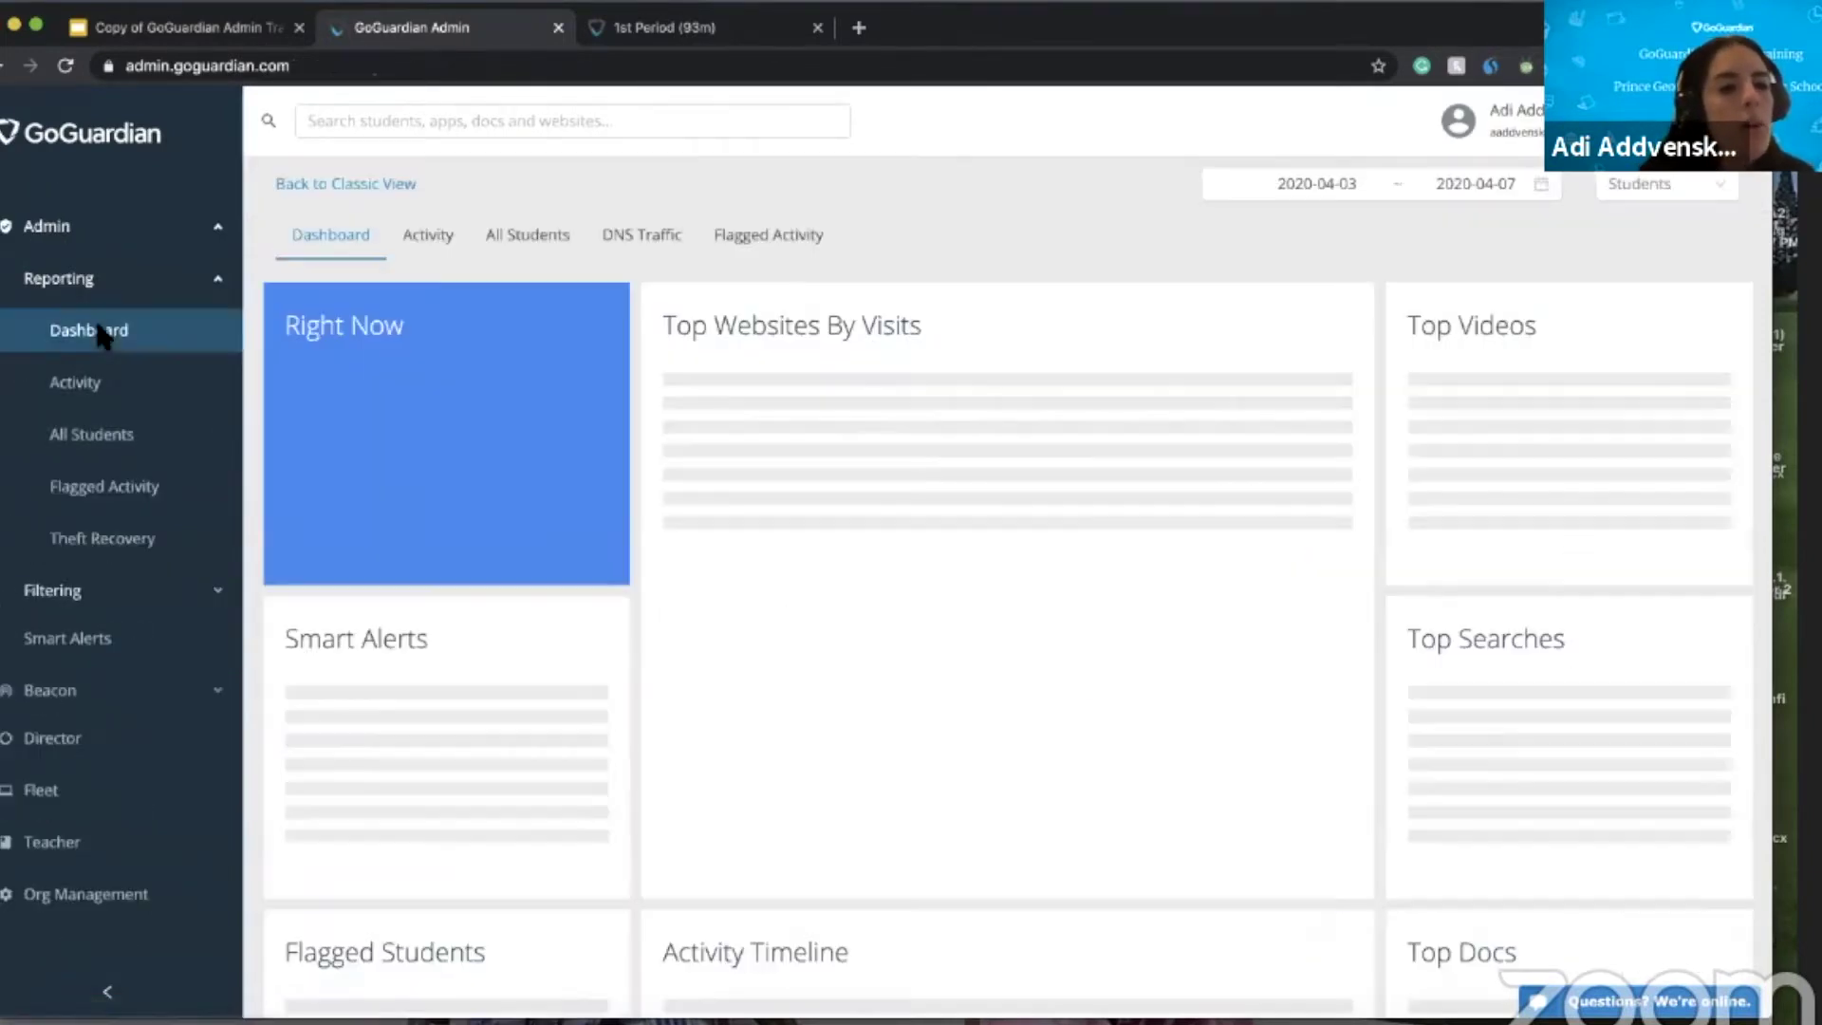
- Open the explicit smart alert from the dashboard again and examine the student's Behavior timeline before and after the flagged page
{"action": "scroll", "coordinate": [328, 698], "scroll_direction": "down", "scroll_amount": 2}
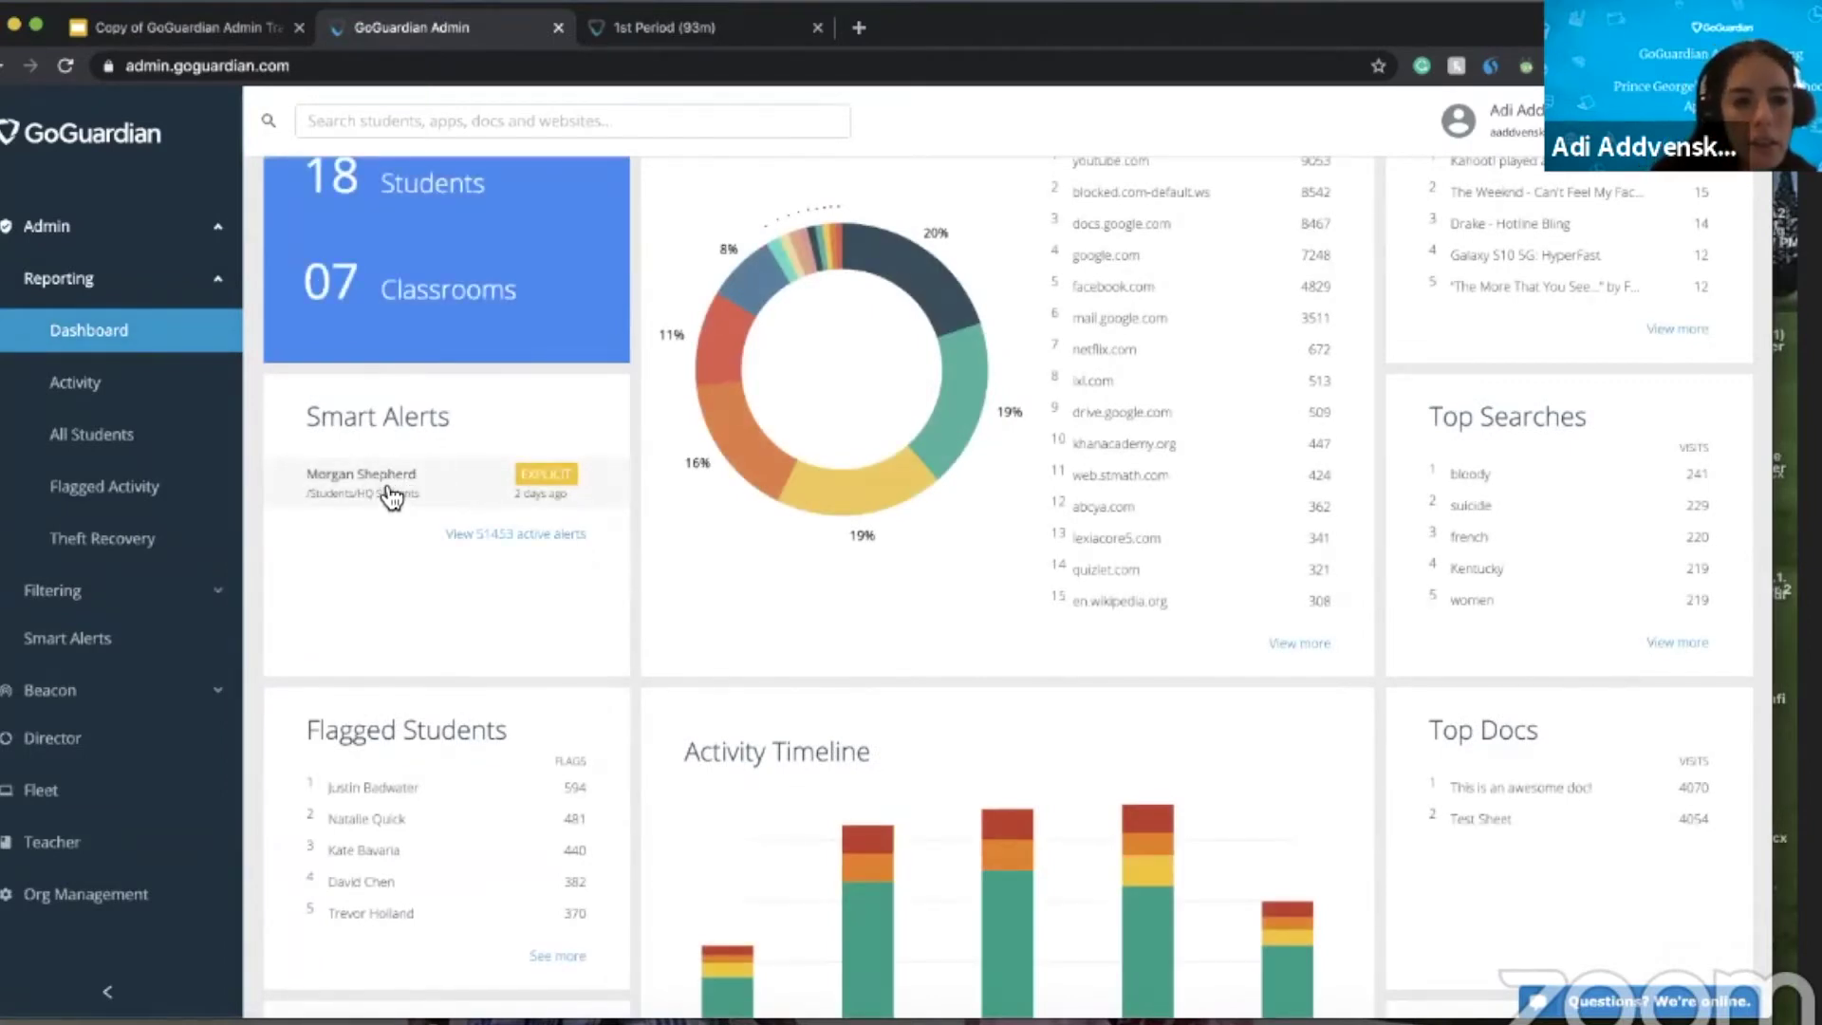
{"action": "left_click", "coordinate": [389, 492]}
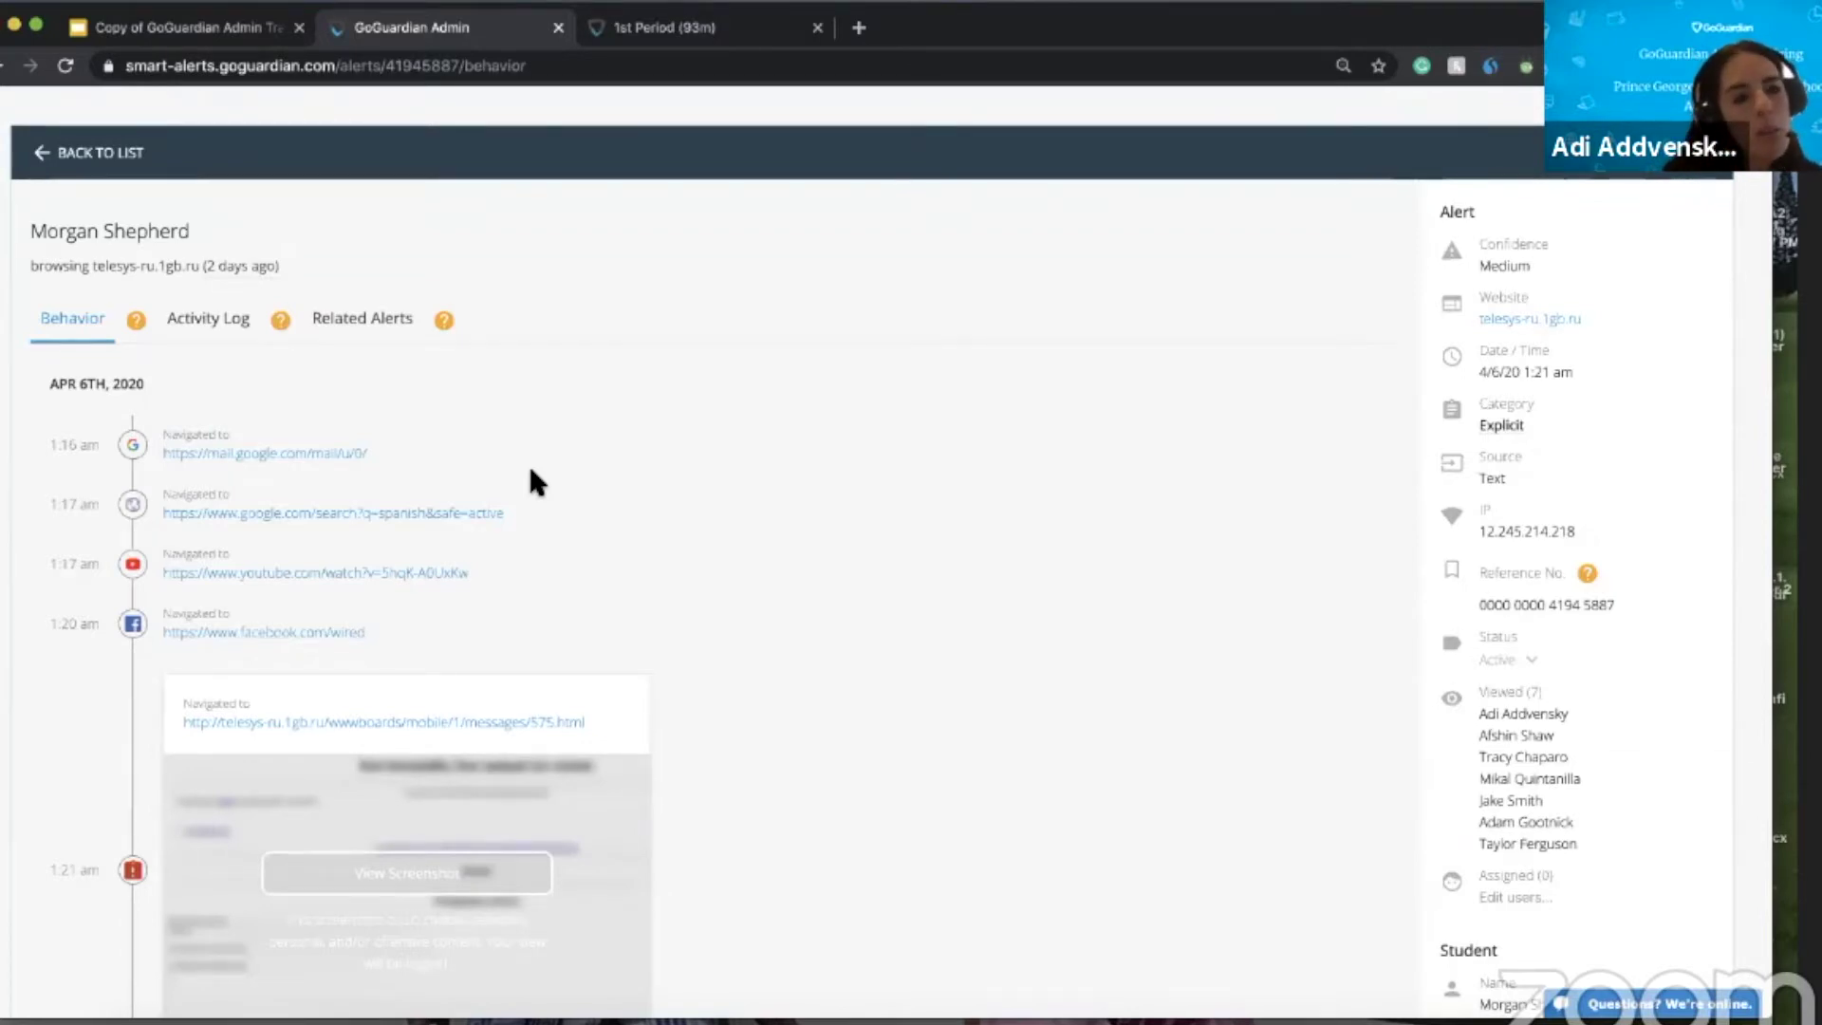
{"action": "mouse_move", "coordinate": [133, 313]}
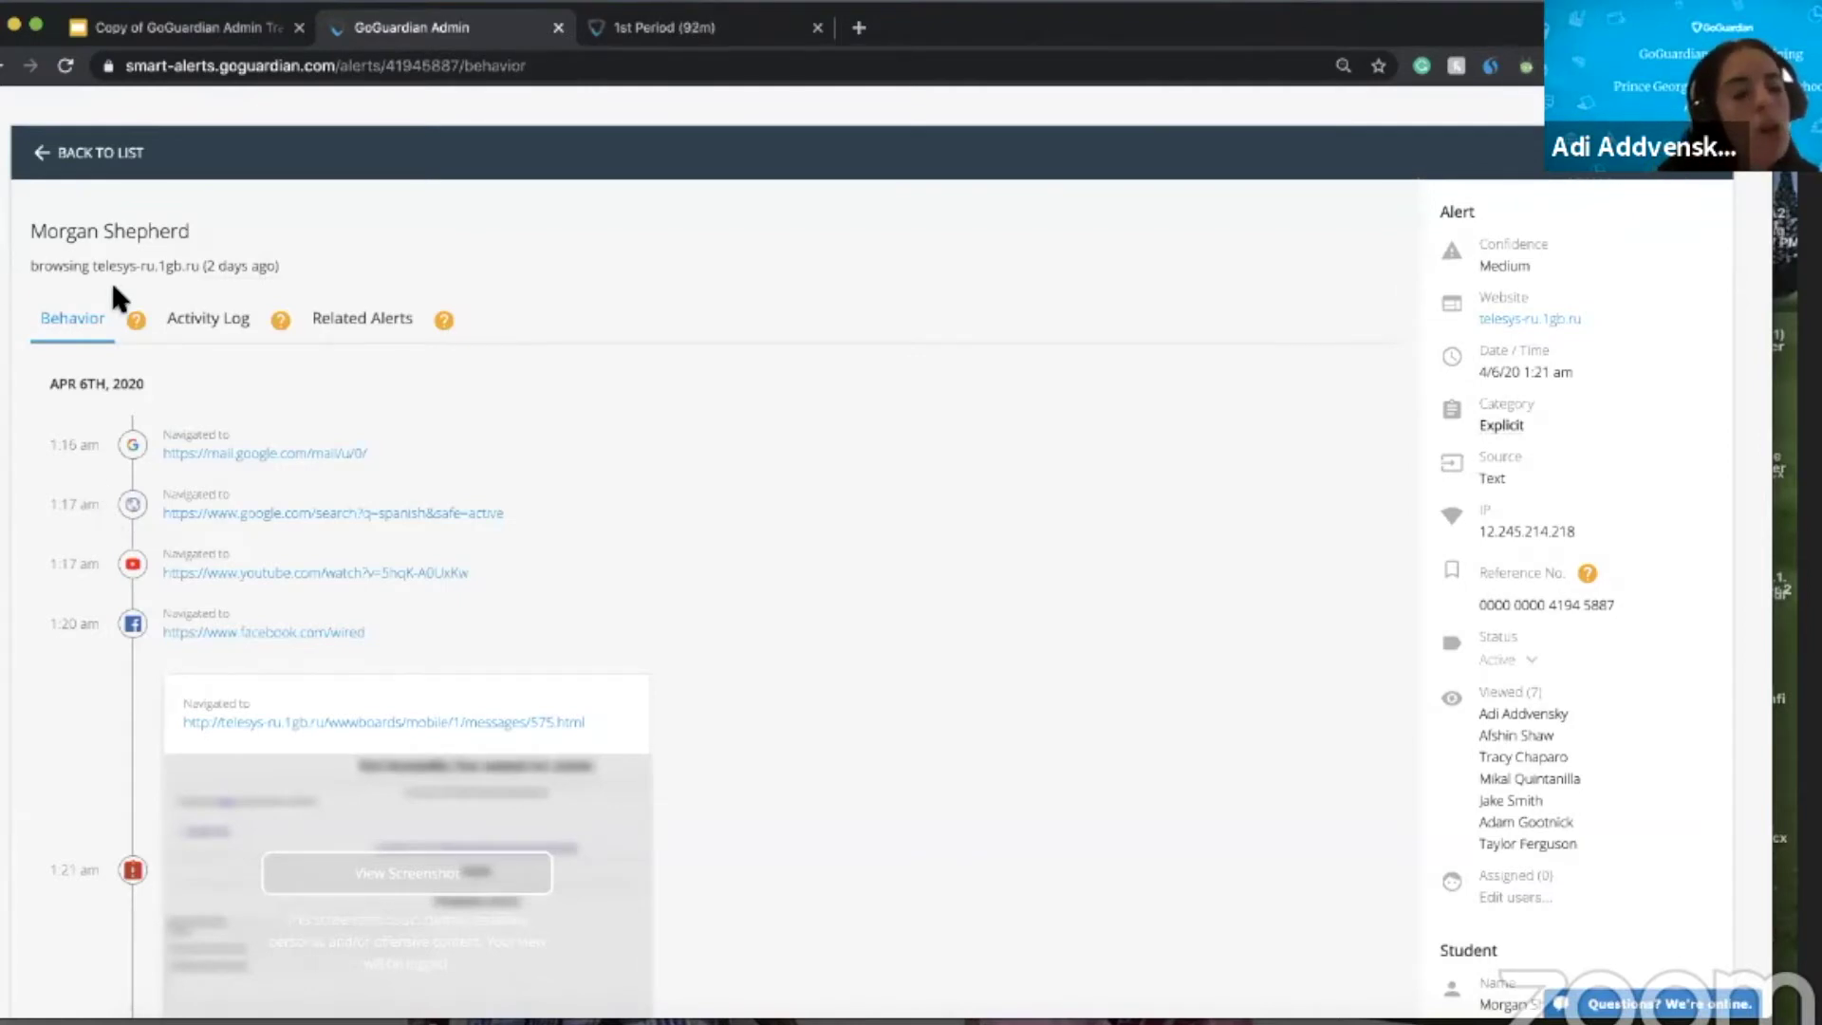
{"action": "scroll", "coordinate": [419, 520], "scroll_direction": "down", "scroll_amount": 1}
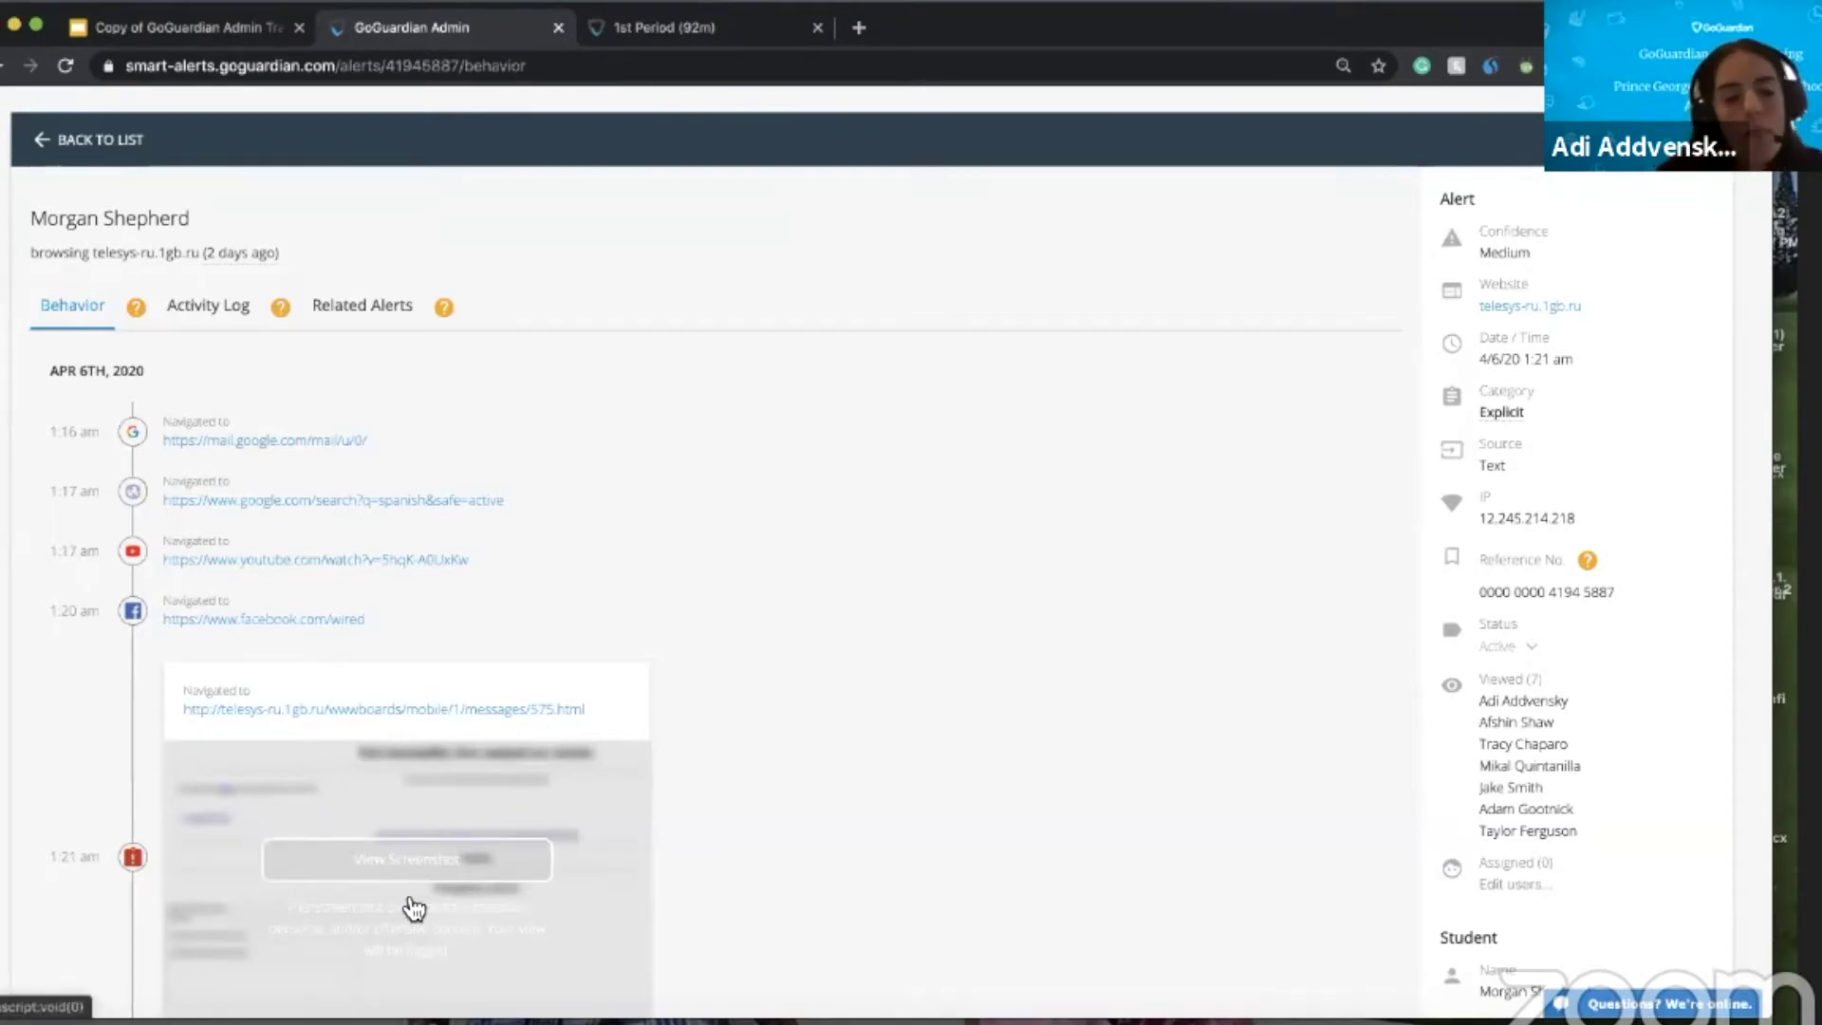
{"action": "scroll", "coordinate": [414, 908], "scroll_direction": "down", "scroll_amount": 3}
{"action": "scroll", "coordinate": [411, 907], "scroll_direction": "up", "scroll_amount": 1}
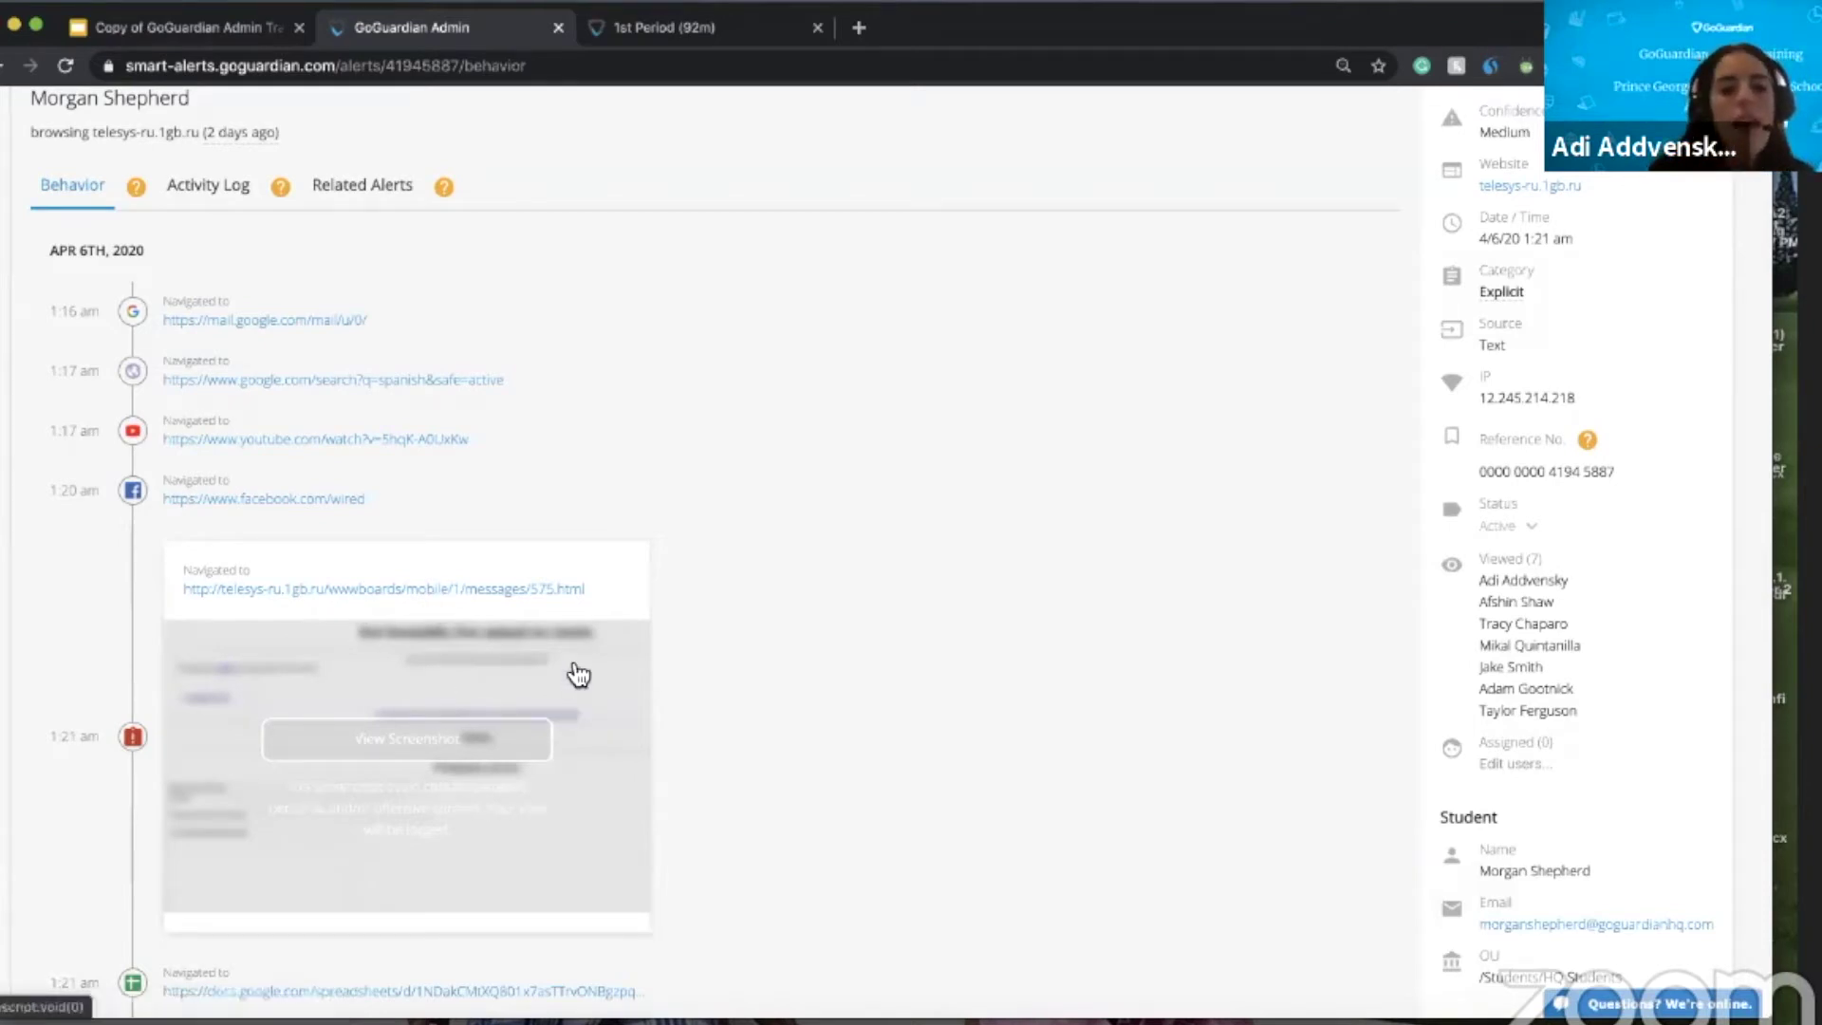
{"action": "scroll", "coordinate": [444, 728], "scroll_direction": "down", "scroll_amount": 5}
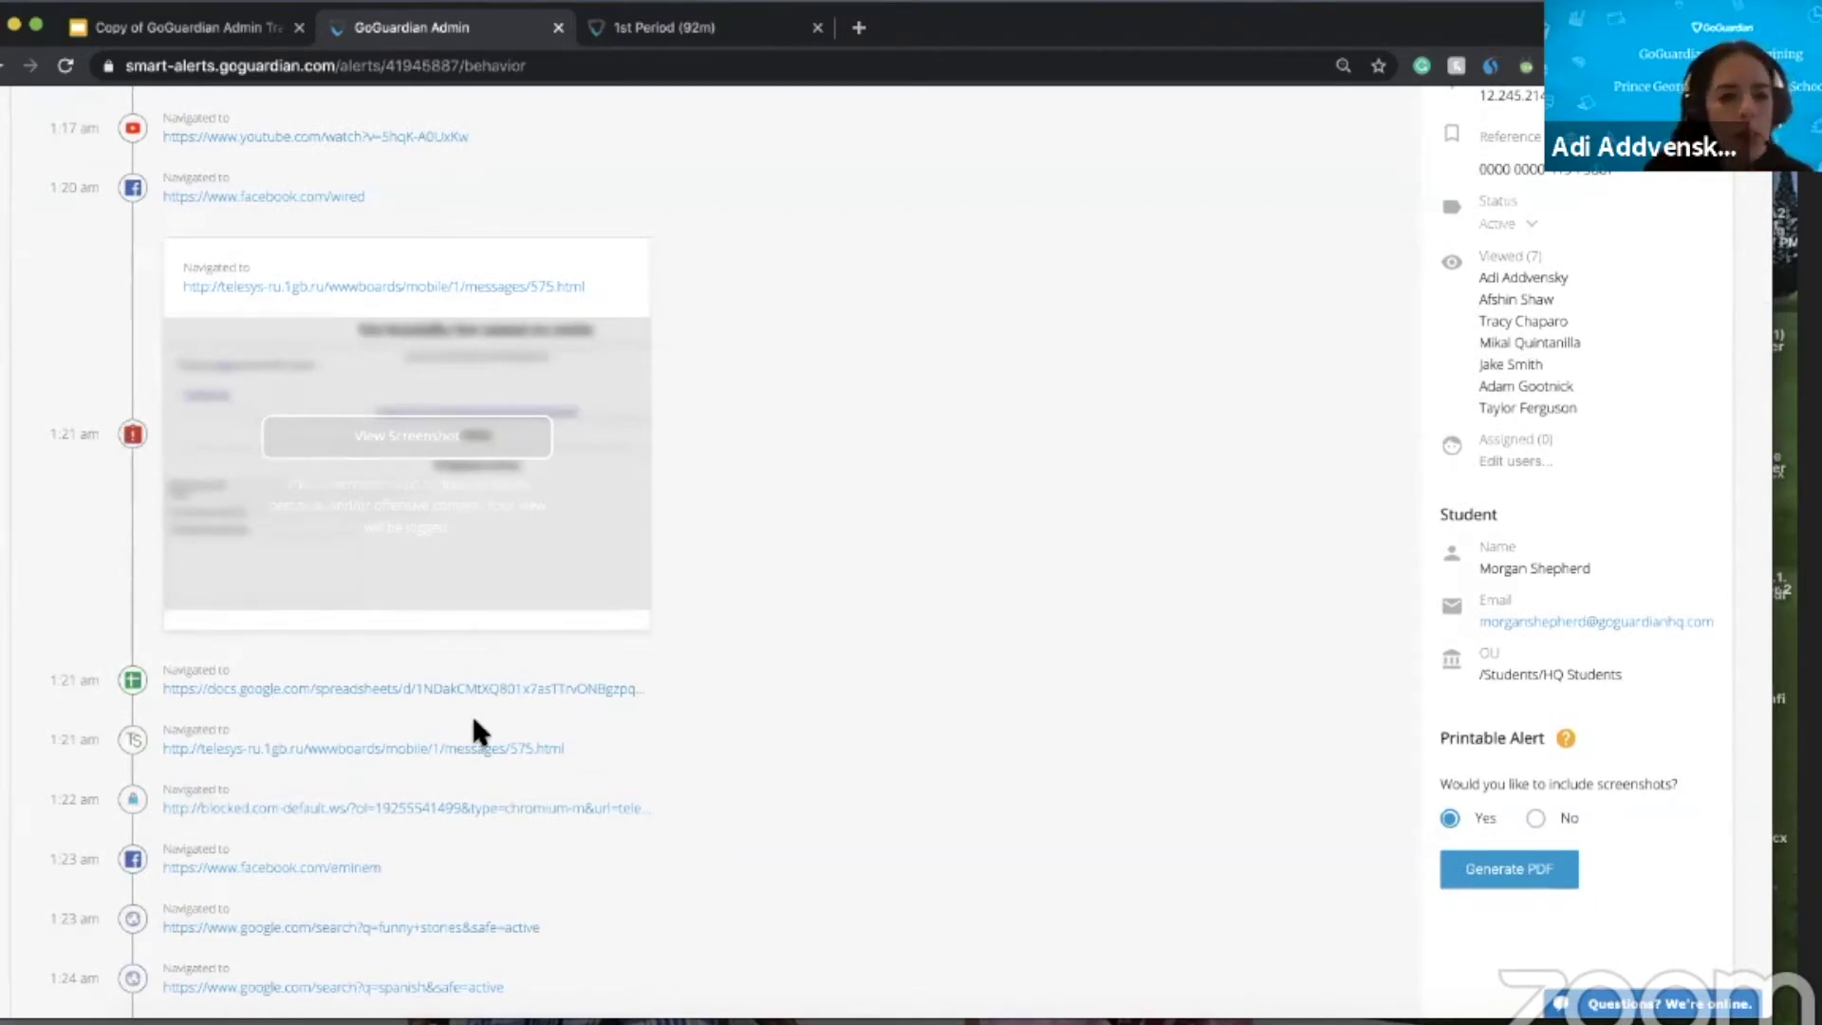
{"action": "scroll", "coordinate": [390, 754], "scroll_direction": "down", "scroll_amount": 2}
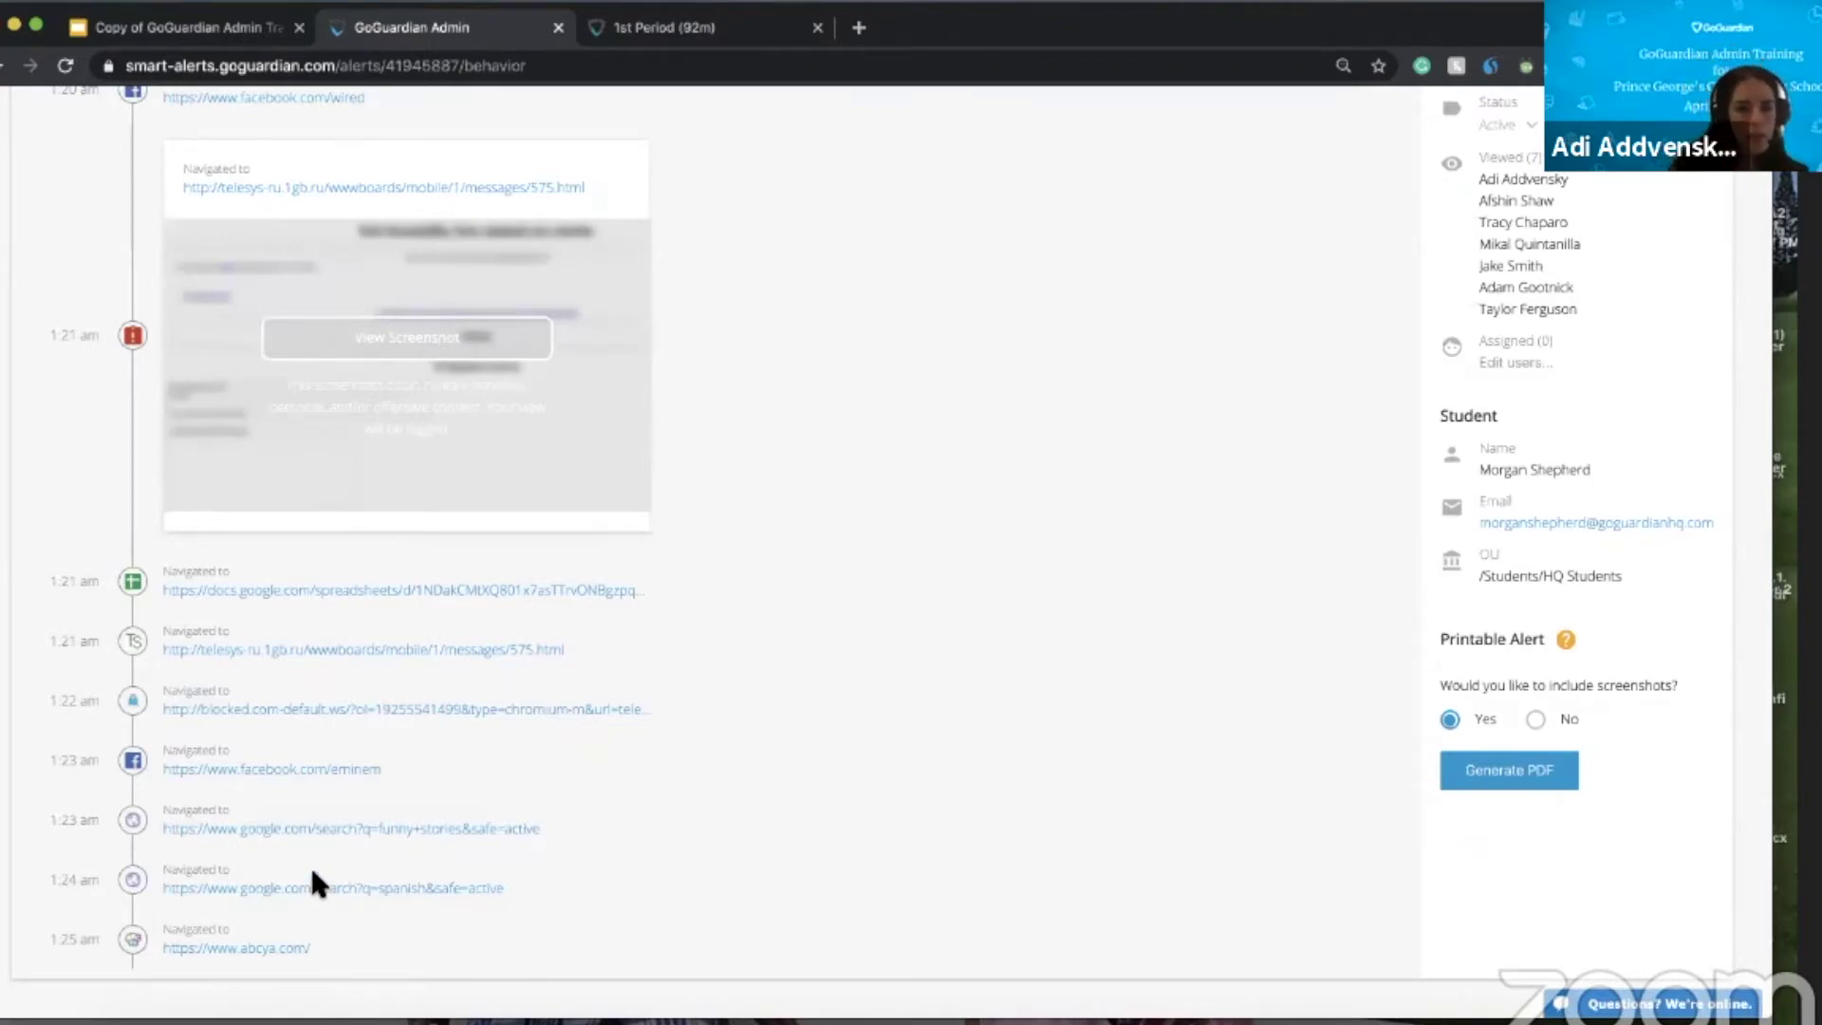
{"action": "scroll", "coordinate": [310, 854], "scroll_direction": "up", "scroll_amount": 6}
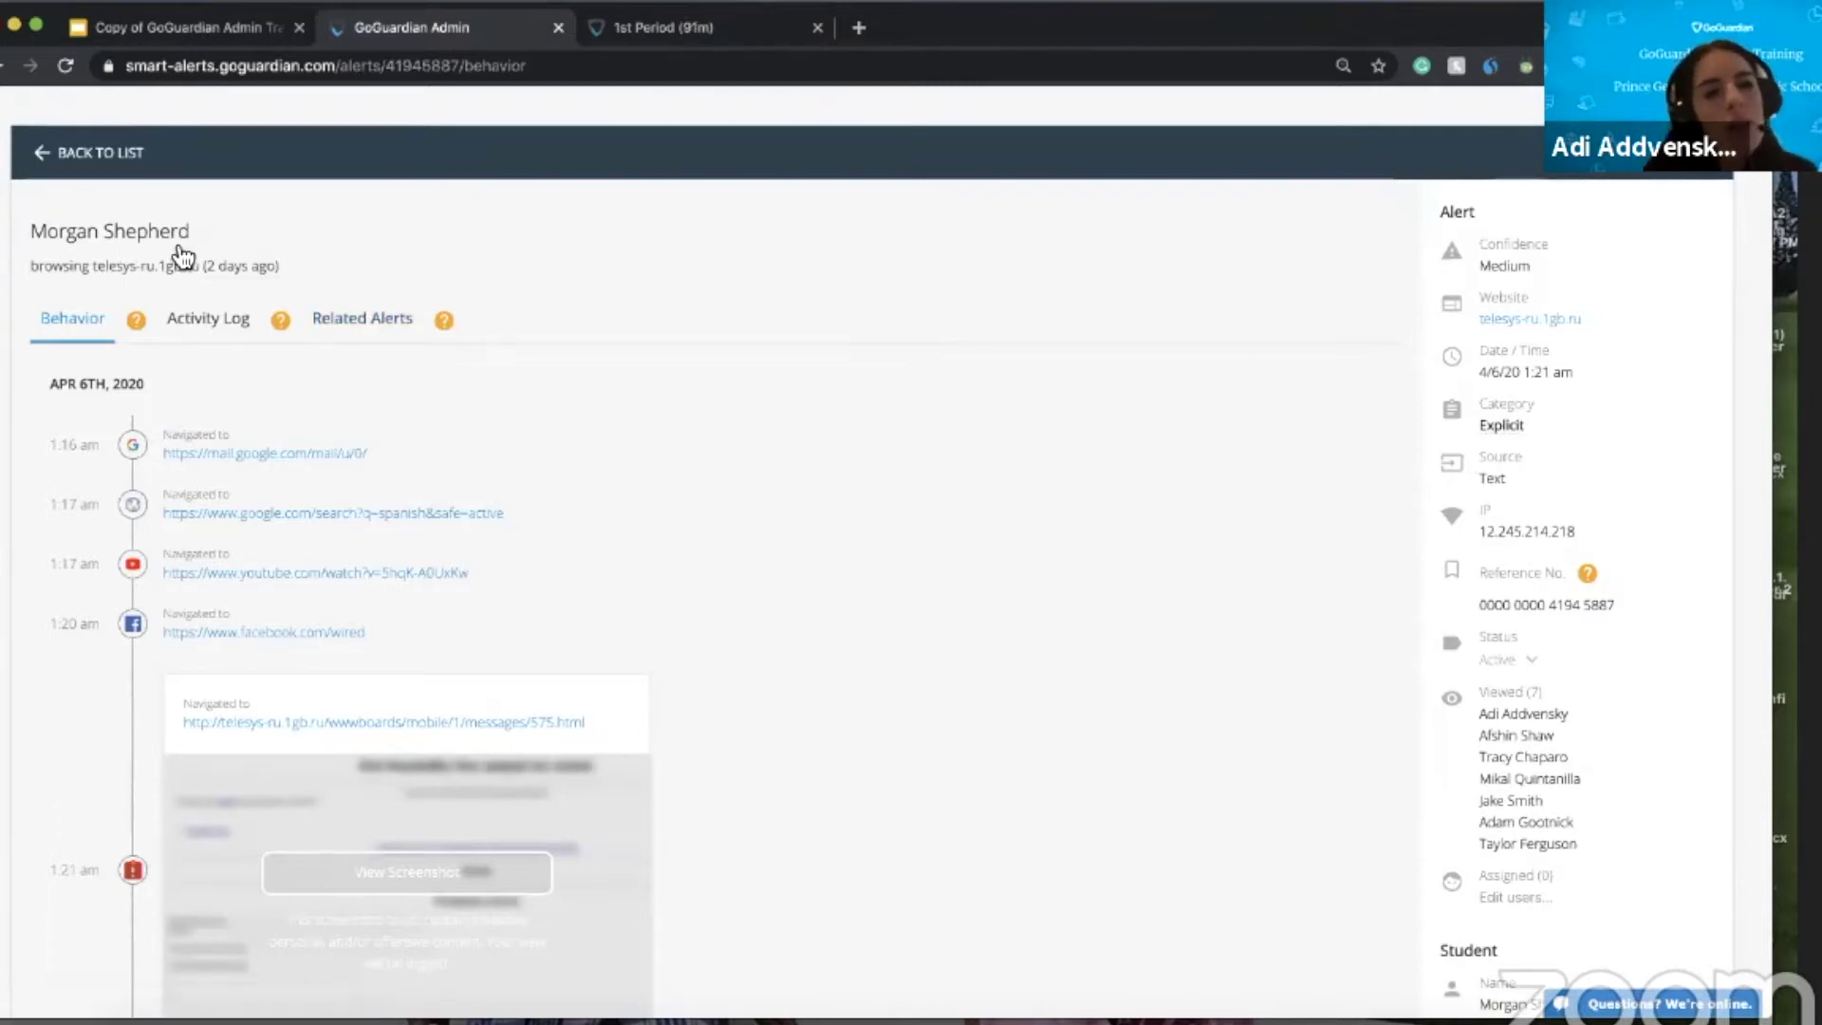
- Show the alert's Related Alerts and examine the student's past alerts in the same category back to February 4th
{"action": "left_click", "coordinate": [351, 328]}
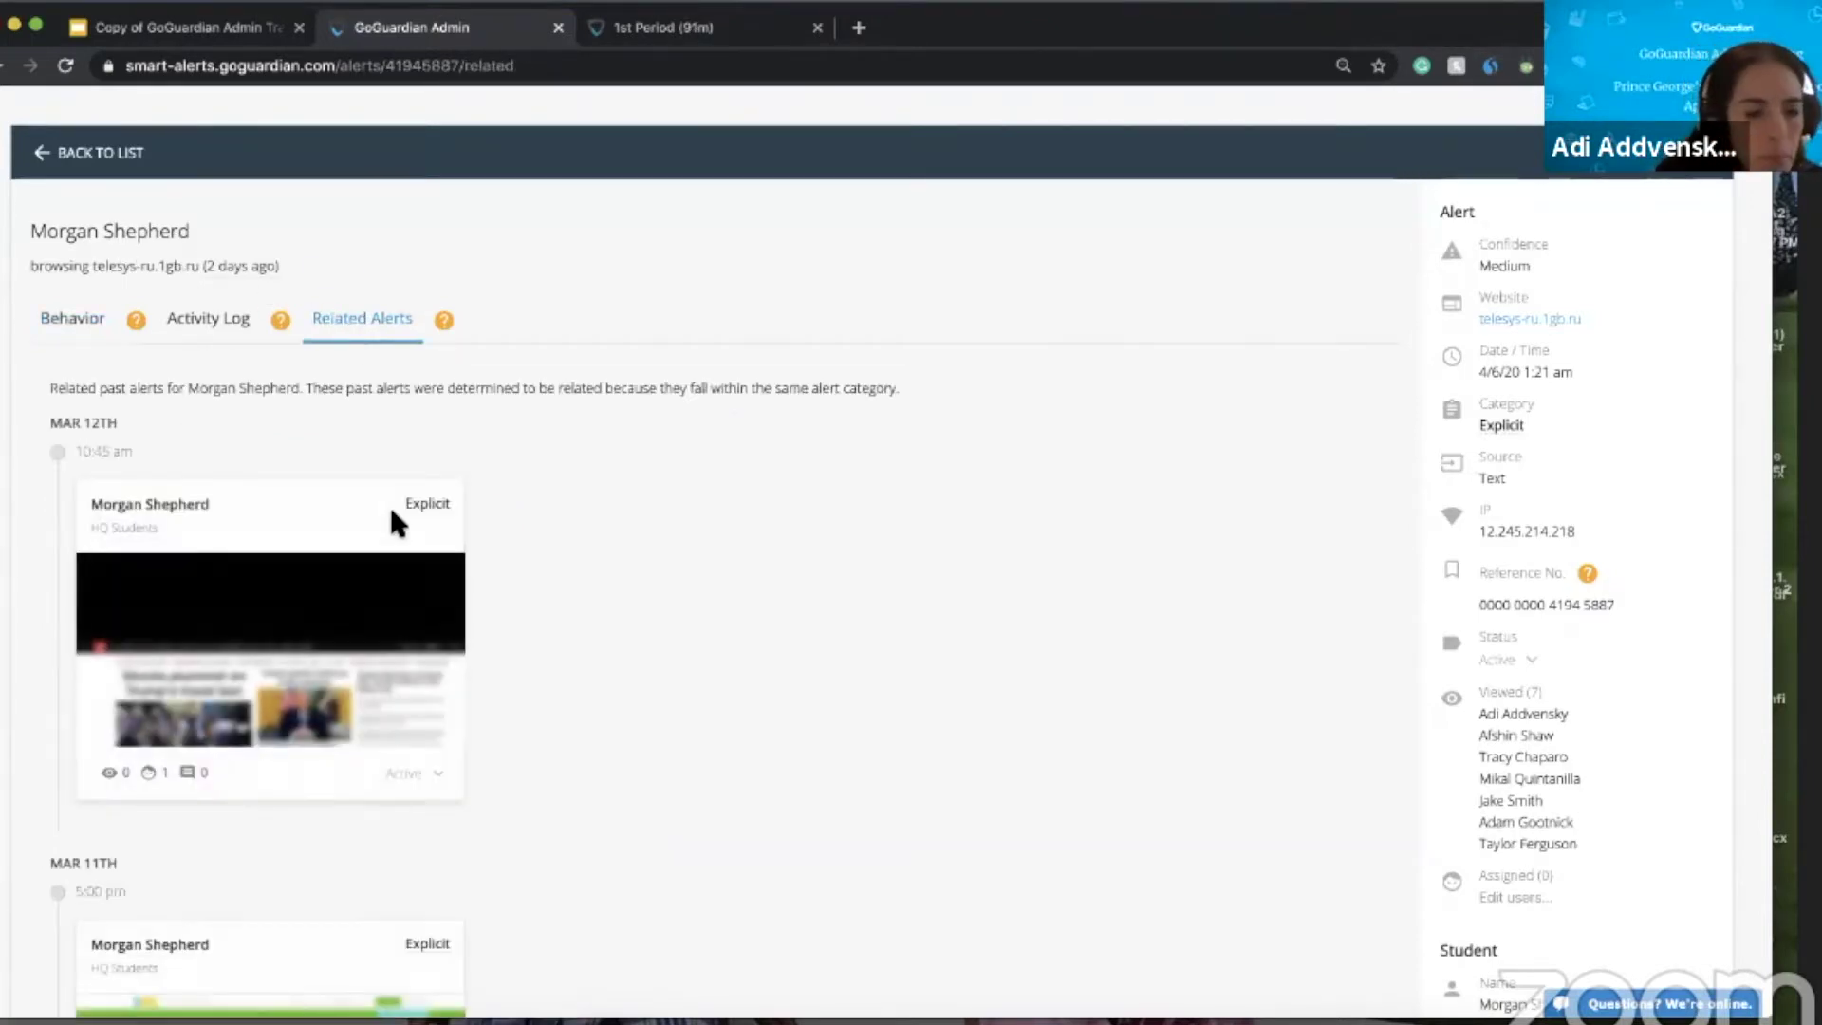
{"action": "scroll", "coordinate": [396, 522], "scroll_direction": "down", "scroll_amount": 5}
{"action": "scroll", "coordinate": [401, 525], "scroll_direction": "down", "scroll_amount": 7}
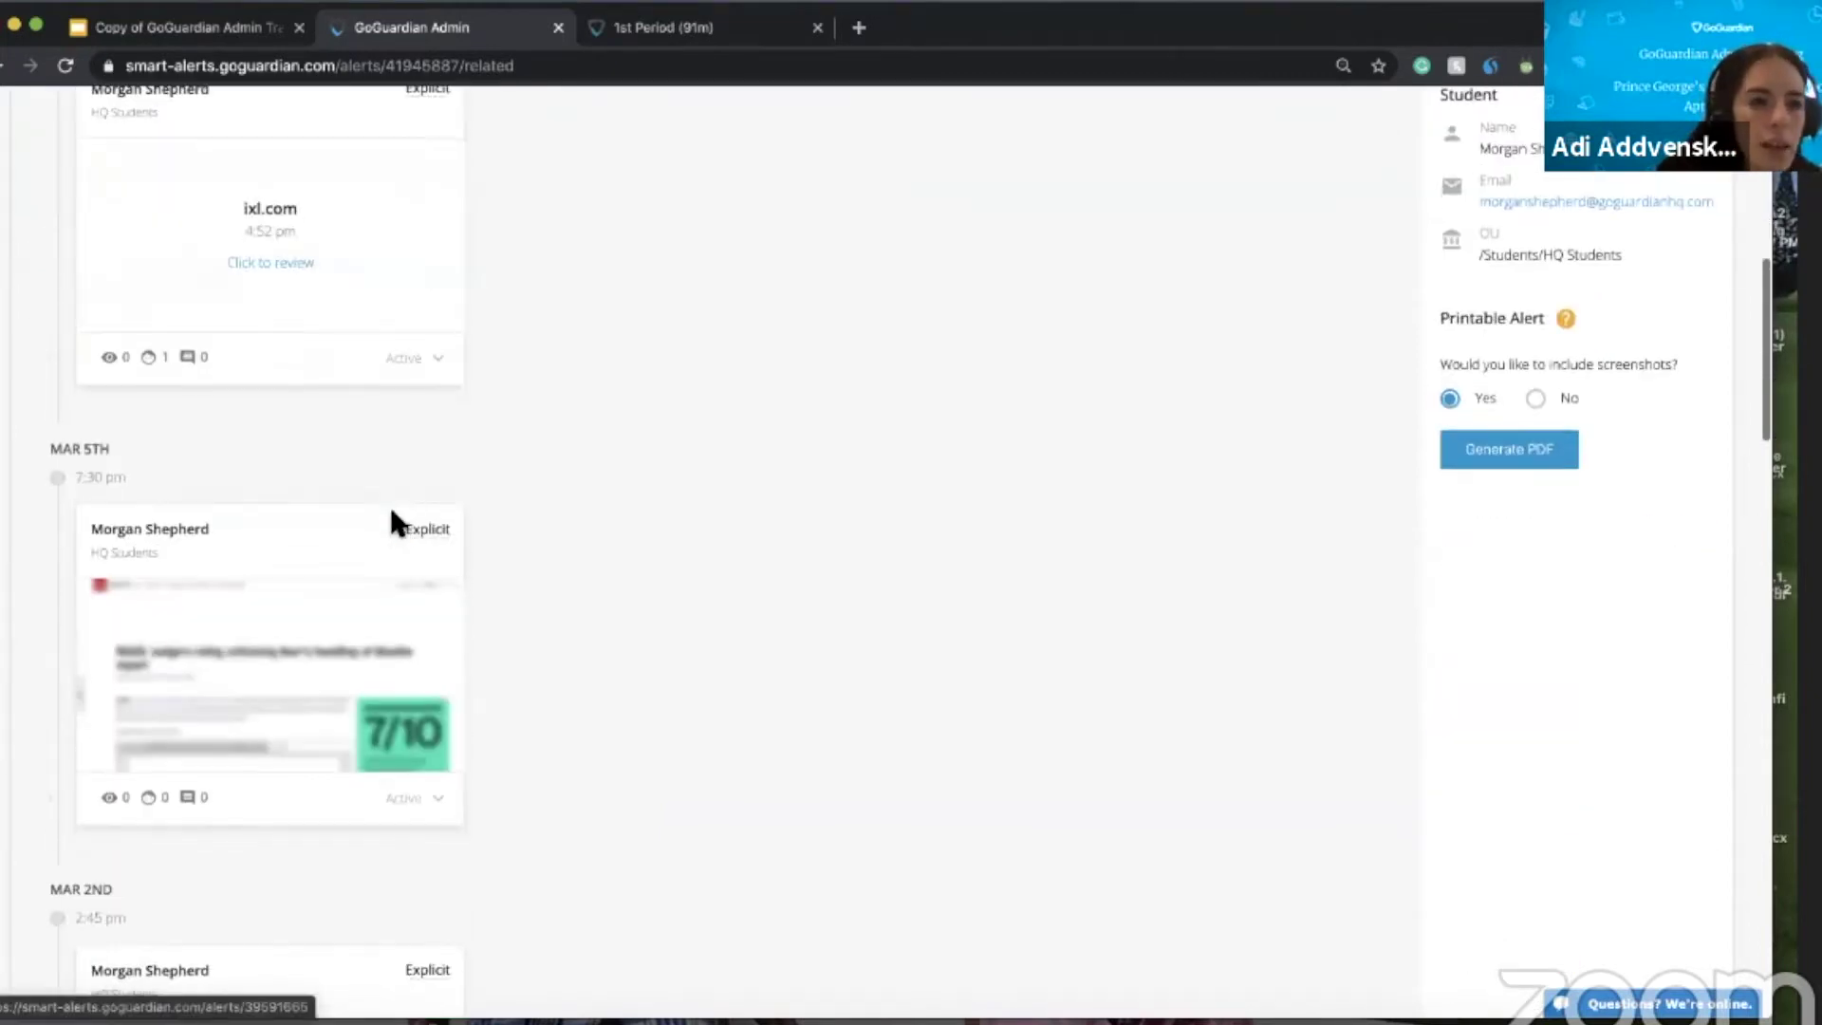
{"action": "scroll", "coordinate": [397, 524], "scroll_direction": "down", "scroll_amount": 9}
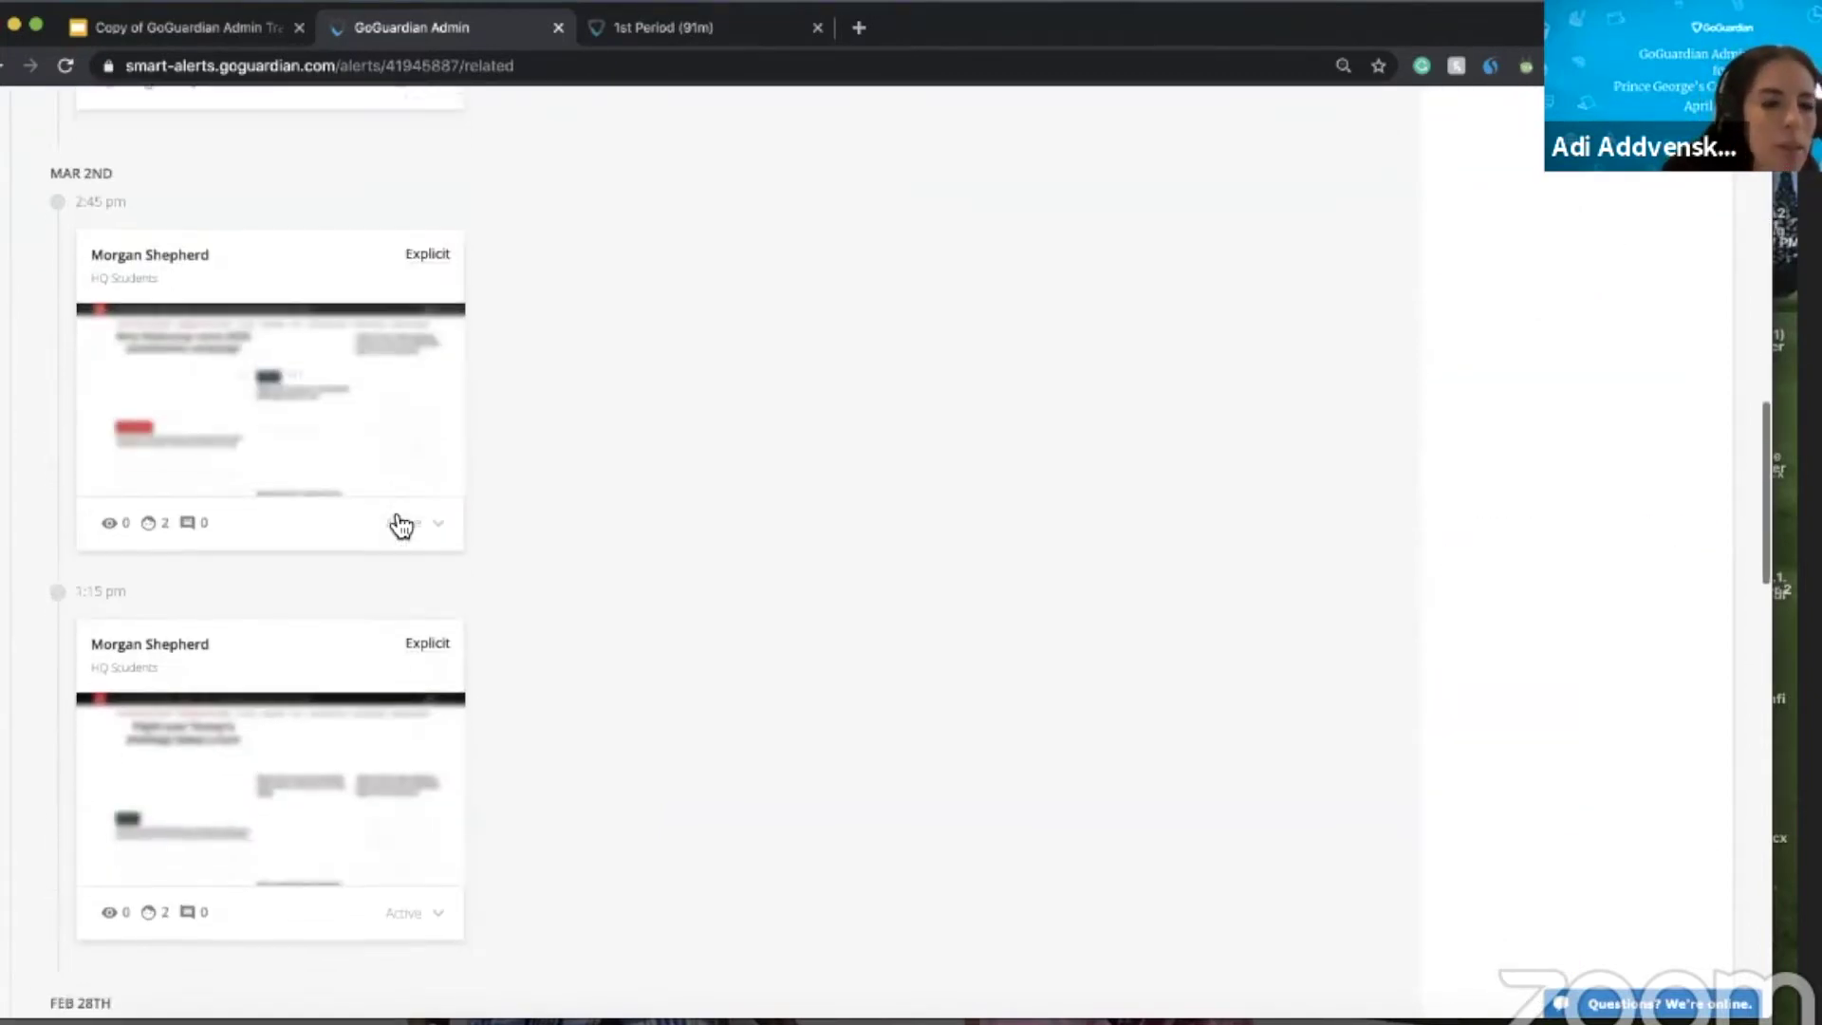
{"action": "scroll", "coordinate": [396, 524], "scroll_direction": "down", "scroll_amount": 8}
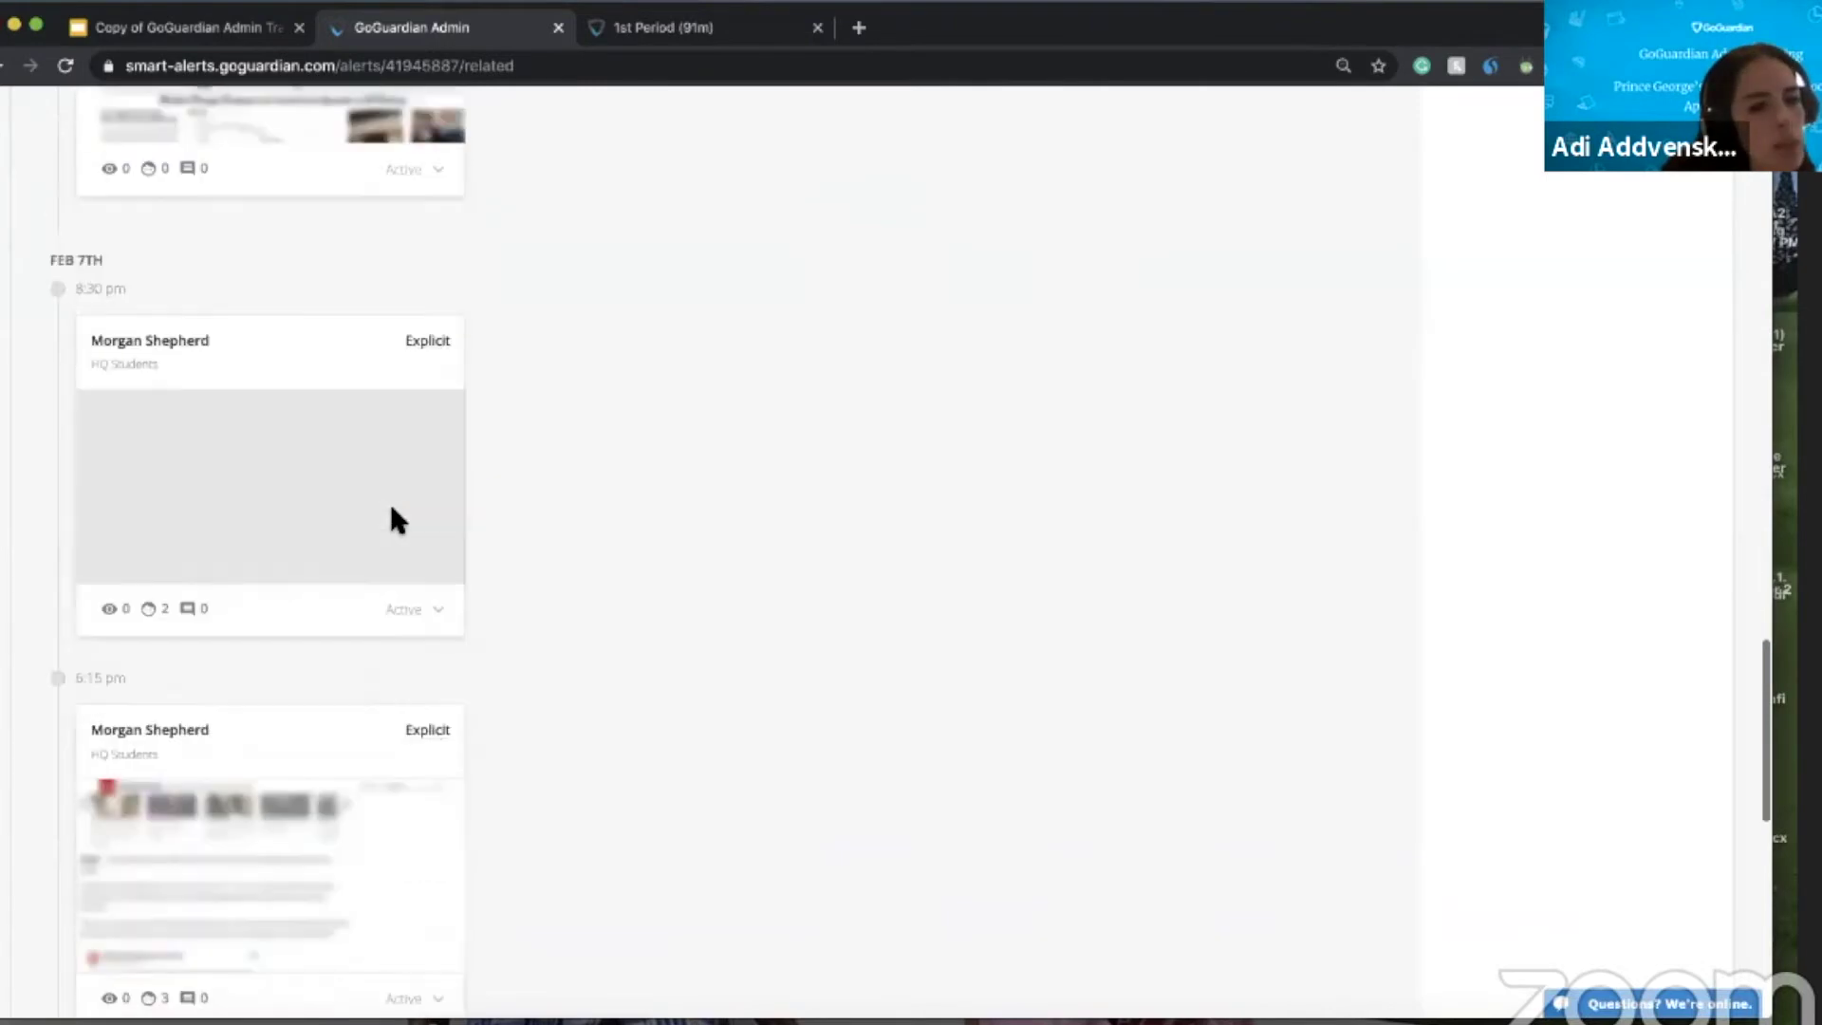
{"action": "scroll", "coordinate": [396, 519], "scroll_direction": "down", "scroll_amount": 3}
{"action": "scroll", "coordinate": [397, 520], "scroll_direction": "up", "scroll_amount": 2}
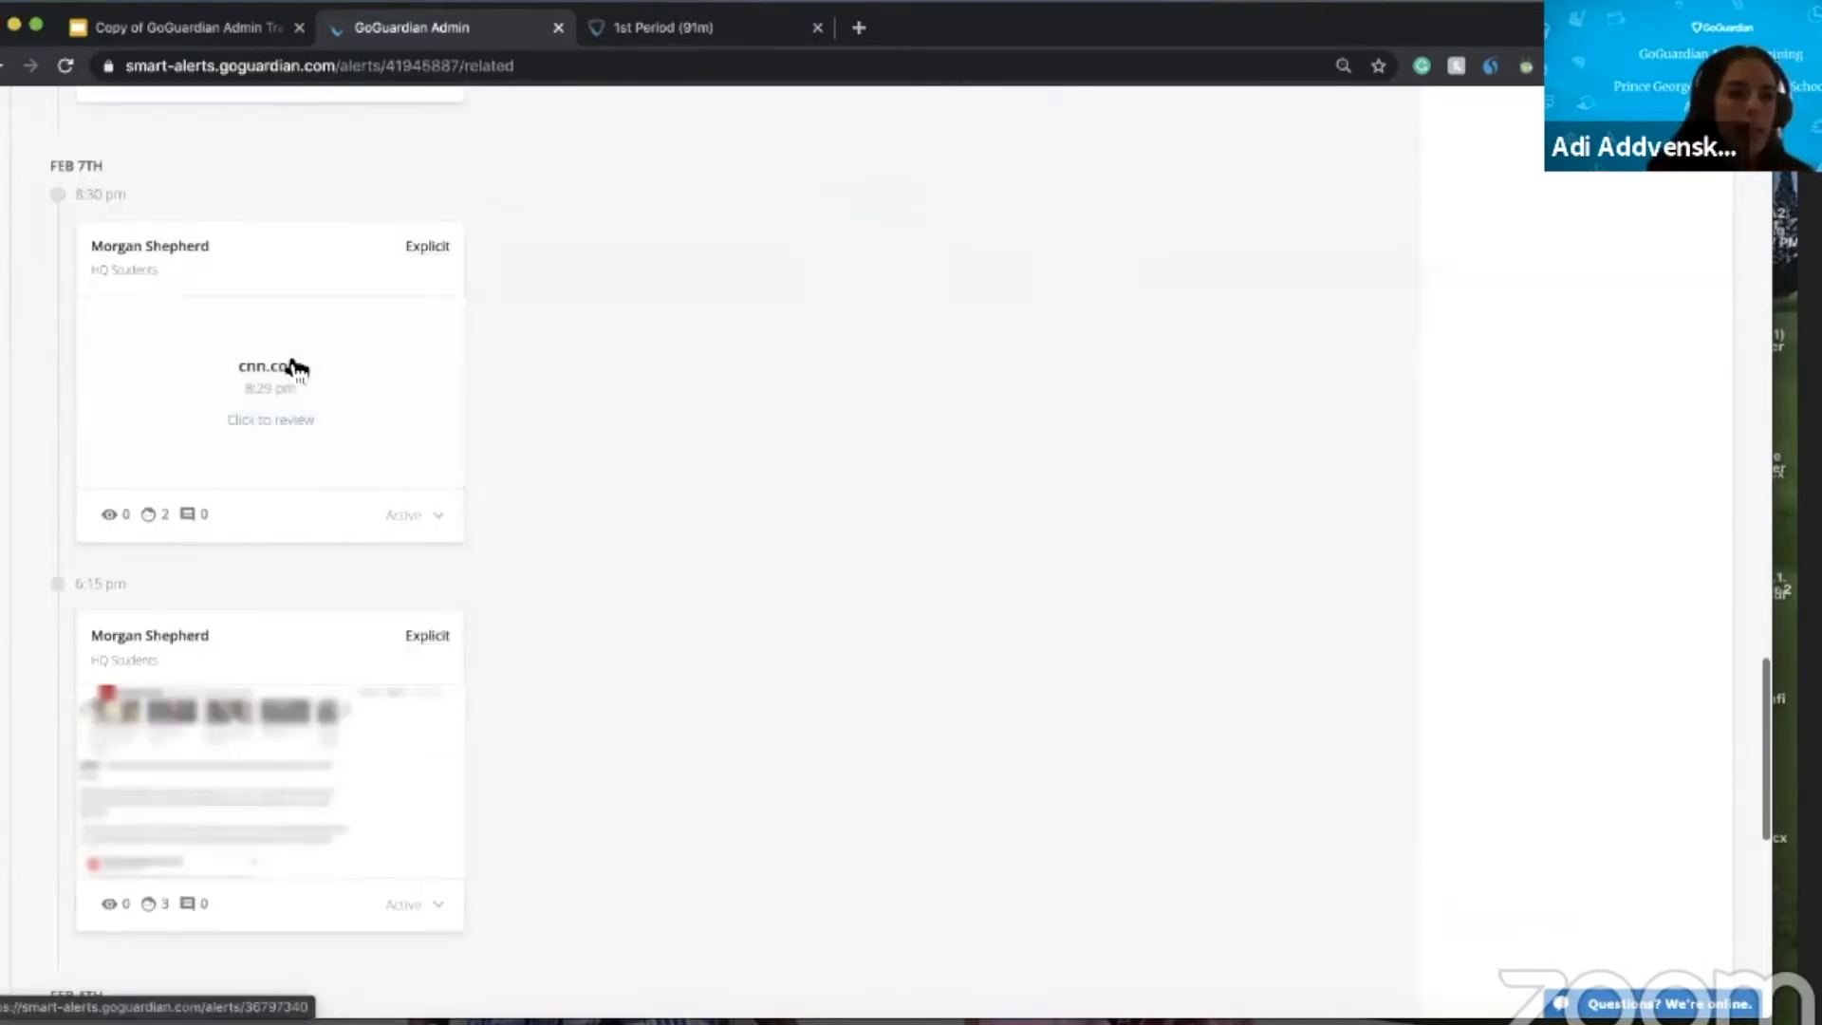
{"action": "scroll", "coordinate": [515, 259], "scroll_direction": "down", "scroll_amount": 9}
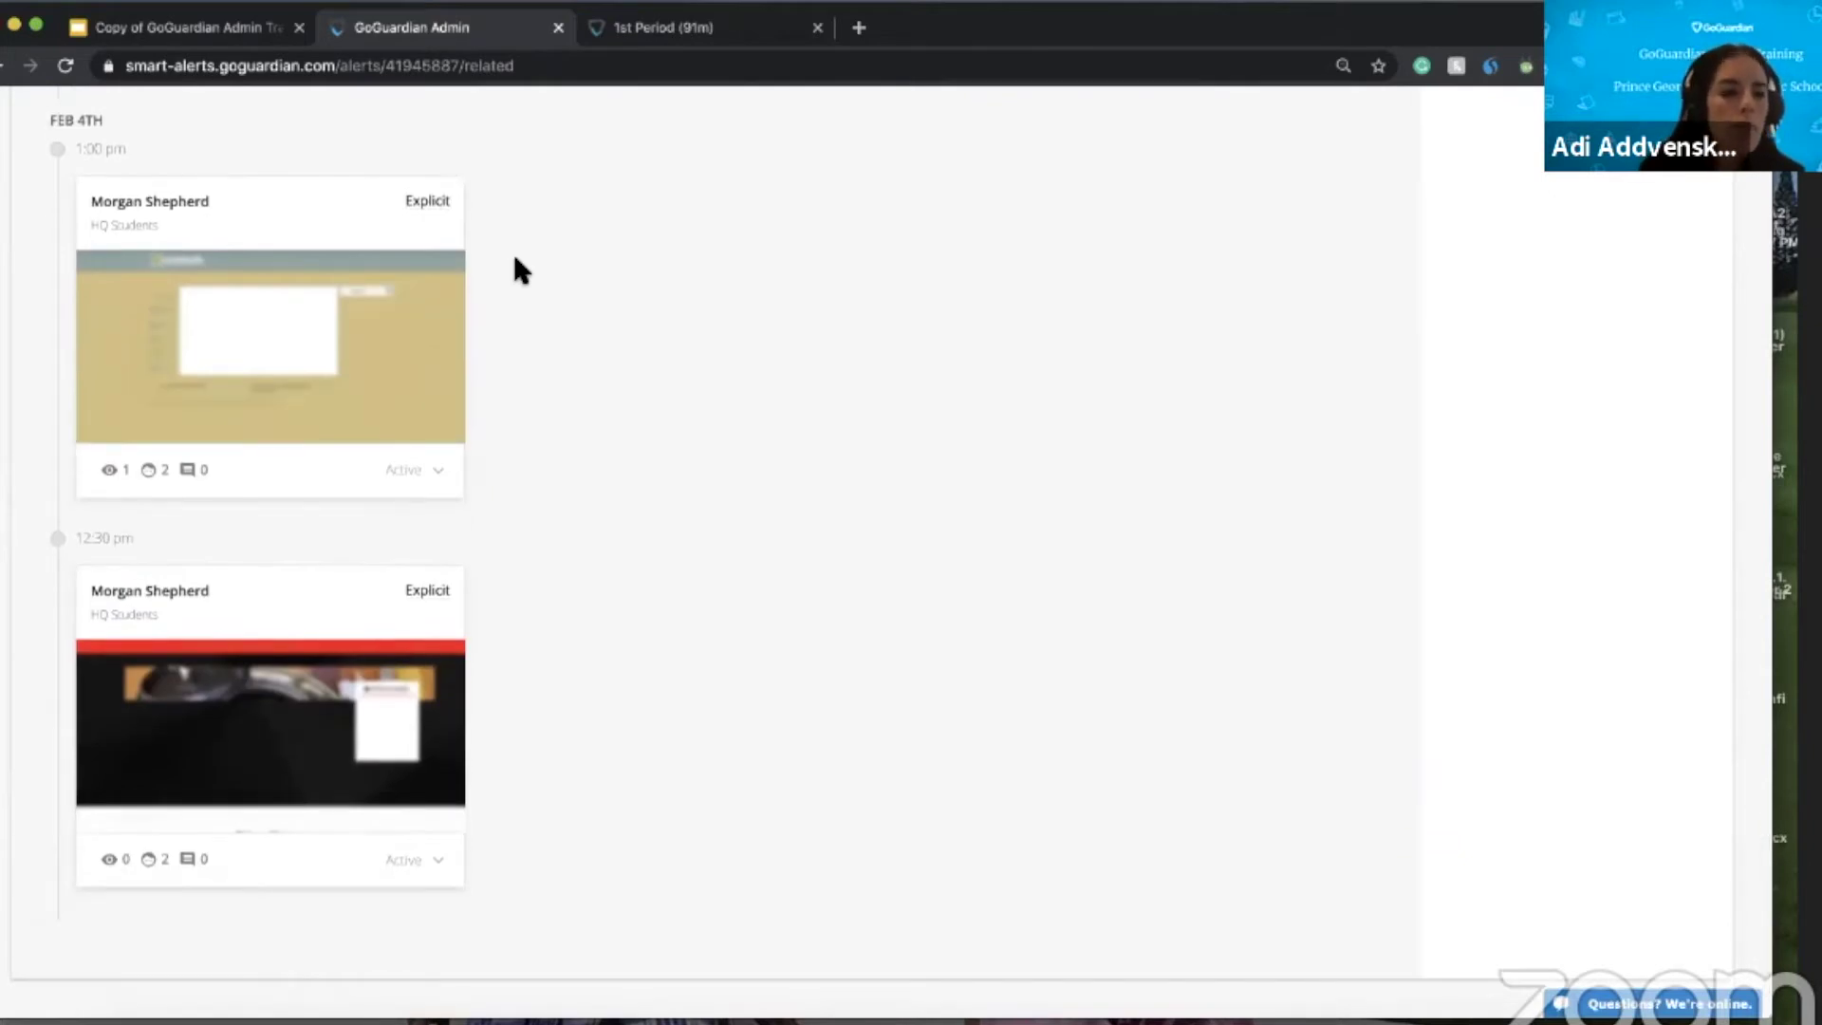
{"action": "scroll", "coordinate": [514, 261], "scroll_direction": "down", "scroll_amount": 10}
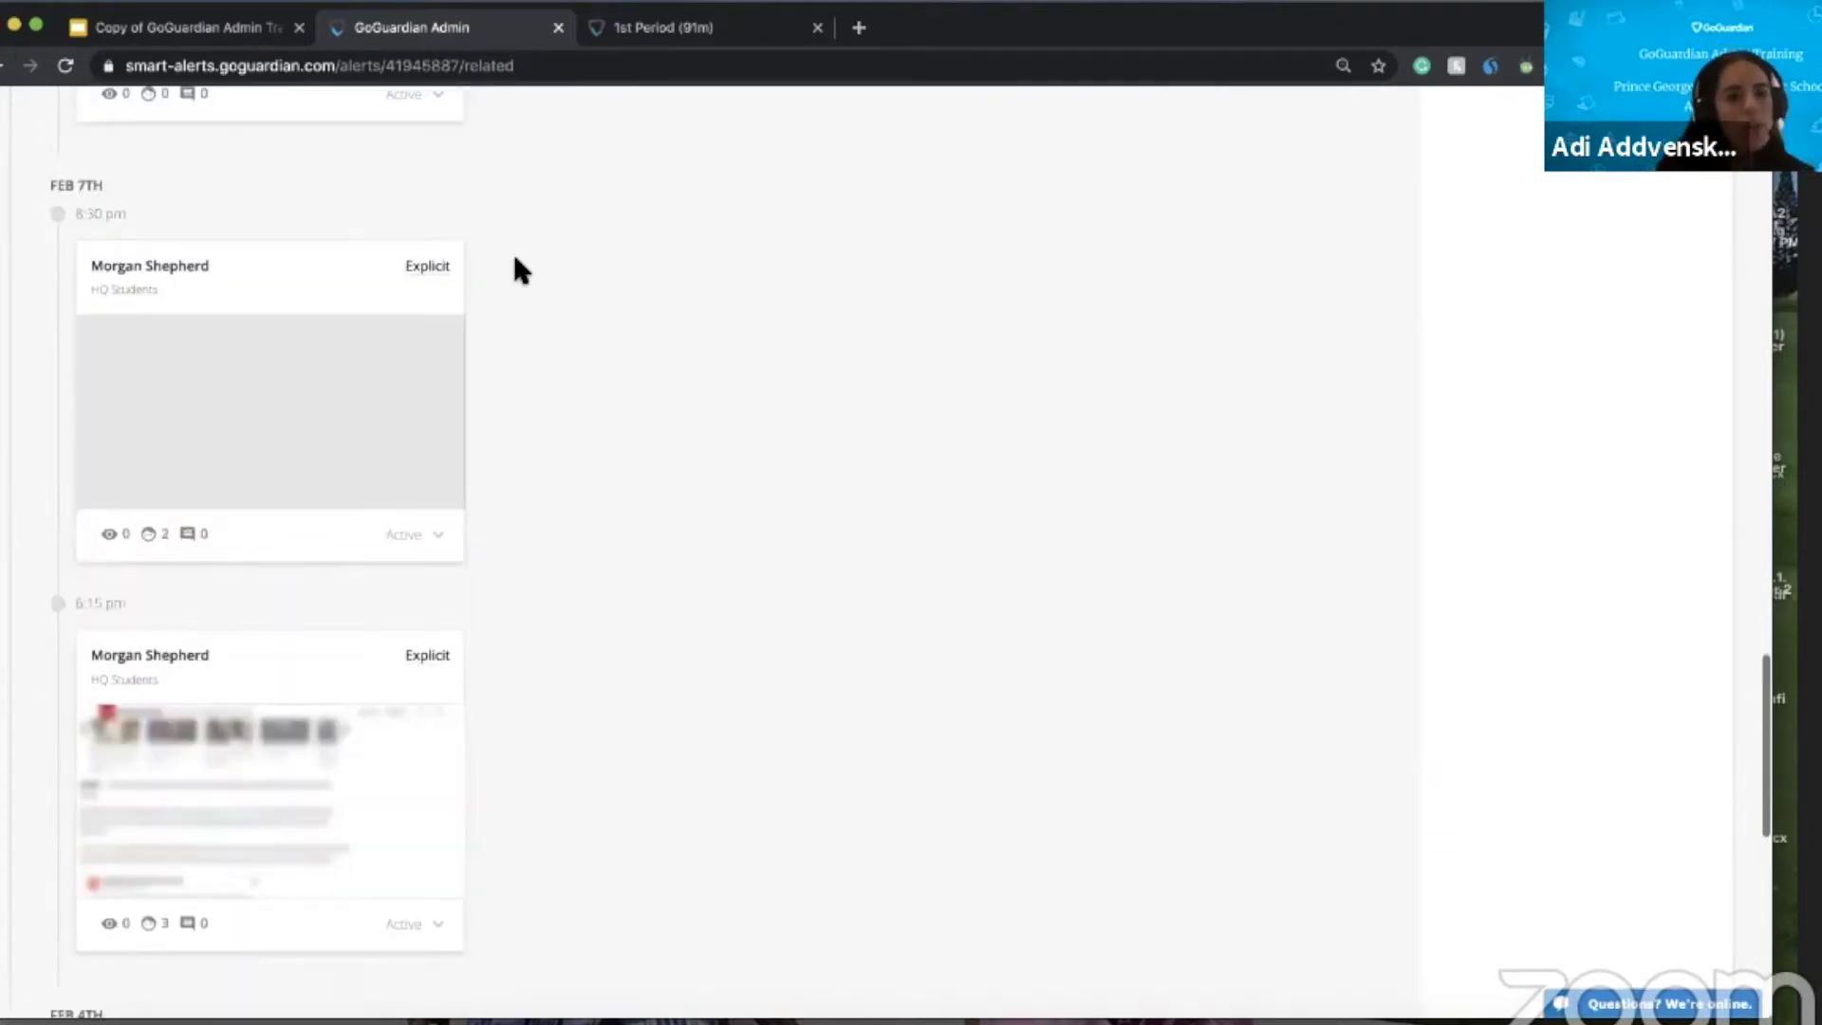
{"action": "scroll", "coordinate": [513, 251], "scroll_direction": "up", "scroll_amount": 20}
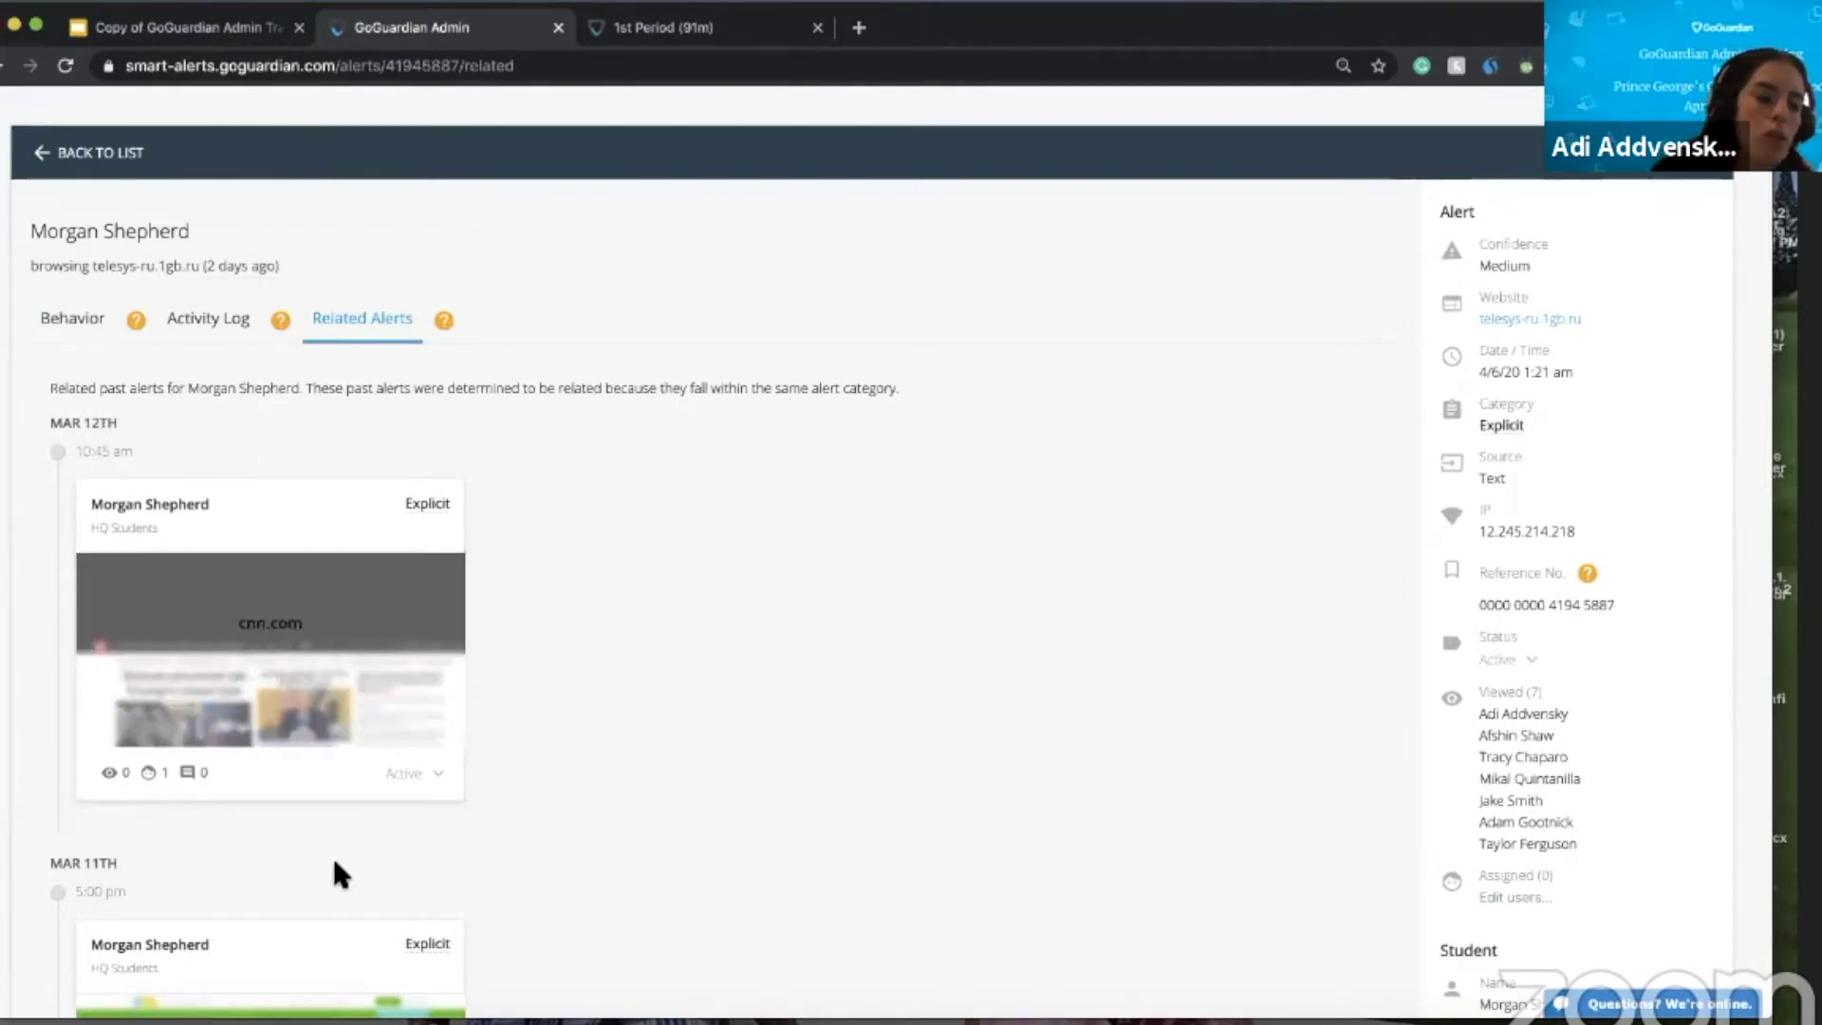
{"action": "scroll", "coordinate": [332, 856], "scroll_direction": "down", "scroll_amount": 5}
{"action": "scroll", "coordinate": [332, 856], "scroll_direction": "down", "scroll_amount": 15}
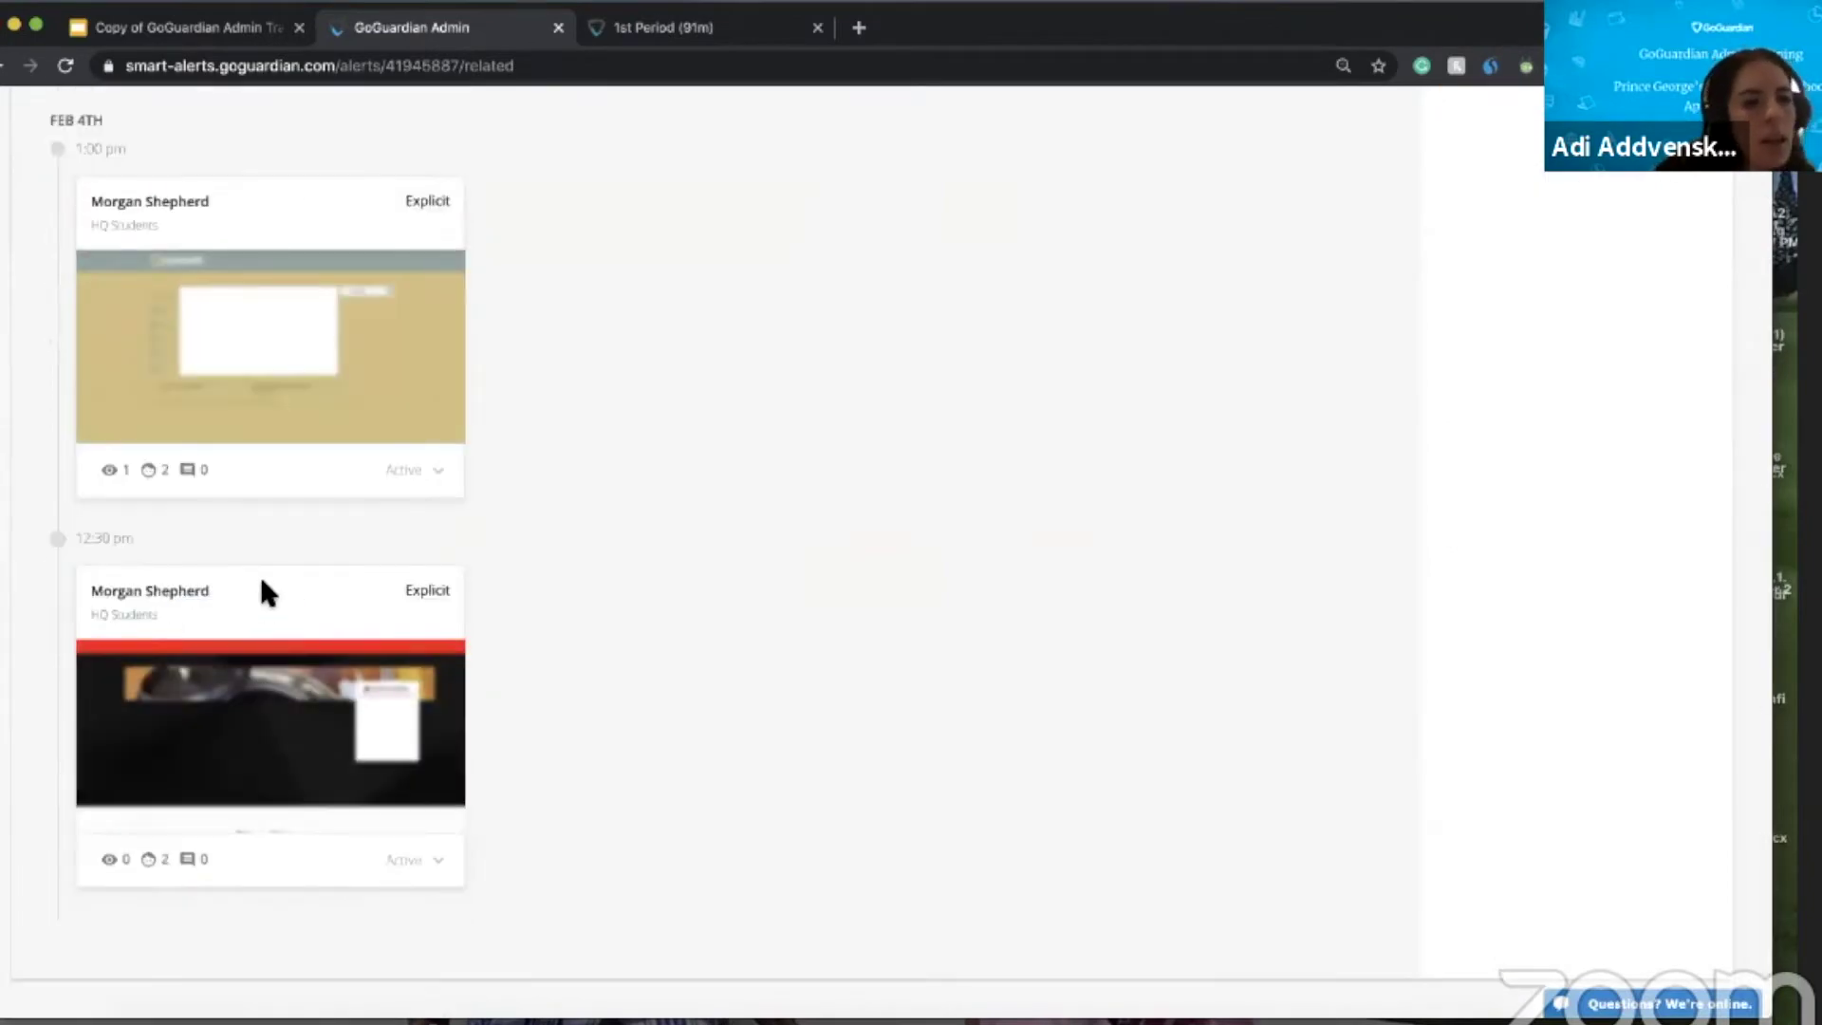
{"action": "scroll", "coordinate": [243, 549], "scroll_direction": "up", "scroll_amount": 2}
{"action": "scroll", "coordinate": [127, 292], "scroll_direction": "up", "scroll_amount": 10}
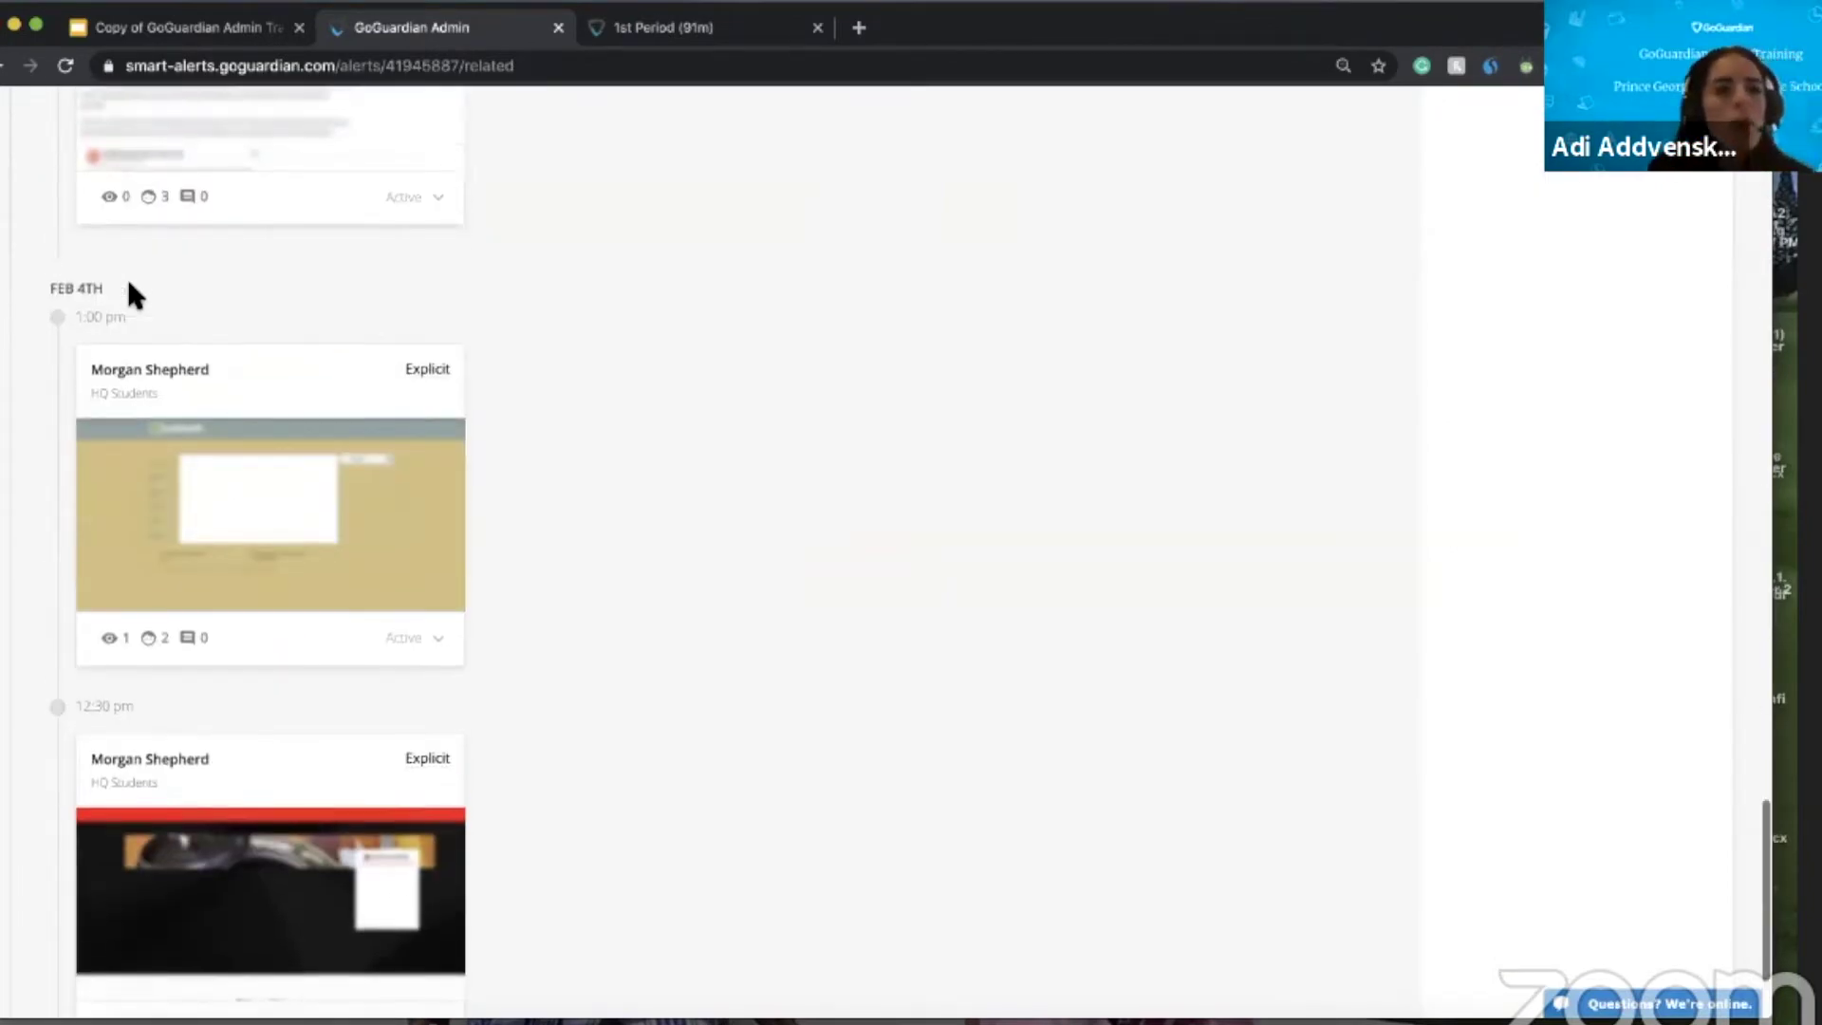
{"action": "scroll", "coordinate": [137, 302], "scroll_direction": "up", "scroll_amount": 10}
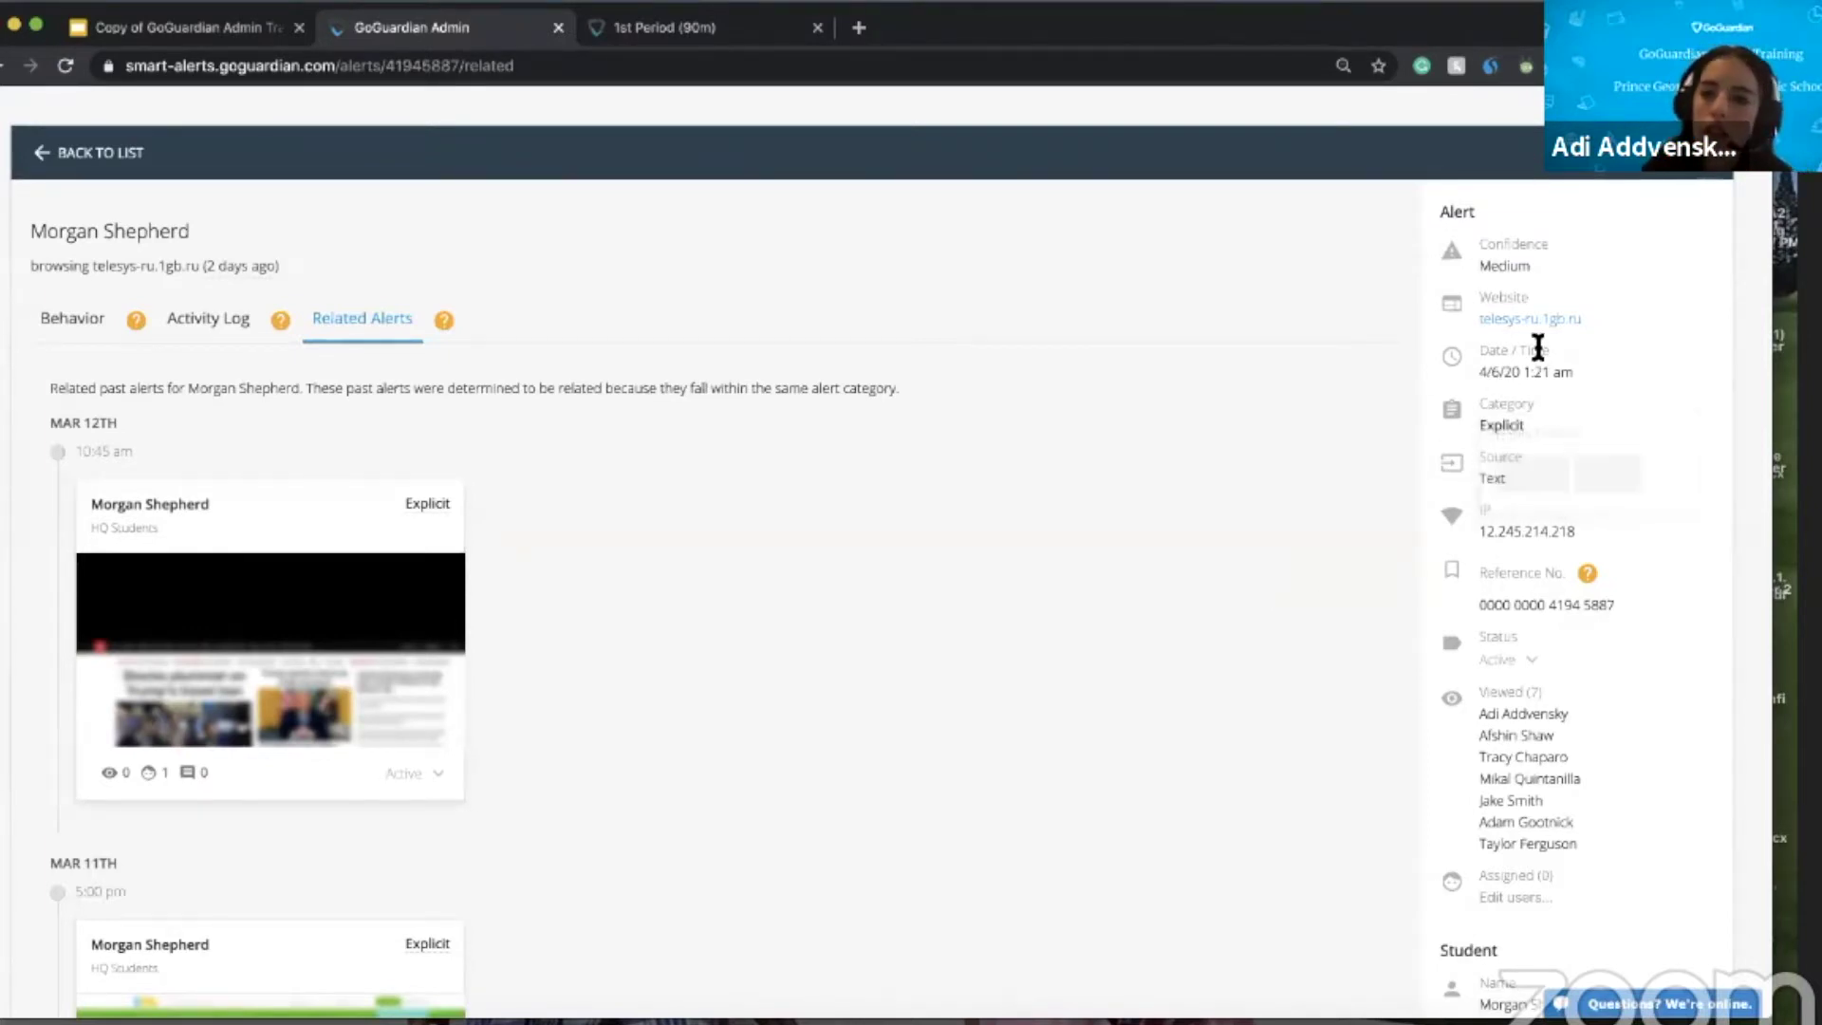
- Examine the alert's detail fields, viewers and assigned users, student information and Printable Alert options
{"action": "scroll", "coordinate": [1539, 339], "scroll_direction": "down", "scroll_amount": 3}
{"action": "scroll", "coordinate": [1537, 325], "scroll_direction": "down", "scroll_amount": 3}
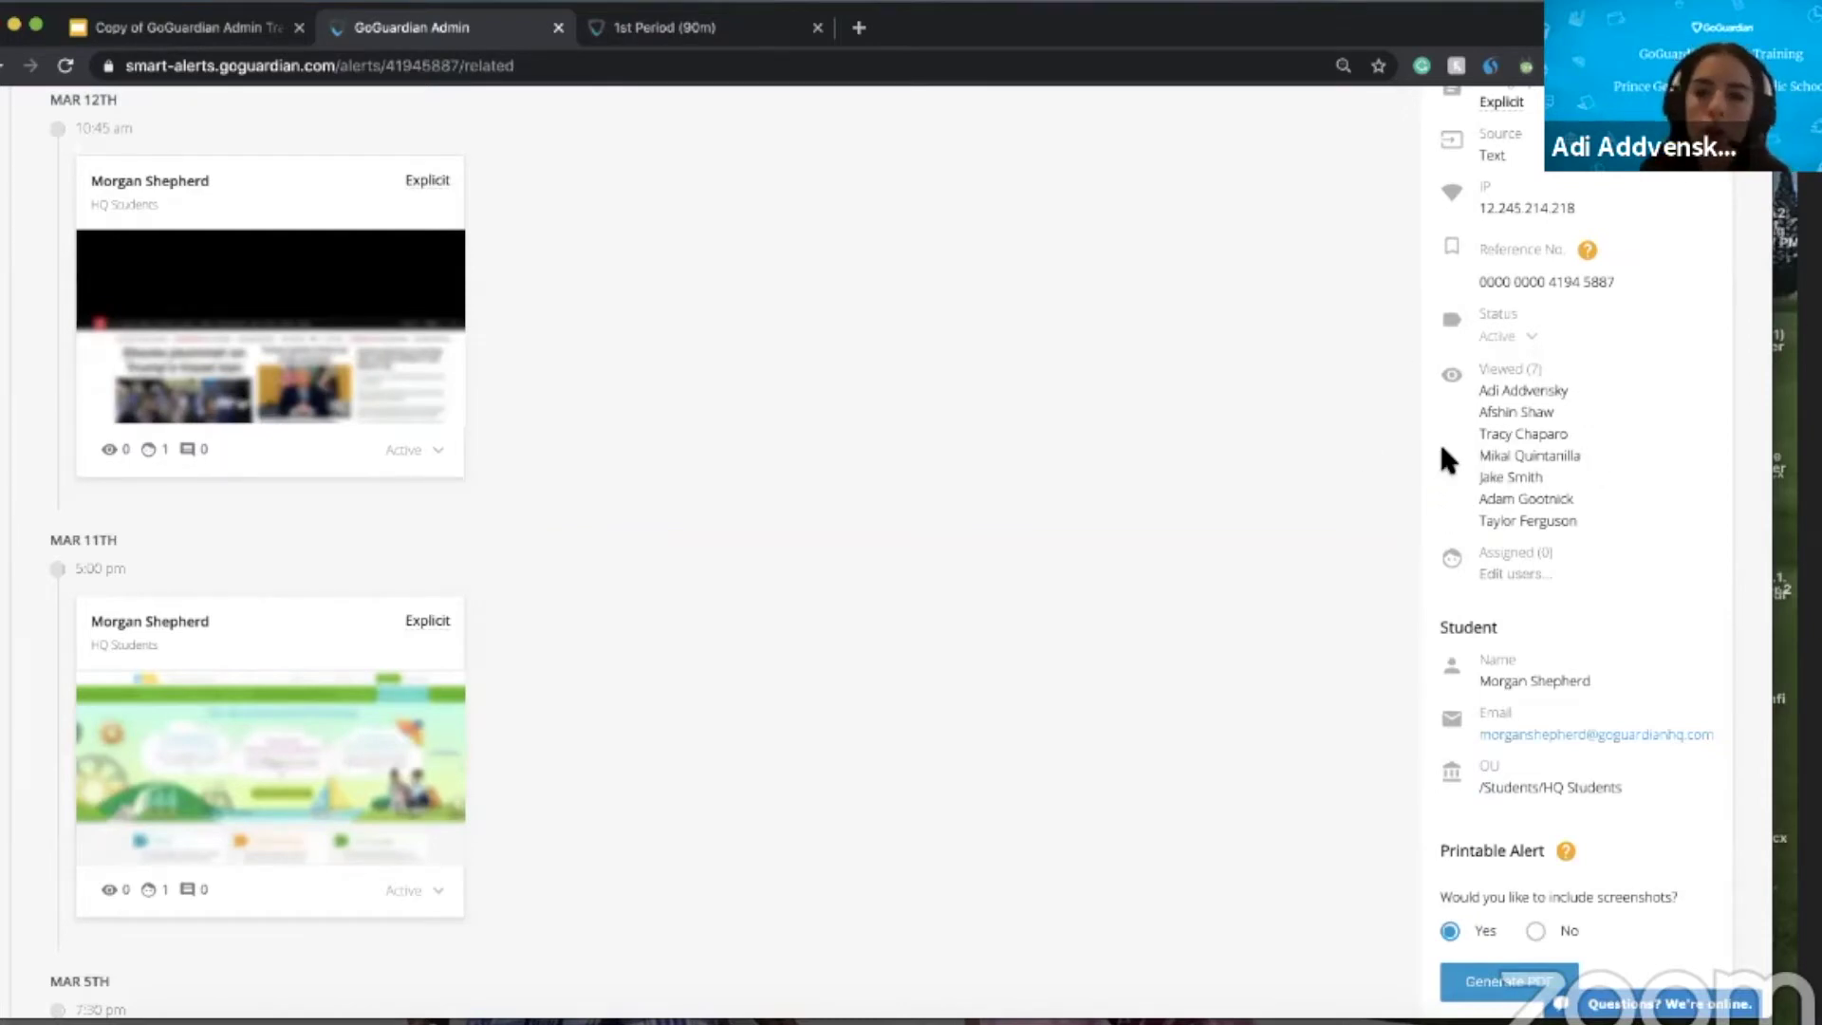
{"action": "scroll", "coordinate": [1505, 597], "scroll_direction": "down", "scroll_amount": 3}
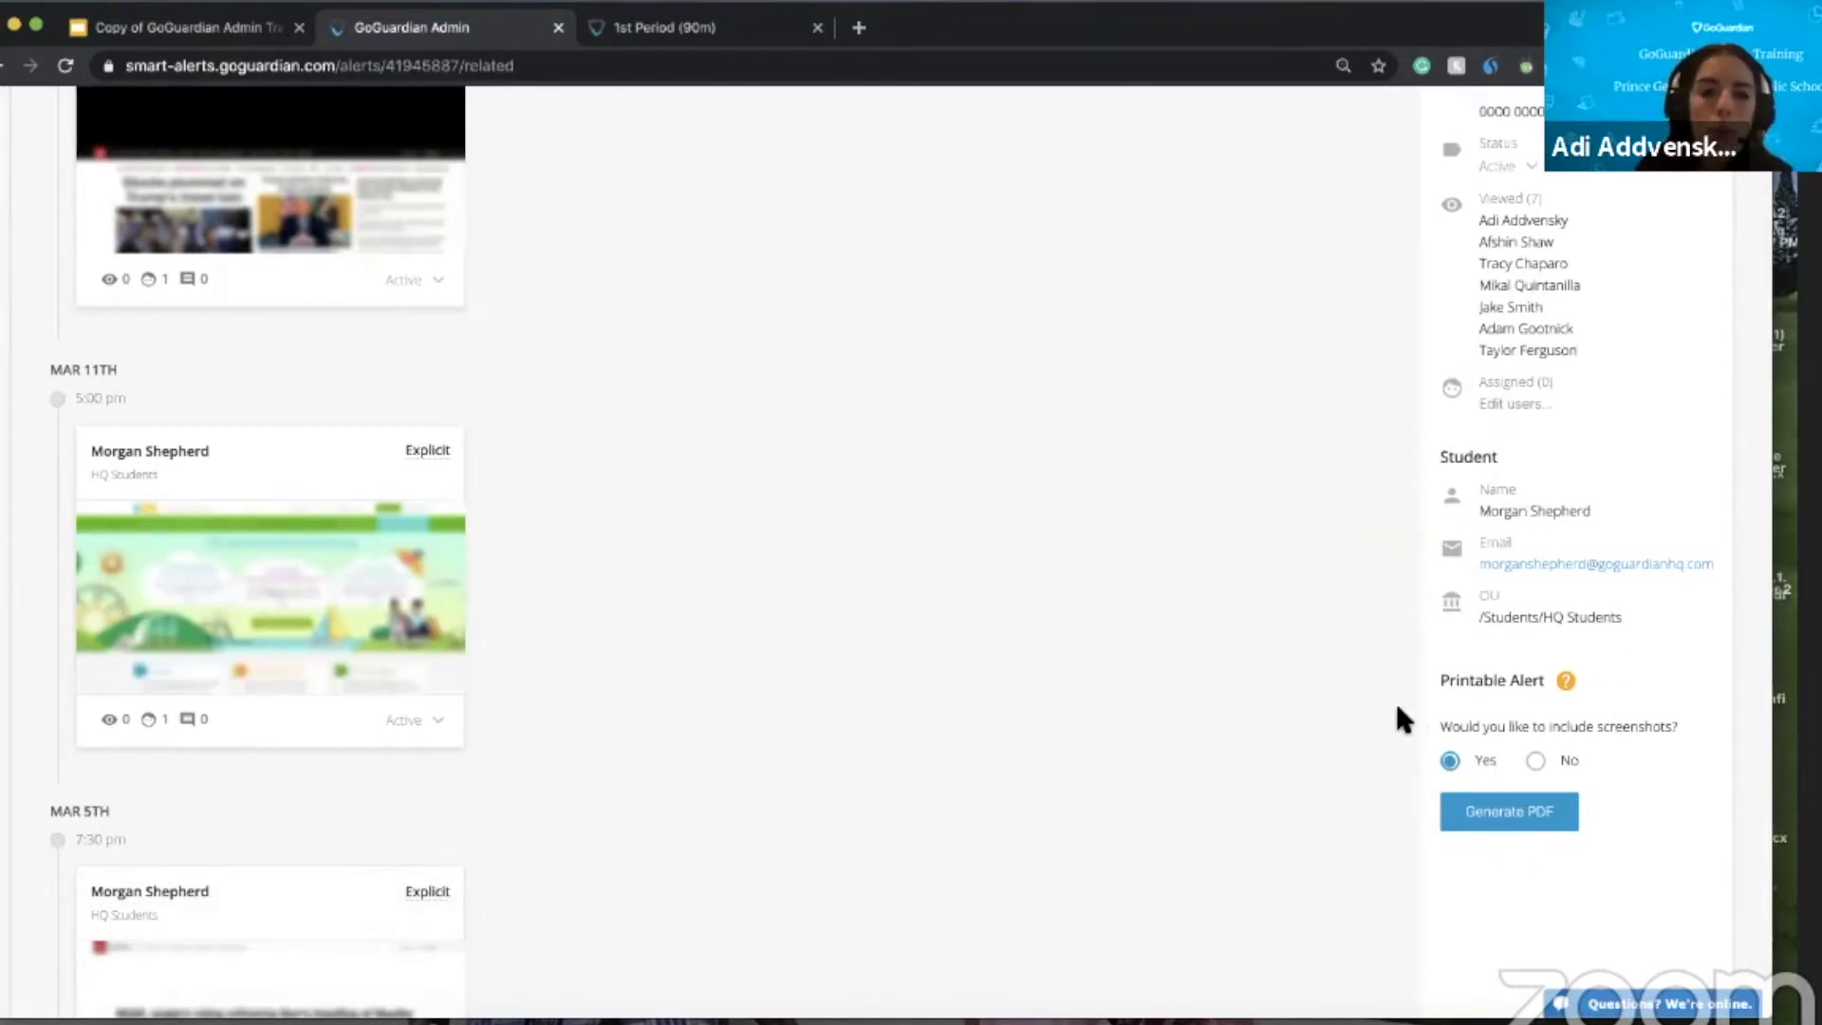
{"action": "scroll", "coordinate": [667, 372], "scroll_direction": "up", "scroll_amount": 5}
{"action": "scroll", "coordinate": [1472, 579], "scroll_direction": "down", "scroll_amount": 7}
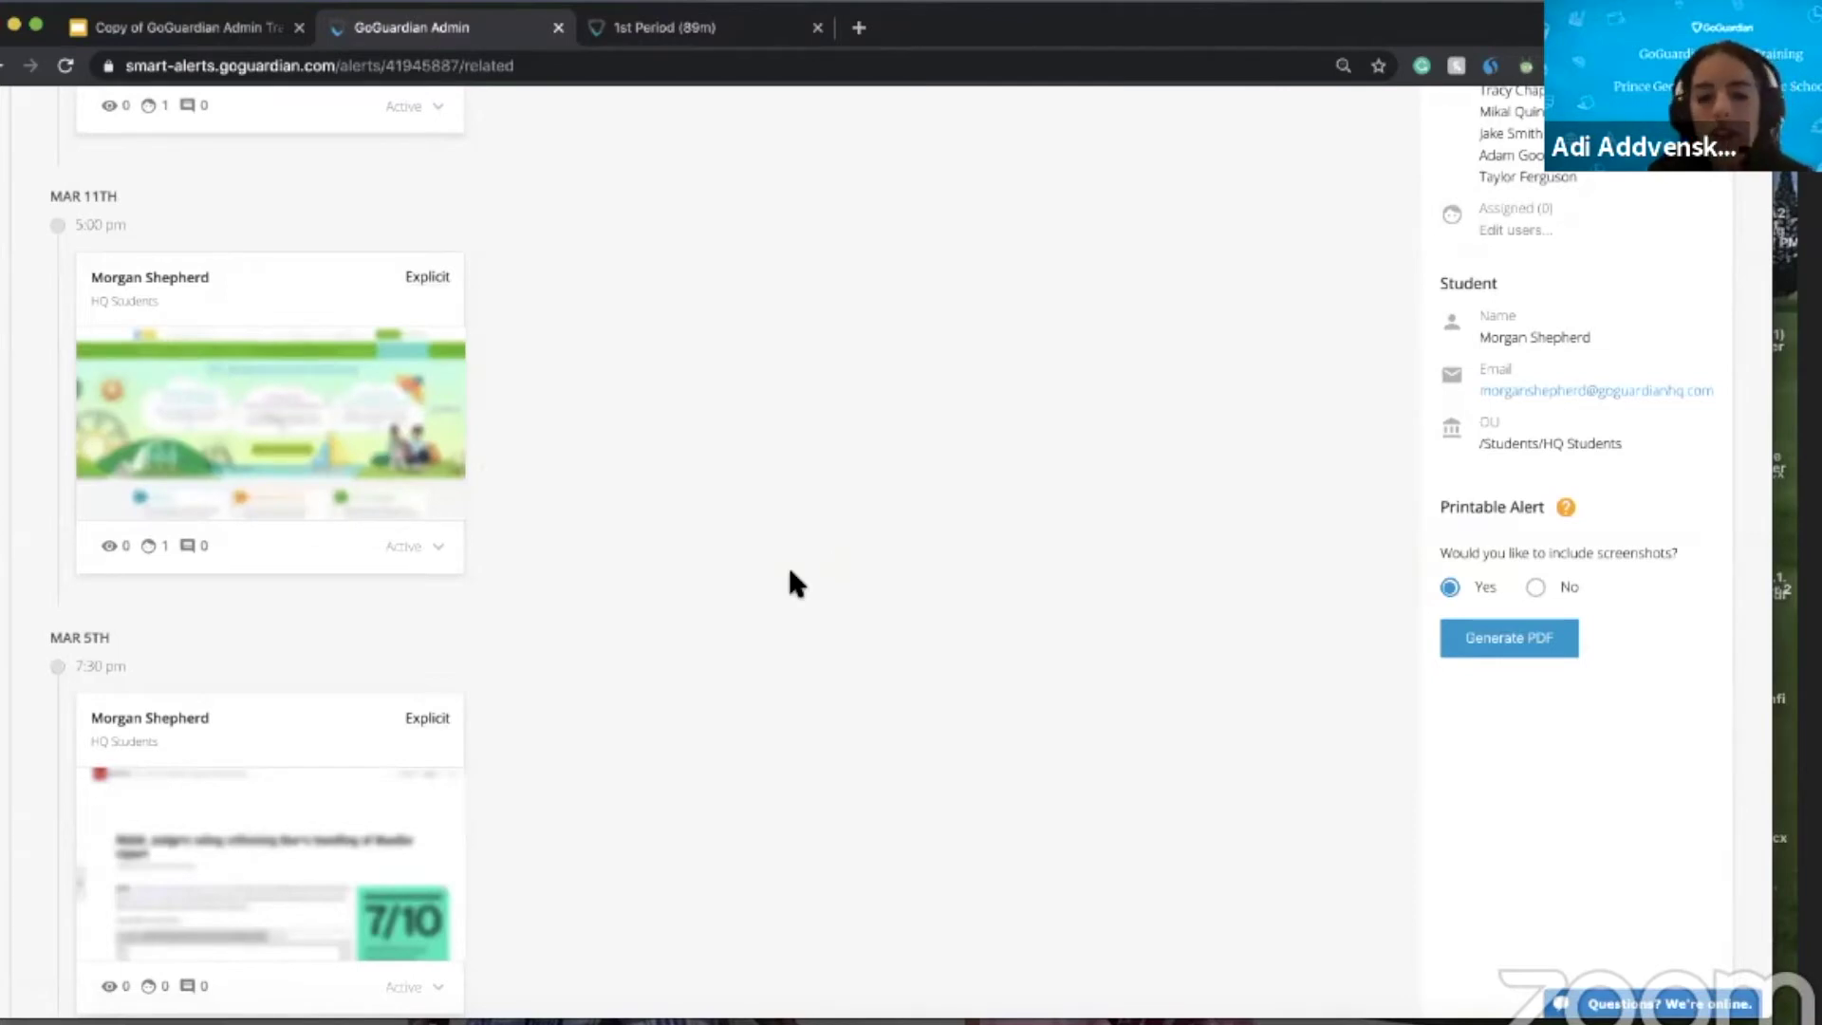
{"action": "scroll", "coordinate": [686, 499], "scroll_direction": "up", "scroll_amount": 3}
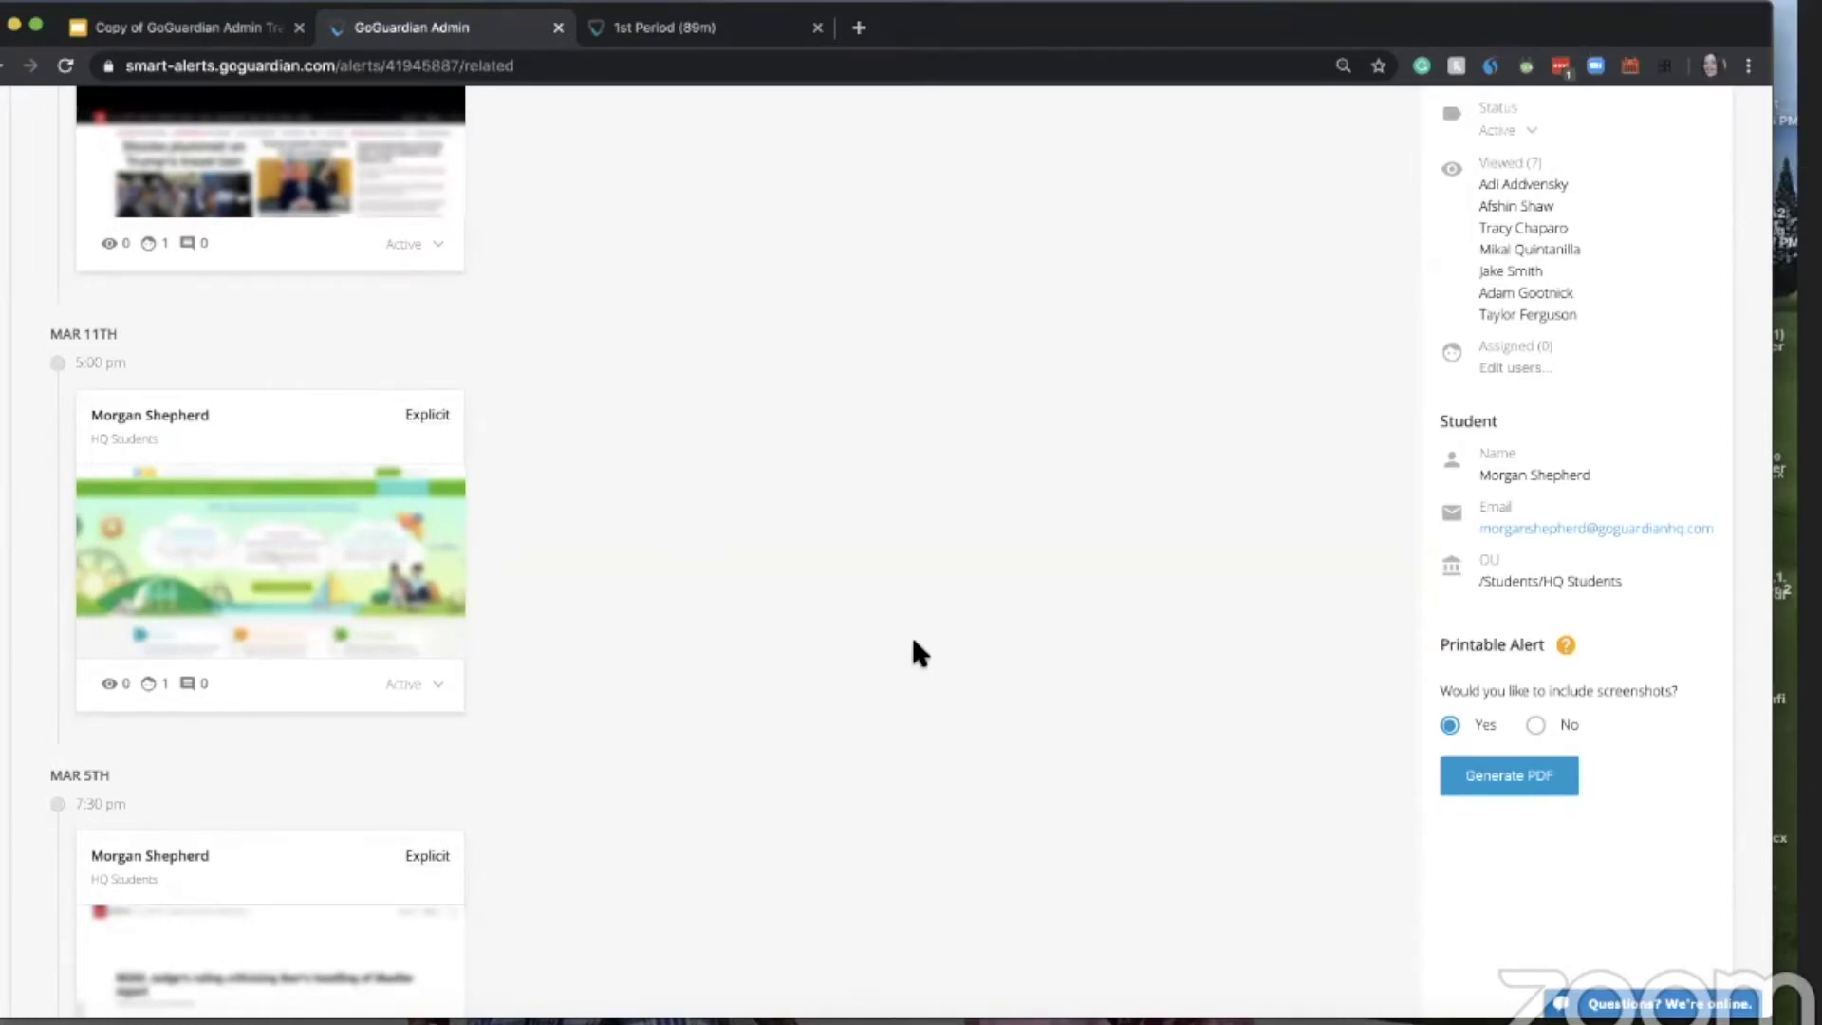
{"action": "scroll", "coordinate": [807, 232], "scroll_direction": "up", "scroll_amount": 5}
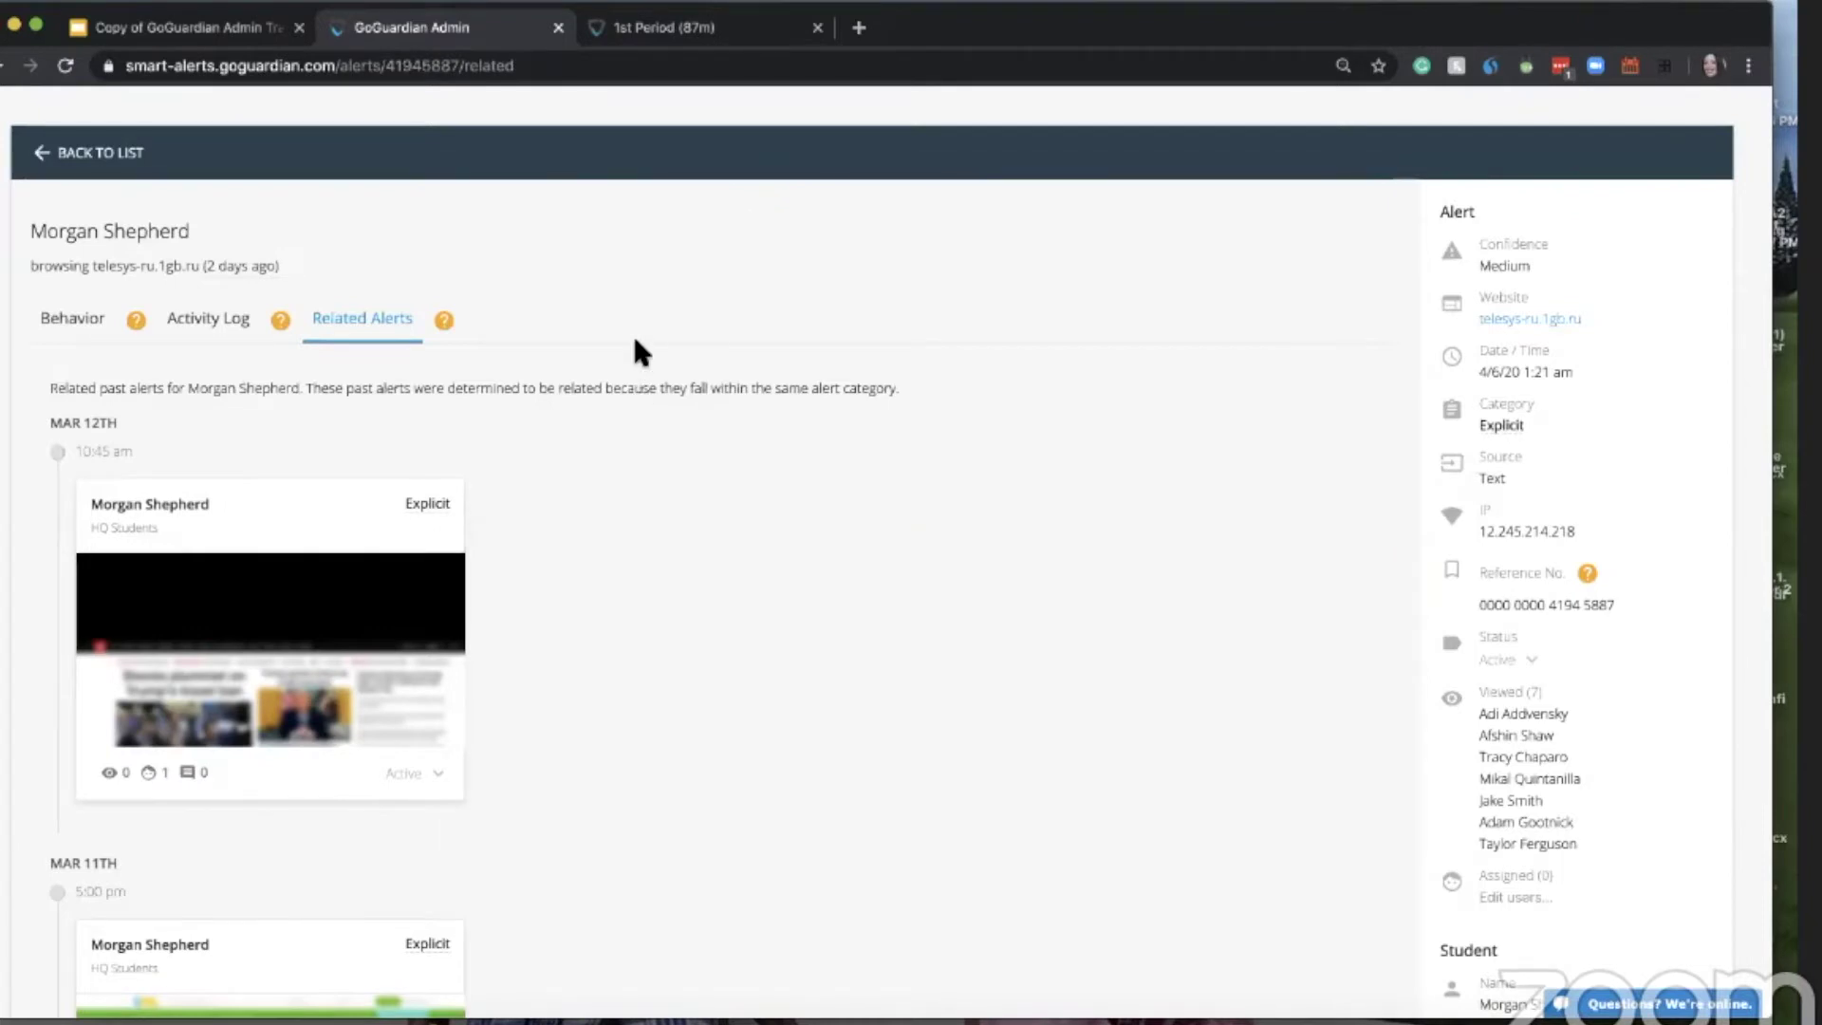
- Look through the student's related alerts from March once more and return to the alert's heading
{"action": "scroll", "coordinate": [634, 334], "scroll_direction": "down", "scroll_amount": 3}
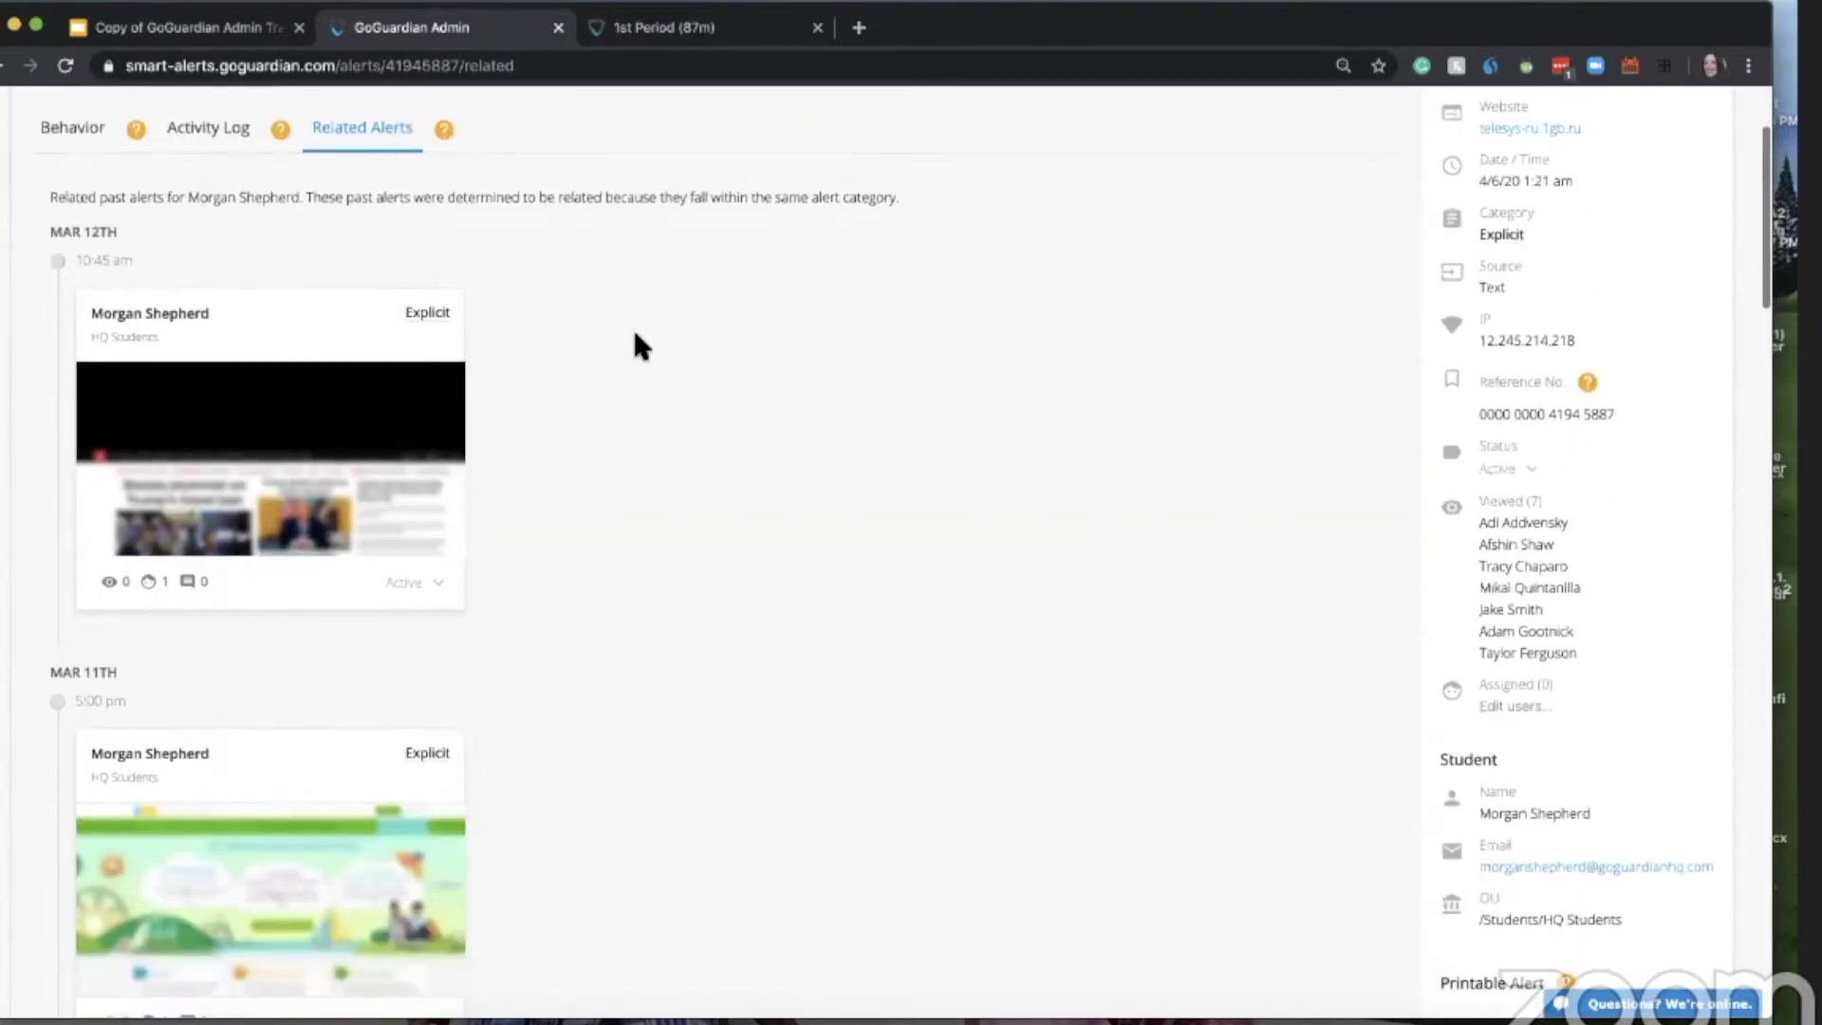
{"action": "scroll", "coordinate": [633, 334], "scroll_direction": "down", "scroll_amount": 5}
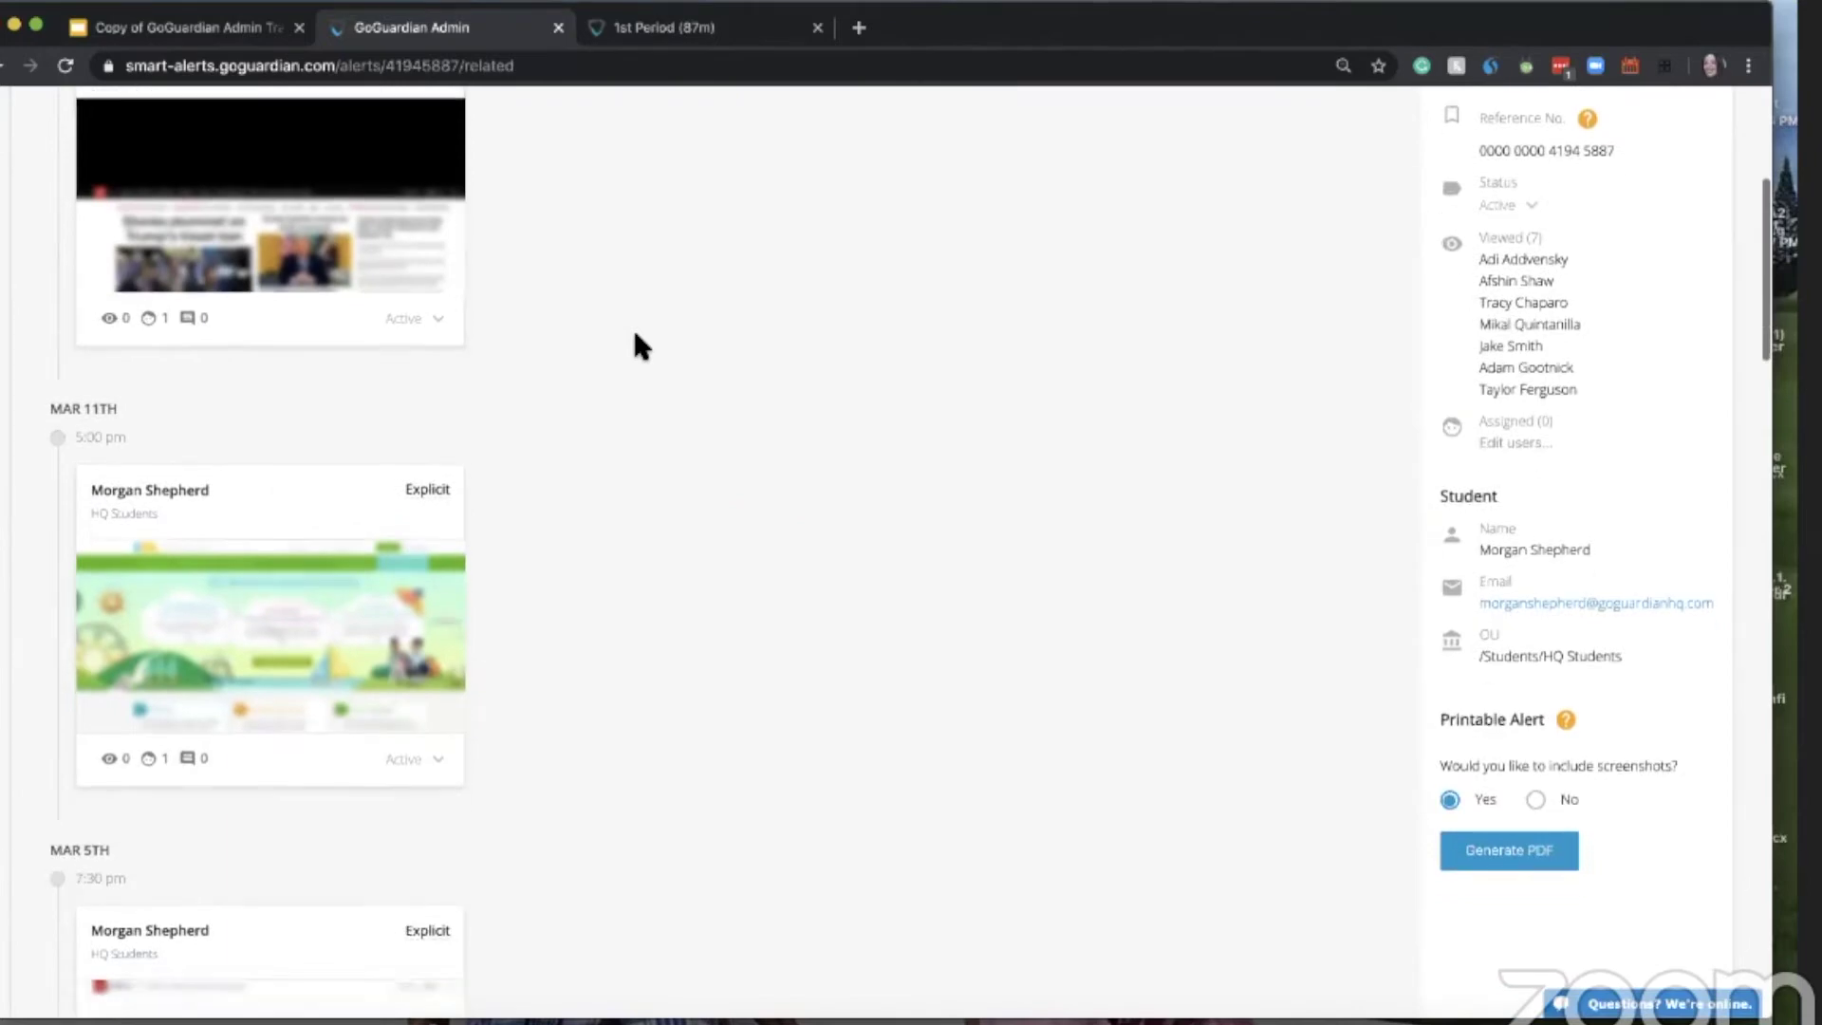
{"action": "scroll", "coordinate": [635, 333], "scroll_direction": "down", "scroll_amount": 3}
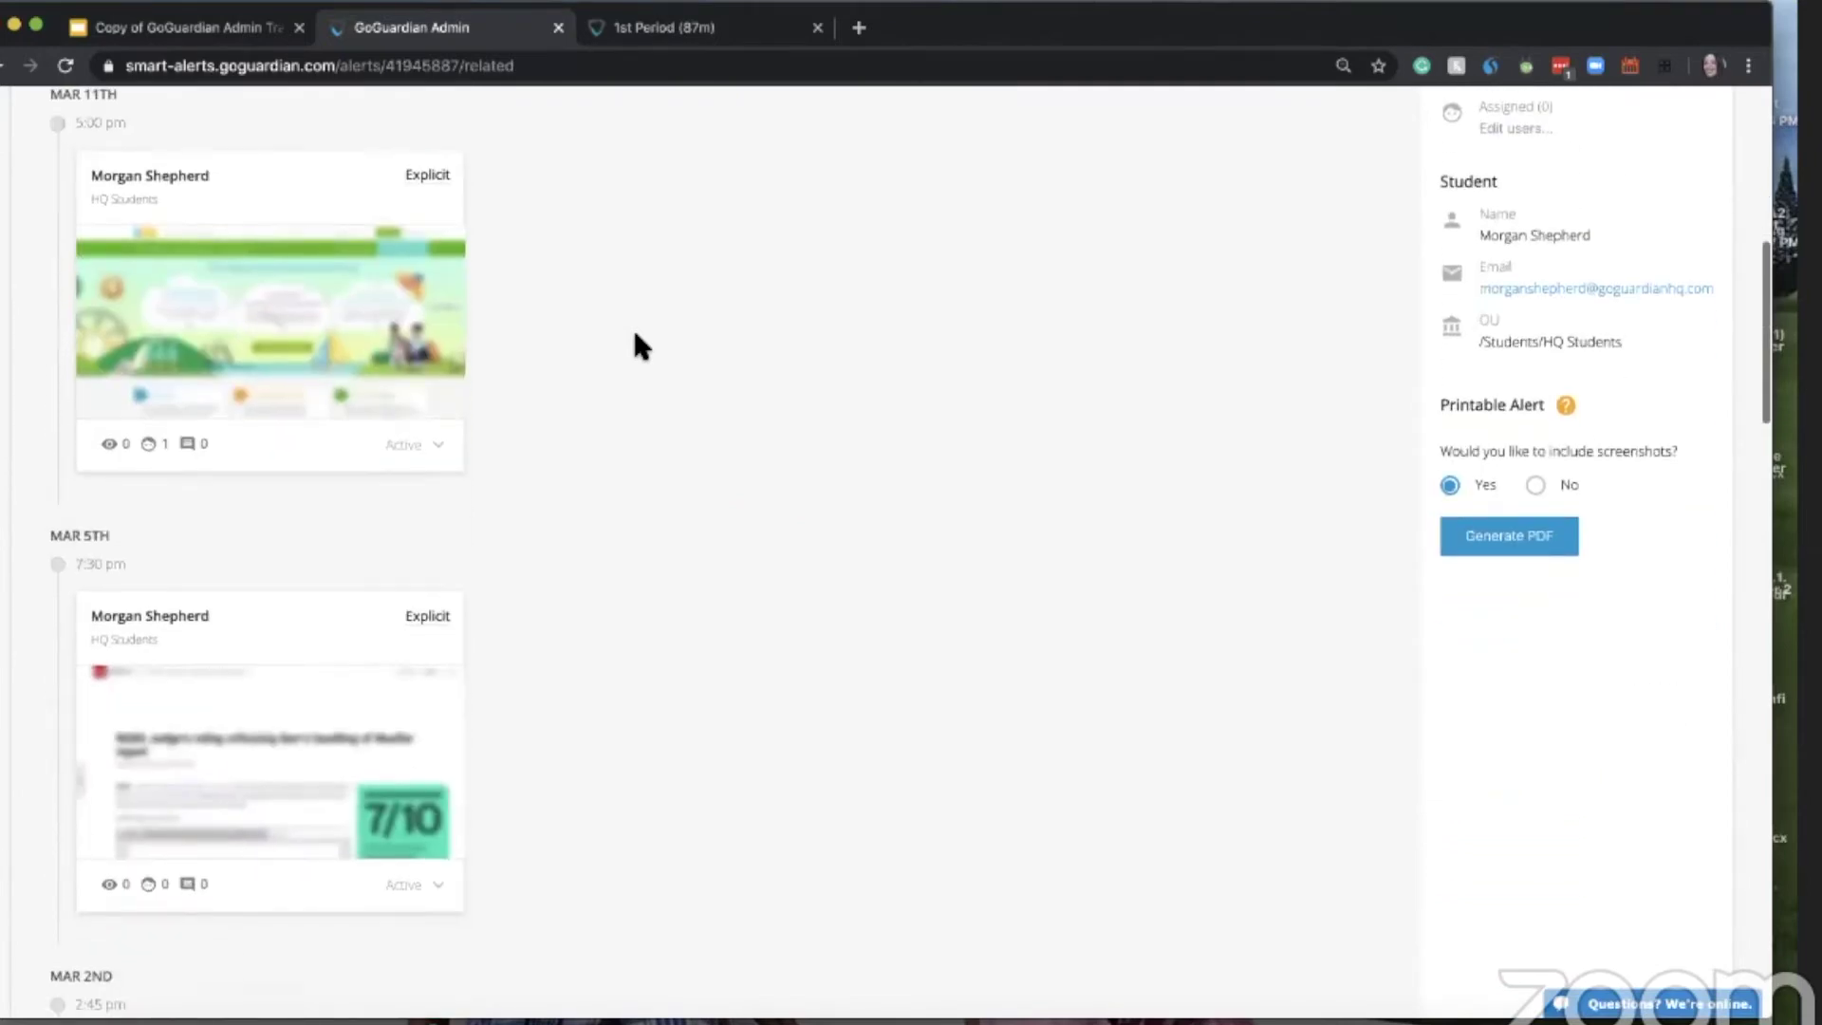
{"action": "scroll", "coordinate": [635, 333], "scroll_direction": "up", "scroll_amount": 10}
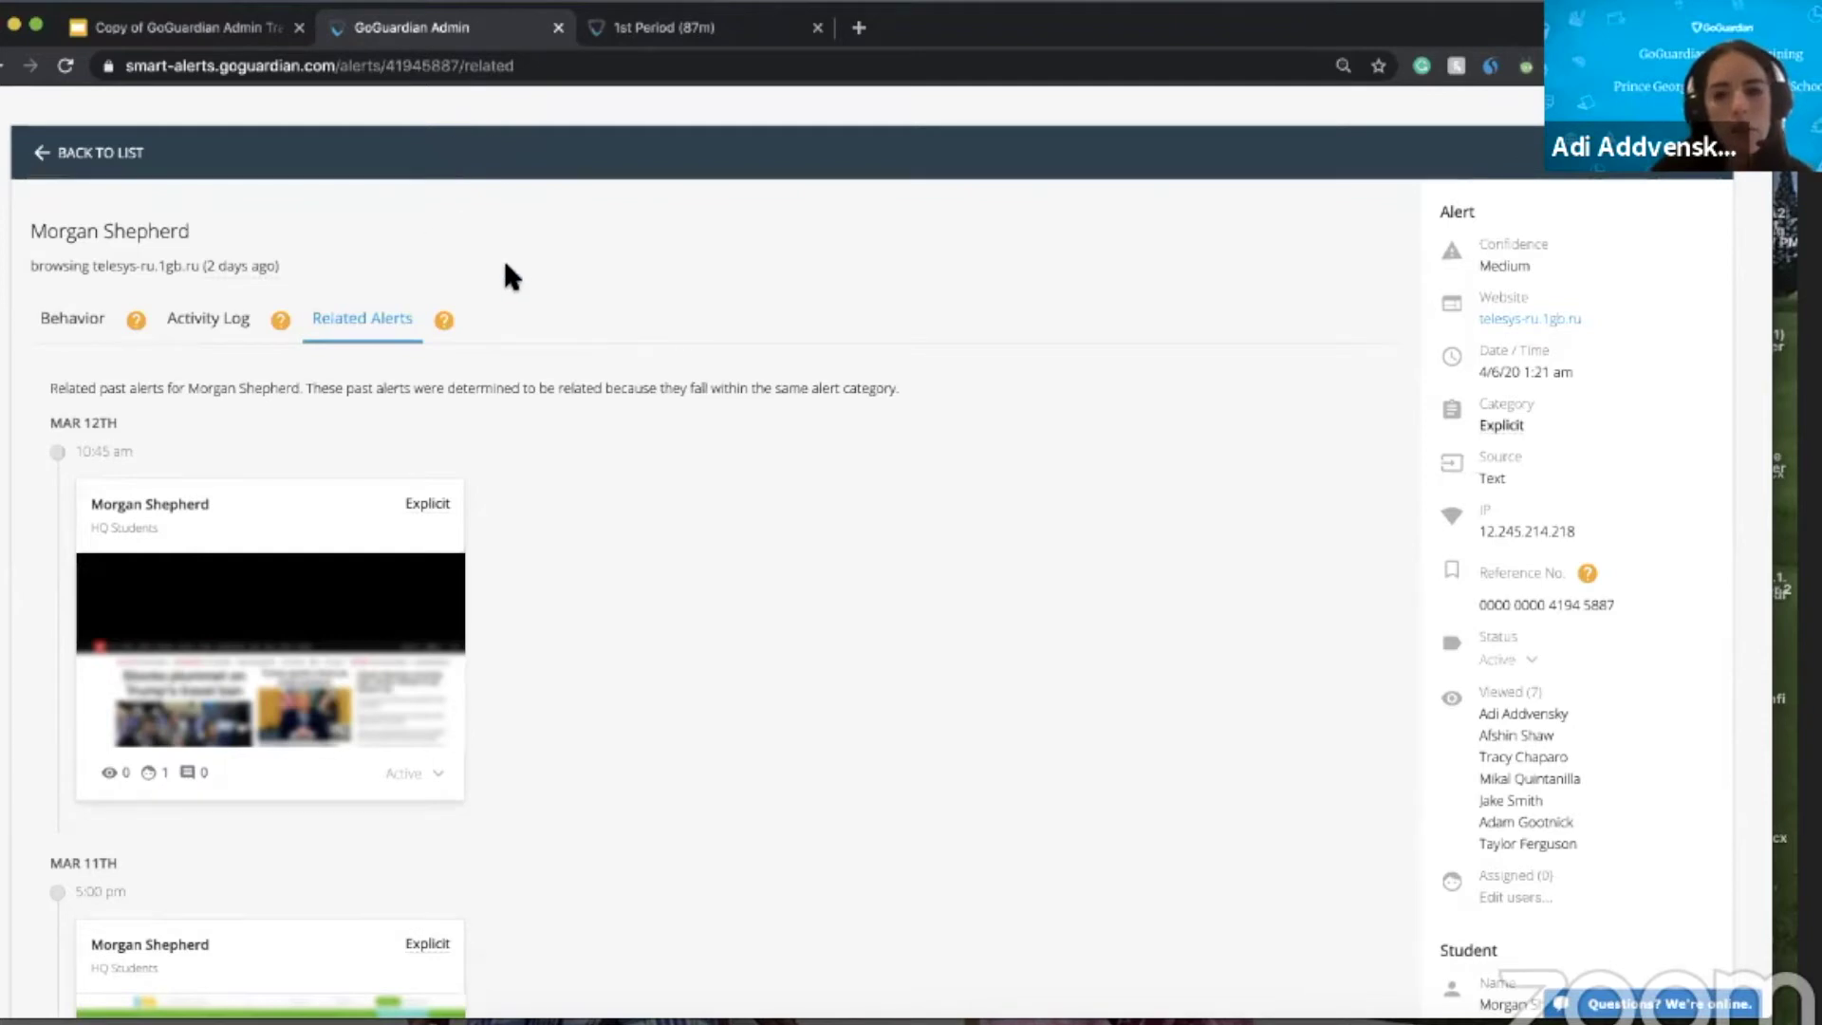
{"action": "scroll", "coordinate": [723, 495], "scroll_direction": "down", "scroll_amount": 8}
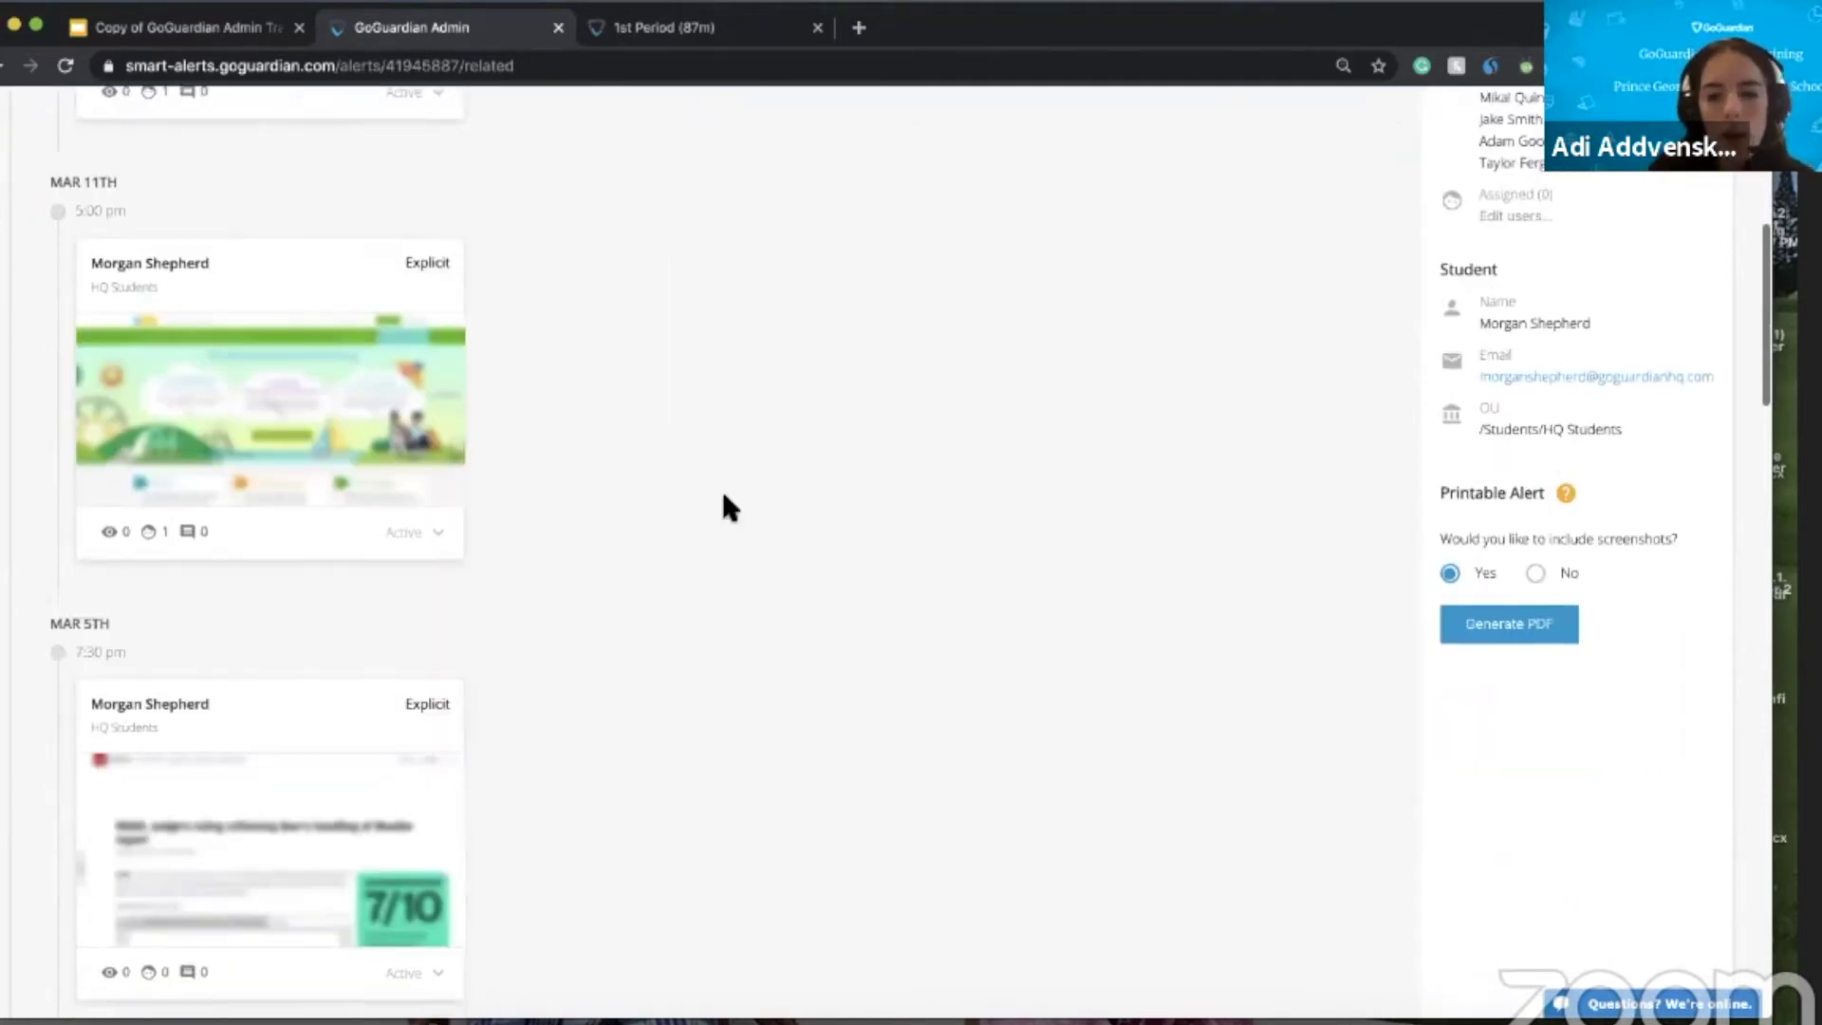
{"action": "scroll", "coordinate": [723, 496], "scroll_direction": "down", "scroll_amount": 2}
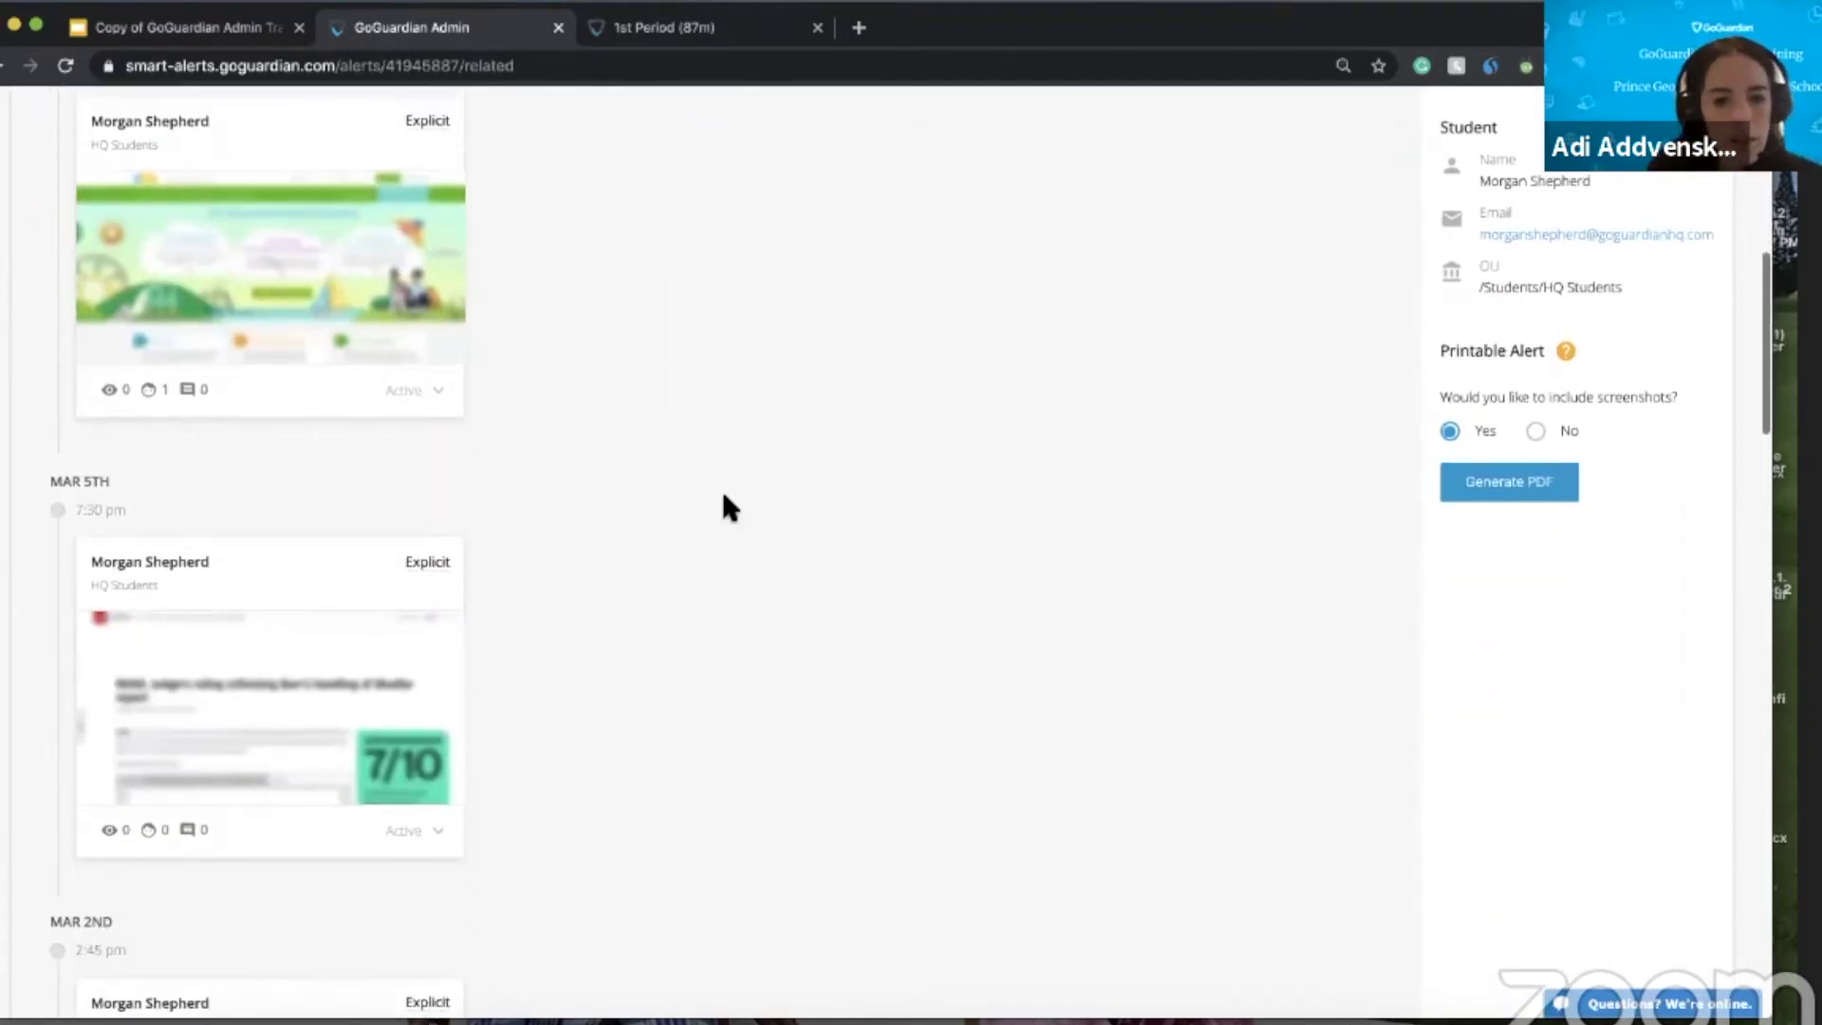
{"action": "scroll", "coordinate": [724, 497], "scroll_direction": "up", "scroll_amount": 10}
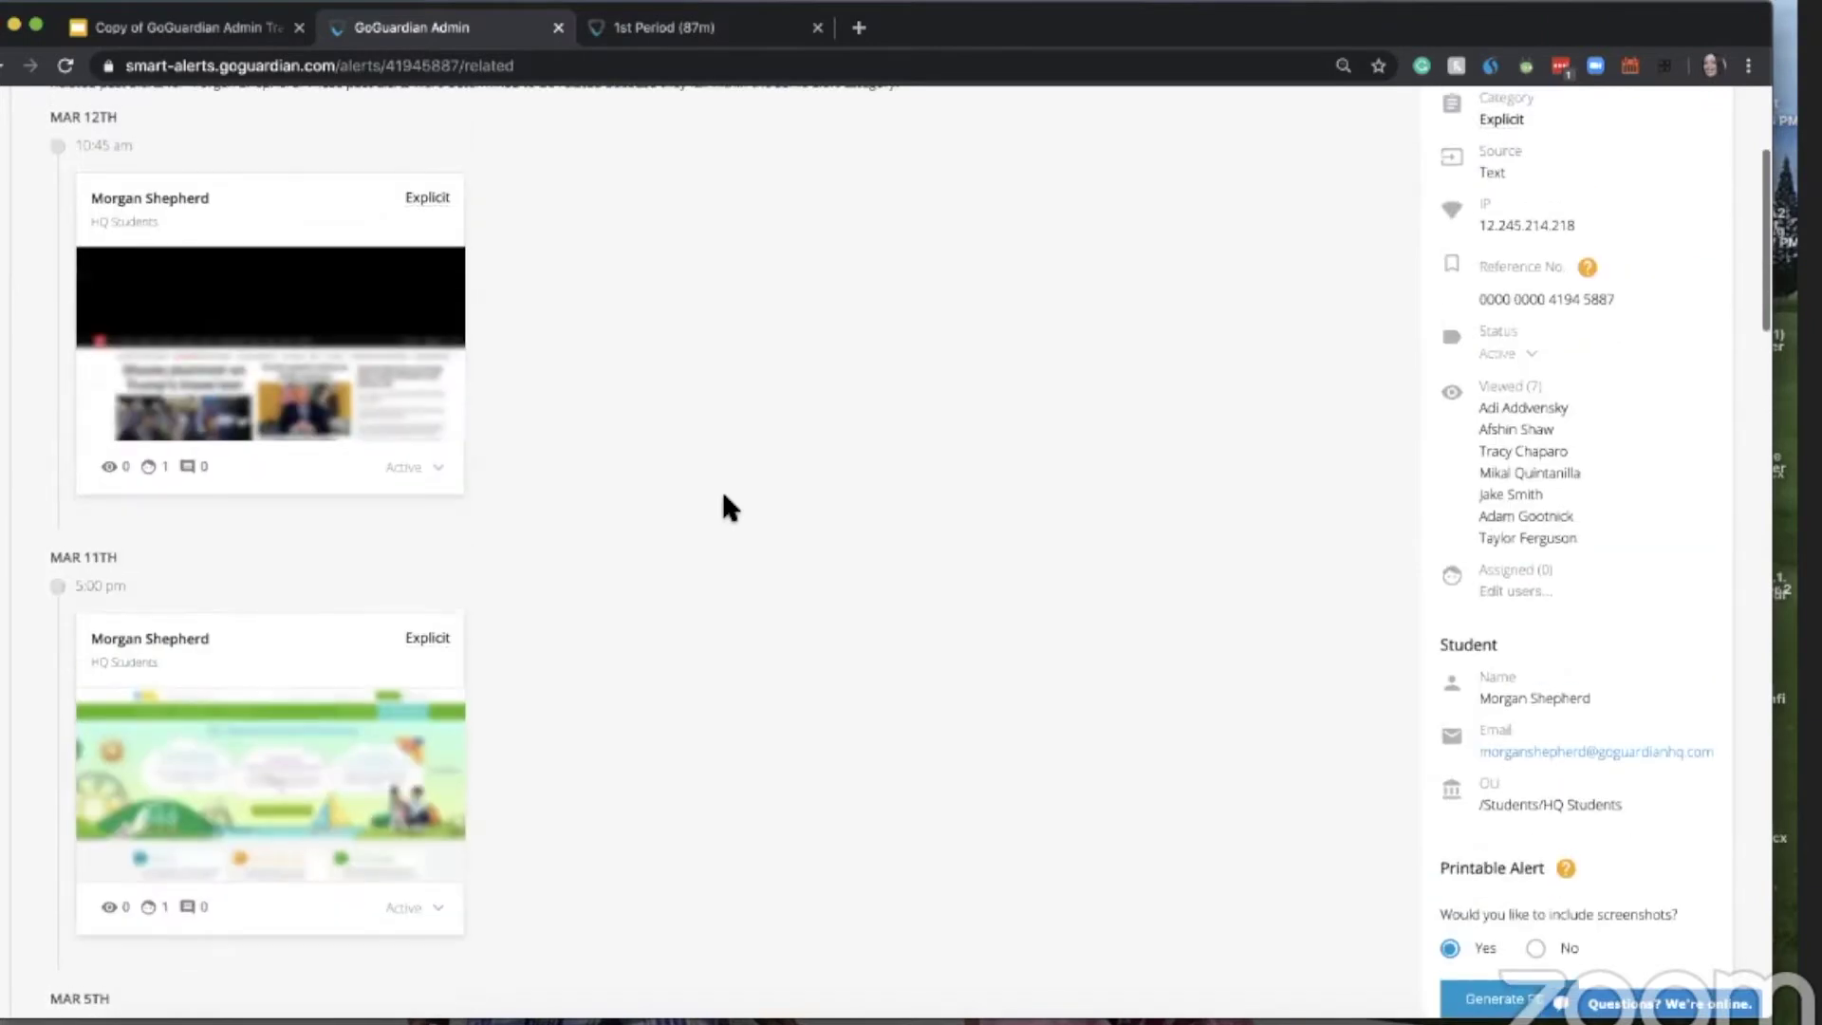
{"action": "scroll", "coordinate": [723, 503], "scroll_direction": "up", "scroll_amount": 1}
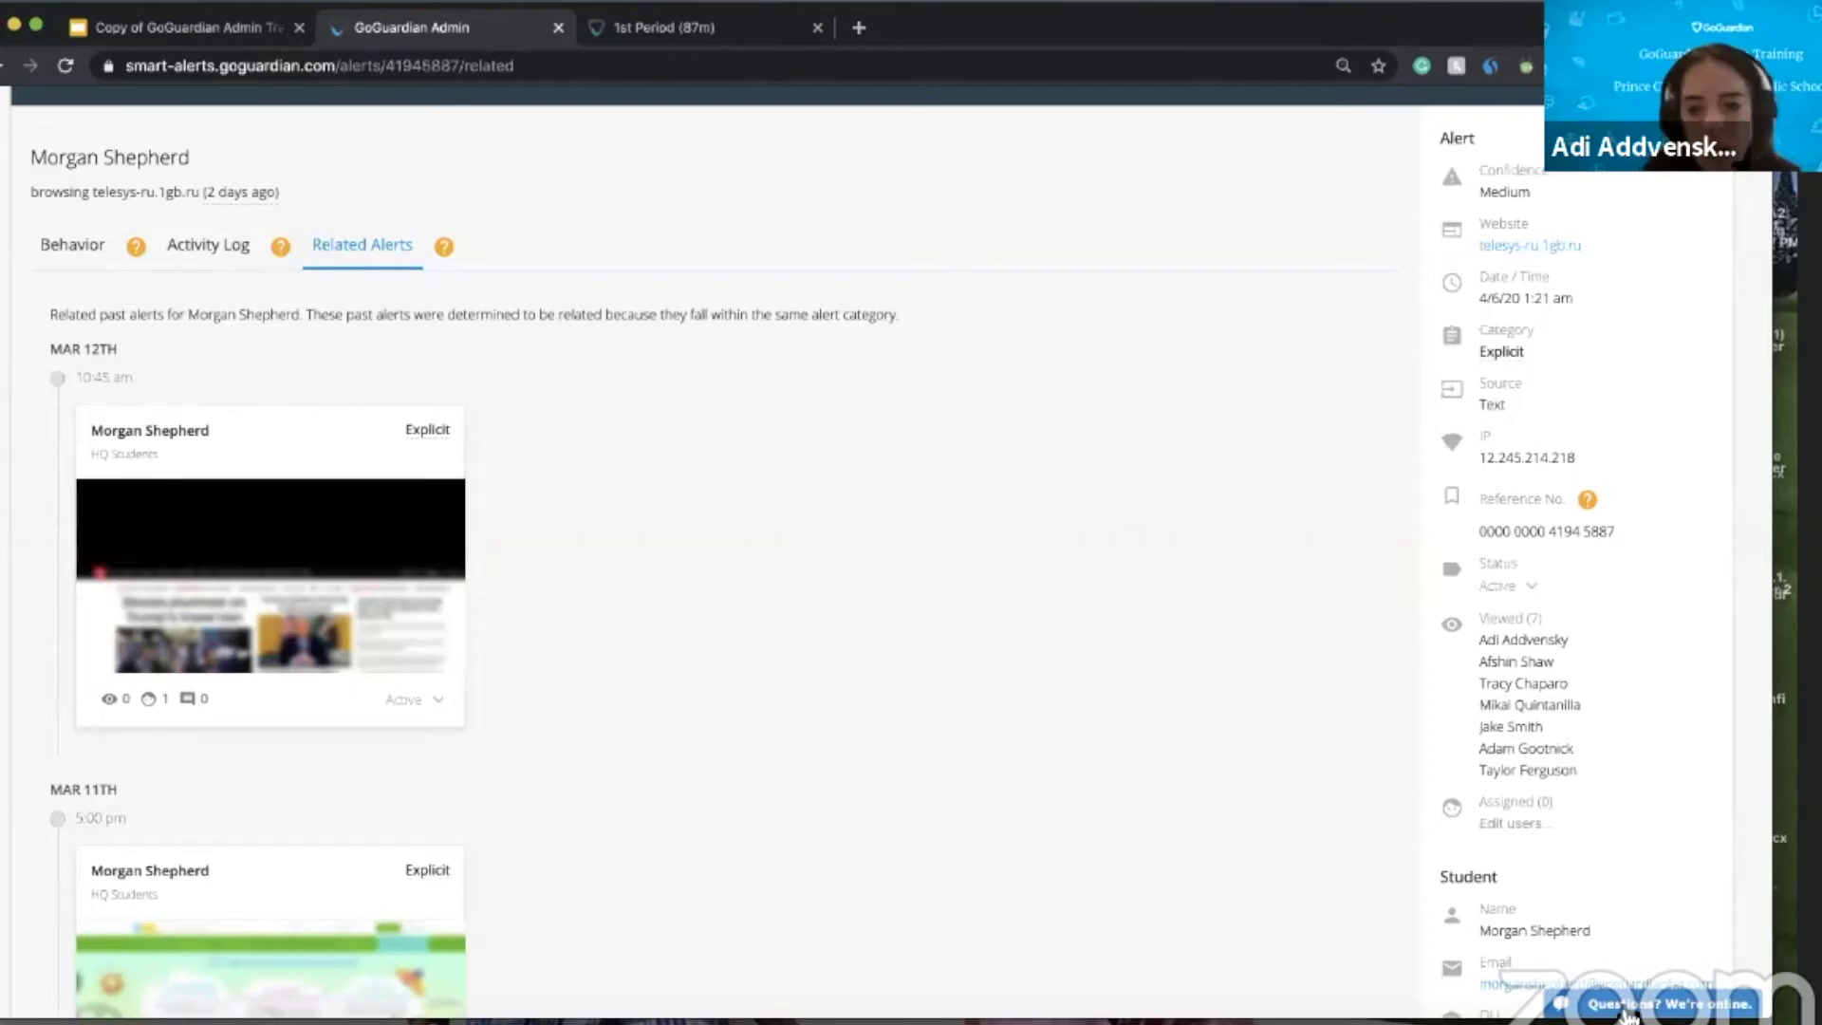
- Open the GoGuardian Support live chat, show its message field and minimize the chat without sending anything
{"action": "left_click", "coordinate": [1659, 1002]}
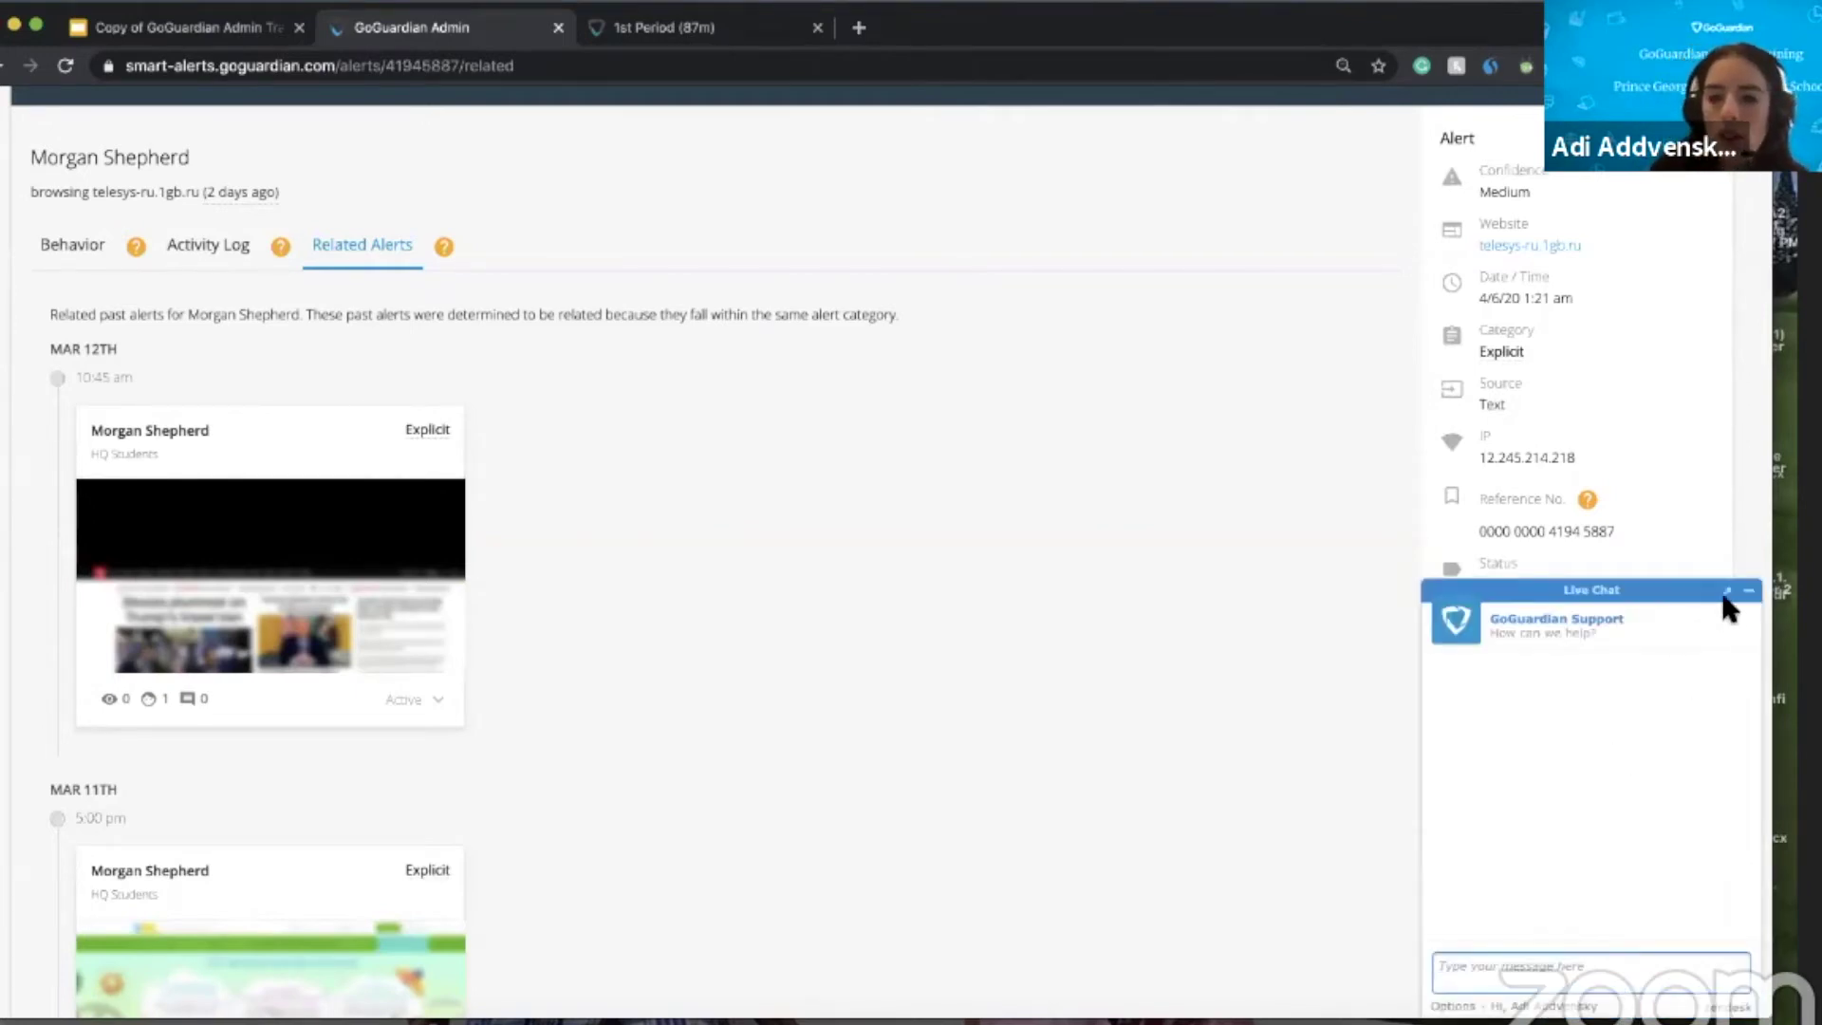
{"action": "left_click", "coordinate": [1528, 970]}
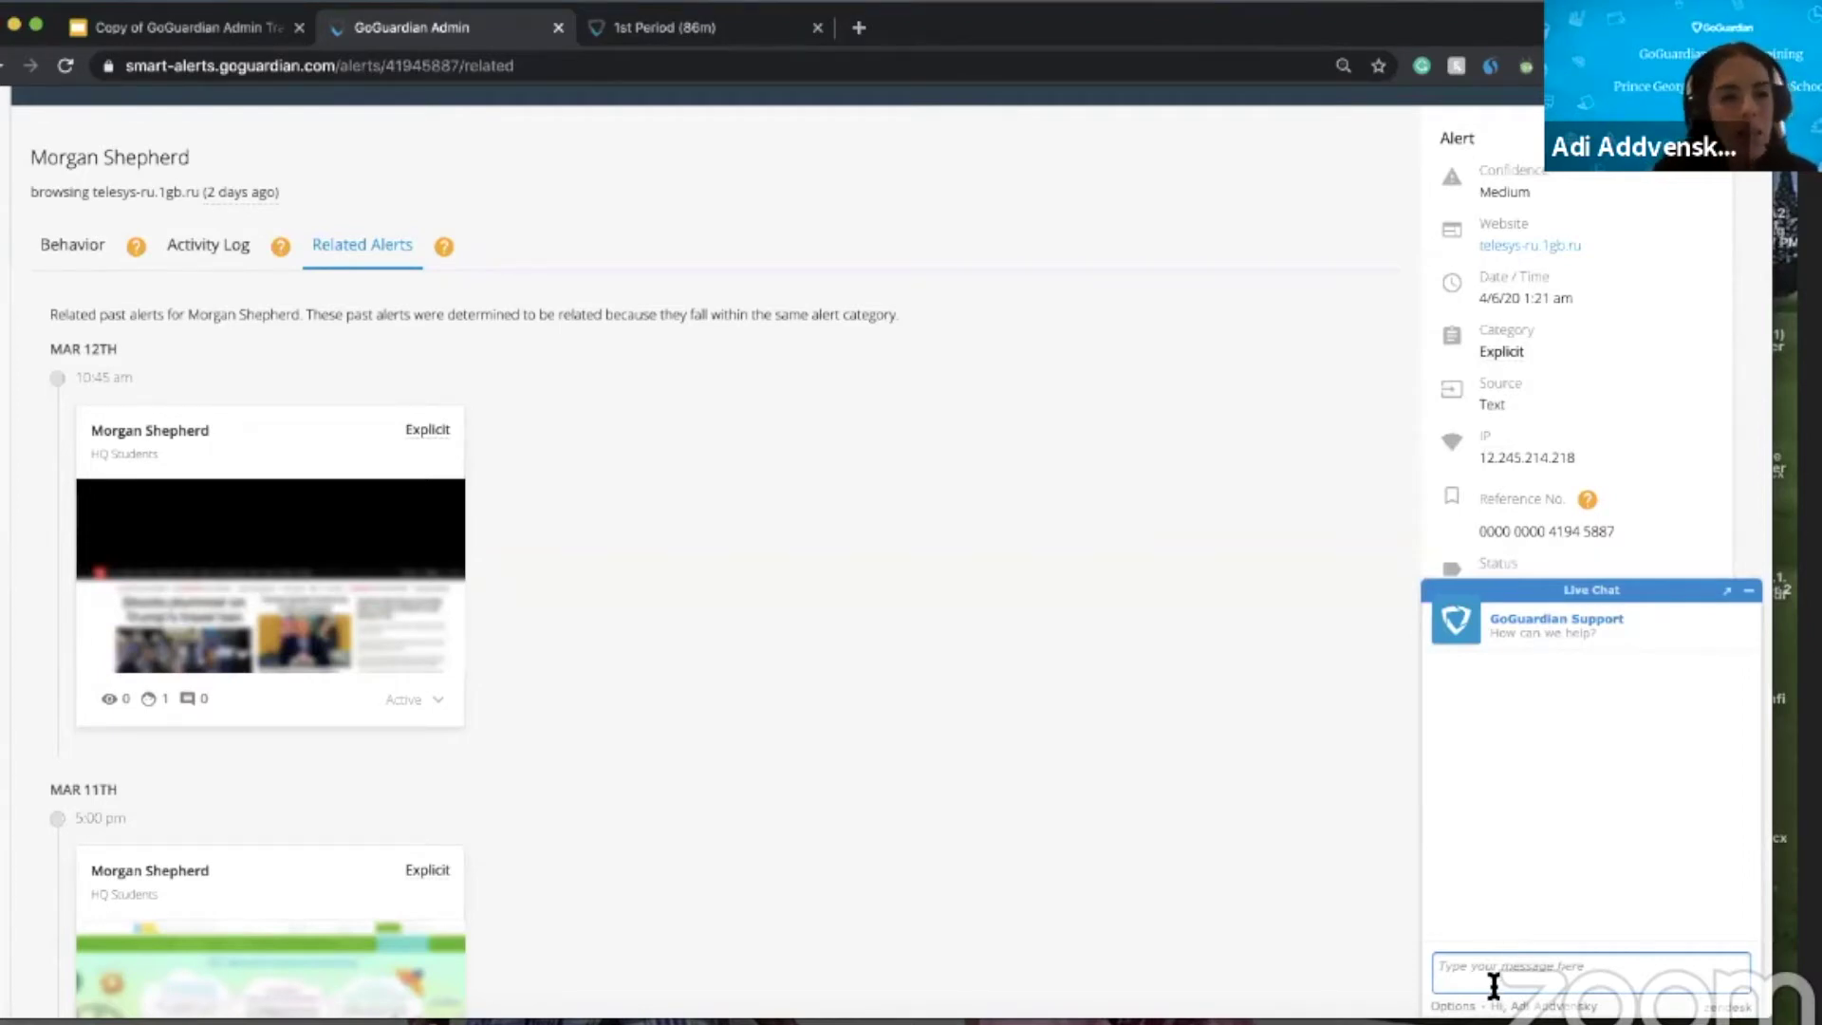
{"action": "left_click", "coordinate": [1750, 593]}
- Go back to the Smart Alerts list and open the Reporting dashboard to examine the explanation of its Right Now classrooms figure
{"action": "scroll", "coordinate": [806, 529], "scroll_direction": "up", "scroll_amount": 1}
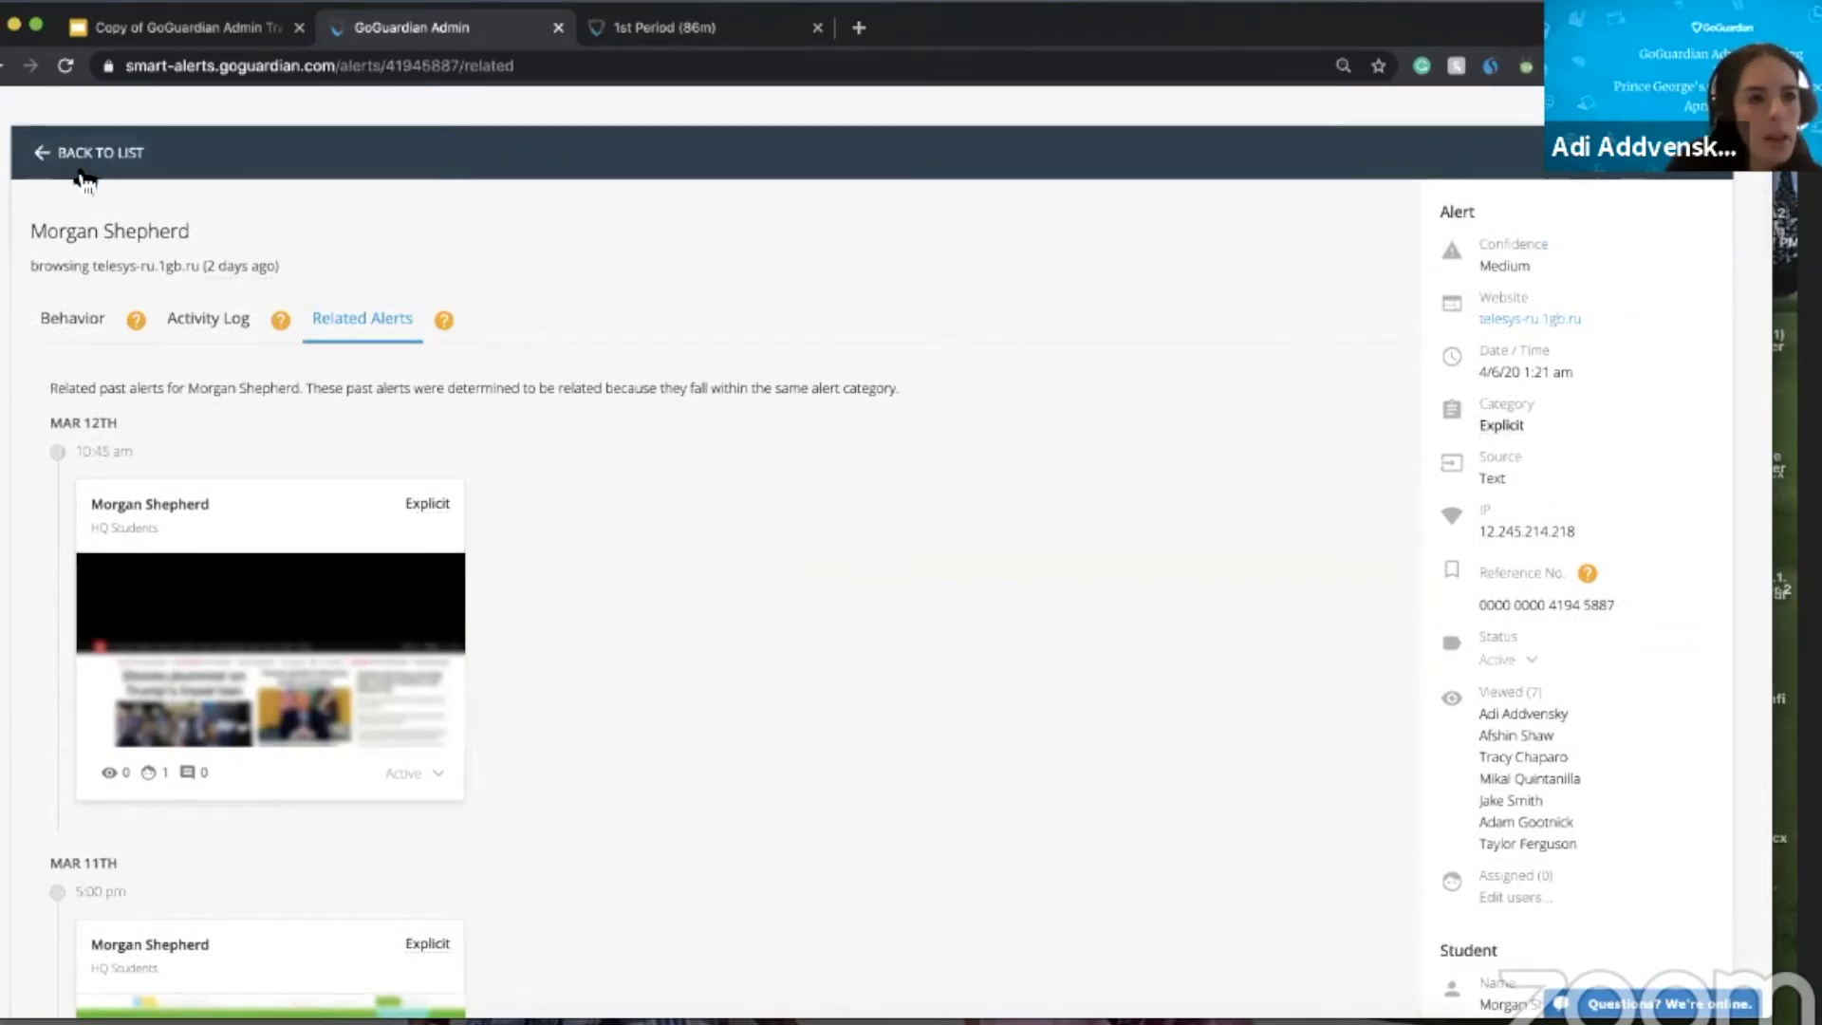
{"action": "left_click", "coordinate": [82, 167]}
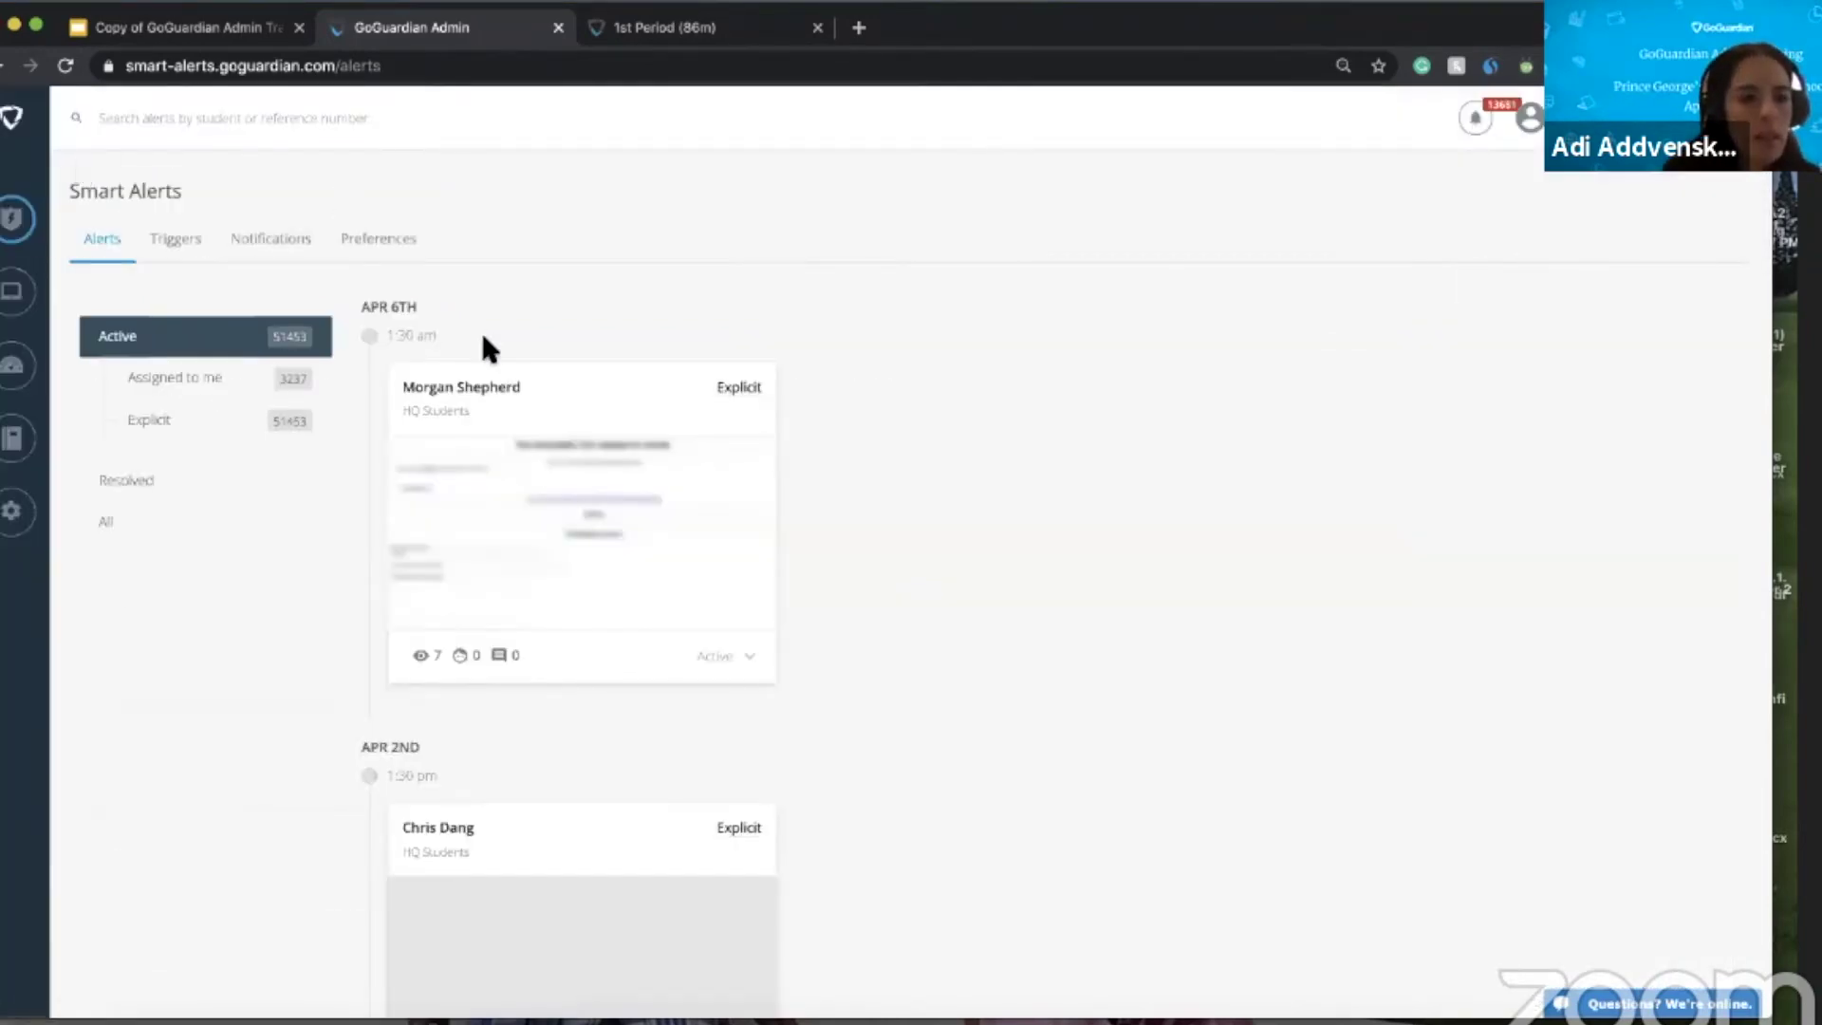
{"action": "mouse_move", "coordinate": [29, 370]}
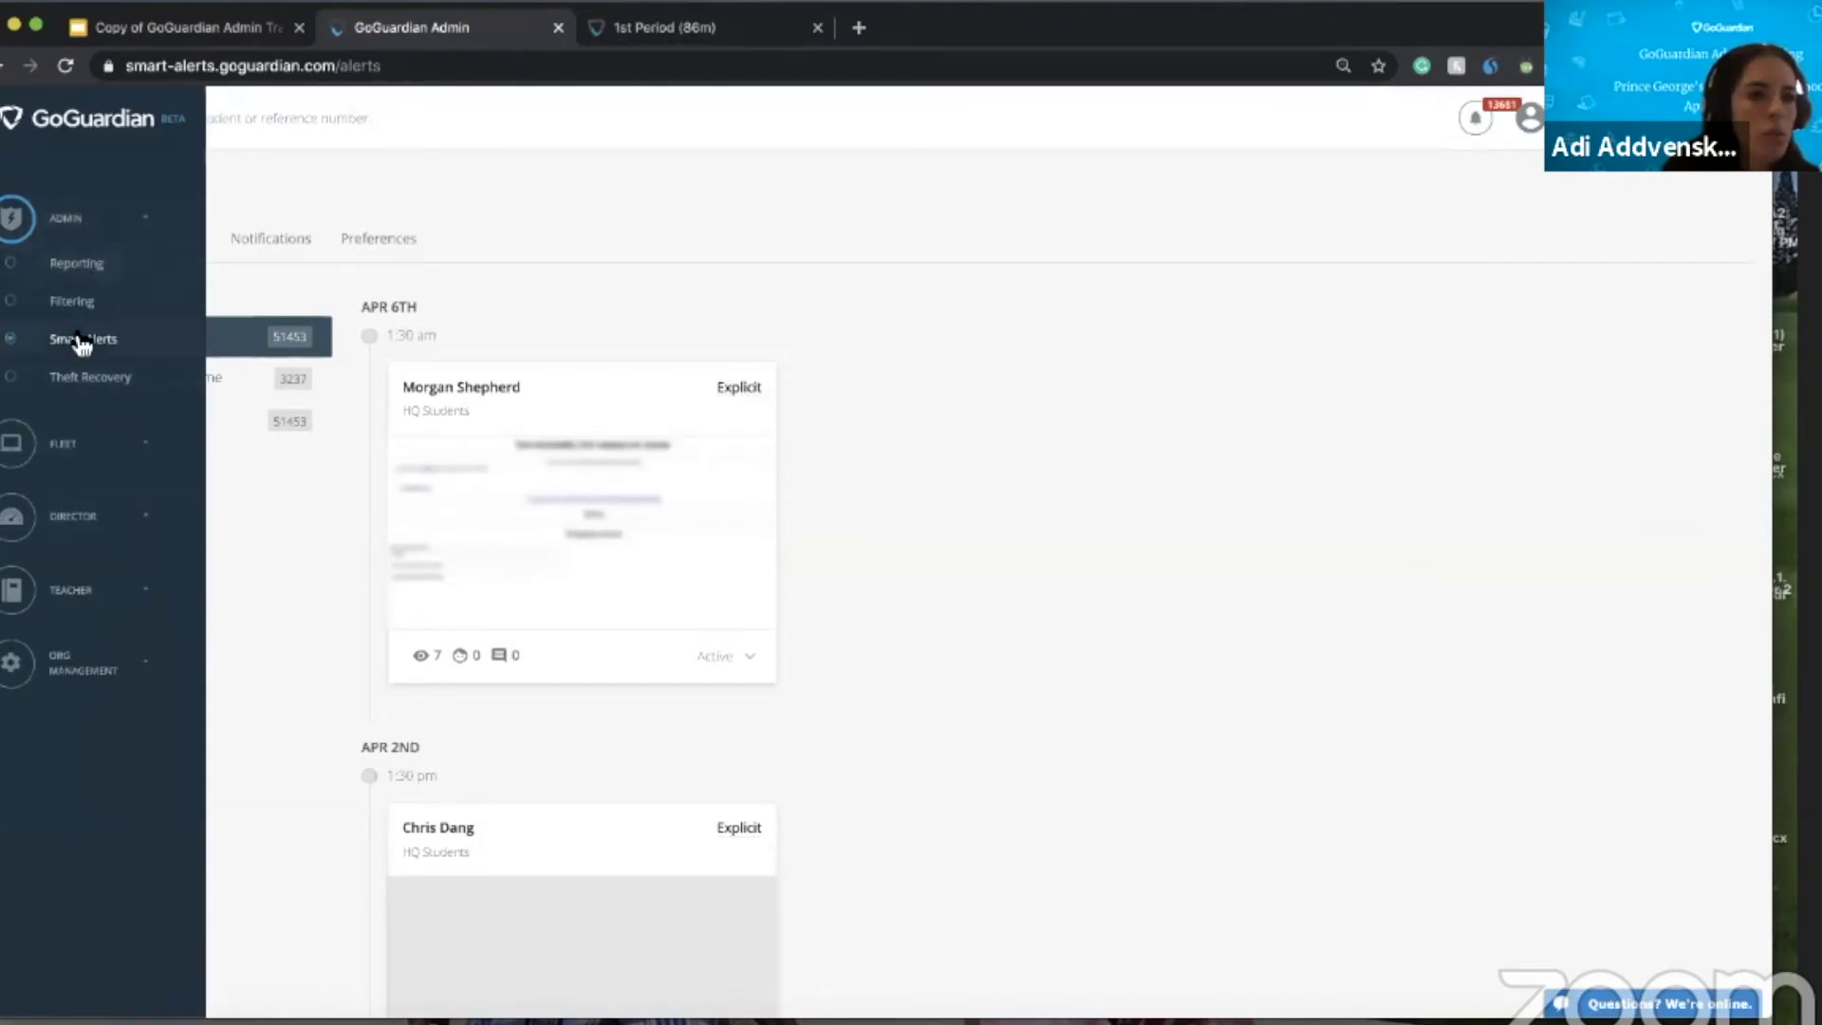
{"action": "left_click", "coordinate": [85, 275]}
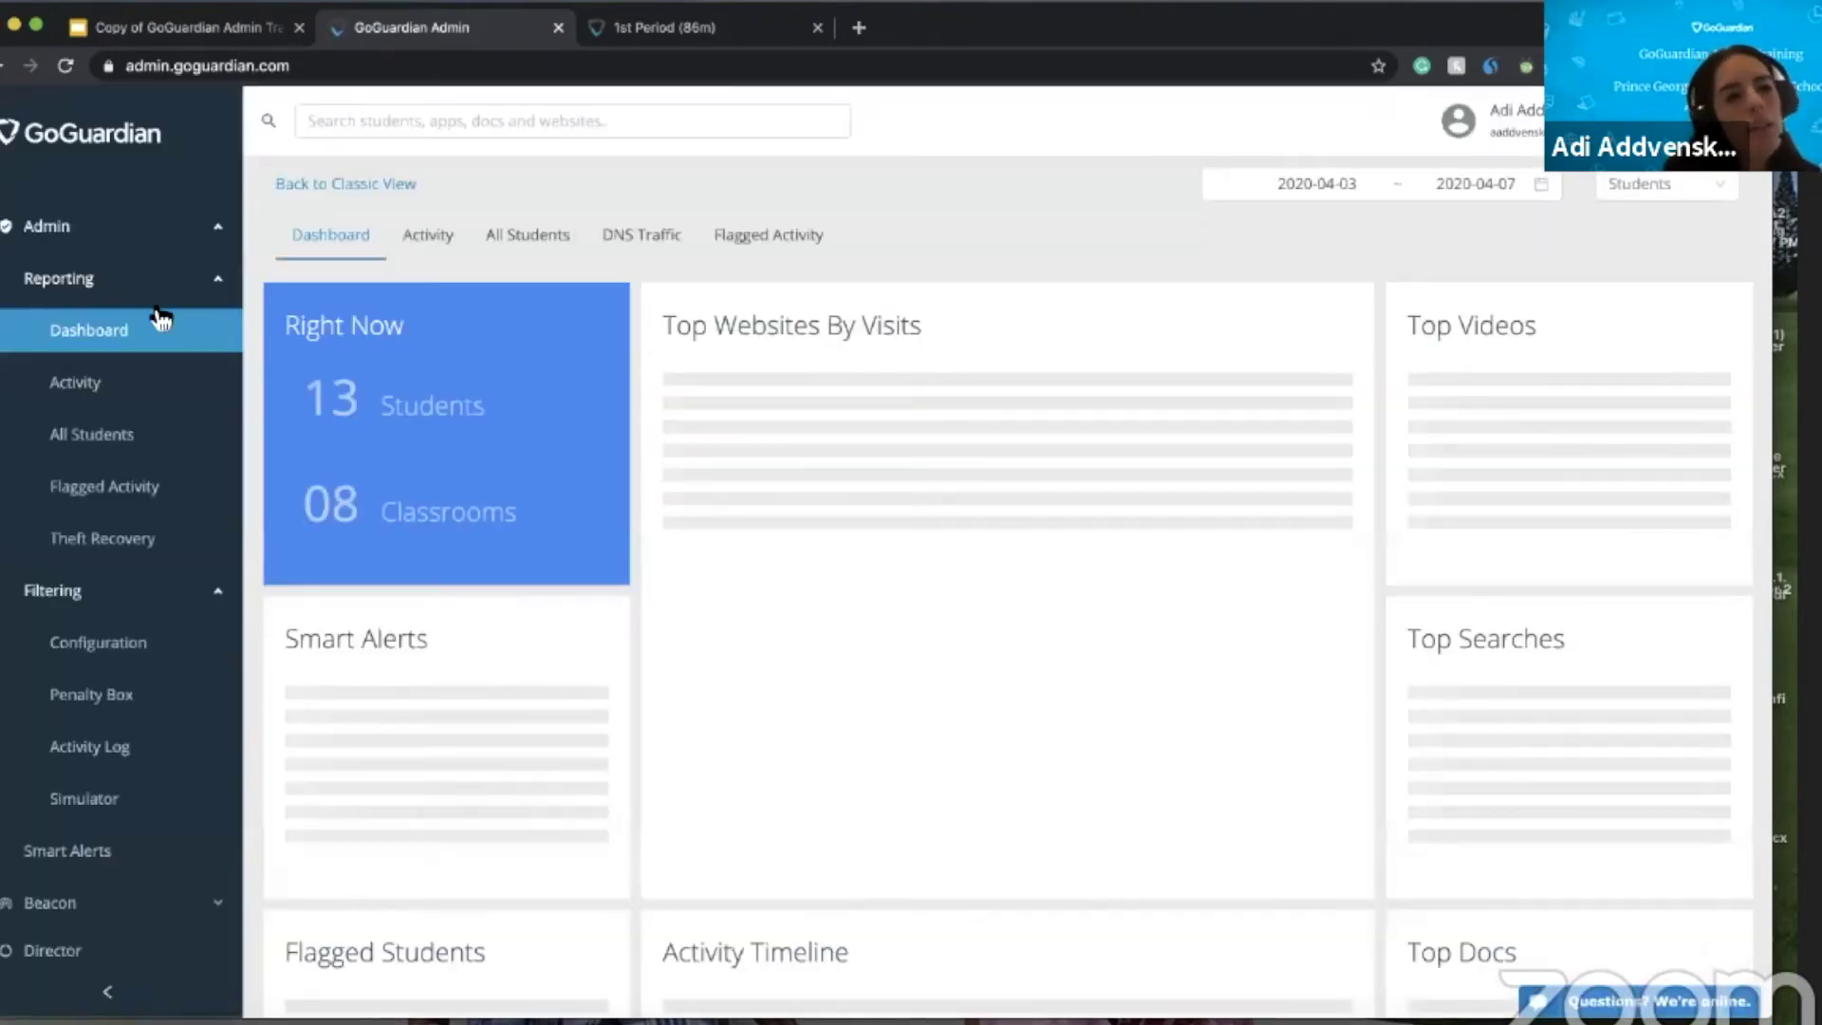
{"action": "scroll", "coordinate": [261, 403], "scroll_direction": "down", "scroll_amount": 1}
{"action": "scroll", "coordinate": [258, 389], "scroll_direction": "down", "scroll_amount": 2}
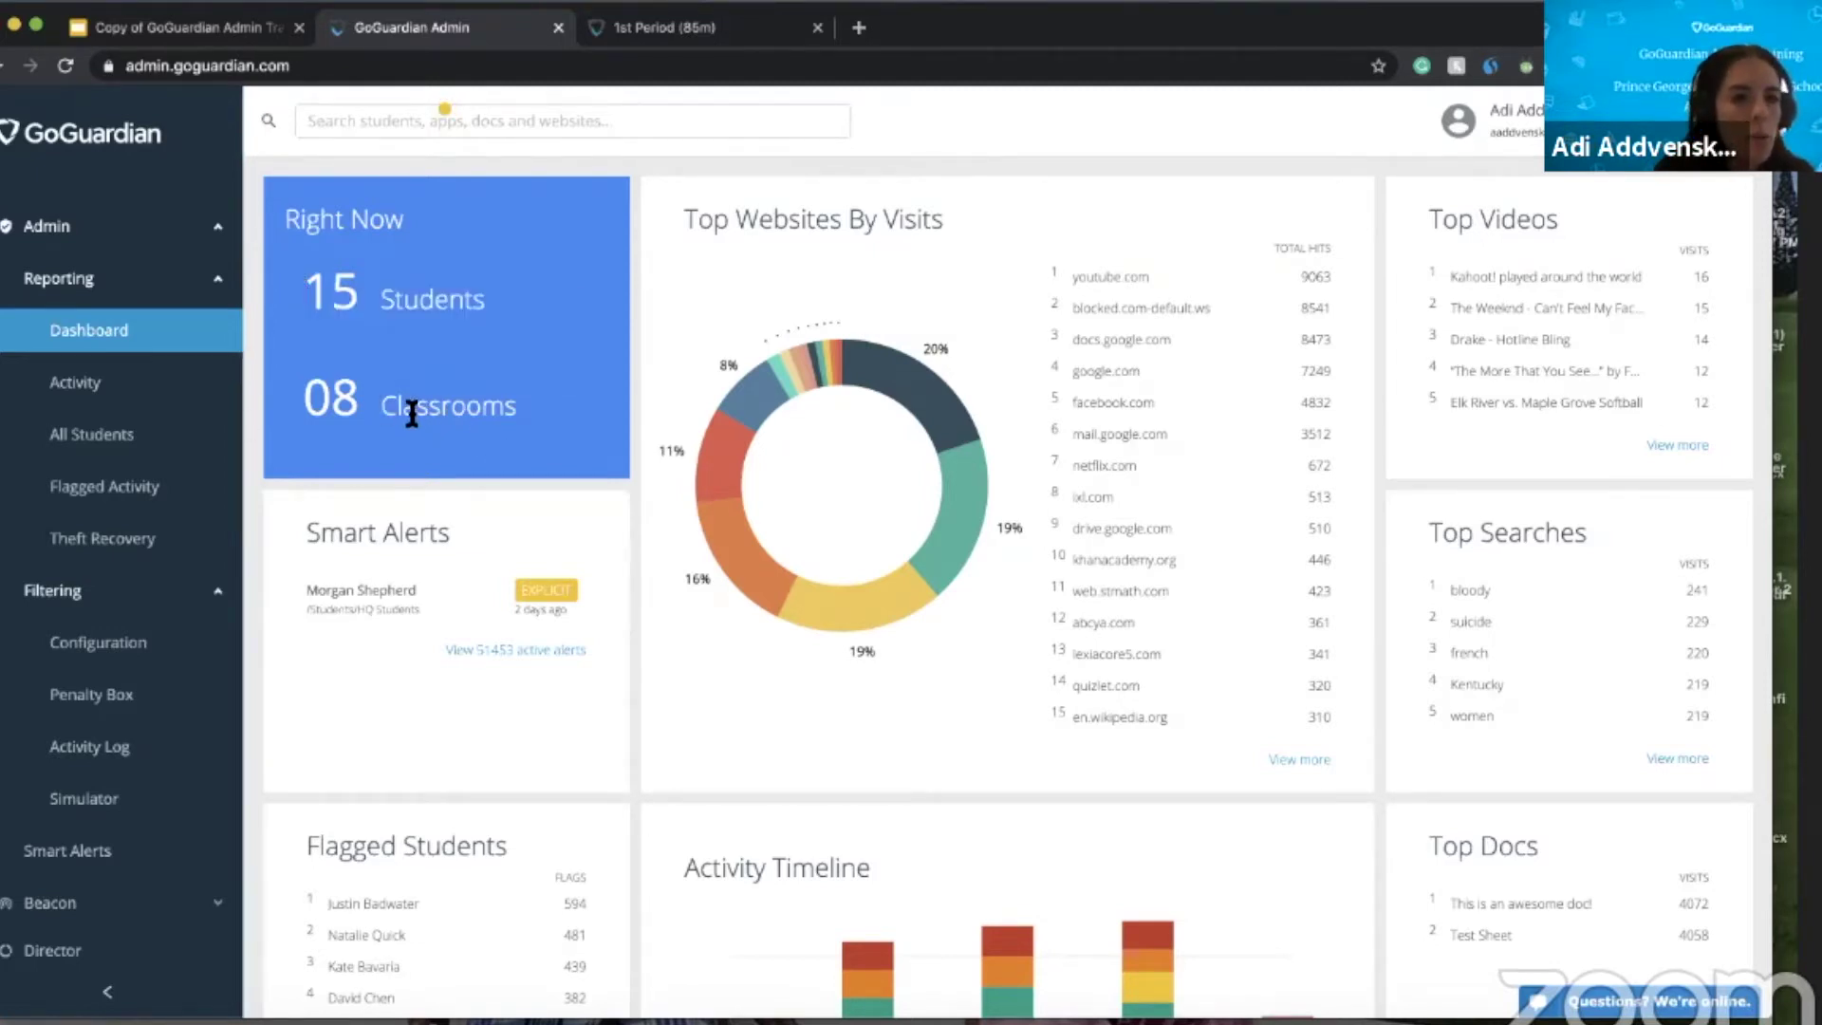
{"action": "mouse_move", "coordinate": [406, 399]}
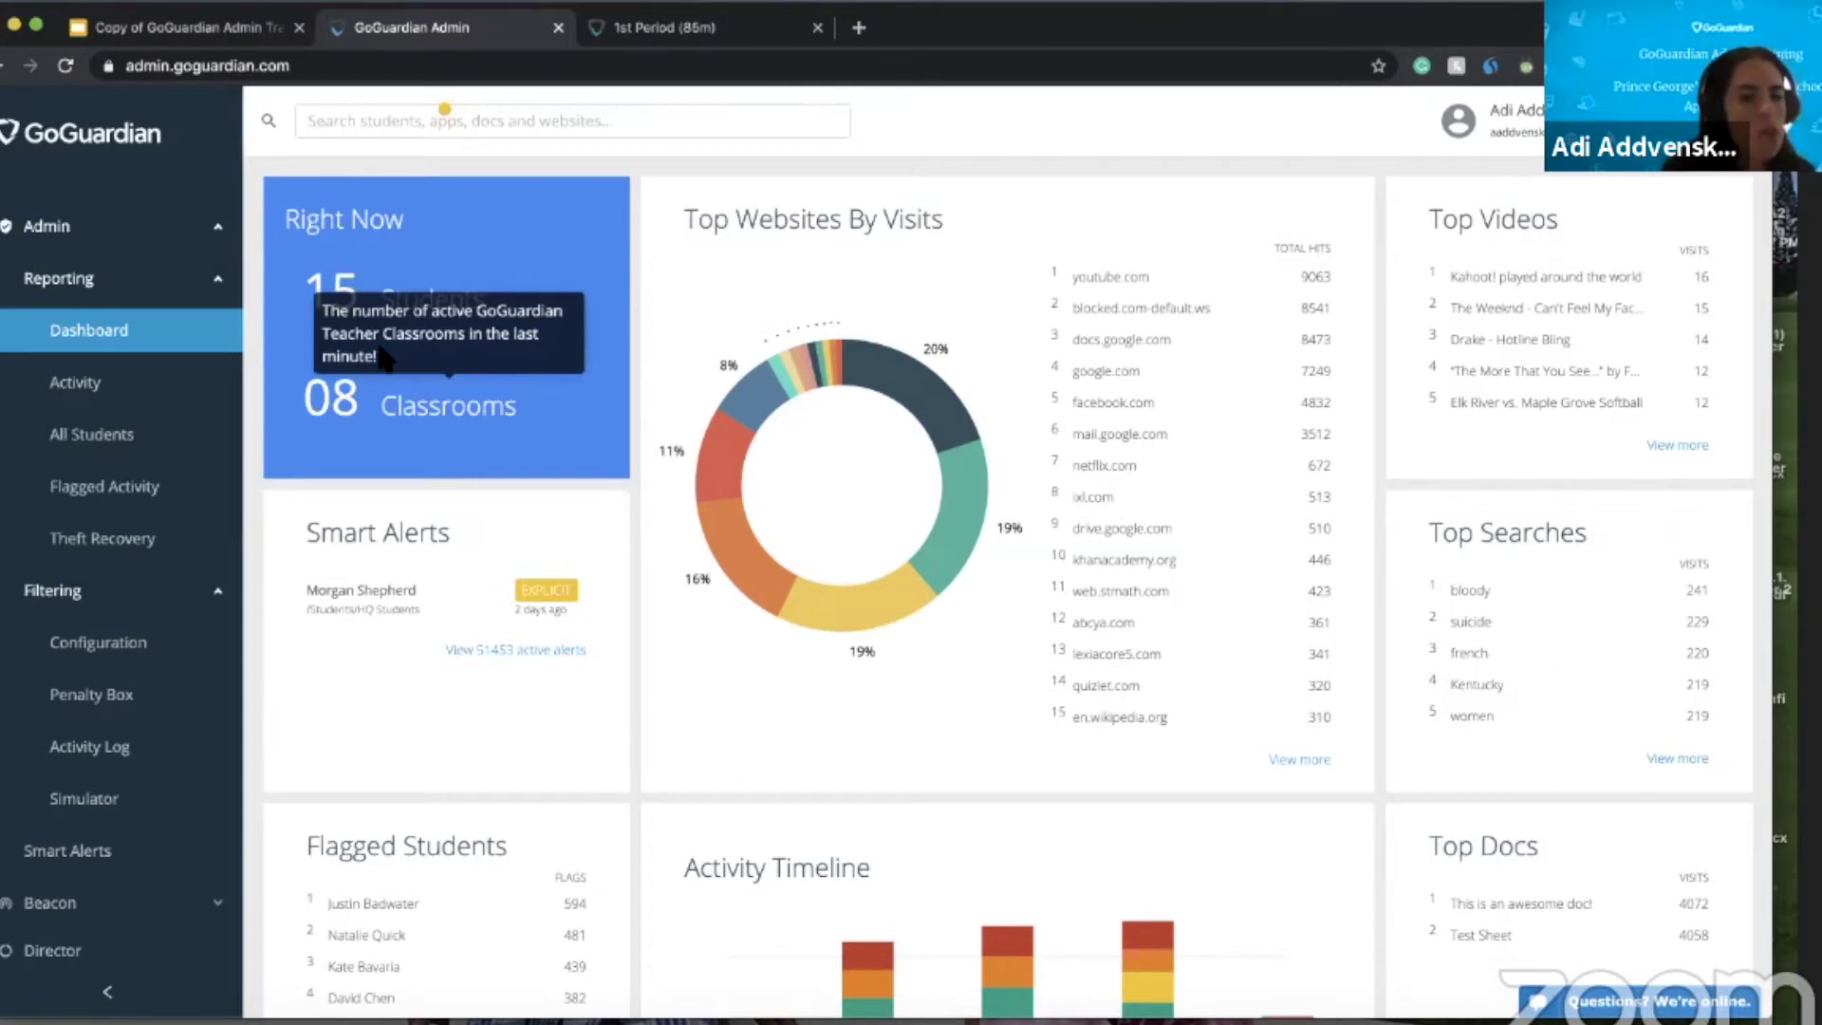
- Open the Activity report and examine the list of visited websites with category, user, time spent and viewed or blocked status
{"action": "left_click", "coordinate": [104, 402]}
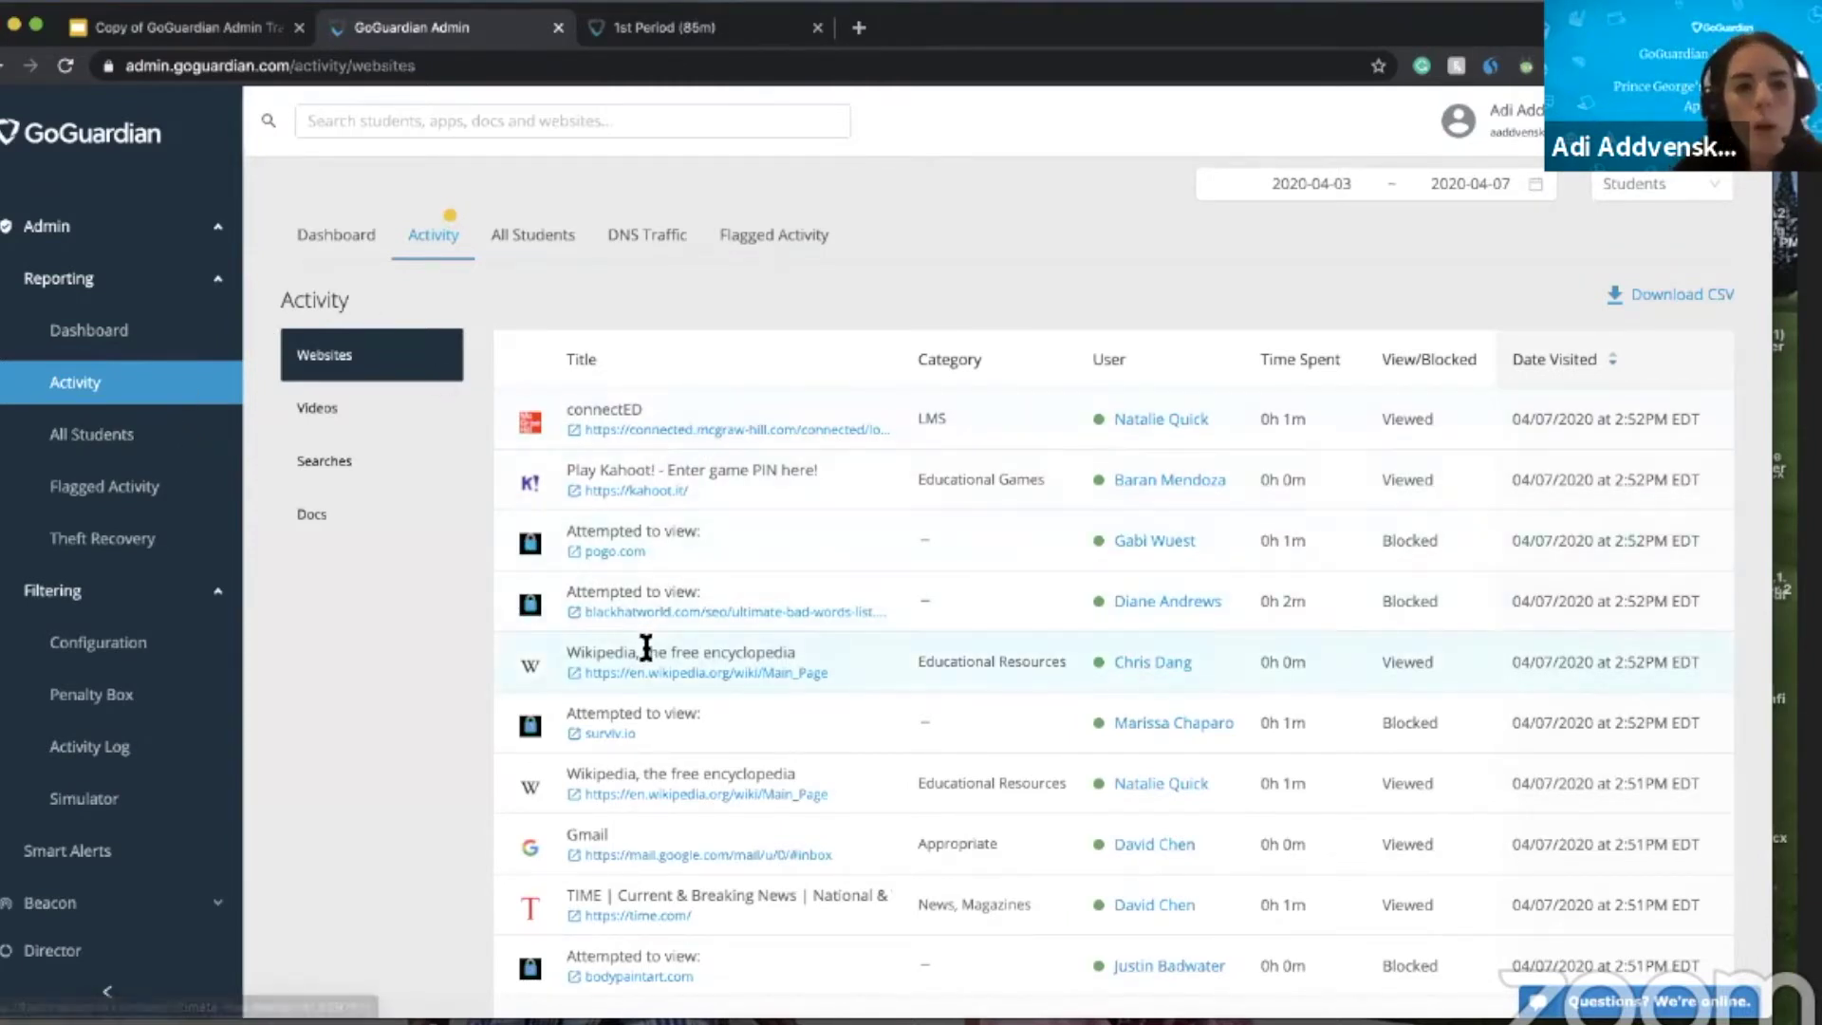
{"action": "scroll", "coordinate": [646, 648], "scroll_direction": "down", "scroll_amount": 2}
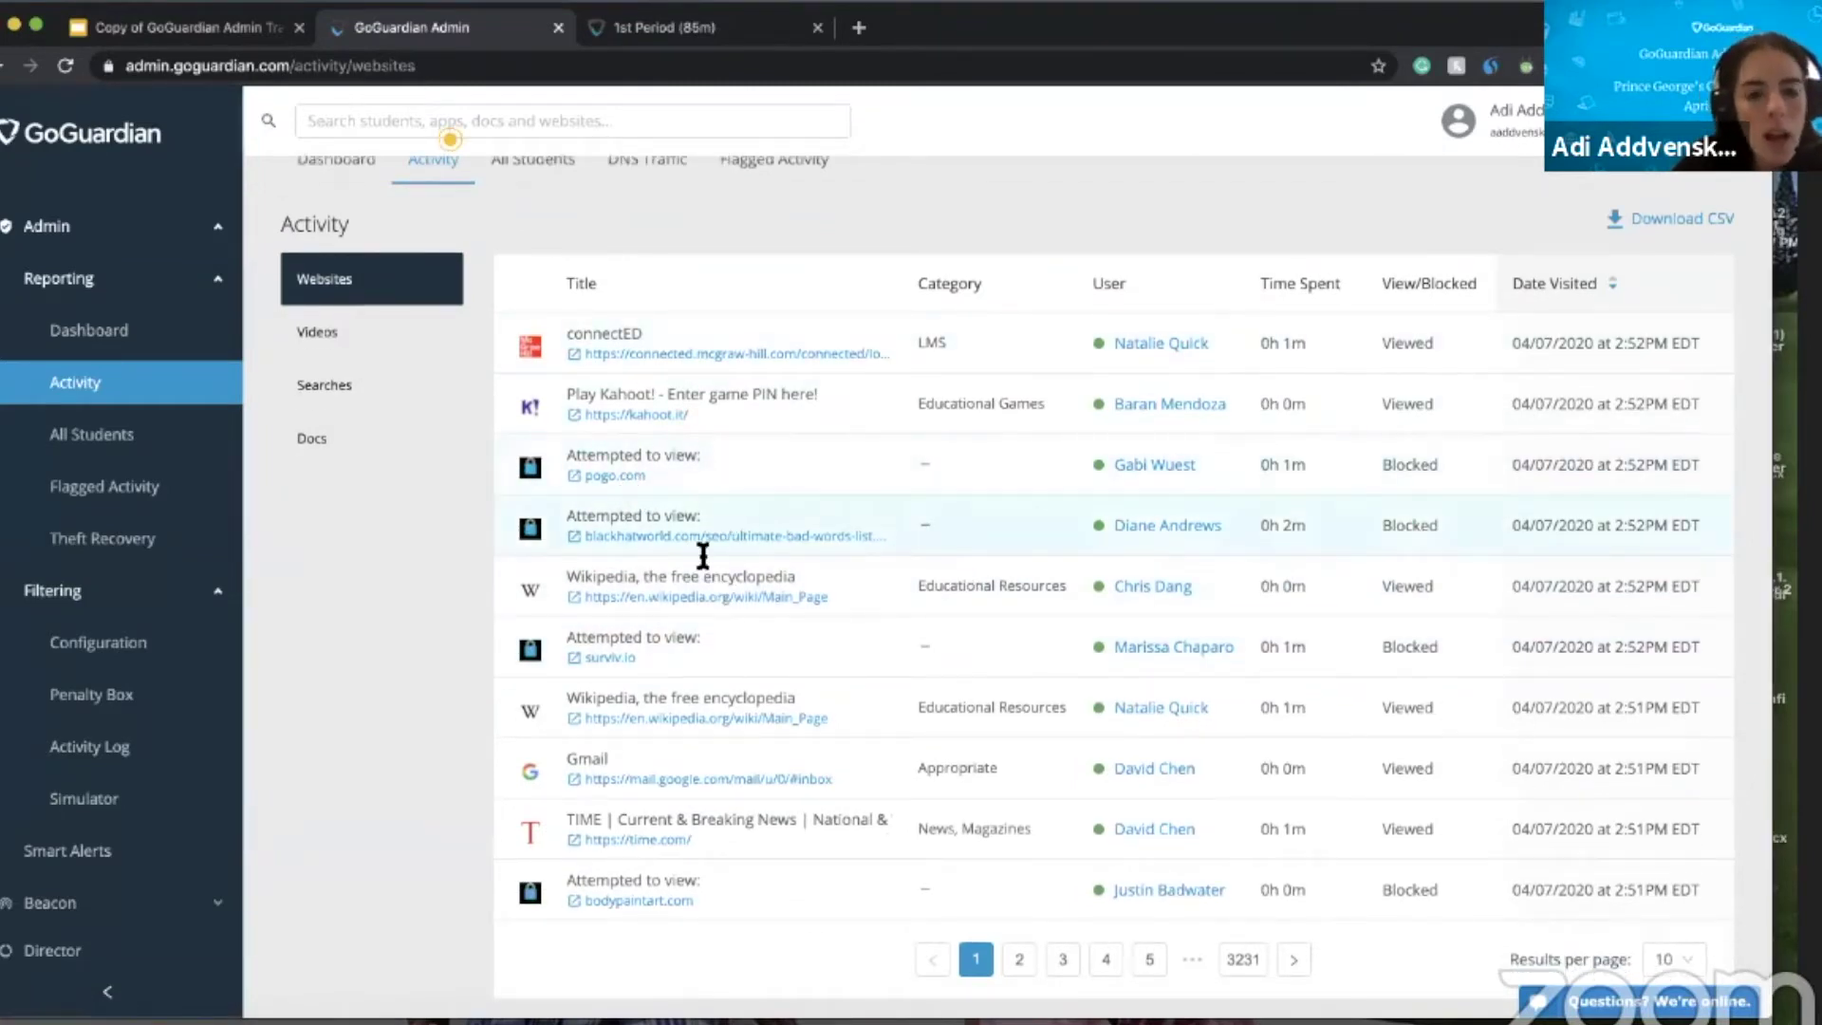
{"action": "scroll", "coordinate": [707, 564], "scroll_direction": "down", "scroll_amount": 1}
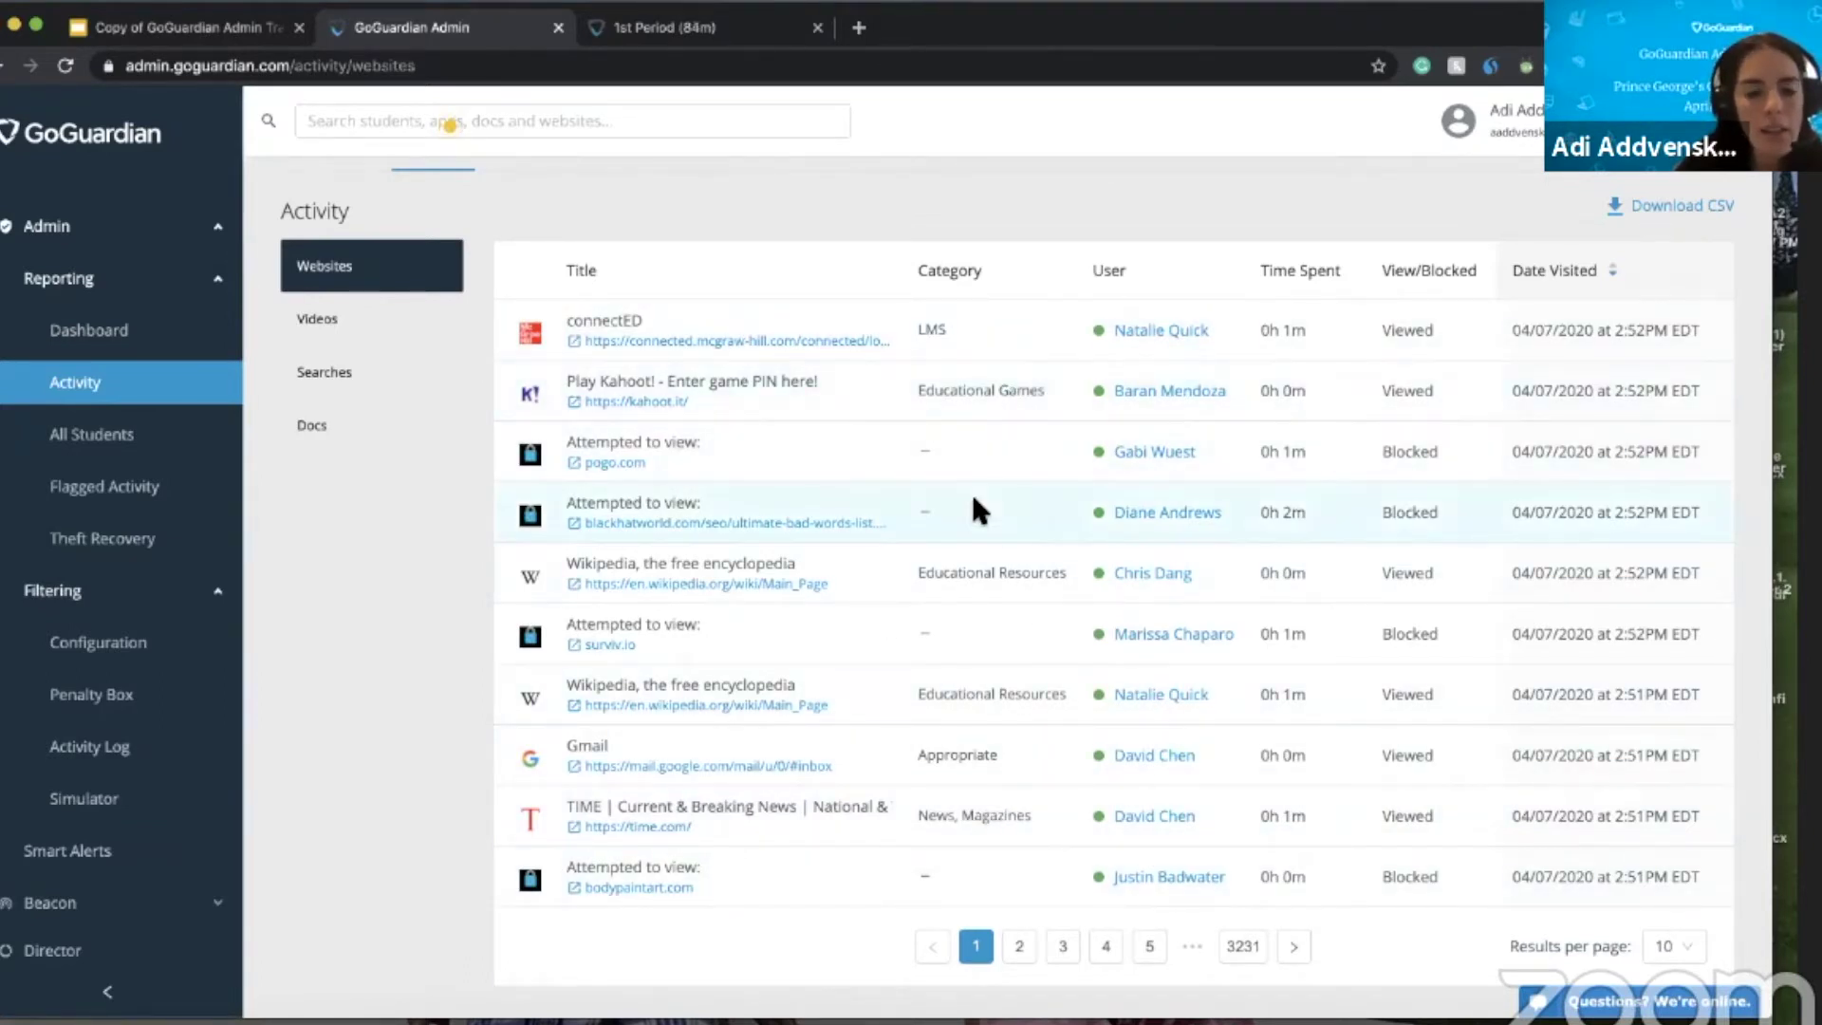
- Show the Videos activity and look through the watched videos with their categories, users and time spent
{"action": "left_click", "coordinate": [365, 324]}
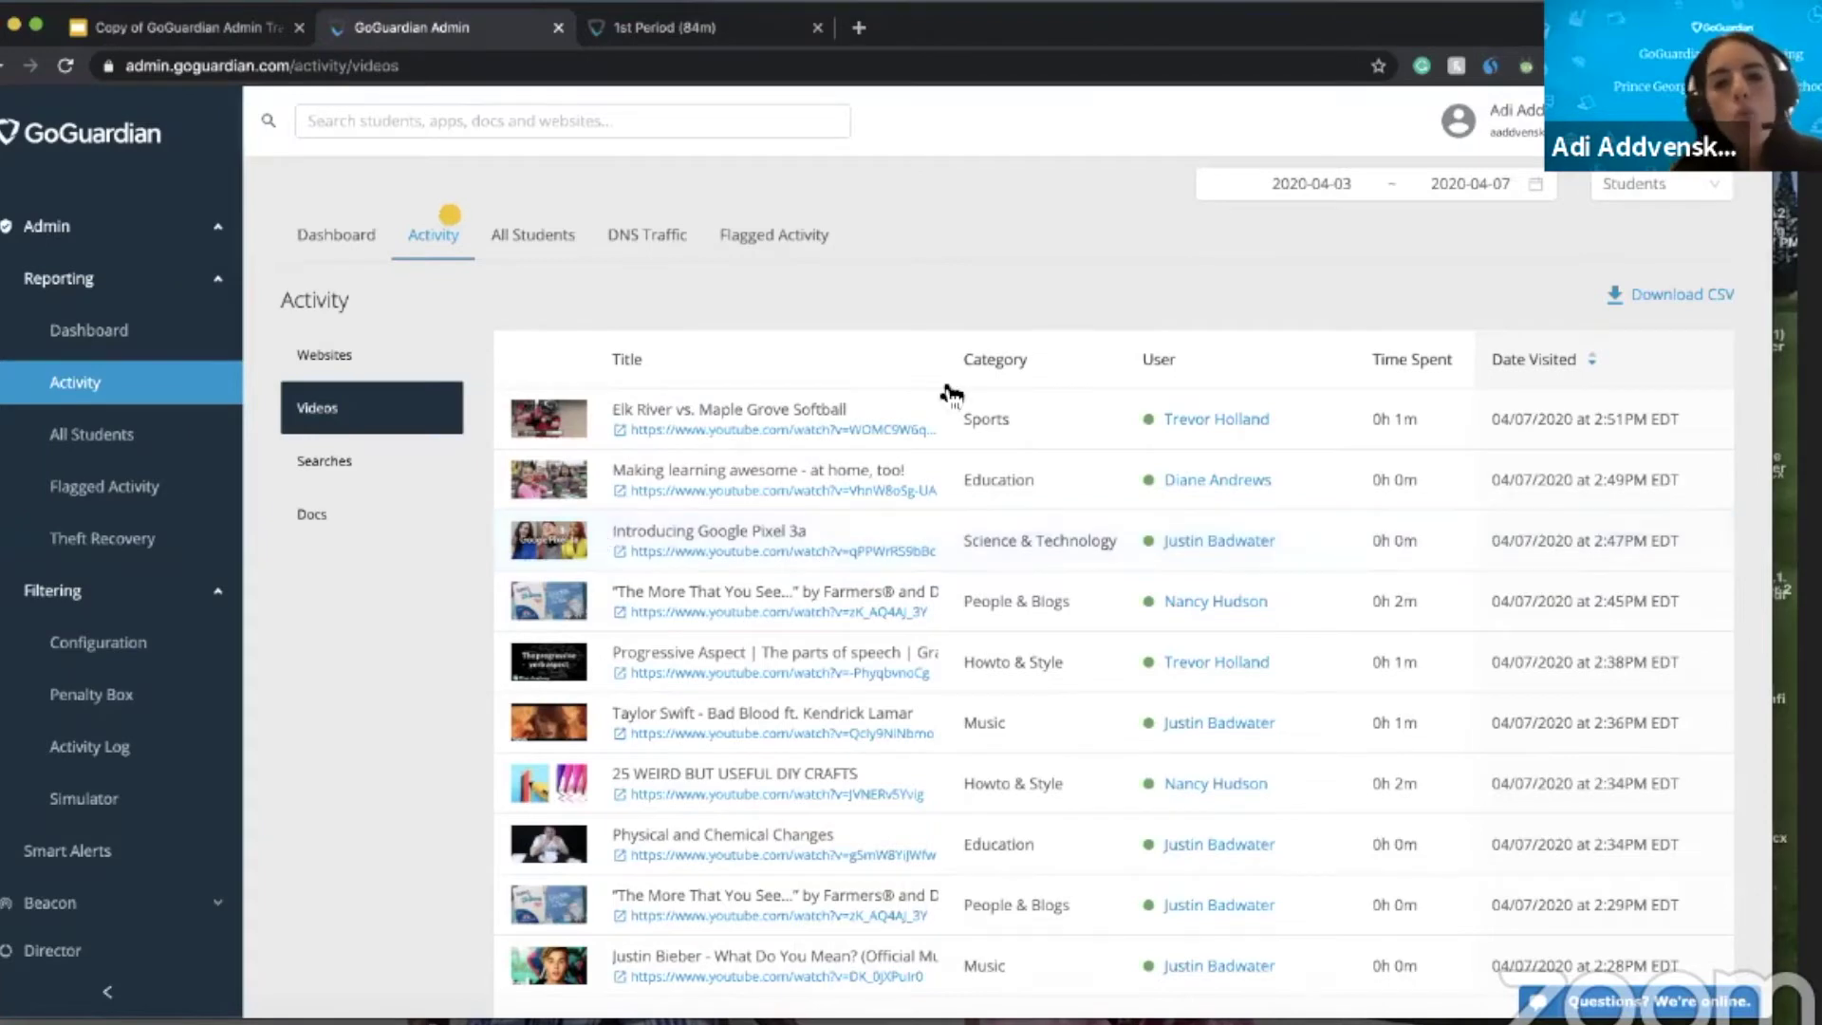
{"action": "scroll", "coordinate": [887, 692], "scroll_direction": "down", "scroll_amount": 1}
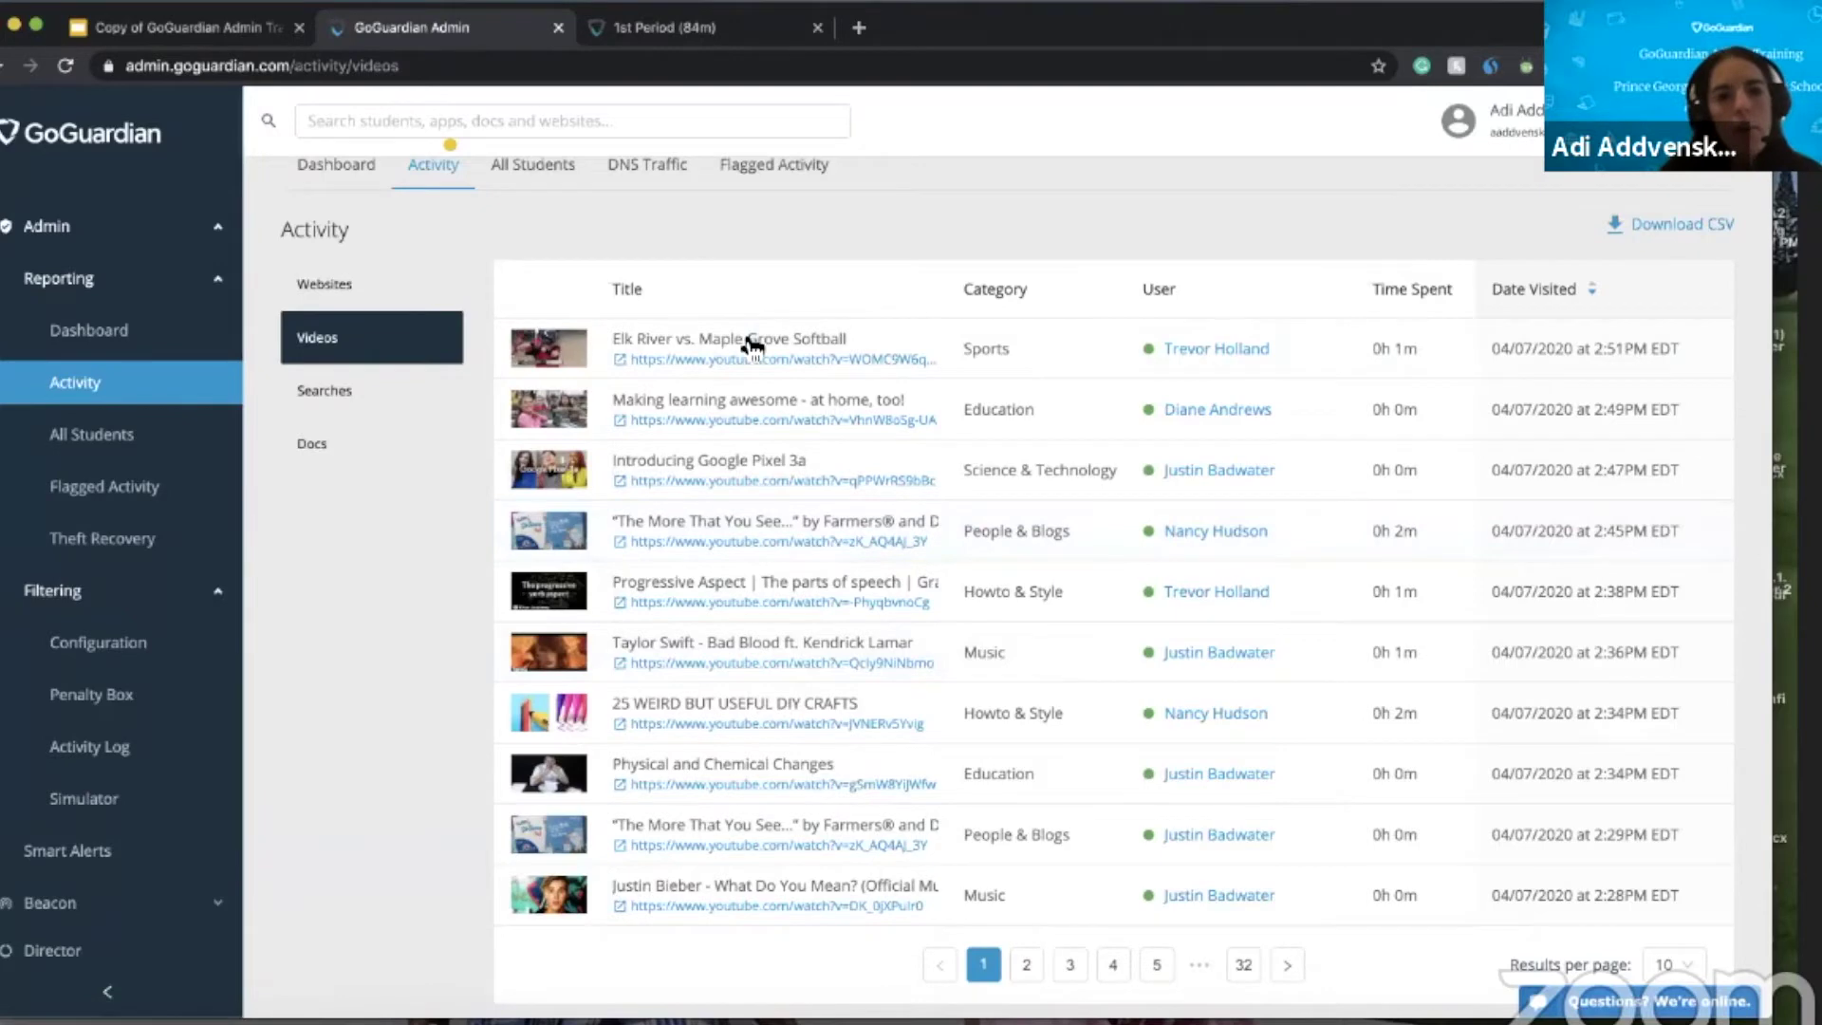
{"action": "scroll", "coordinate": [703, 513], "scroll_direction": "down", "scroll_amount": 1}
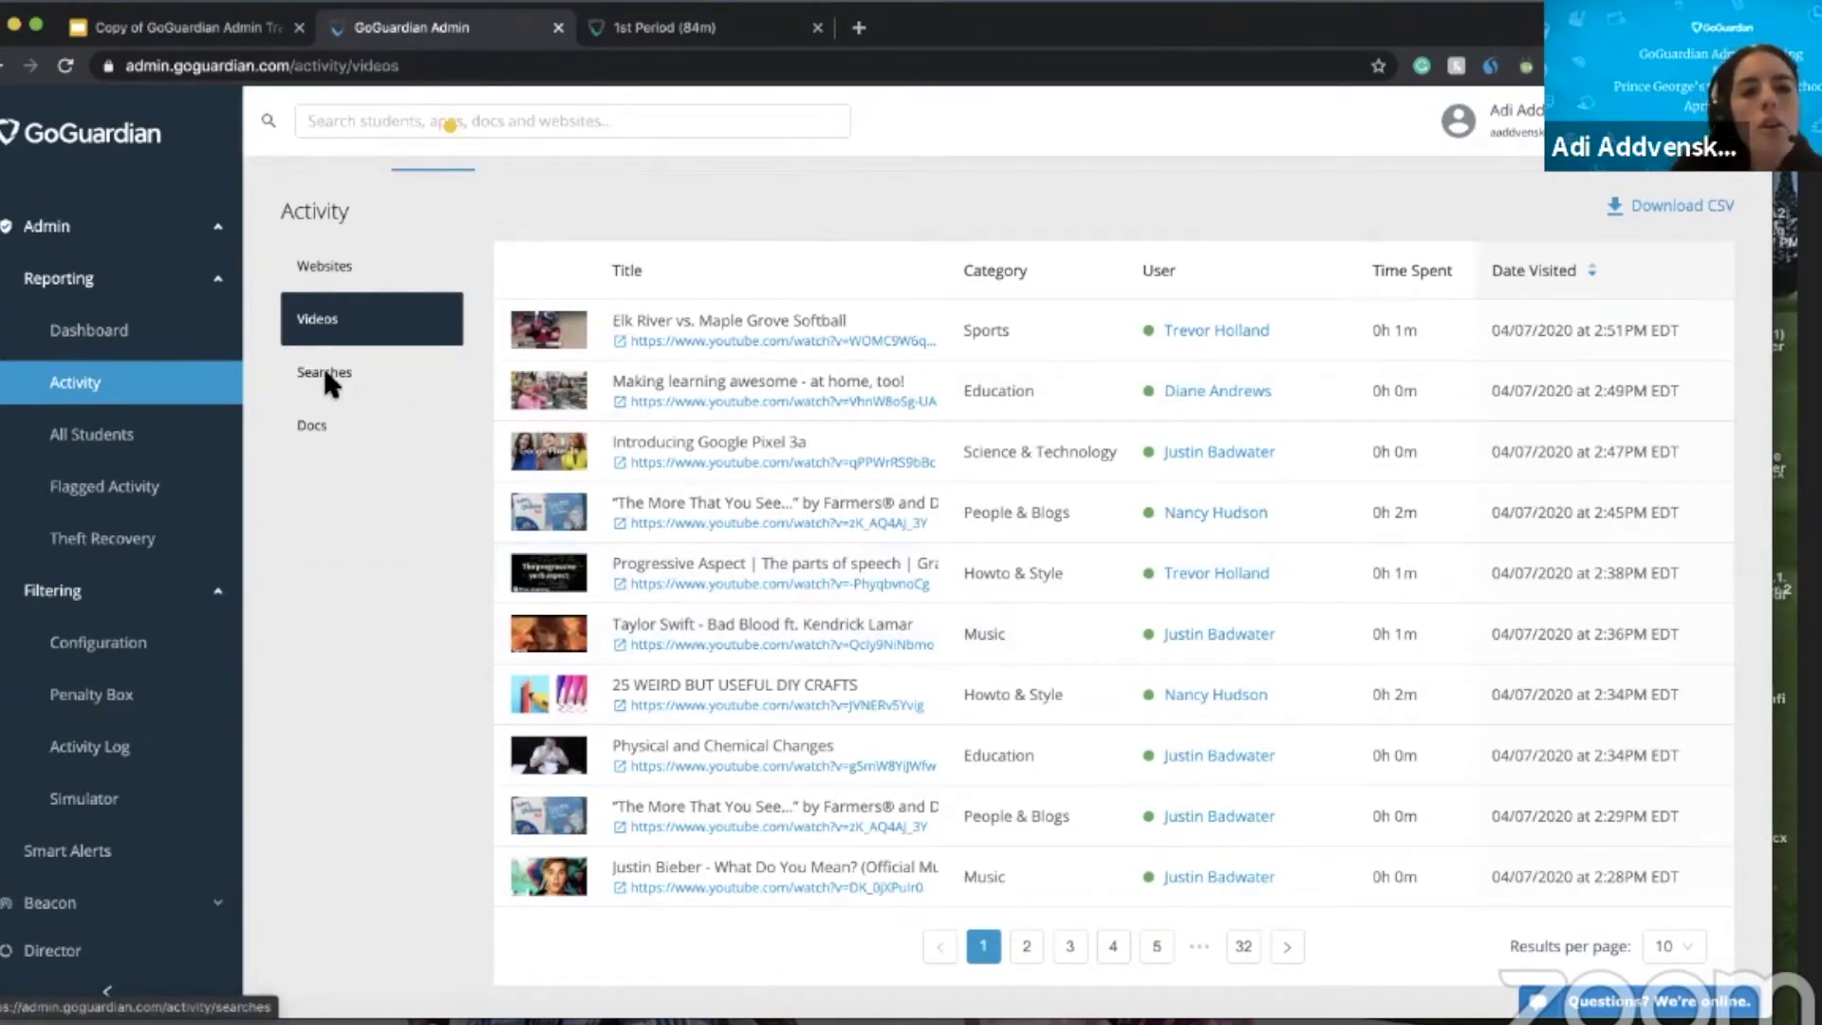
- Review the Searches activity and the Docs activity of the students
{"action": "left_click", "coordinate": [332, 378]}
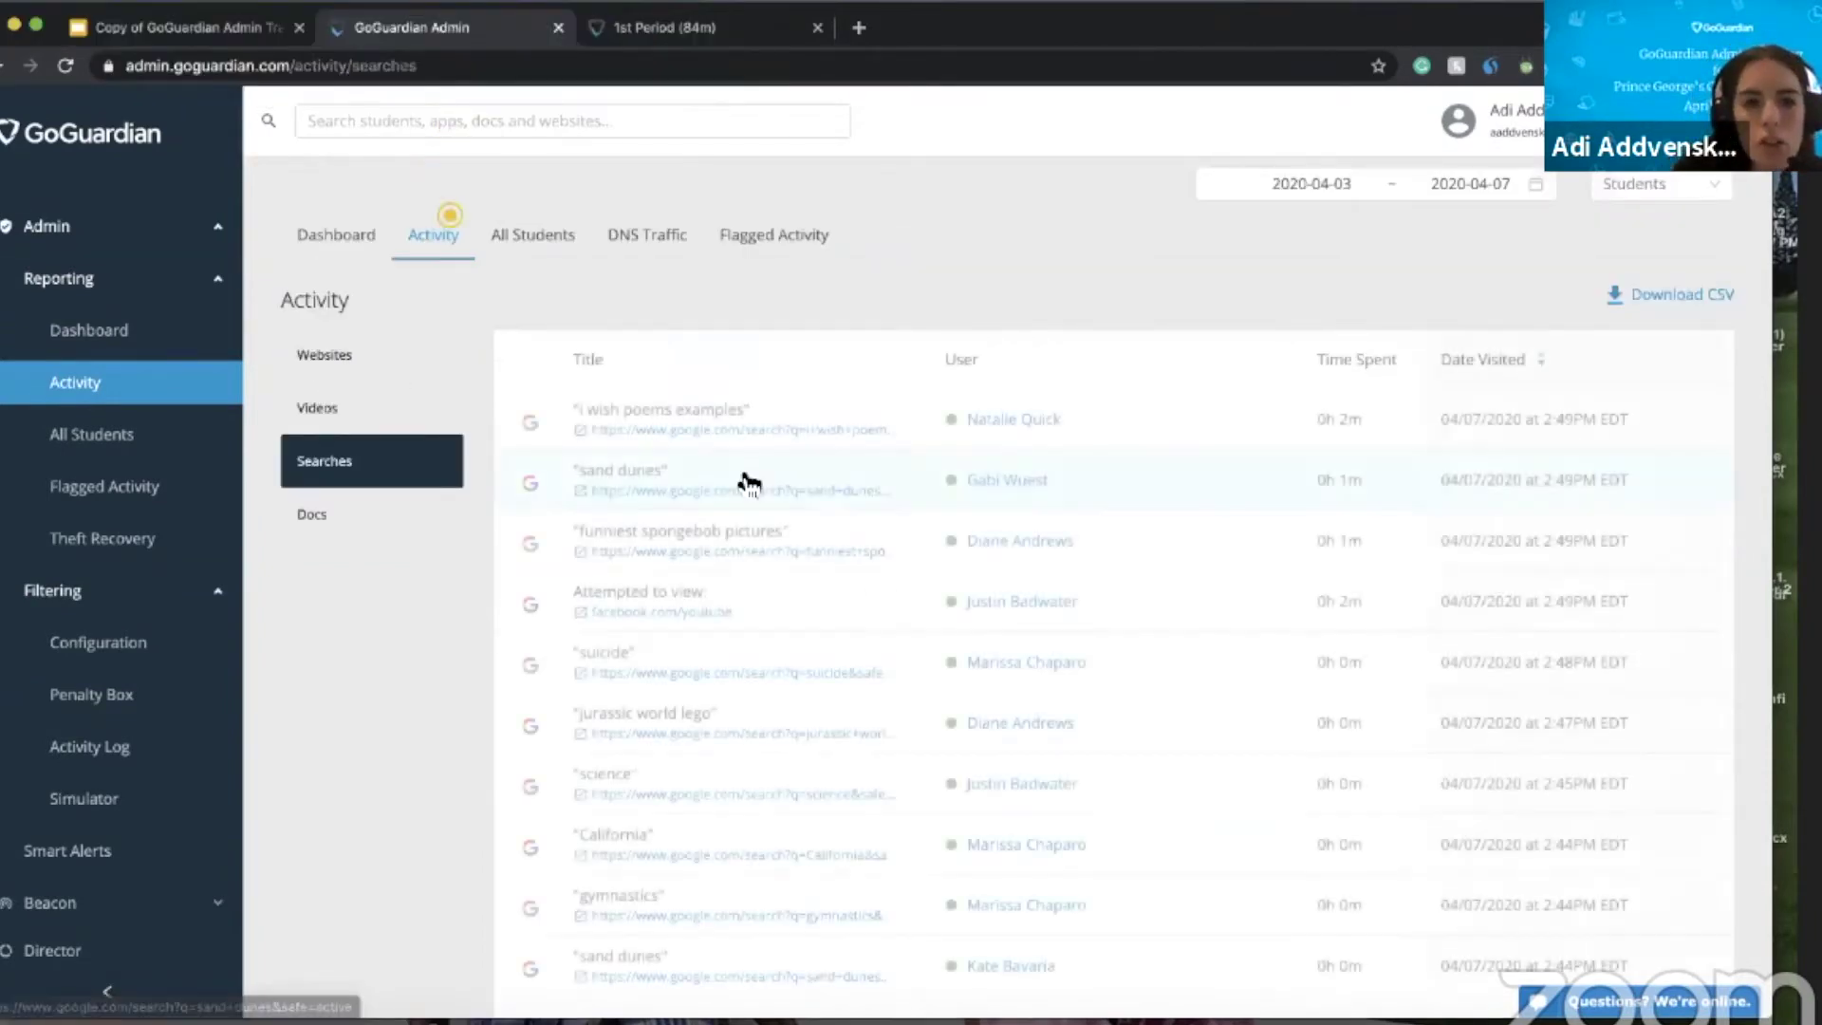
{"action": "scroll", "coordinate": [744, 512], "scroll_direction": "down", "scroll_amount": 1}
{"action": "scroll", "coordinate": [738, 588], "scroll_direction": "up", "scroll_amount": 1}
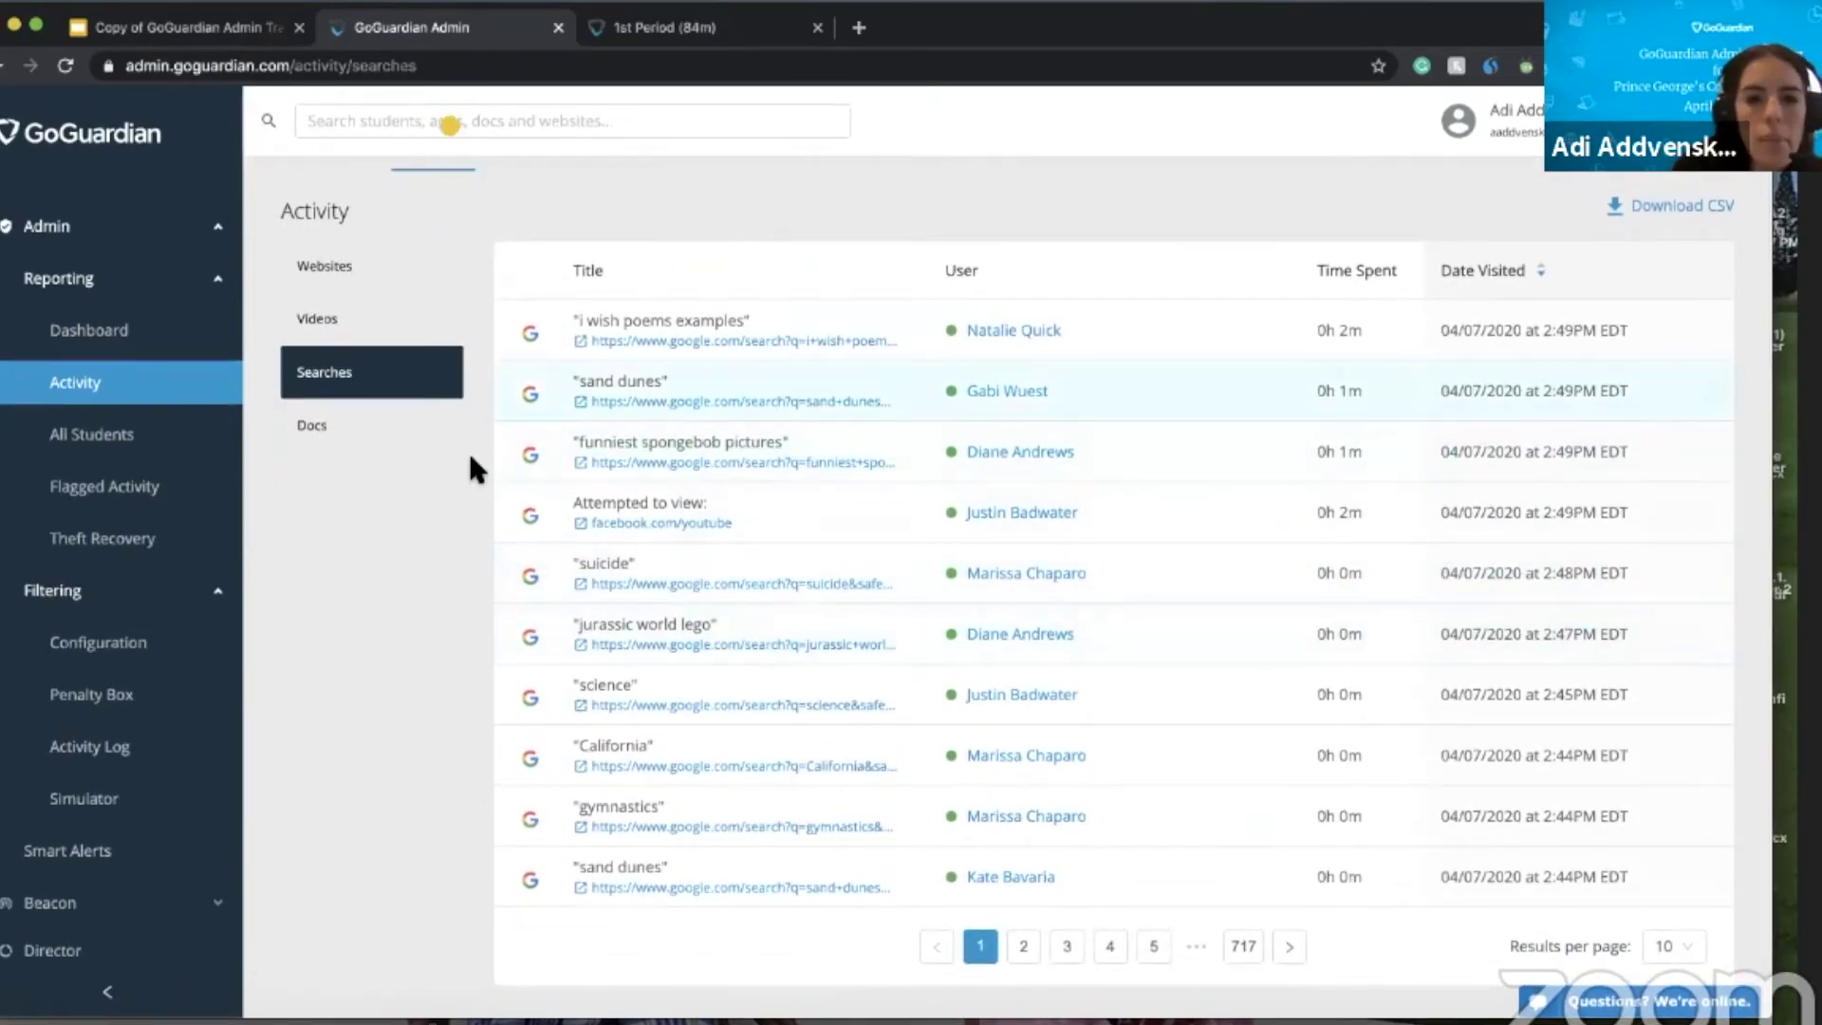
{"action": "left_click", "coordinate": [327, 429]}
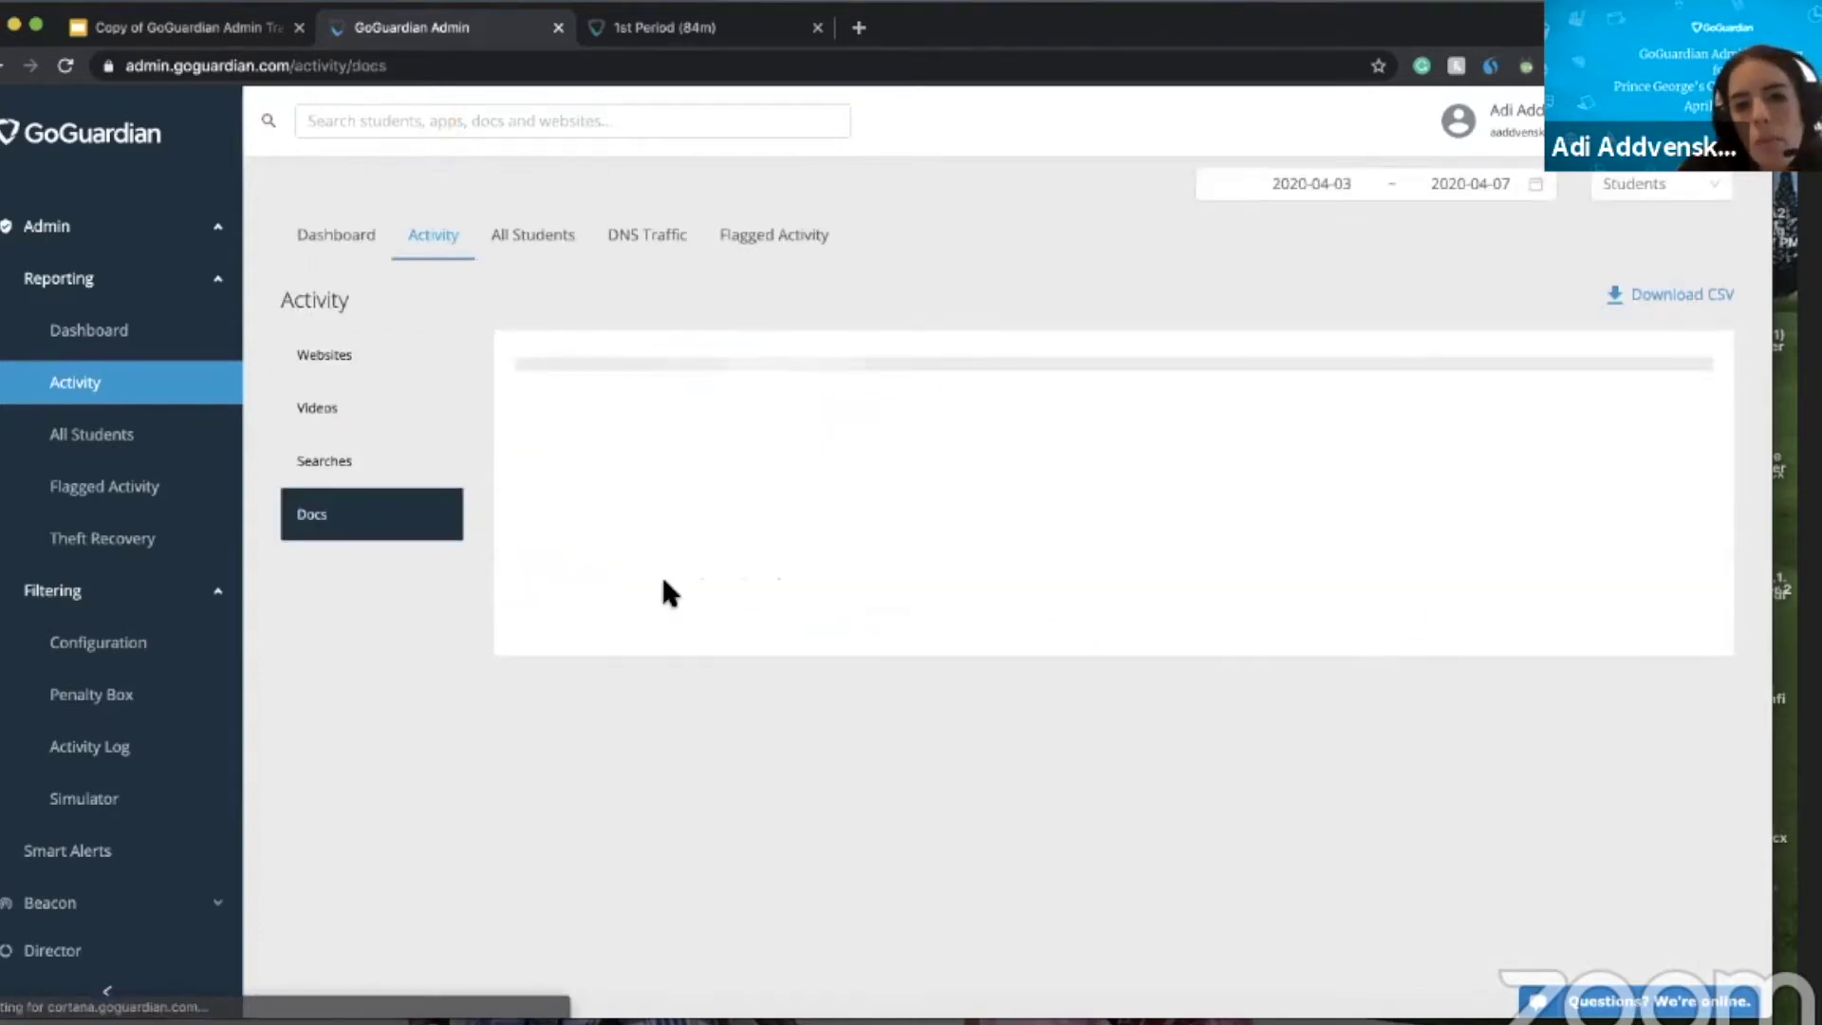
{"action": "scroll", "coordinate": [663, 586], "scroll_direction": "down", "scroll_amount": 2}
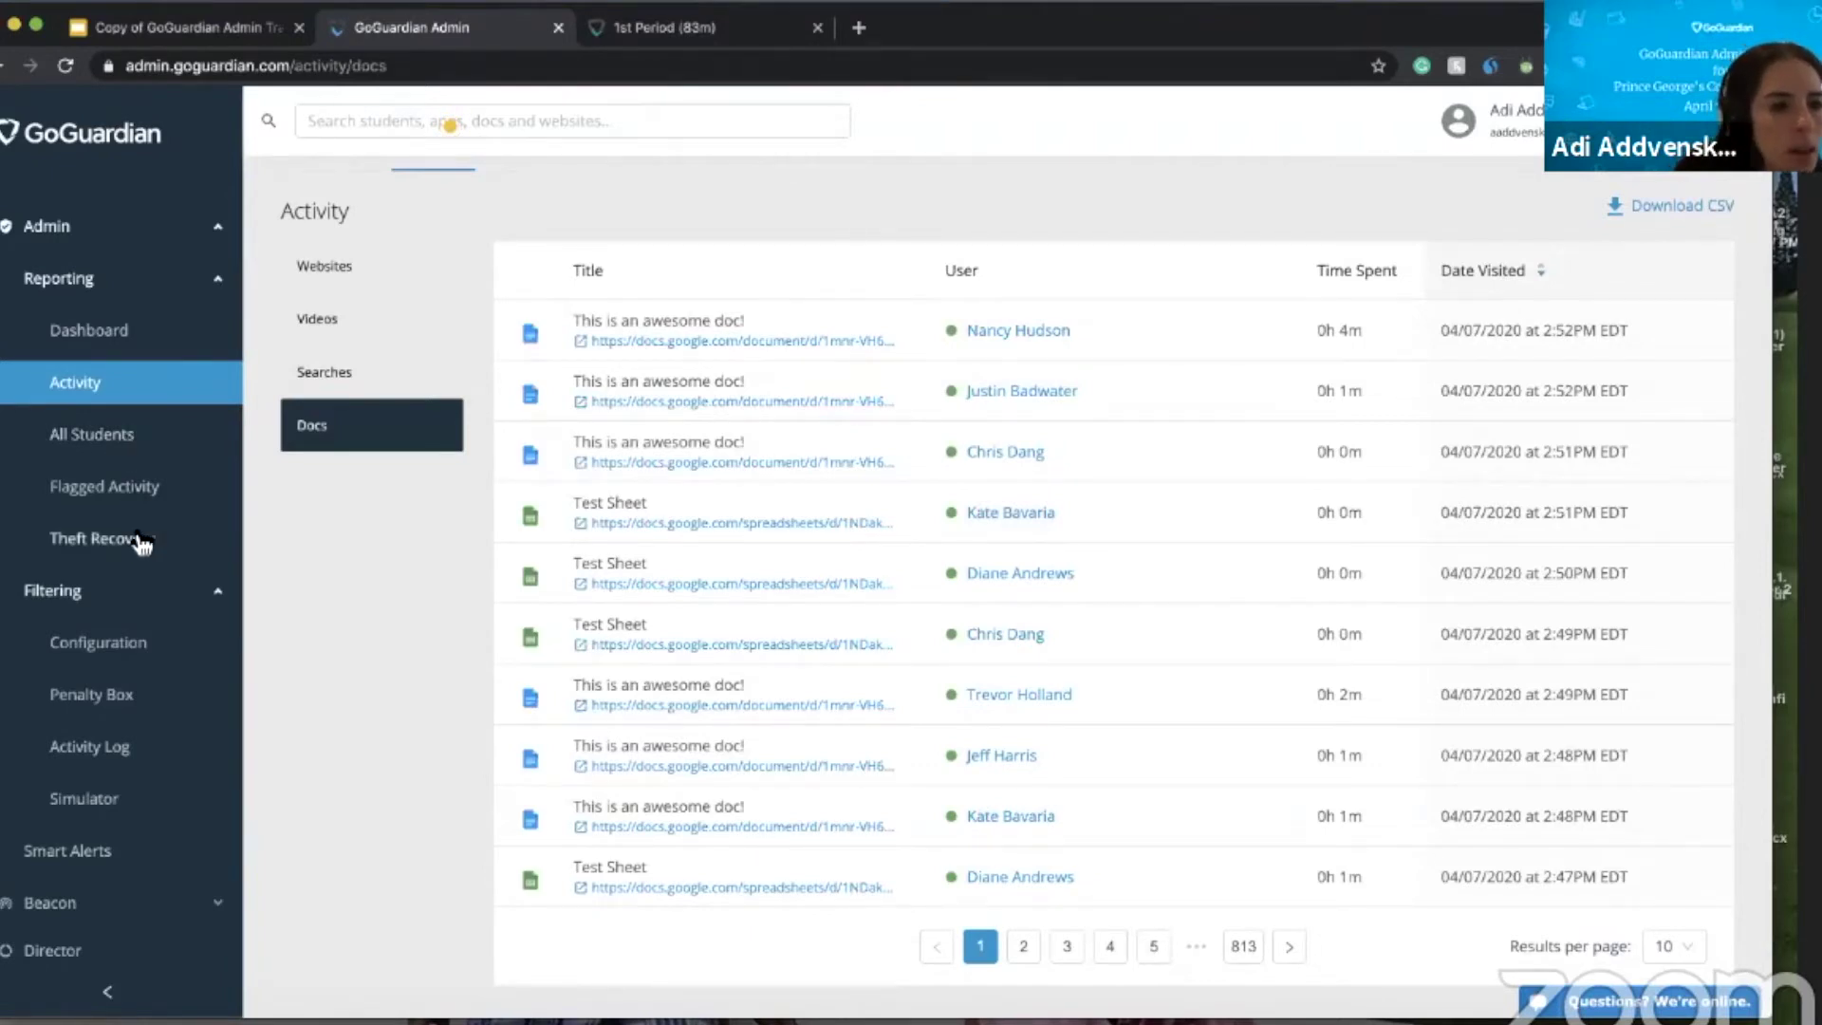
- Show the All Students report, and review the flagged websites and keyword severities in the Flagged Activity report
{"action": "left_click", "coordinate": [119, 441]}
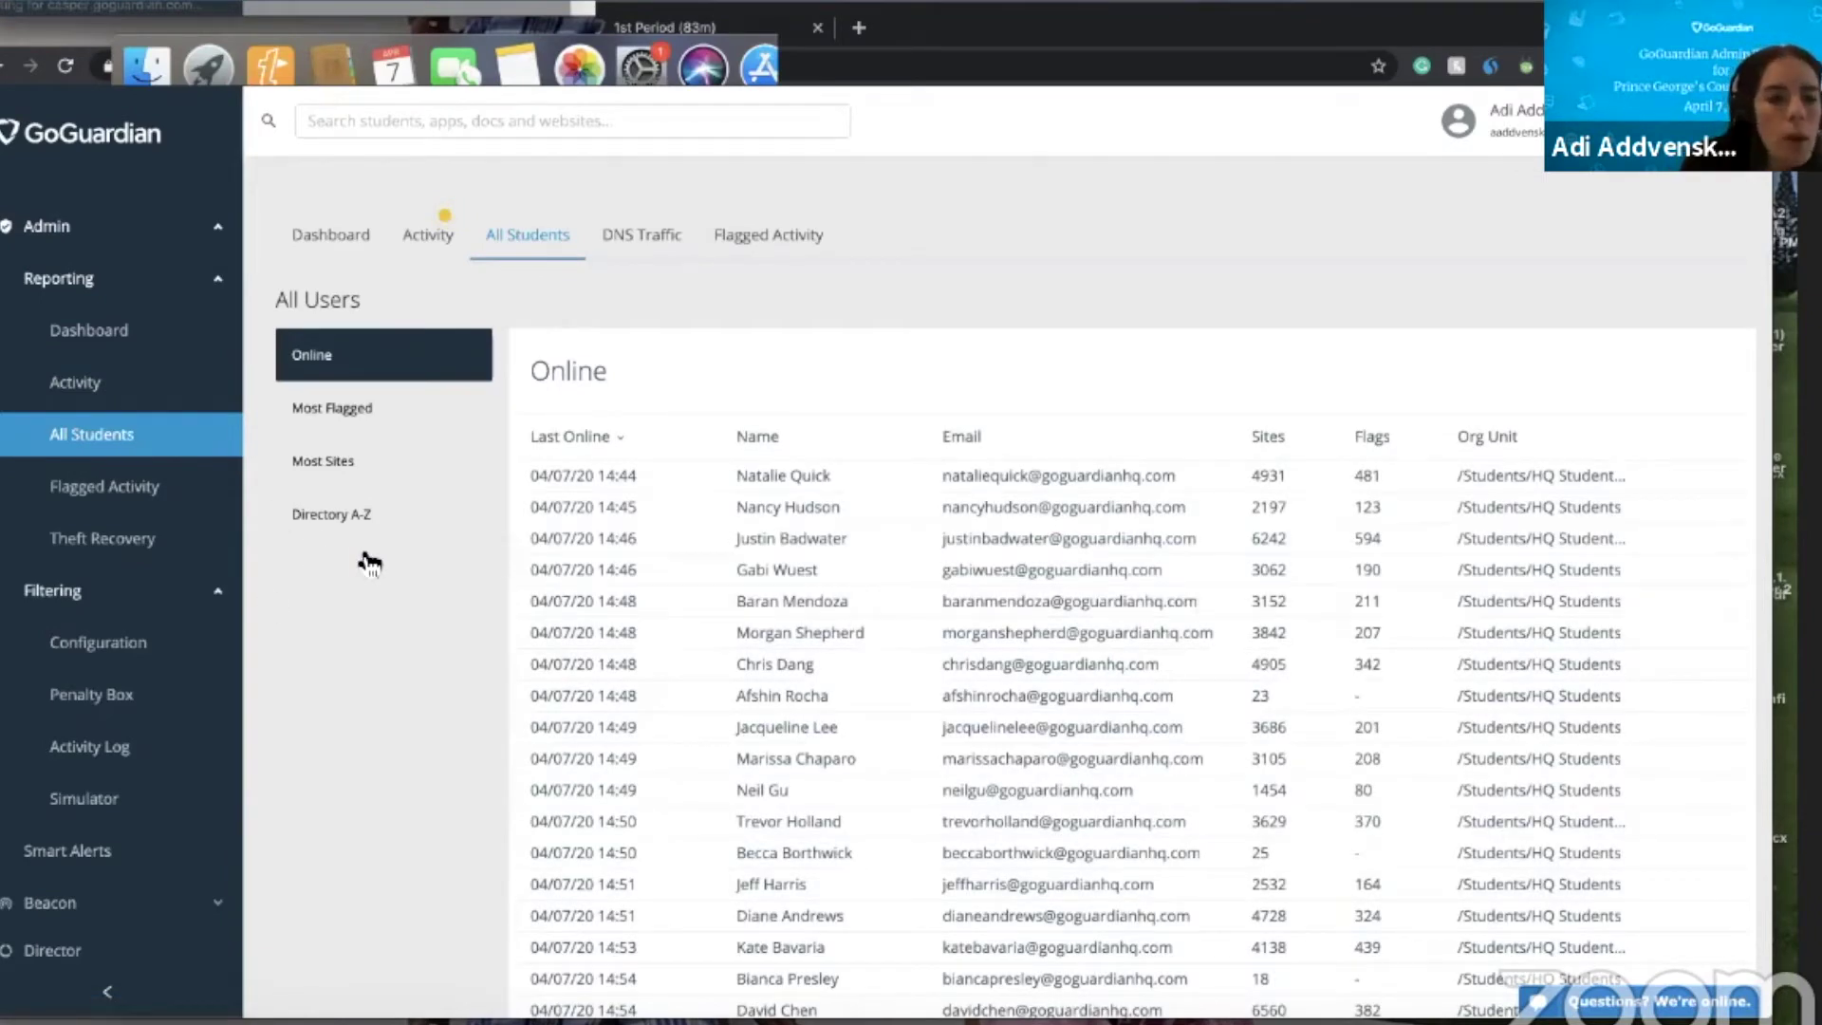
{"action": "left_click", "coordinate": [142, 486]}
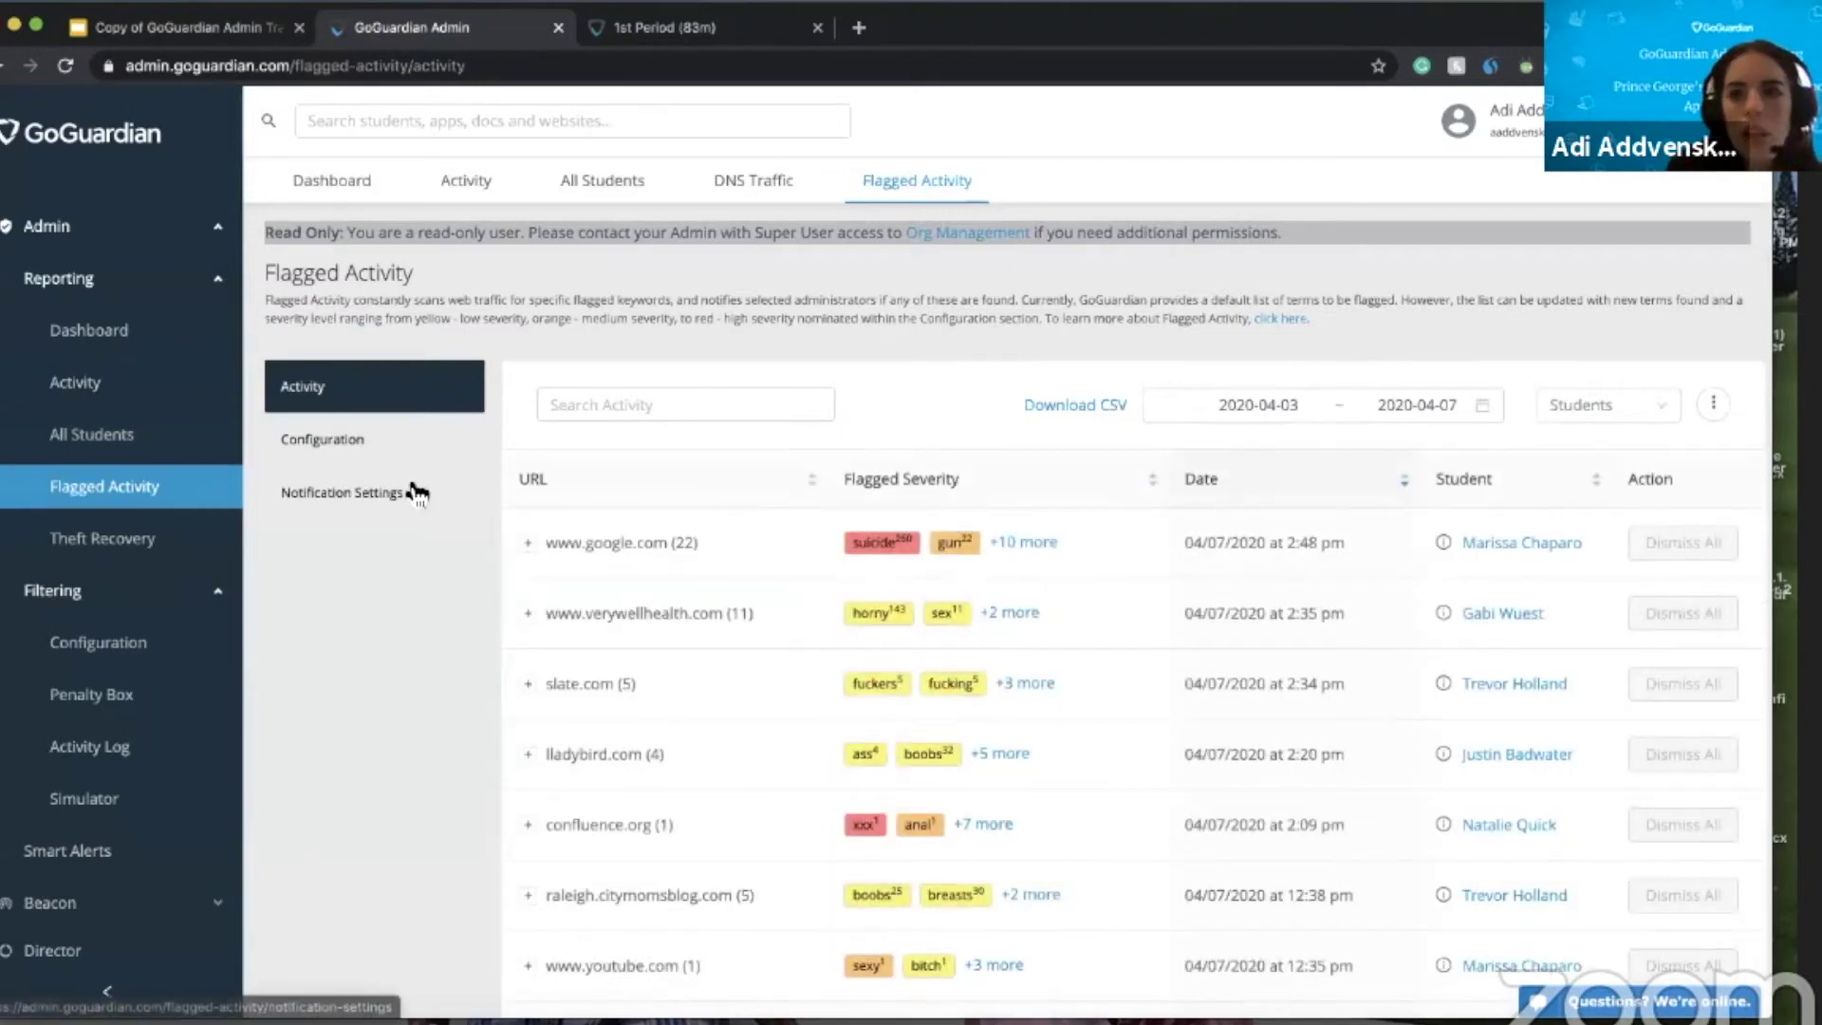
{"action": "scroll", "coordinate": [541, 685], "scroll_direction": "down", "scroll_amount": 2}
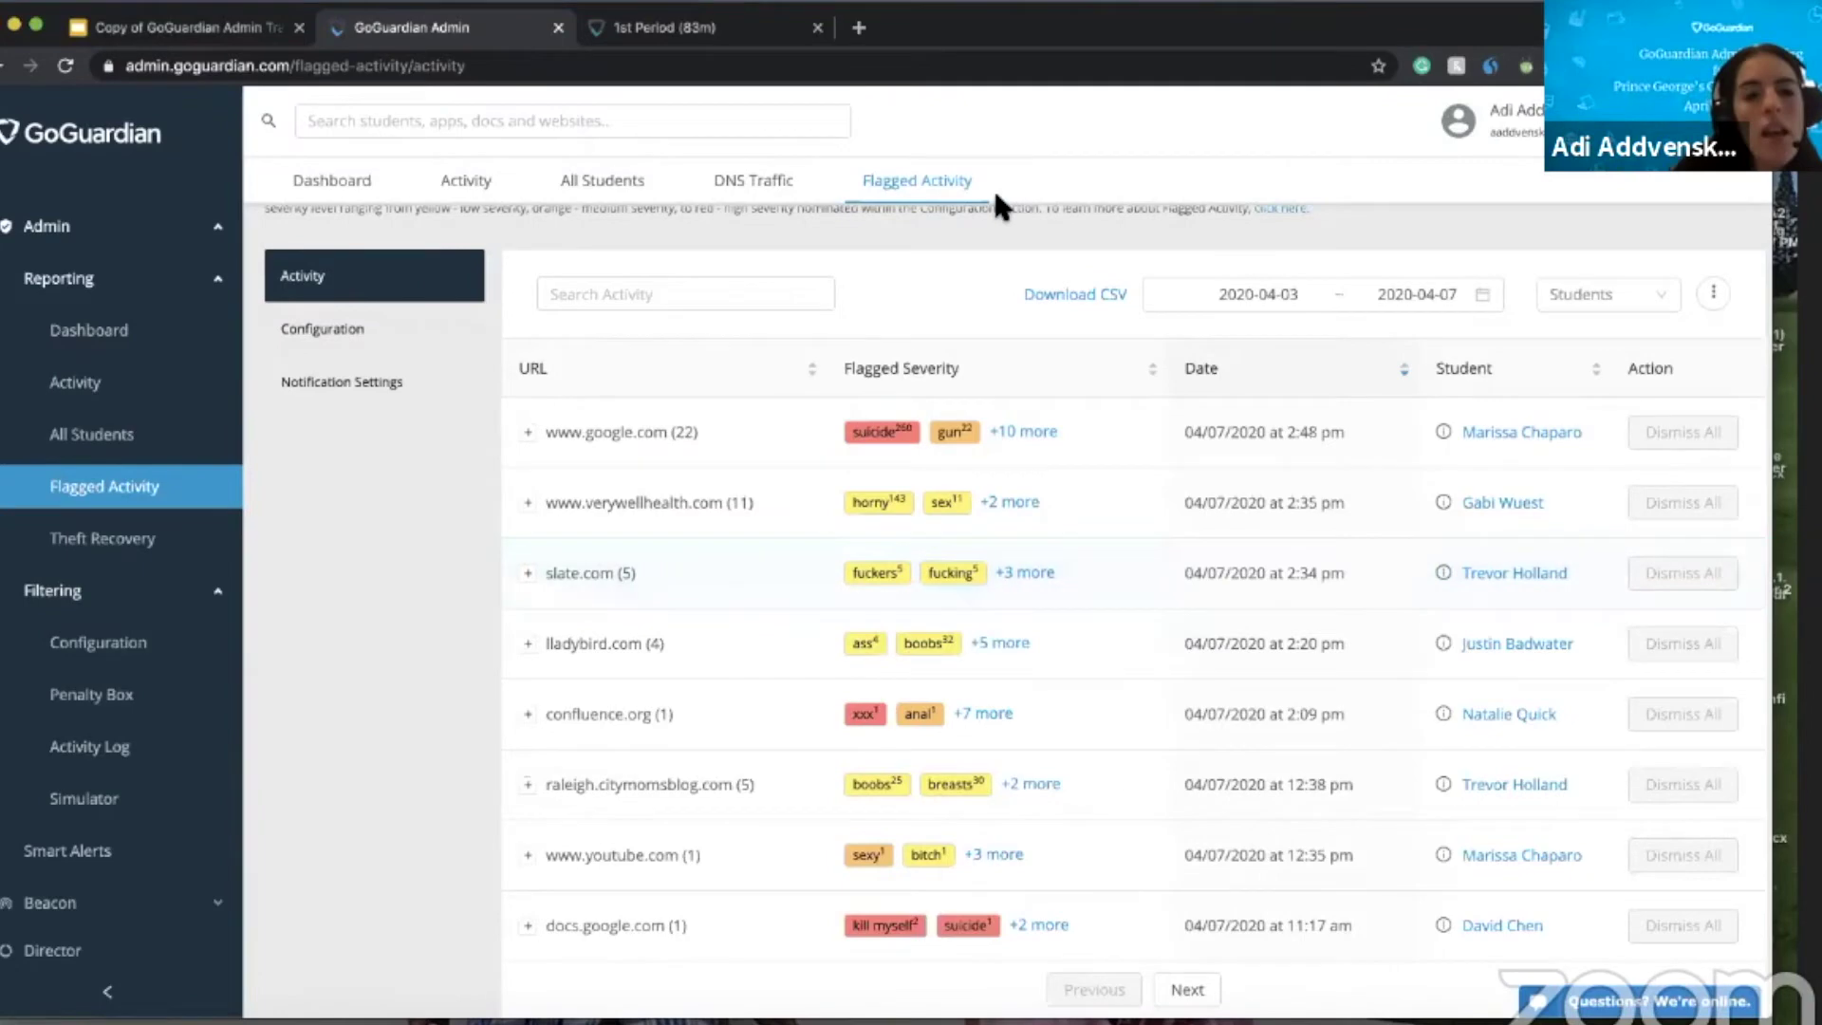
- Open the Flagged Activity notification settings and show the available "Notify me for" options without changing the selection
{"action": "left_click", "coordinate": [364, 391]}
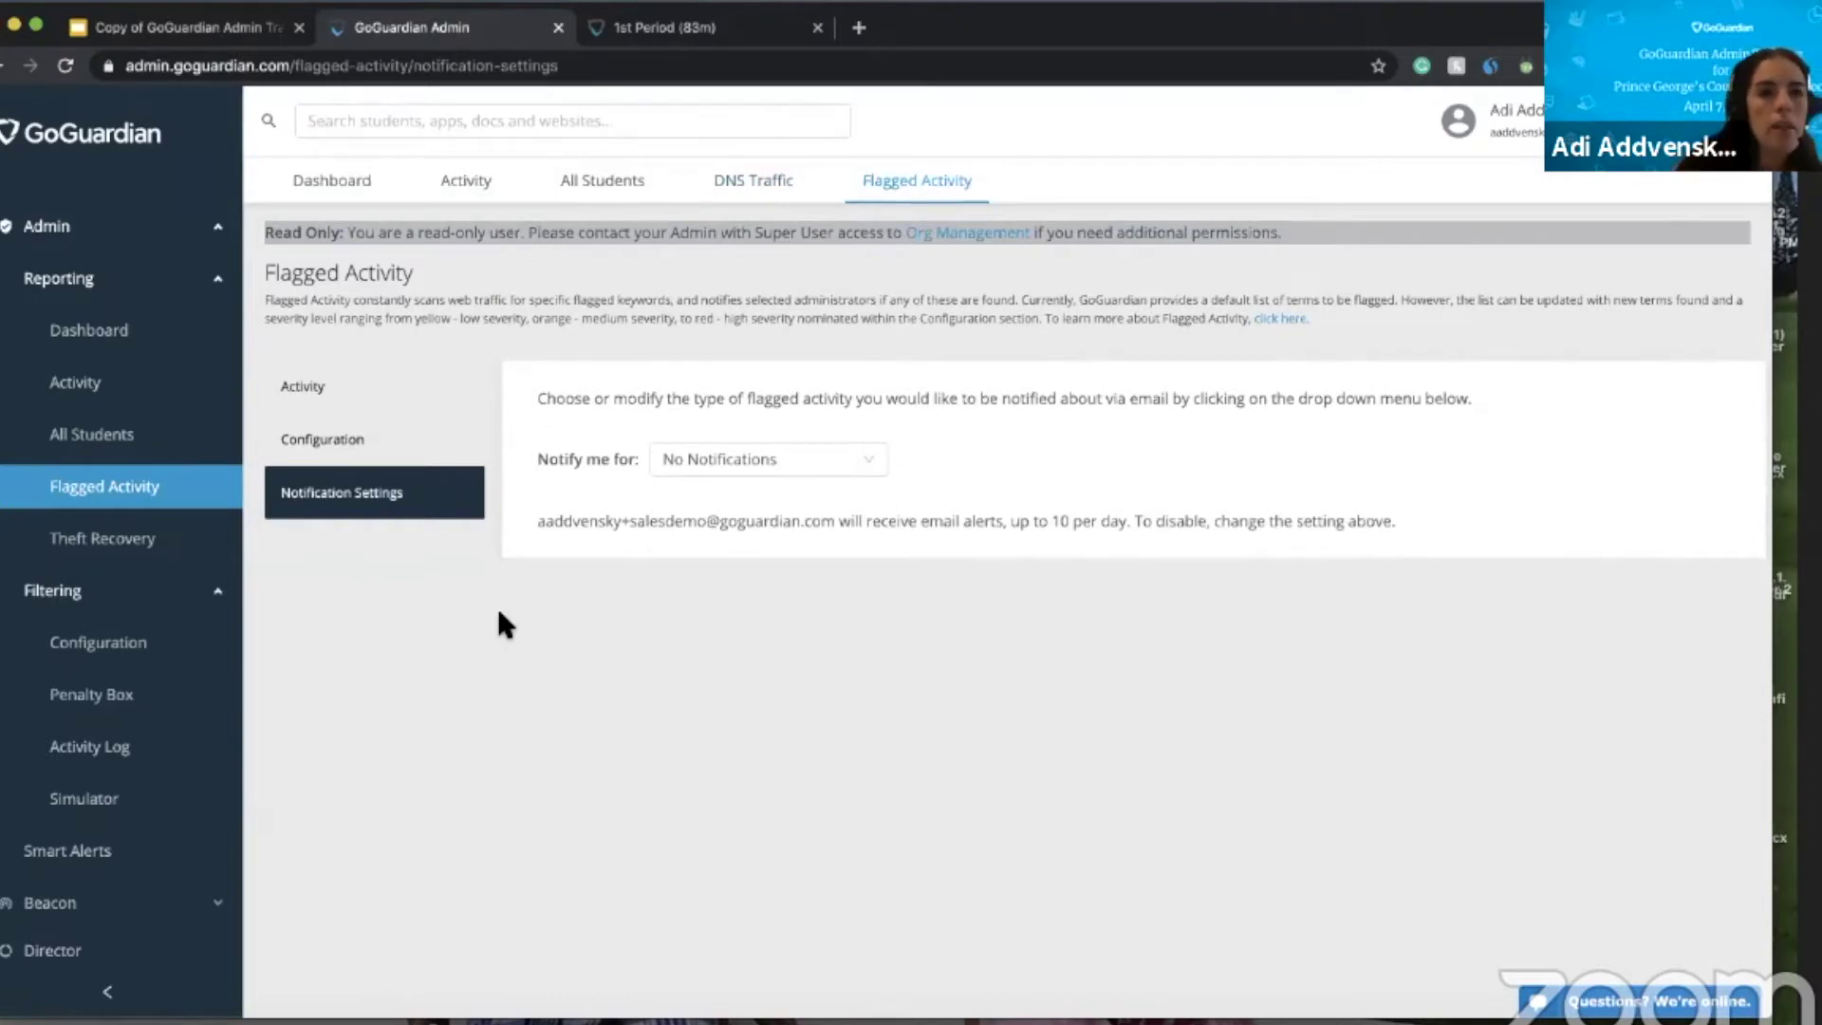
{"action": "left_click", "coordinate": [713, 468]}
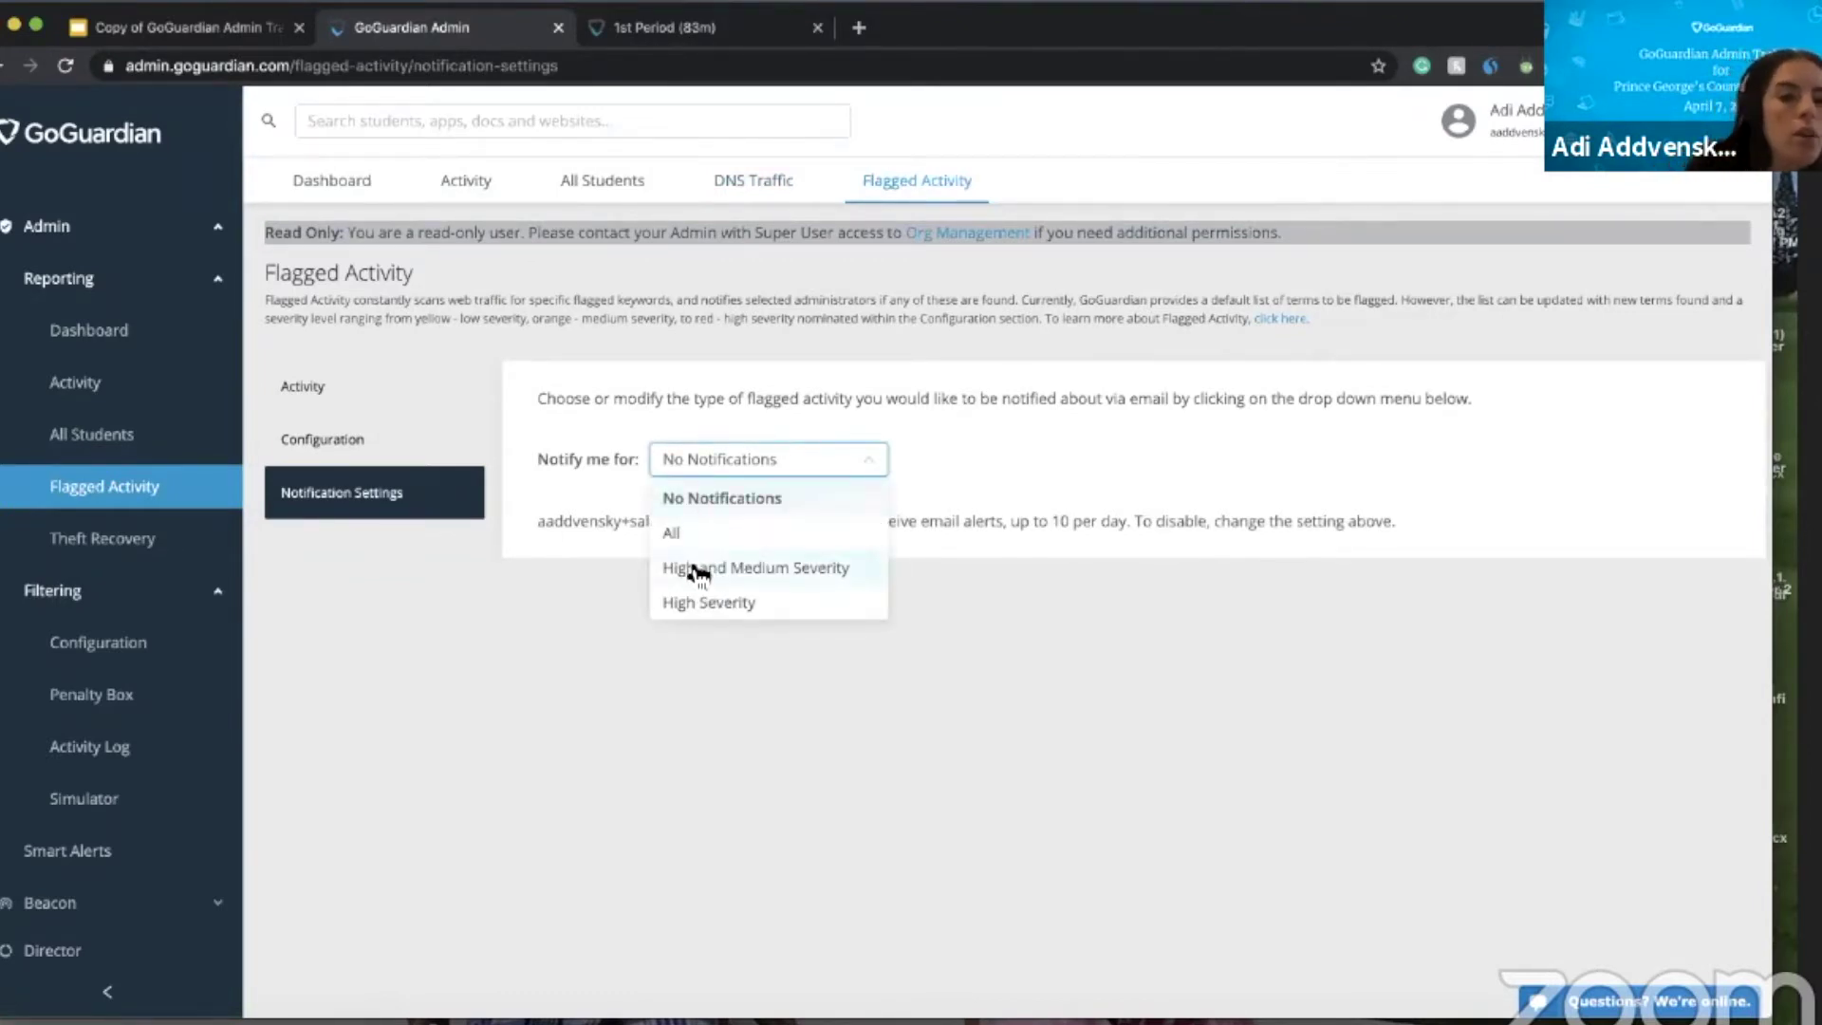
{"action": "left_click", "coordinate": [518, 398]}
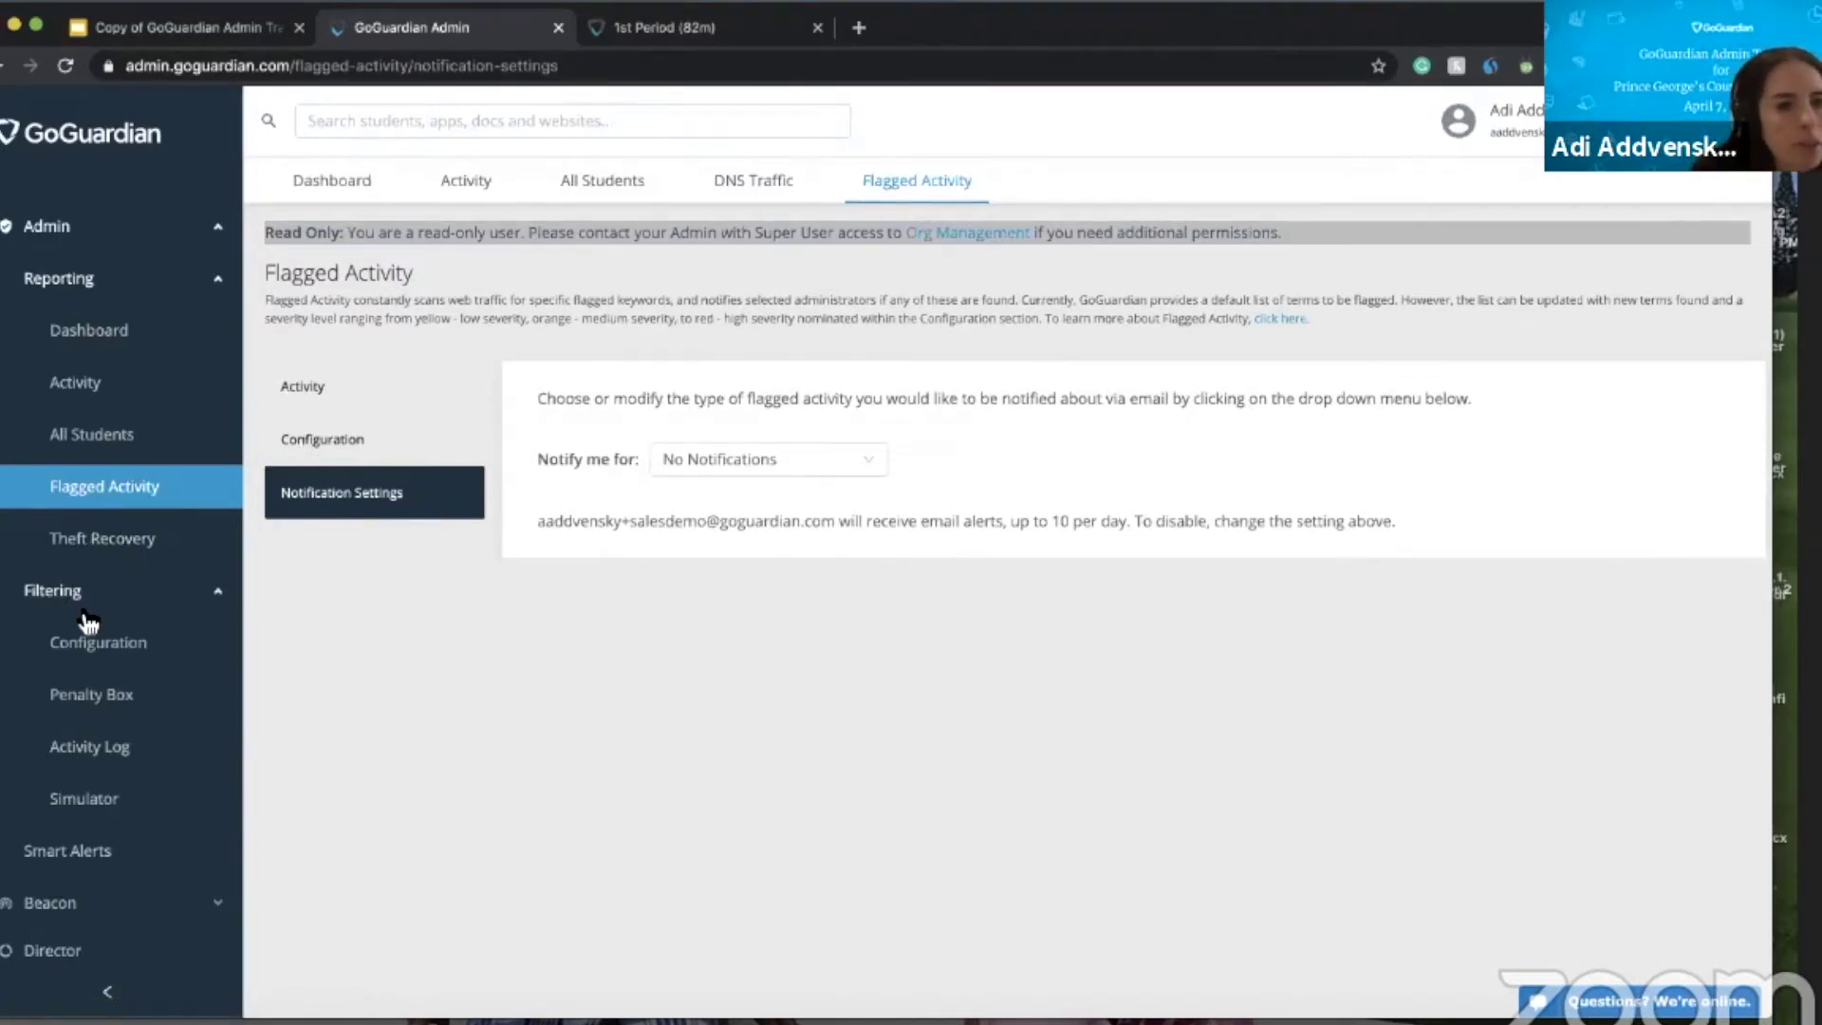
- Open the filtering configuration and look through the custom policies under My Policies
{"action": "left_click", "coordinate": [67, 592]}
{"action": "left_click", "coordinate": [72, 596]}
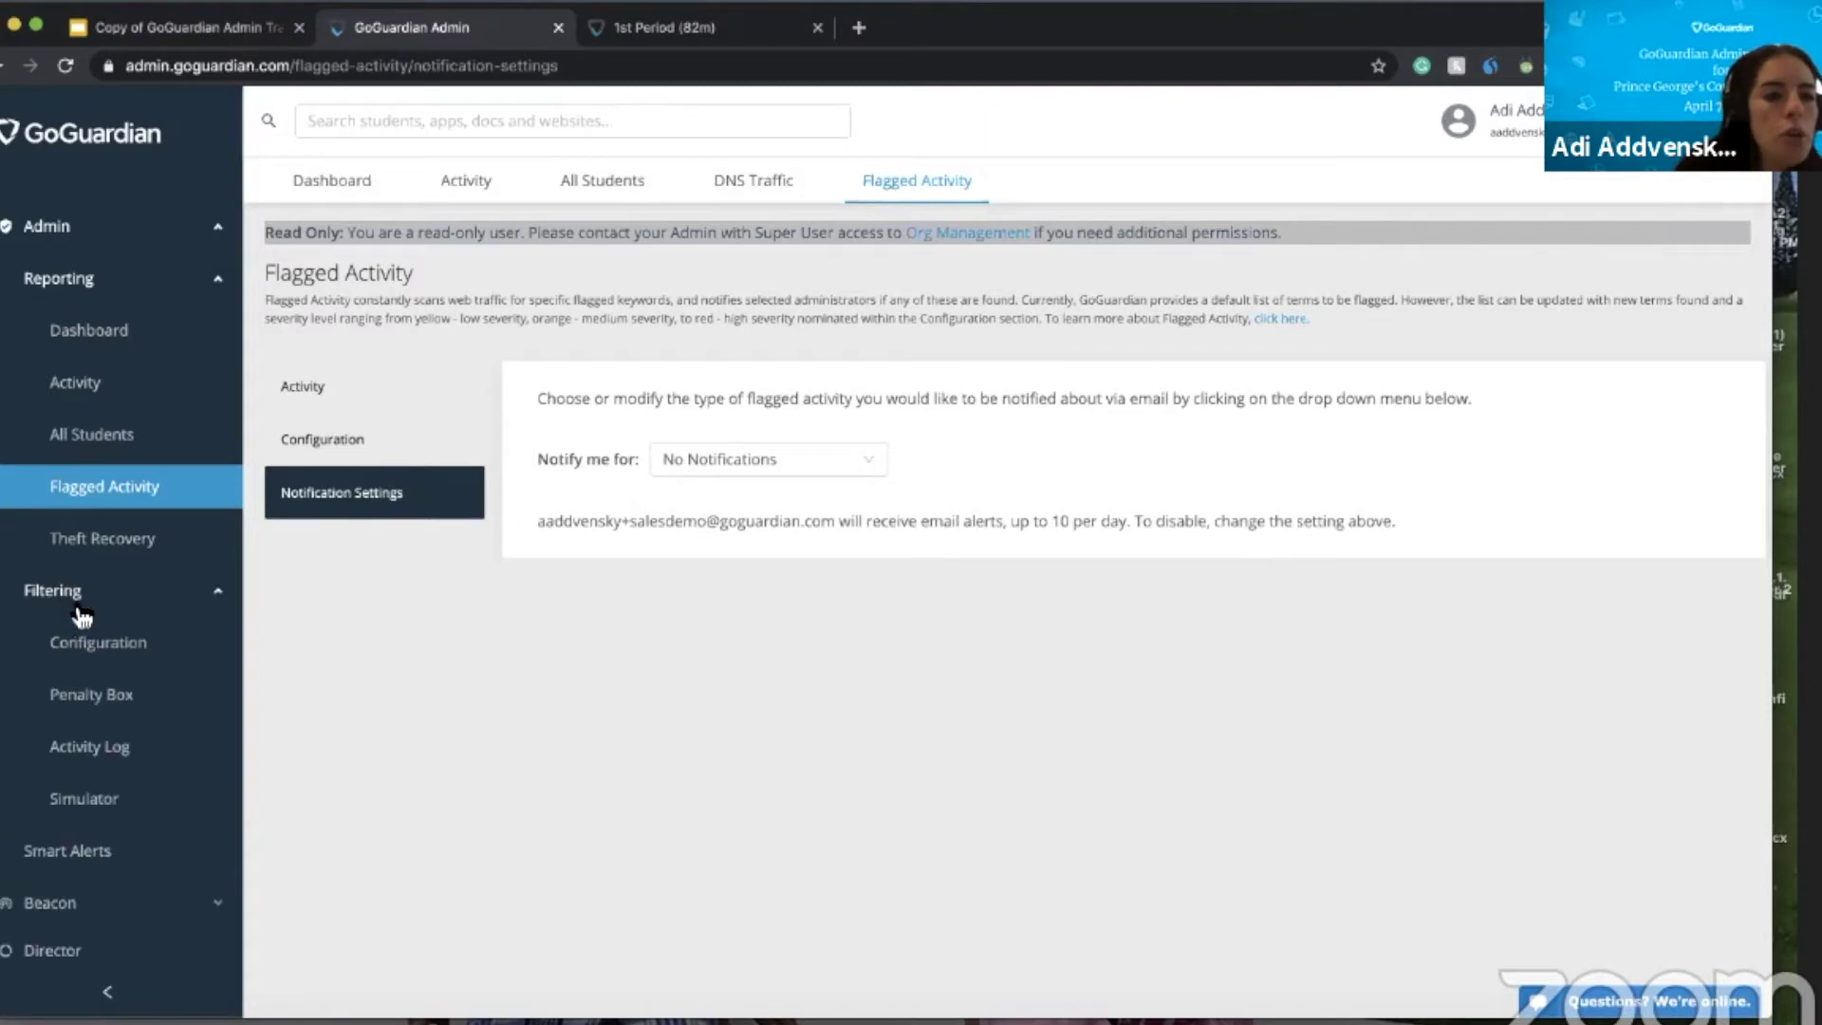
{"action": "left_click", "coordinate": [116, 659]}
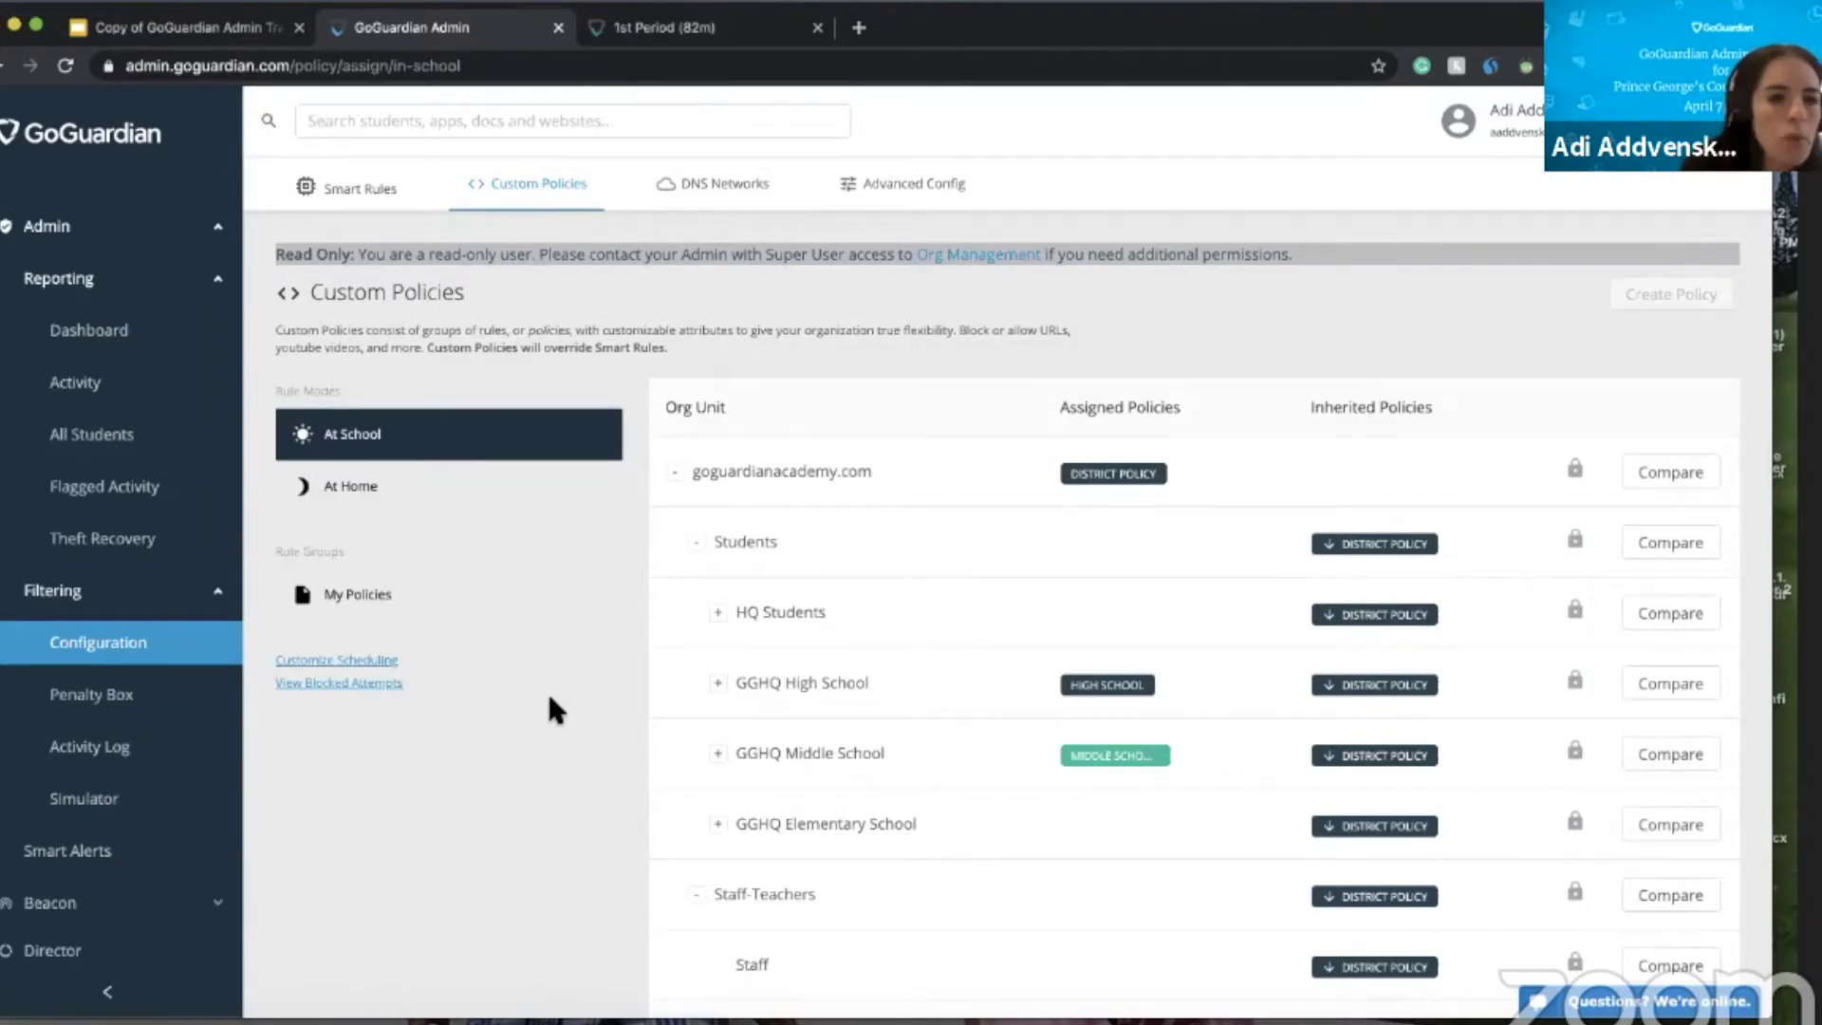
{"action": "left_click", "coordinate": [370, 606]}
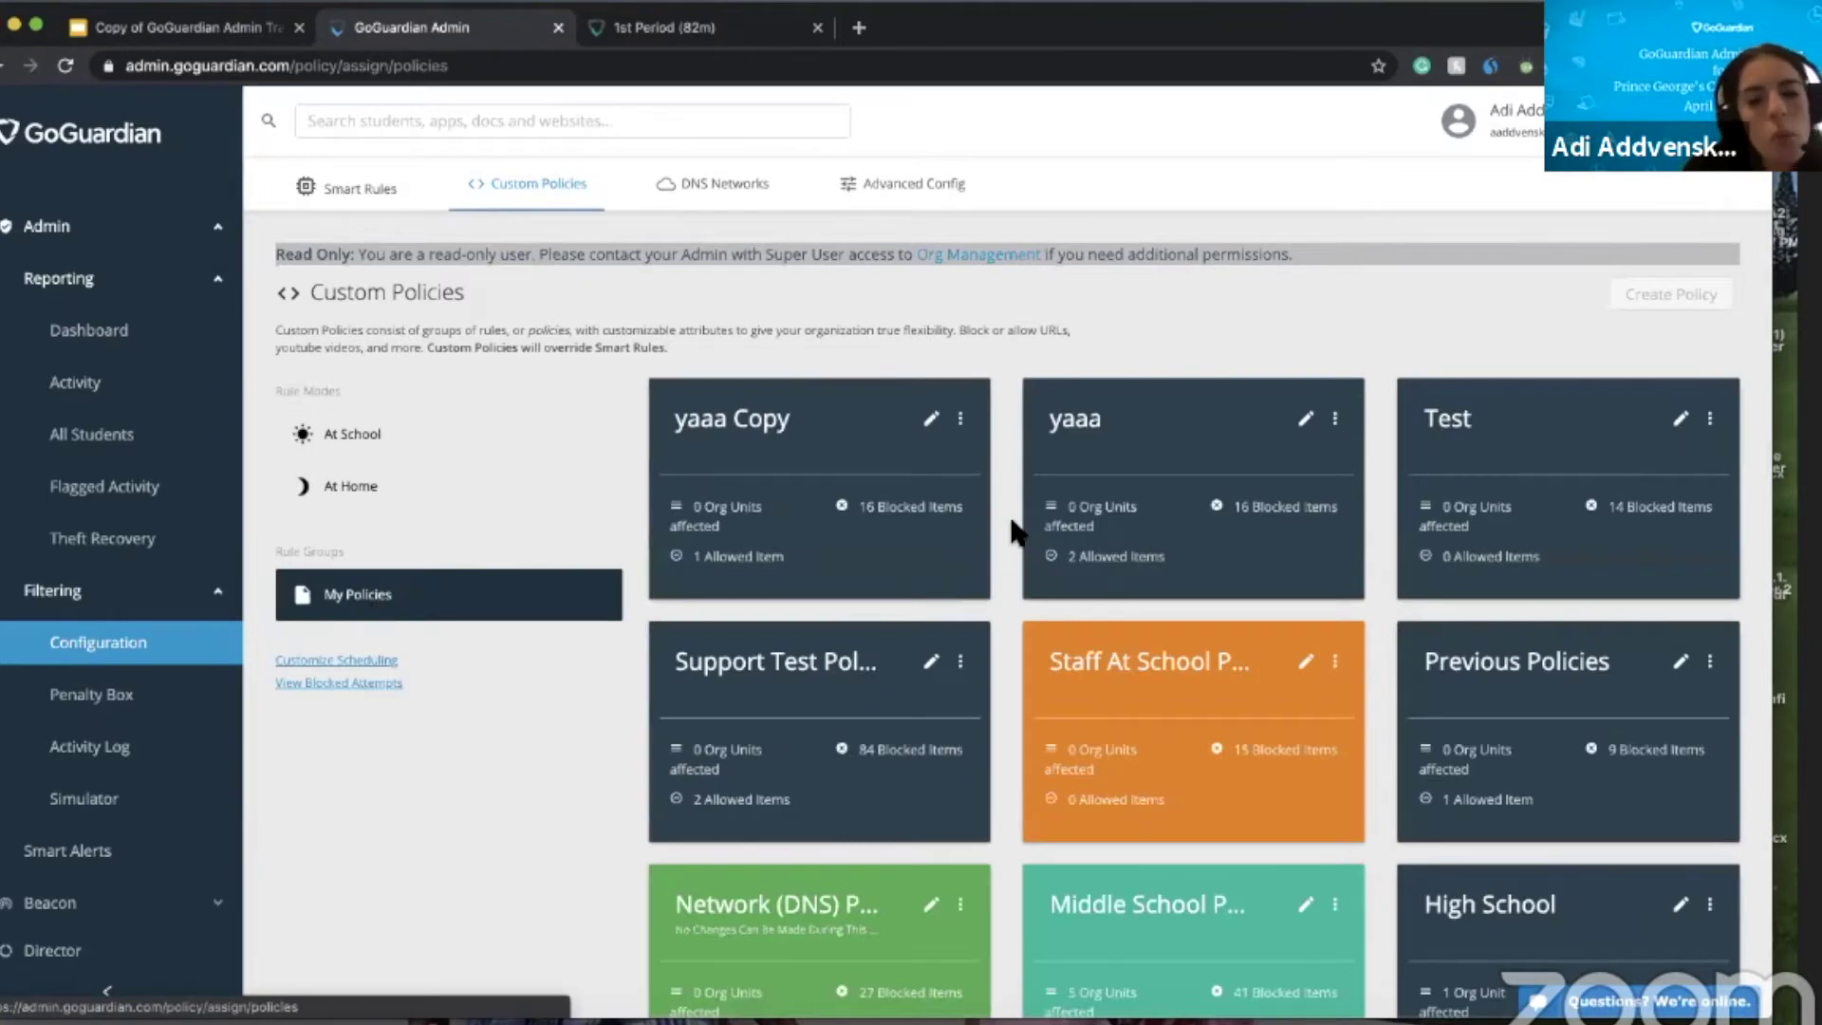
{"action": "scroll", "coordinate": [1306, 544], "scroll_direction": "down", "scroll_amount": 6}
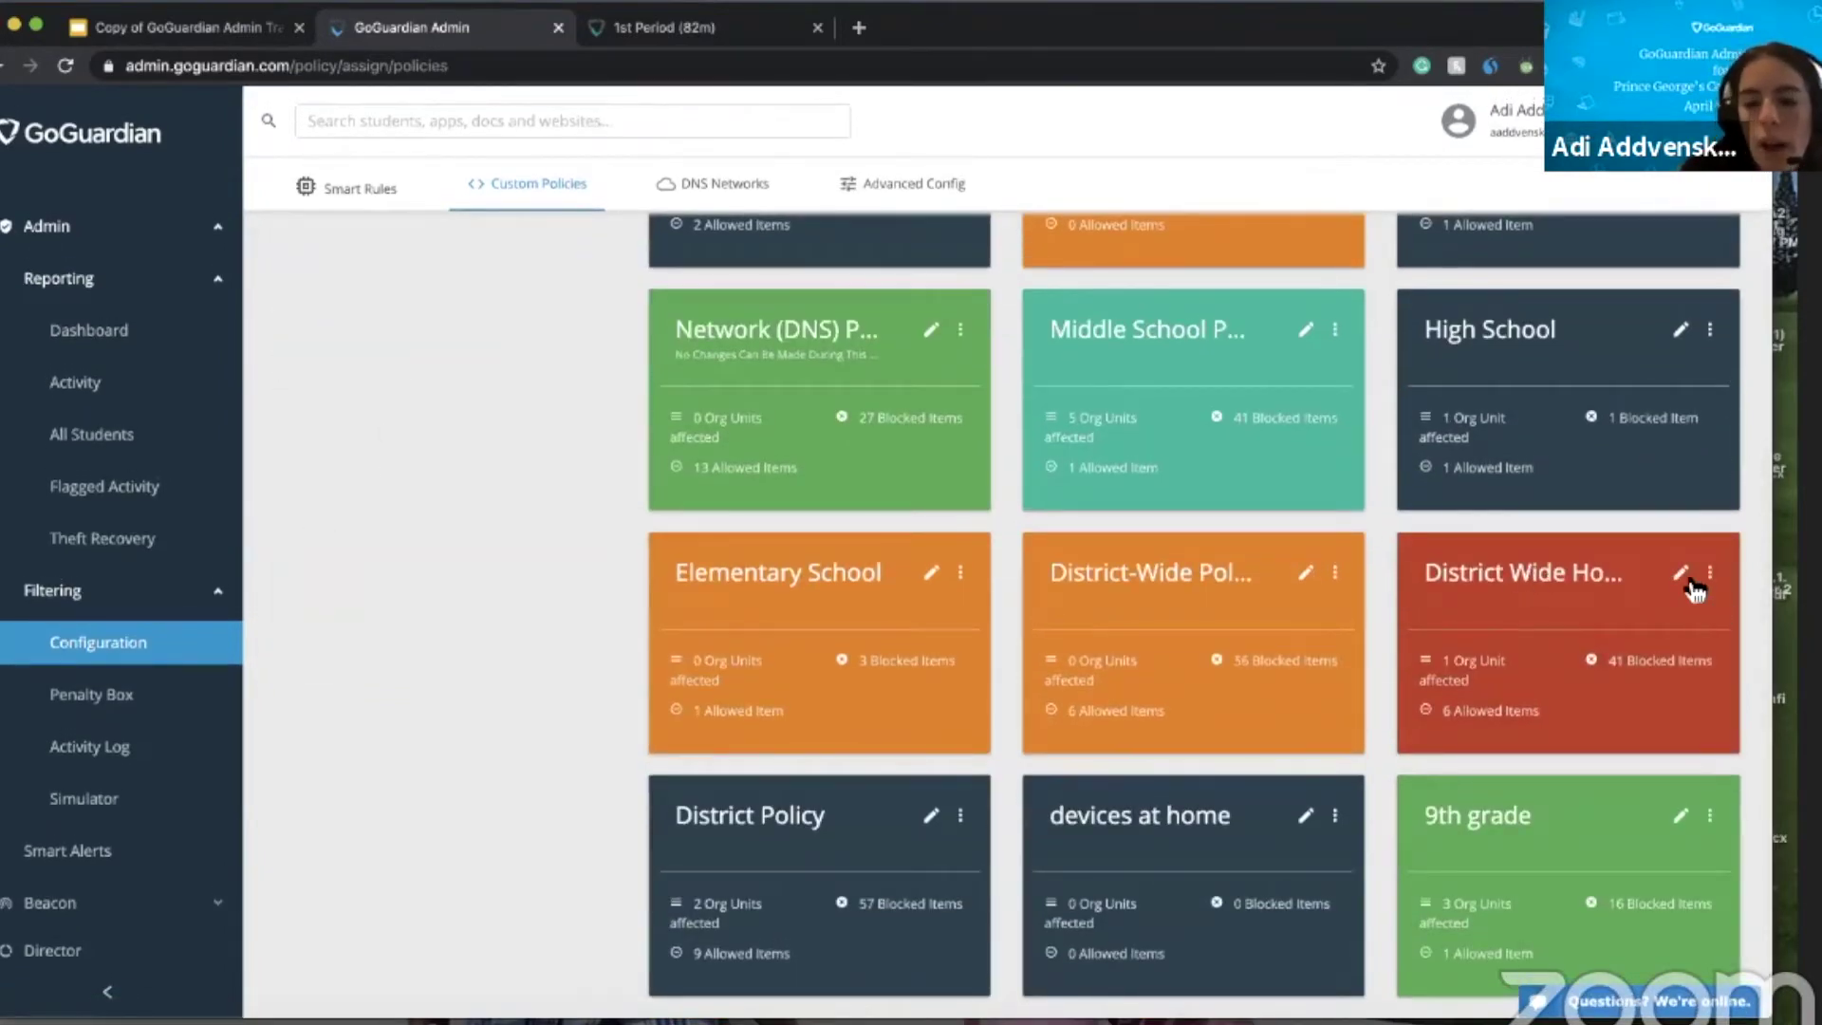
- Open the District Policy for editing and examine its blocked and allowed website URLs and its website categories
{"action": "left_click", "coordinate": [934, 817]}
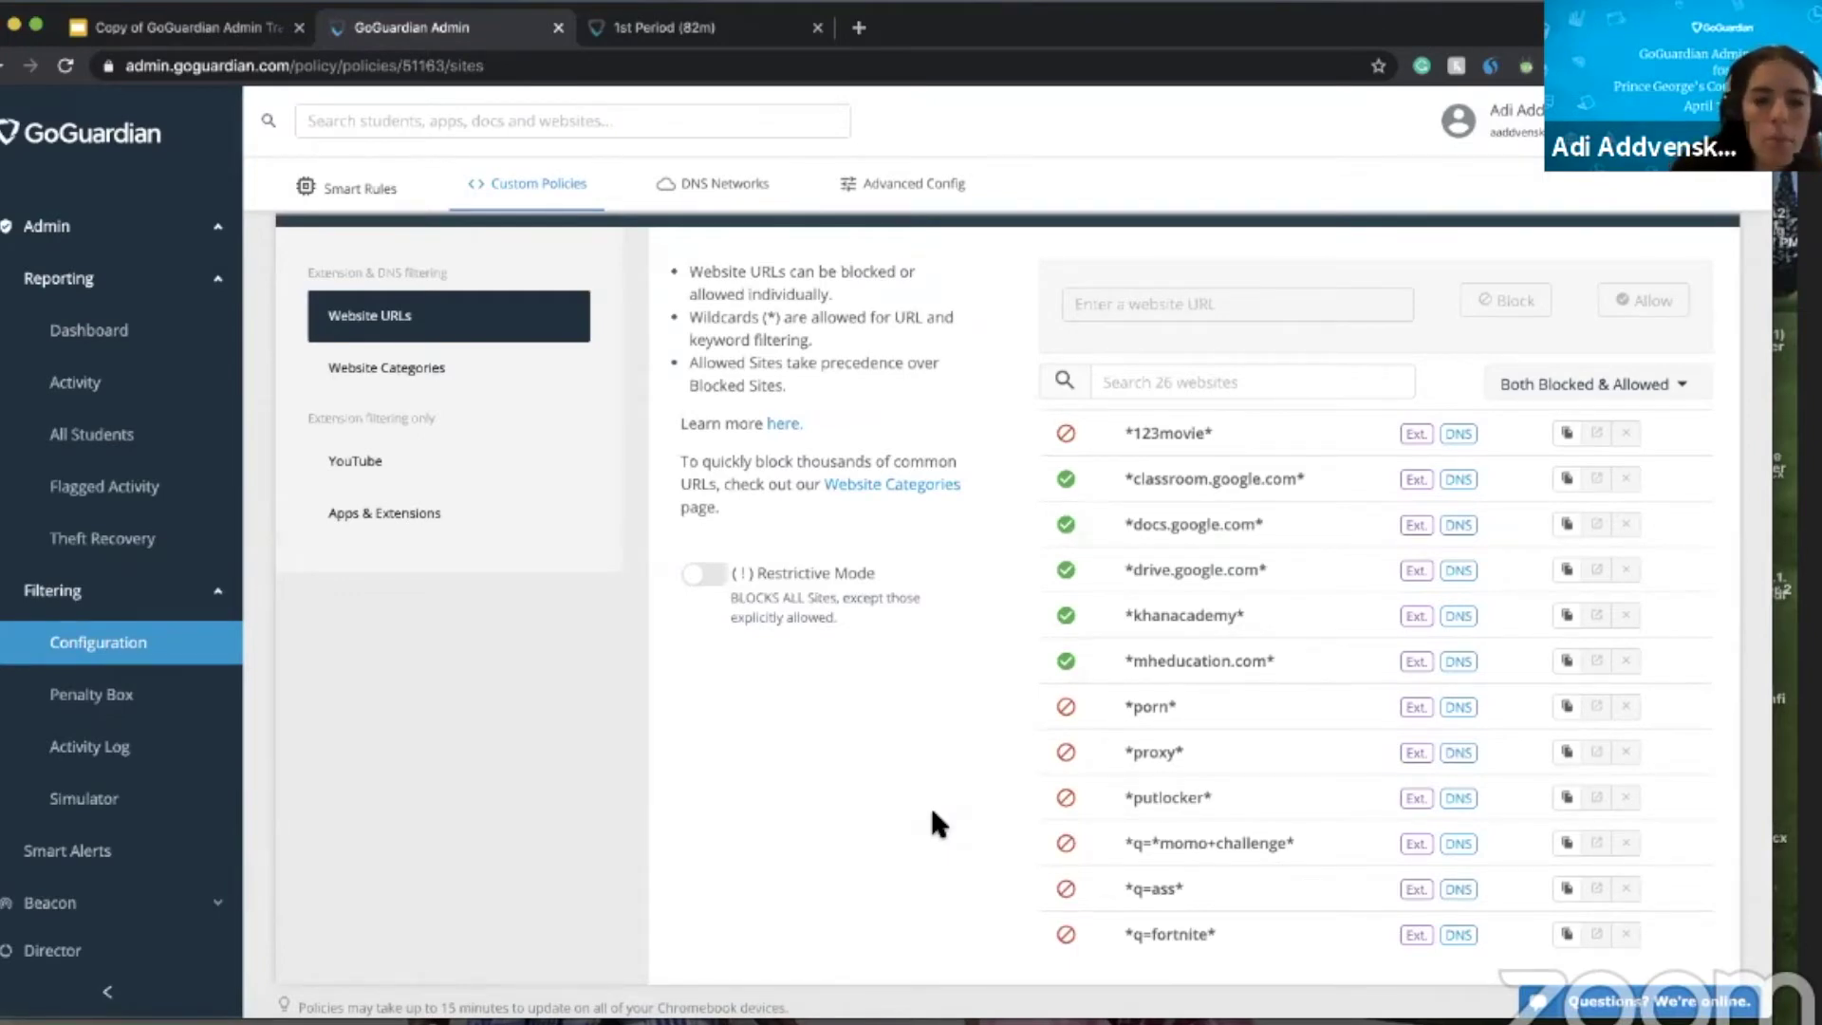
{"action": "scroll", "coordinate": [1037, 627], "scroll_direction": "down", "scroll_amount": 7}
{"action": "scroll", "coordinate": [1036, 627], "scroll_direction": "up", "scroll_amount": 7}
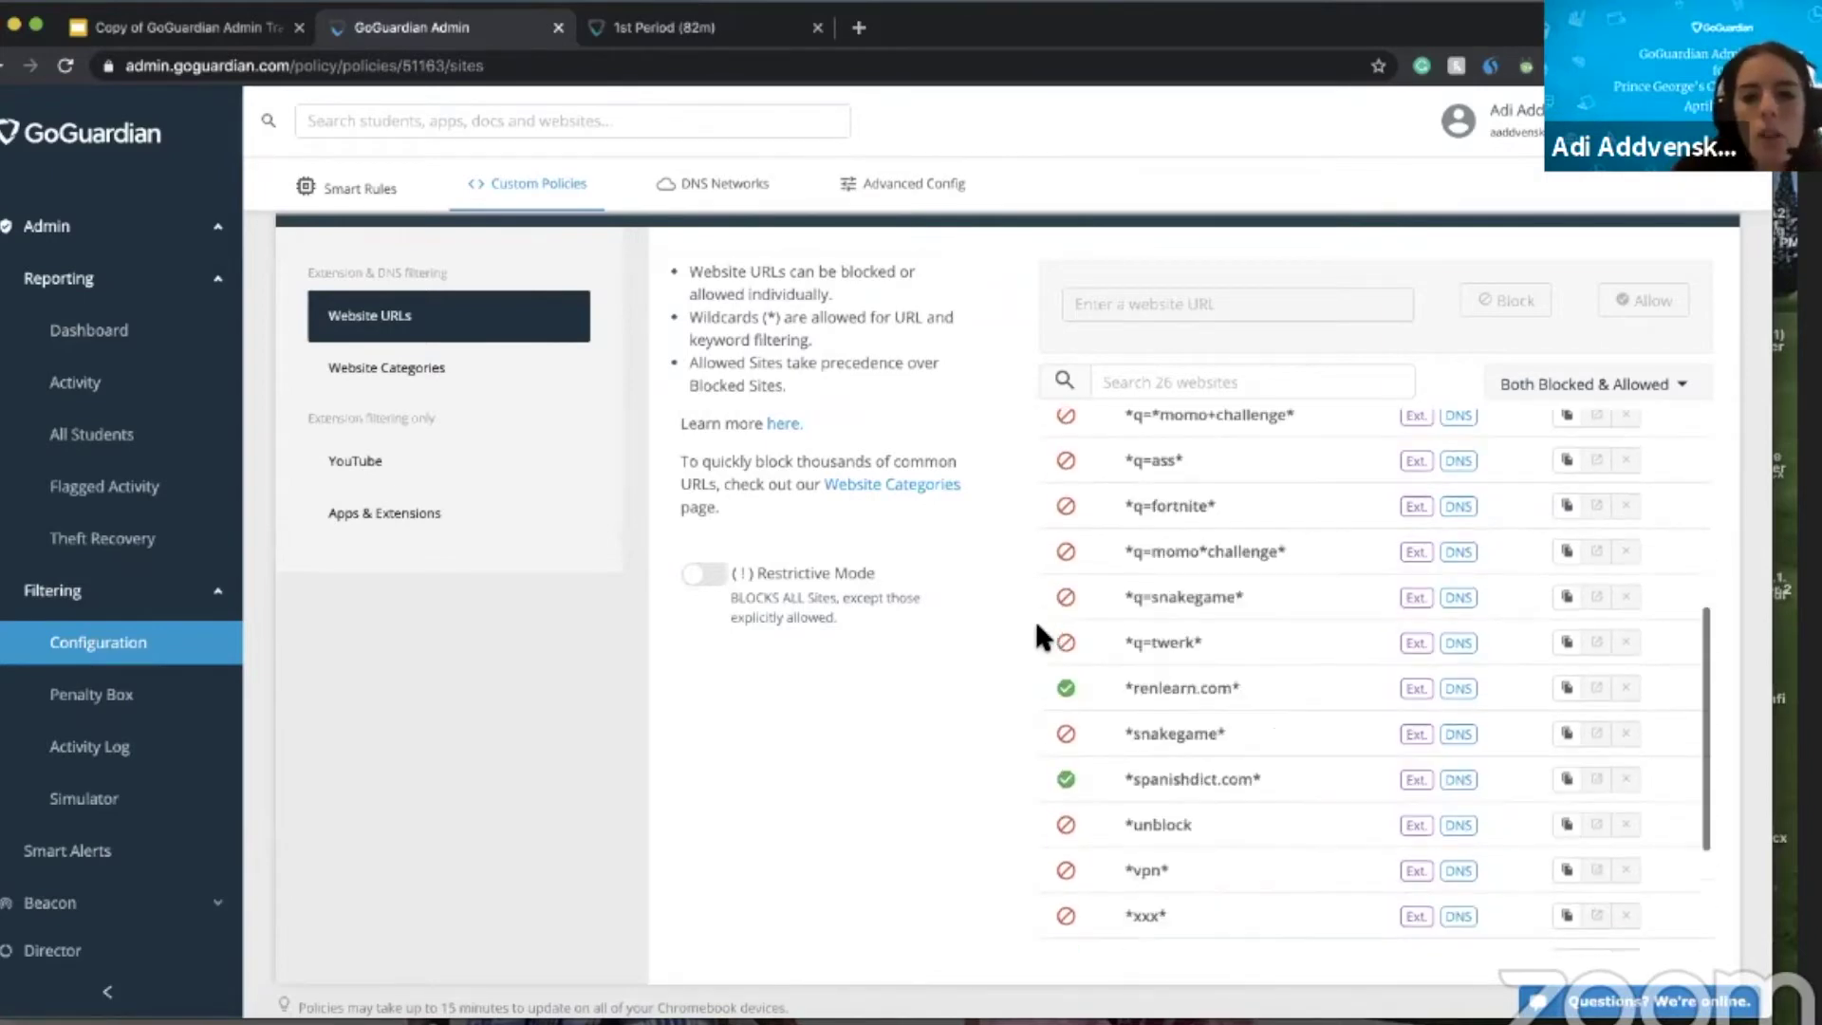
{"action": "left_click", "coordinate": [387, 367]}
{"action": "scroll", "coordinate": [1000, 731], "scroll_direction": "down", "scroll_amount": 3}
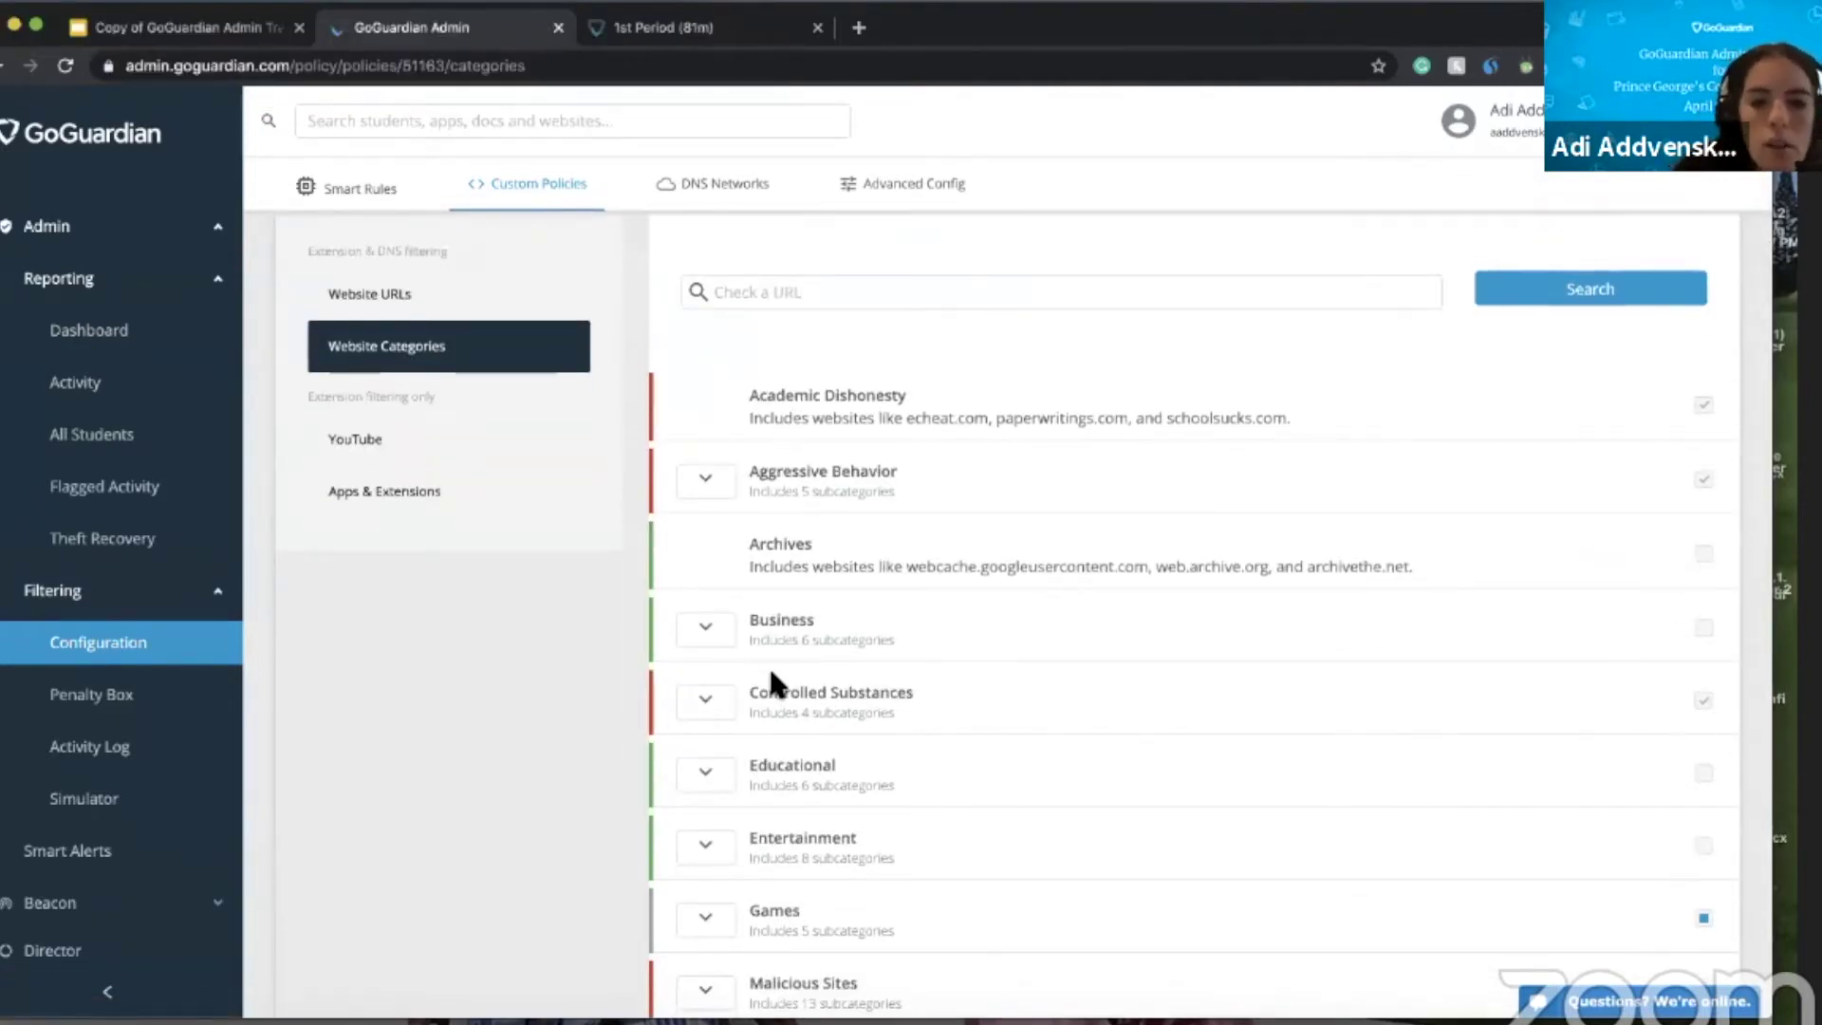
- Expand the Games category in the District Policy's website categories and examine its subcategories
{"action": "scroll", "coordinate": [767, 663], "scroll_direction": "down", "scroll_amount": 2}
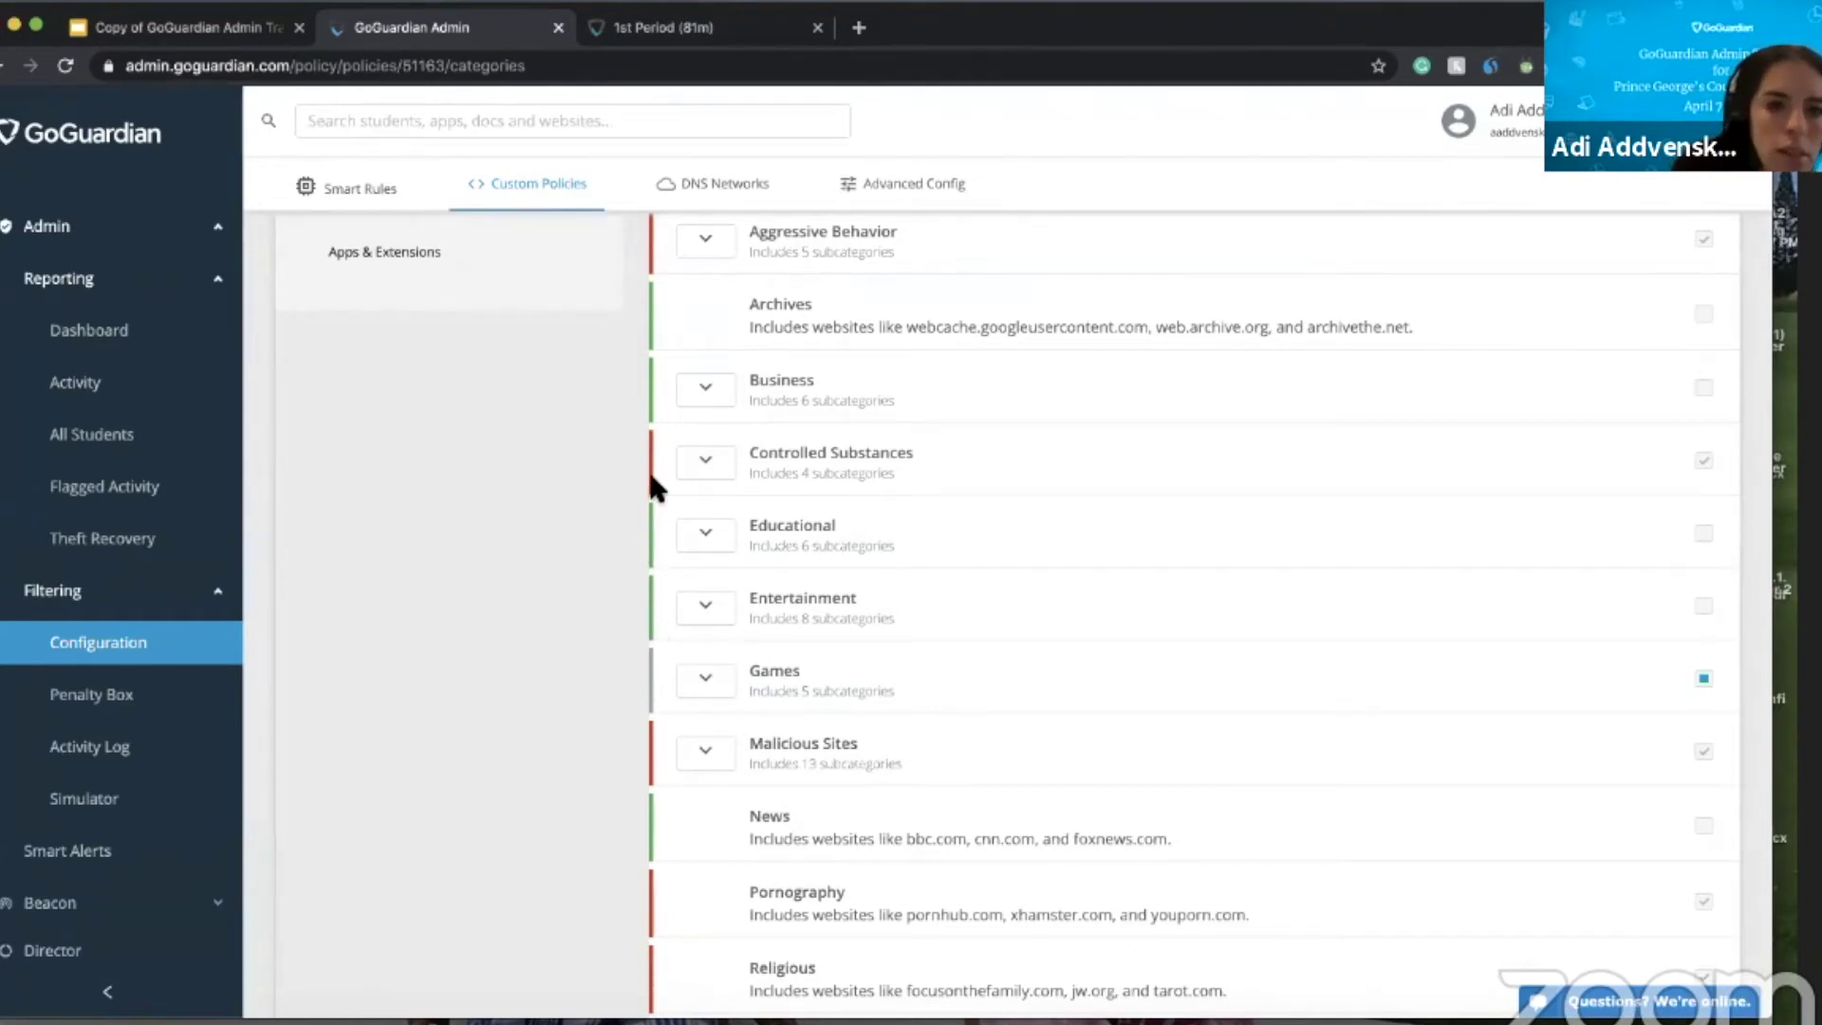
{"action": "left_click", "coordinate": [705, 676]}
{"action": "scroll", "coordinate": [949, 858], "scroll_direction": "down", "scroll_amount": 1}
{"action": "scroll", "coordinate": [948, 857], "scroll_direction": "down", "scroll_amount": 3}
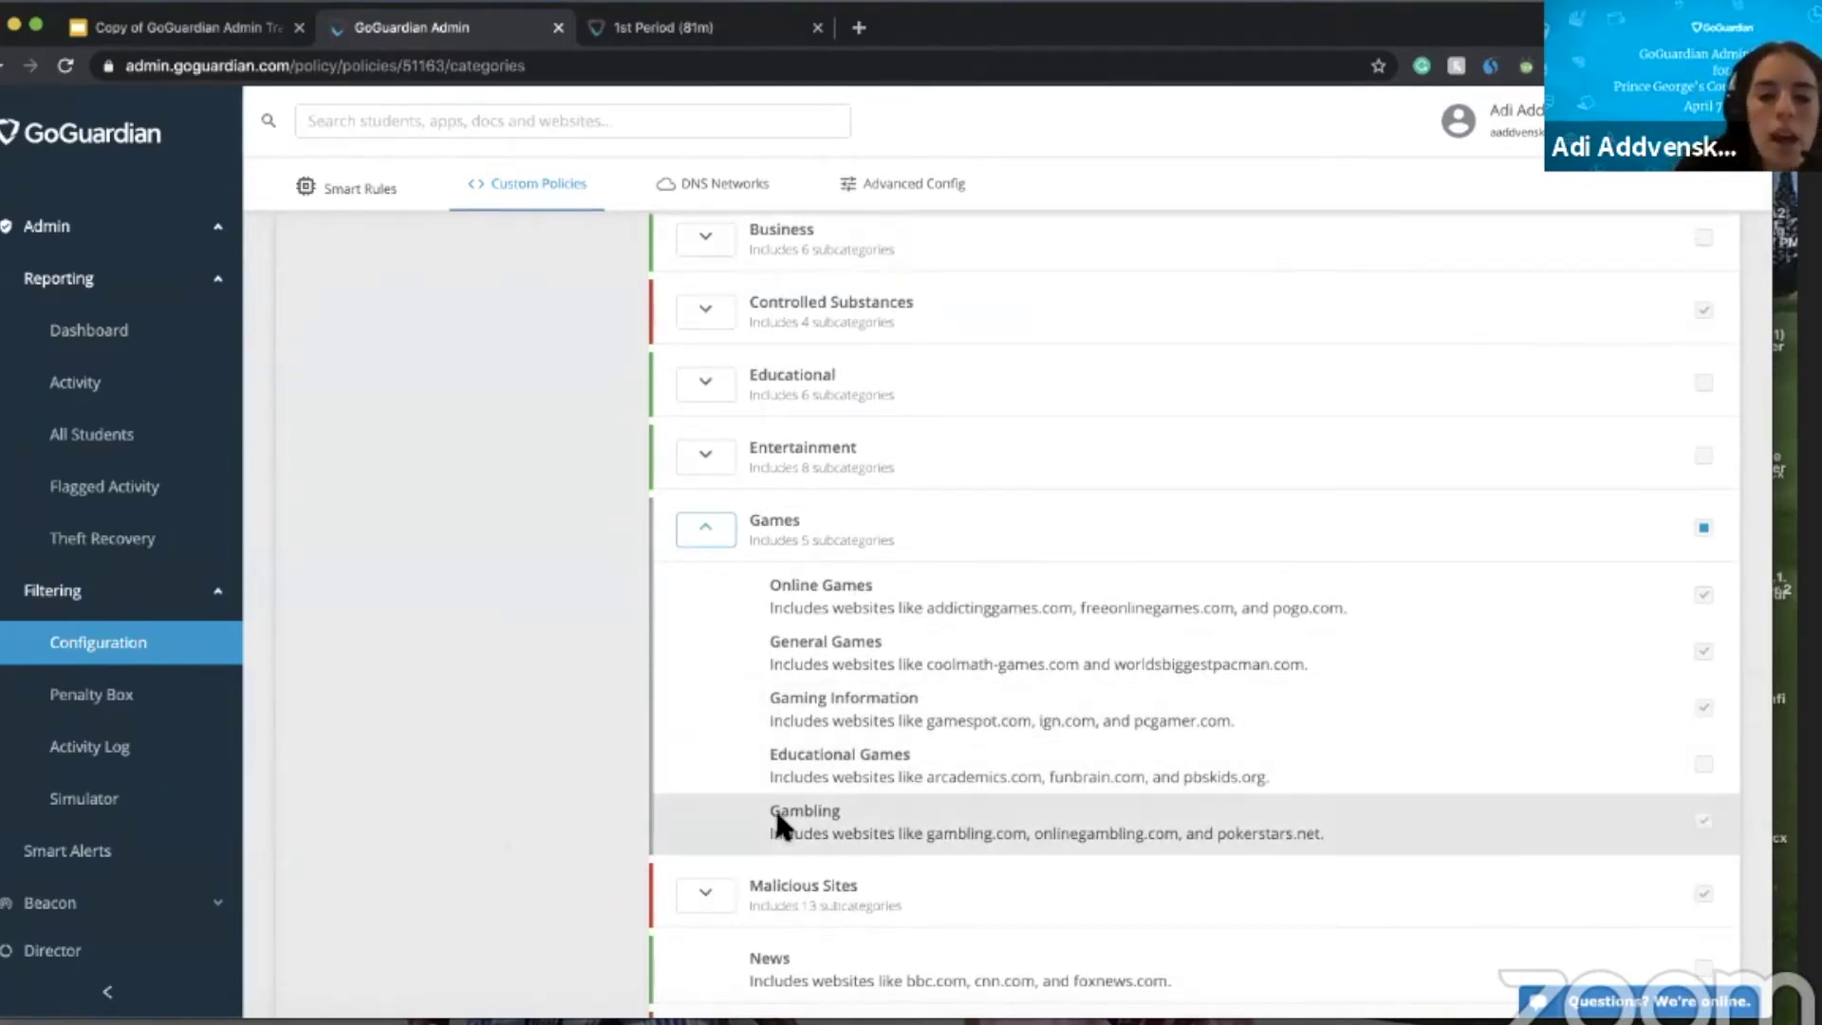
- Review the District Policy's YouTube restrictions and its Apps & Extensions filtering settings
{"action": "scroll", "coordinate": [686, 816], "scroll_direction": "up", "scroll_amount": 3}
{"action": "scroll", "coordinate": [686, 830], "scroll_direction": "up", "scroll_amount": 5}
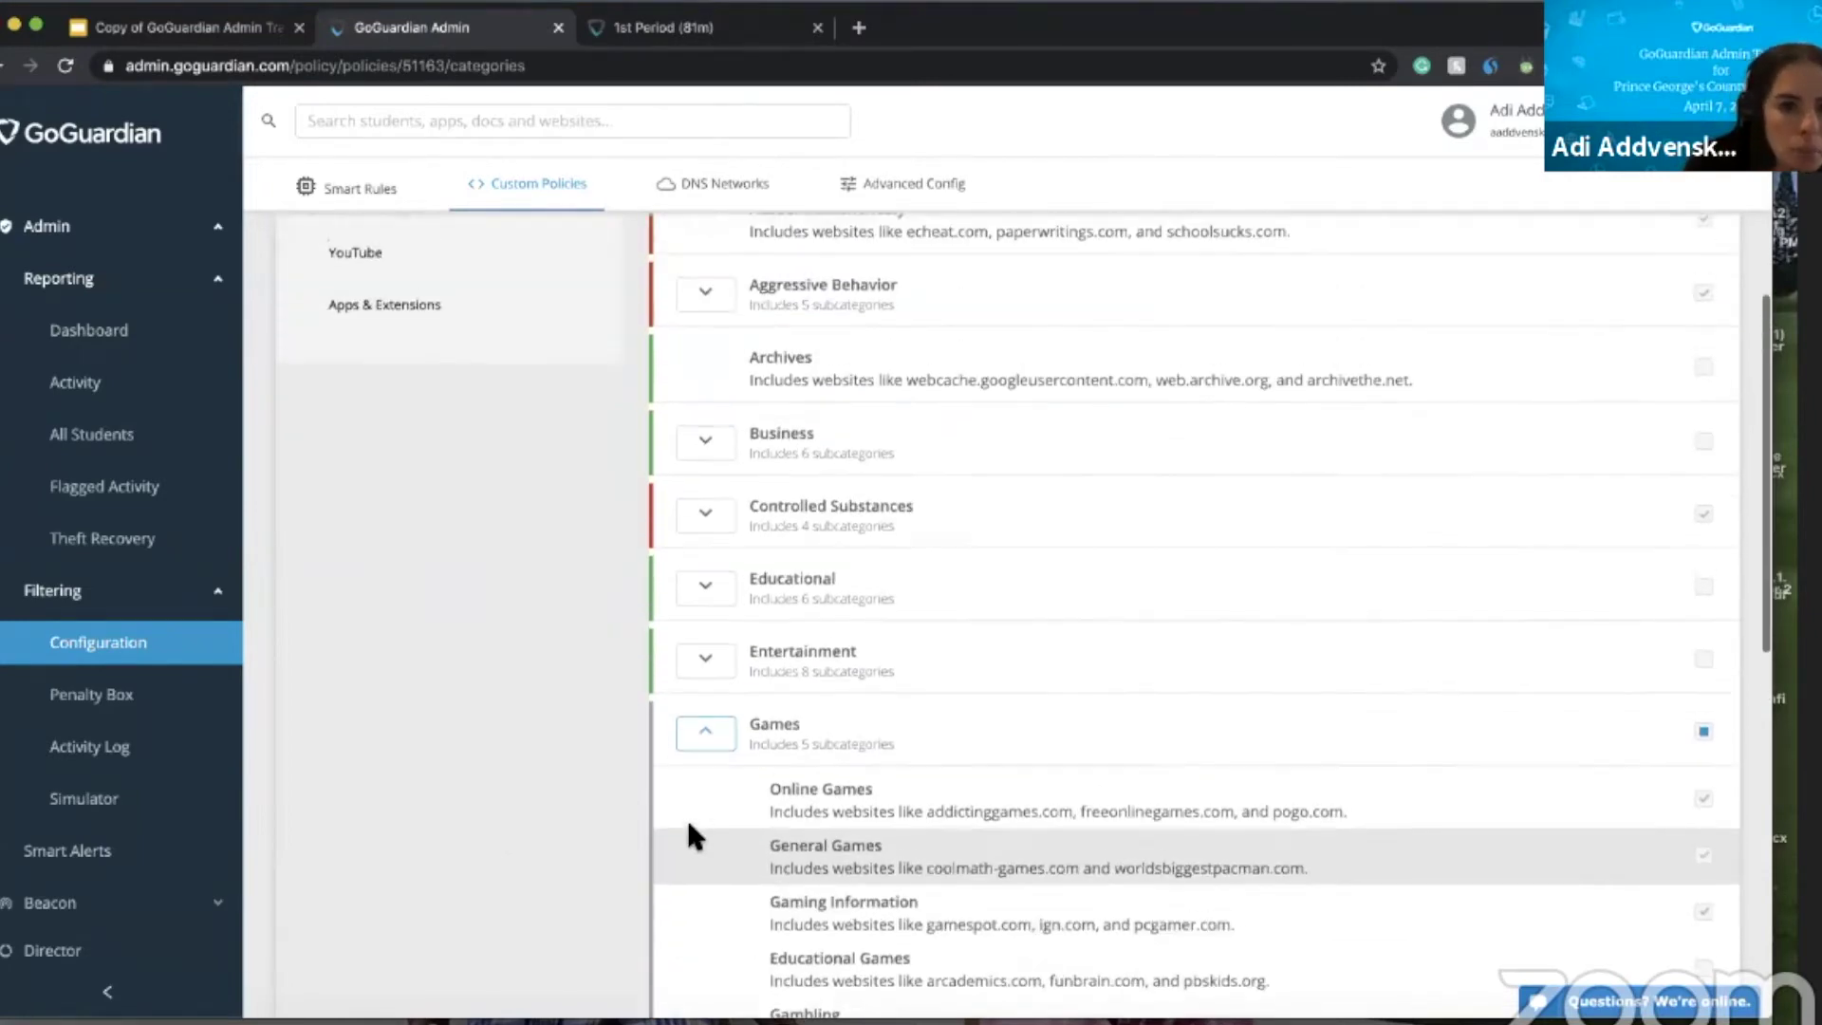
{"action": "left_click", "coordinate": [359, 427]}
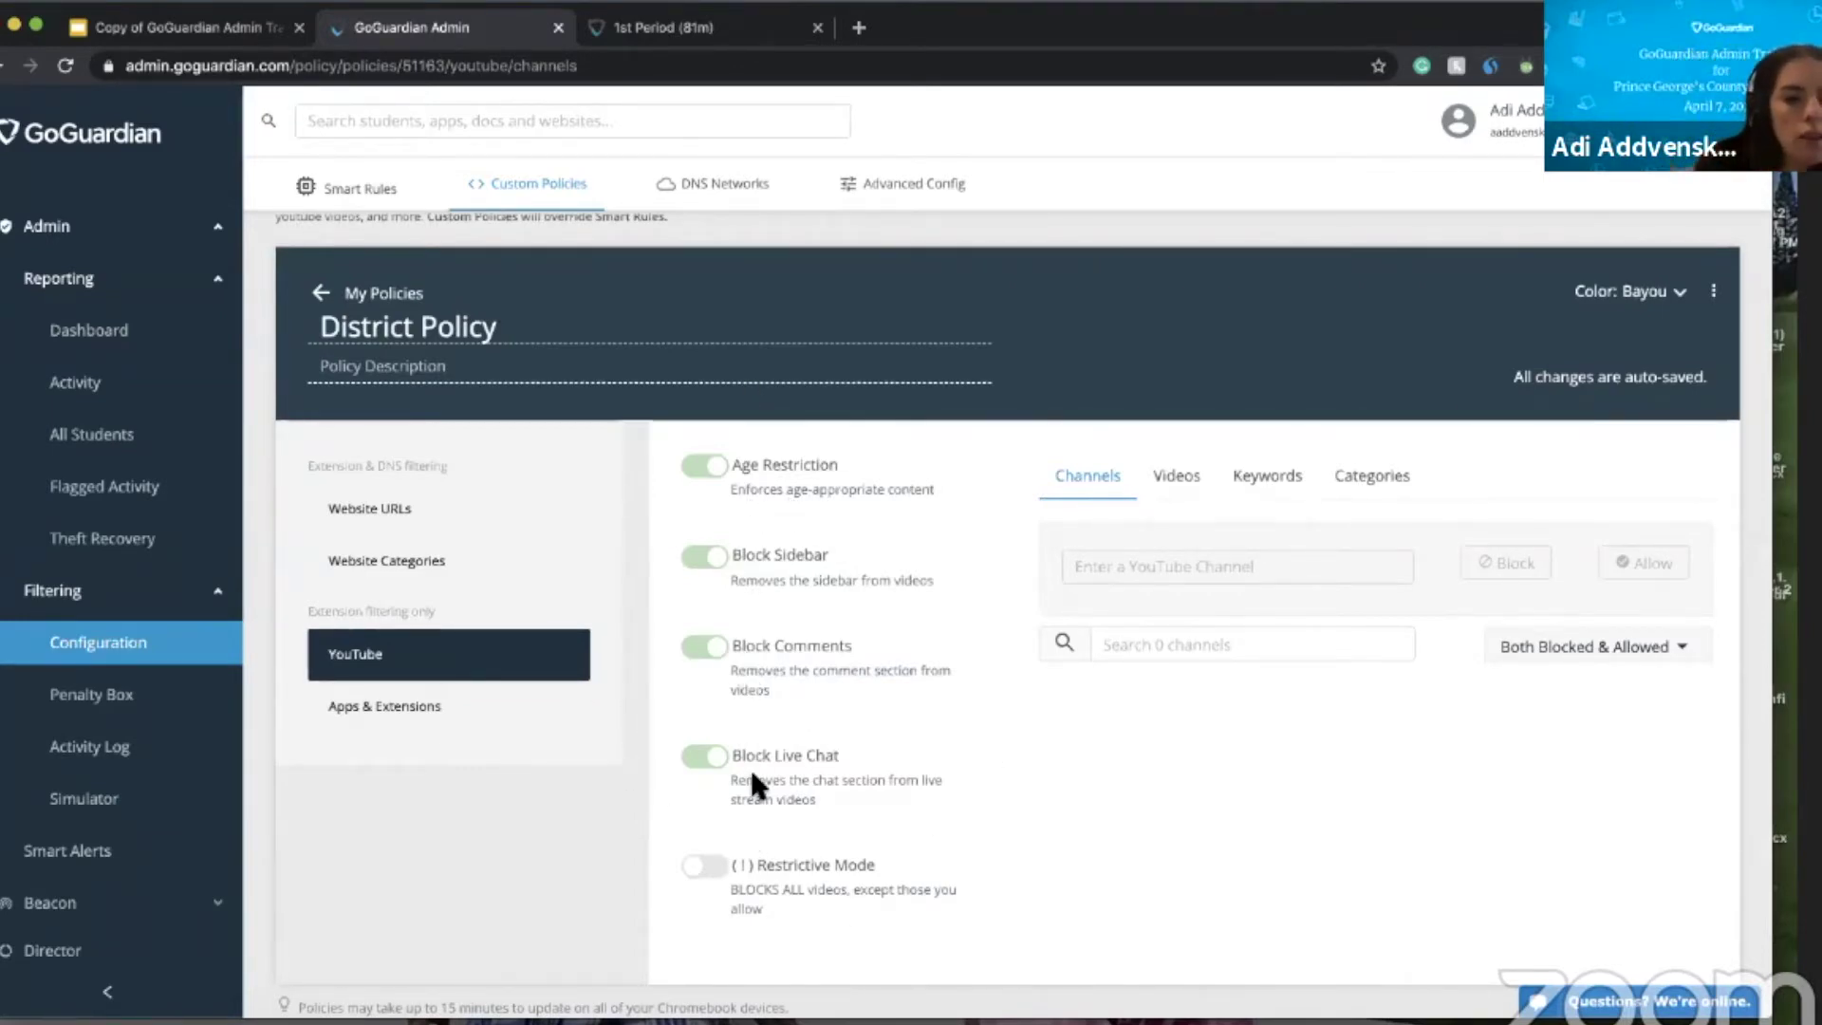
{"action": "left_click", "coordinate": [411, 705]}
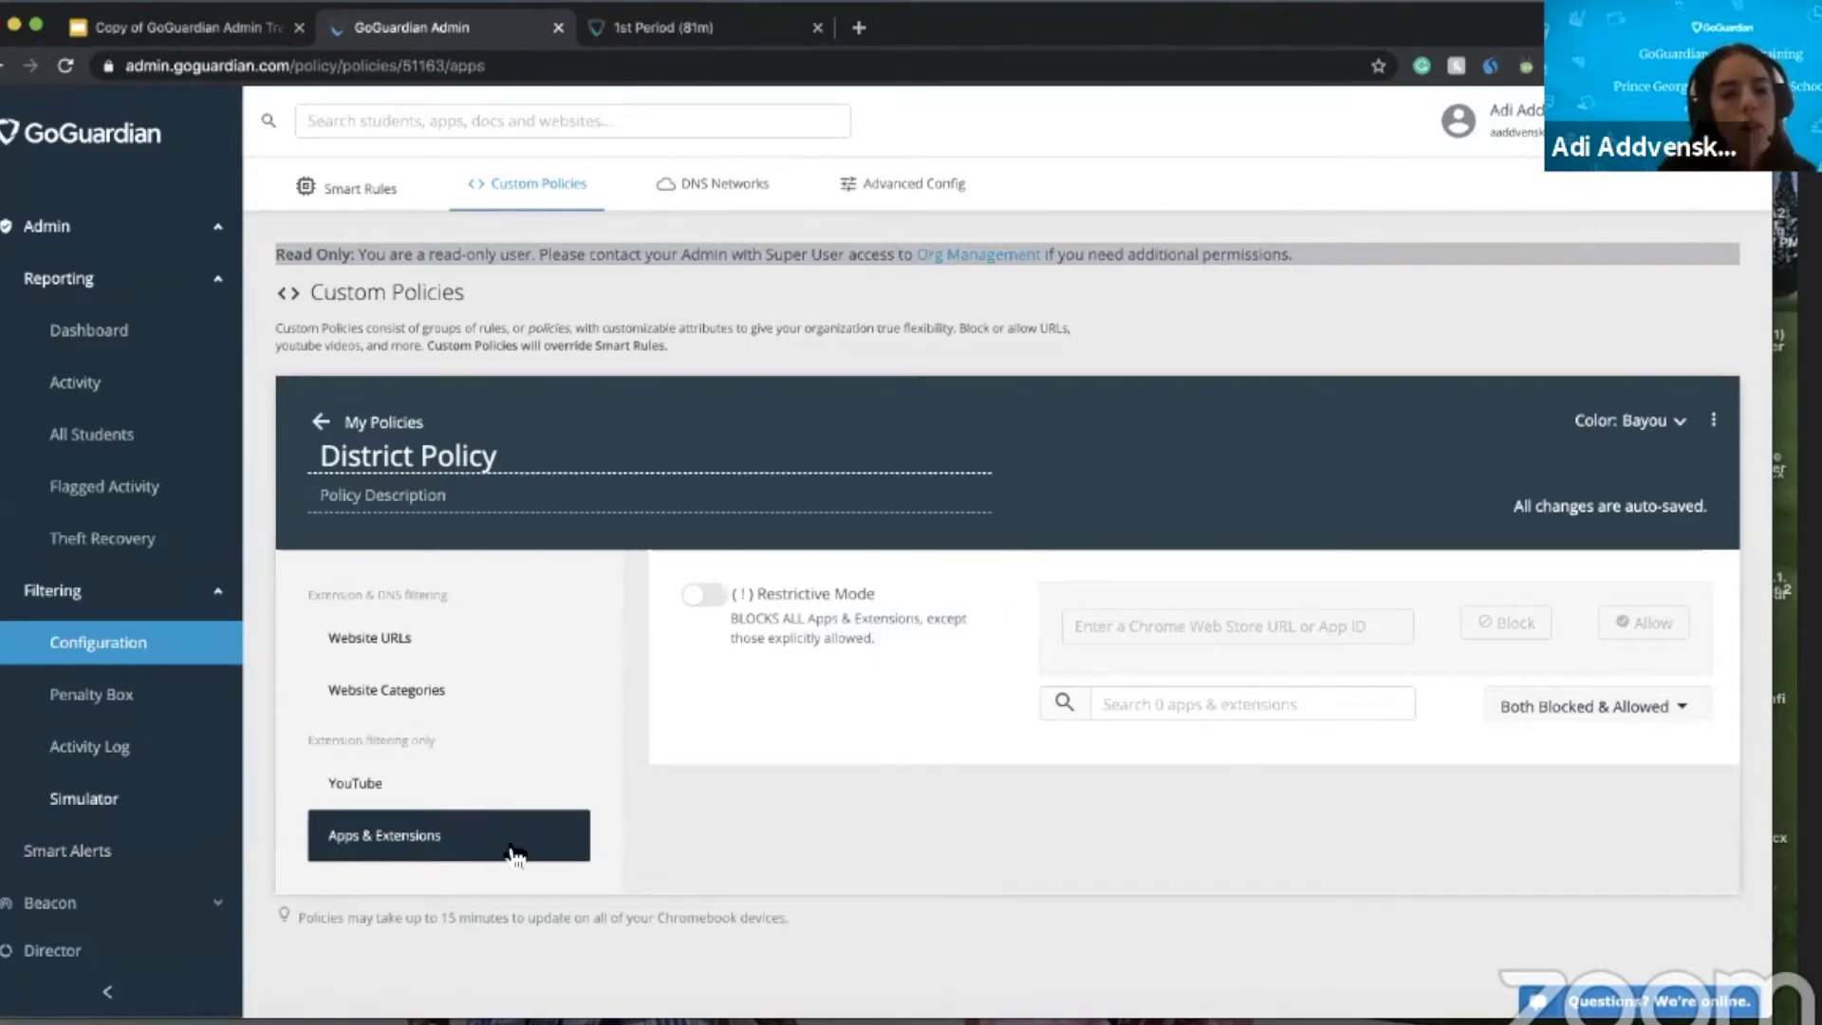
- Run a filtering simulation for facebook.com on the goguardianacademy.com org unit in the Simulator
{"action": "left_click", "coordinate": [114, 816]}
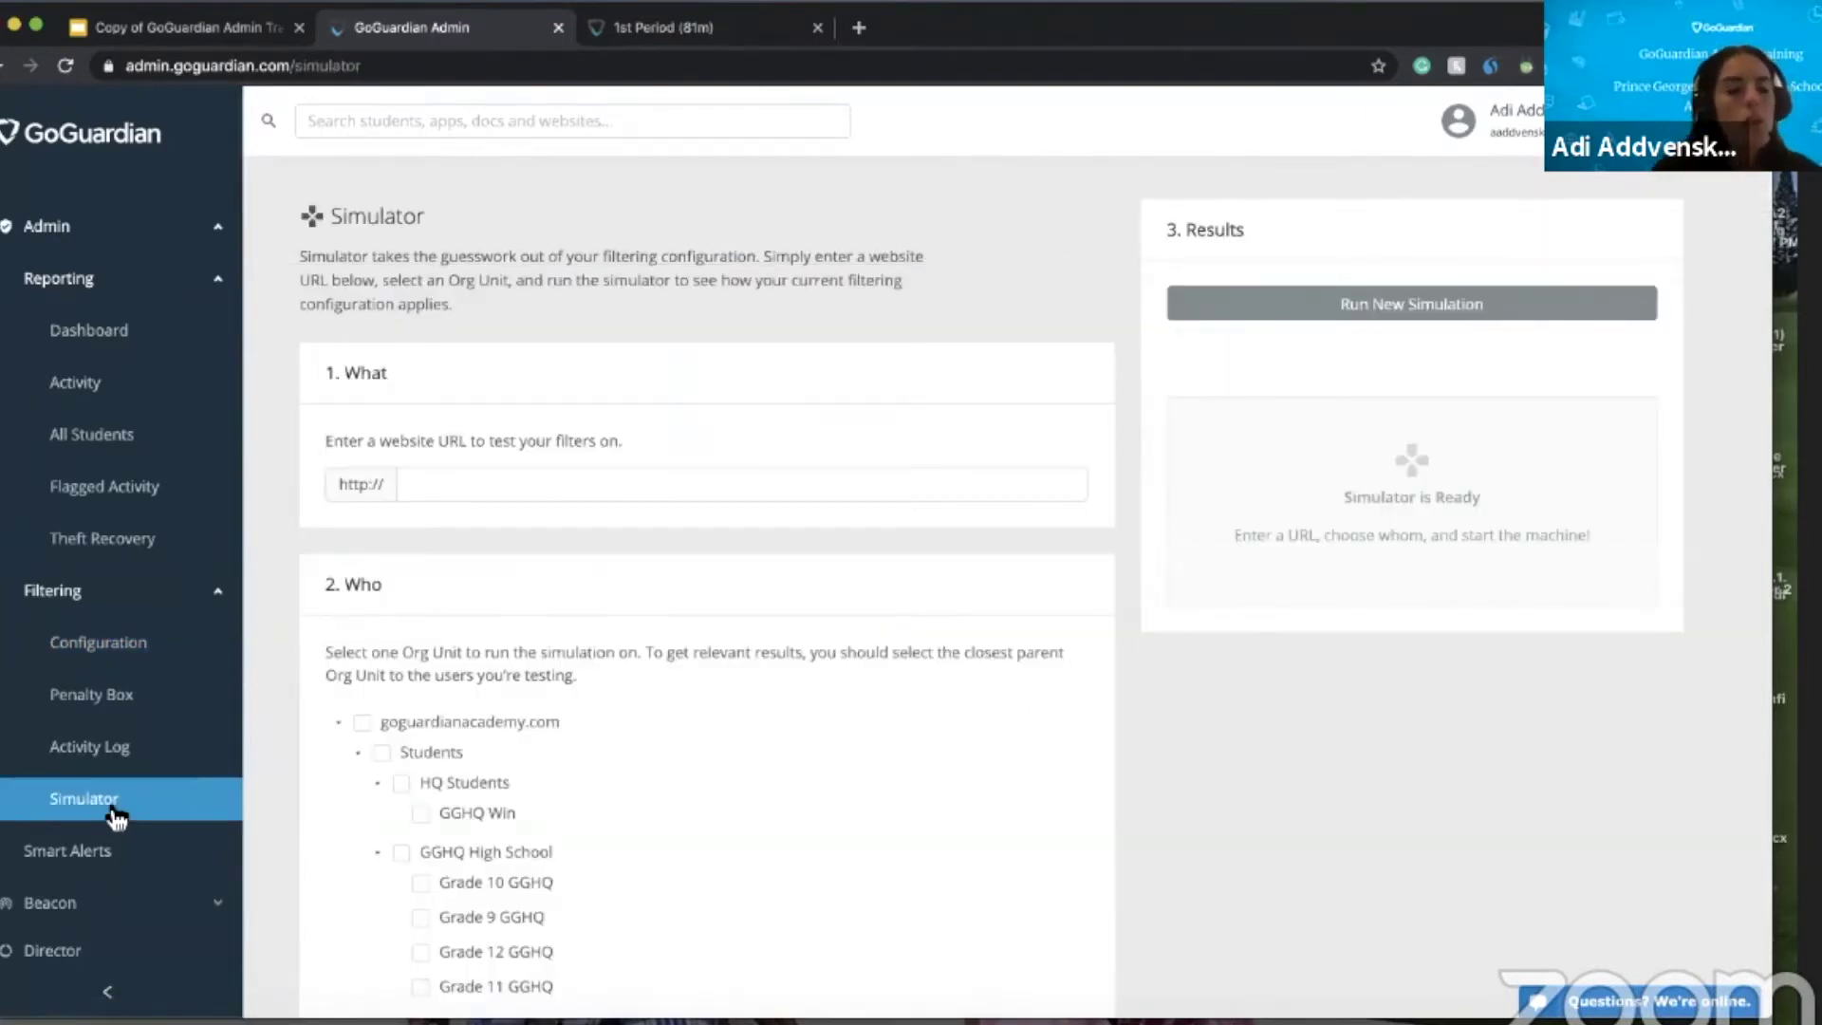
{"action": "left_click", "coordinate": [452, 484]}
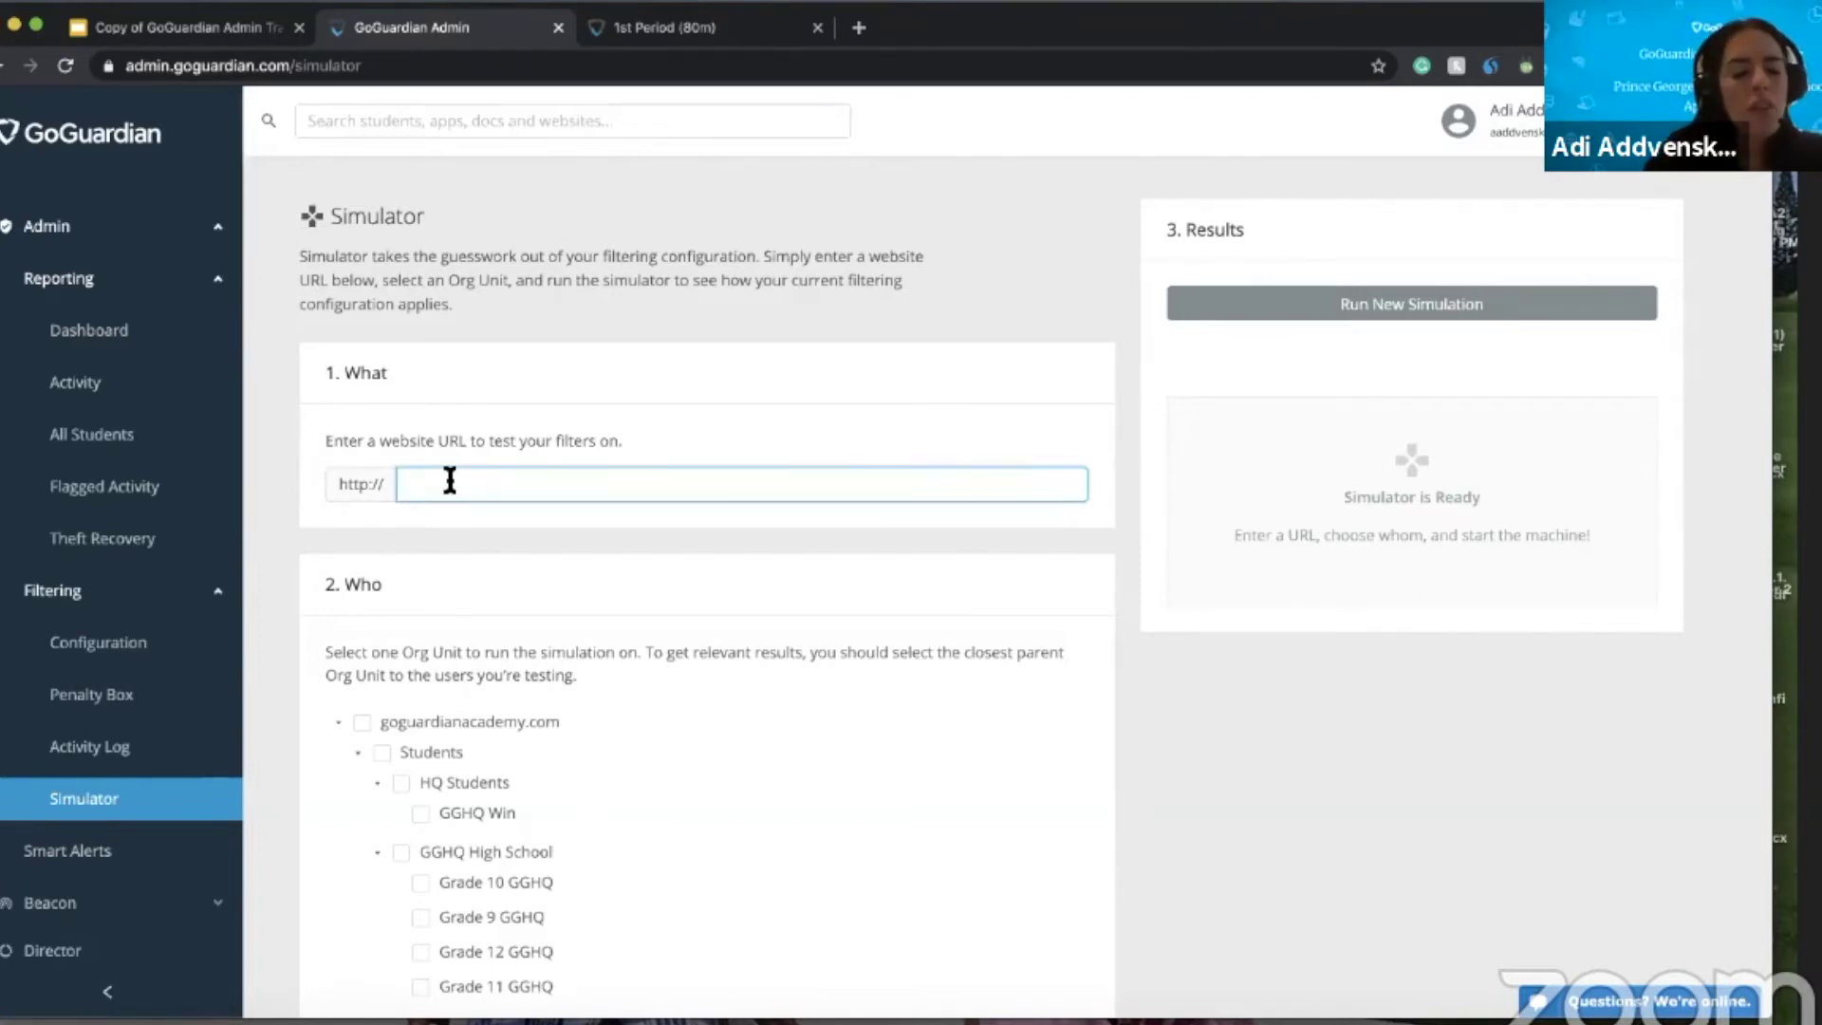
{"action": "type", "text": "facebook.com"}
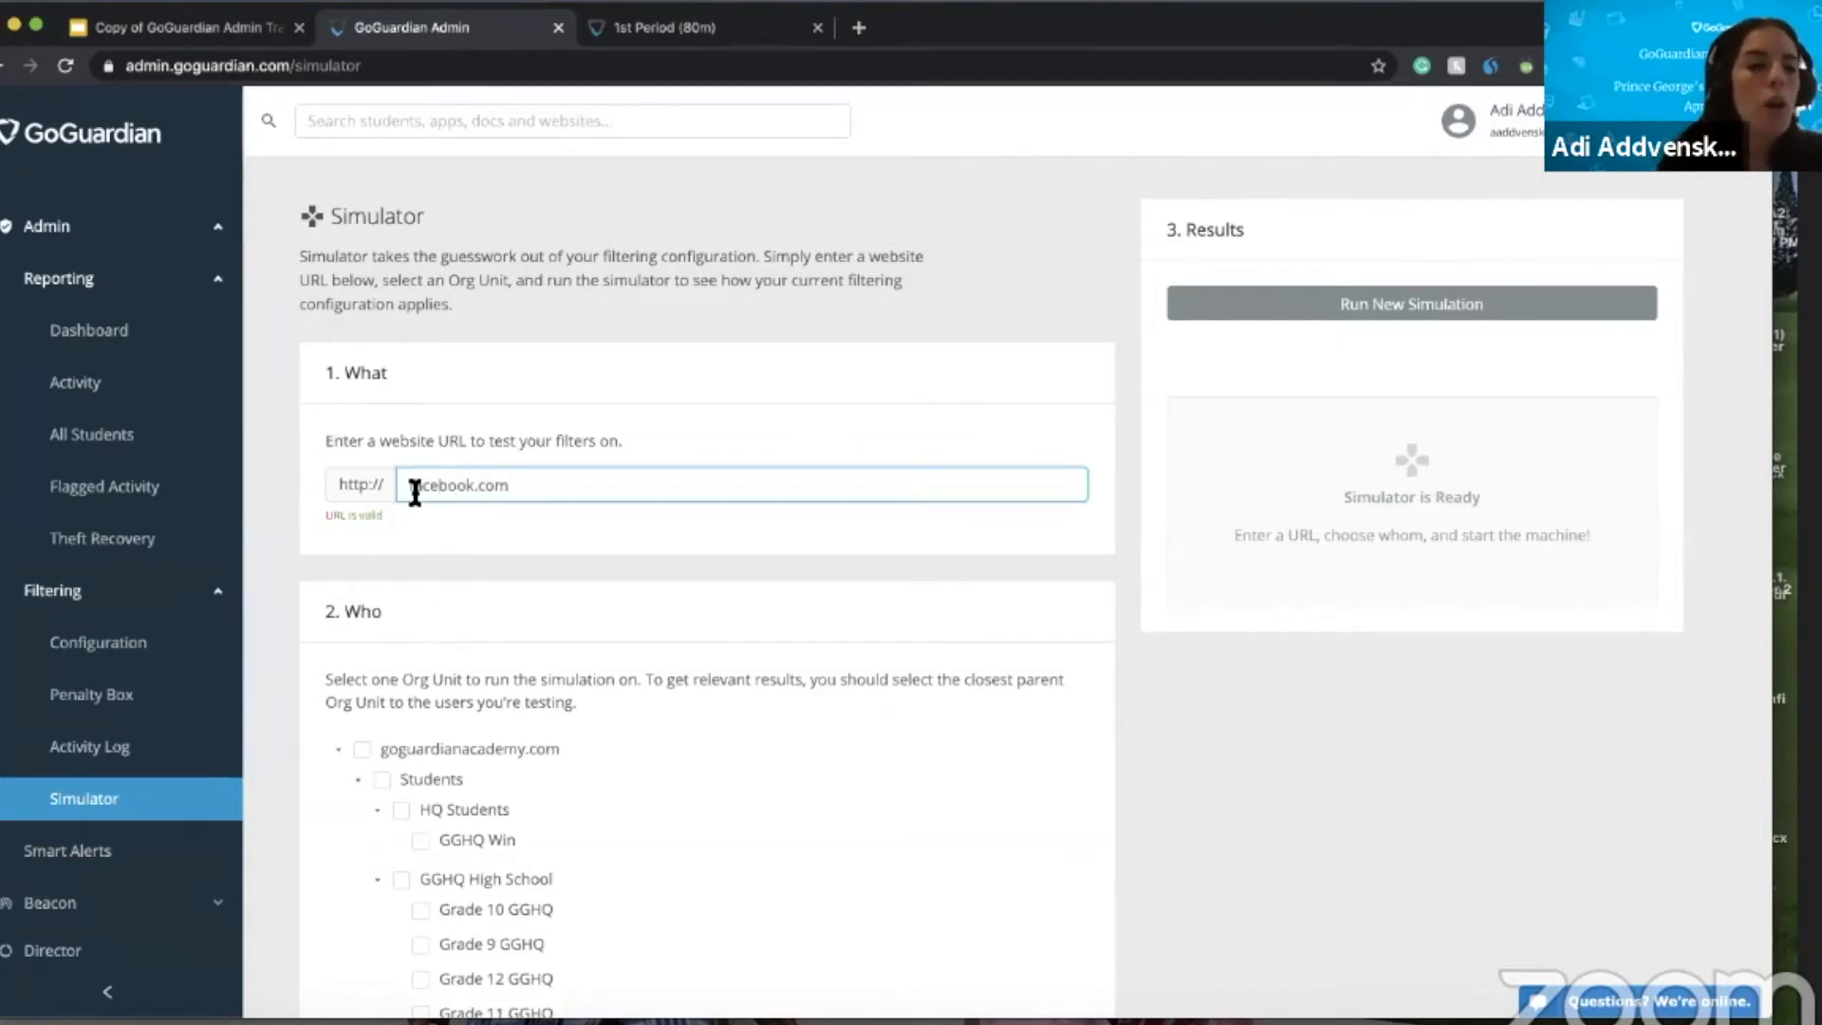
{"action": "scroll", "coordinate": [470, 778], "scroll_direction": "down", "scroll_amount": 2}
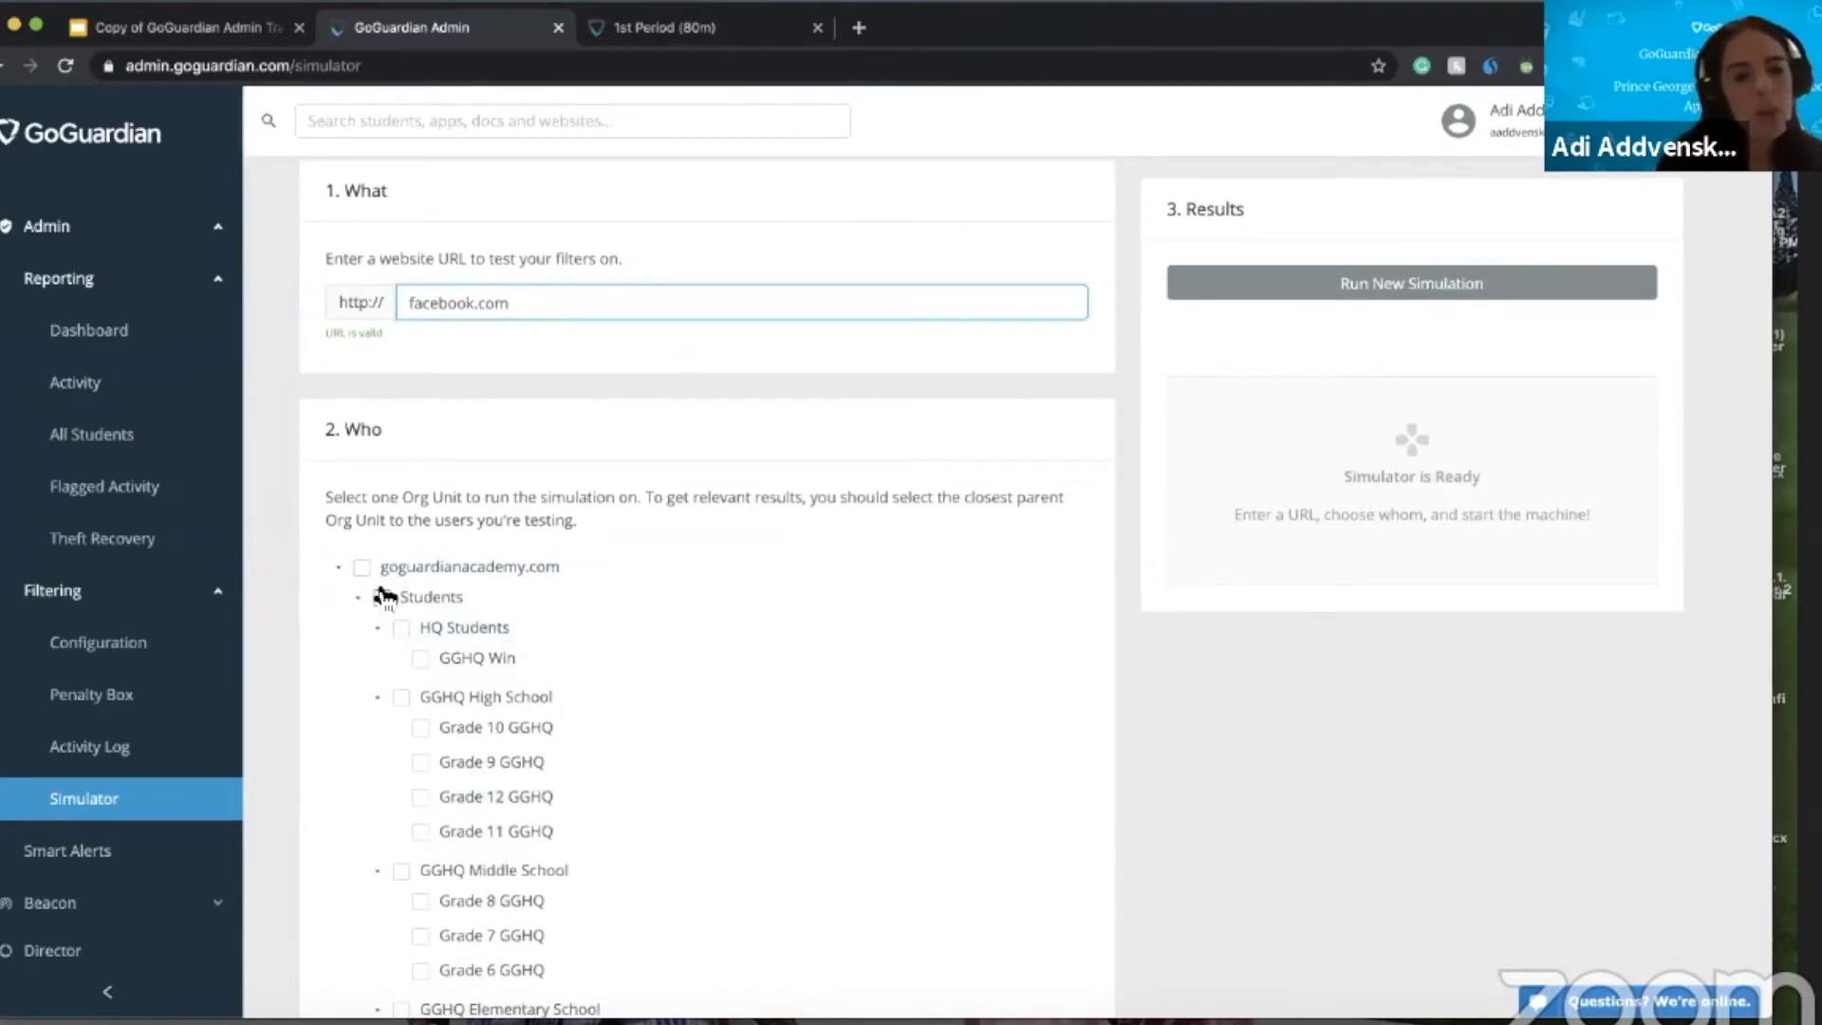
{"action": "left_click", "coordinate": [362, 567]}
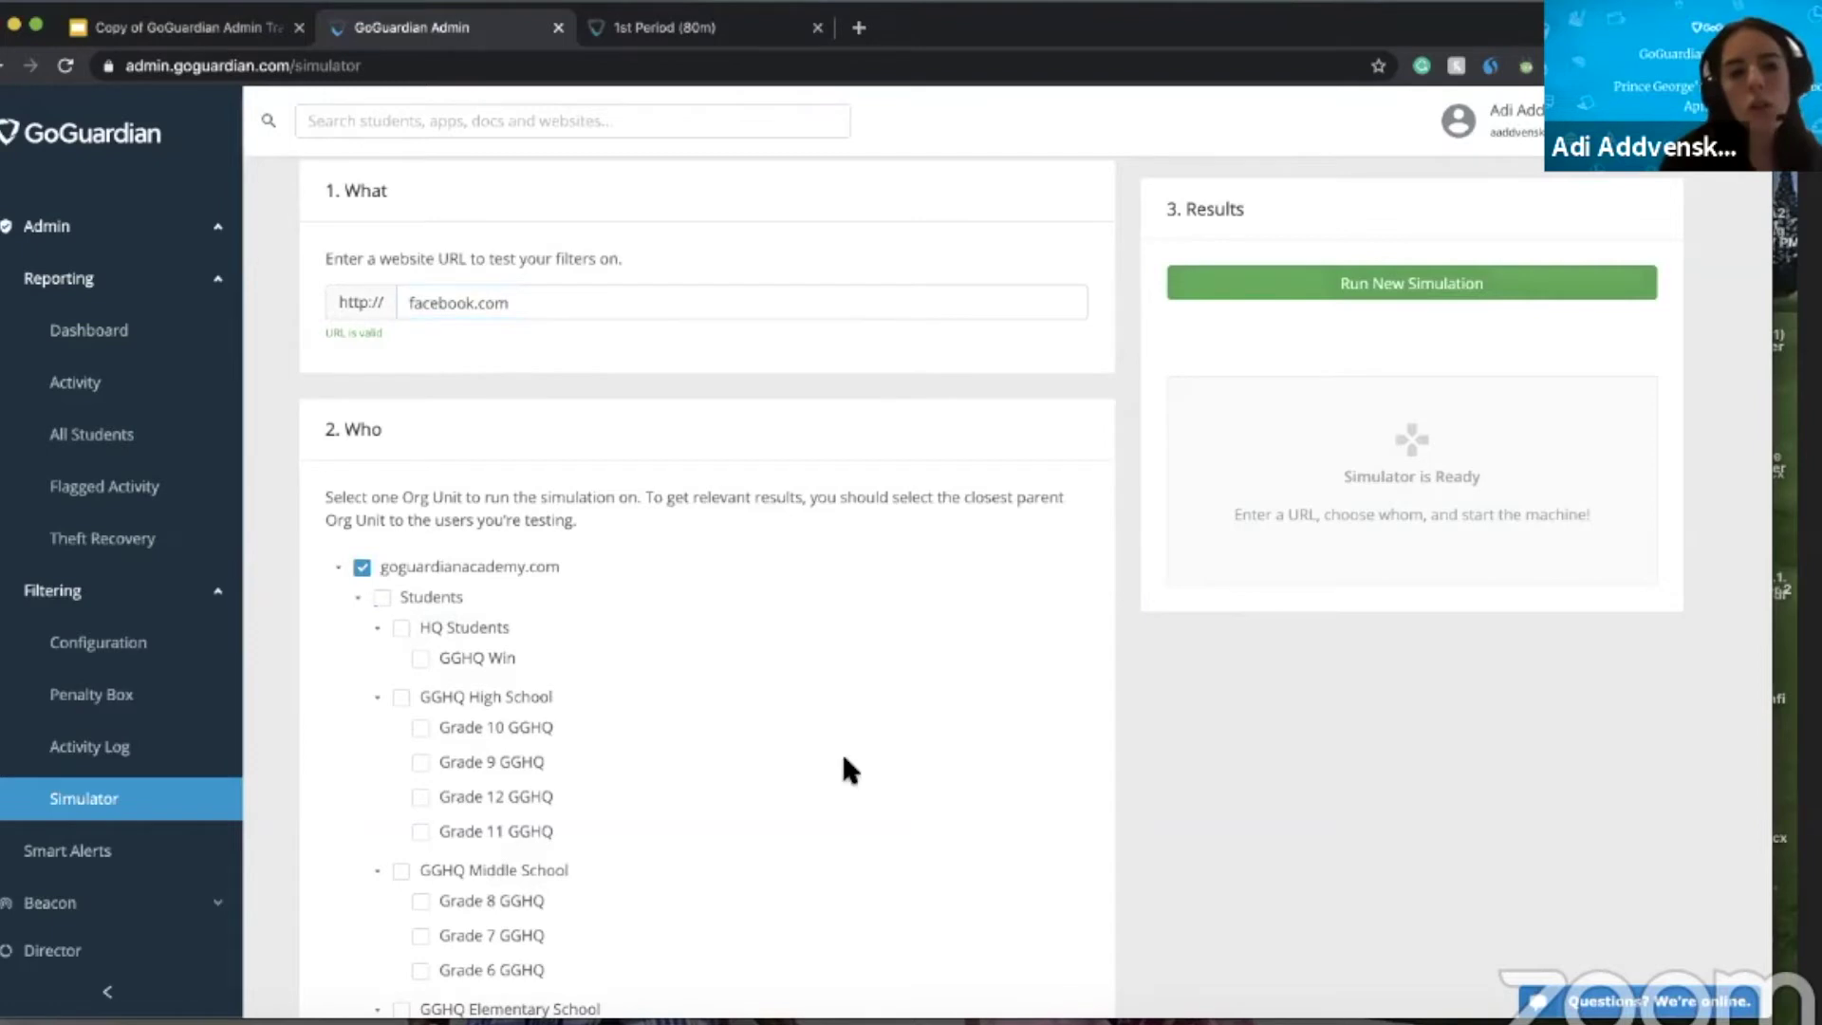
{"action": "left_click", "coordinate": [1289, 304]}
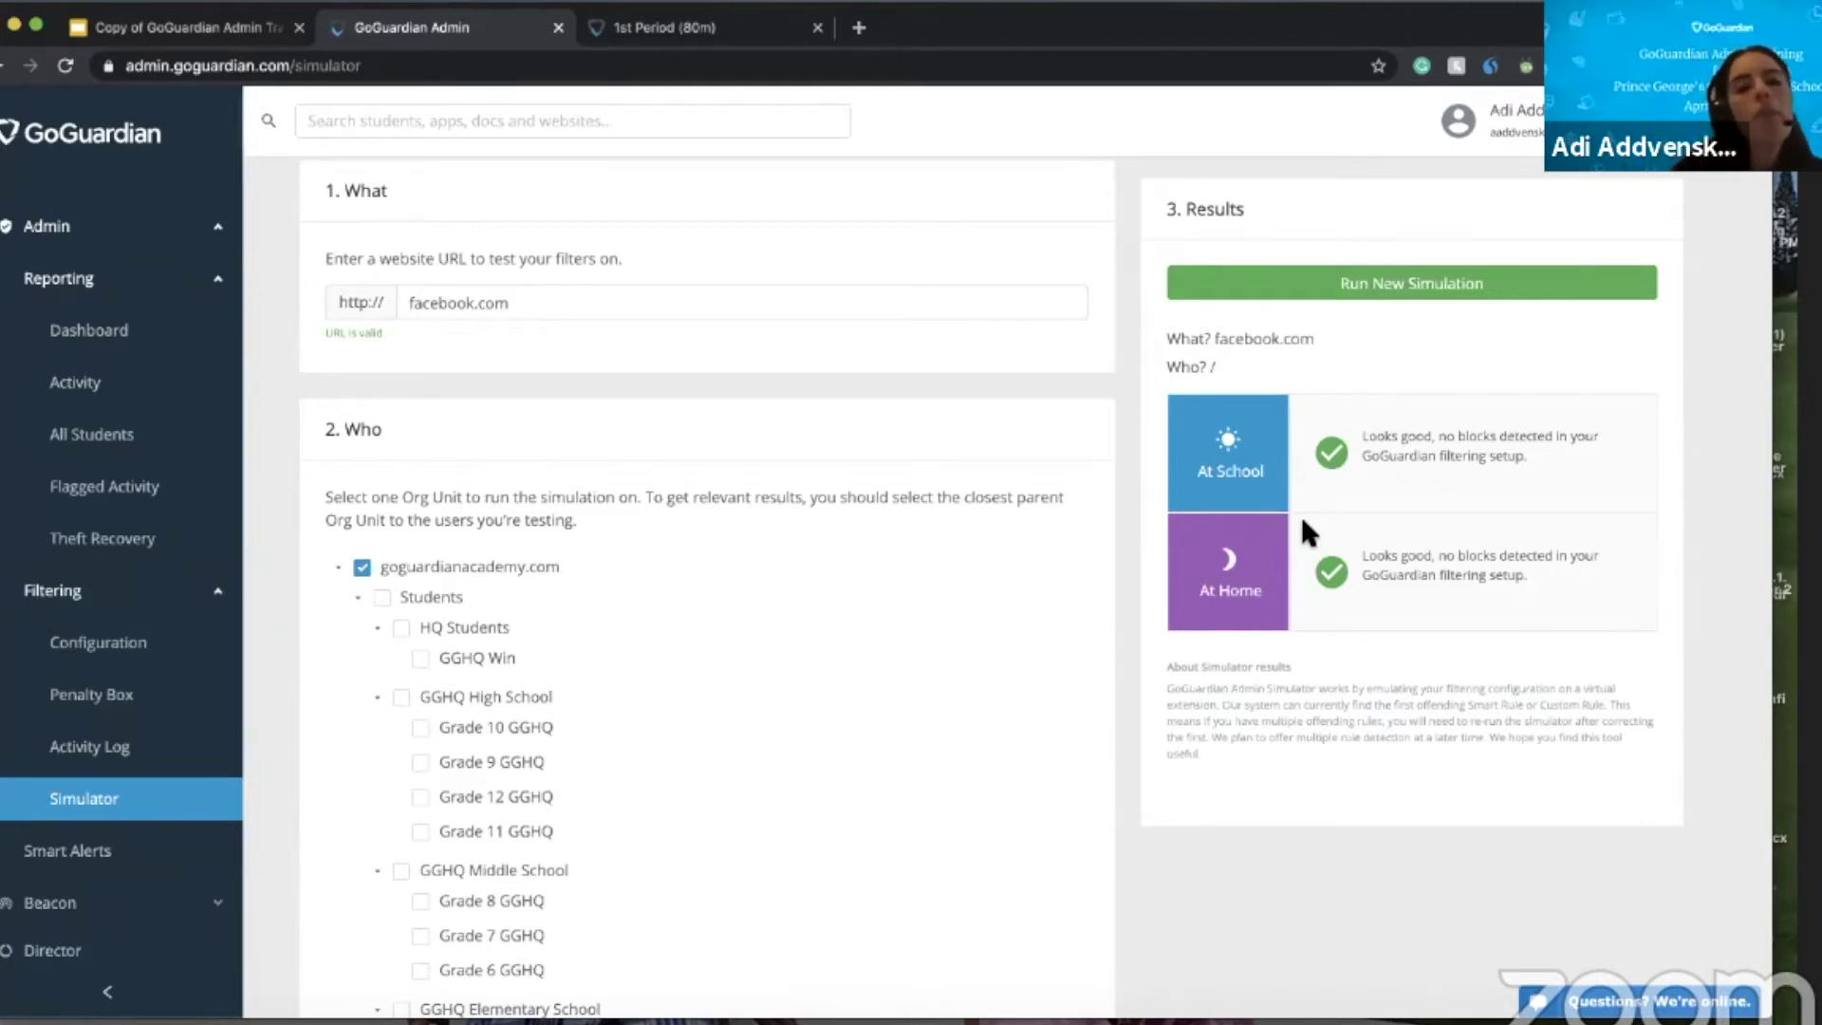
{"action": "left_click", "coordinate": [525, 309]}
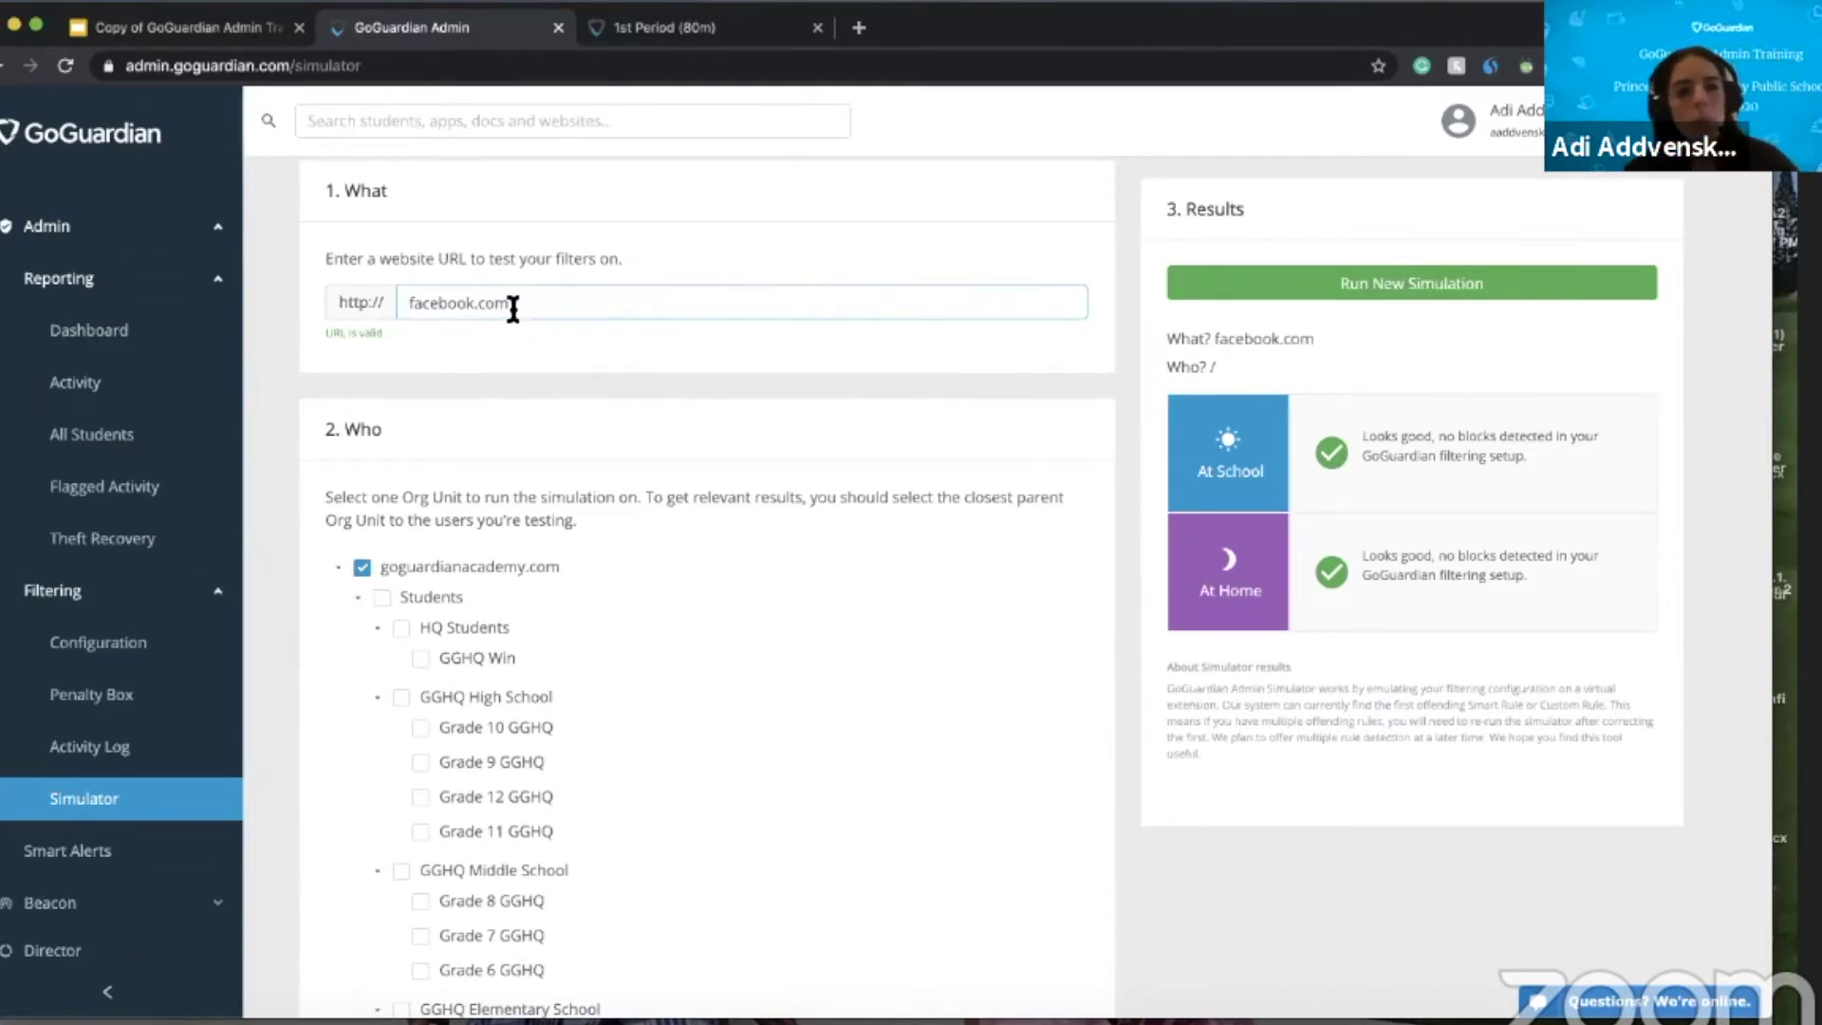
{"action": "left_click", "coordinate": [1417, 495]}
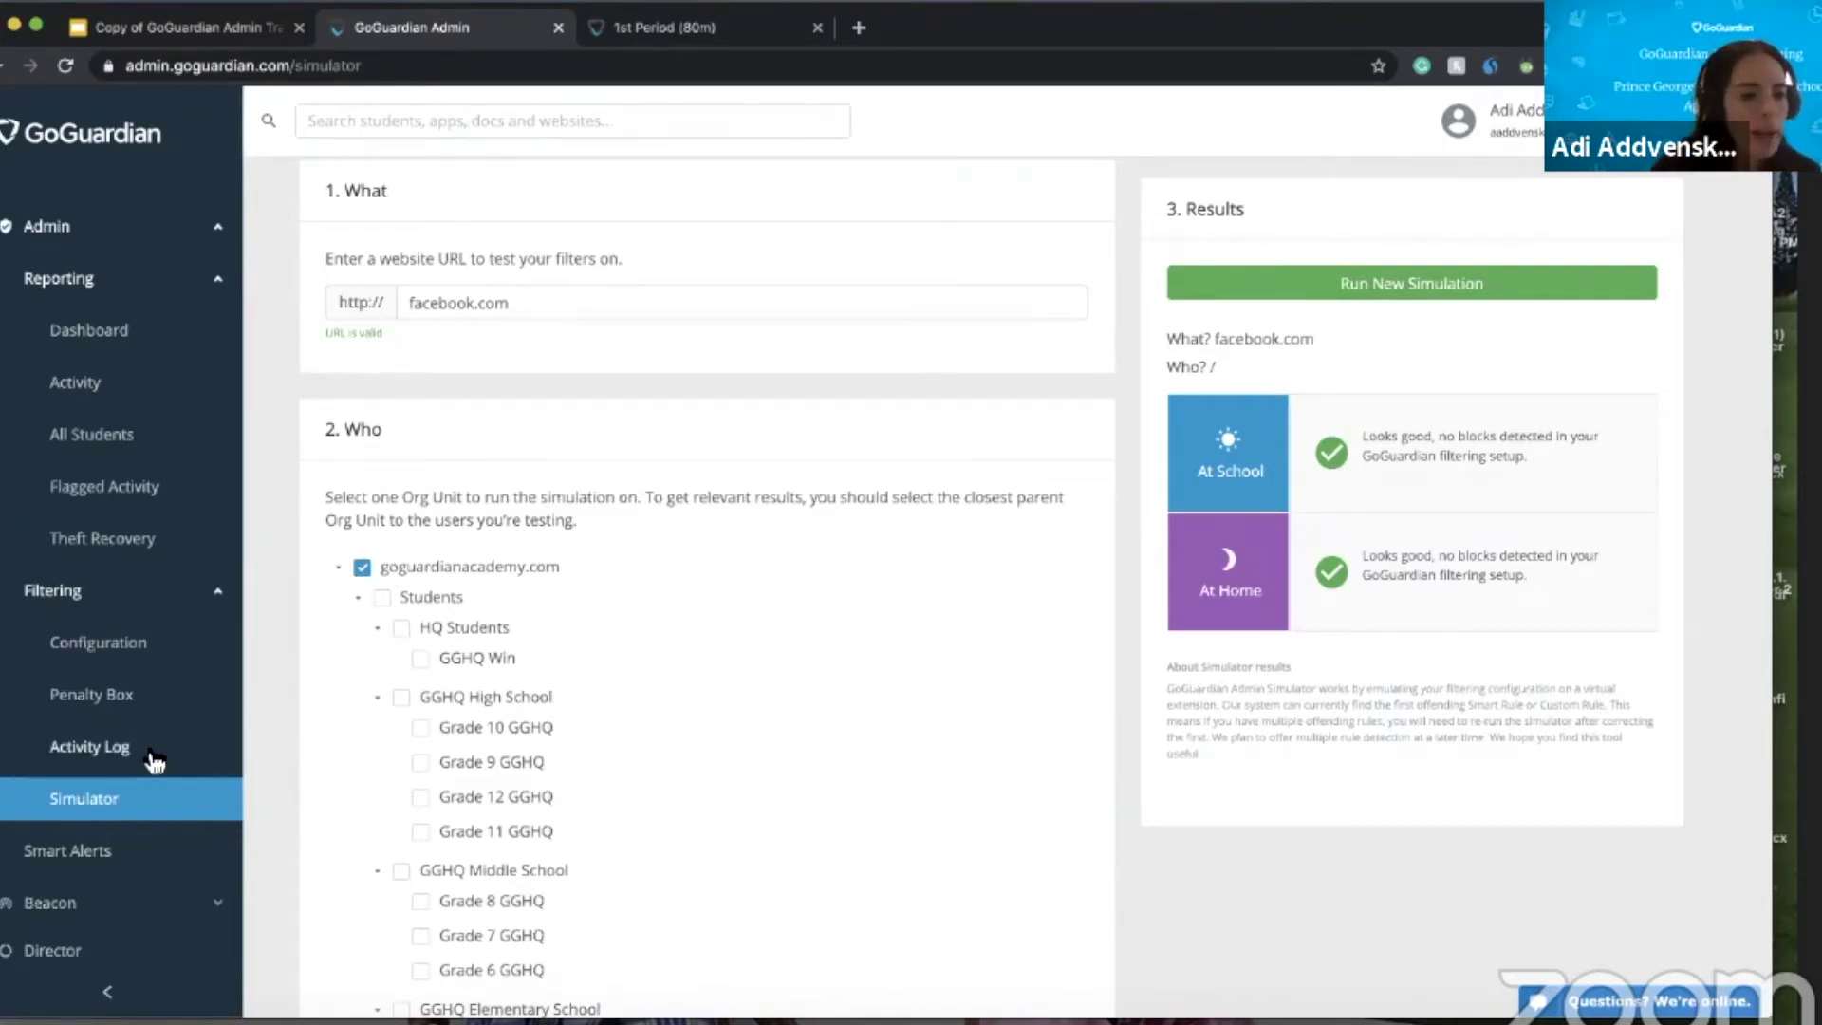
- Open the filtering Activity Log, show the policy changes, and look through the students' blocked attempts
{"action": "scroll", "coordinate": [148, 757], "scroll_direction": "down", "scroll_amount": 1}
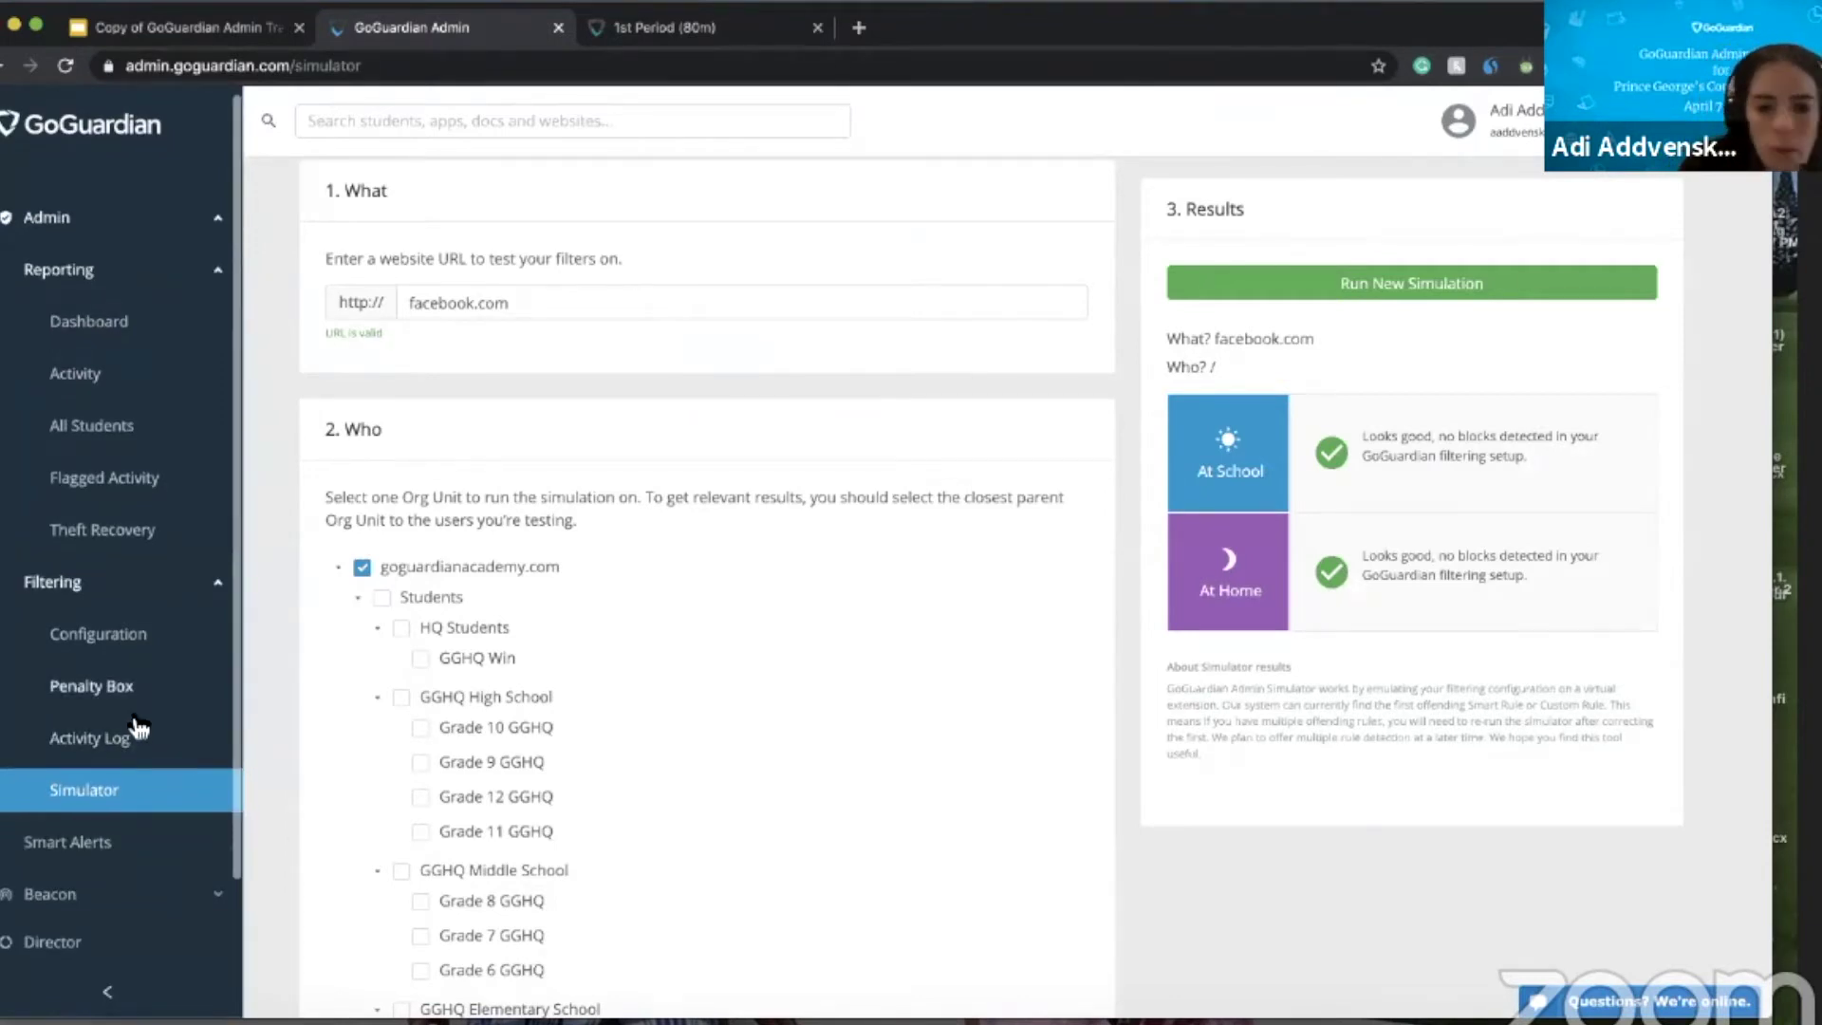
{"action": "left_click", "coordinate": [137, 734]}
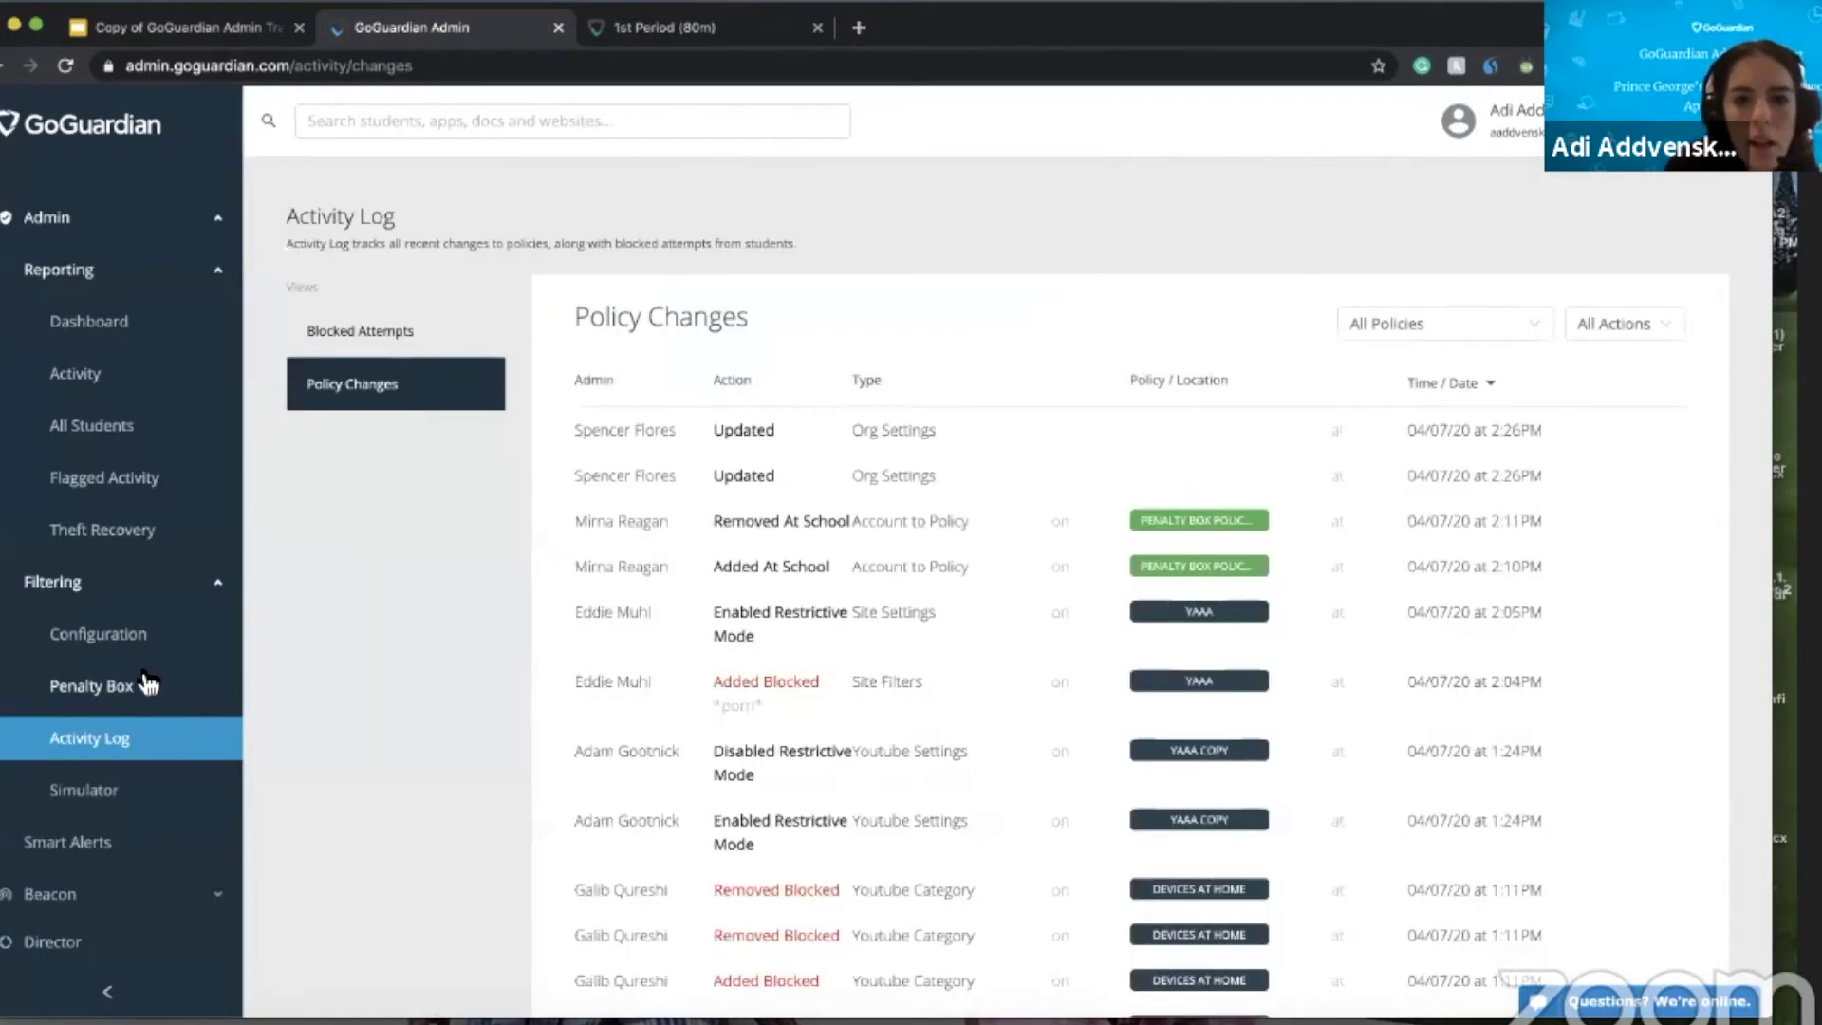
{"action": "left_click", "coordinate": [389, 333]}
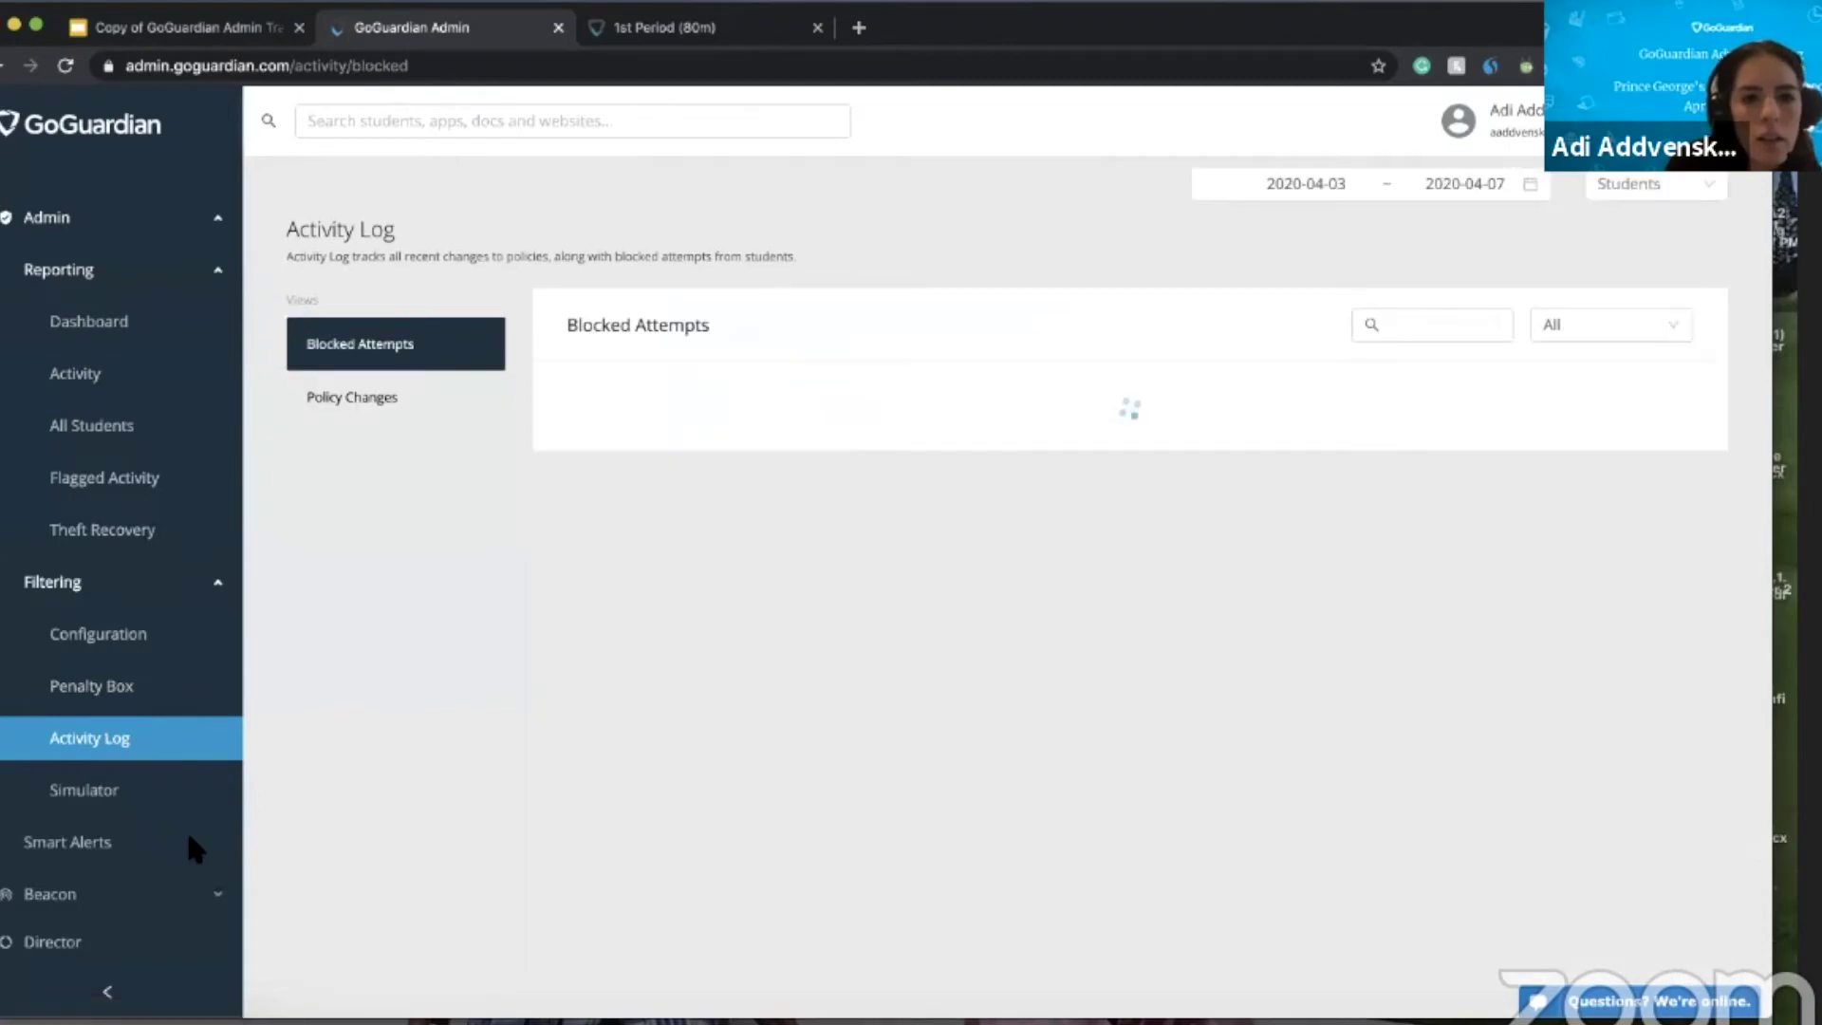
{"action": "scroll", "coordinate": [265, 648], "scroll_direction": "down", "scroll_amount": 2}
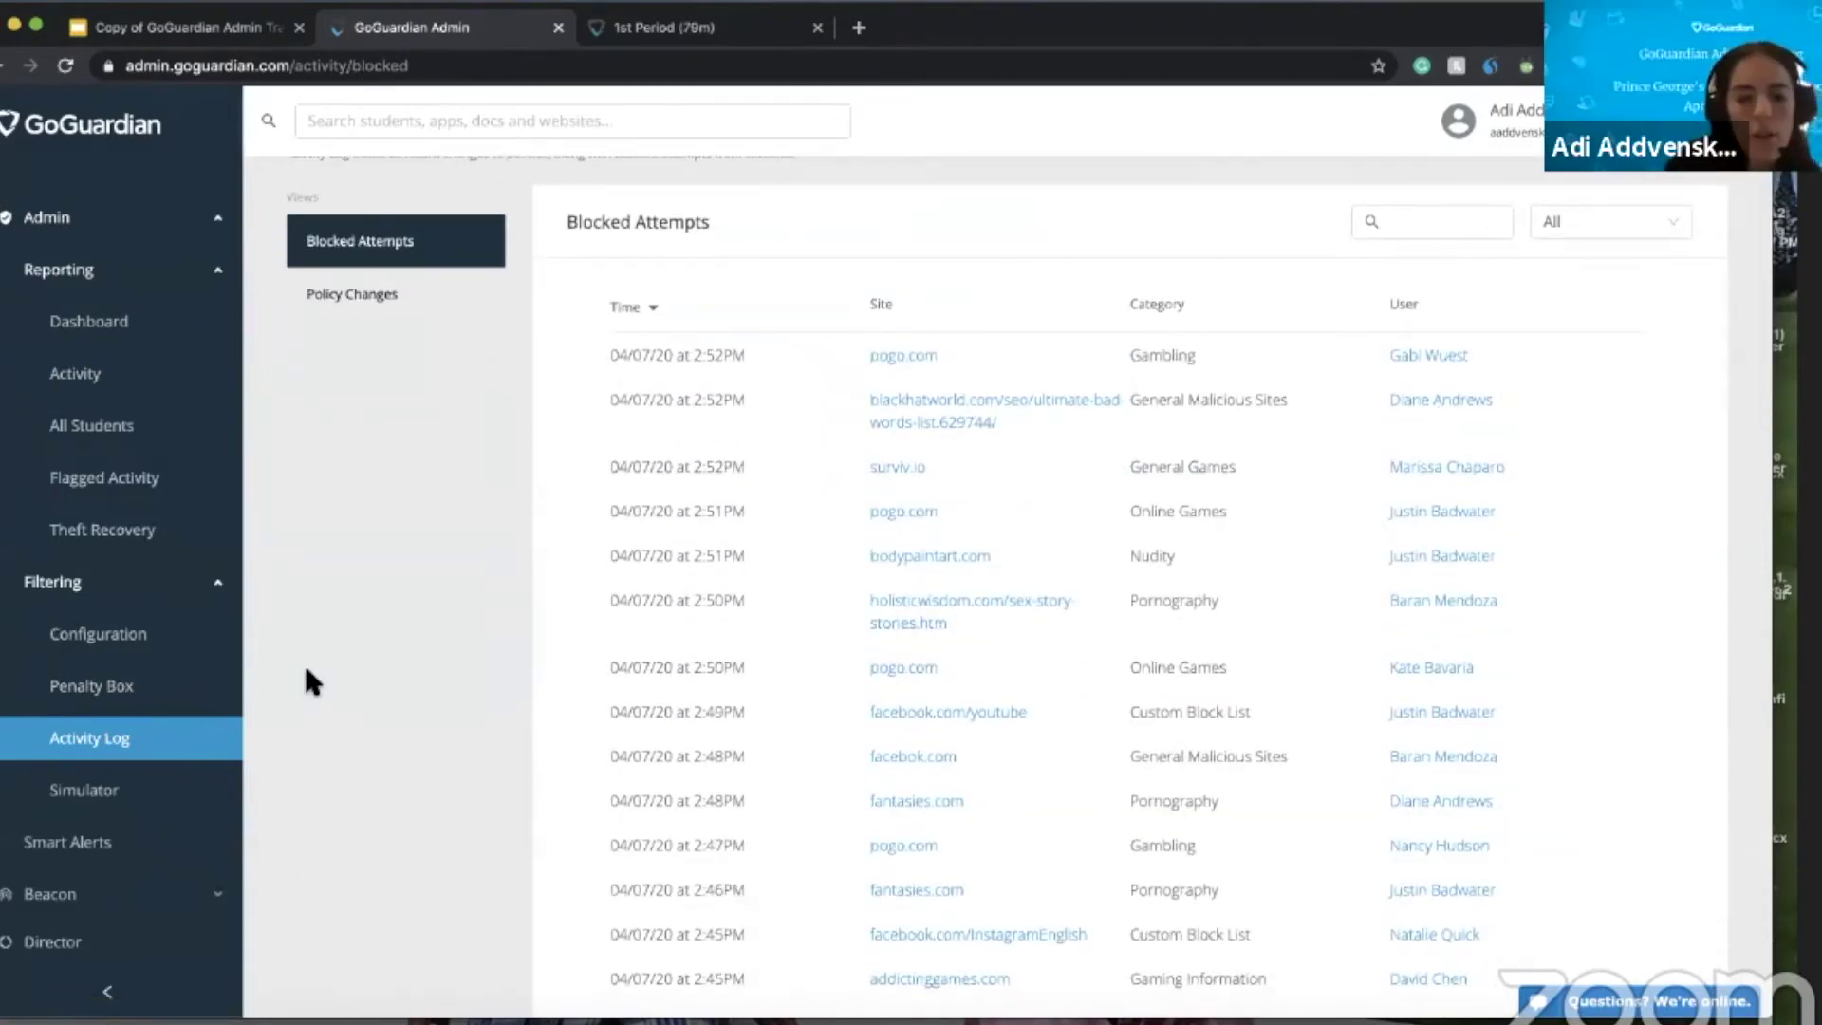
{"action": "scroll", "coordinate": [793, 678], "scroll_direction": "down", "scroll_amount": 2}
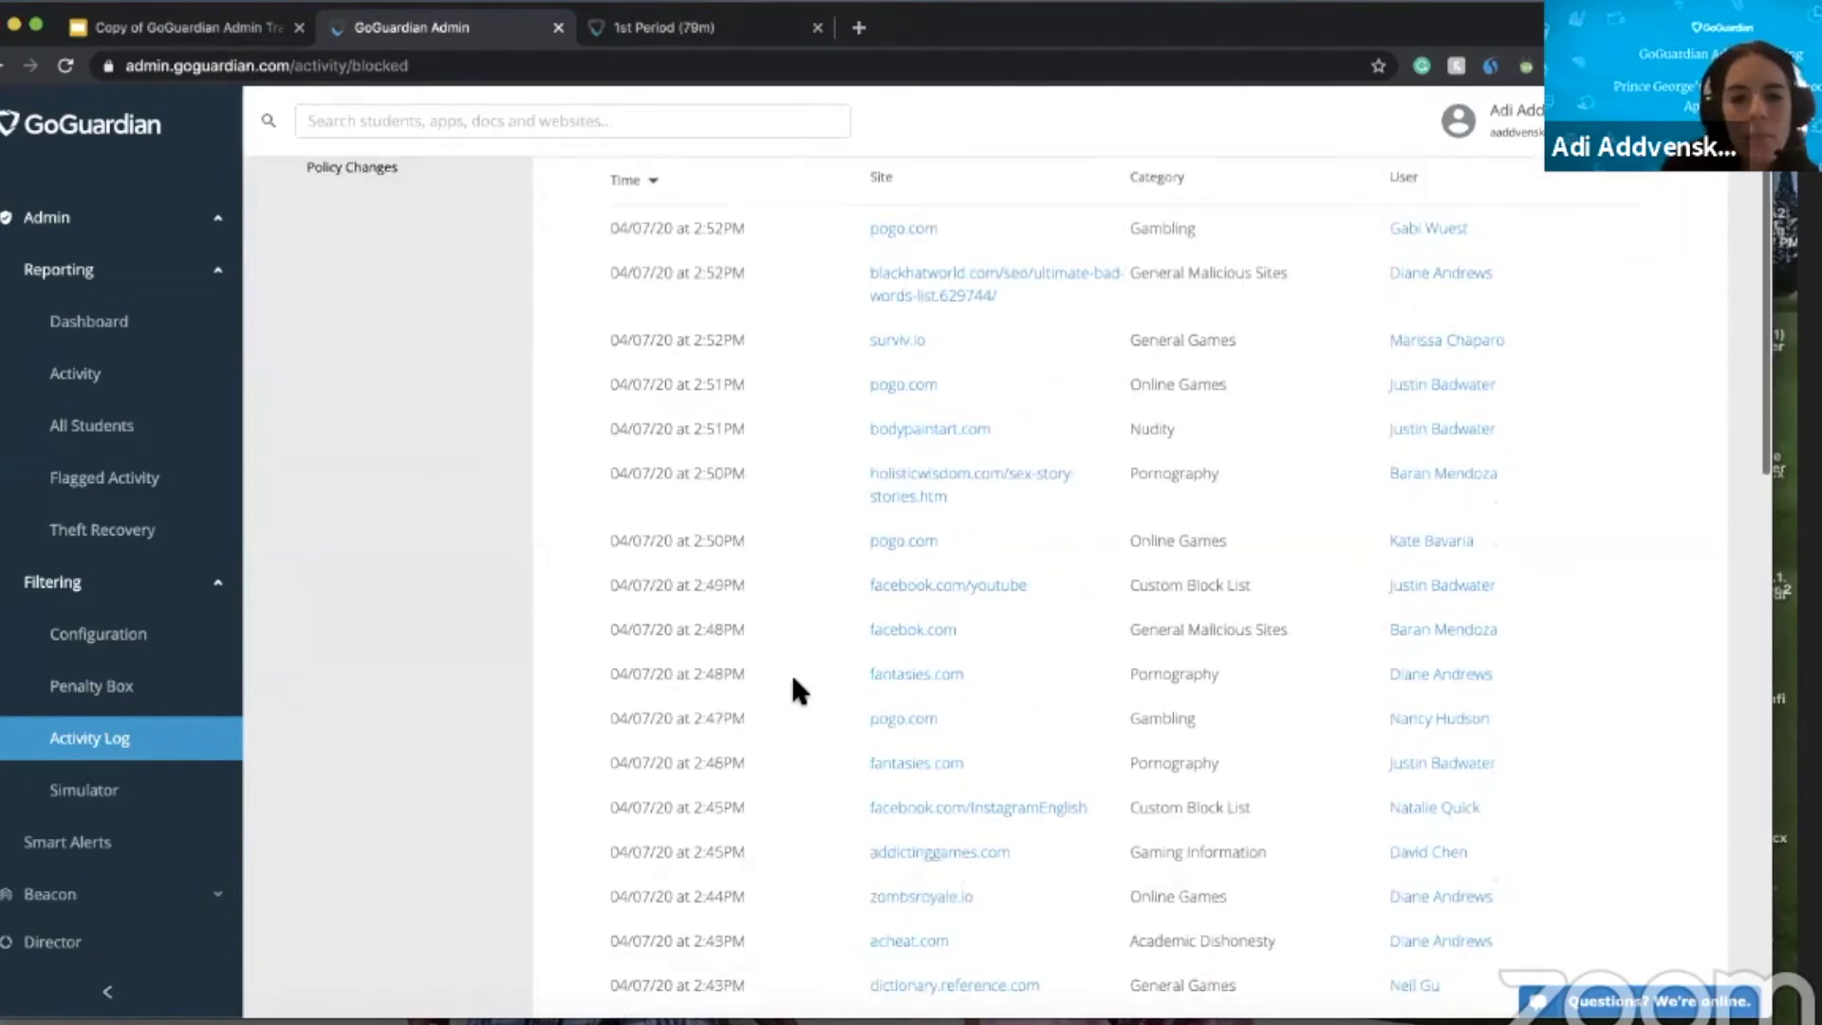
{"action": "scroll", "coordinate": [793, 677], "scroll_direction": "up", "scroll_amount": 4}
{"action": "scroll", "coordinate": [793, 688], "scroll_direction": "down", "scroll_amount": 1}
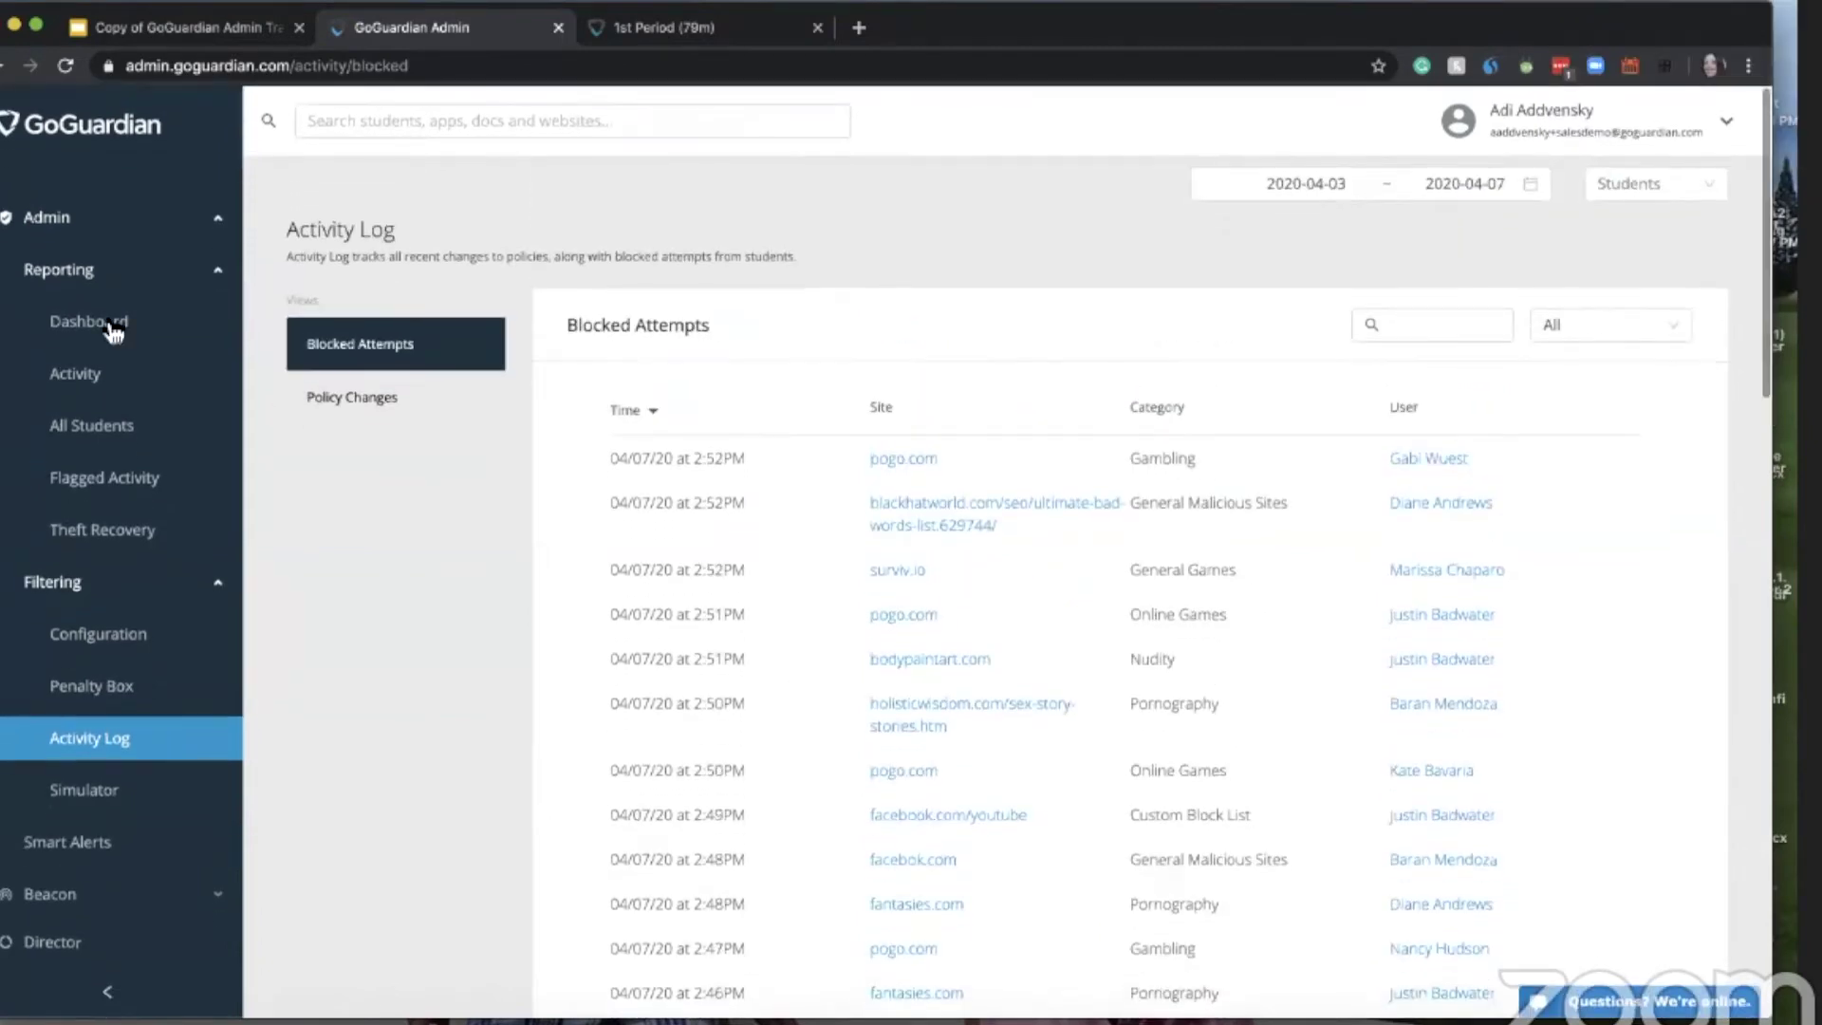
- Open the Explicit smart alert from the reporting Dashboard and examine its behavior timeline and alert details
{"action": "left_click", "coordinate": [107, 327]}
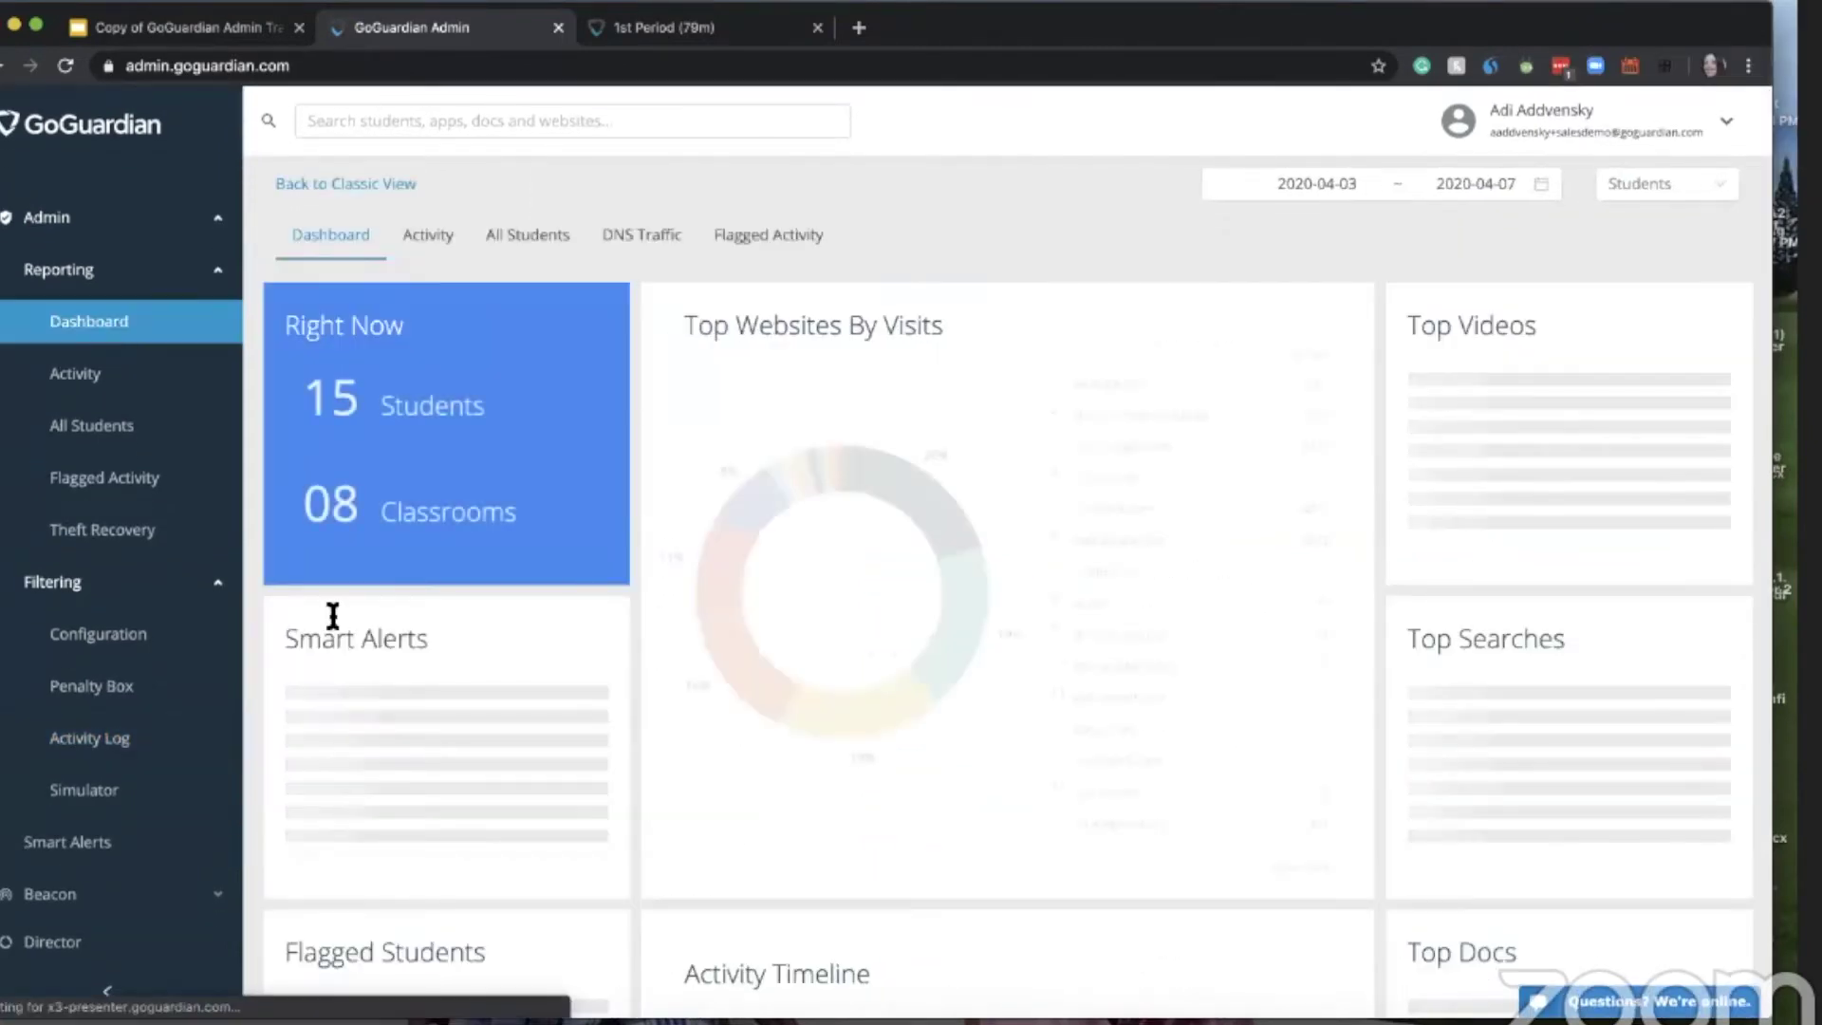
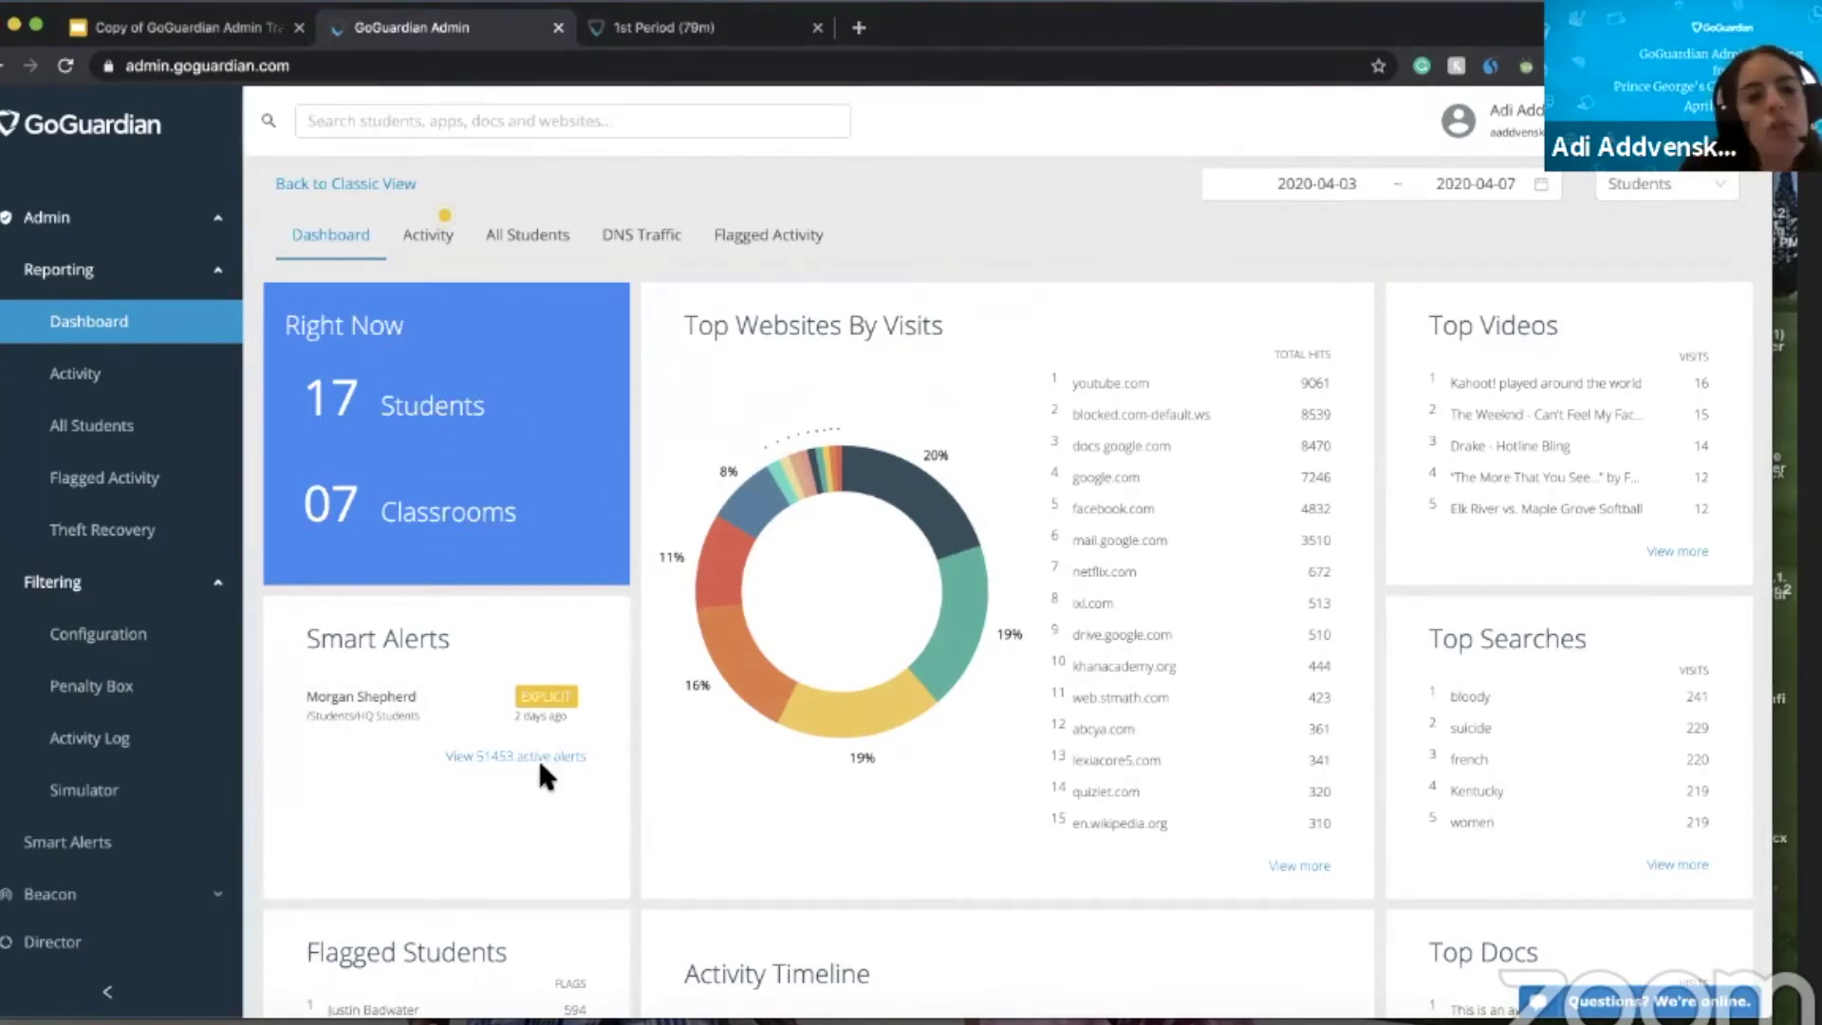
{"action": "left_click", "coordinate": [414, 698]}
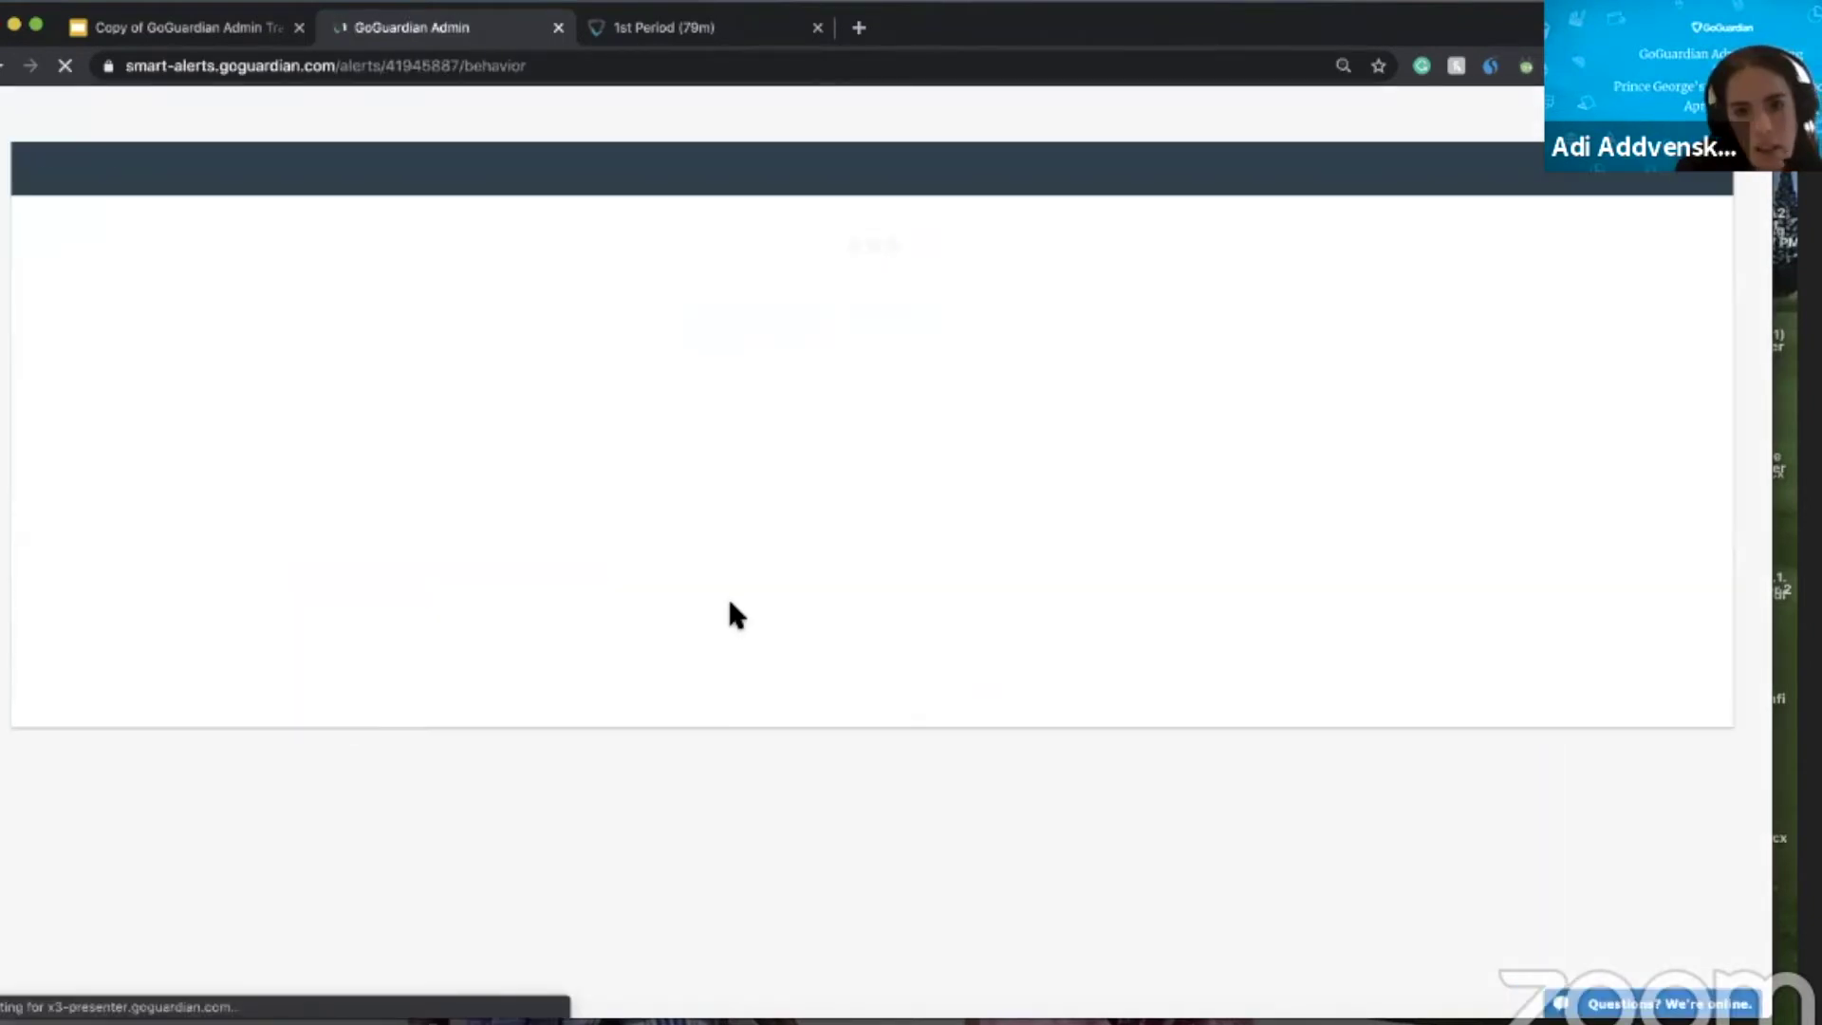
{"action": "scroll", "coordinate": [1220, 776], "scroll_direction": "down", "scroll_amount": 2}
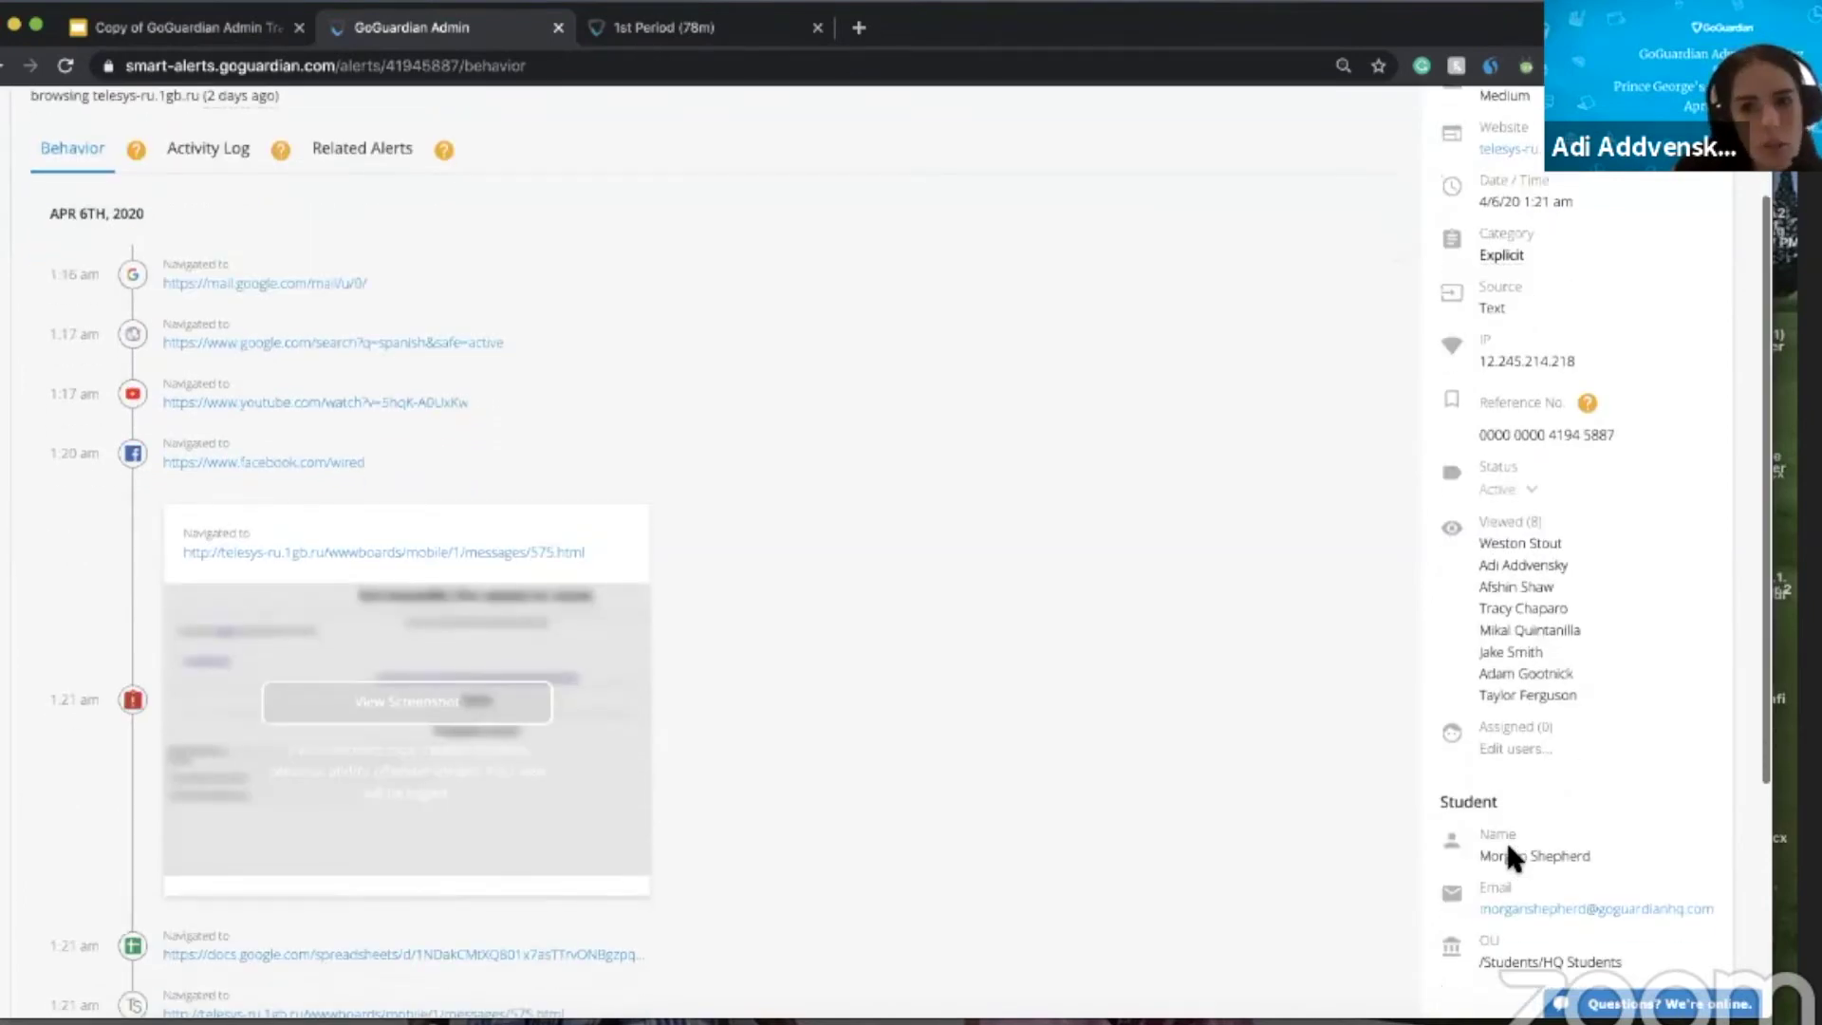
{"action": "scroll", "coordinate": [1504, 854], "scroll_direction": "up", "scroll_amount": 2}
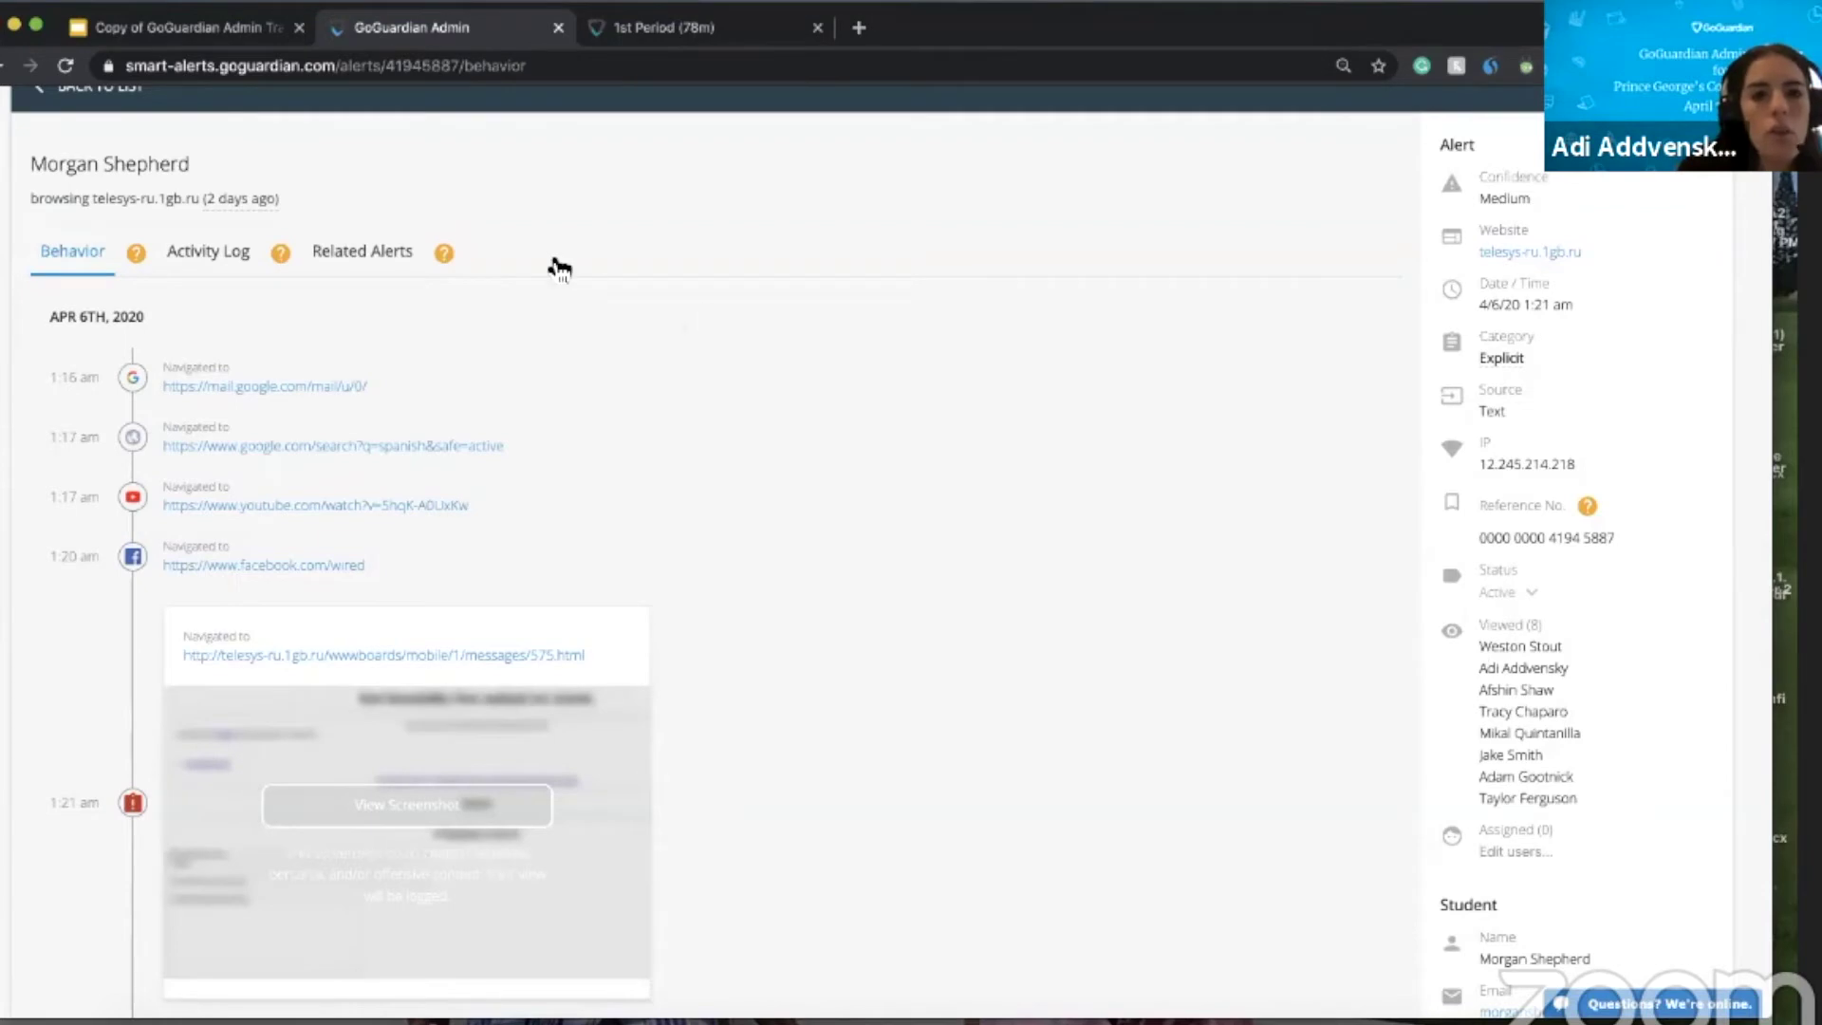
- Post the comment "took care of this one" in the smart alert's activity log
{"action": "left_click", "coordinate": [235, 253]}
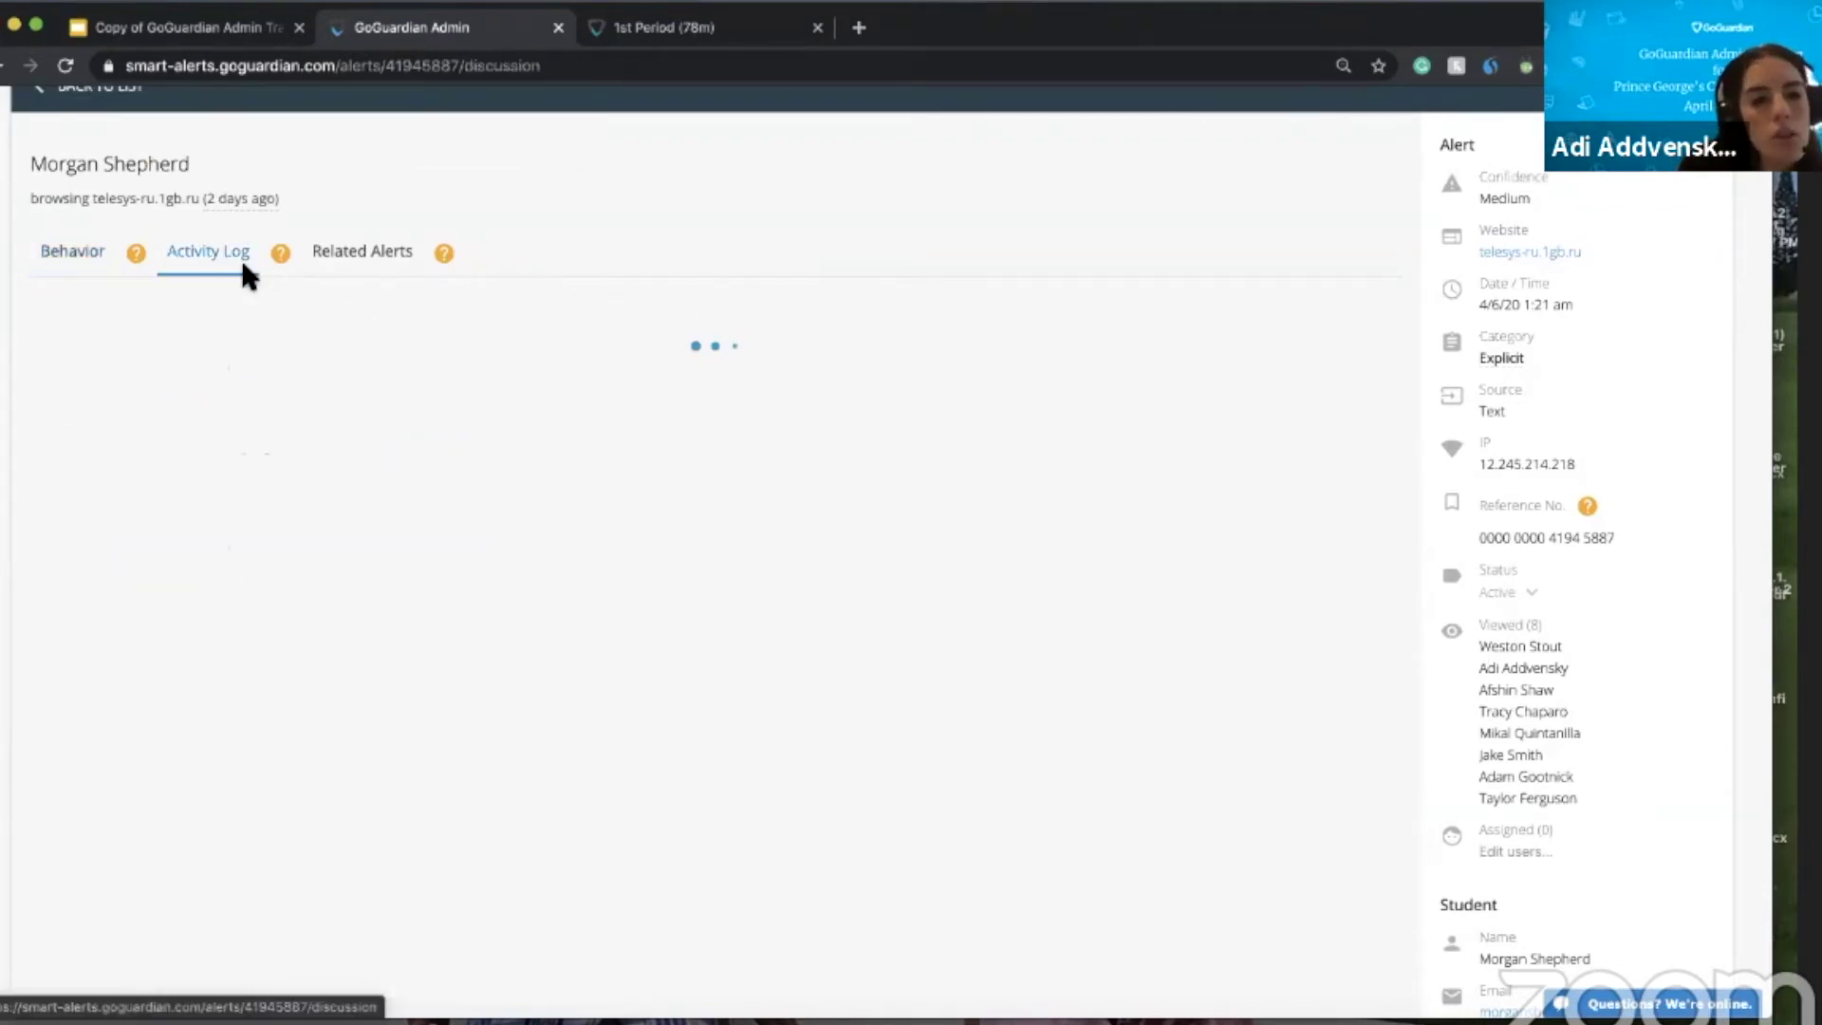
{"action": "left_click", "coordinate": [272, 830]}
{"action": "type", "text": "d"}
{"action": "key", "text": "BackSpace"}
{"action": "type", "text": "took care of this one"}
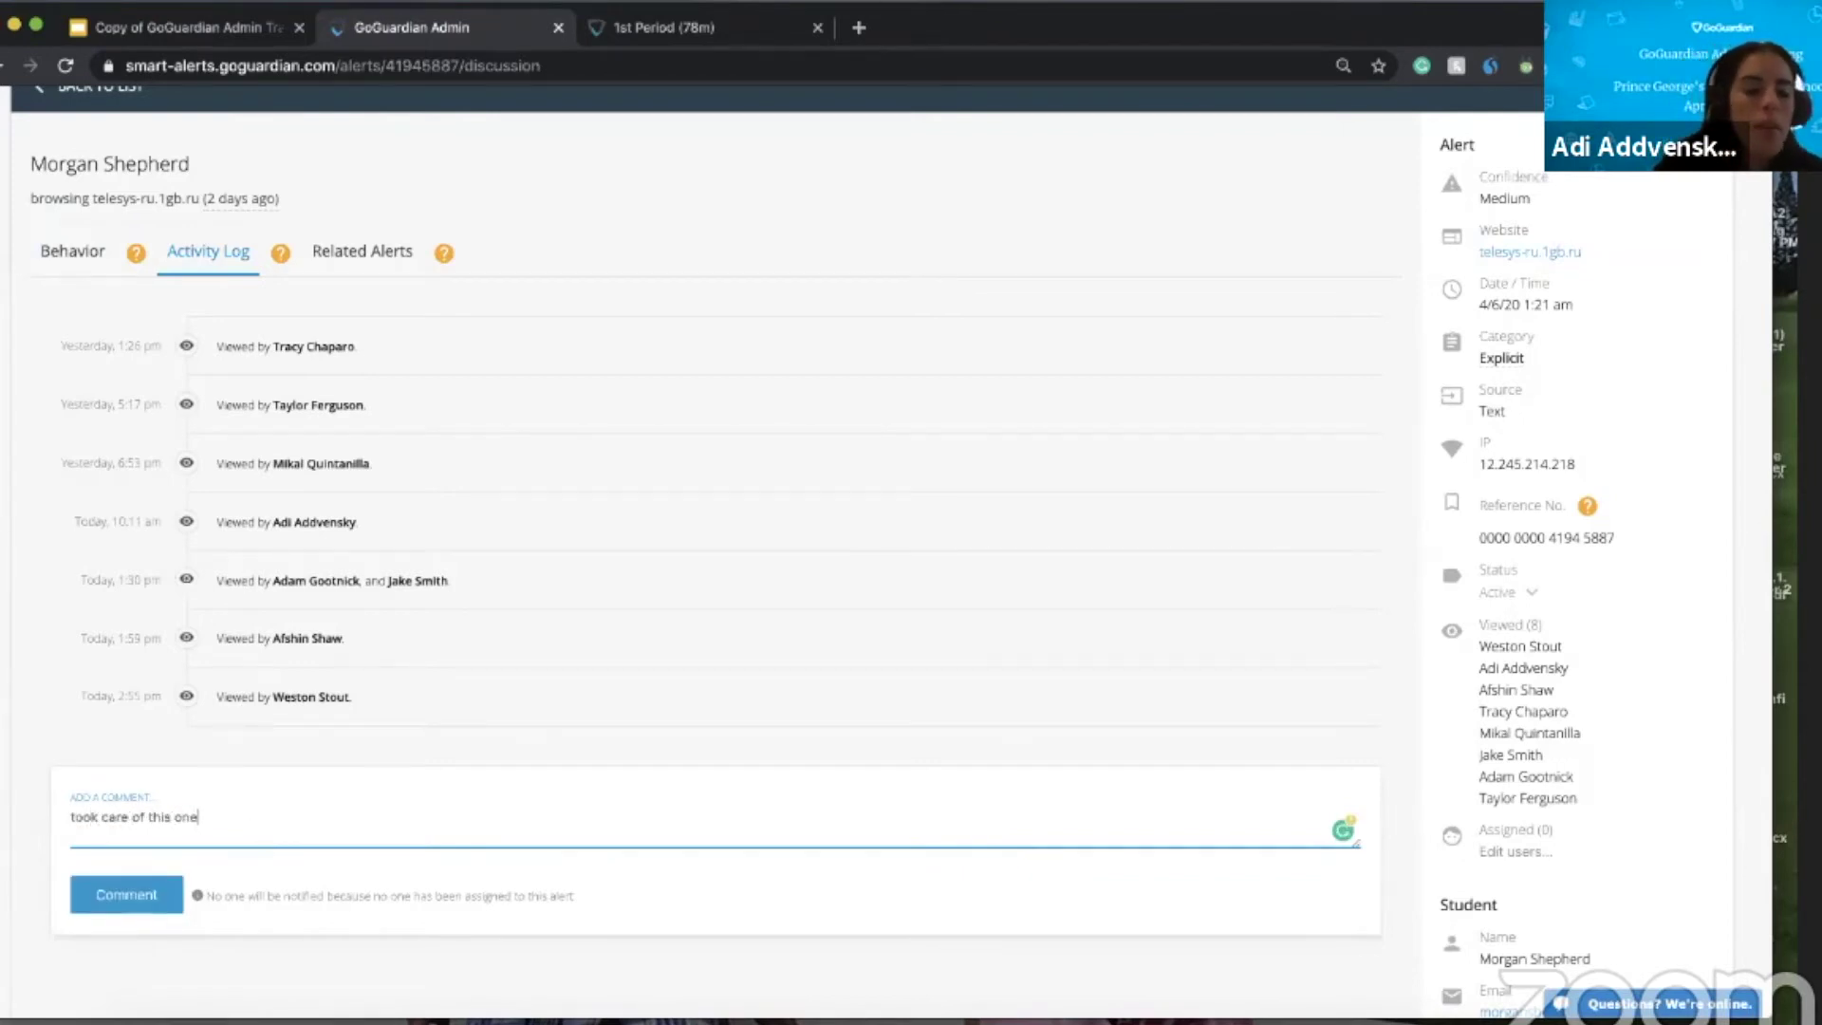
{"action": "left_click", "coordinate": [158, 896]}
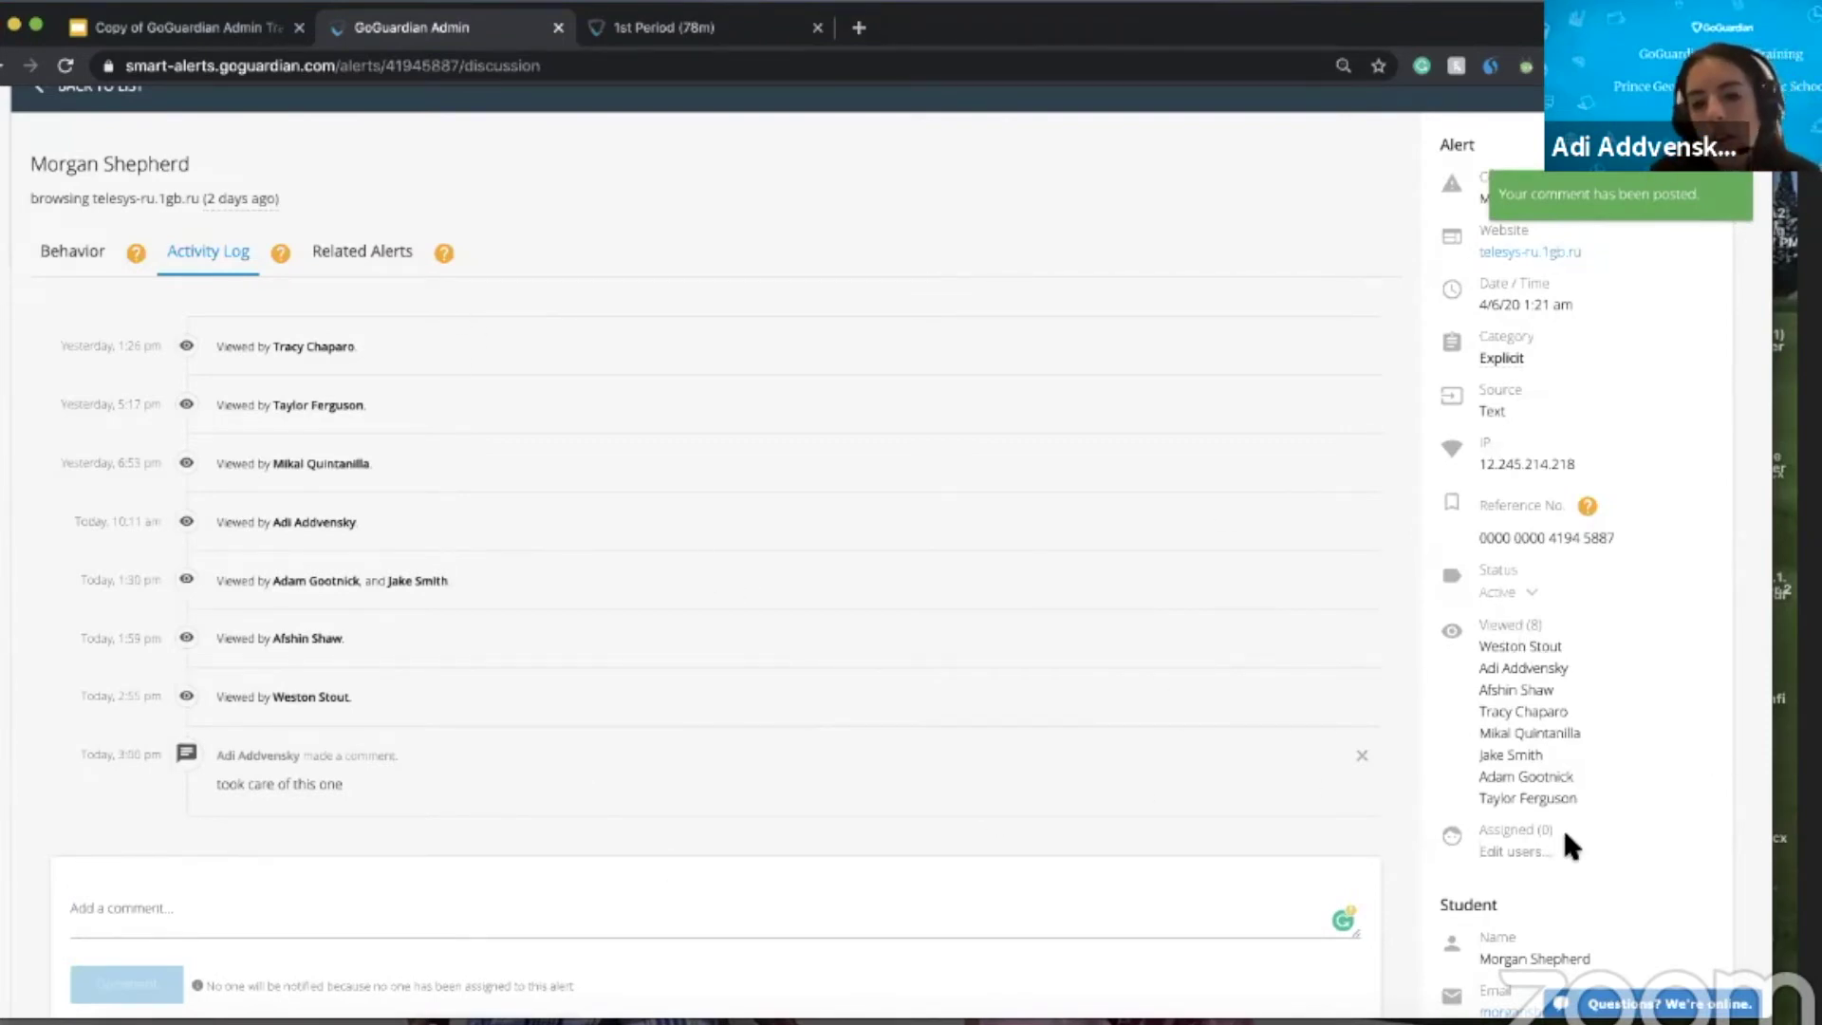
- Show the alert's related past alerts and return to its behavior timeline
{"action": "scroll", "coordinate": [1557, 840], "scroll_direction": "down", "scroll_amount": 1}
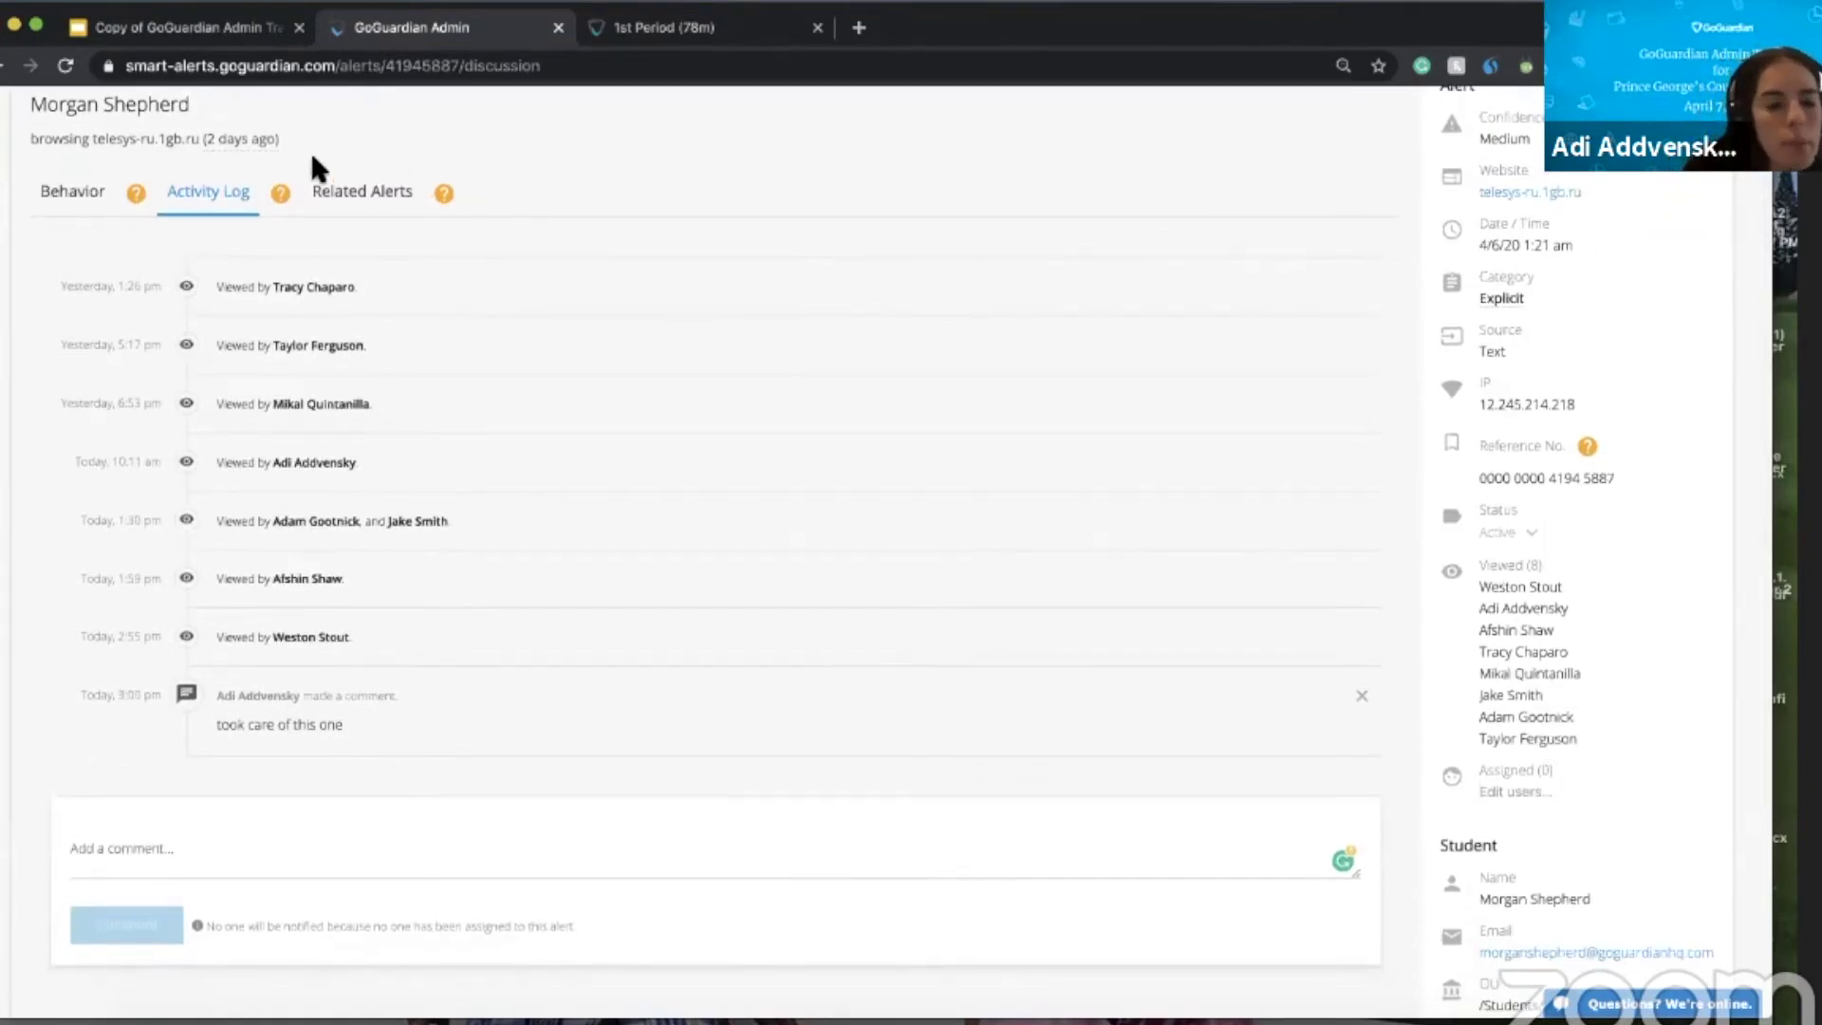
{"action": "left_click", "coordinate": [353, 199]}
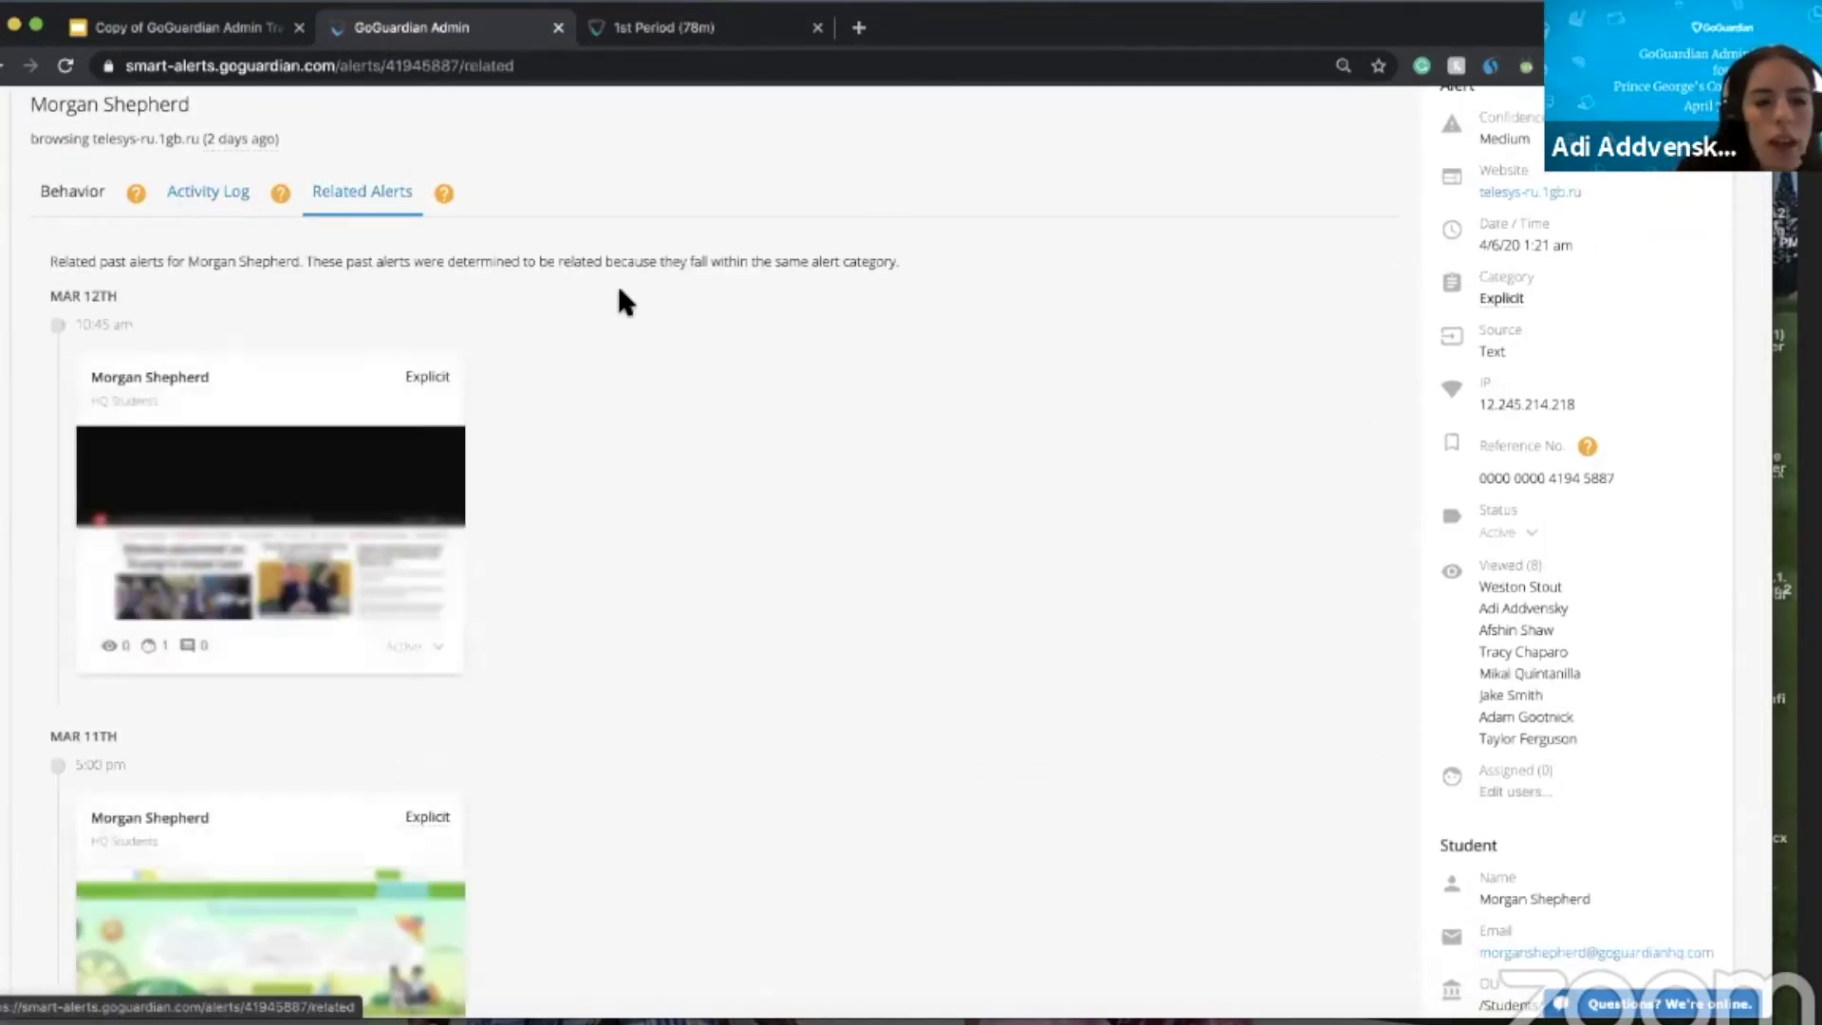
{"action": "left_click", "coordinate": [95, 211]}
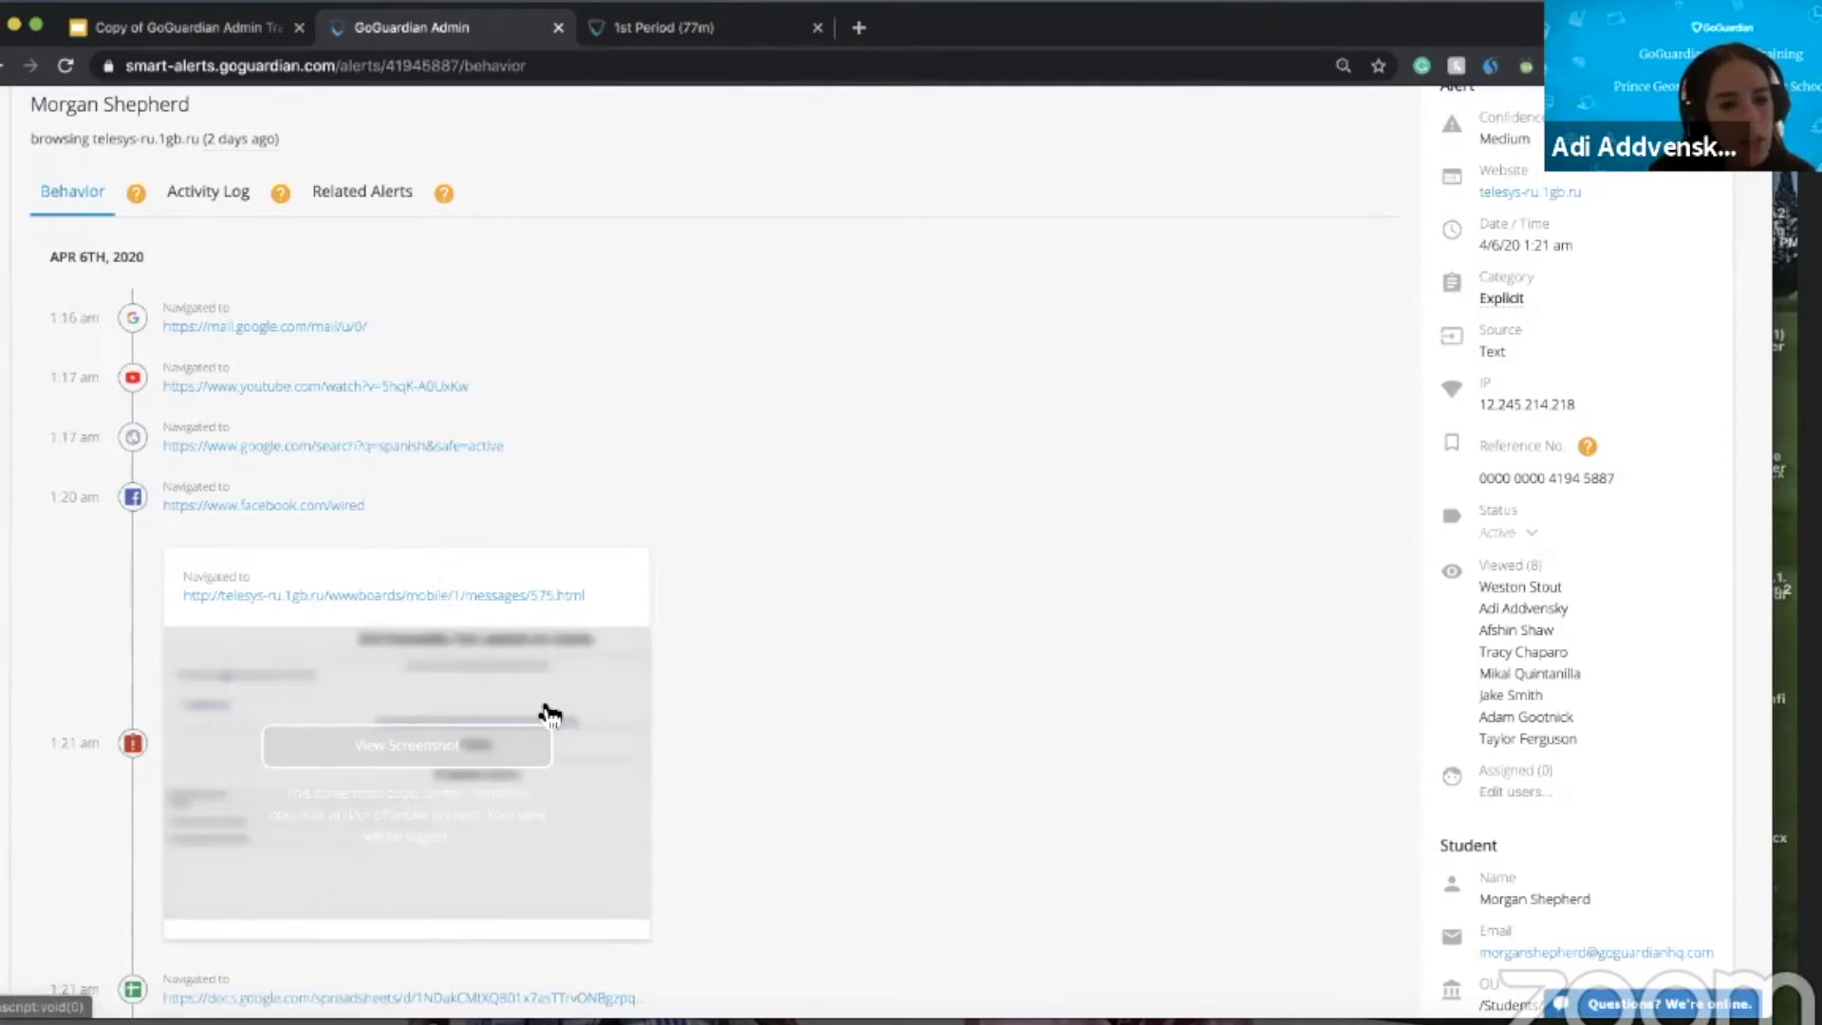
{"action": "scroll", "coordinate": [1255, 559], "scroll_direction": "up", "scroll_amount": 2}
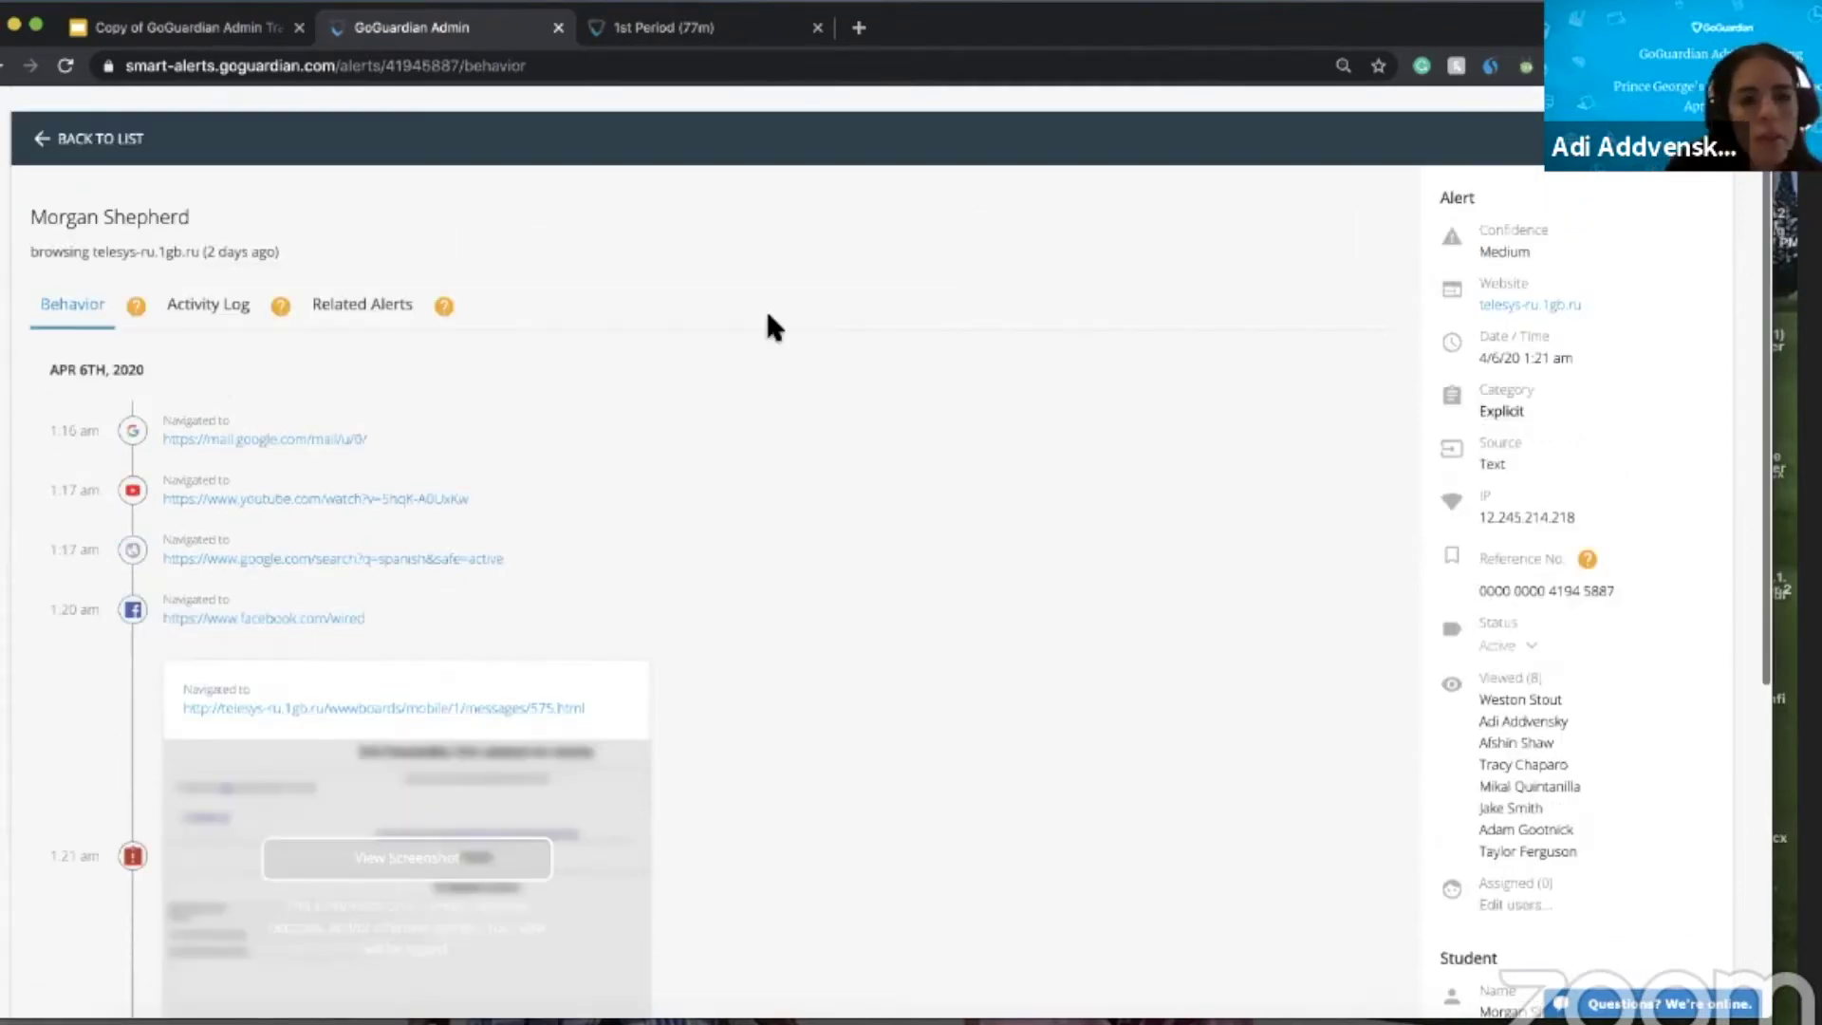
- Reopen the related alerts and look through the student's past Explicit alerts down to the oldest ones
{"action": "left_click", "coordinate": [372, 307]}
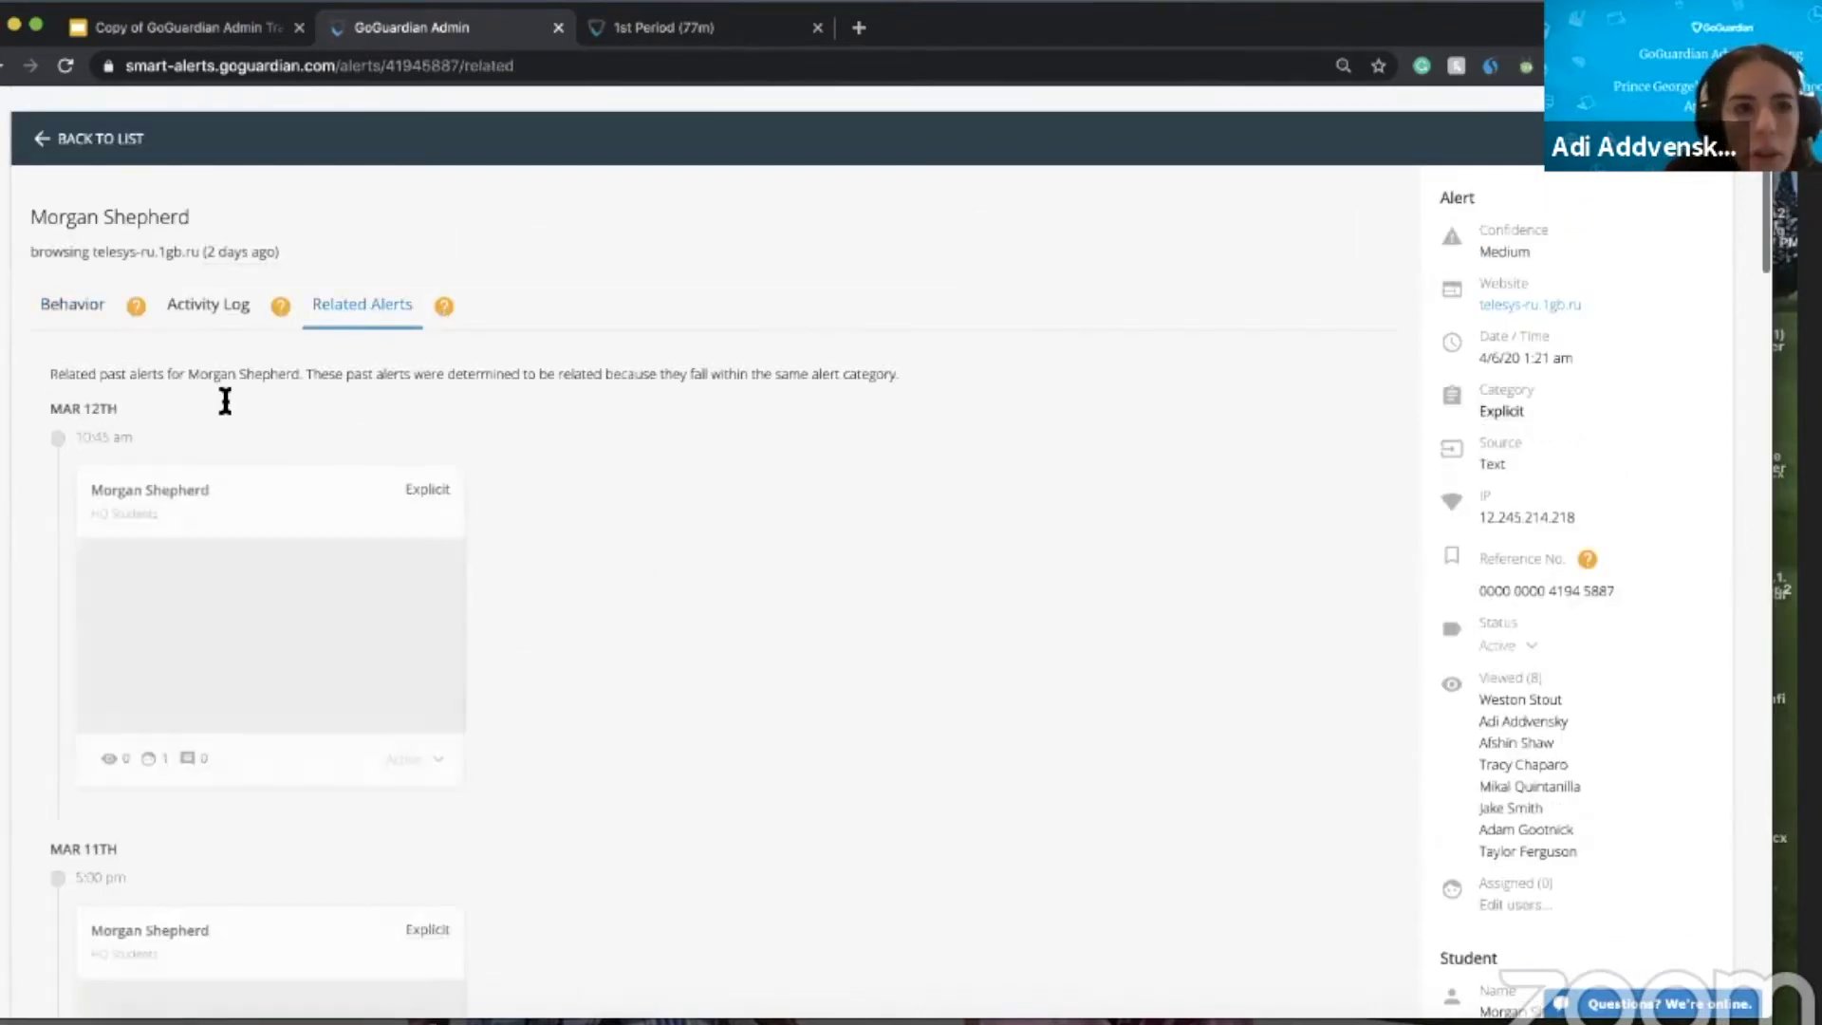
{"action": "scroll", "coordinate": [174, 439], "scroll_direction": "down", "scroll_amount": 4}
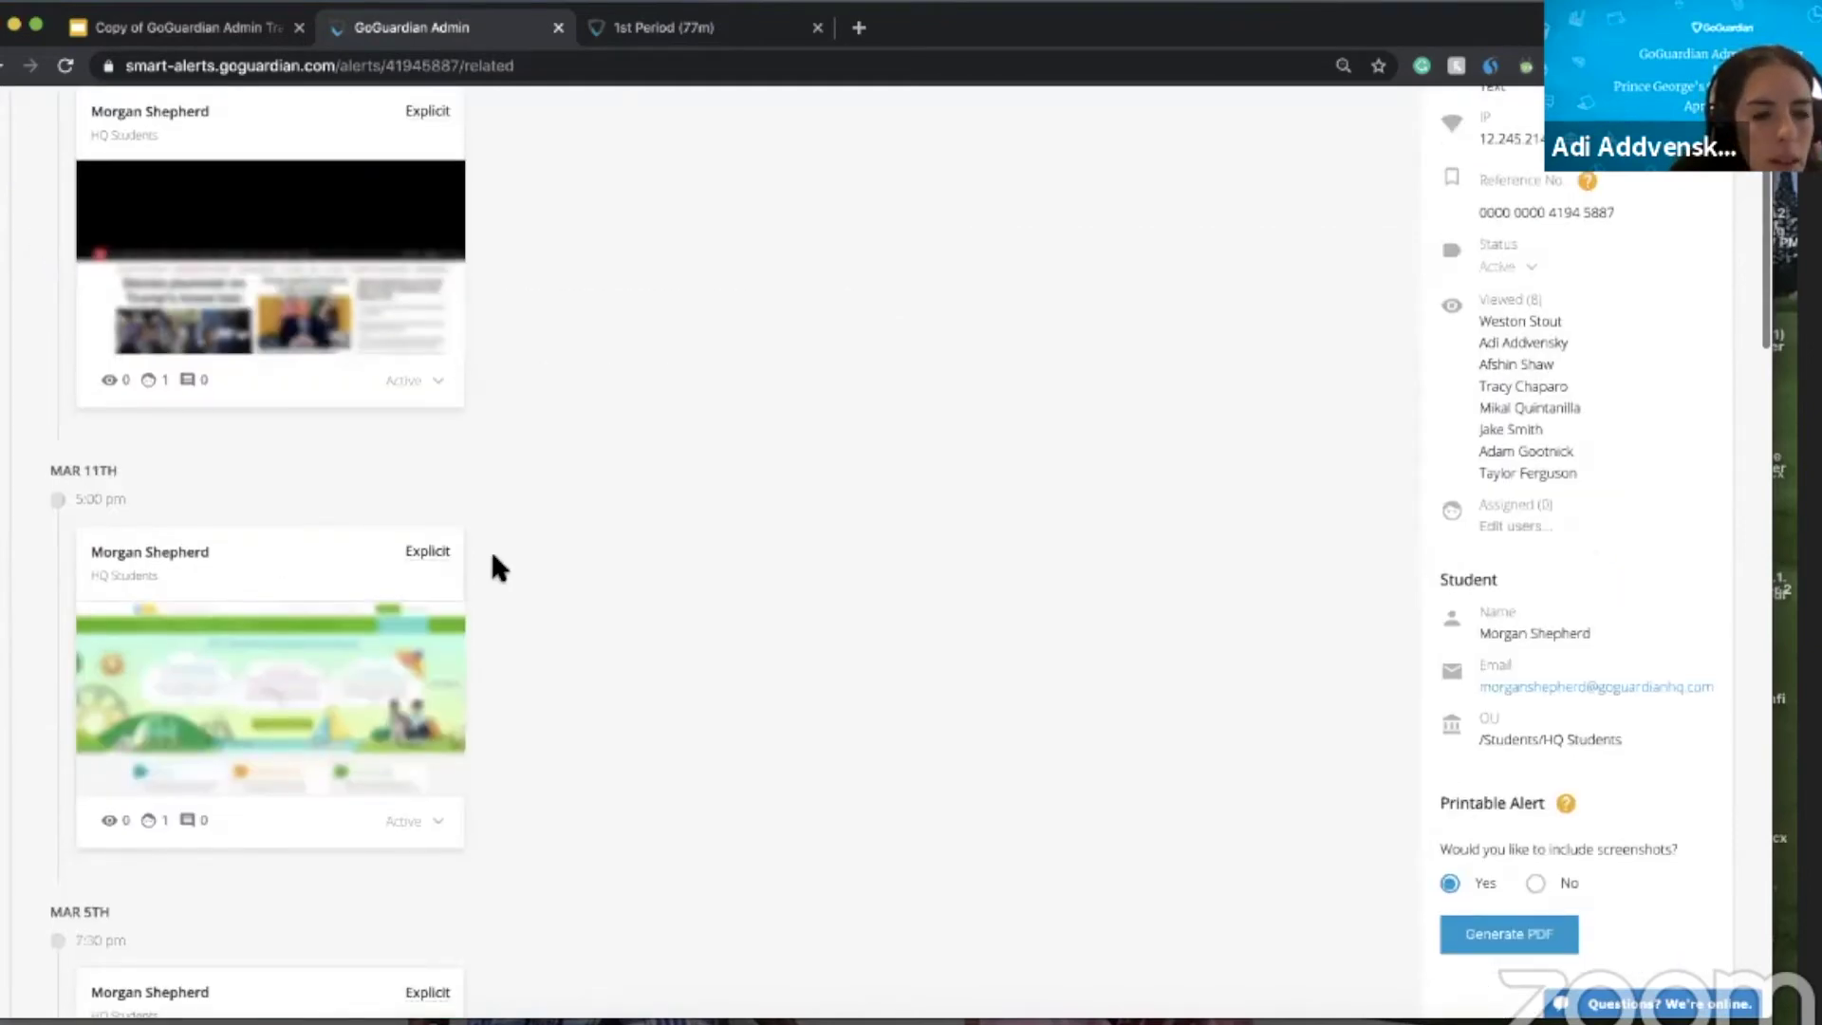
{"action": "scroll", "coordinate": [494, 567], "scroll_direction": "down", "scroll_amount": 10}
{"action": "scroll", "coordinate": [494, 567], "scroll_direction": "down", "scroll_amount": 10}
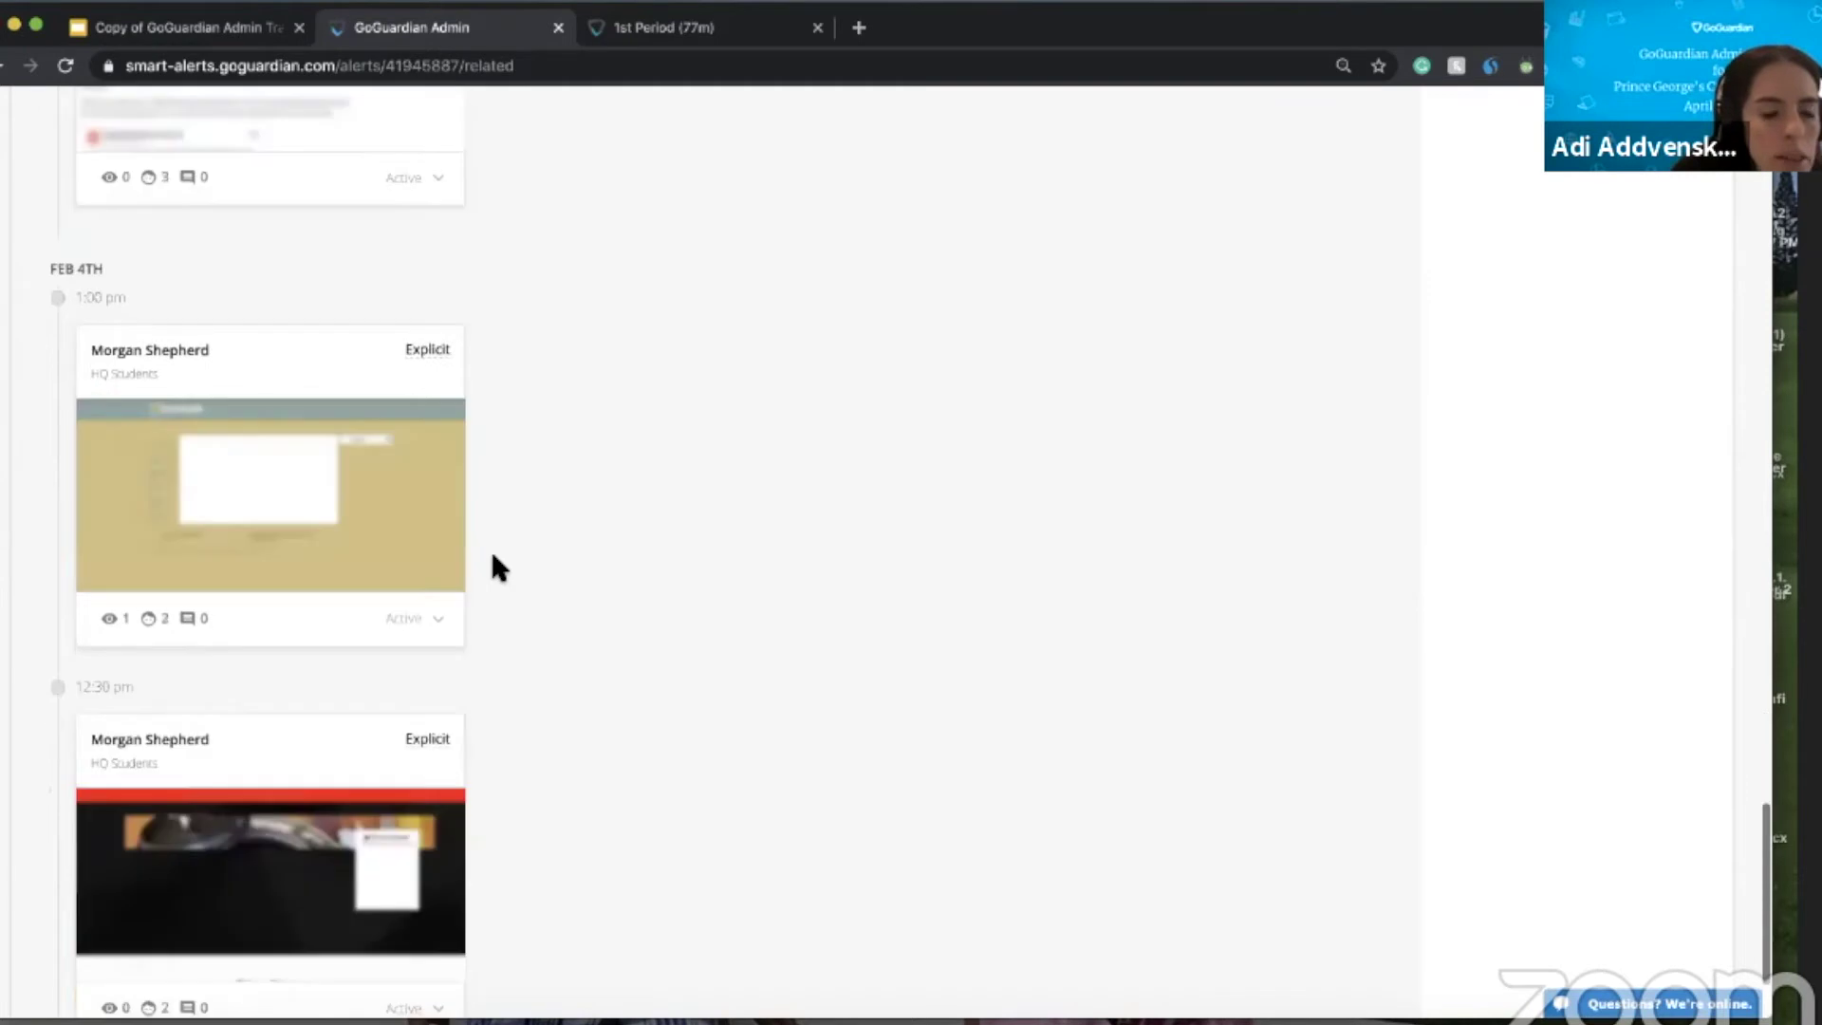
{"action": "scroll", "coordinate": [493, 556], "scroll_direction": "down", "scroll_amount": 2}
{"action": "scroll", "coordinate": [36, 156], "scroll_direction": "up", "scroll_amount": 20}
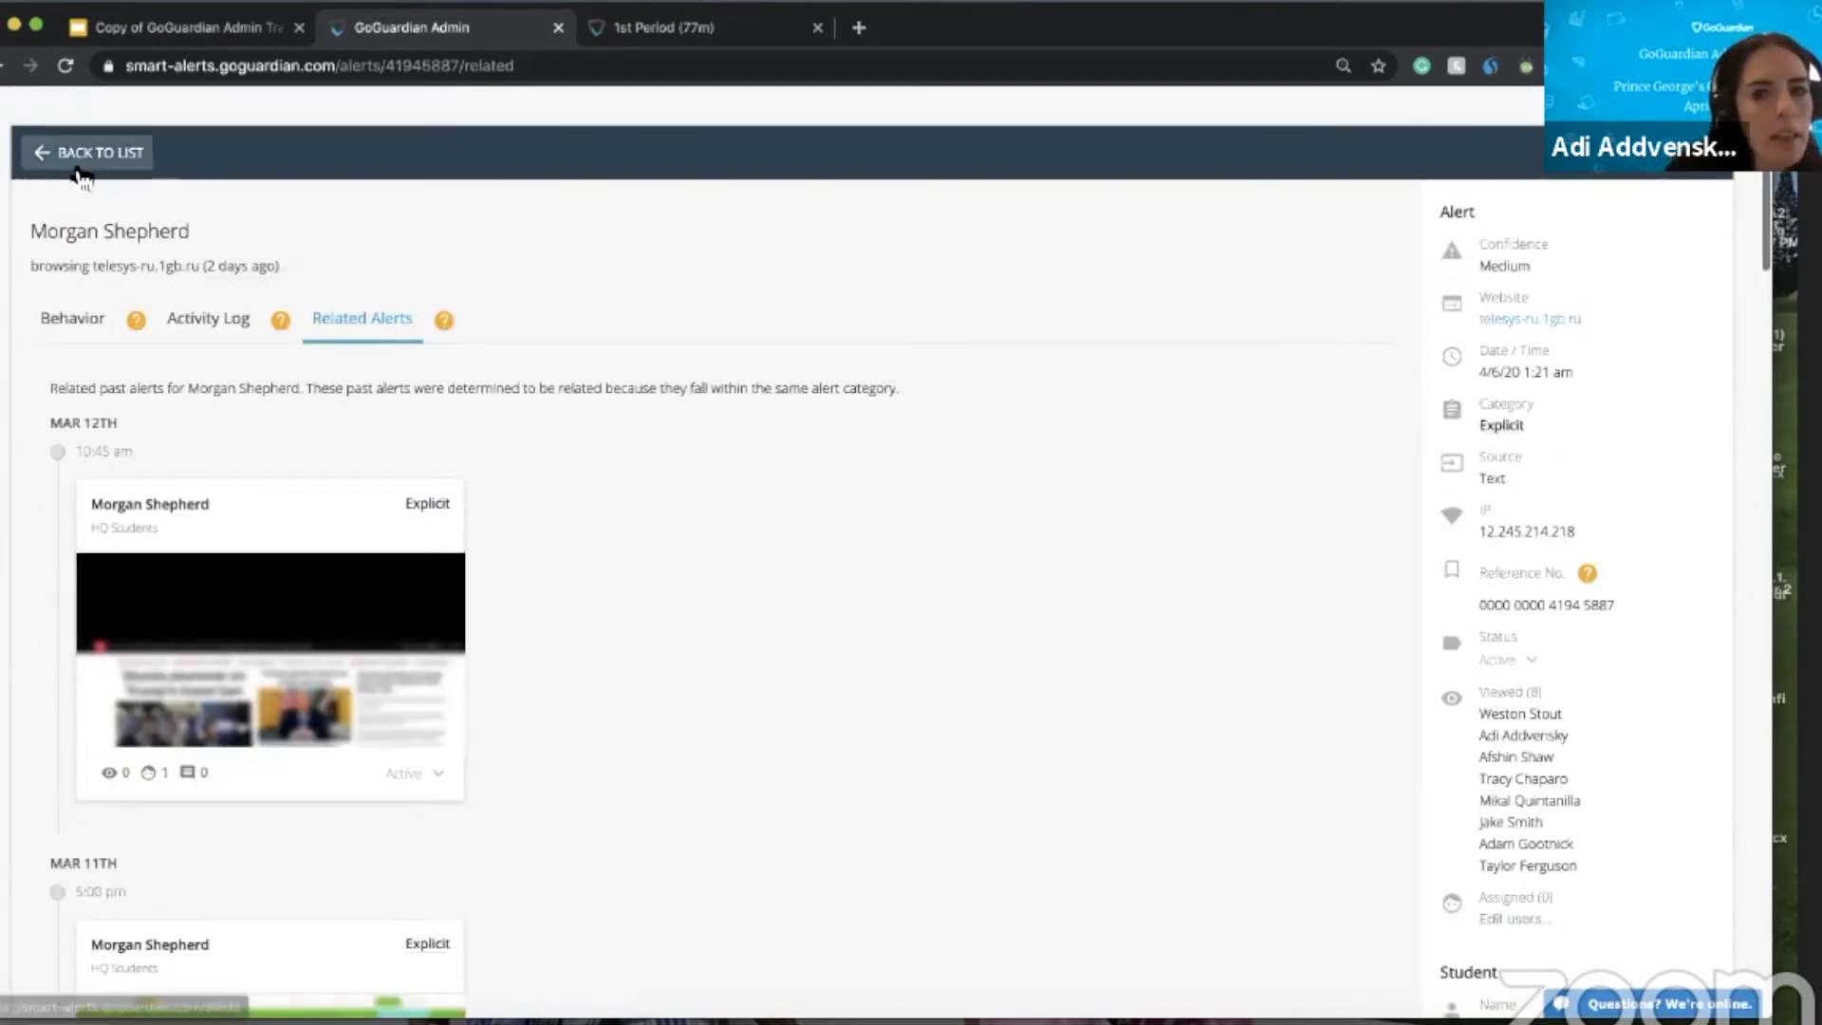
- Return to the smart alerts list, filter it to Explicit alerts and open the March 23rd alert for holisticwisdom.com
{"action": "left_click", "coordinate": [77, 161]}
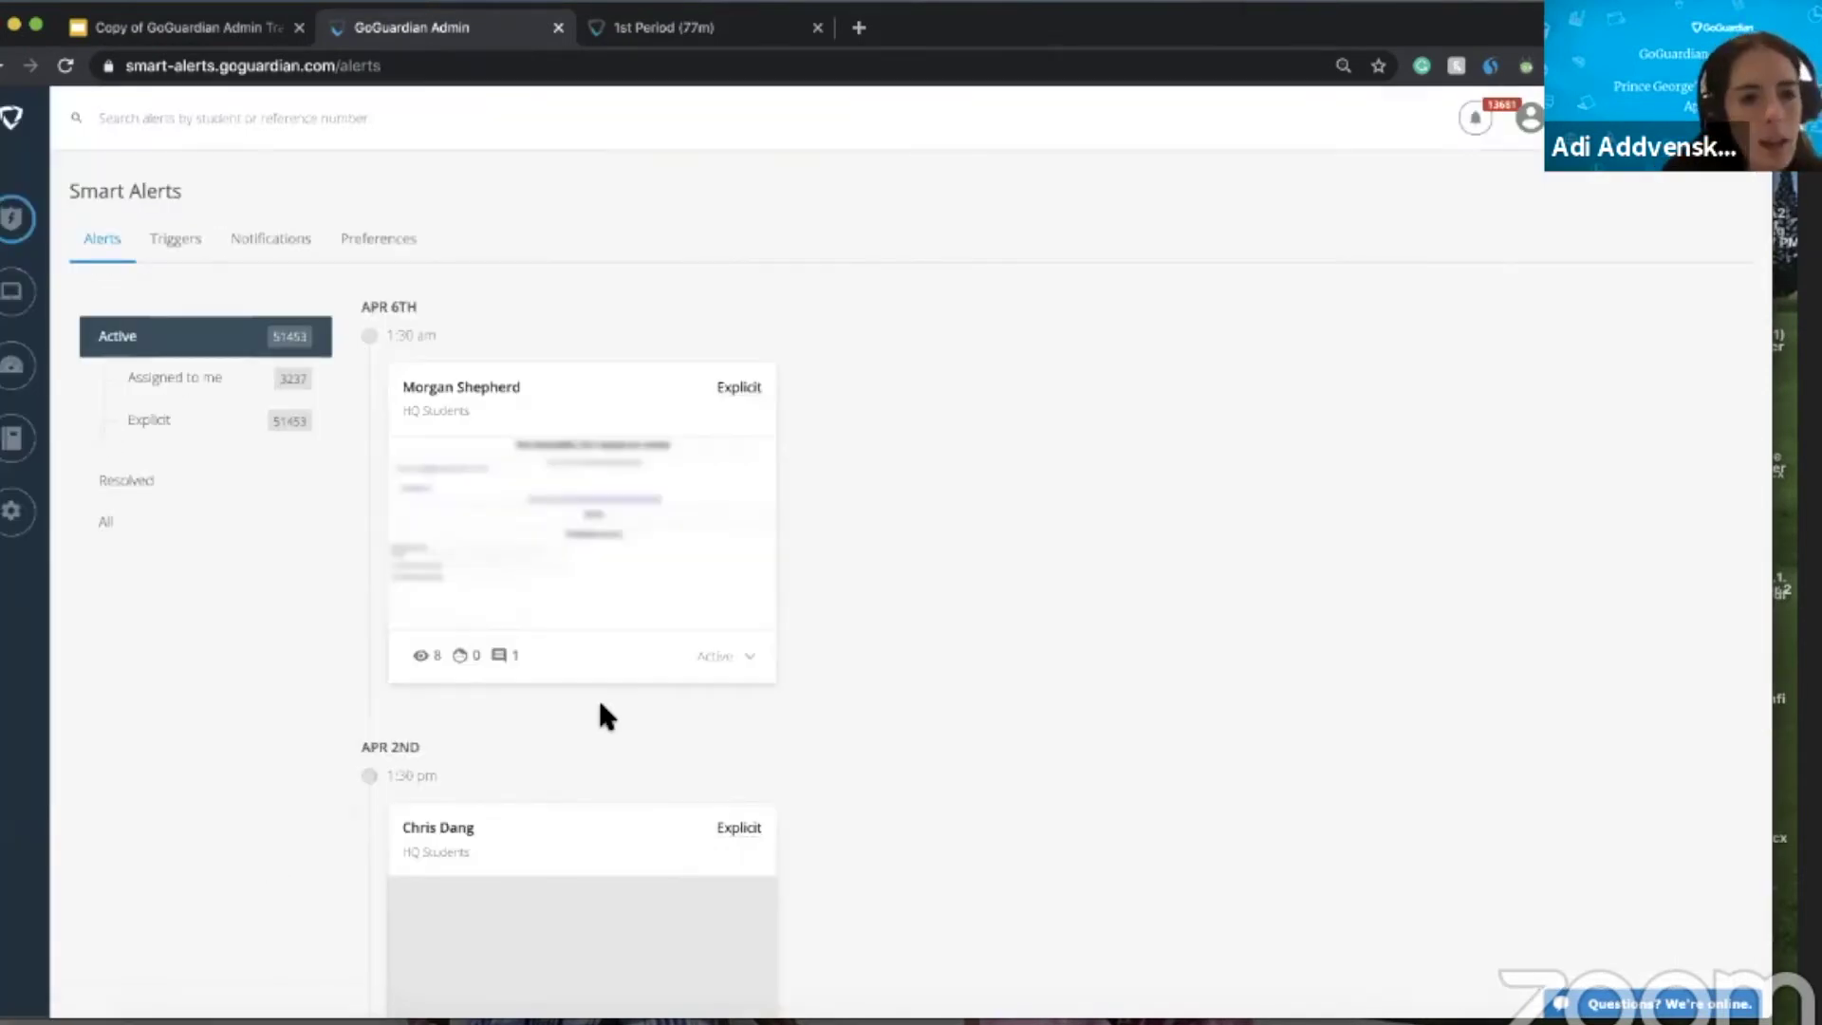
{"action": "left_click", "coordinate": [183, 435]}
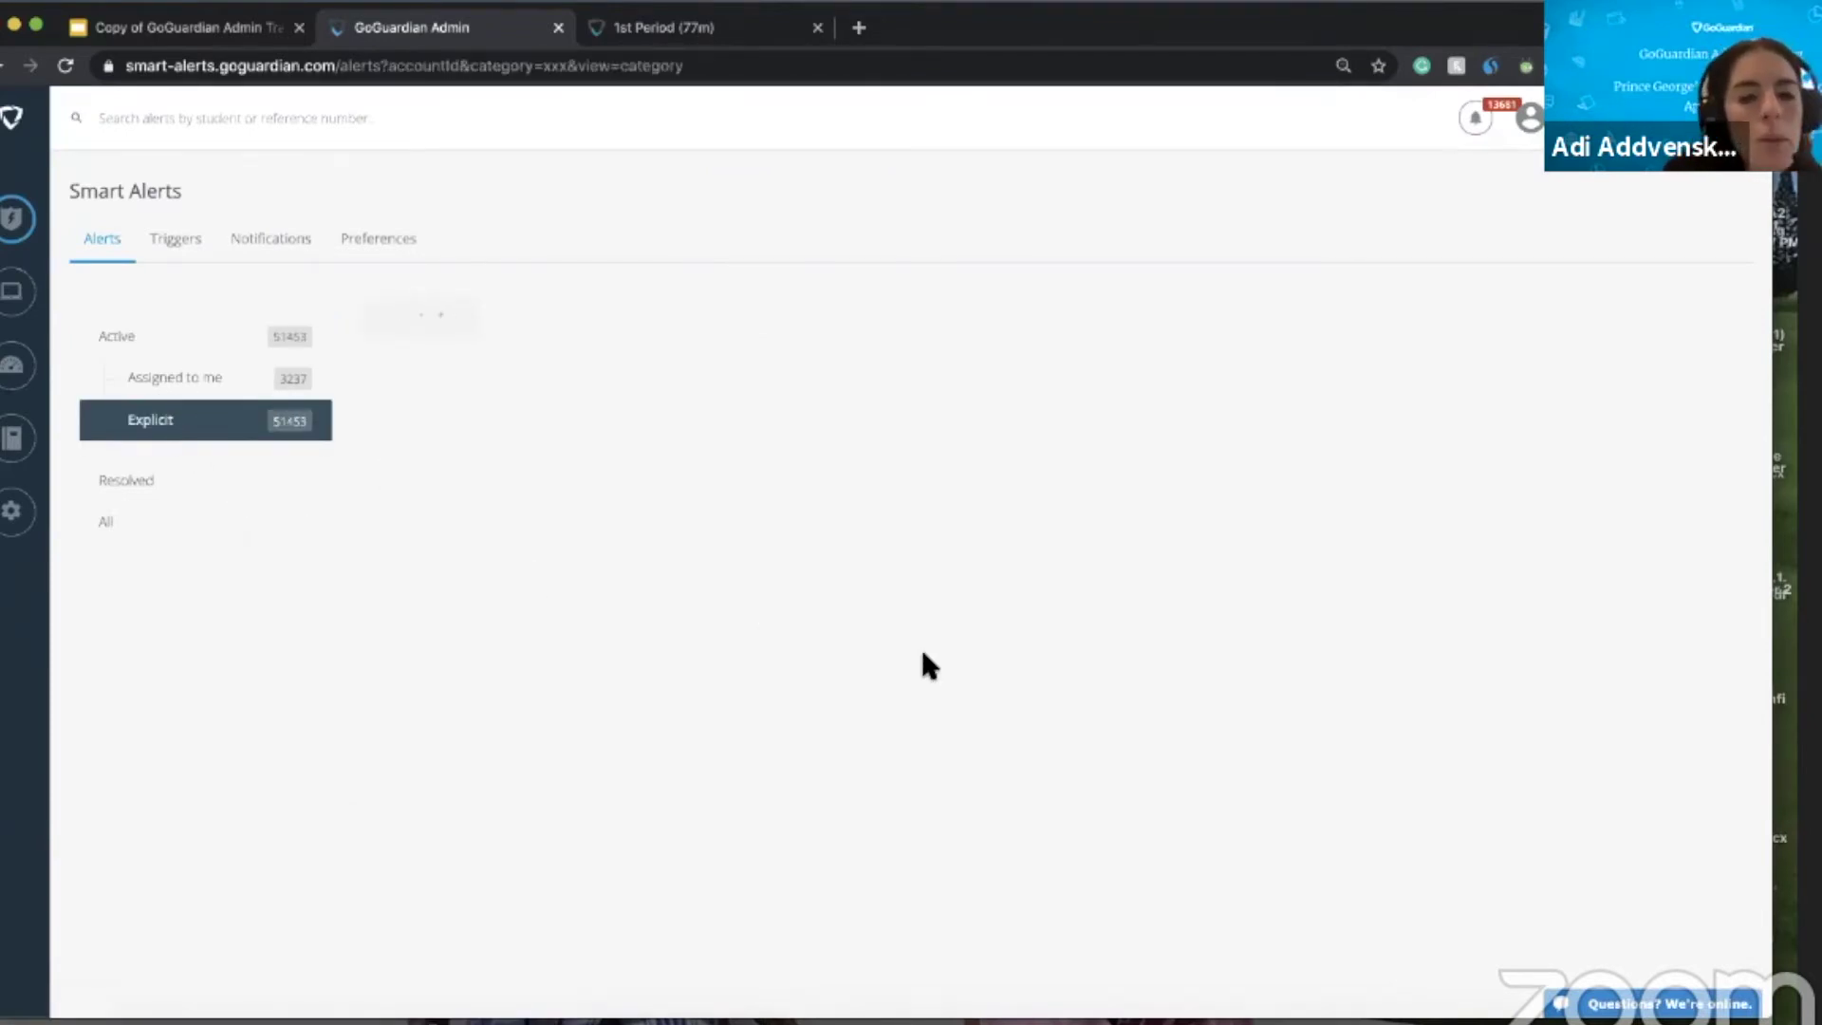
{"action": "scroll", "coordinate": [923, 654], "scroll_direction": "down", "scroll_amount": 5}
{"action": "scroll", "coordinate": [923, 654], "scroll_direction": "down", "scroll_amount": 3}
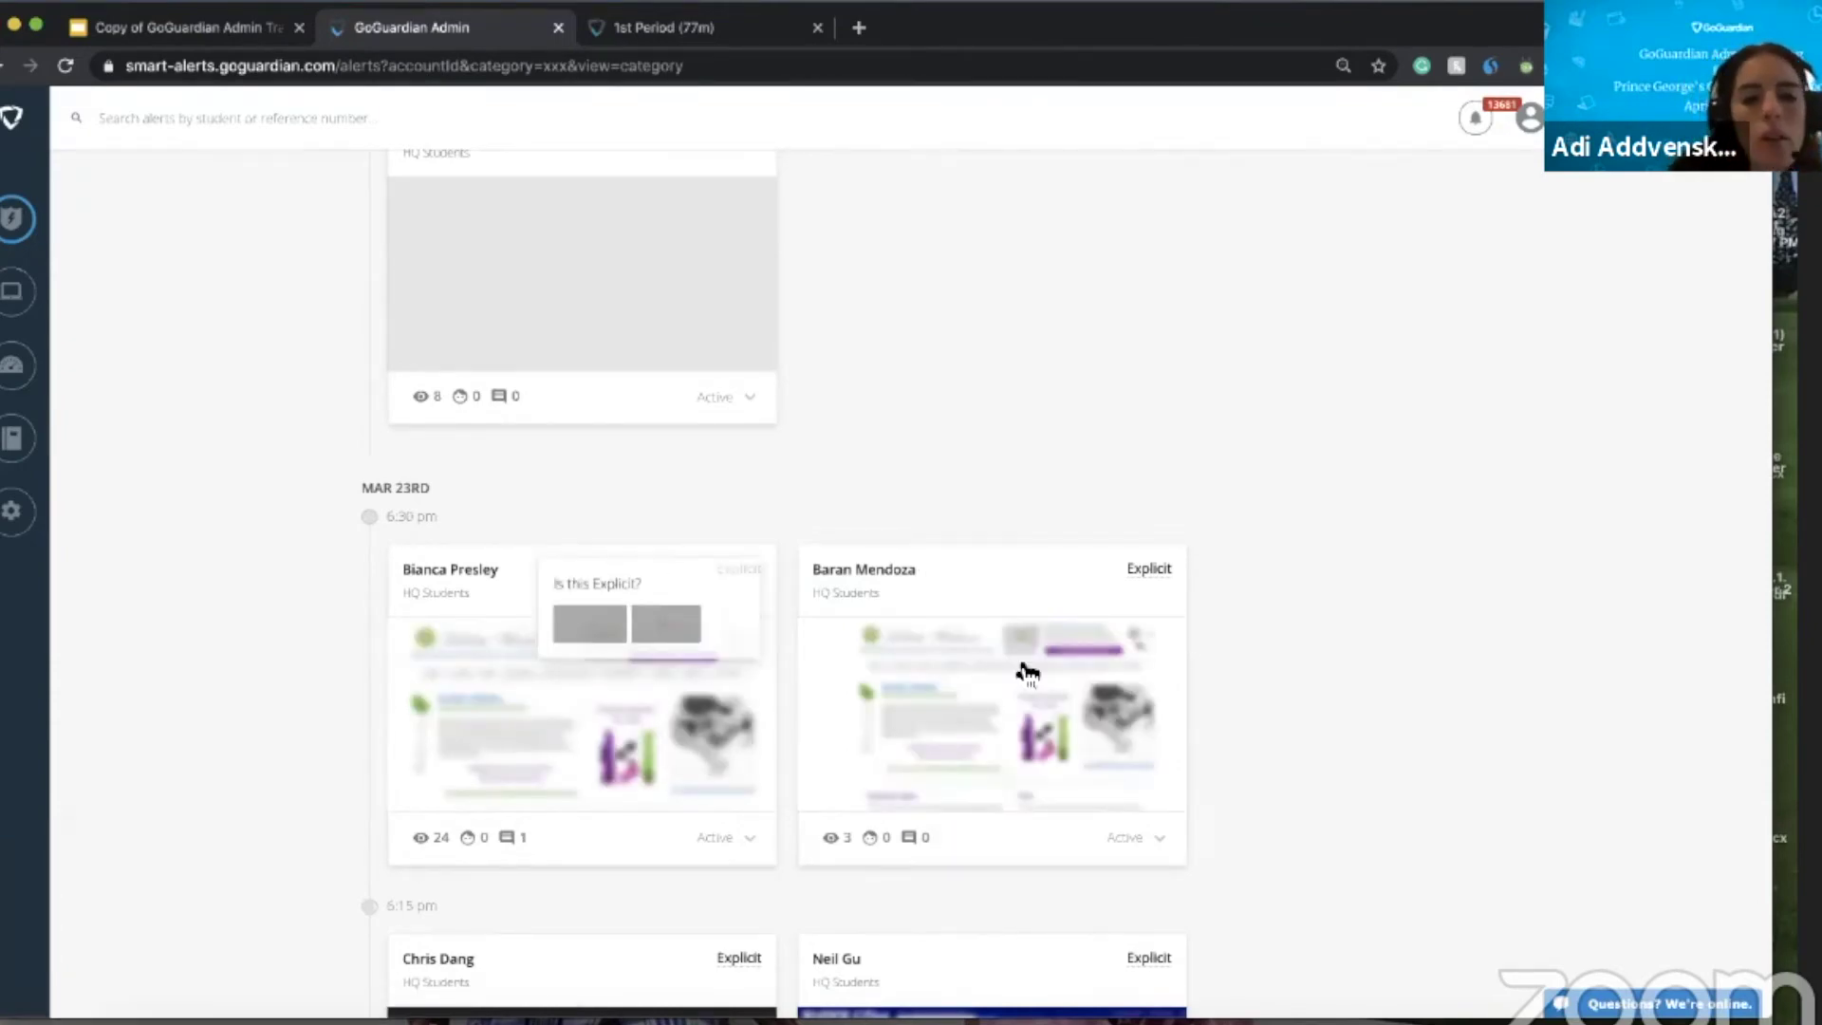
{"action": "left_click", "coordinate": [1013, 642]}
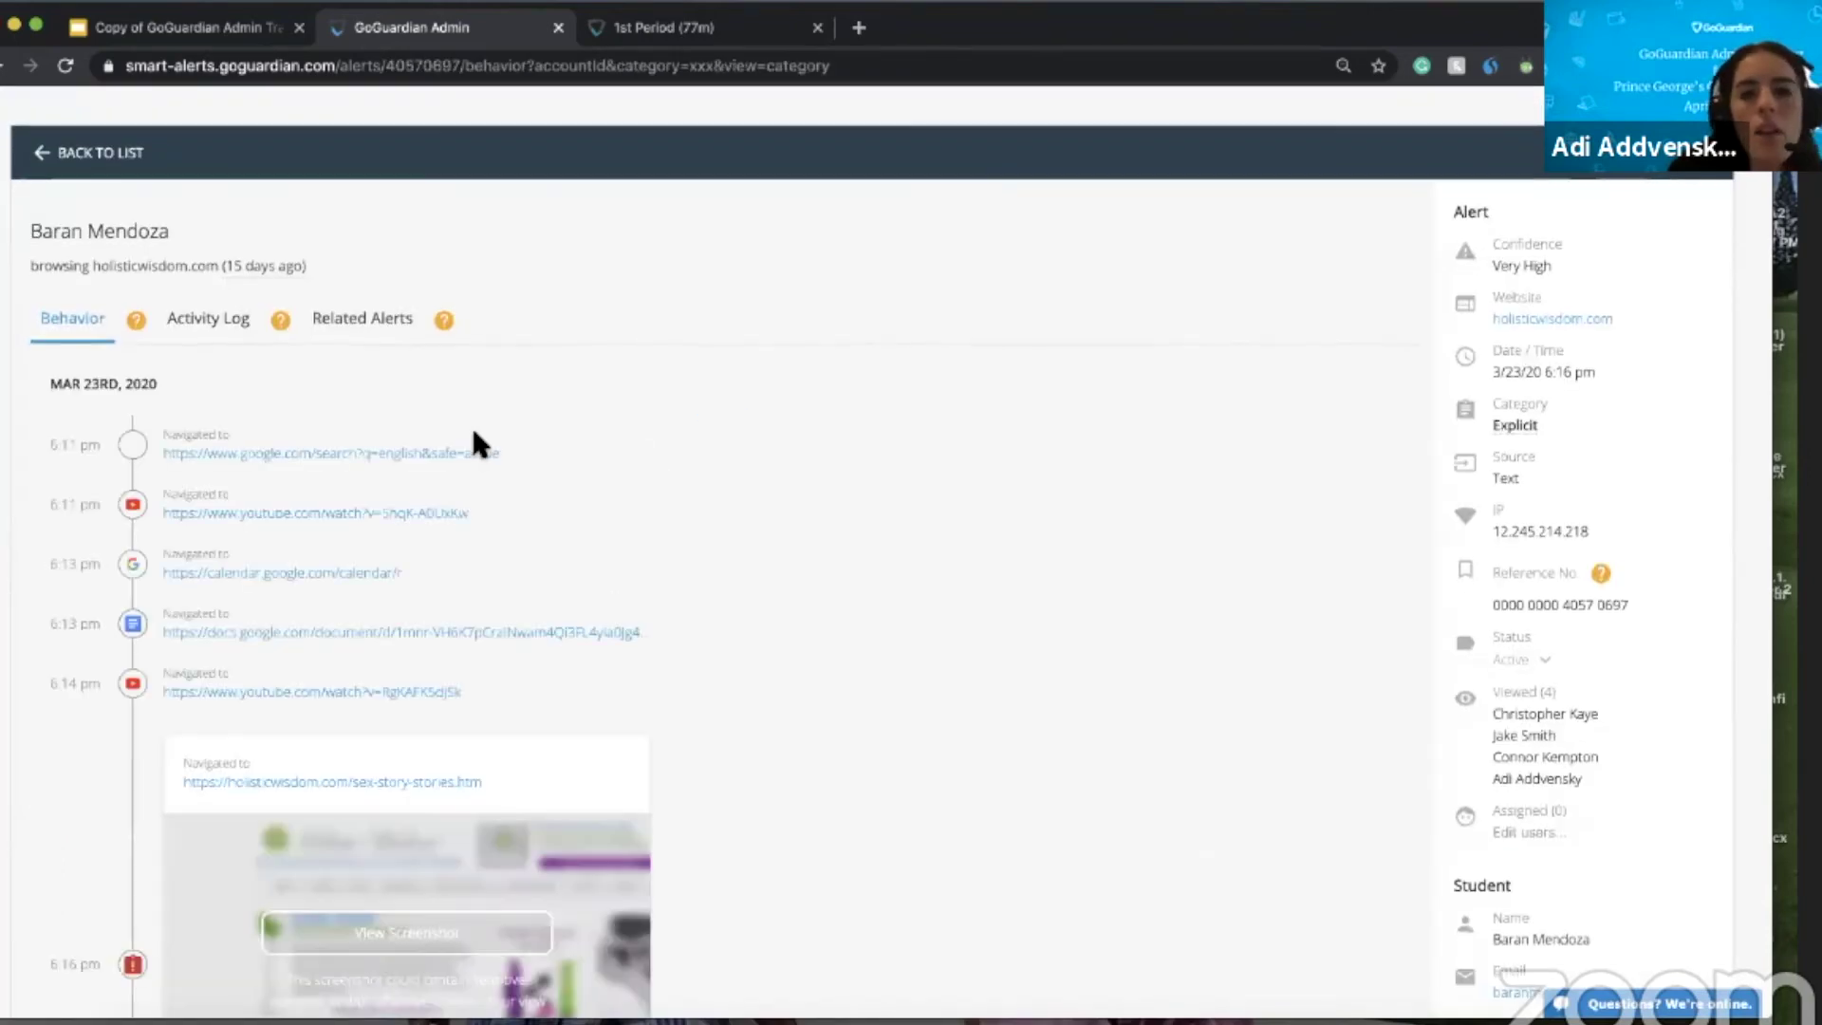
- Examine the holisticwisdom.com alert's behavior timeline before and after the flagged page, its alert details and the printable alert options
{"action": "scroll", "coordinate": [594, 645], "scroll_direction": "down", "scroll_amount": 1}
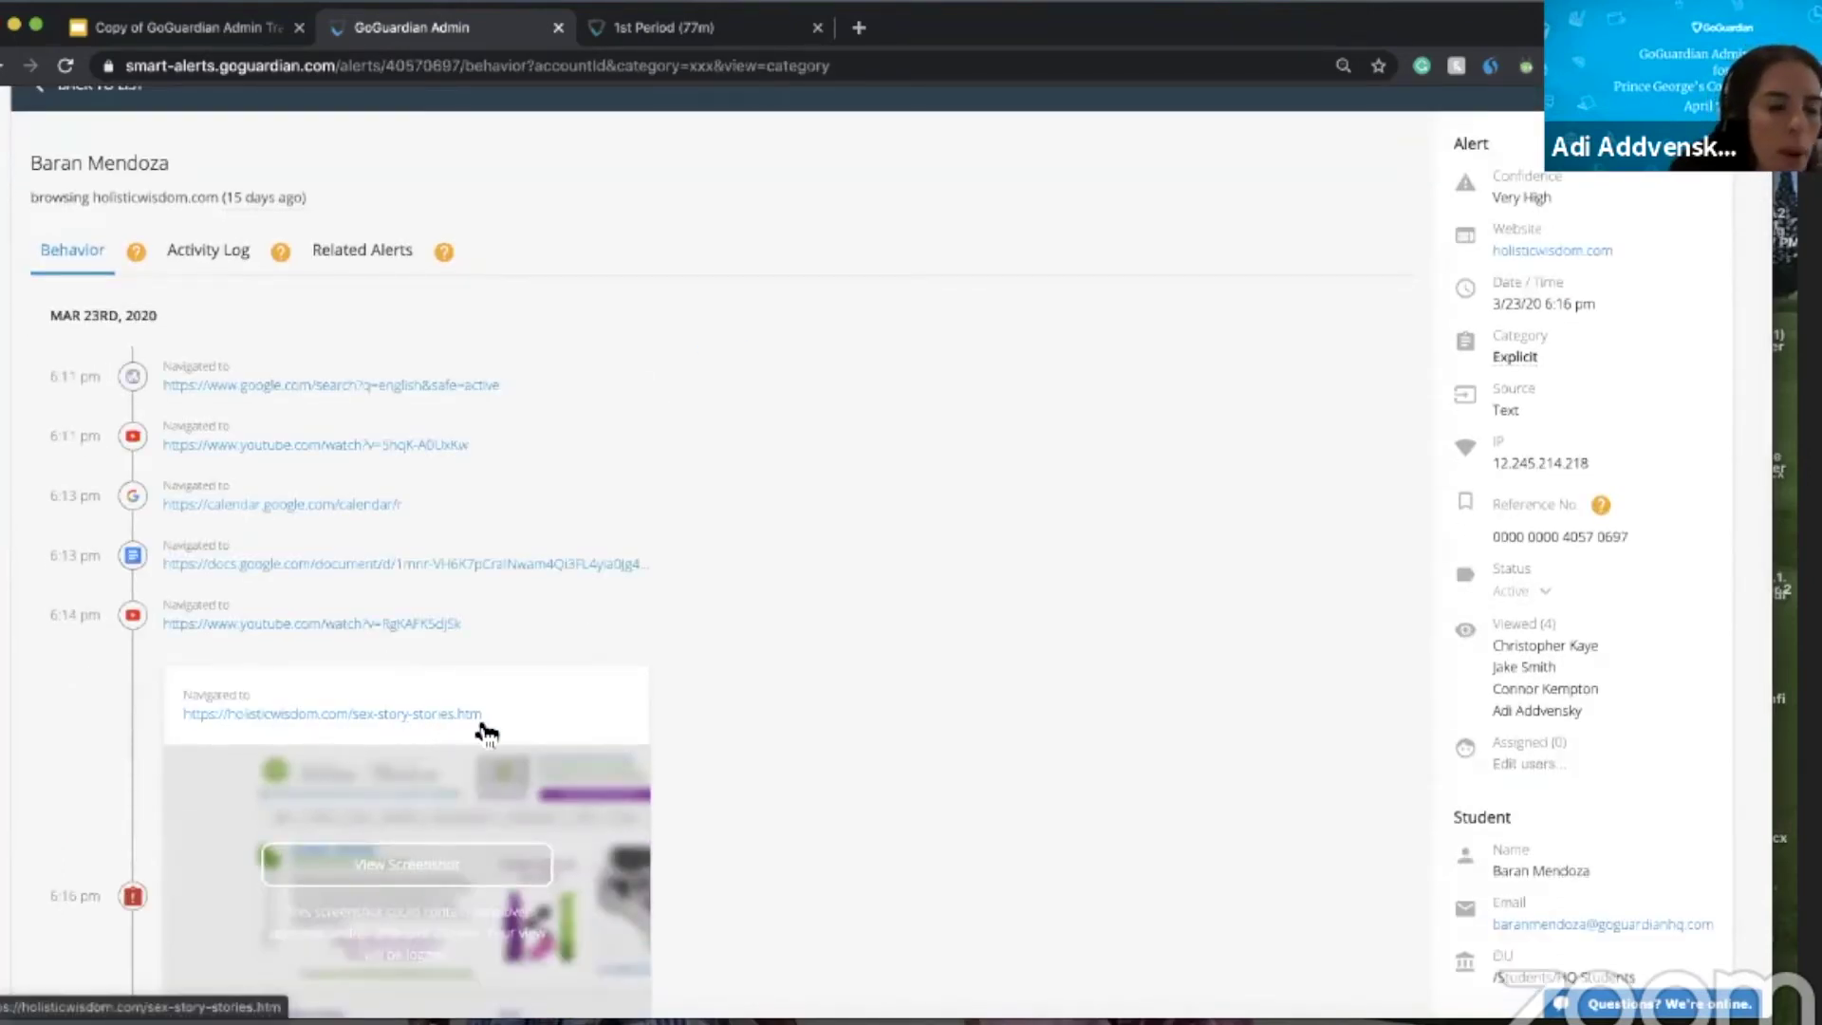
{"action": "scroll", "coordinate": [557, 731], "scroll_direction": "down", "scroll_amount": 1}
{"action": "scroll", "coordinate": [559, 734], "scroll_direction": "down", "scroll_amount": 2}
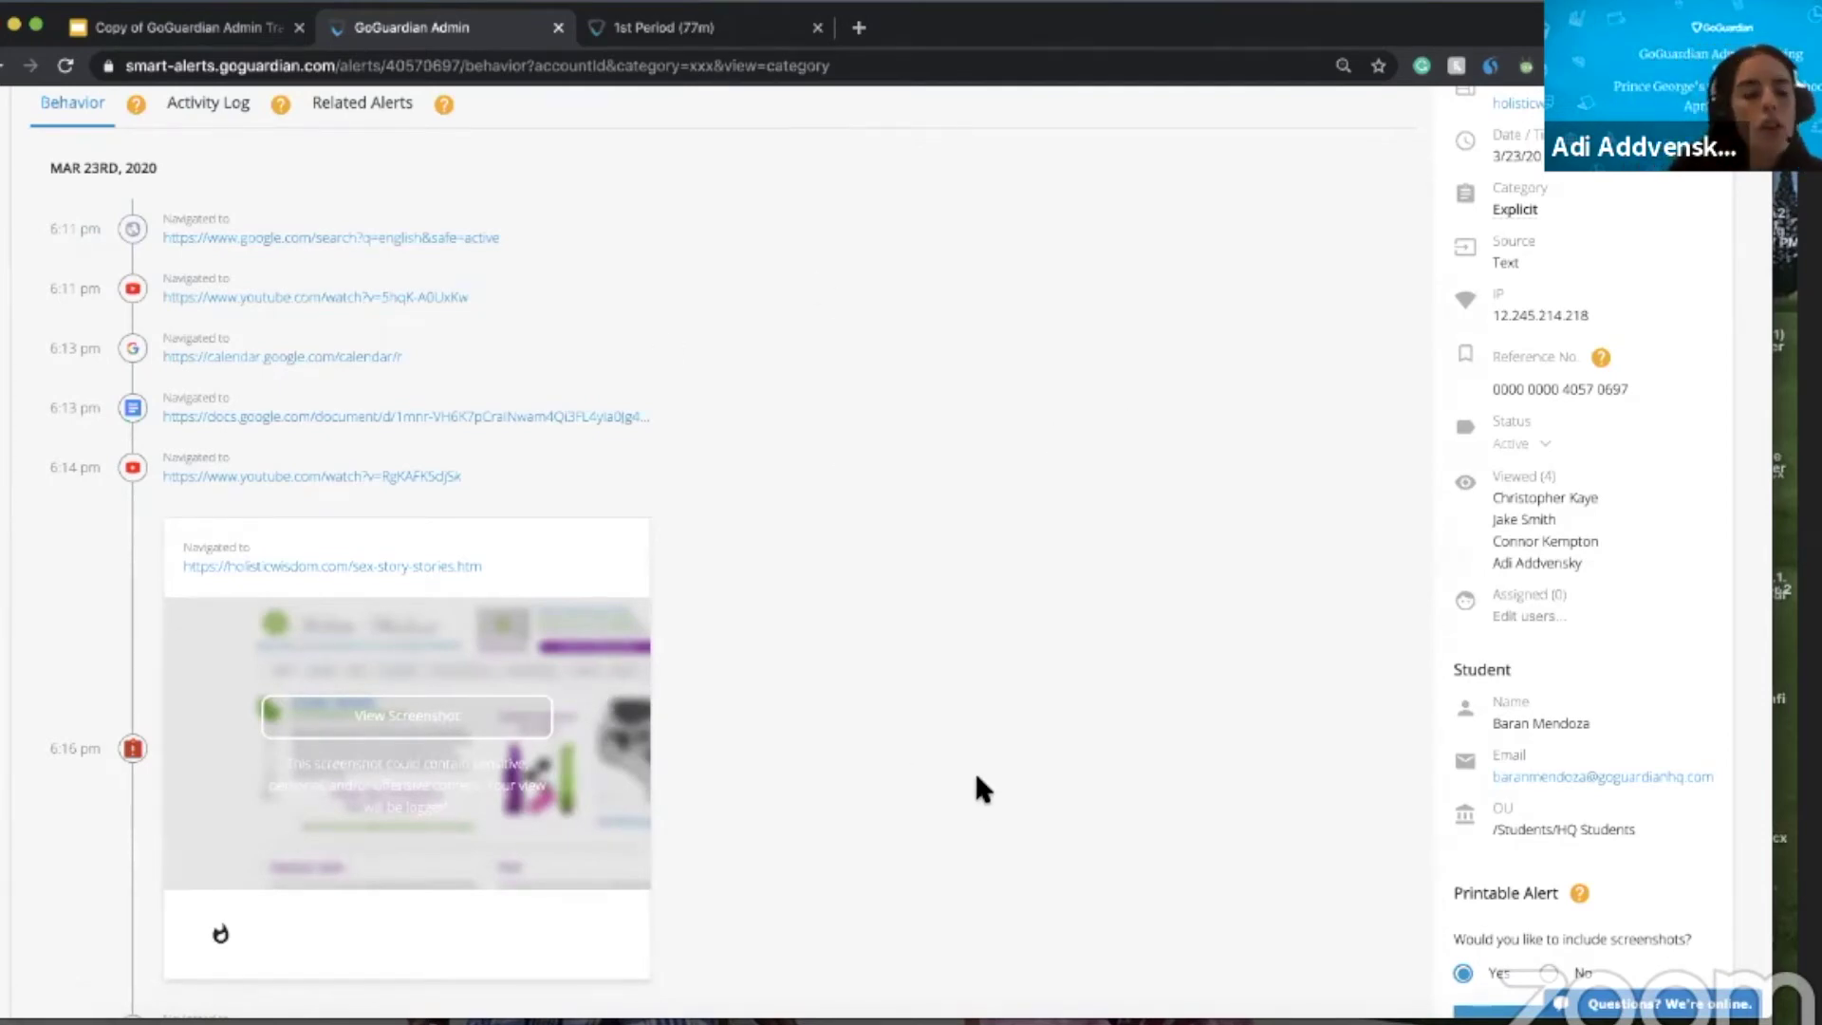
{"action": "scroll", "coordinate": [942, 706], "scroll_direction": "up", "scroll_amount": 2}
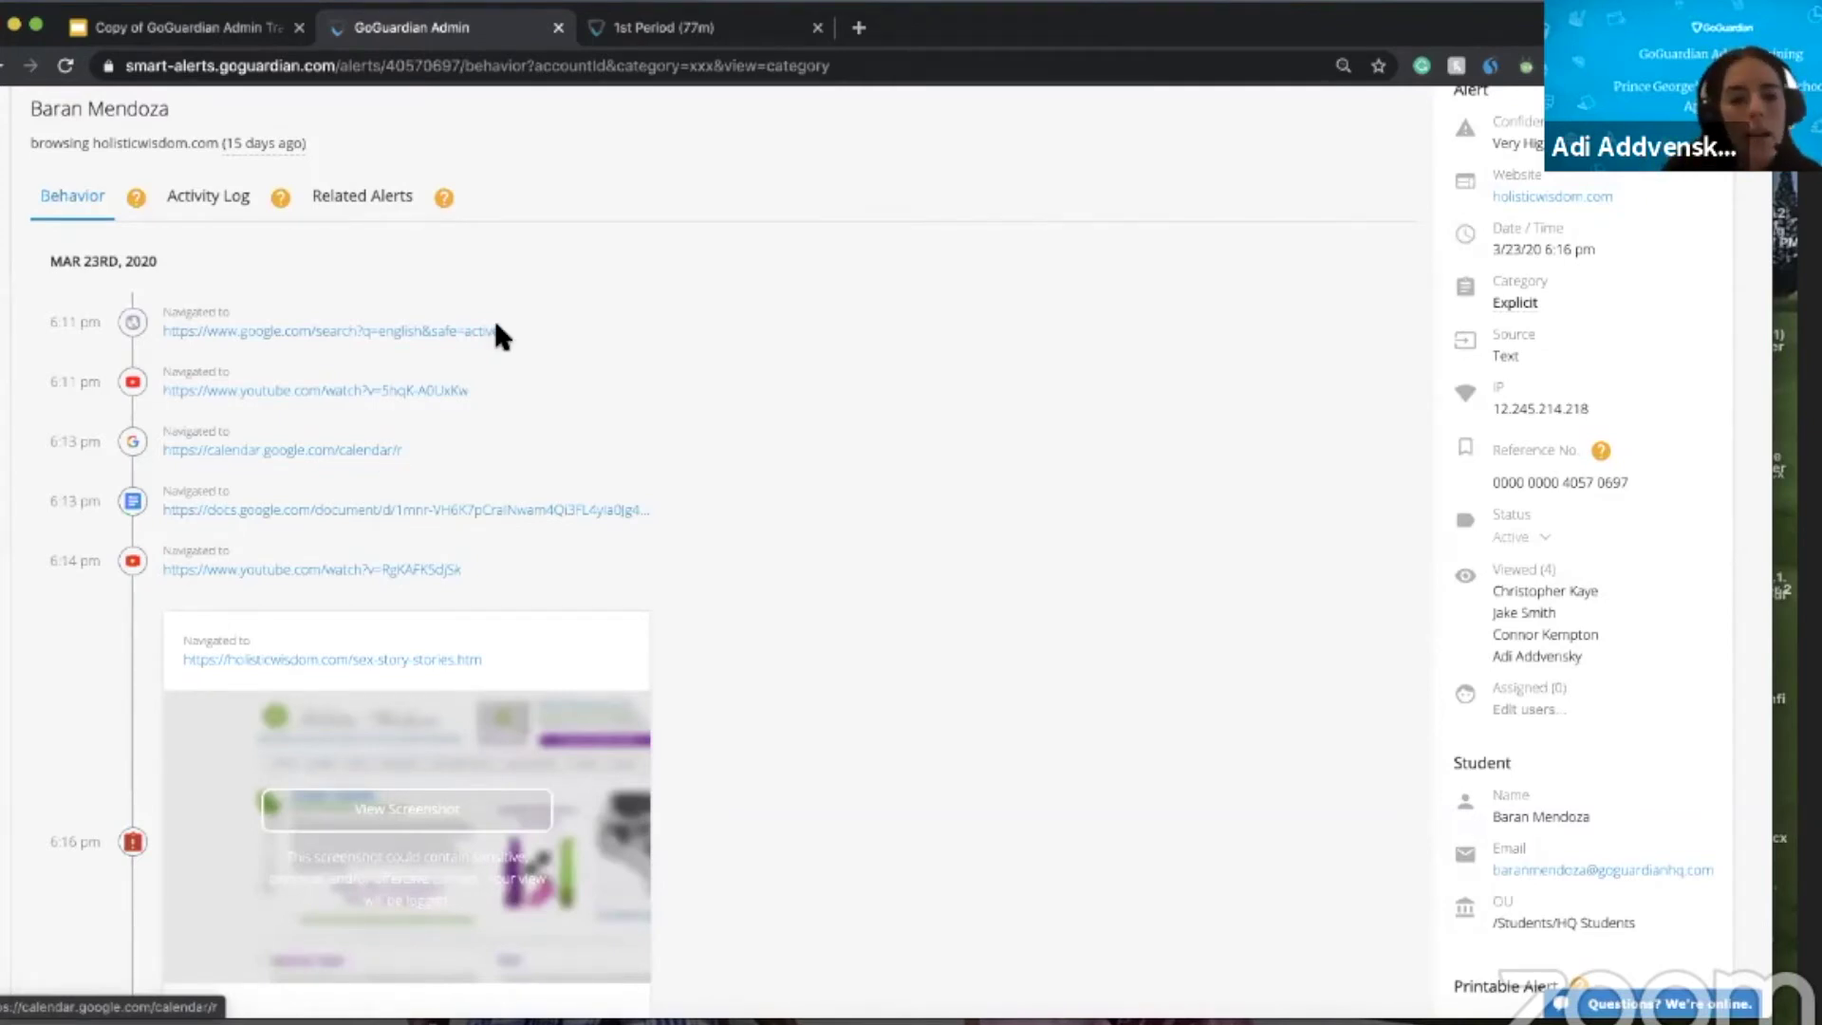
{"action": "scroll", "coordinate": [521, 357], "scroll_direction": "up", "scroll_amount": 1}
{"action": "scroll", "coordinate": [521, 356], "scroll_direction": "down", "scroll_amount": 2}
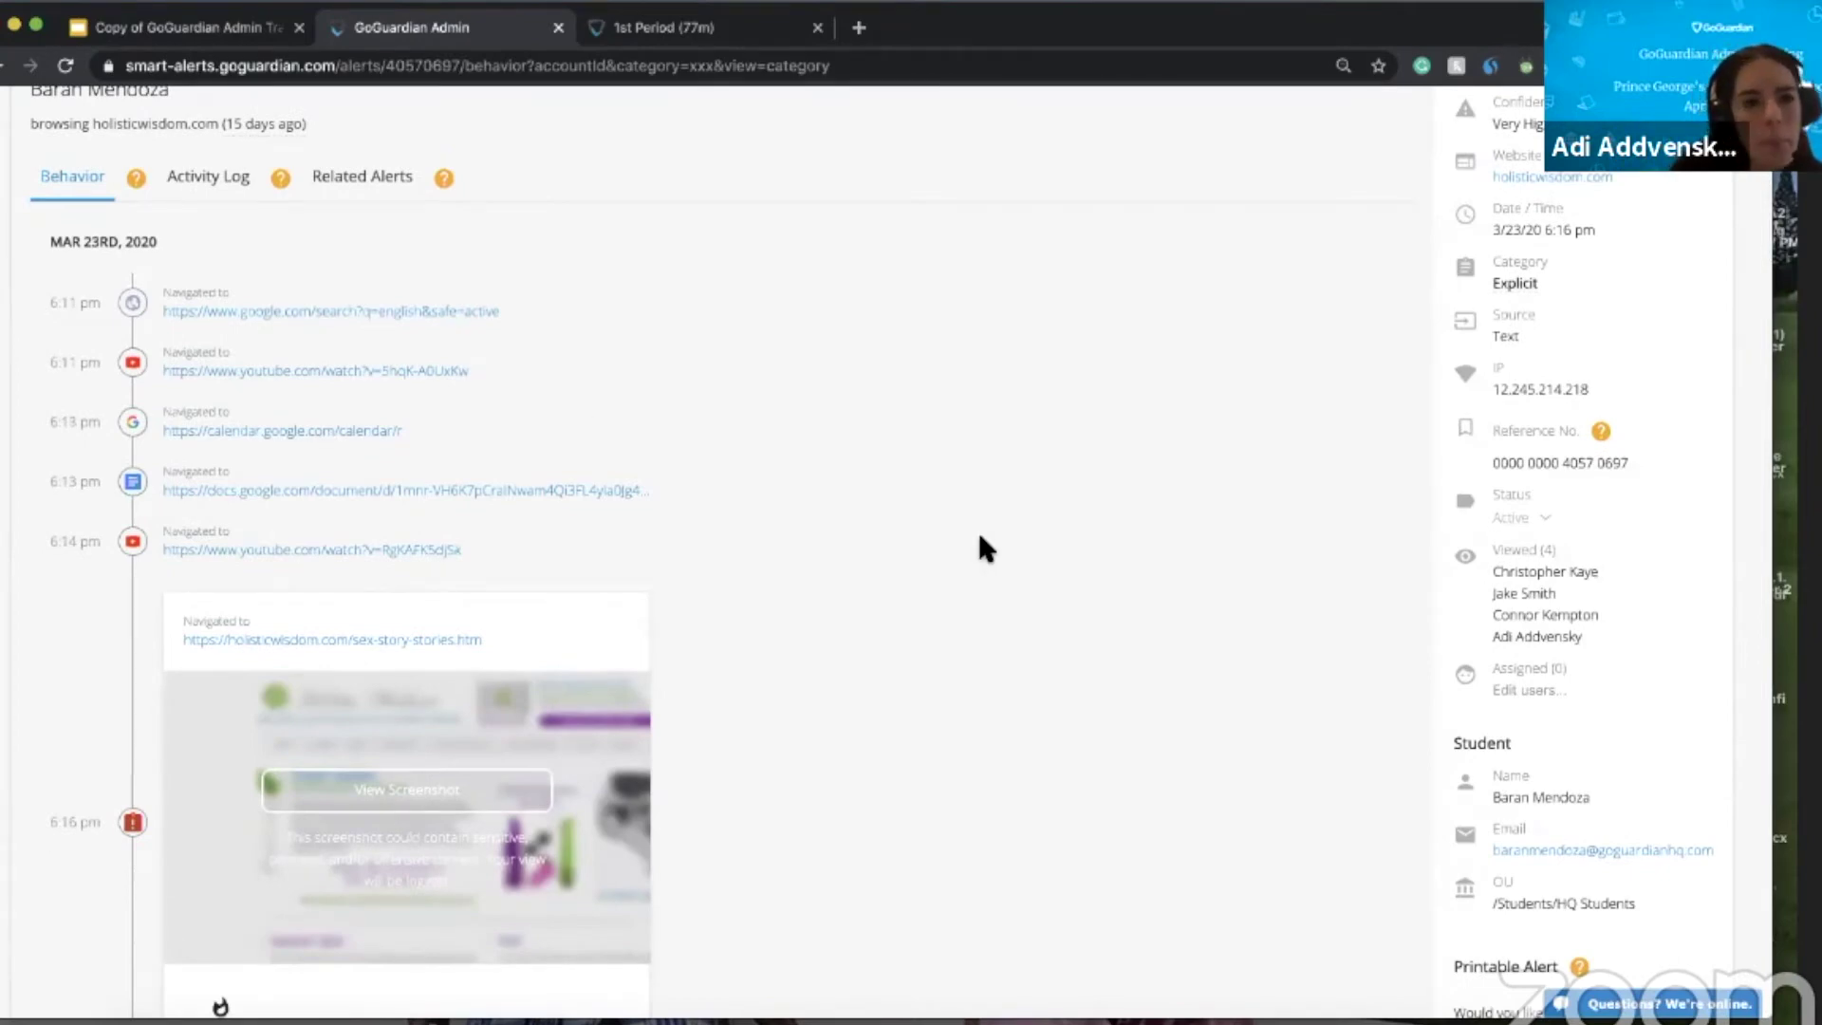
{"action": "scroll", "coordinate": [980, 544], "scroll_direction": "down", "scroll_amount": 5}
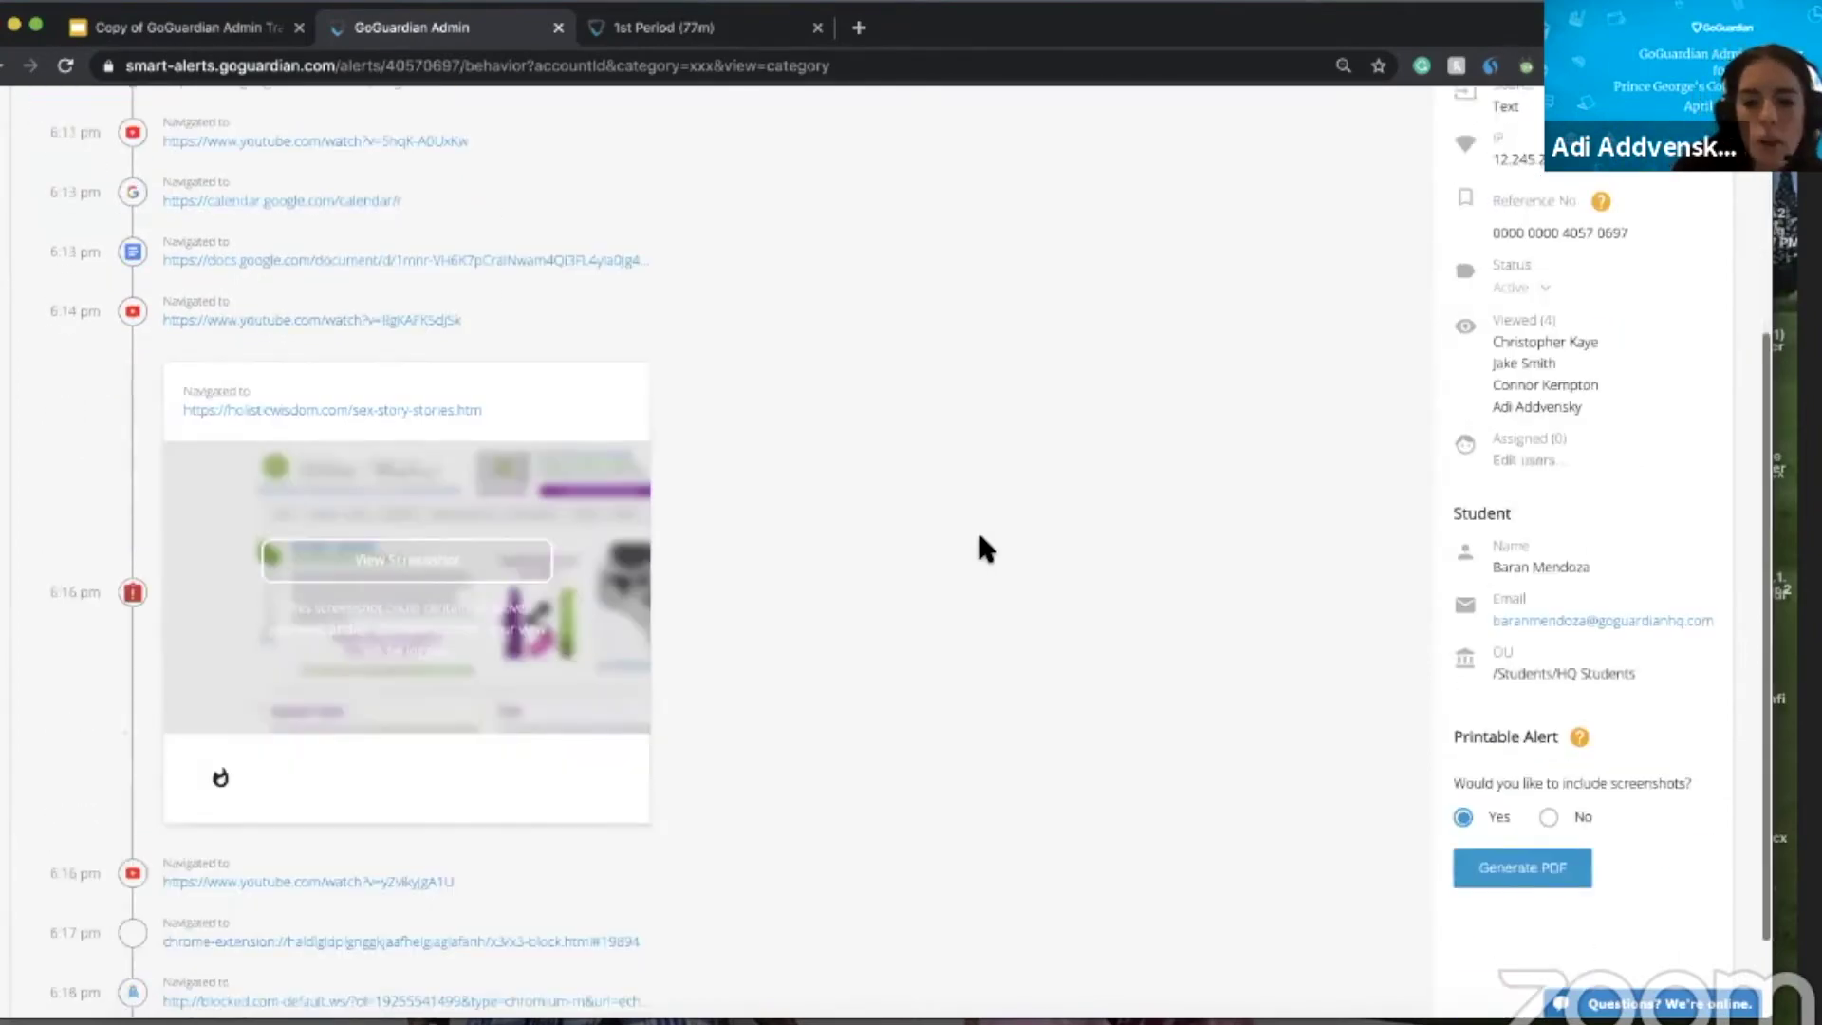
{"action": "scroll", "coordinate": [988, 795], "scroll_direction": "up", "scroll_amount": 4}
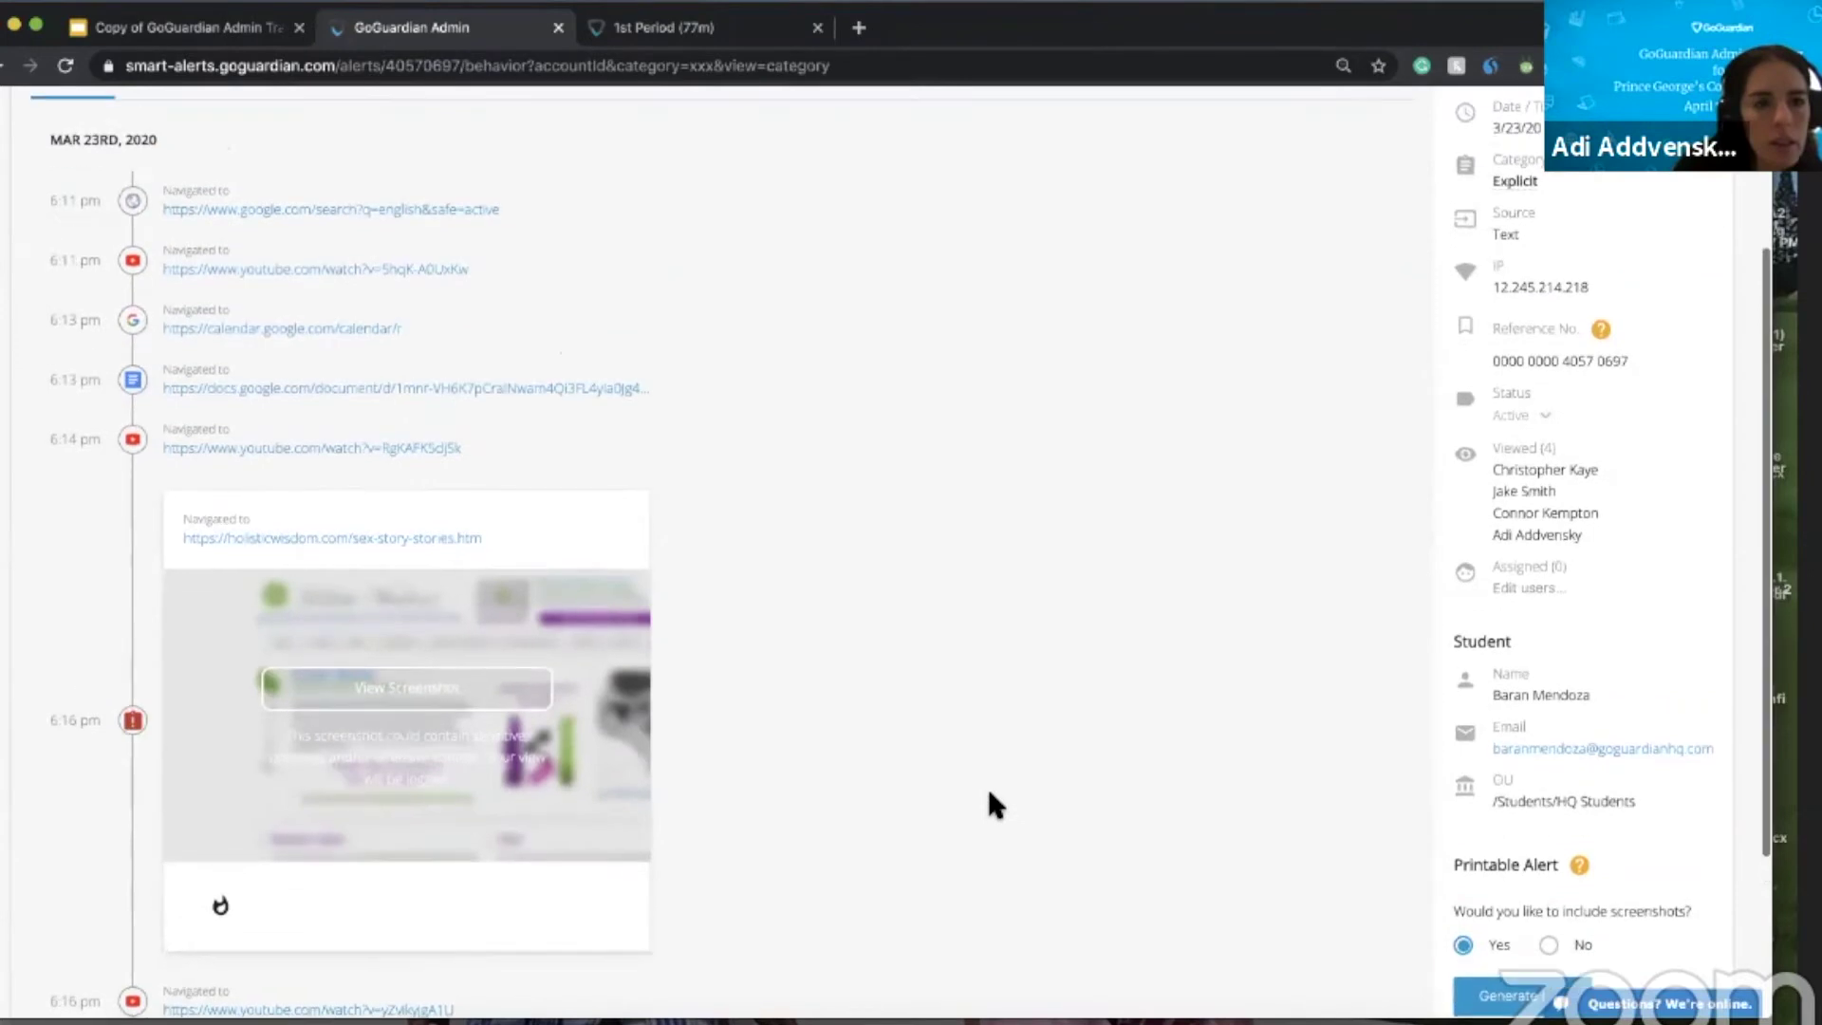
{"action": "scroll", "coordinate": [989, 805], "scroll_direction": "up", "scroll_amount": 1}
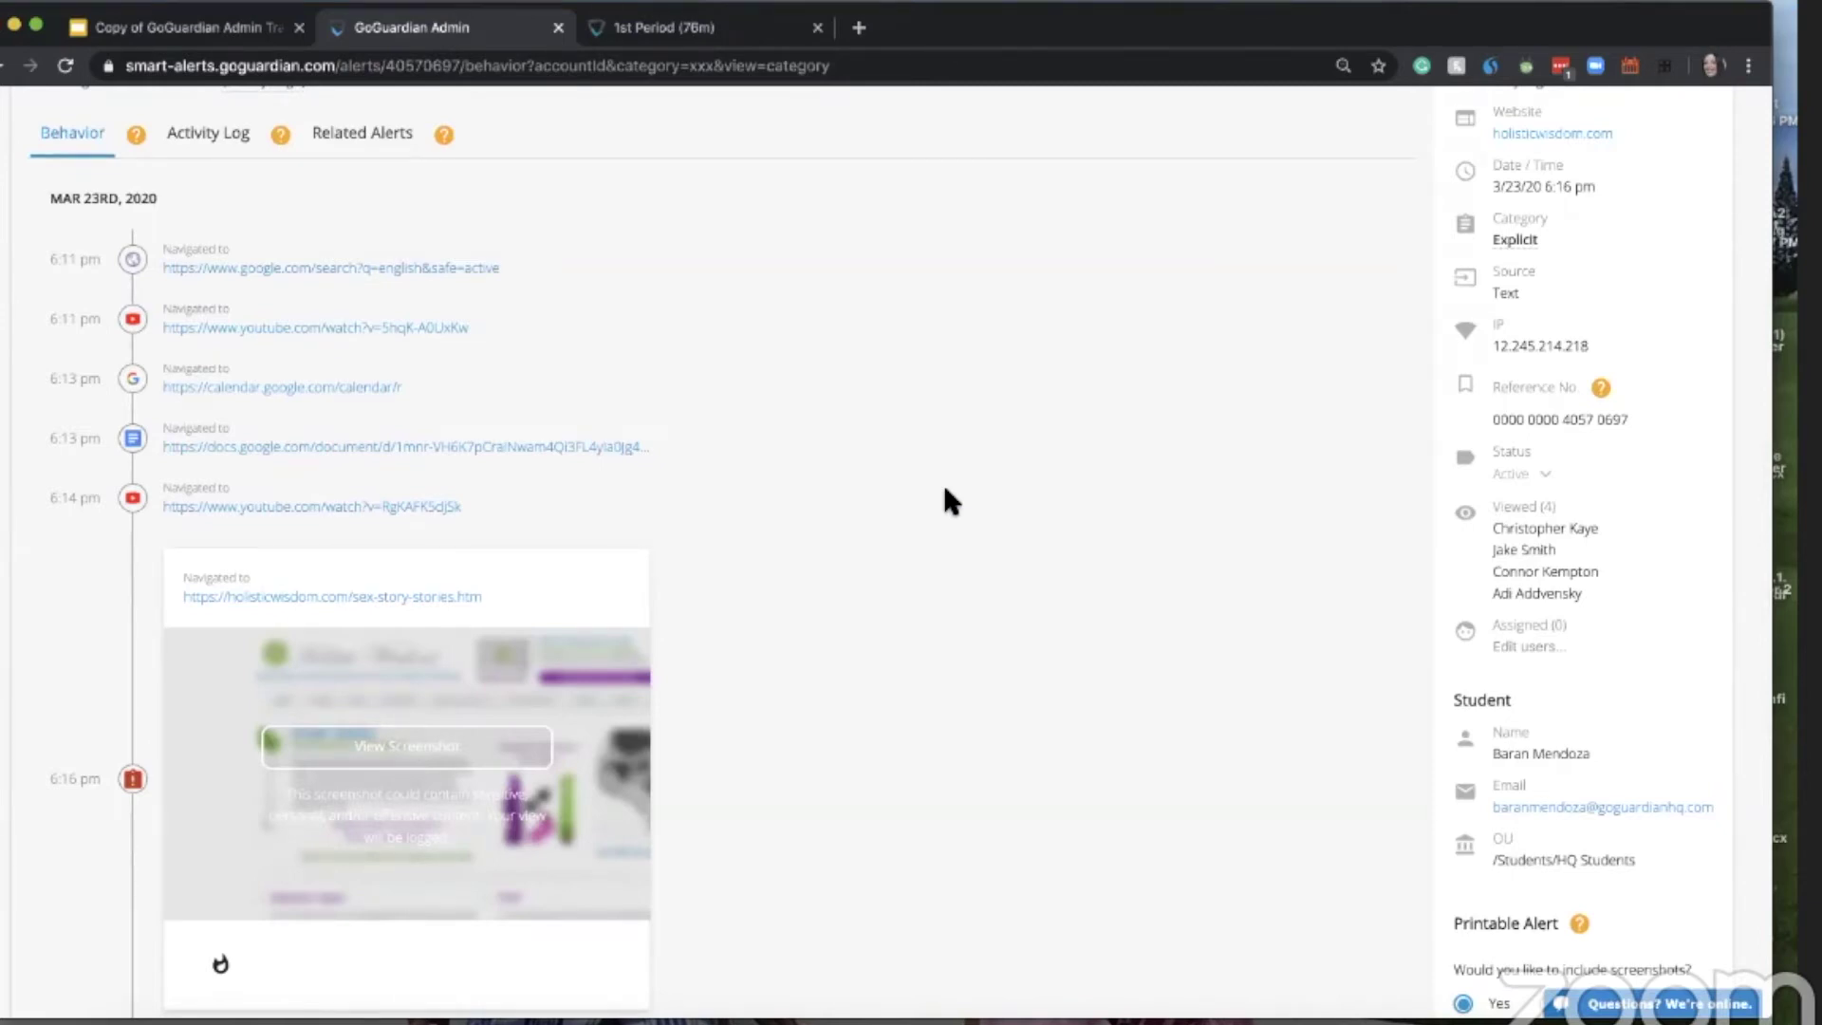
{"action": "scroll", "coordinate": [944, 490], "scroll_direction": "up", "scroll_amount": 3}
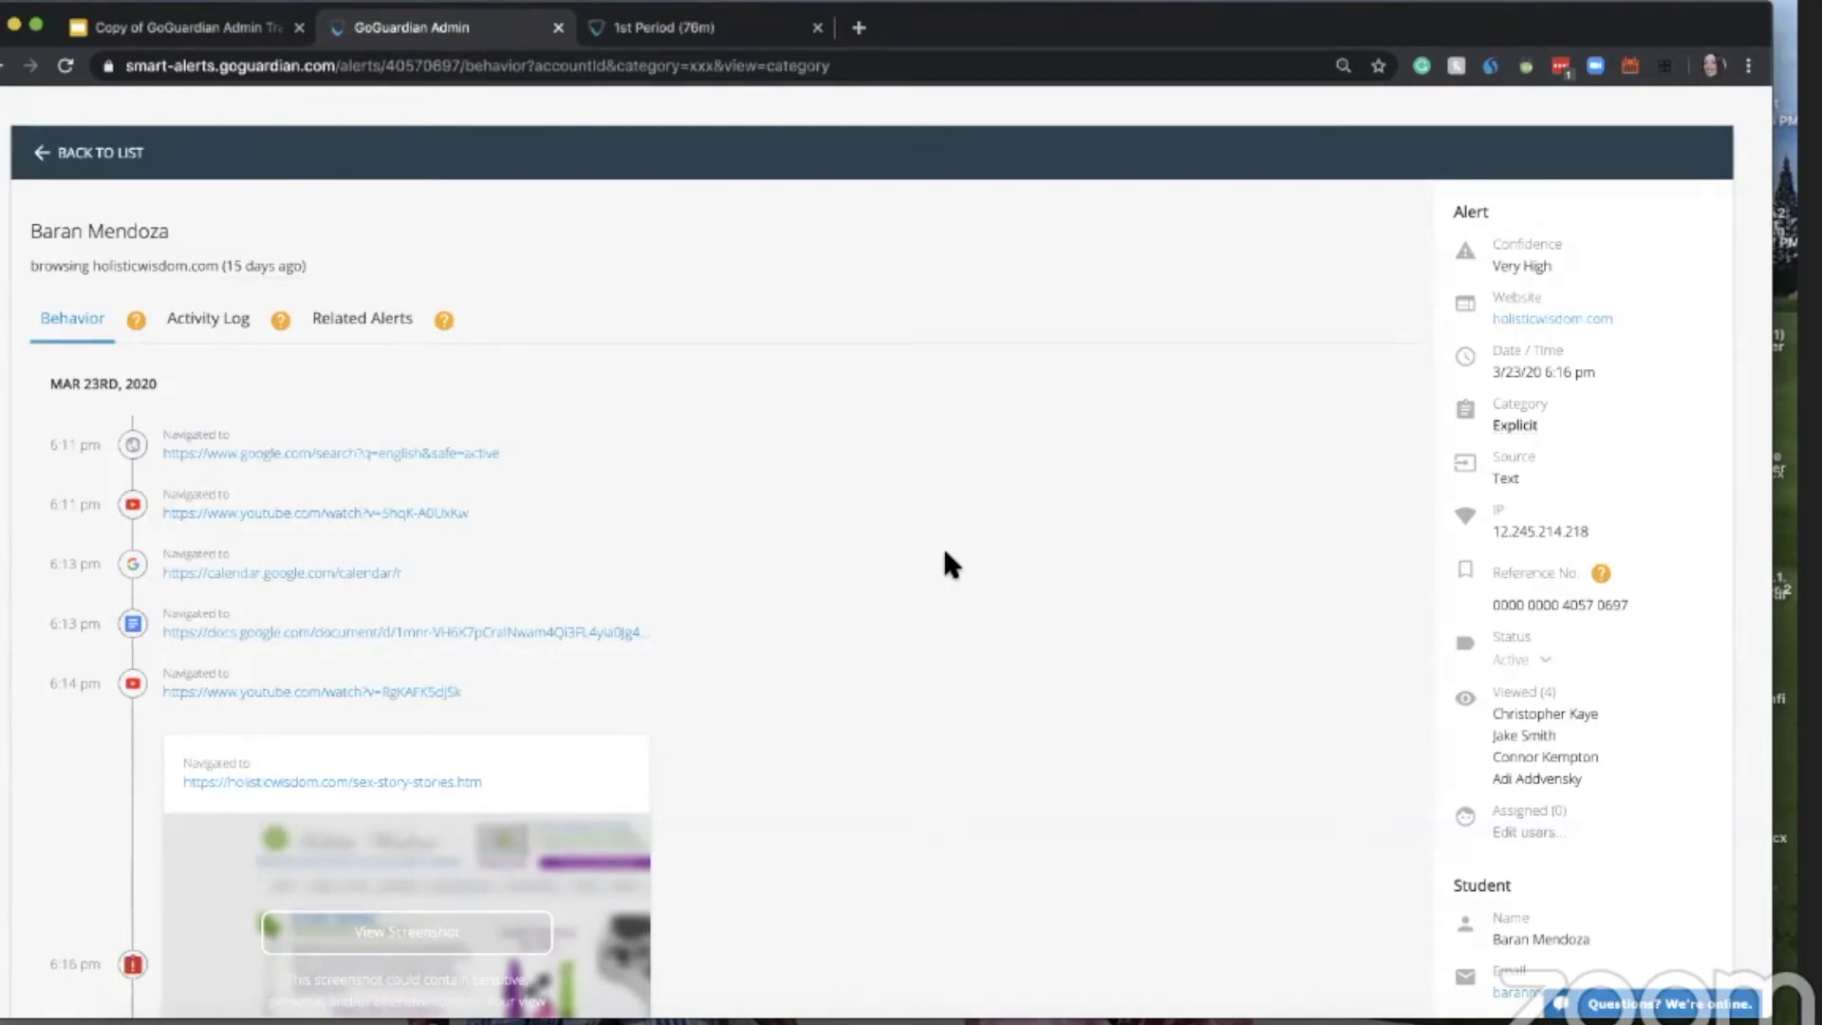
{"action": "scroll", "coordinate": [944, 551], "scroll_direction": "down", "scroll_amount": 1}
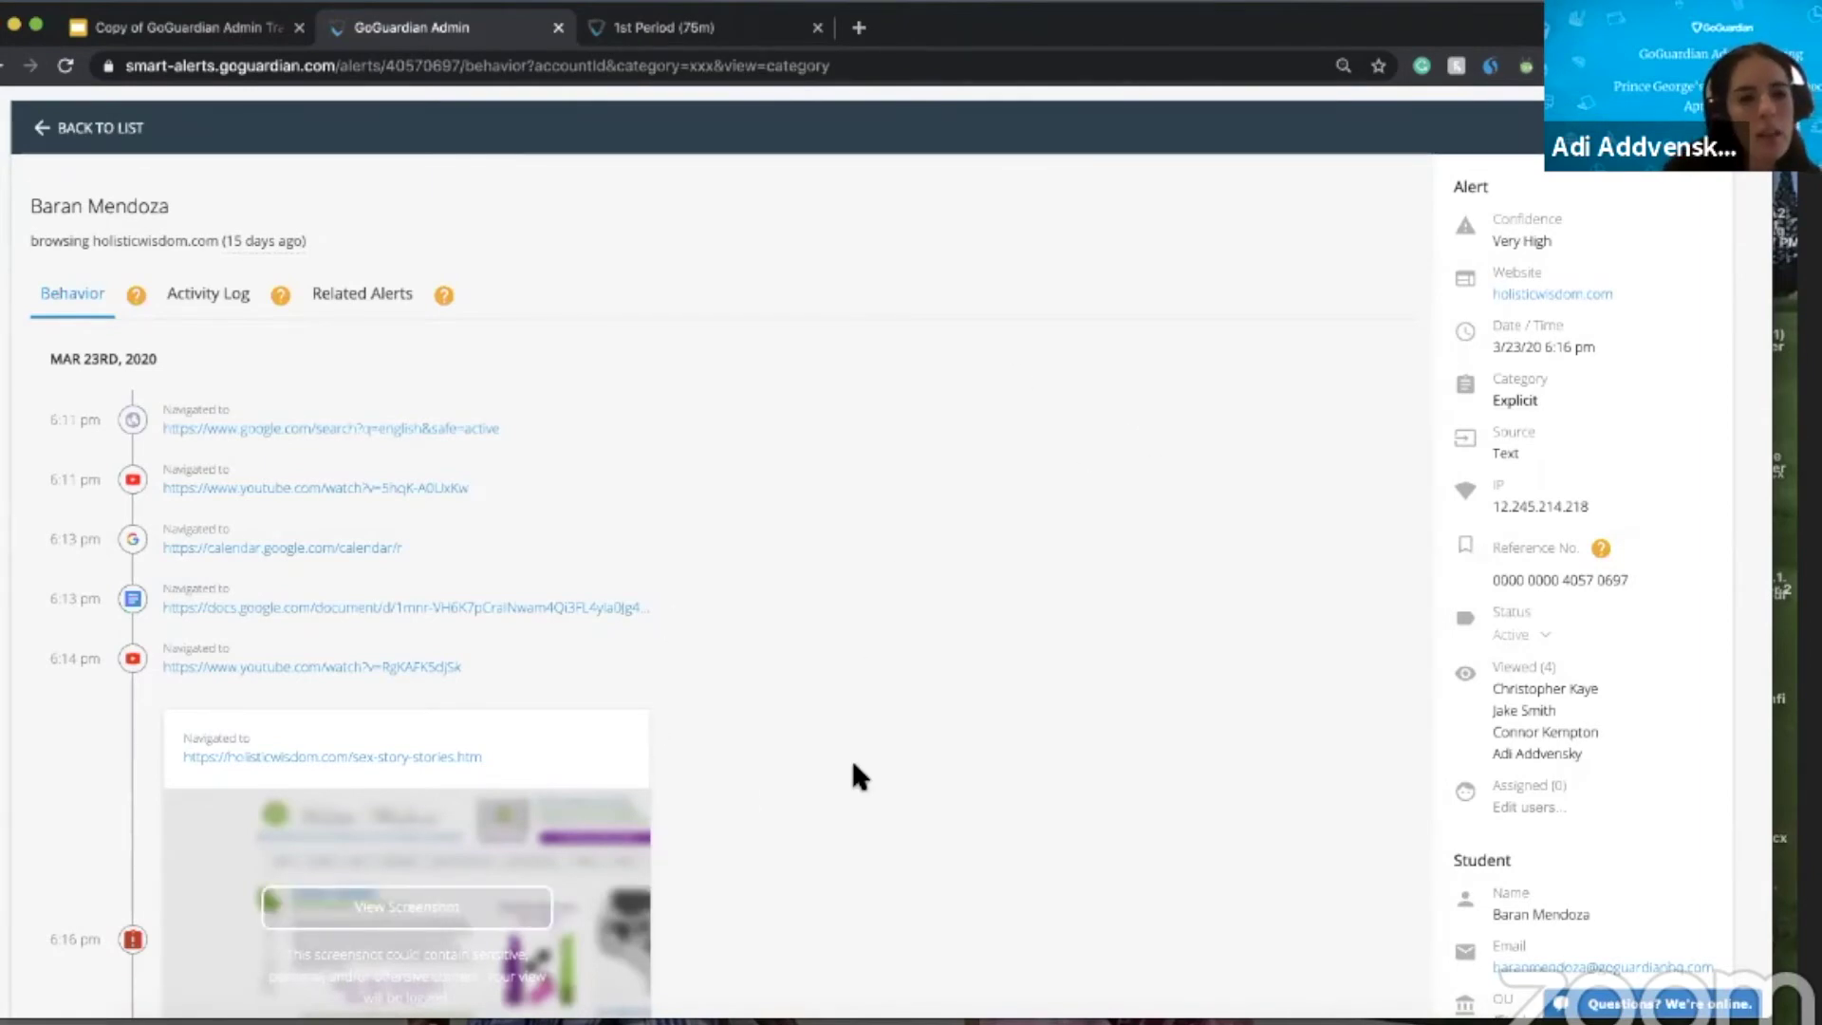
{"action": "scroll", "coordinate": [835, 769], "scroll_direction": "down", "scroll_amount": 5}
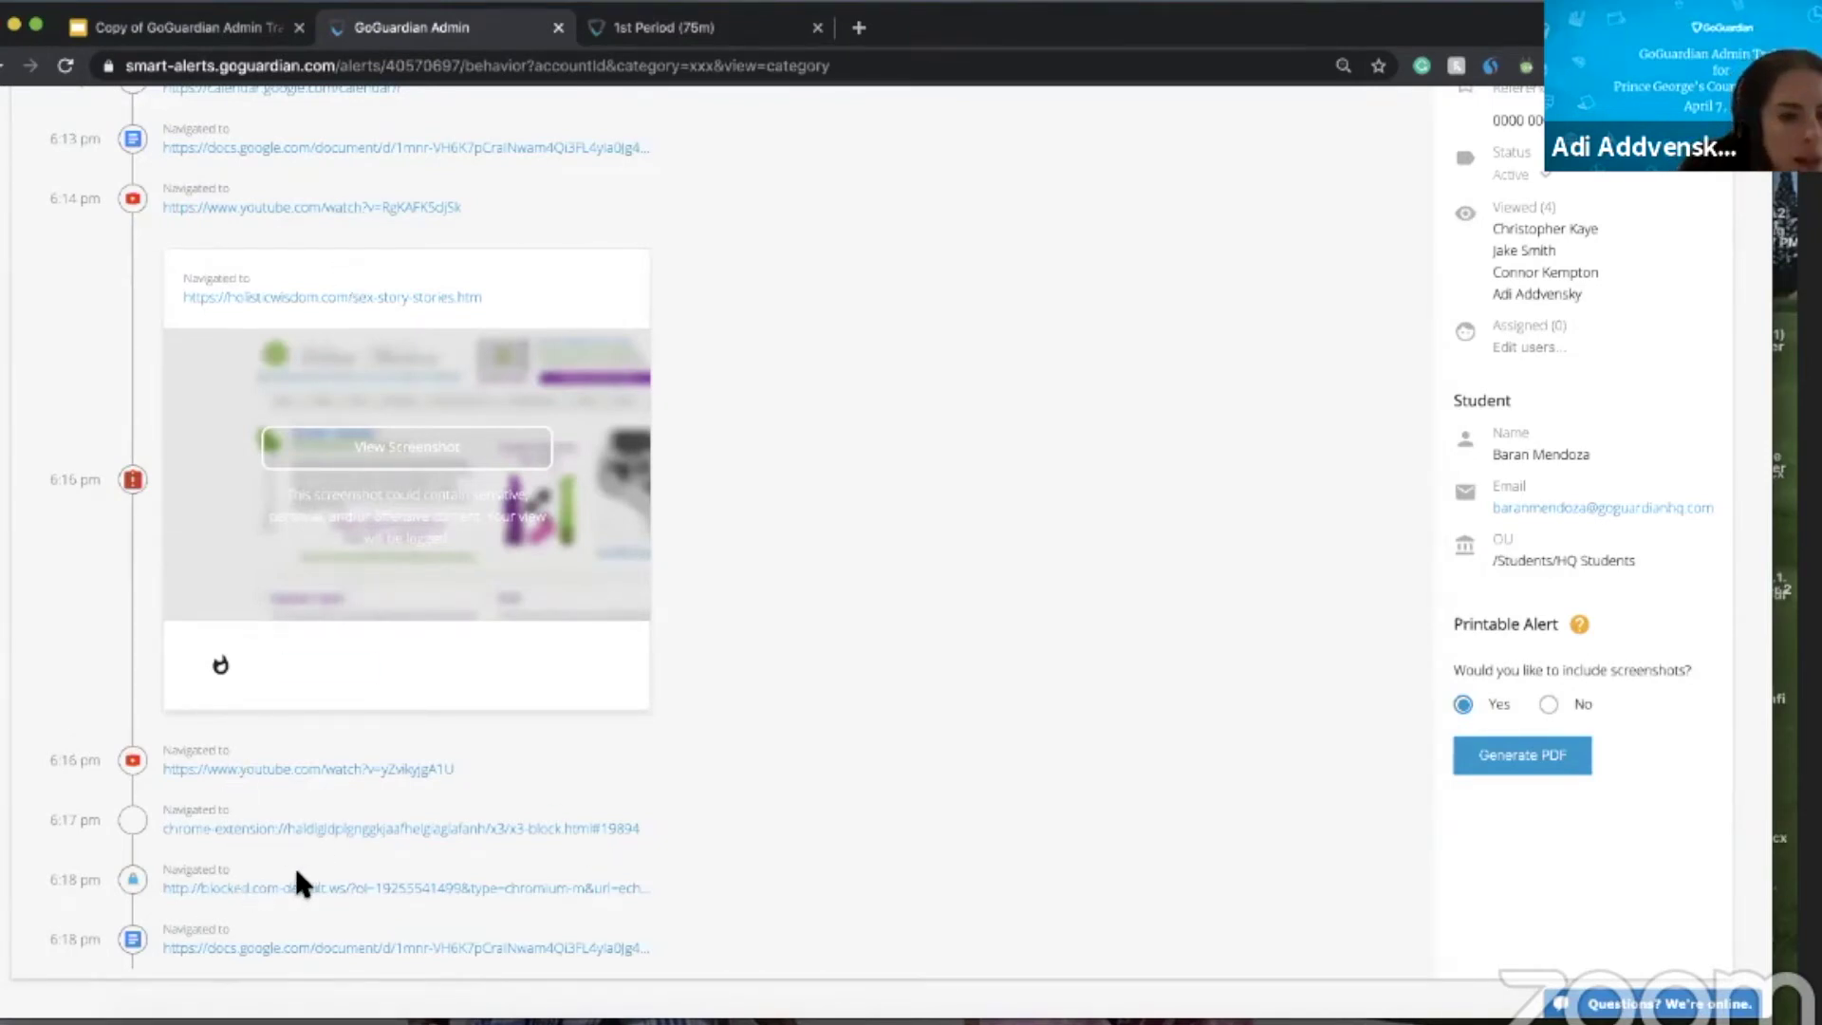
{"action": "scroll", "coordinate": [320, 857], "scroll_direction": "up", "scroll_amount": 3}
{"action": "scroll", "coordinate": [328, 866], "scroll_direction": "up", "scroll_amount": 2}
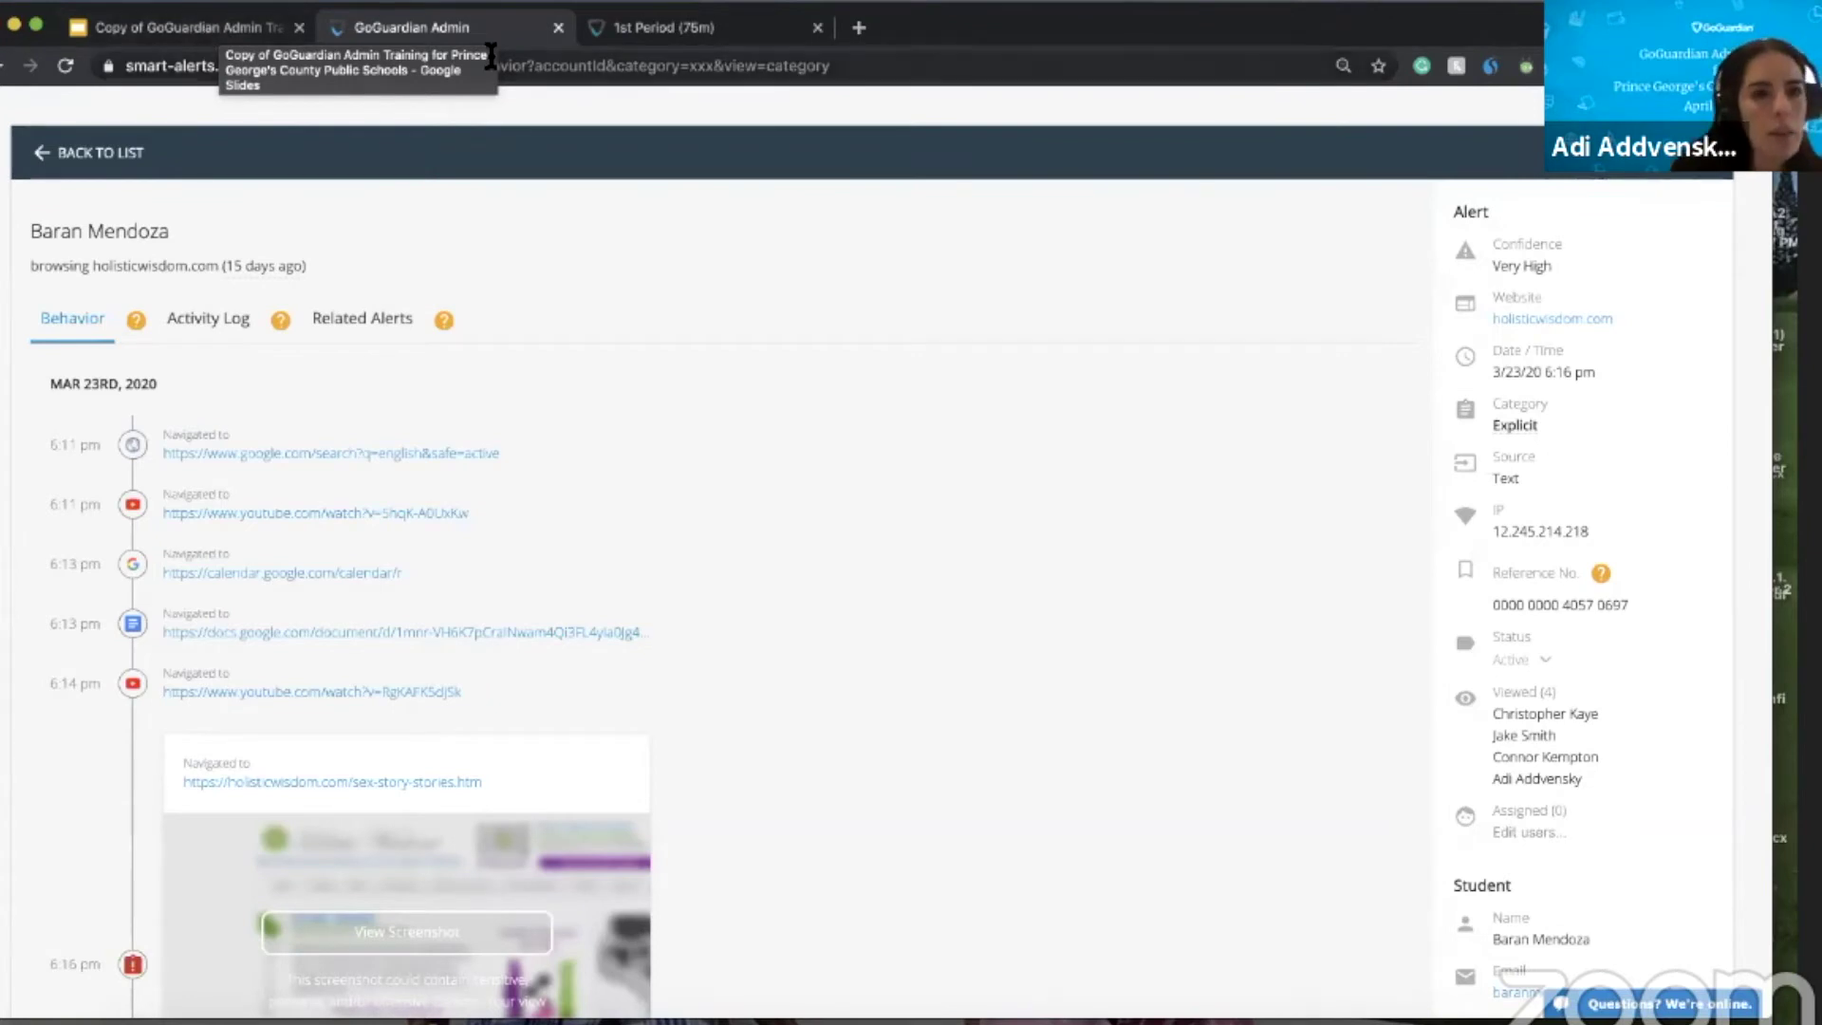
- Leave the alert, open the reporting Dashboard and review its widgets down to Activity Timeline and Top Apps
{"action": "left_click", "coordinate": [138, 163]}
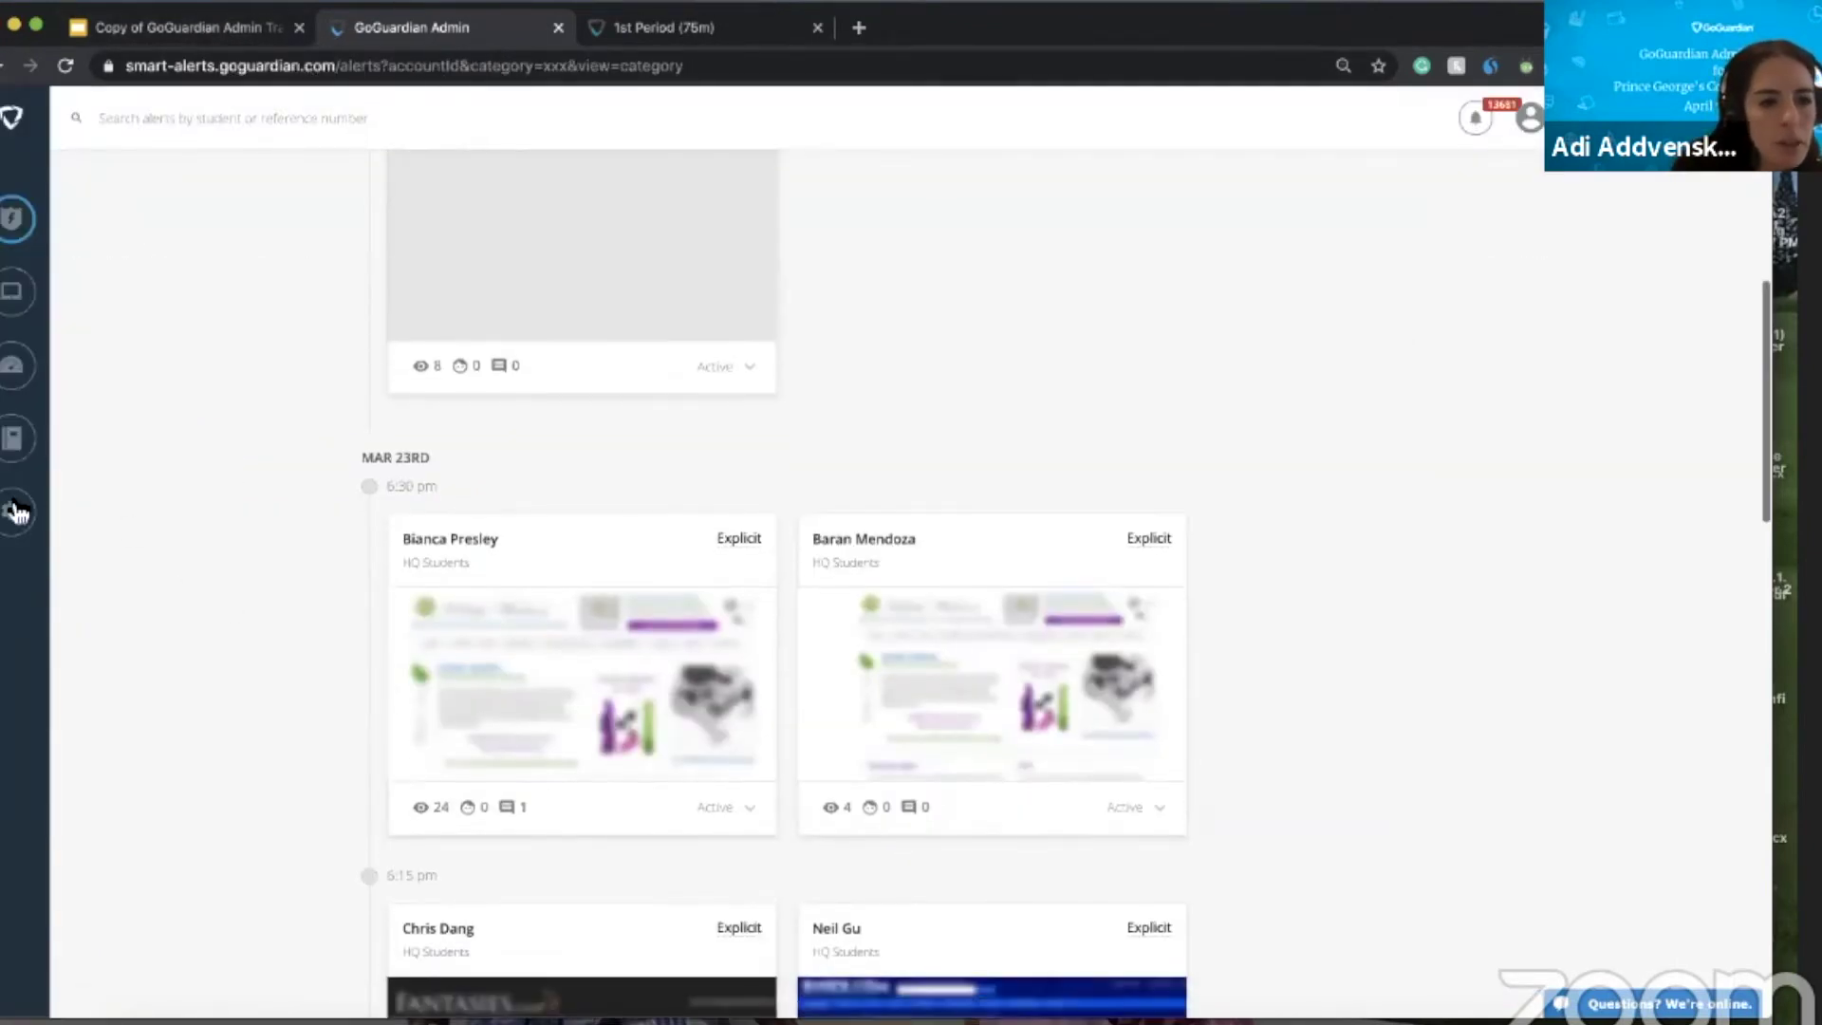
{"action": "mouse_move", "coordinate": [44, 532]}
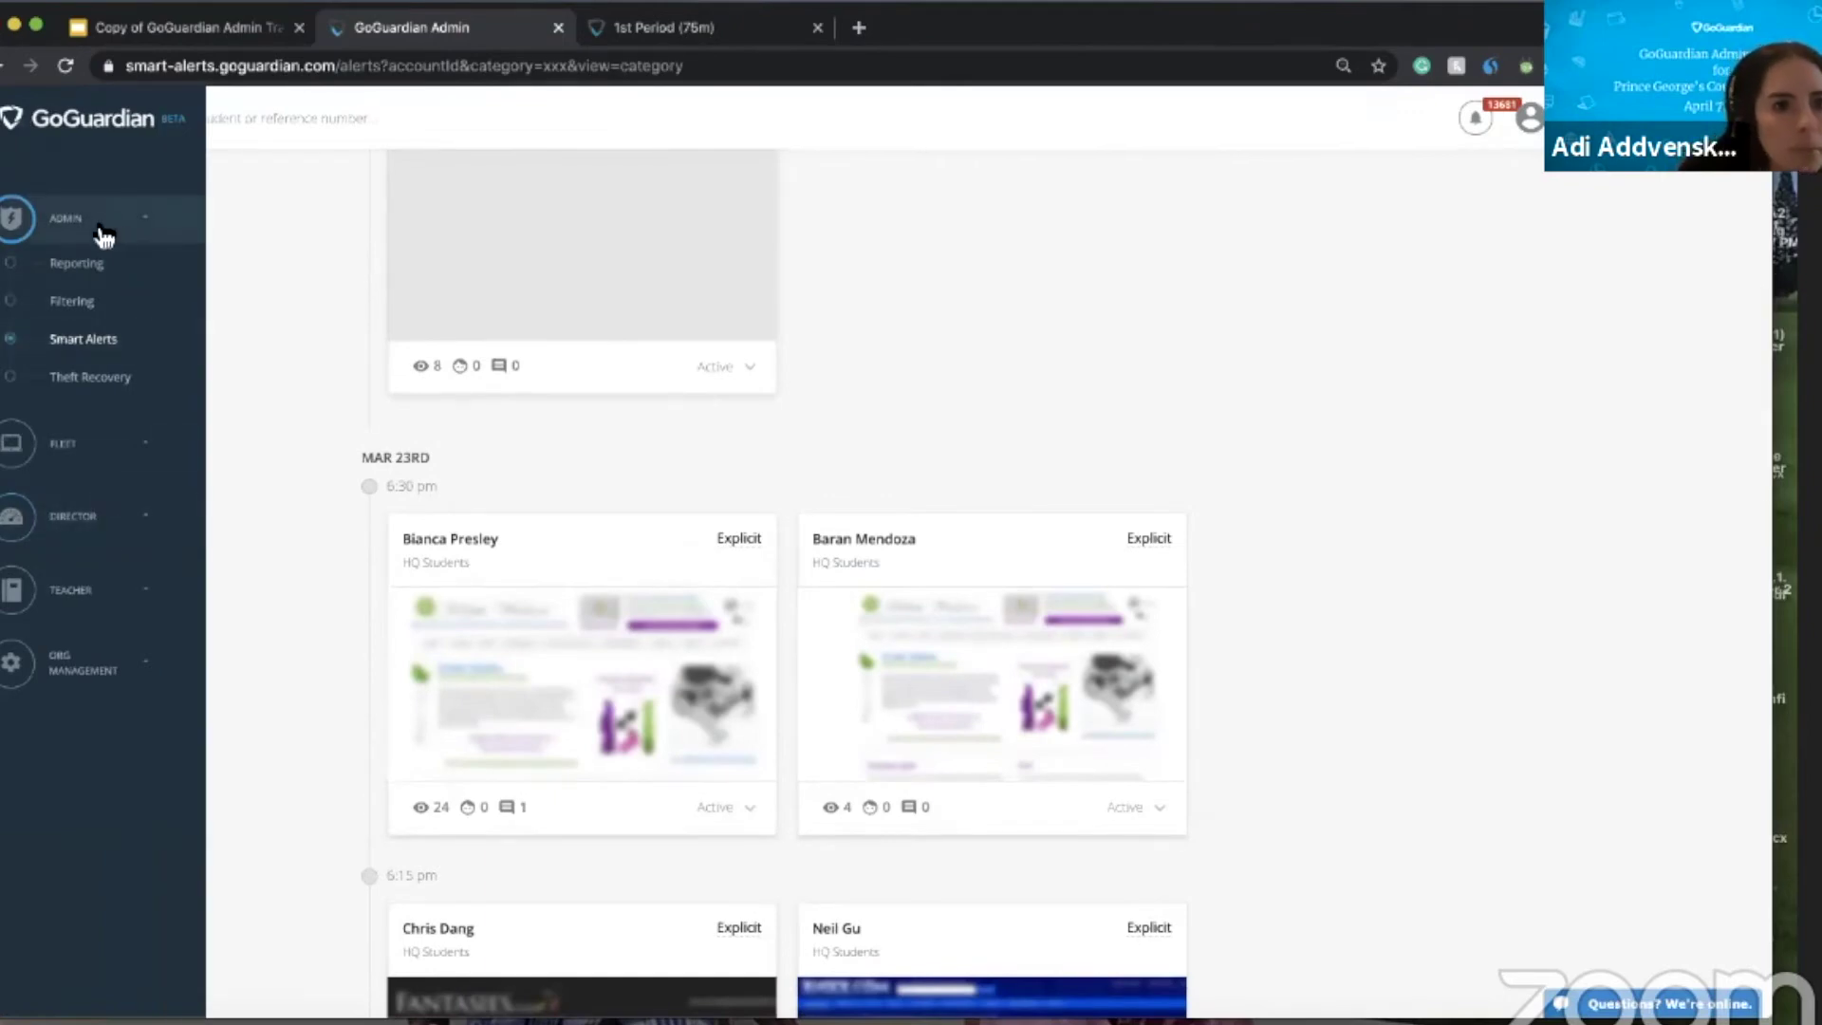
{"action": "left_click", "coordinate": [99, 263]}
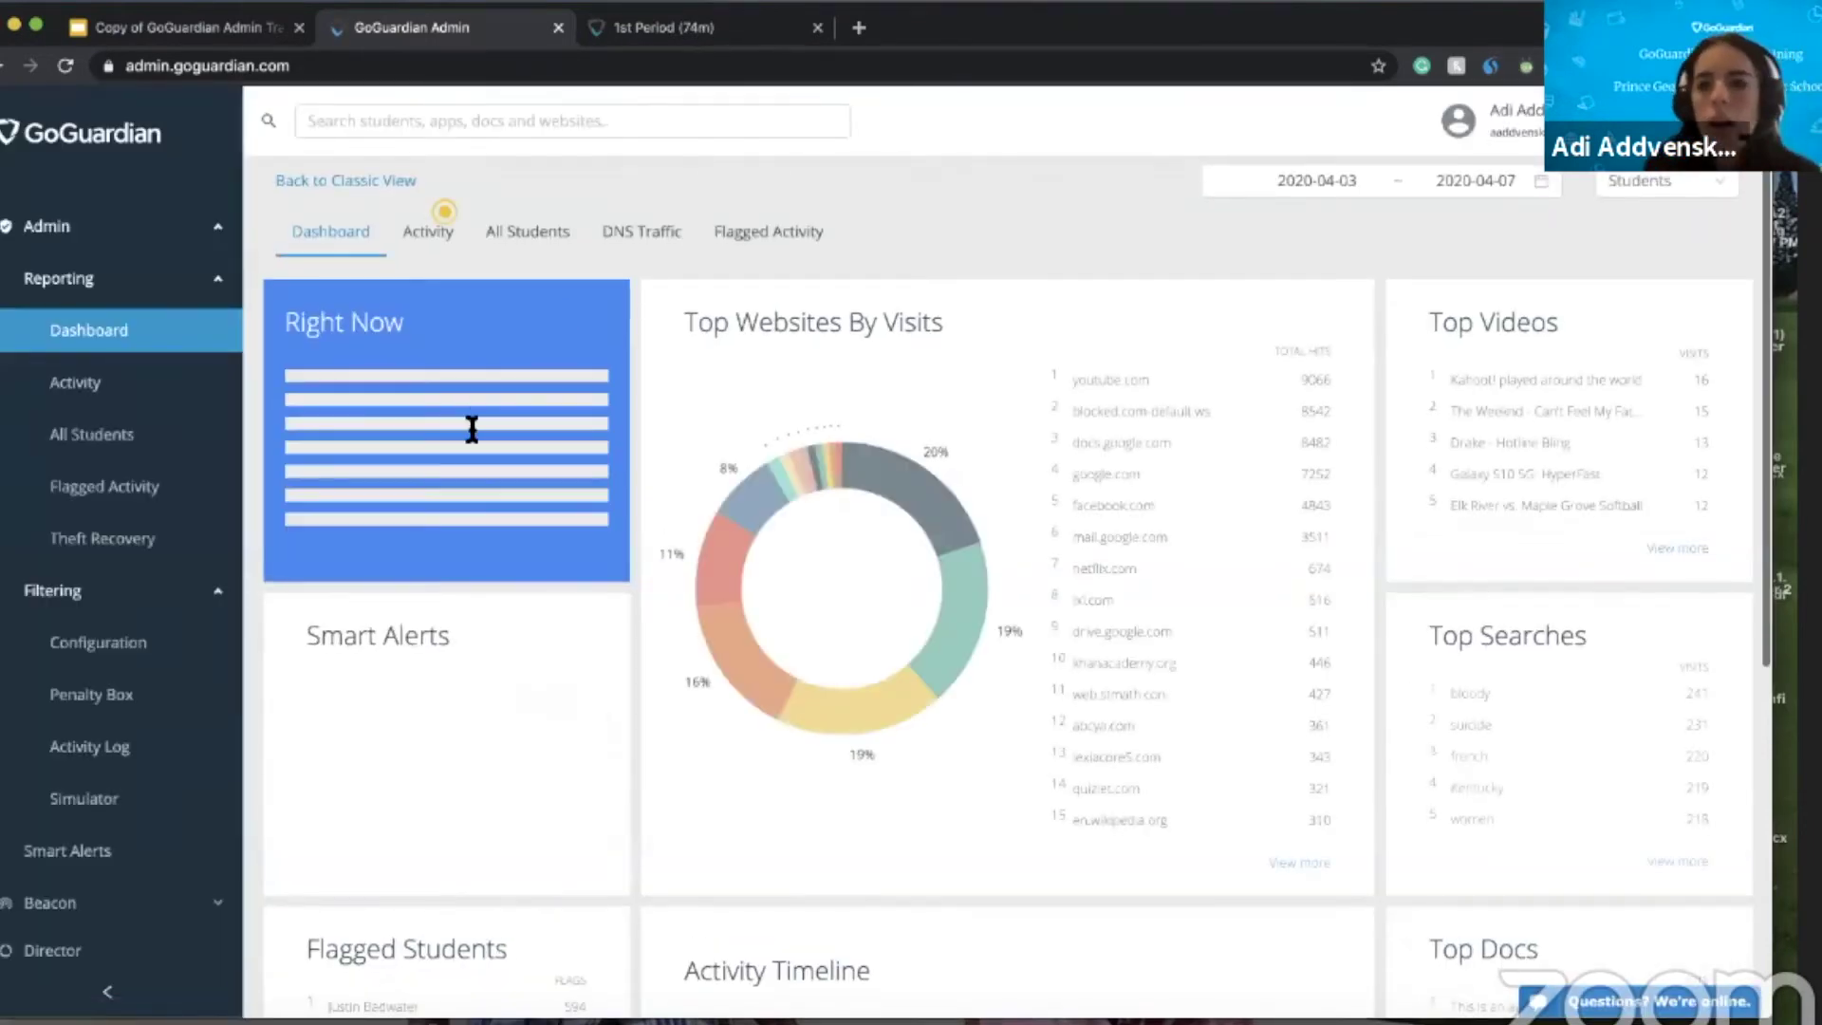
{"action": "scroll", "coordinate": [1444, 488], "scroll_direction": "down", "scroll_amount": 5}
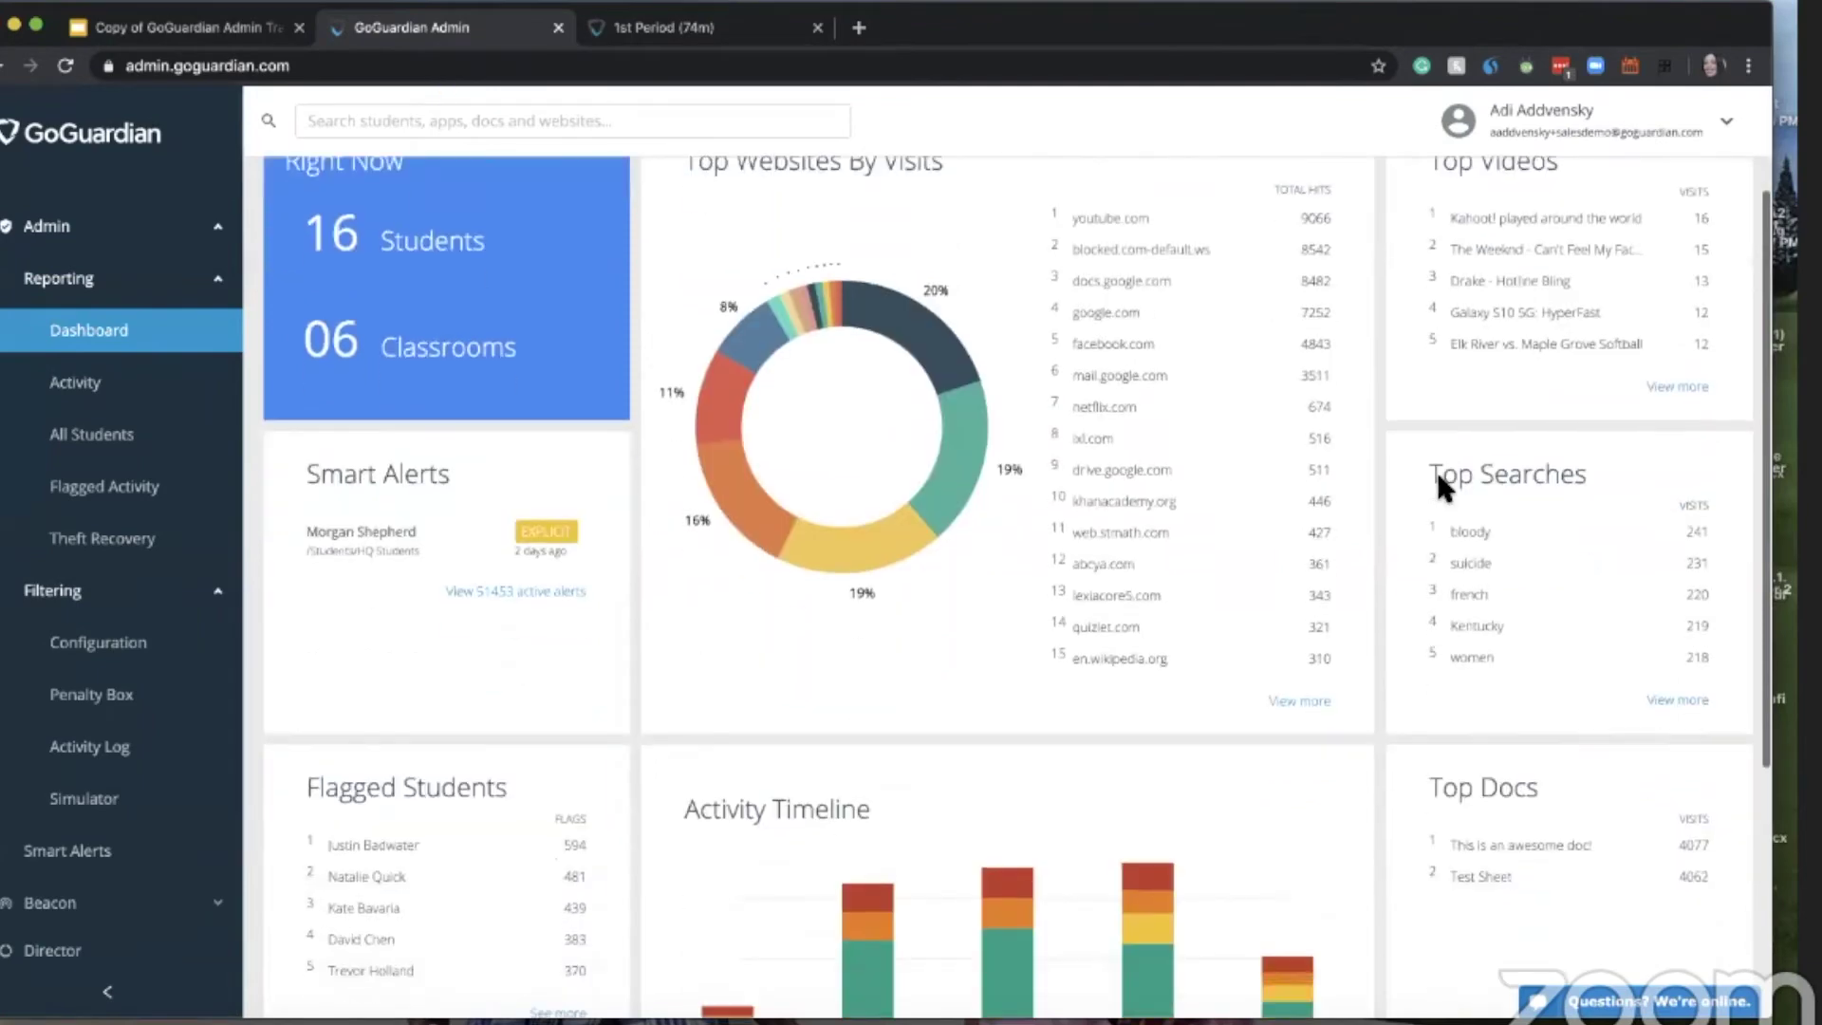
{"action": "scroll", "coordinate": [1424, 479], "scroll_direction": "down", "scroll_amount": 2}
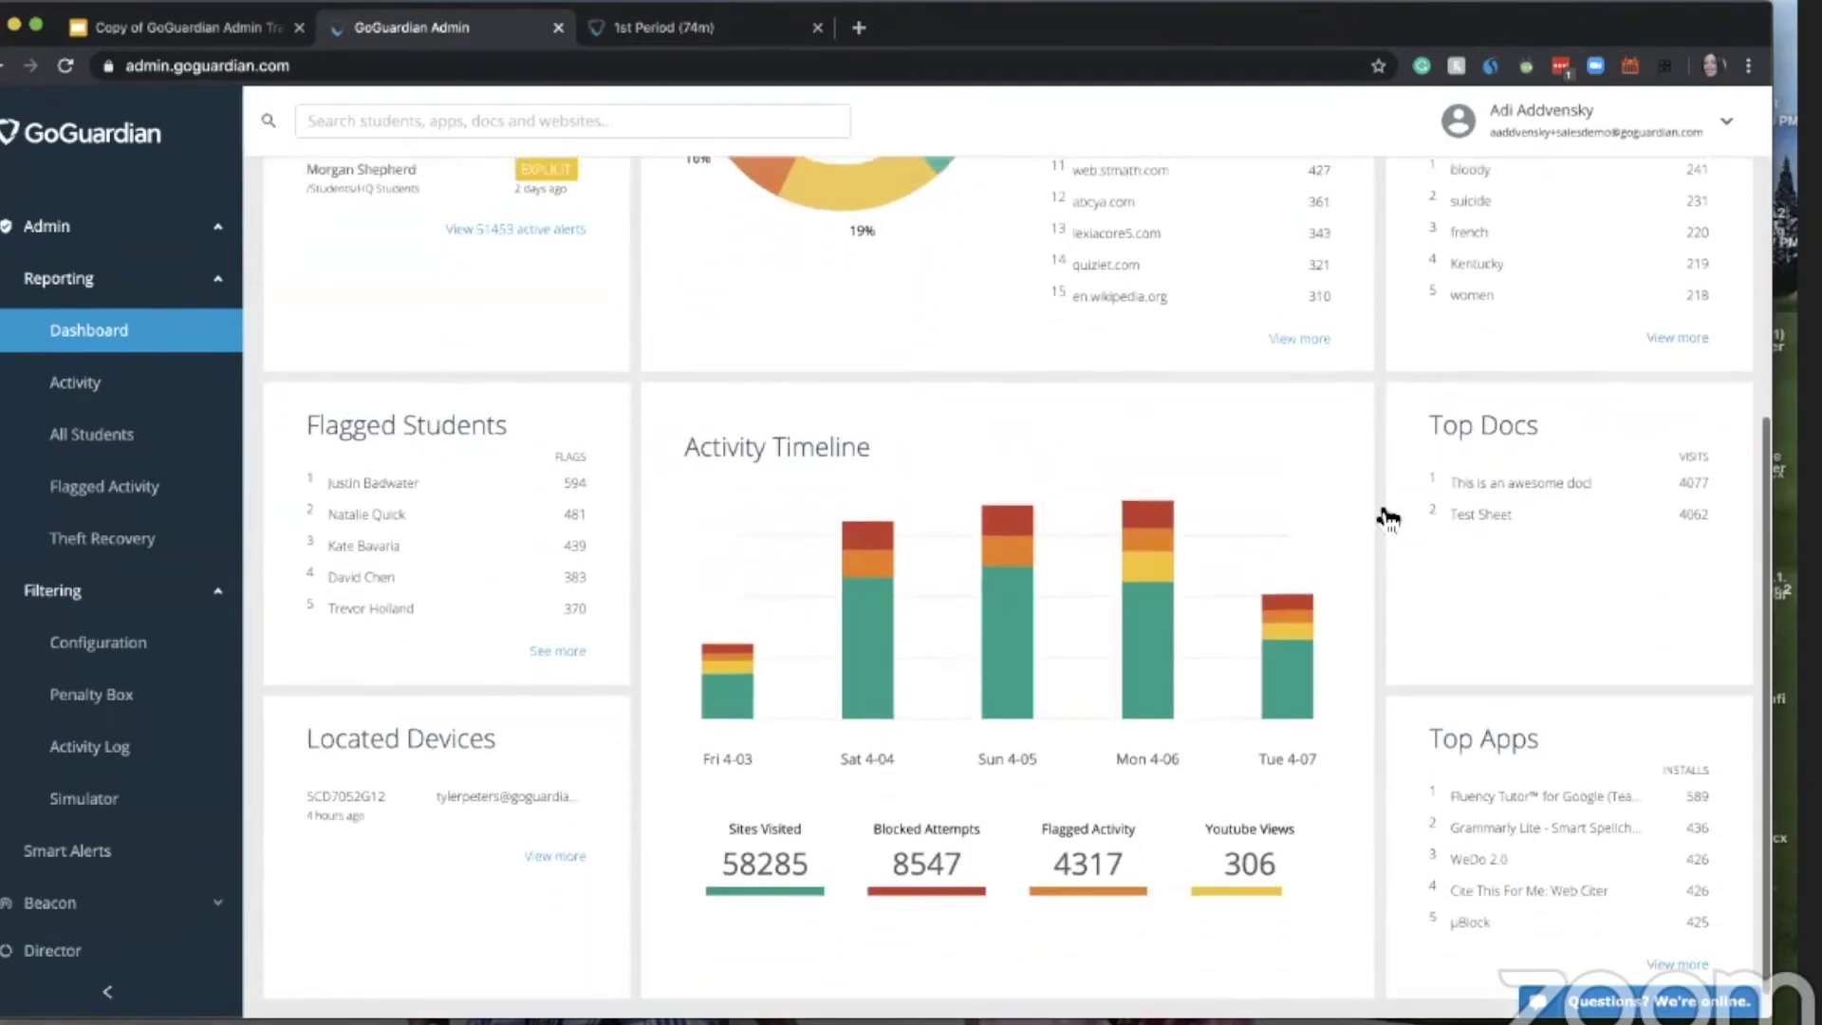
{"action": "scroll", "coordinate": [1385, 517], "scroll_direction": "up", "scroll_amount": 6}
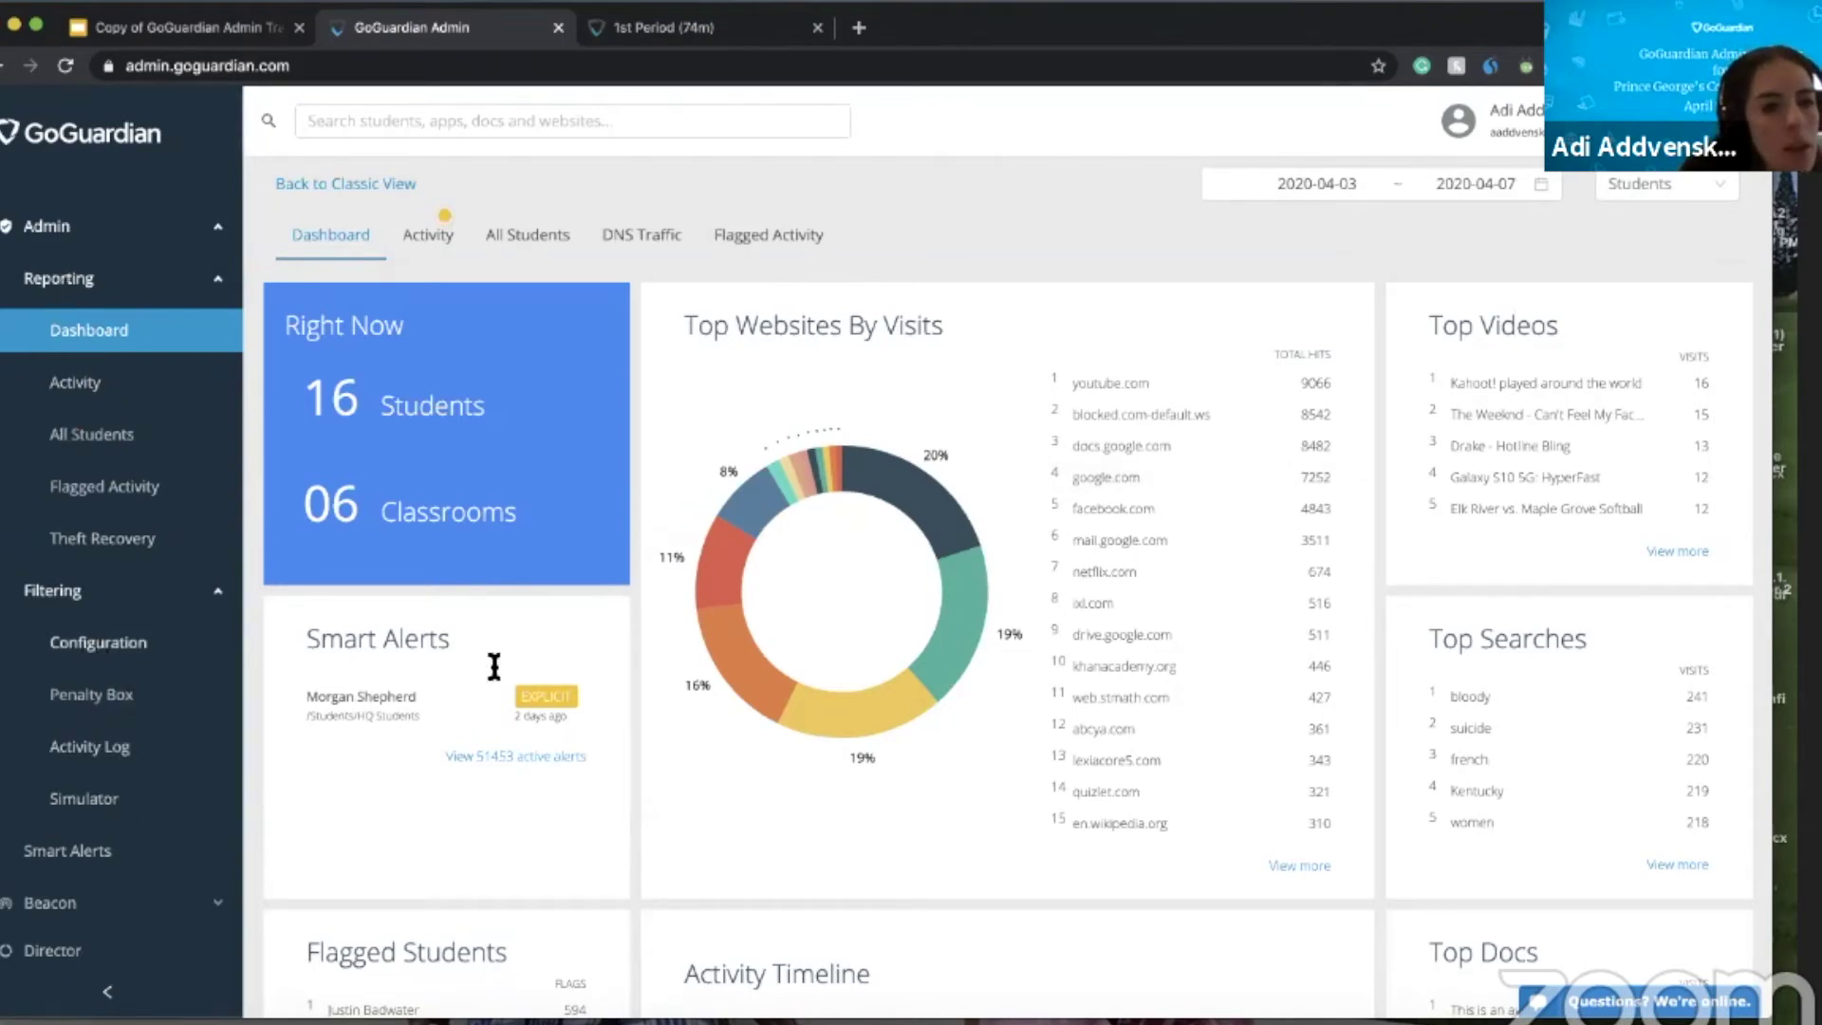
- Open the Explicit smart alert from the Dashboard, return to the alerts list and show the Smart Alerts triggers
{"action": "left_click", "coordinate": [370, 695]}
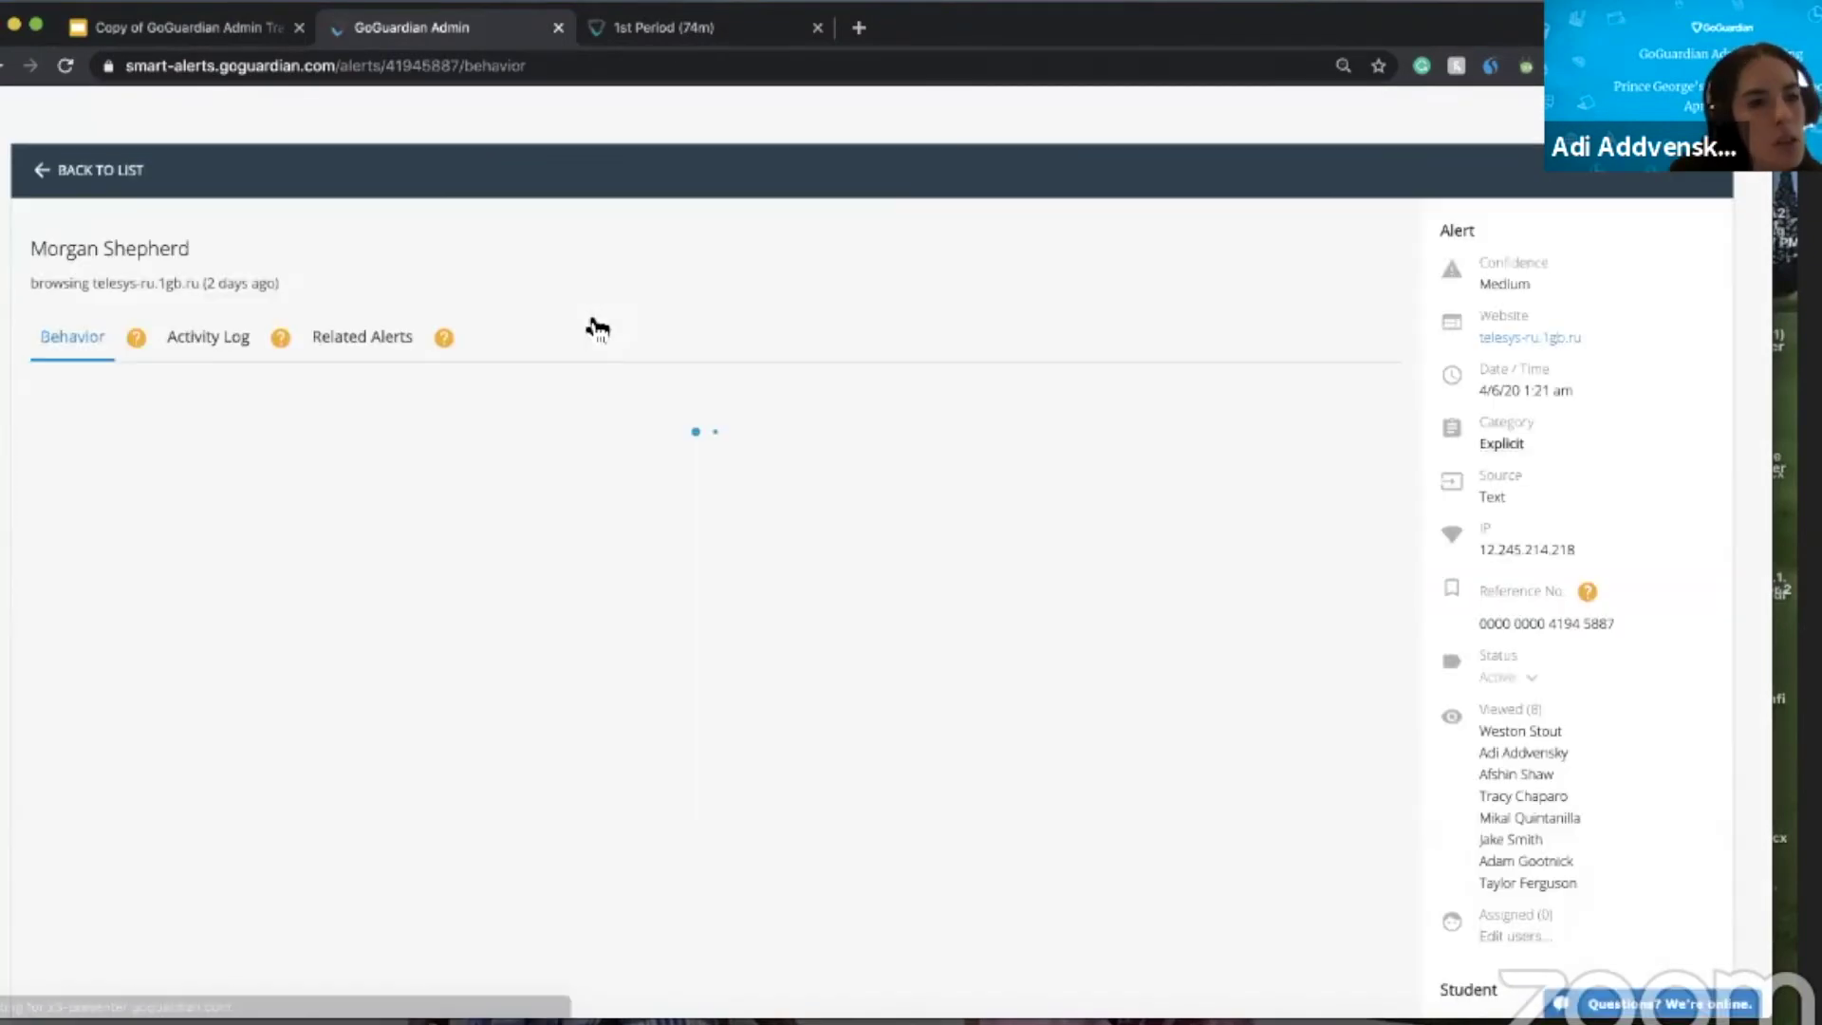
{"action": "left_click", "coordinate": [105, 156]}
{"action": "left_click", "coordinate": [177, 242]}
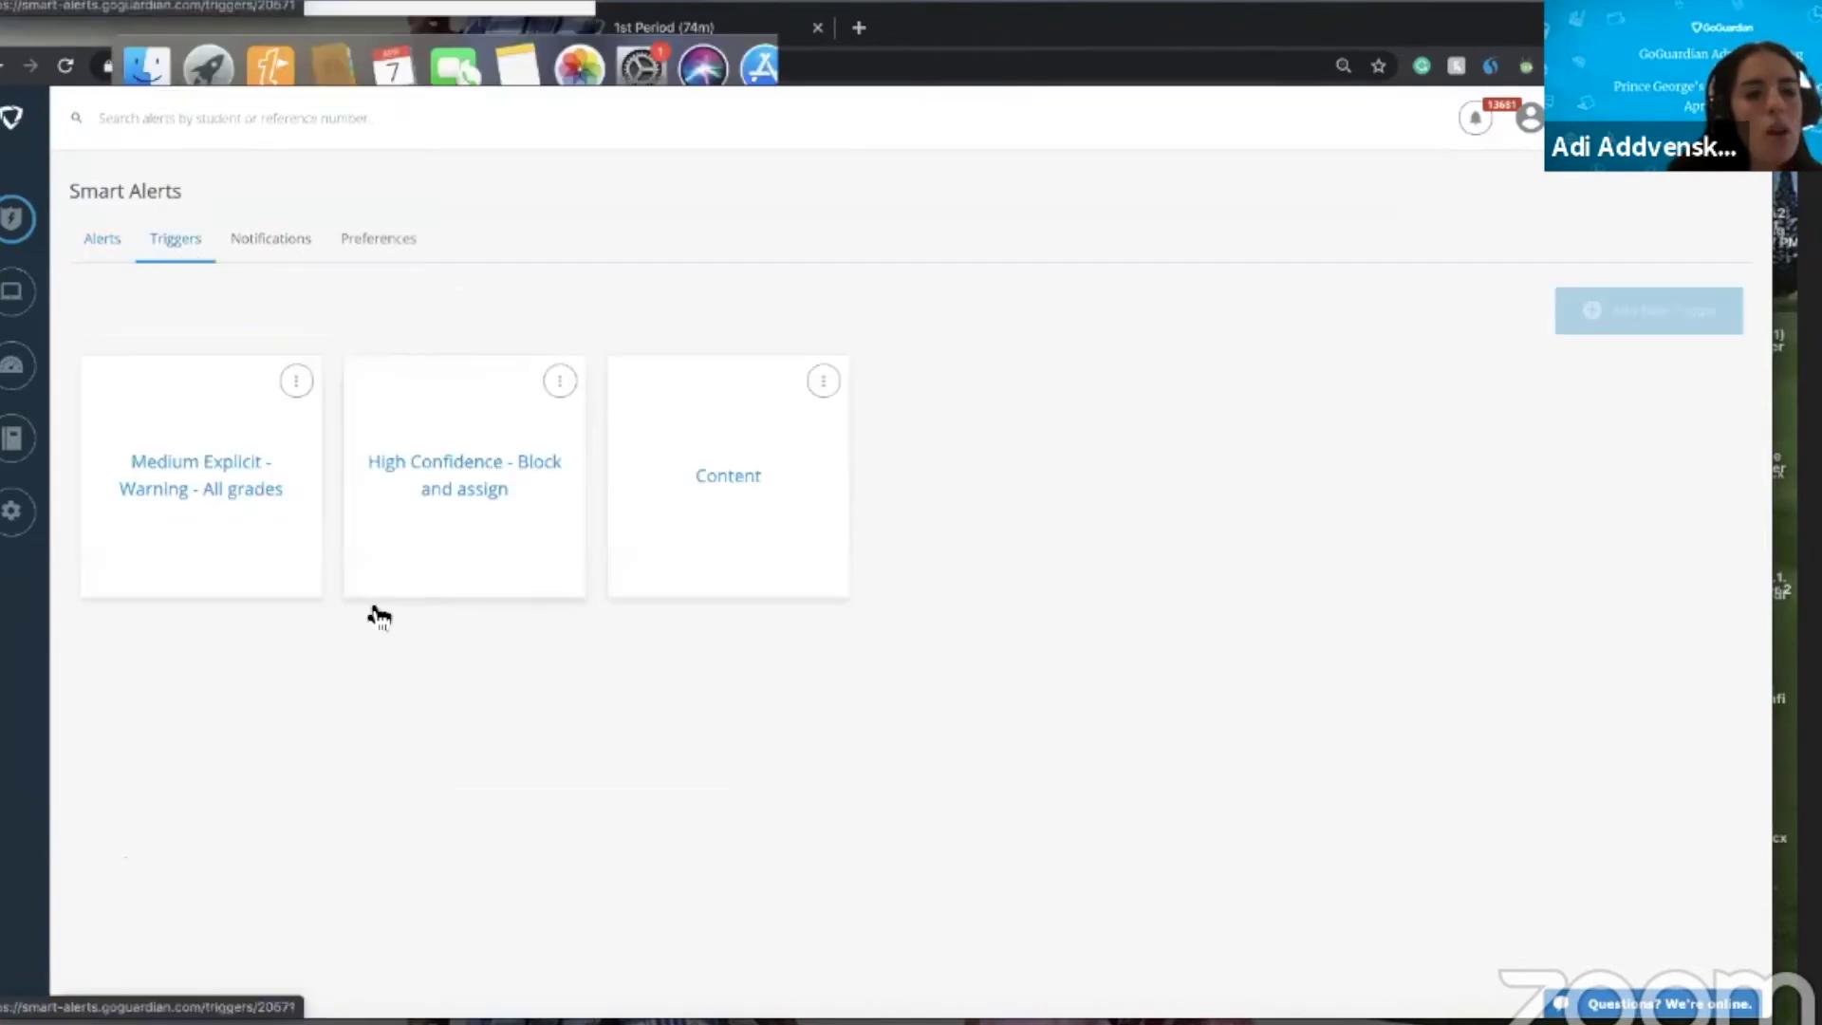
- Open the "Medium Explicit - Warning - All grades" trigger and view its Message student action, closing and reopening it without edits
{"action": "left_click", "coordinate": [237, 414]}
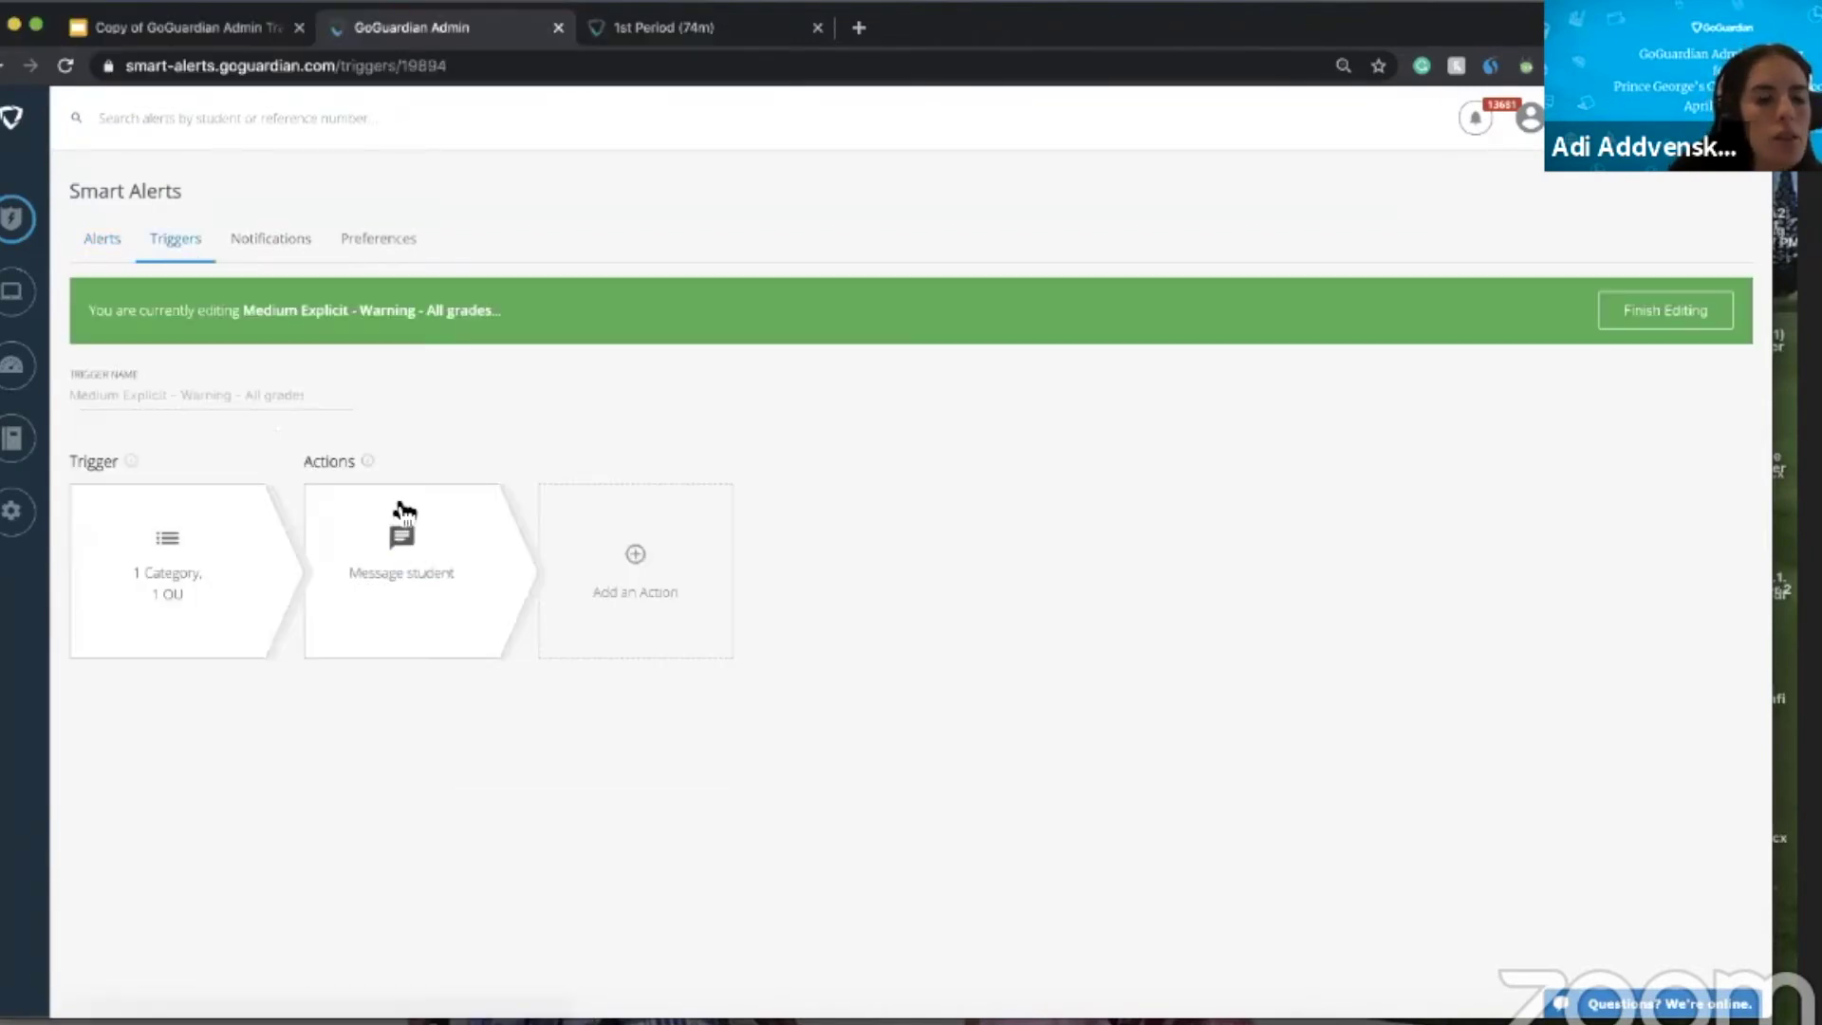
{"action": "left_click", "coordinate": [438, 596]}
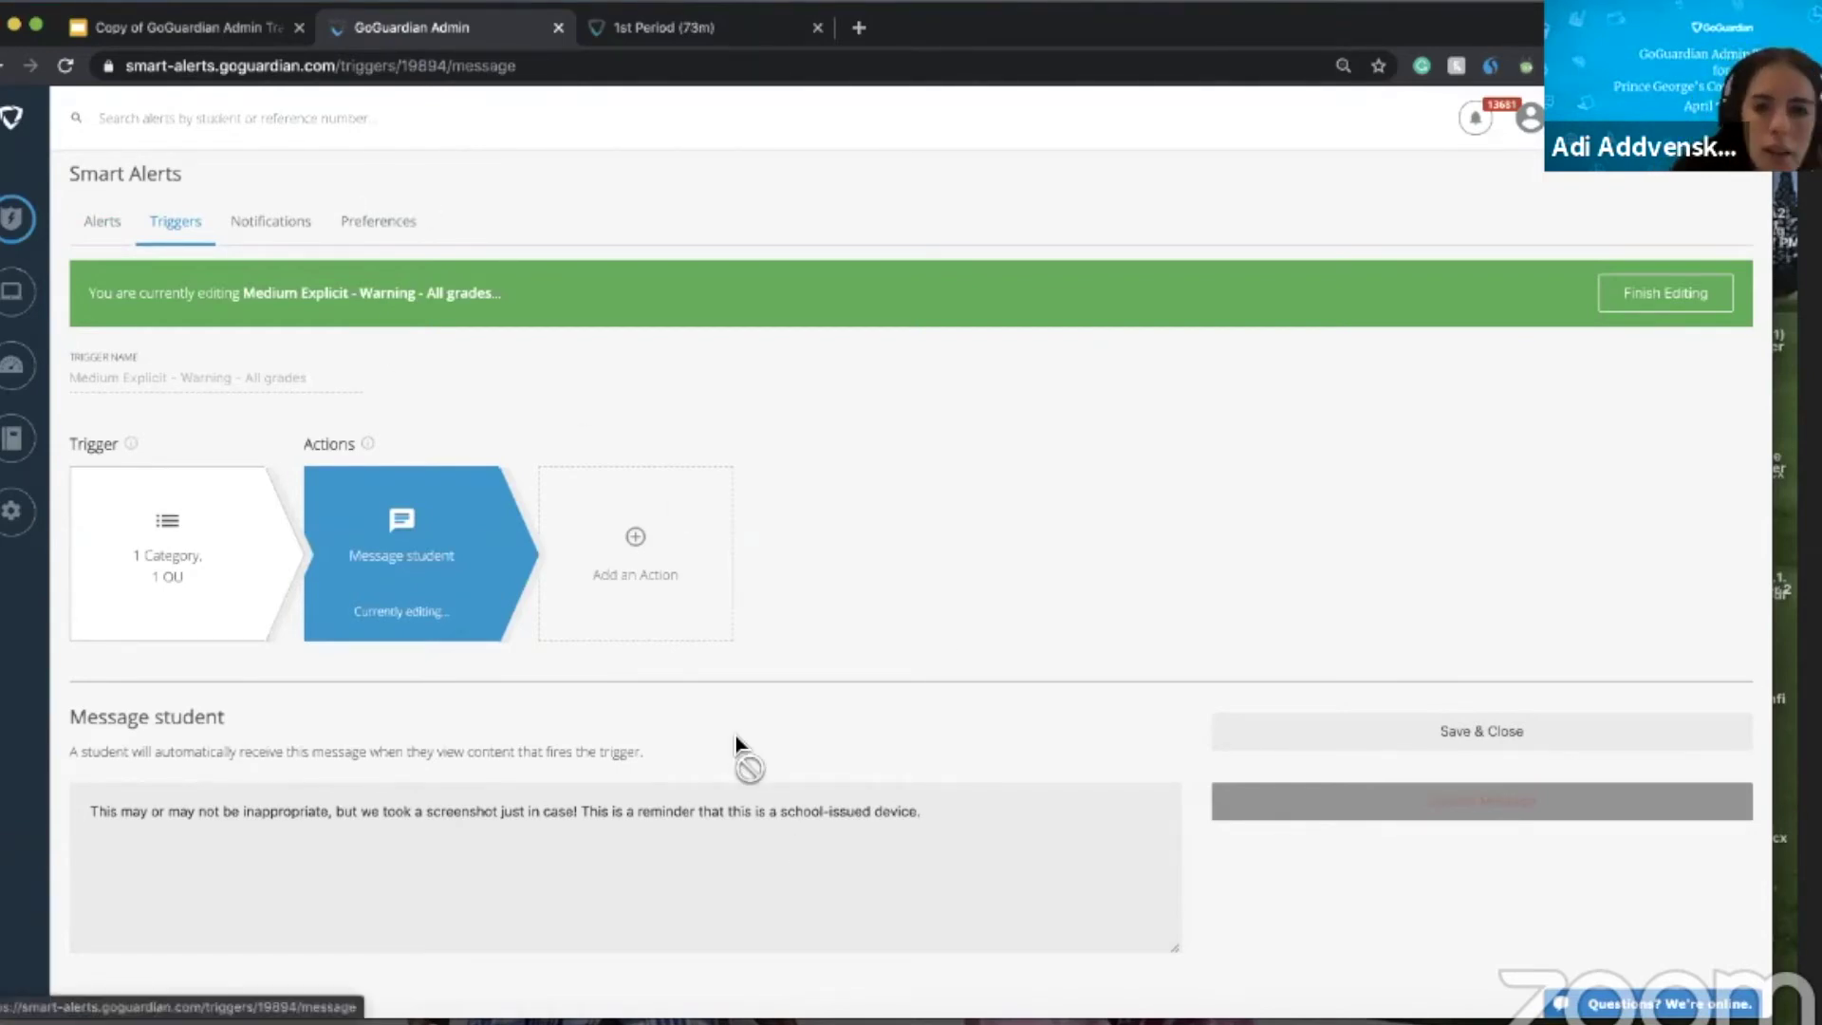
{"action": "left_click", "coordinate": [1543, 732]}
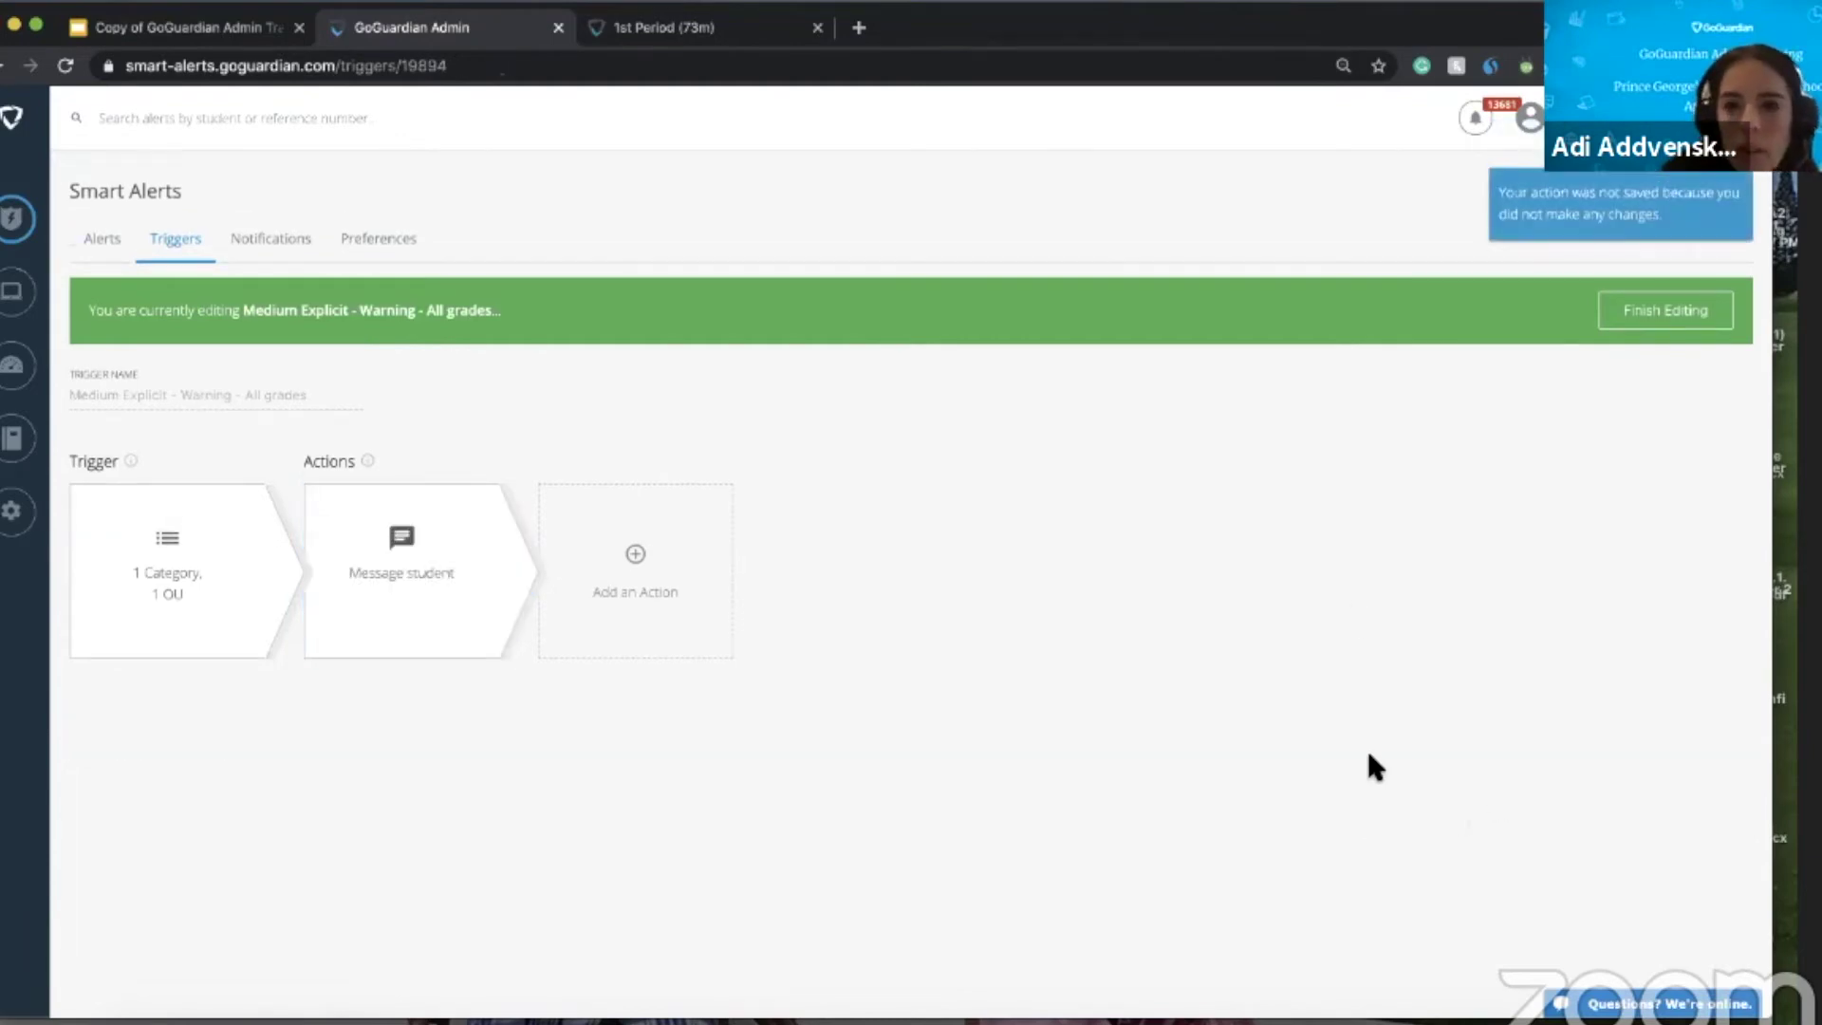
{"action": "left_click", "coordinate": [408, 578]}
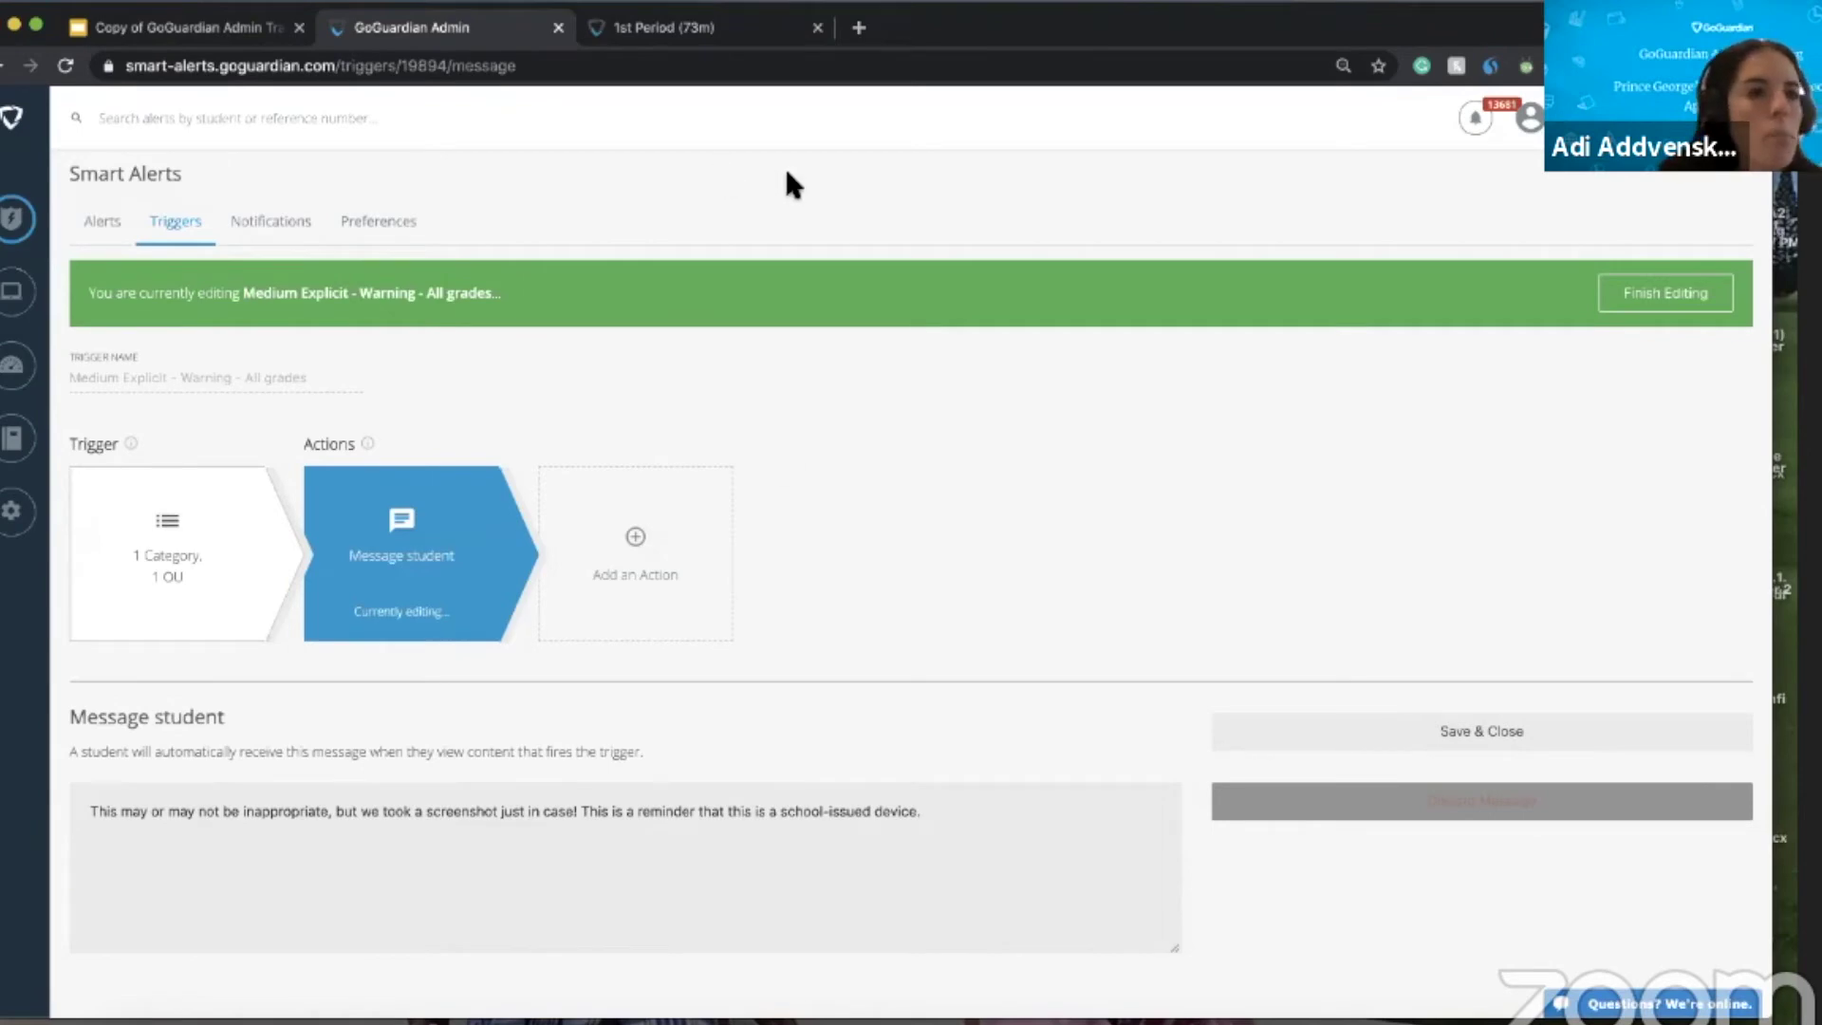
- Go back to the reporting Dashboard and look over the Smart Alerts, Flagged Students and Activity Timeline widgets
{"action": "mouse_move", "coordinate": [17, 221]}
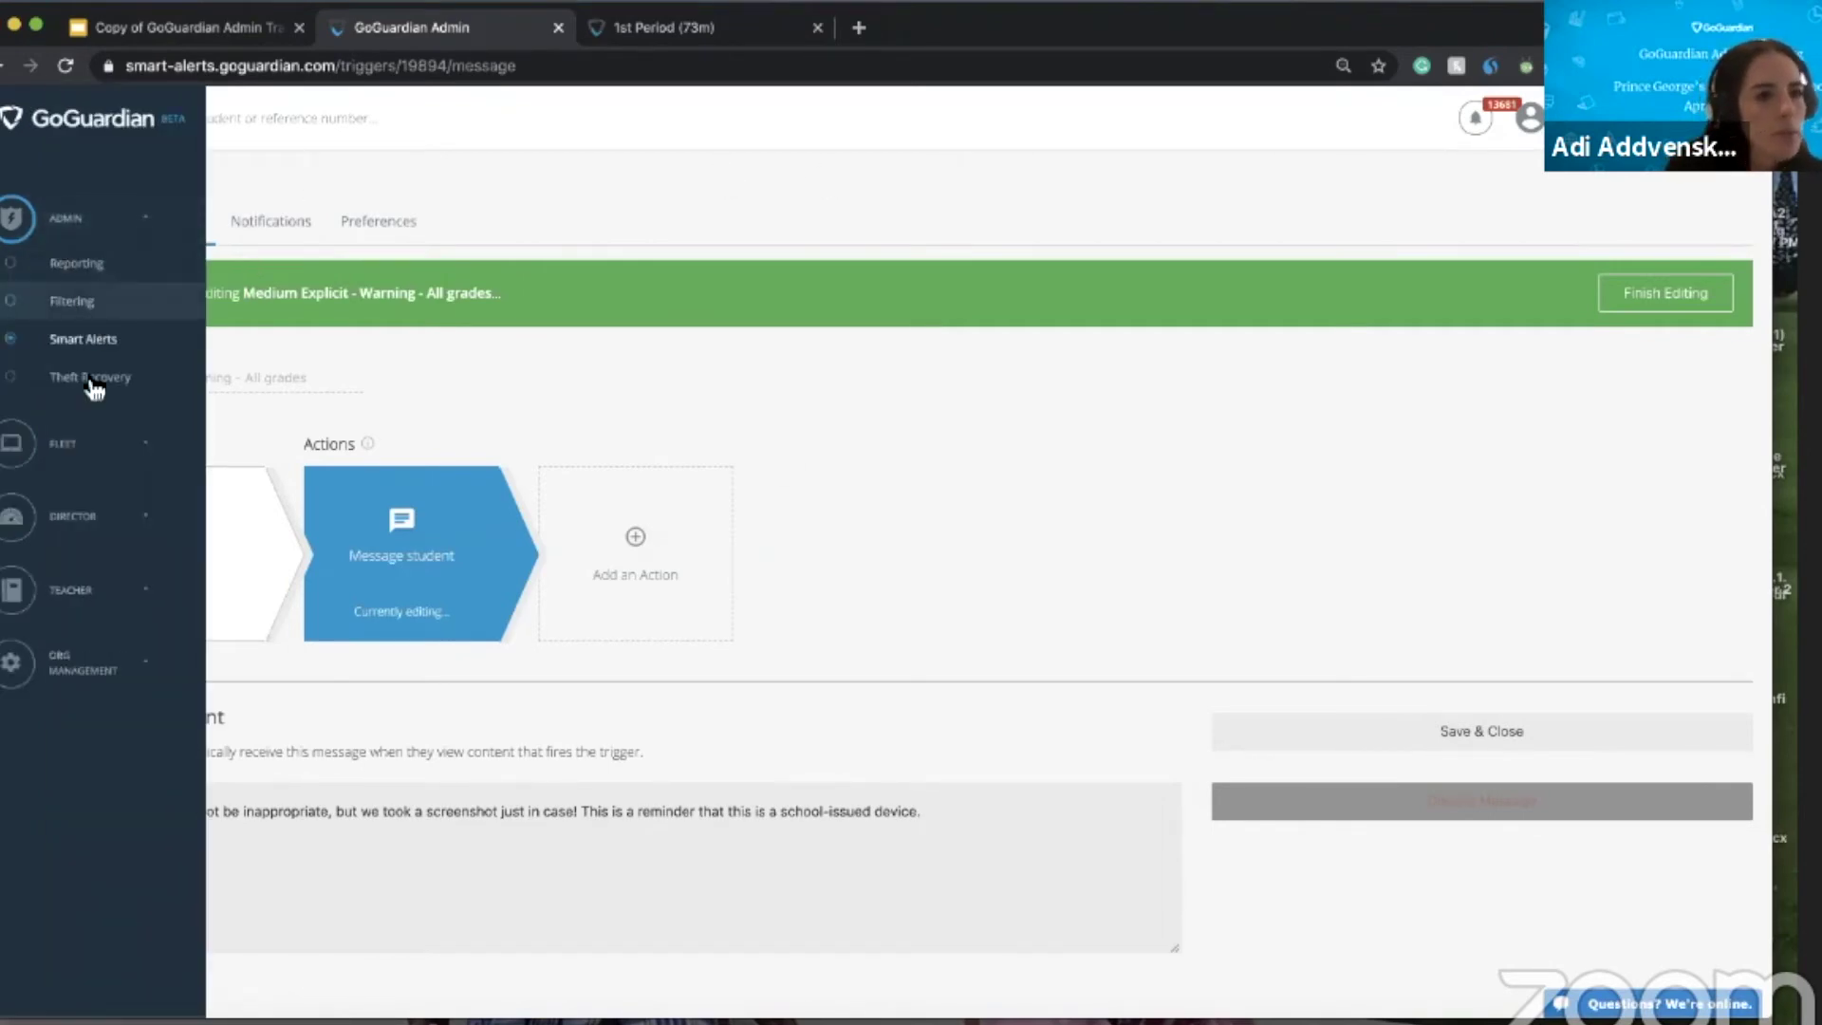
{"action": "left_click", "coordinate": [88, 265]}
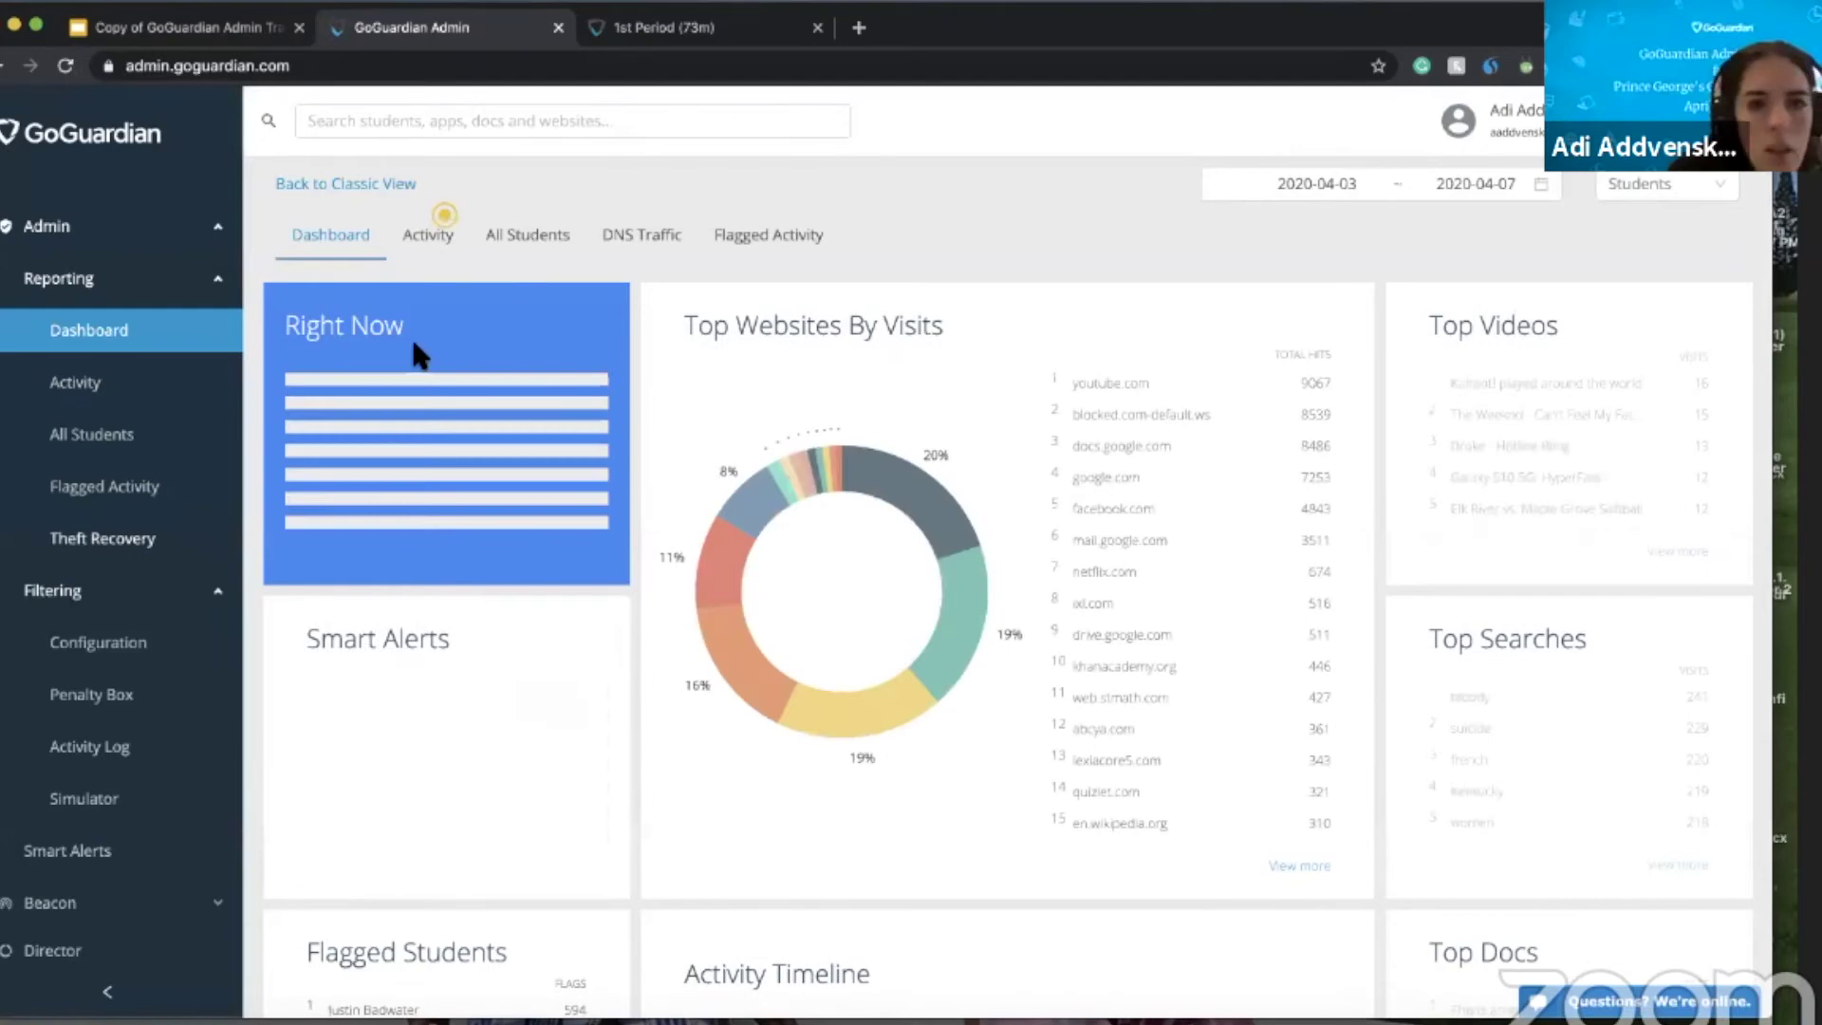
{"action": "scroll", "coordinate": [1032, 418], "scroll_direction": "down", "scroll_amount": 4}
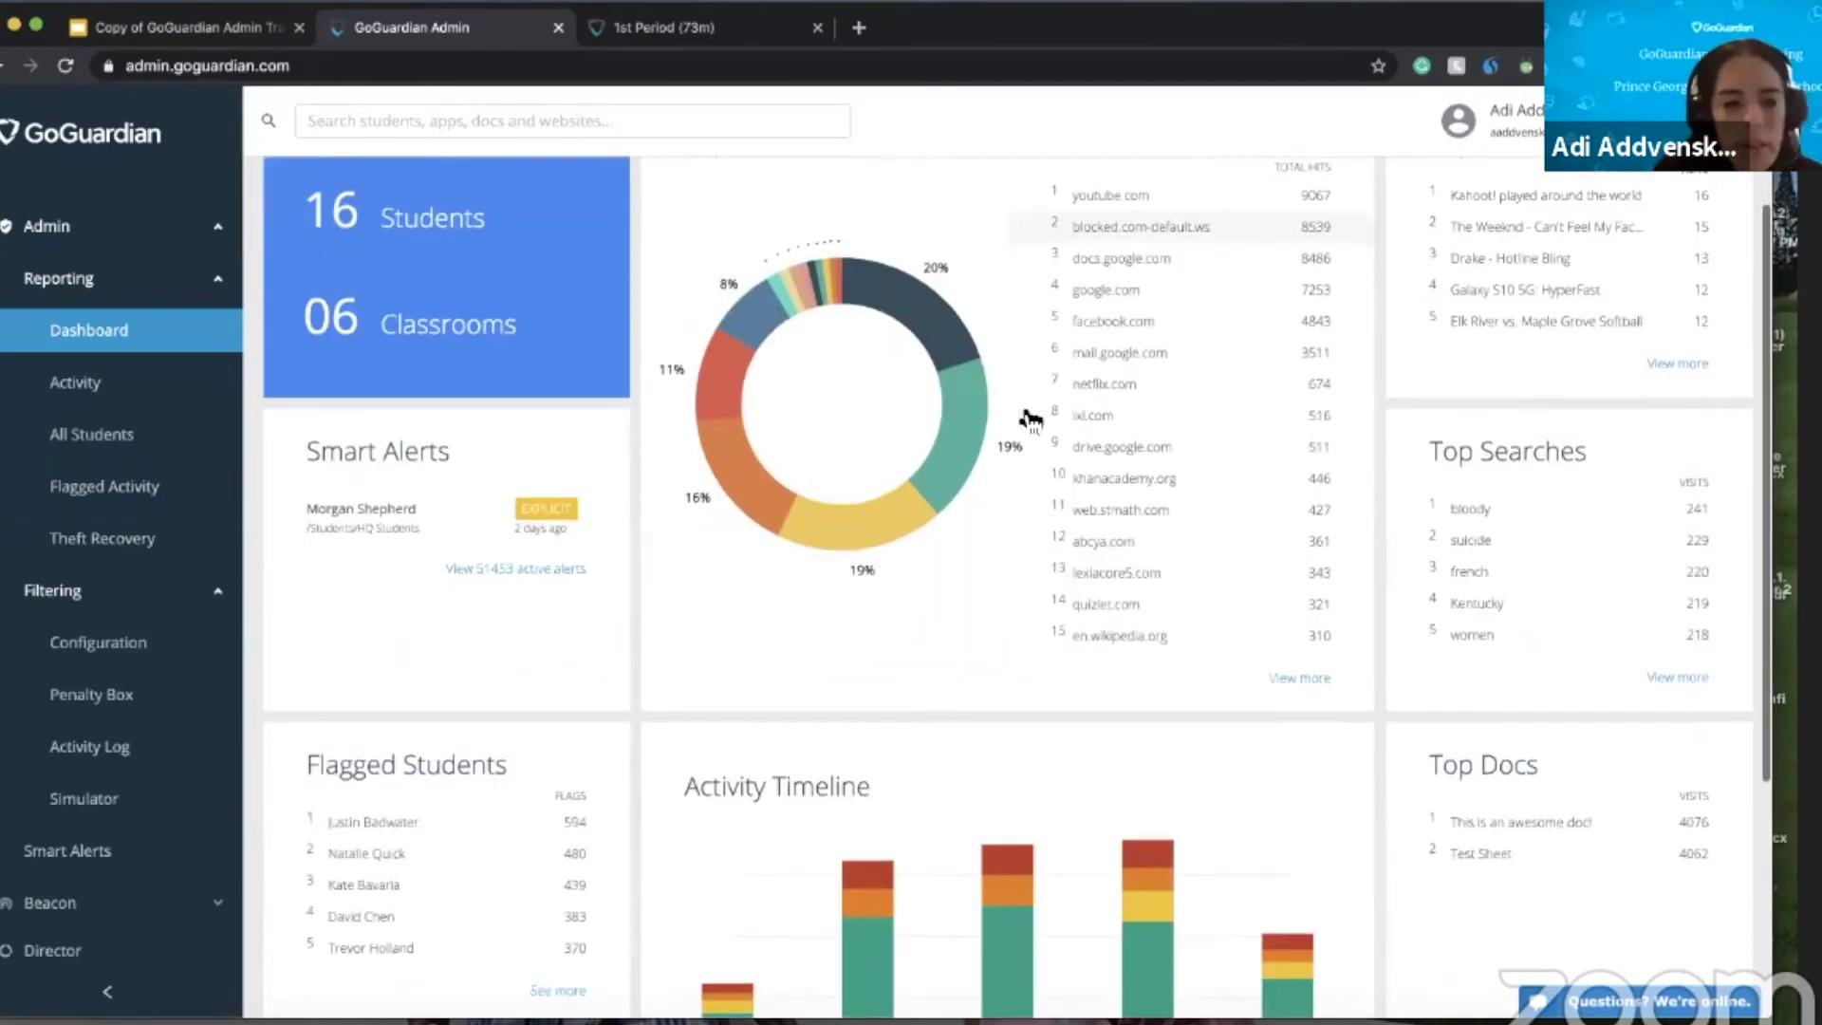
{"action": "scroll", "coordinate": [1021, 418], "scroll_direction": "down", "scroll_amount": 2}
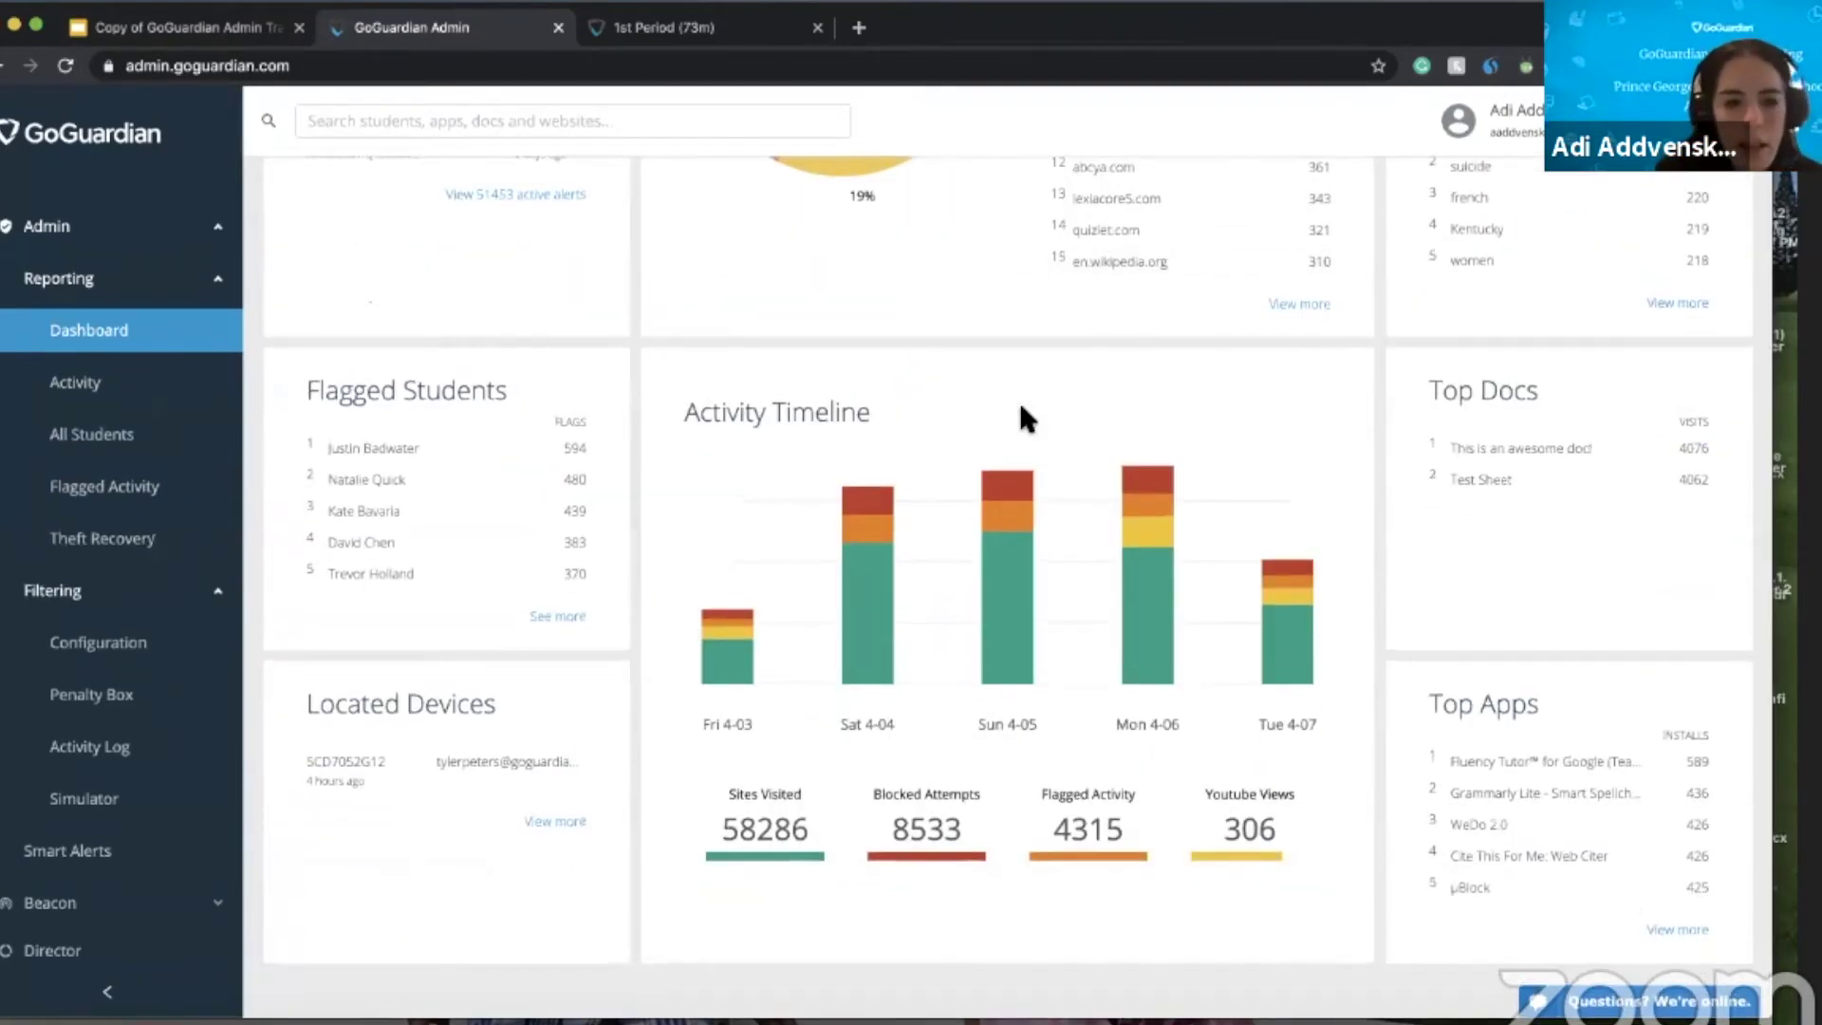
{"action": "scroll", "coordinate": [1021, 418], "scroll_direction": "up", "scroll_amount": 1}
{"action": "scroll", "coordinate": [1023, 418], "scroll_direction": "up", "scroll_amount": 2}
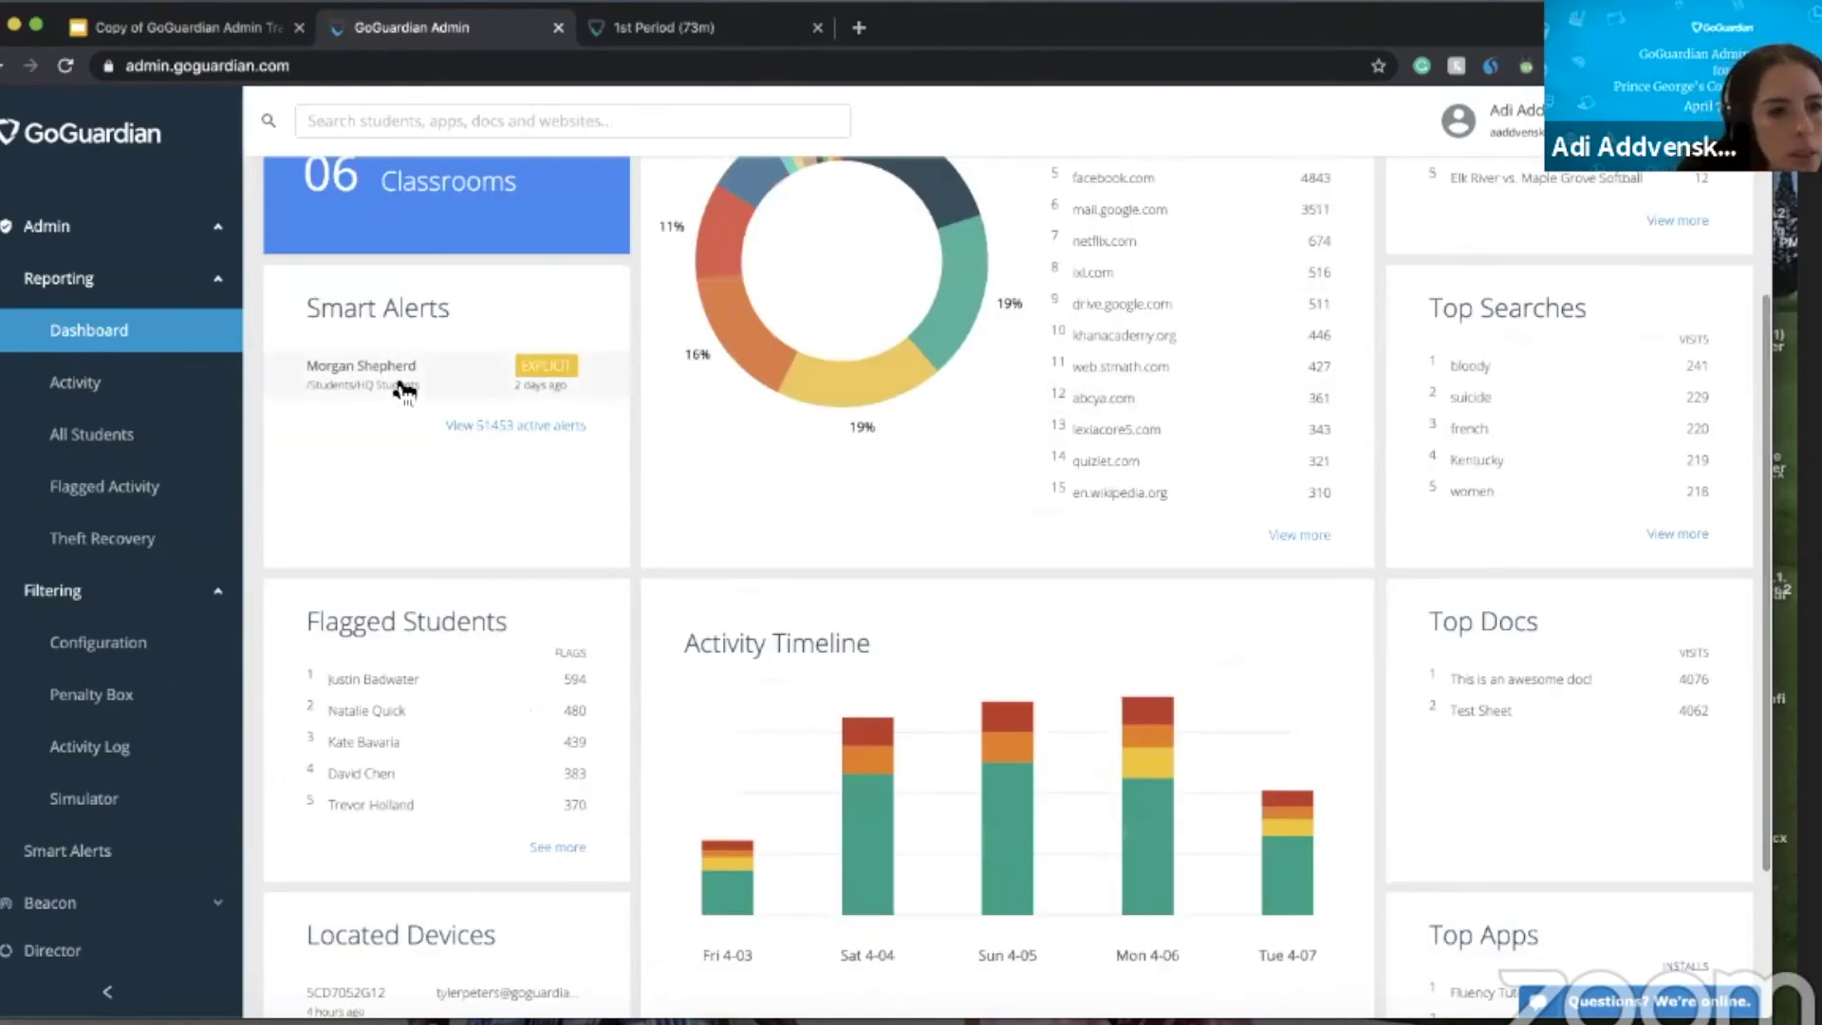
- Open the filtering Penalty Box page and look through its list of allowed websites
{"action": "left_click", "coordinate": [118, 719]}
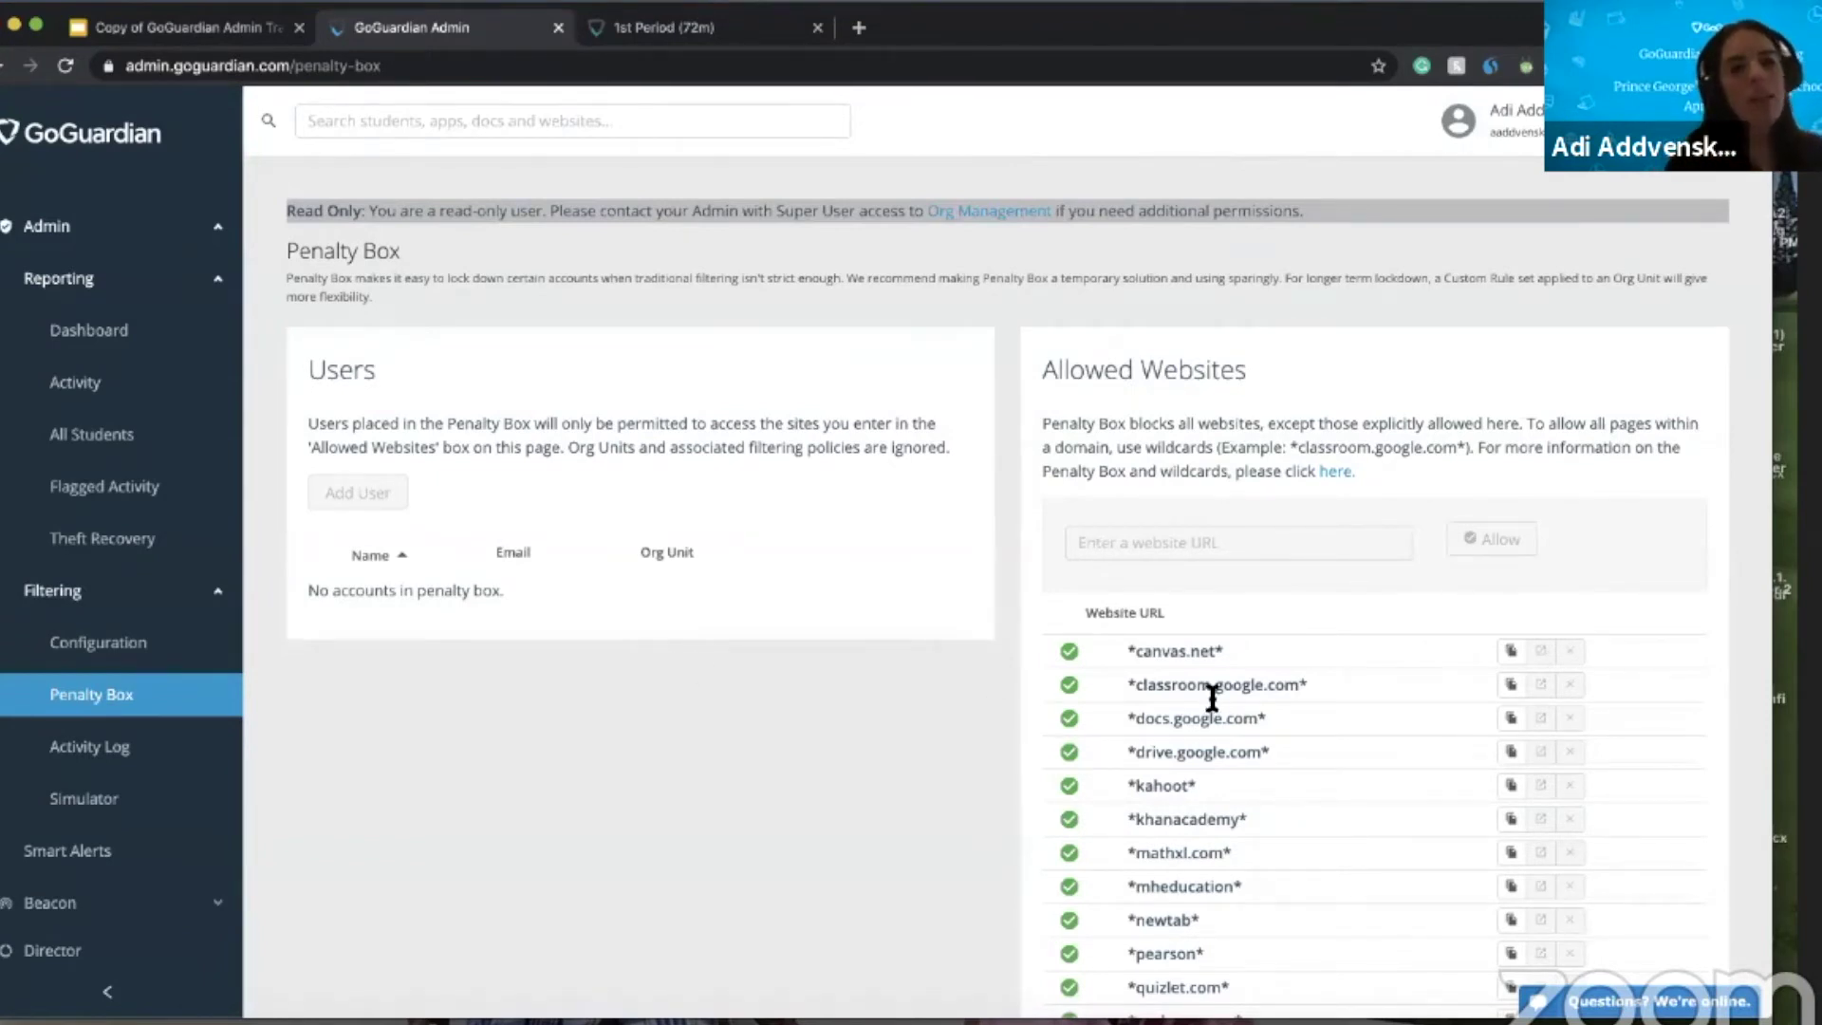
{"action": "scroll", "coordinate": [1152, 822], "scroll_direction": "down", "scroll_amount": 1}
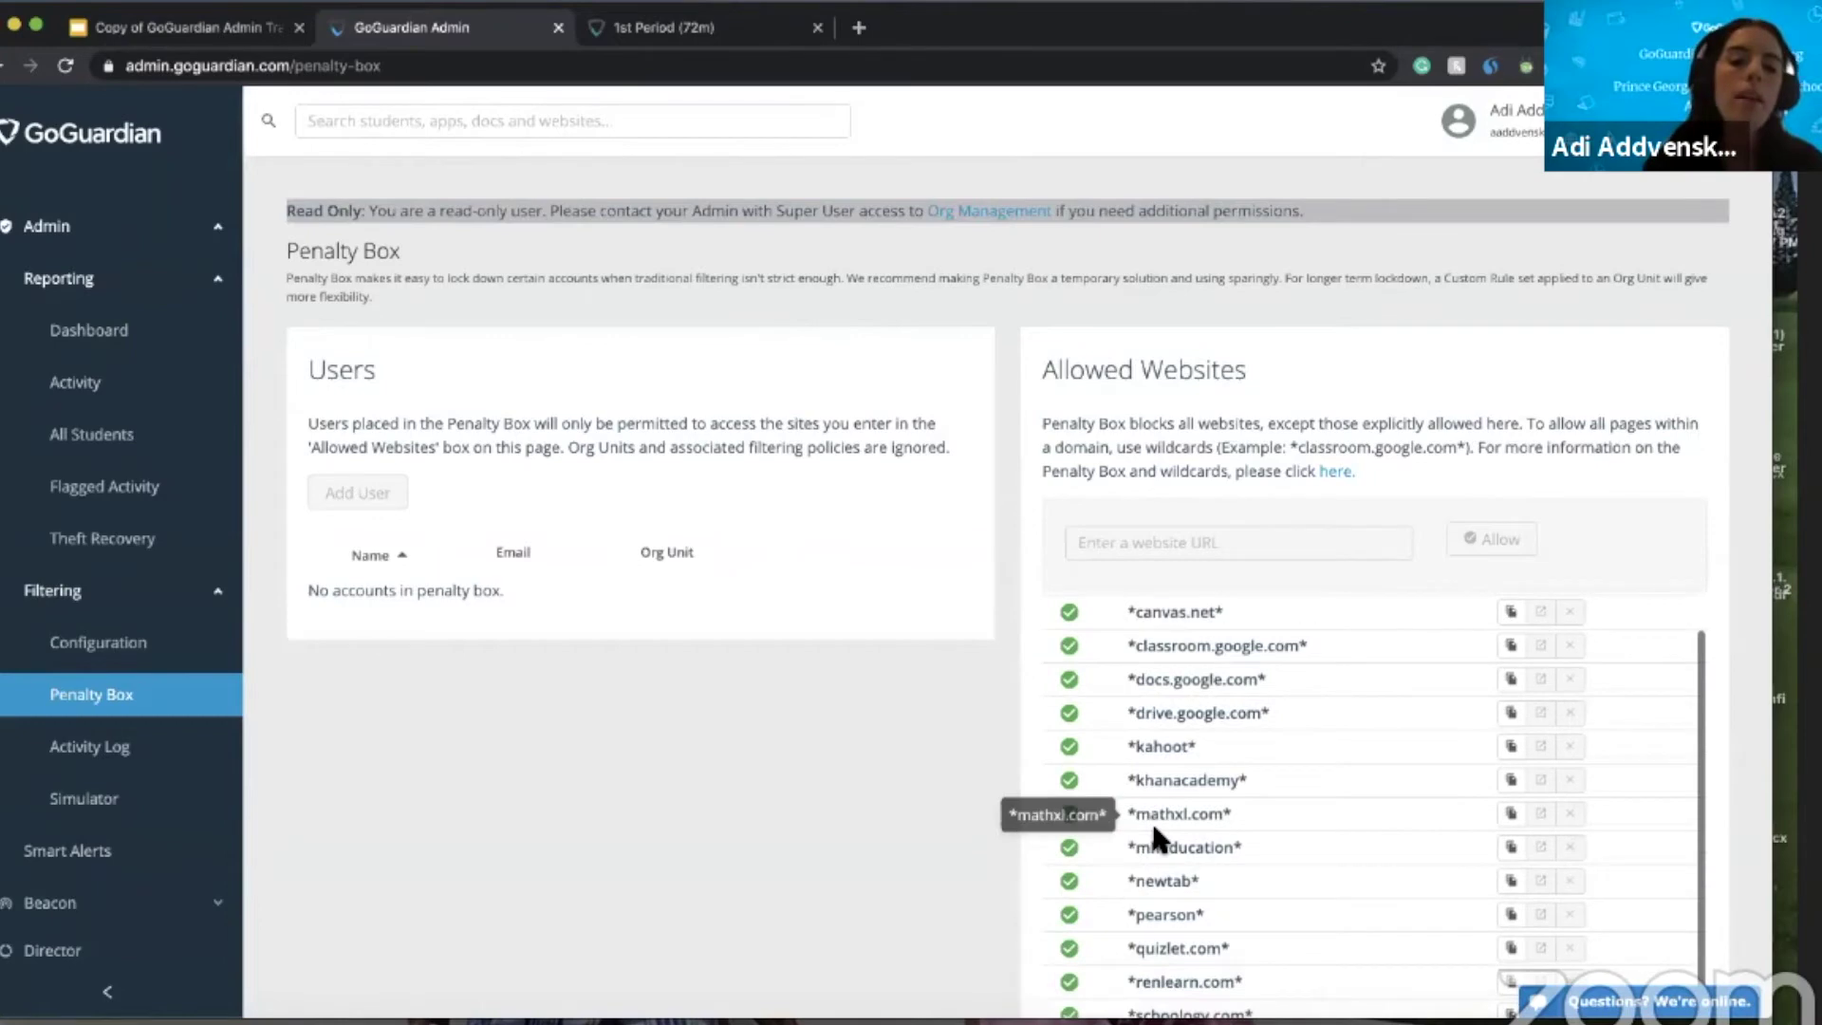
{"action": "scroll", "coordinate": [1397, 732], "scroll_direction": "down", "scroll_amount": 1}
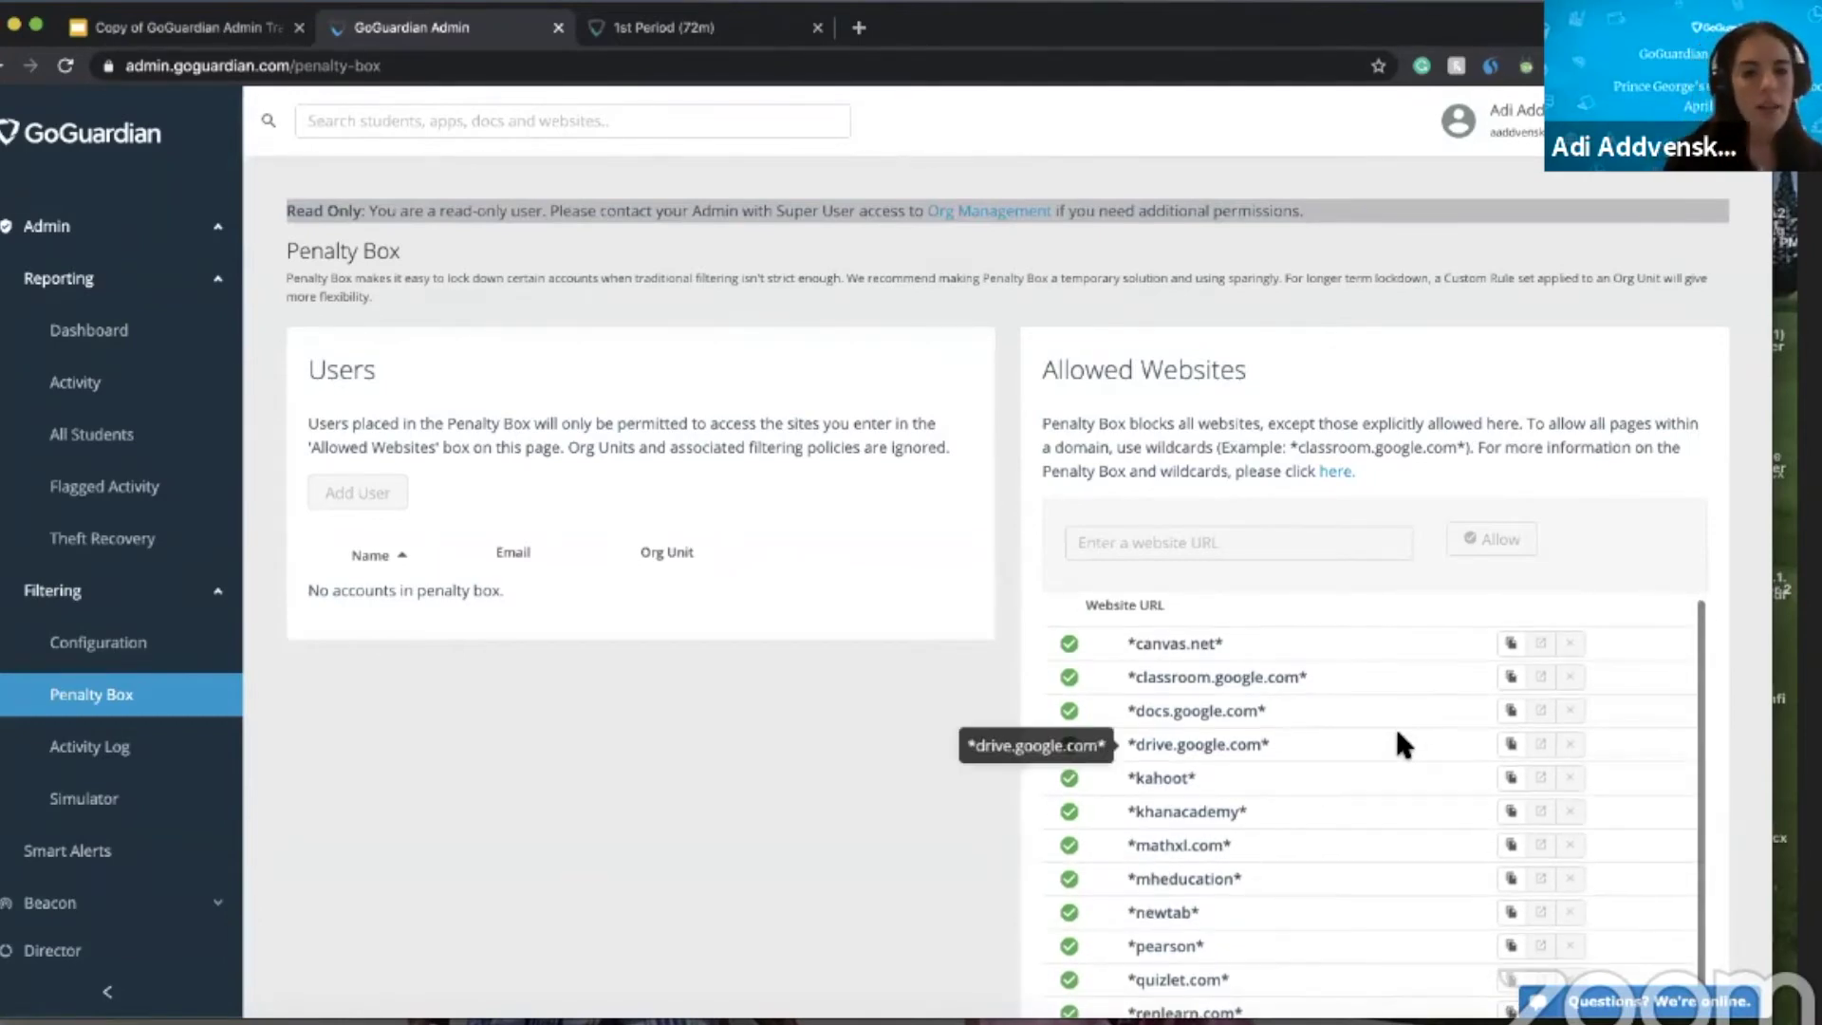
- Return from the Penalty Box to the reporting Dashboard and look over its website, search and Activity Timeline widgets
{"action": "scroll", "coordinate": [1397, 732], "scroll_direction": "up", "scroll_amount": 1}
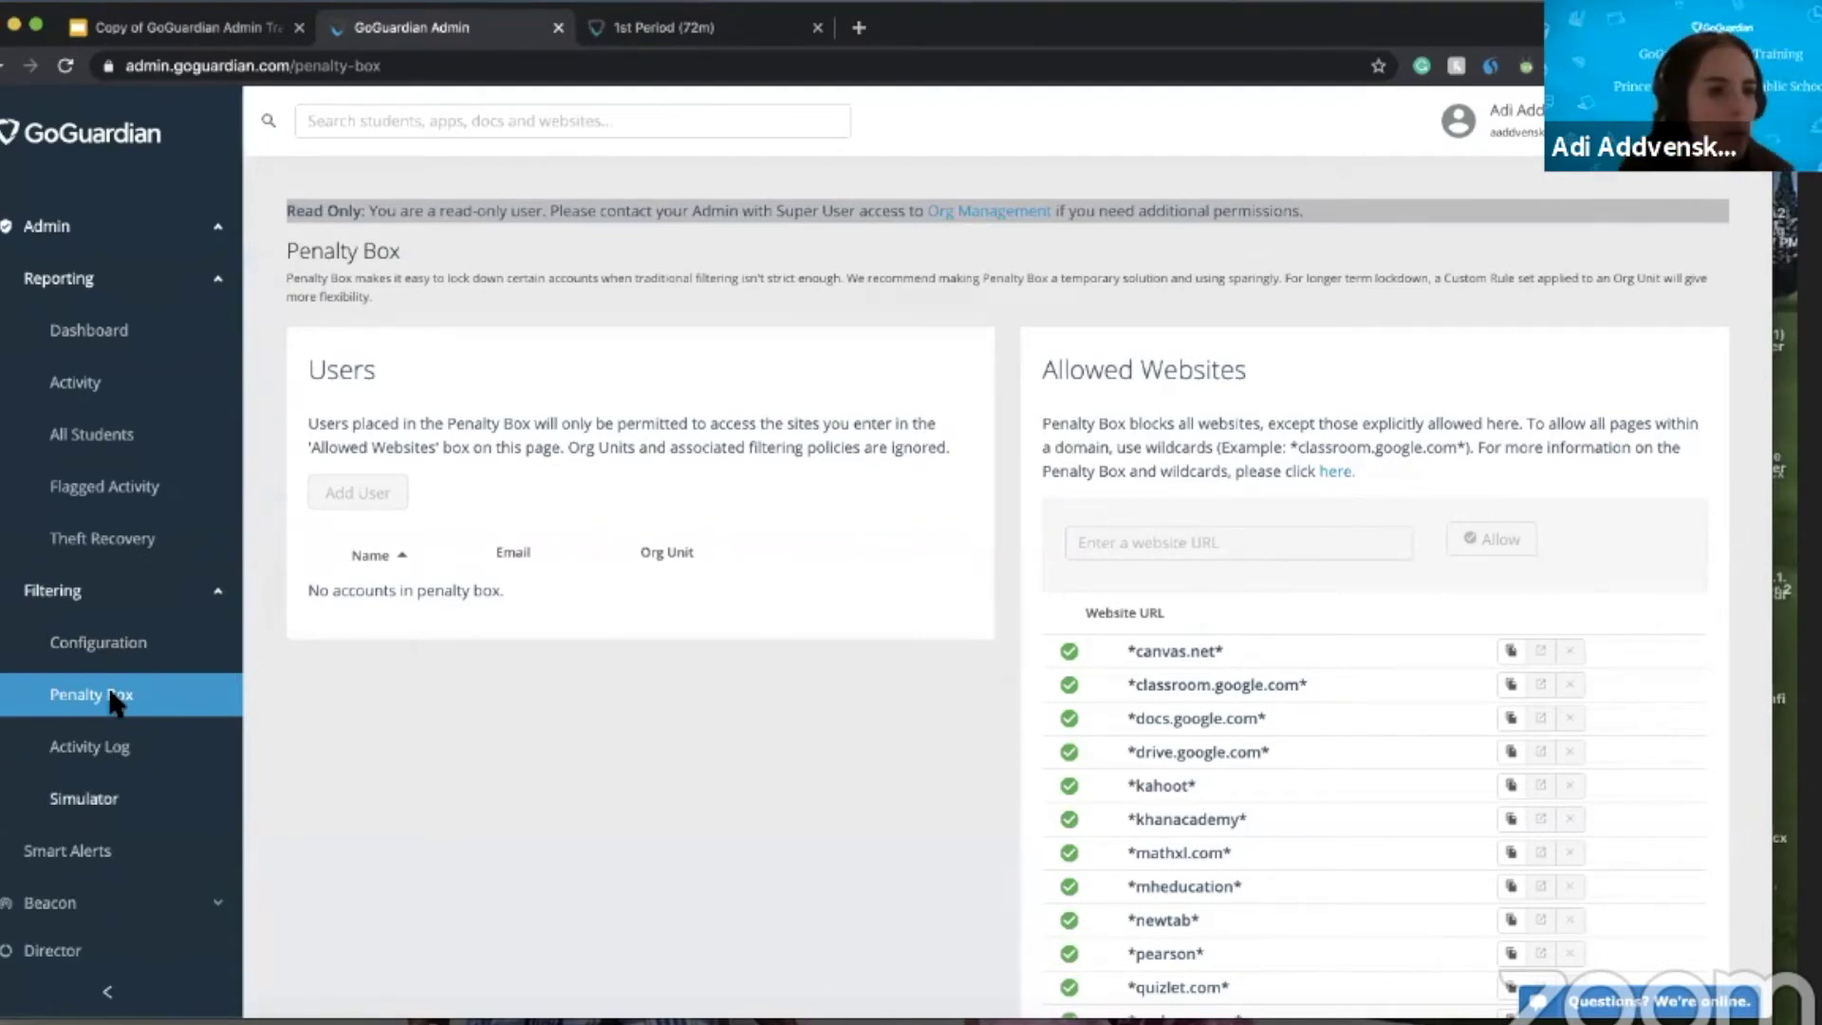
{"action": "left_click", "coordinate": [88, 332]}
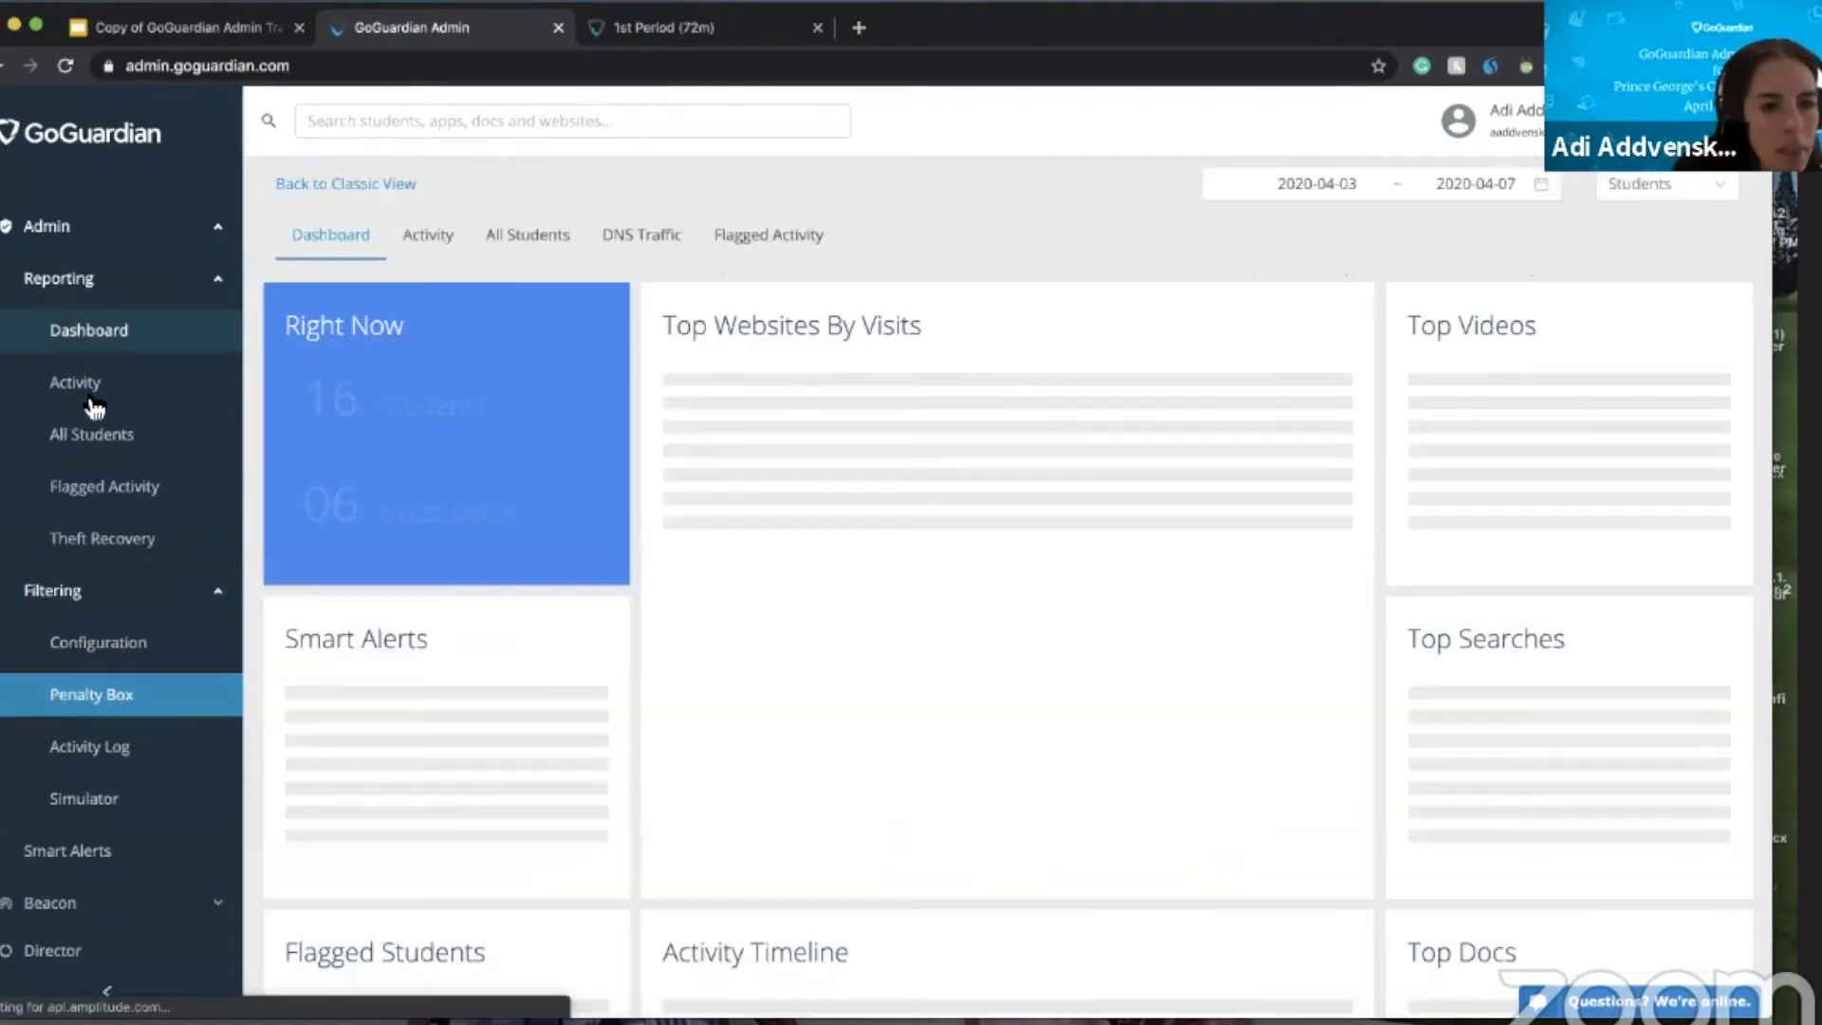
{"action": "scroll", "coordinate": [981, 548], "scroll_direction": "down", "scroll_amount": 4}
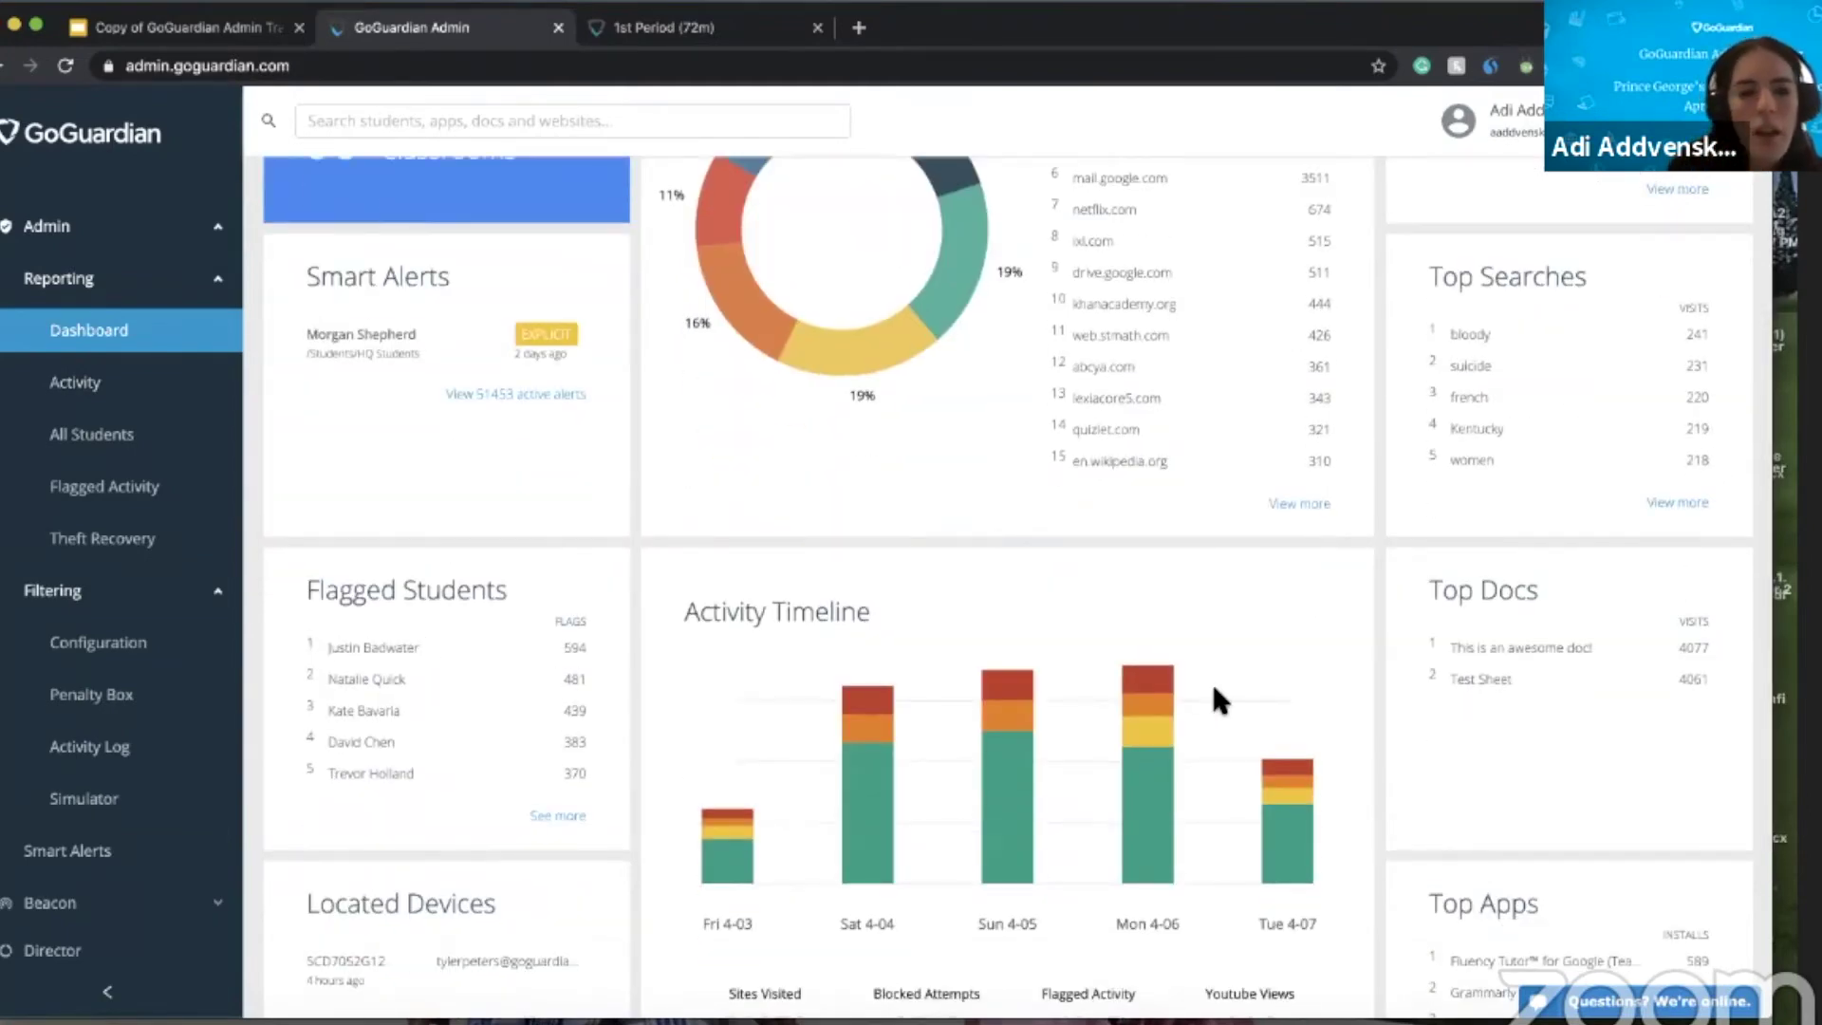
{"action": "scroll", "coordinate": [1215, 687], "scroll_direction": "down", "scroll_amount": 2}
{"action": "scroll", "coordinate": [1215, 688], "scroll_direction": "up", "scroll_amount": 6}
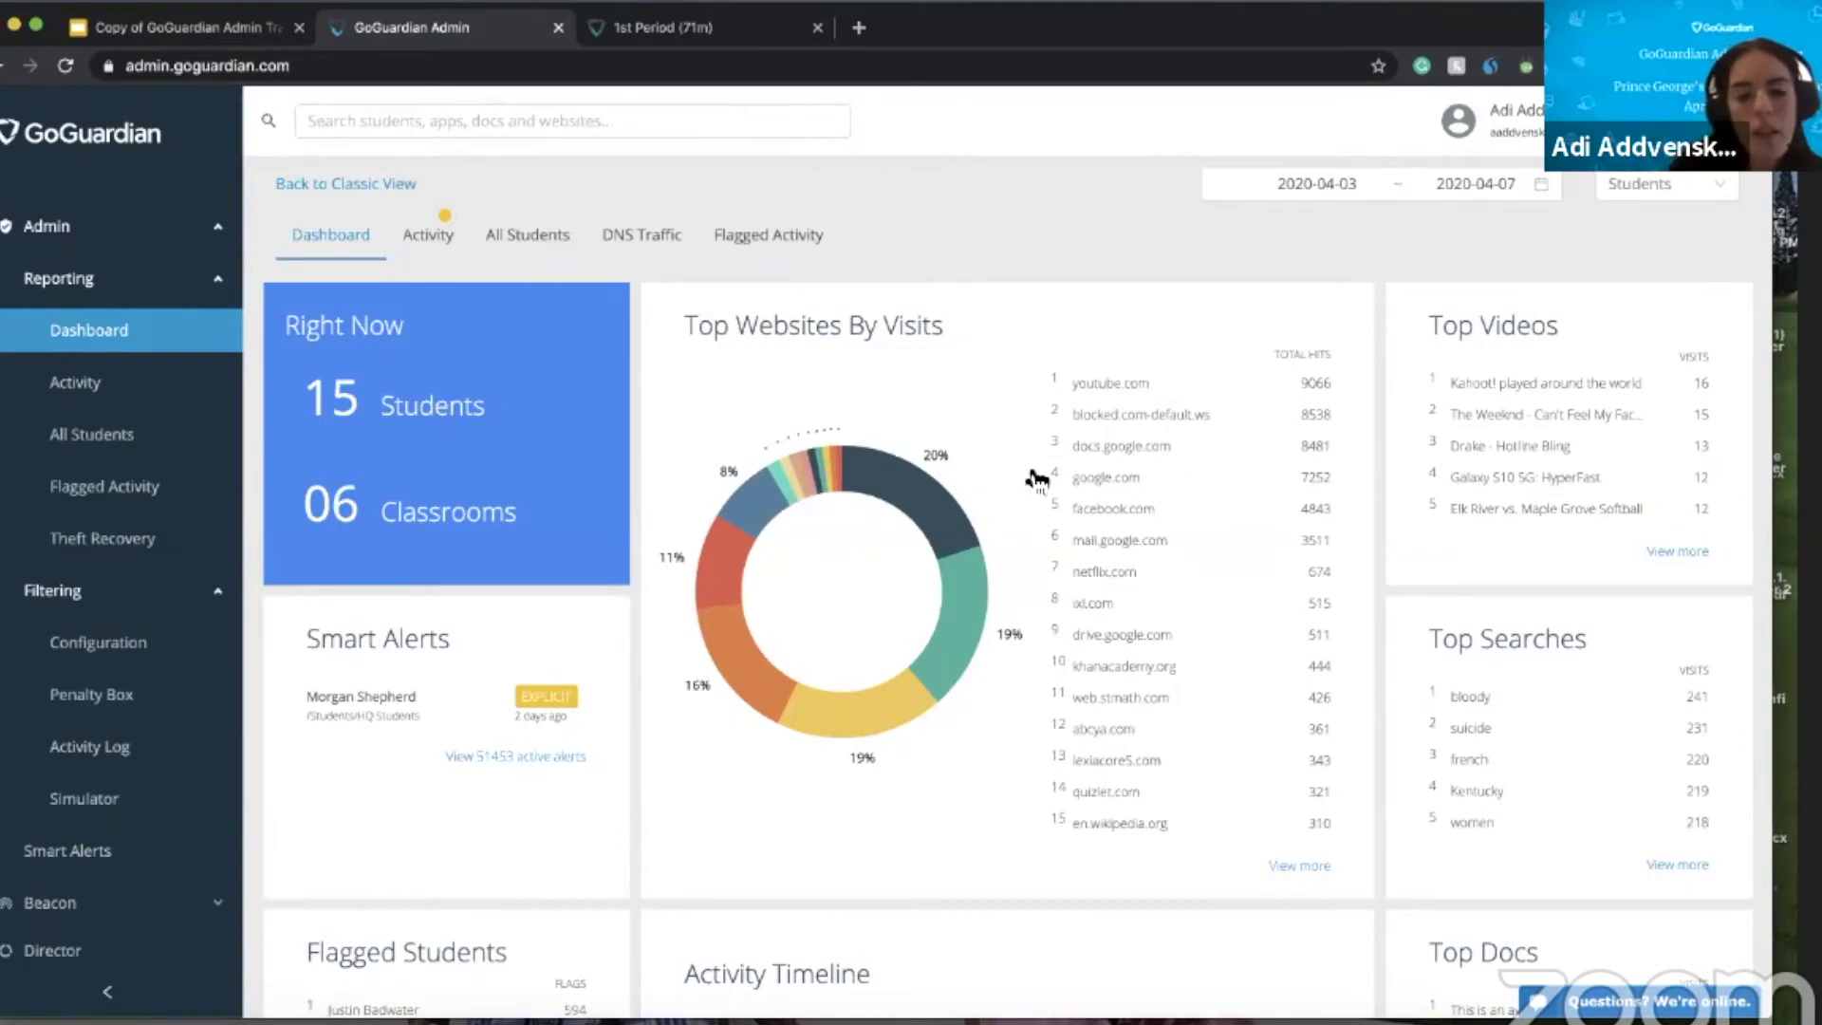
{"action": "scroll", "coordinate": [920, 740], "scroll_direction": "down", "scroll_amount": 3}
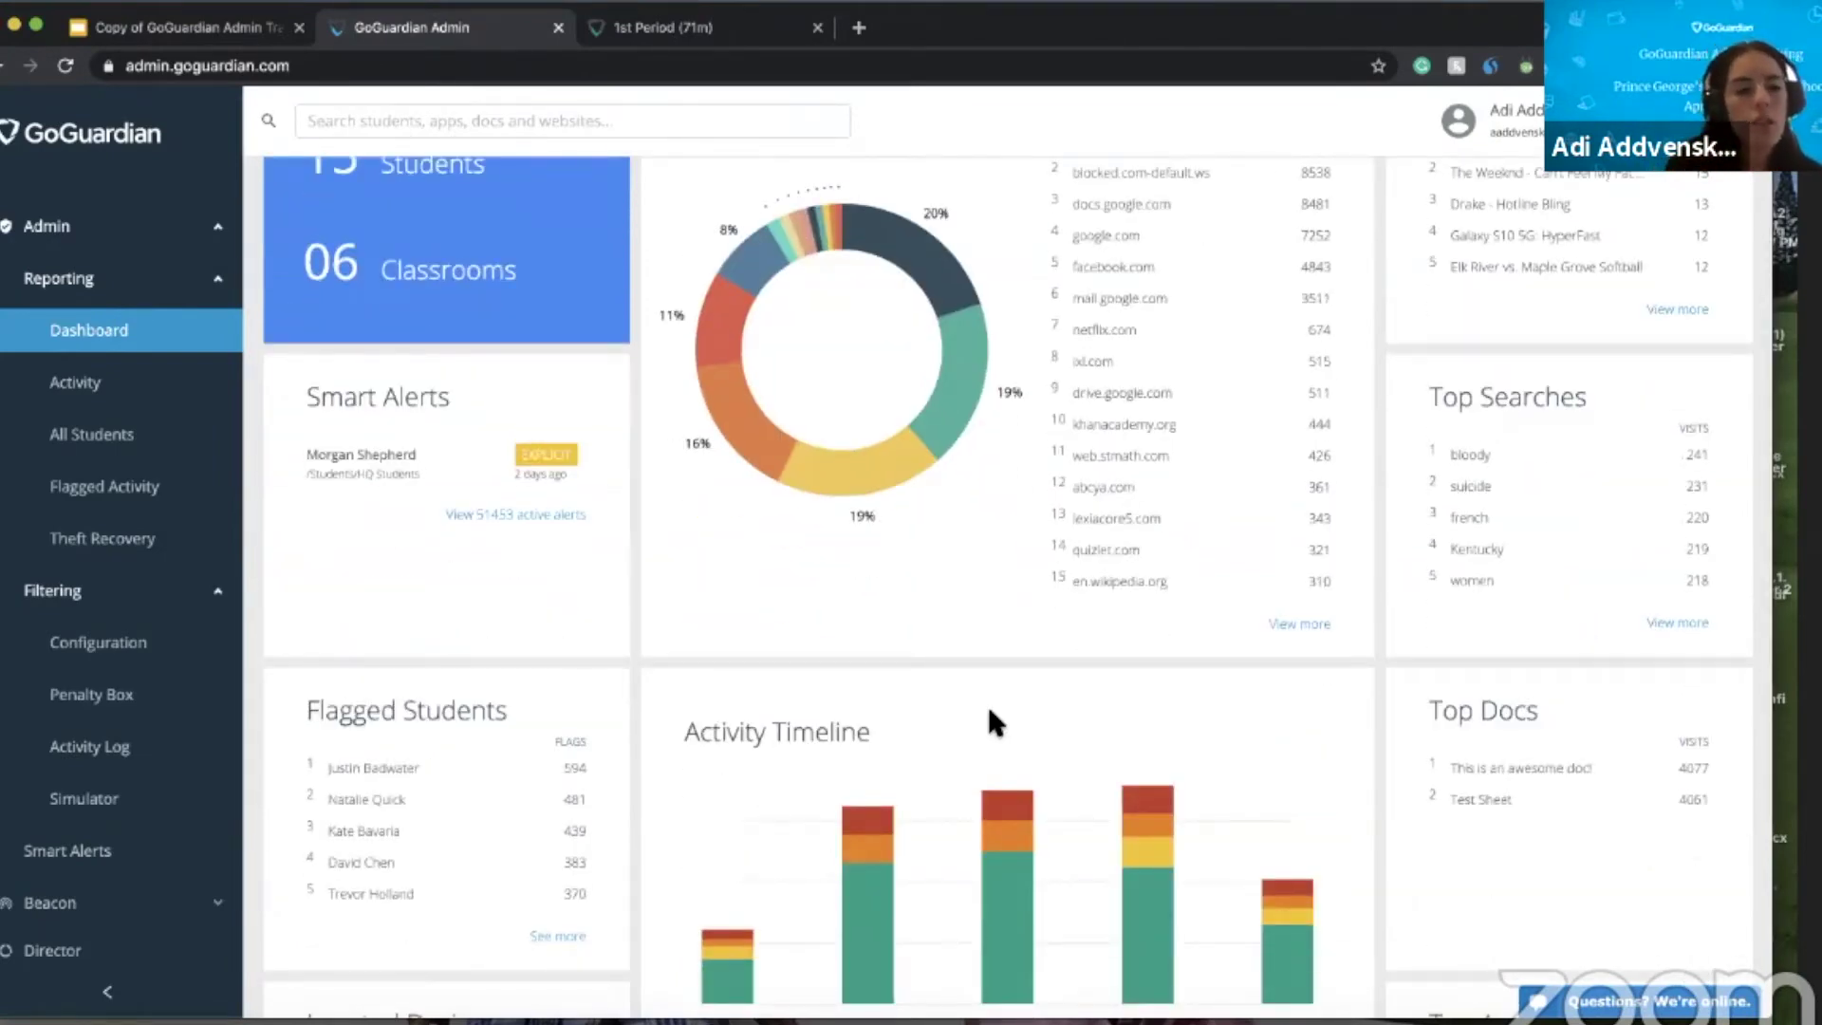
{"action": "scroll", "coordinate": [1102, 835], "scroll_direction": "down", "scroll_amount": 4}
{"action": "scroll", "coordinate": [1103, 835], "scroll_direction": "up", "scroll_amount": 2}
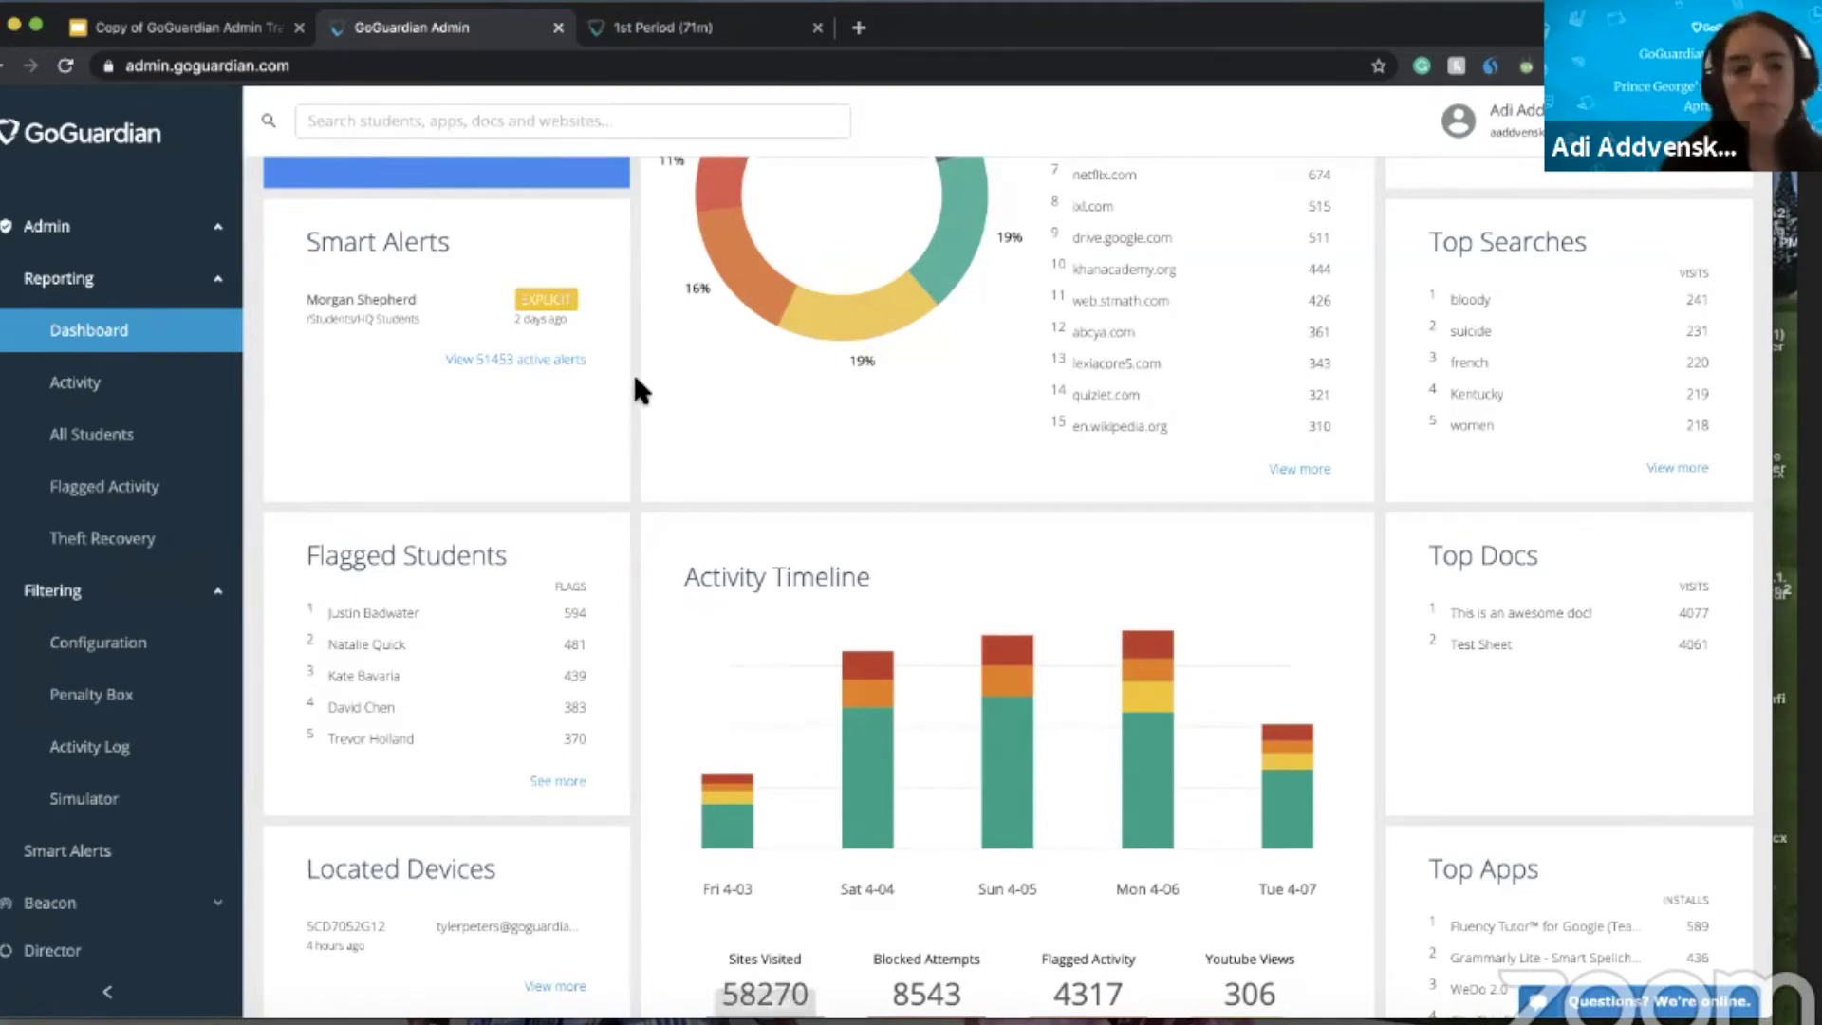
- Inspect the Dashboard's Activity Timeline, showing the sites visited for Sat 4-04 and Tue 4-07
{"action": "left_click", "coordinate": [195, 38]}
{"action": "left_click", "coordinate": [422, 38]}
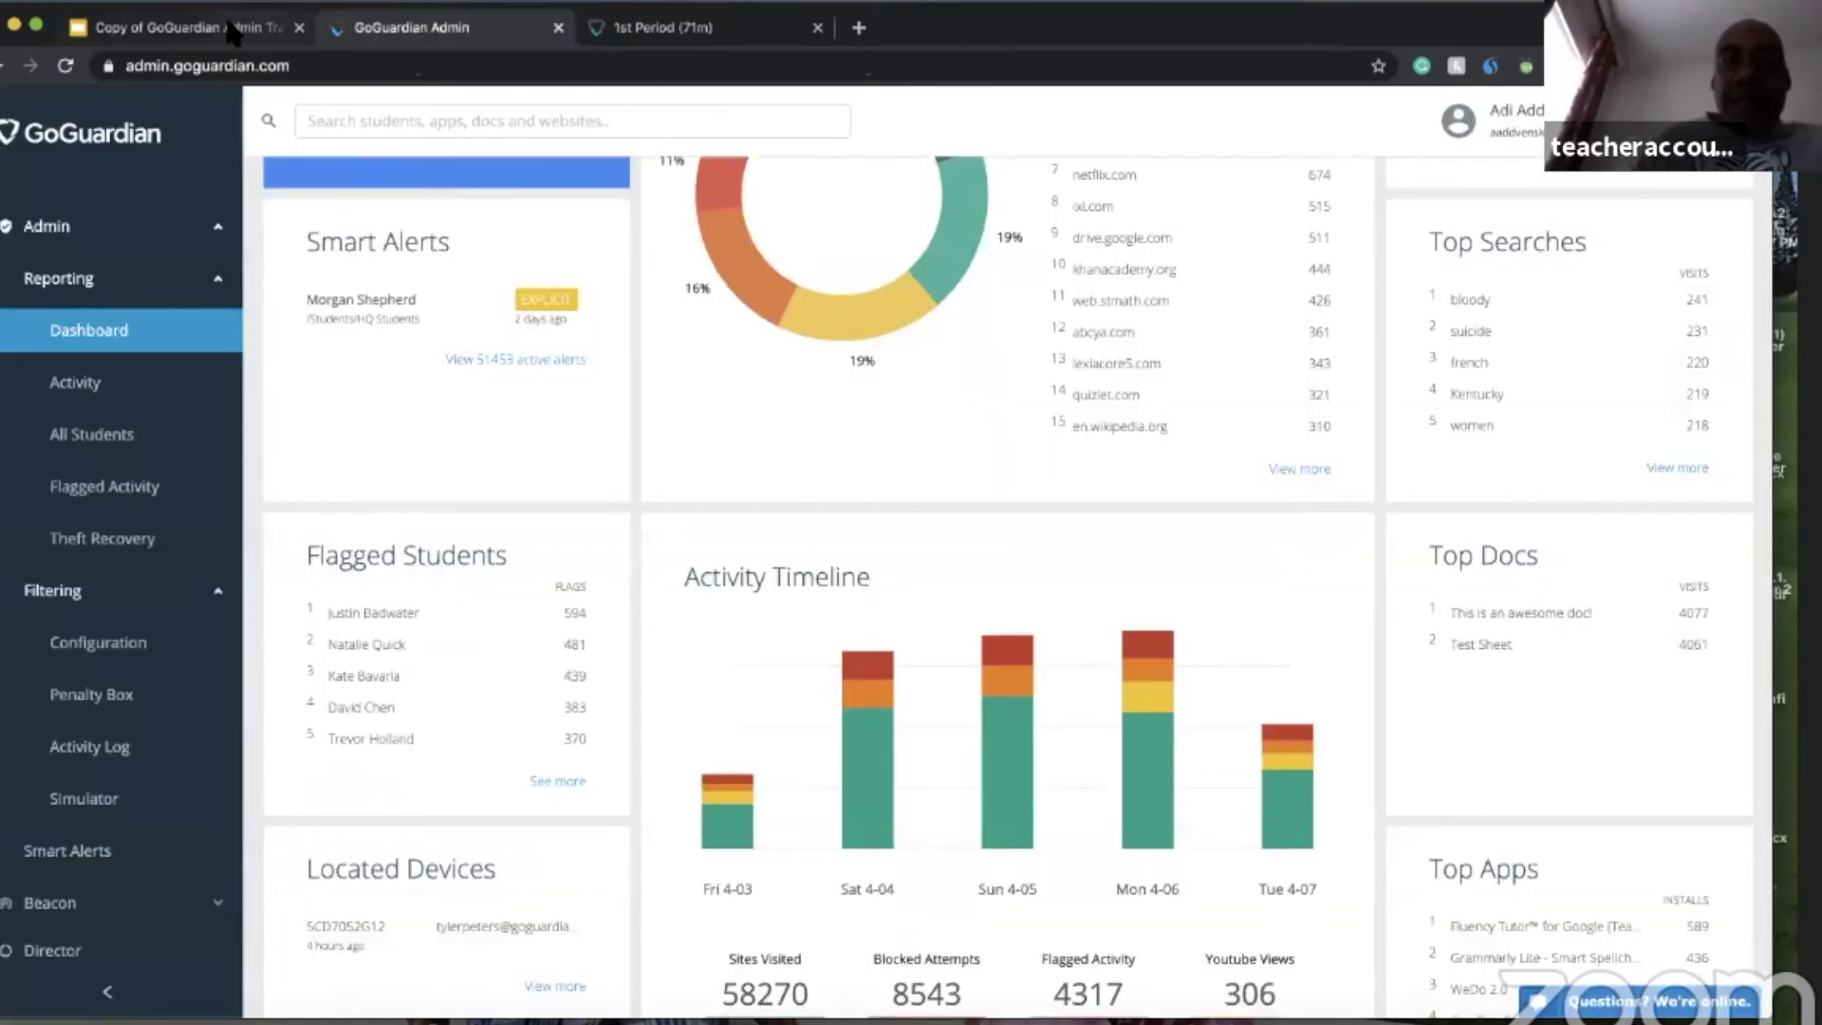
{"action": "mouse_move", "coordinate": [864, 745]}
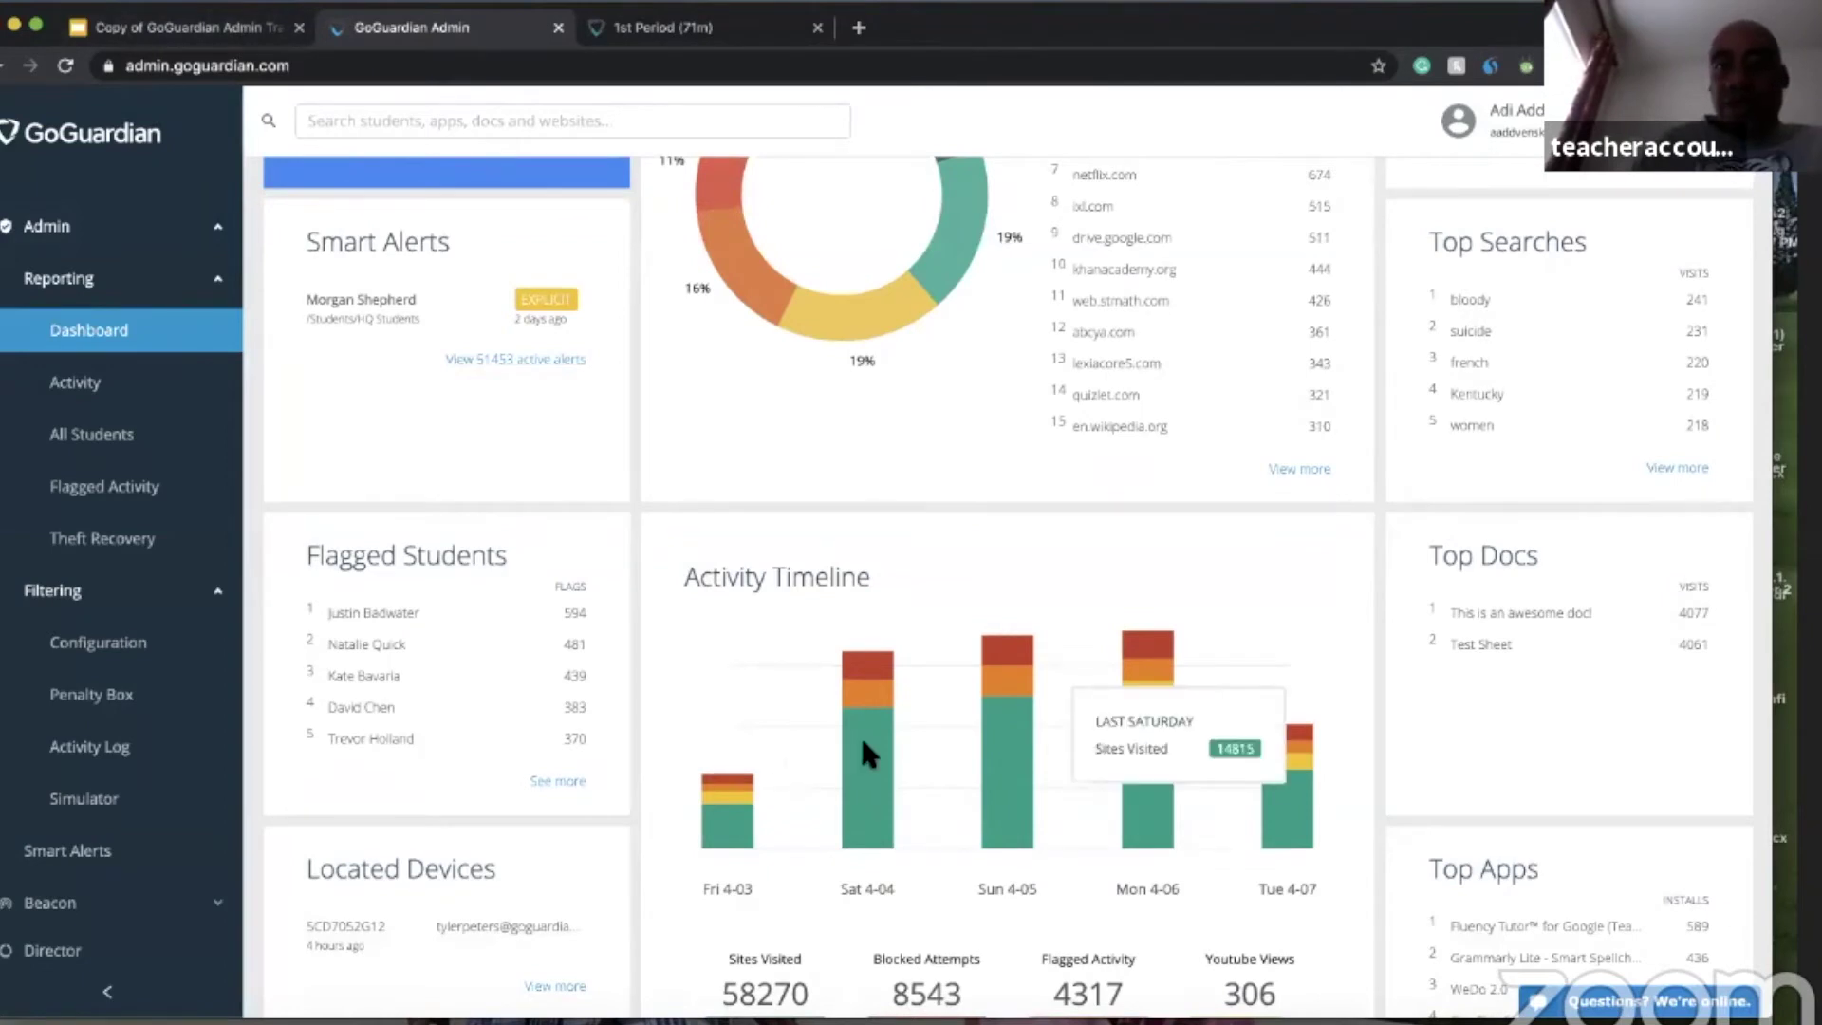
{"action": "scroll", "coordinate": [859, 732], "scroll_direction": "down", "scroll_amount": 1}
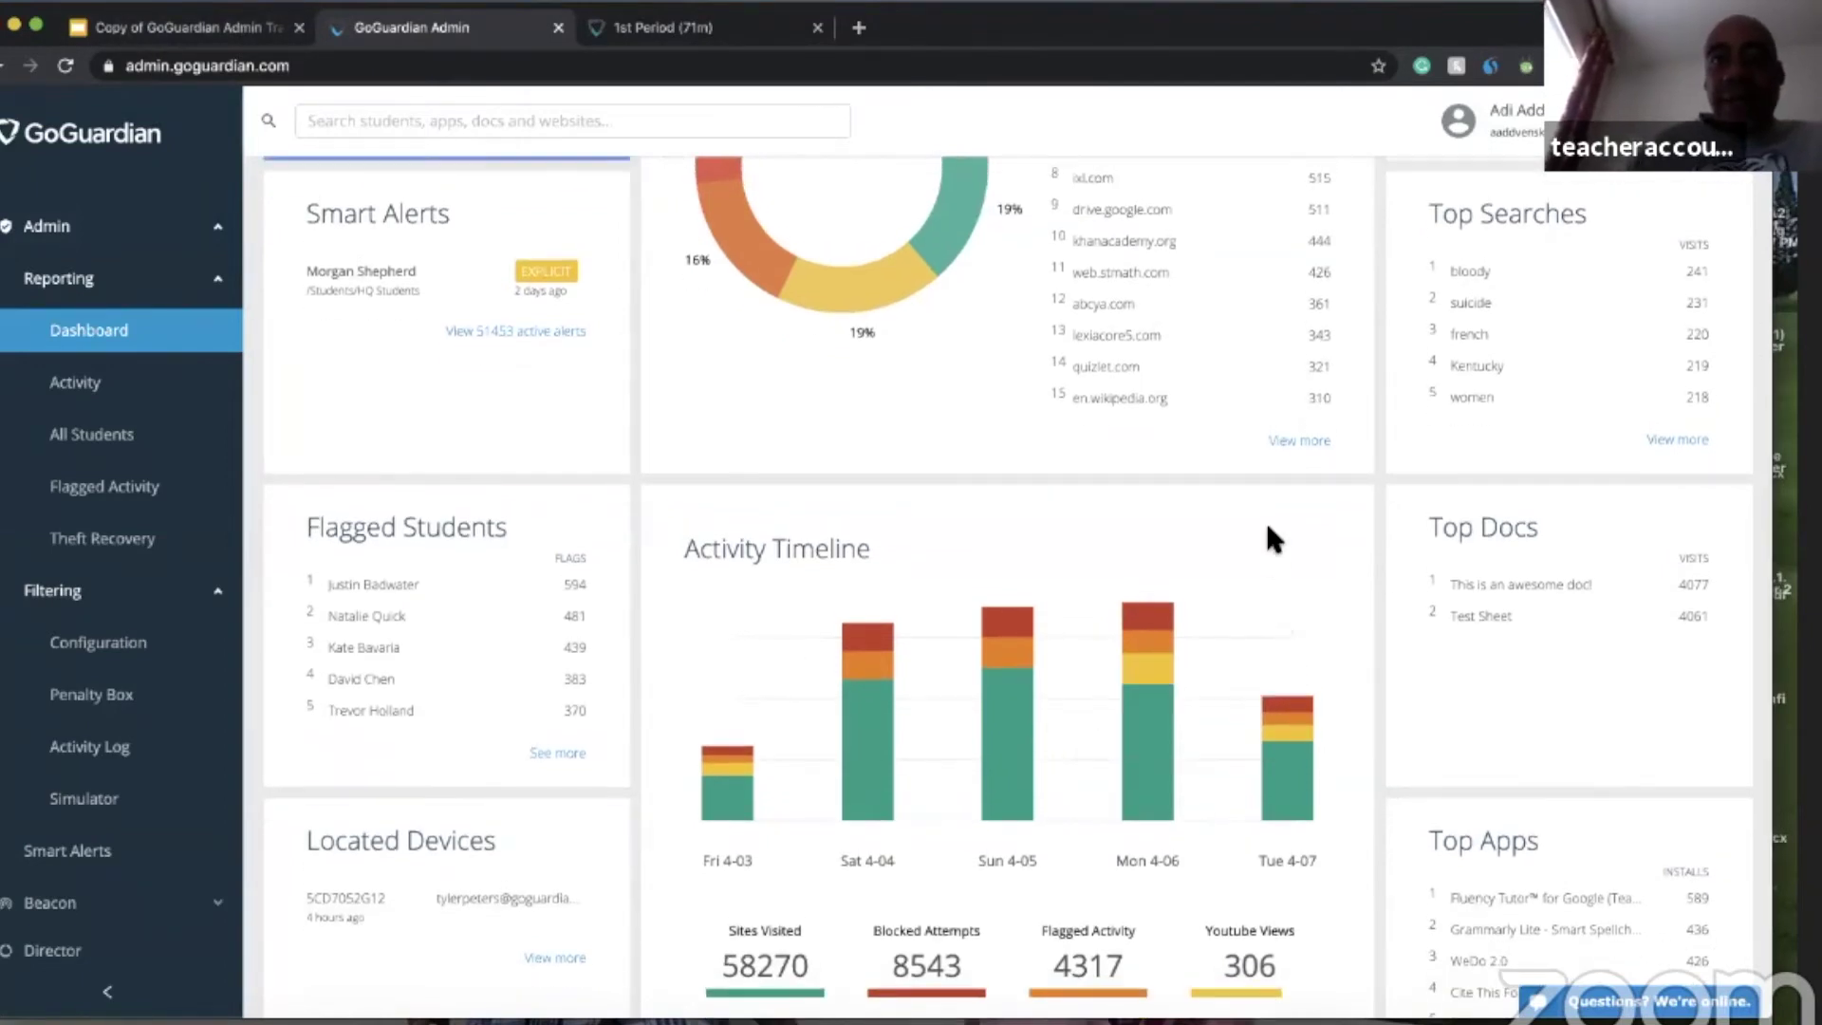
{"action": "scroll", "coordinate": [1268, 525], "scroll_direction": "down", "scroll_amount": 1}
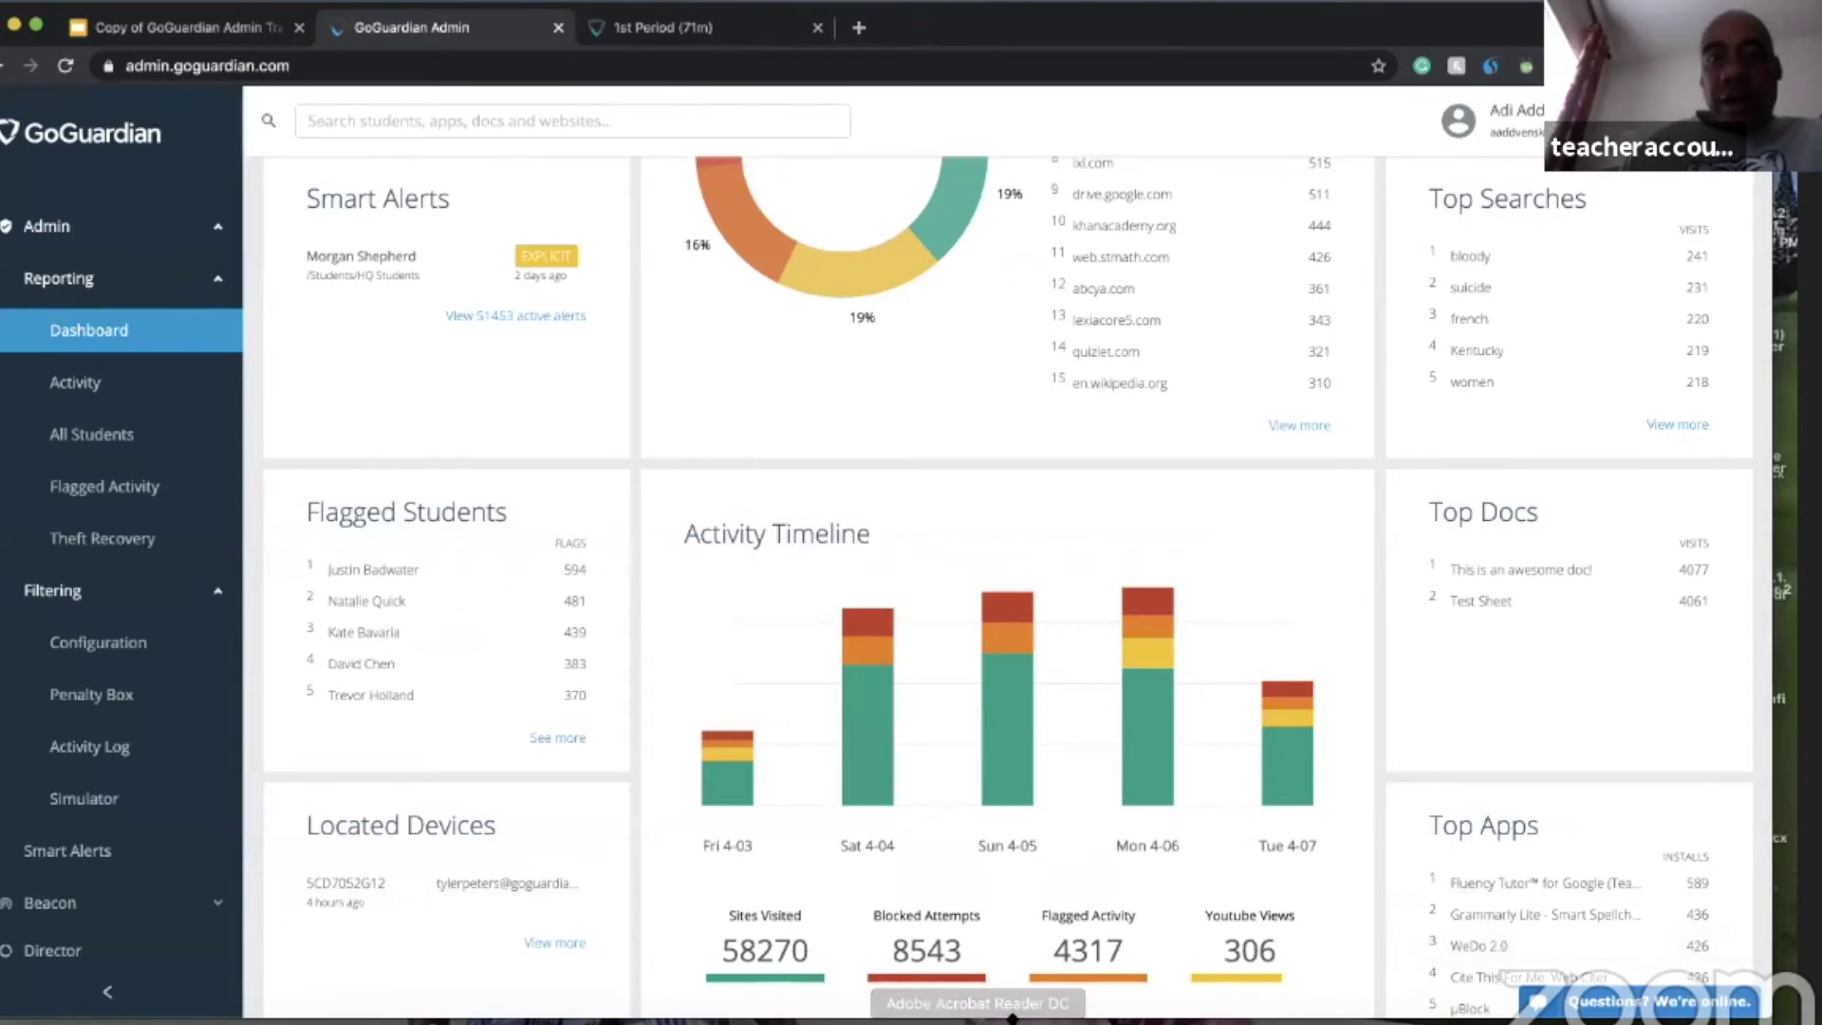
{"action": "scroll", "coordinate": [977, 840], "scroll_direction": "up", "scroll_amount": 5}
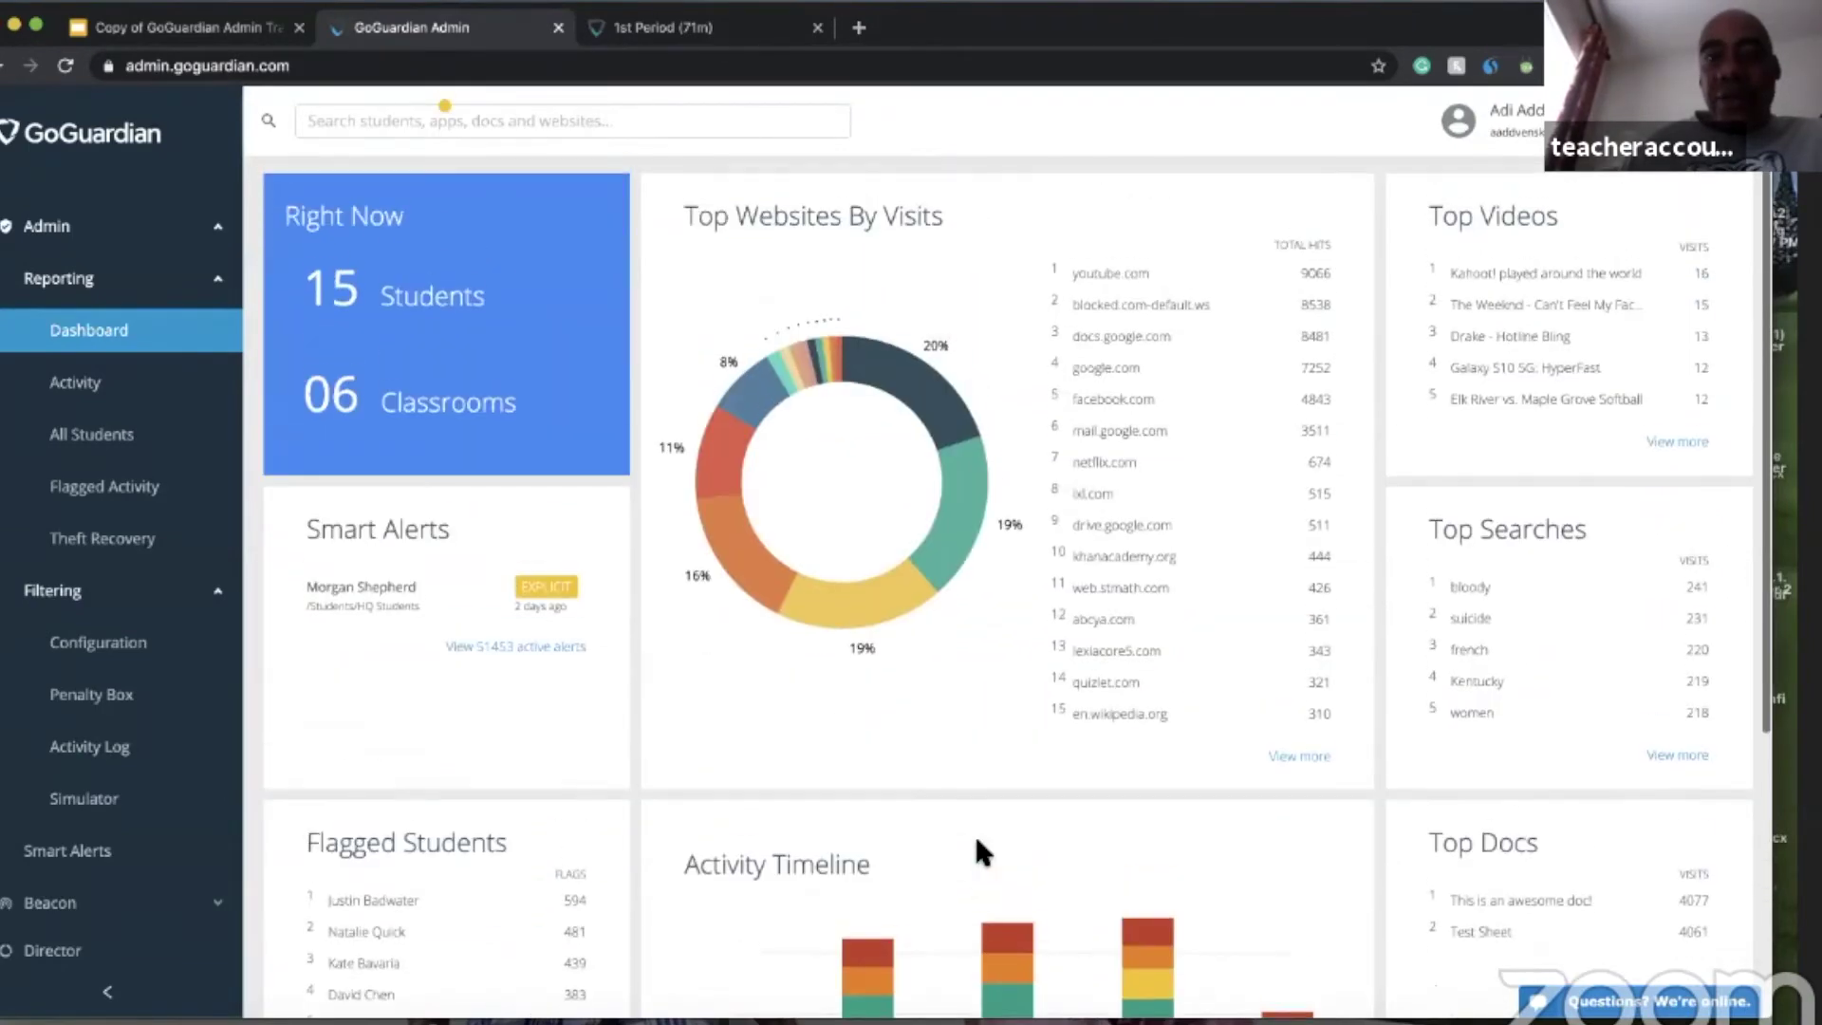
{"action": "scroll", "coordinate": [977, 839], "scroll_direction": "down", "scroll_amount": 3}
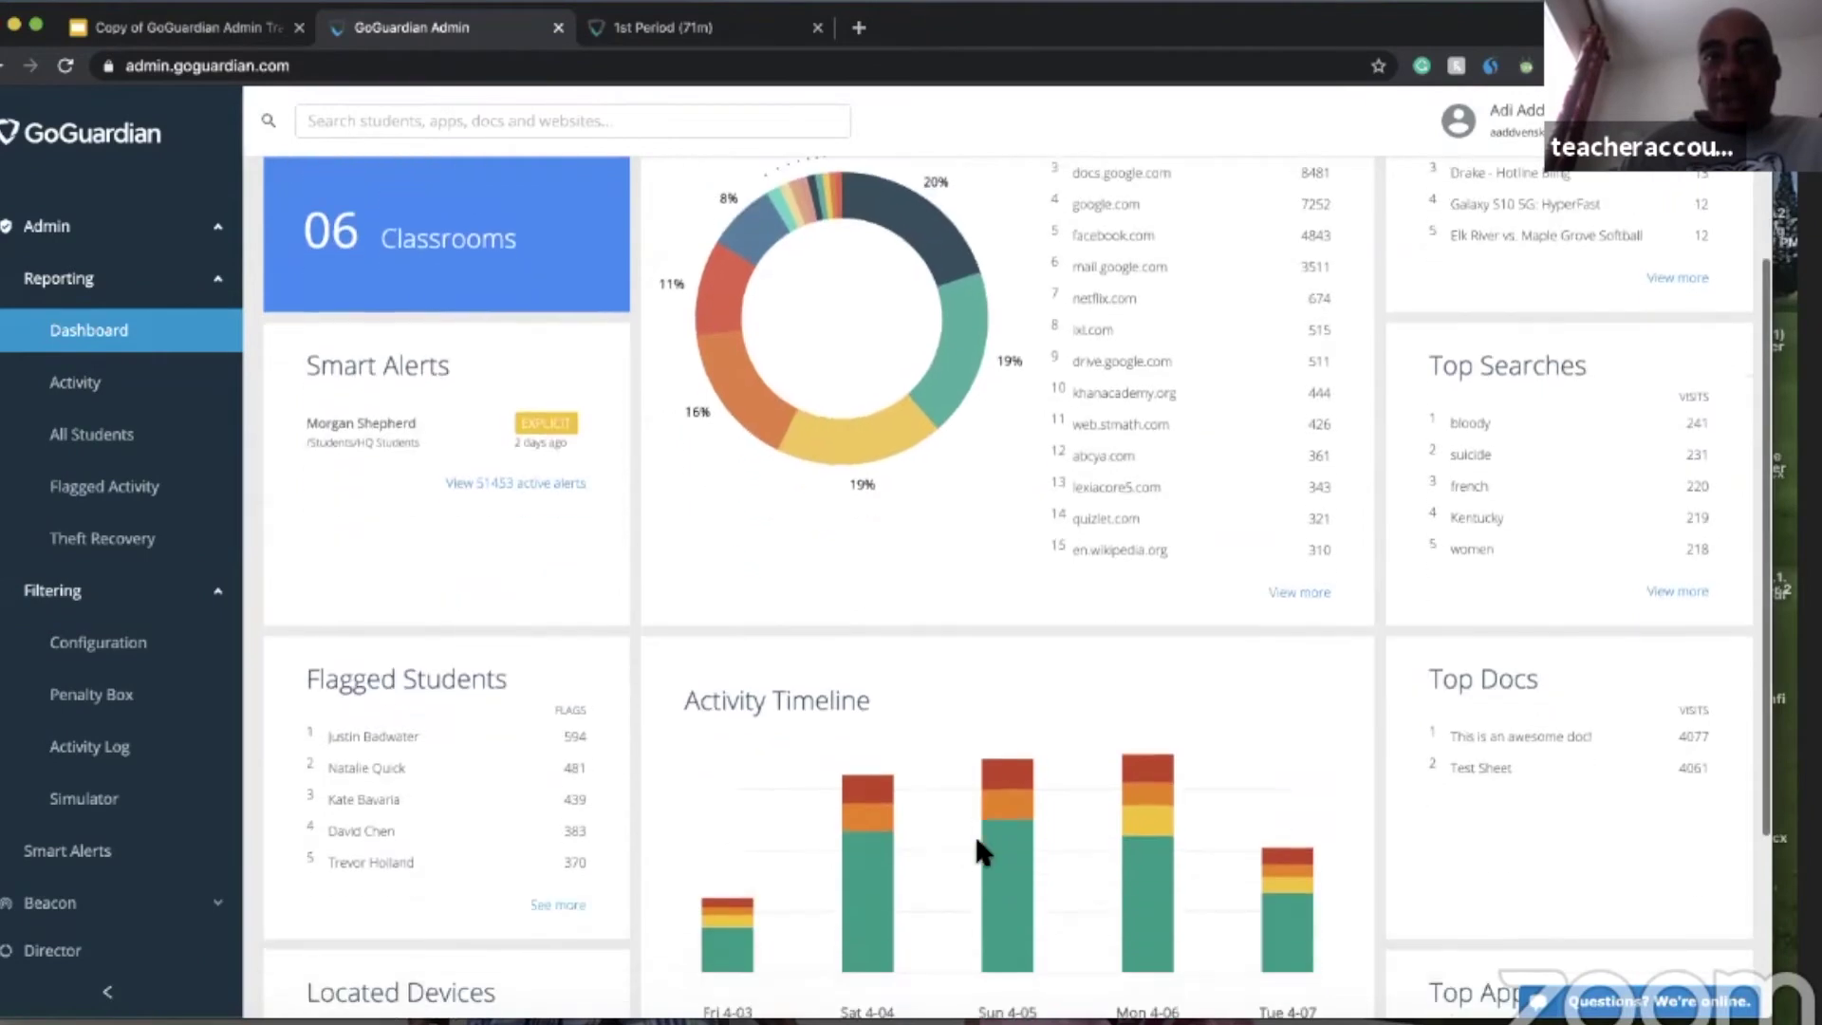
{"action": "scroll", "coordinate": [982, 851], "scroll_direction": "down", "scroll_amount": 3}
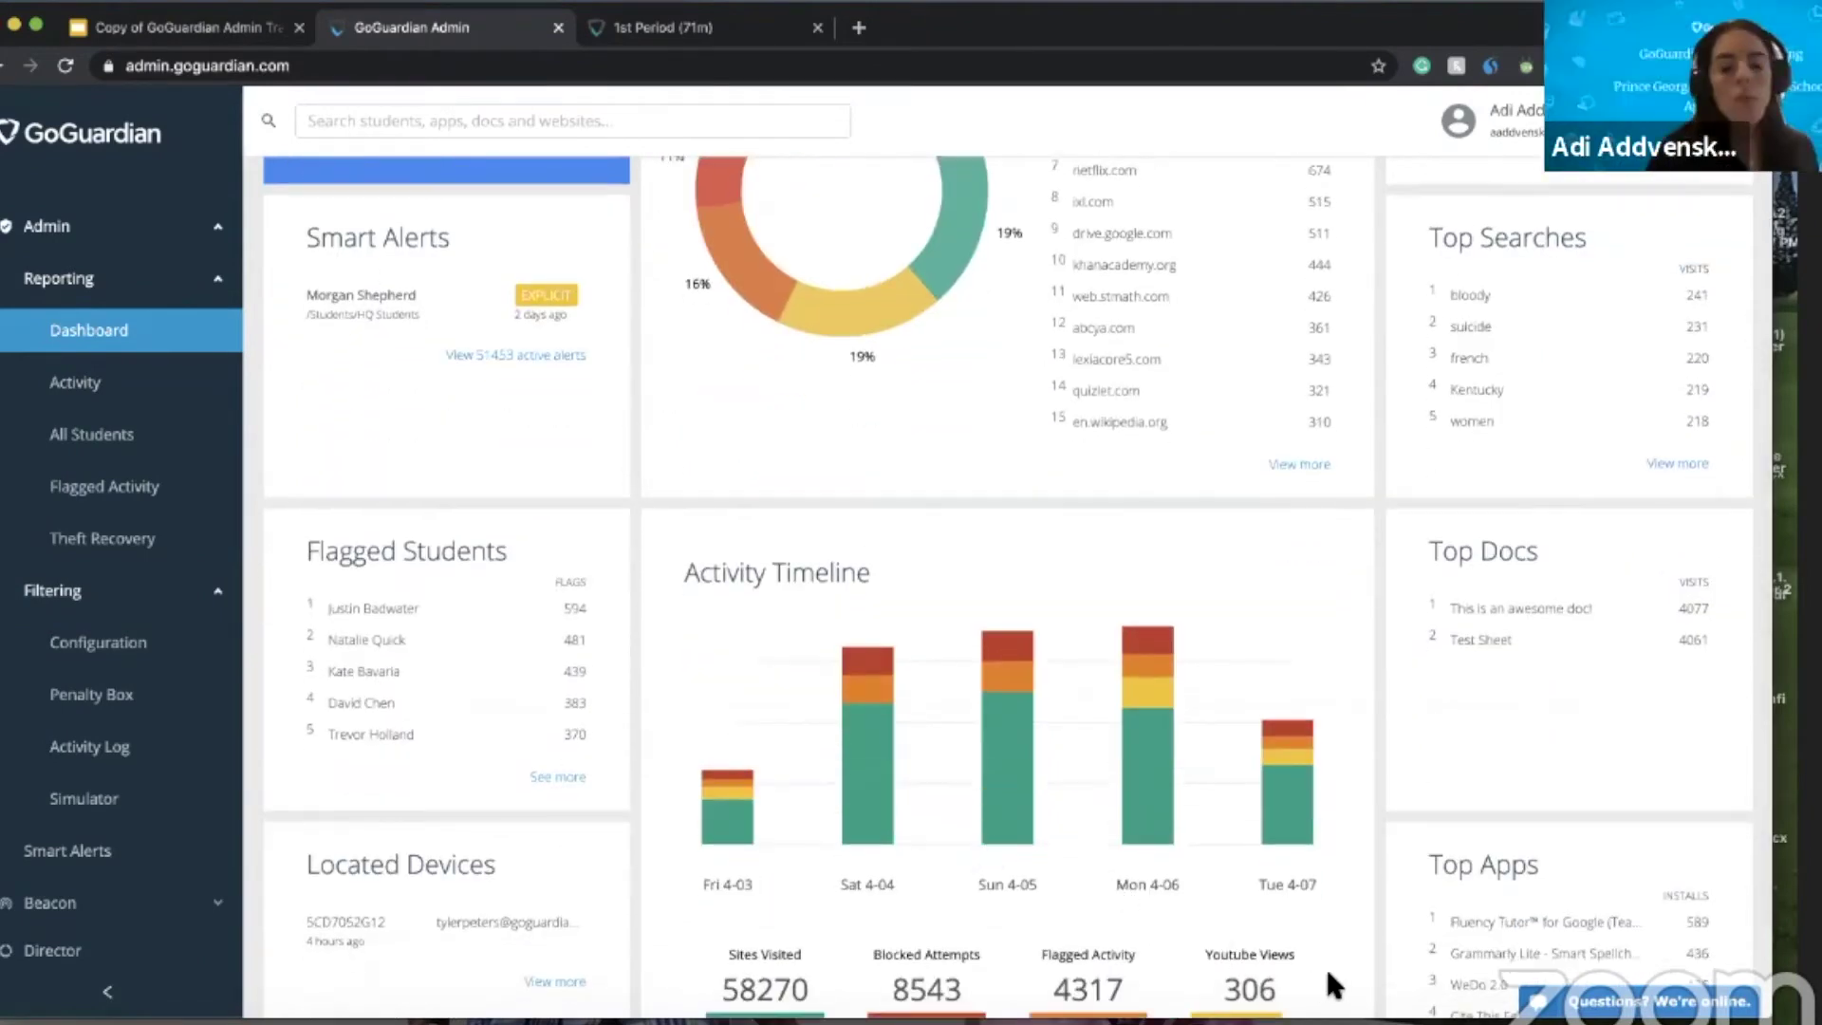
{"action": "mouse_move", "coordinate": [1296, 845]}
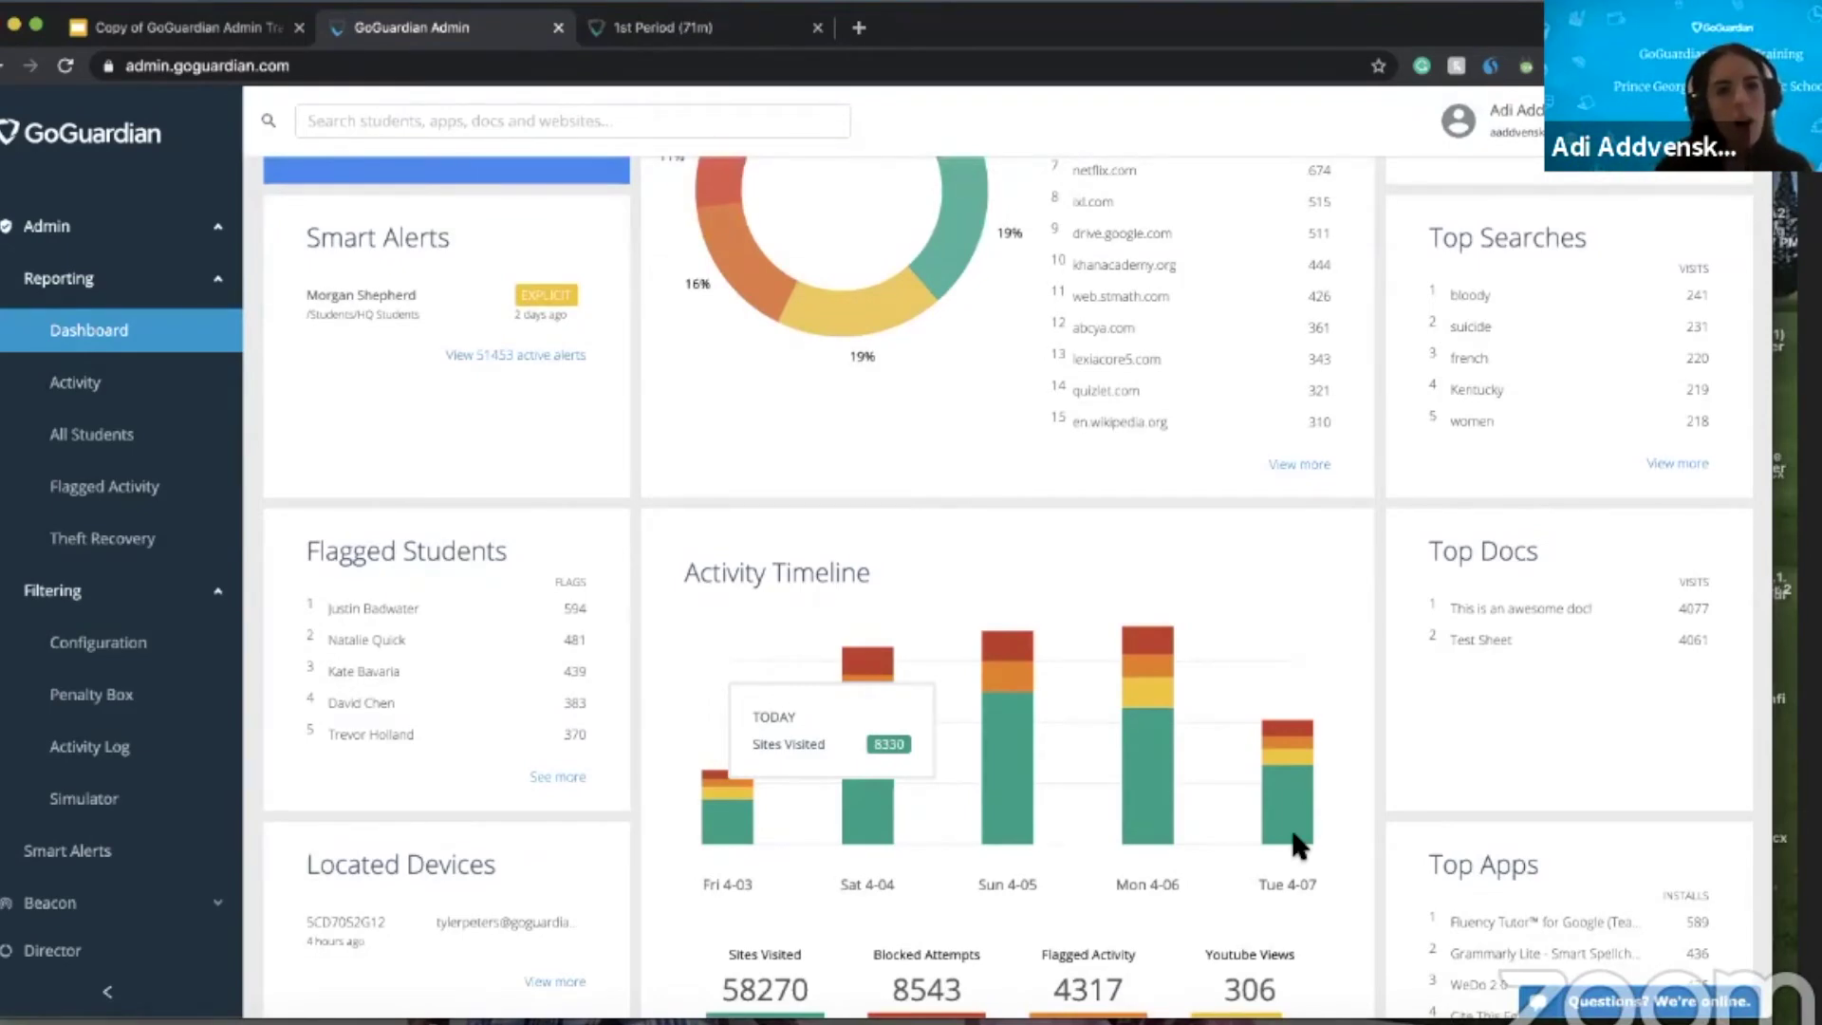
- Switch to the GoGuardian Admin Training presentation in Google Slides, show the presenters' contact slide and return to the title slide
{"action": "left_click", "coordinate": [181, 27]}
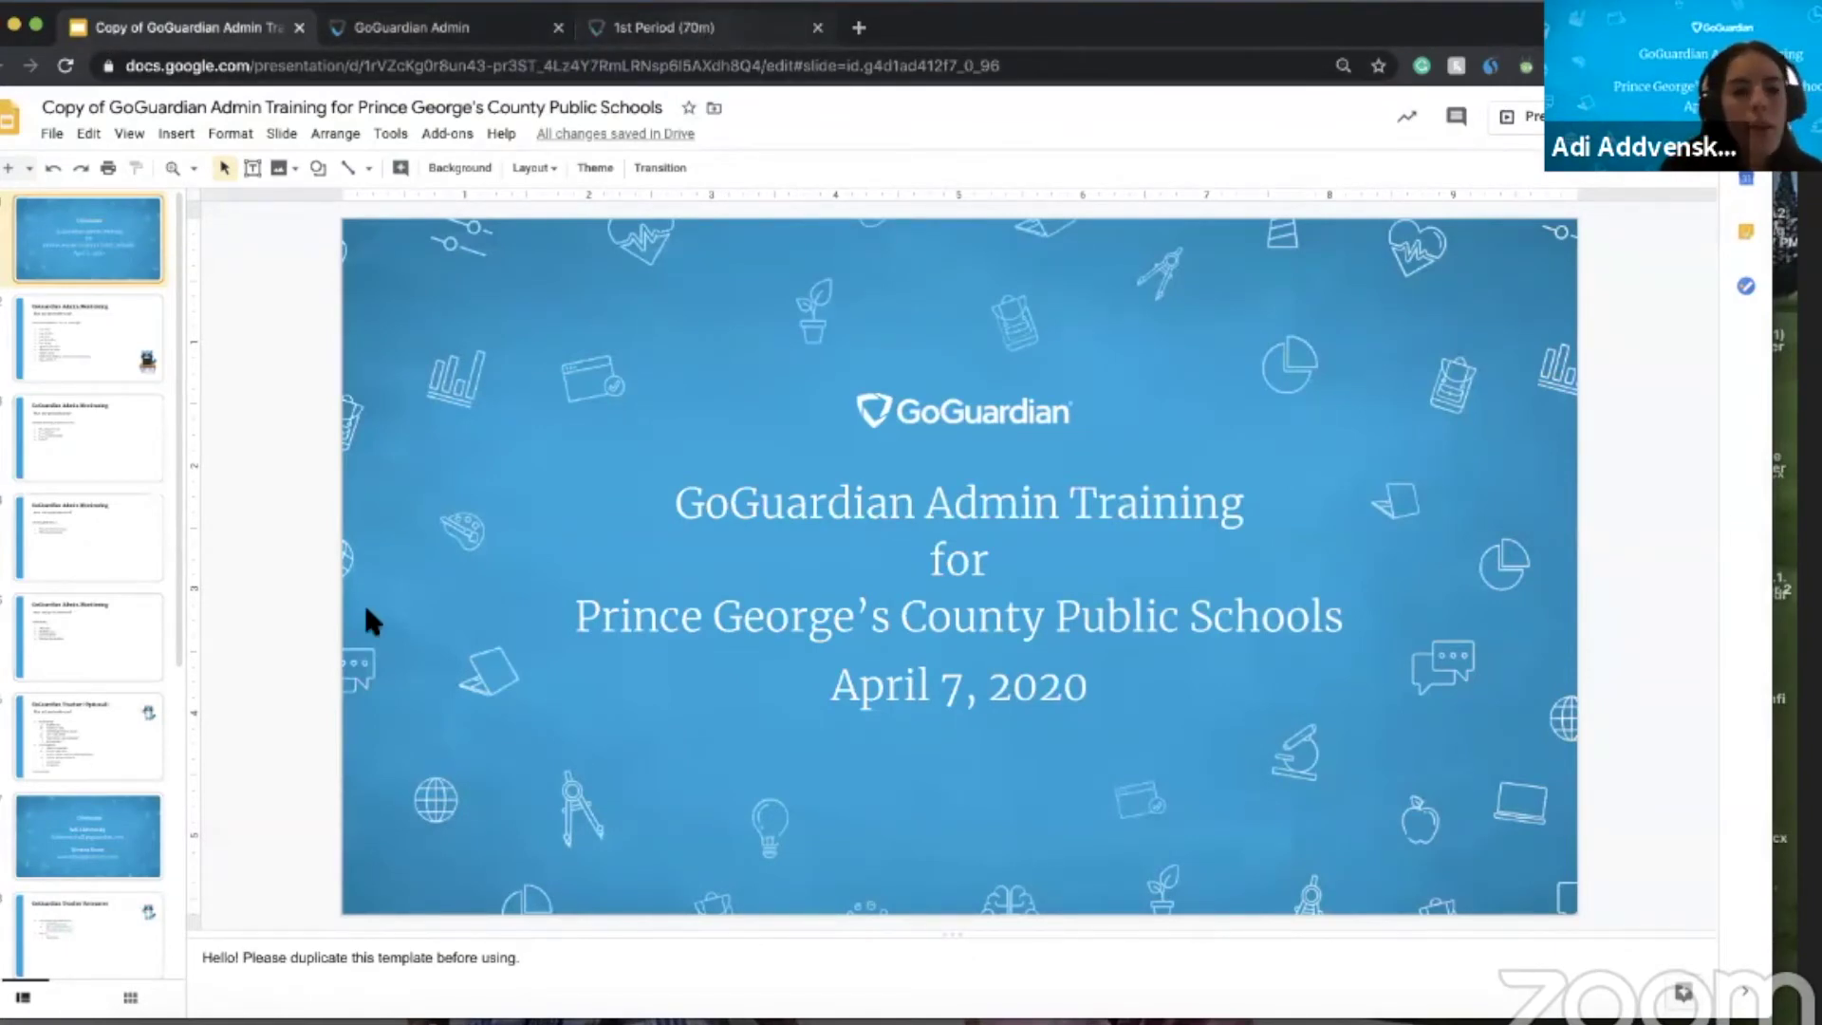
{"action": "left_click", "coordinate": [124, 840]}
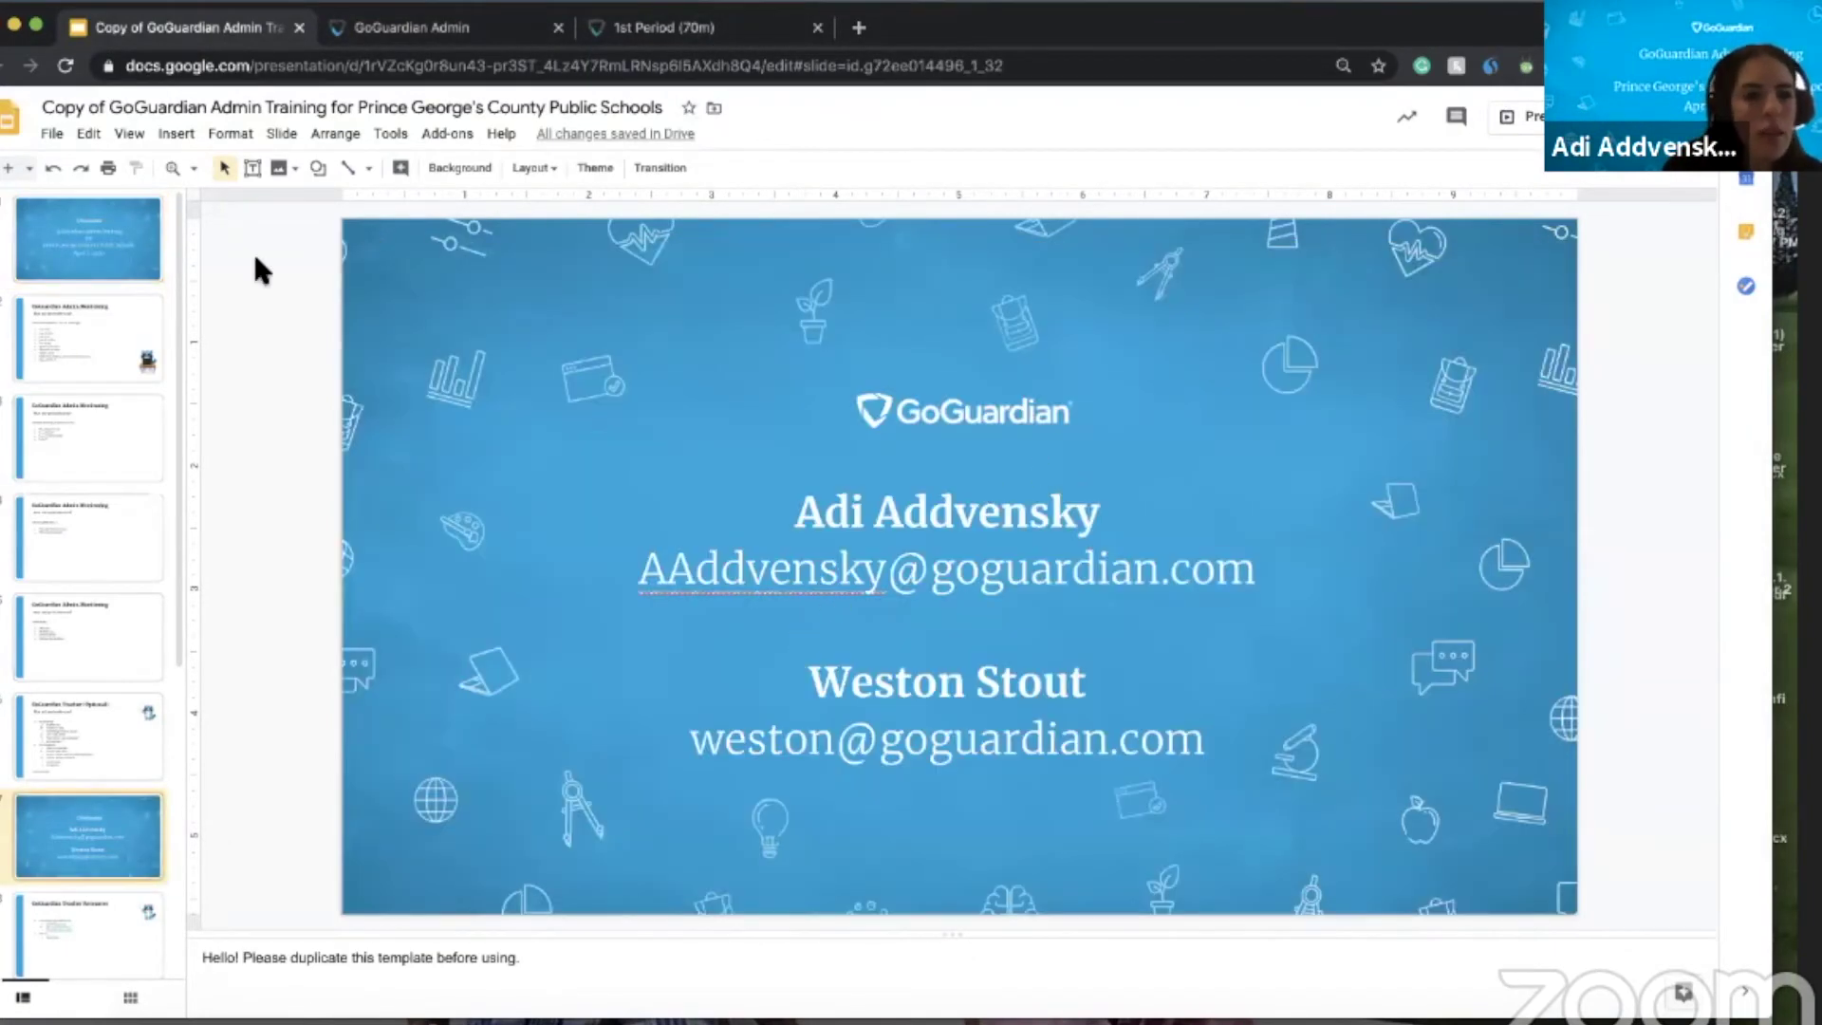
{"action": "left_click", "coordinate": [82, 239]}
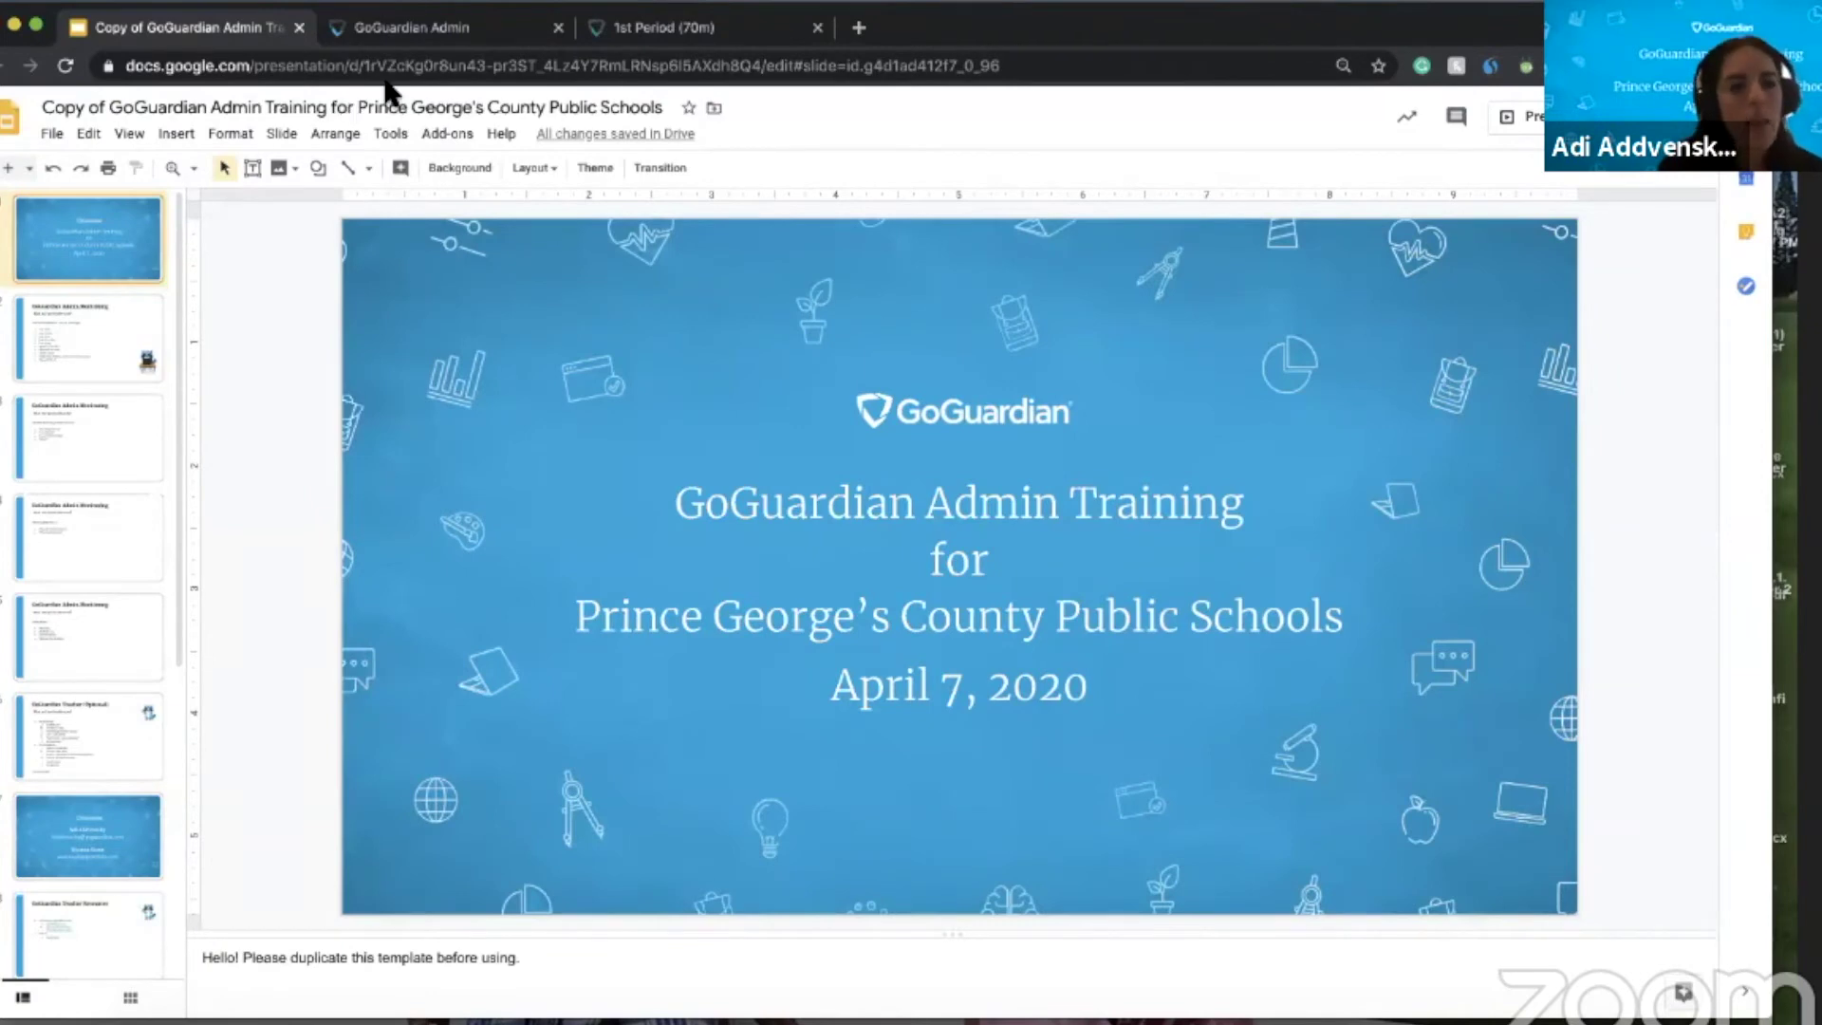
- Switch back to GoGuardian Admin and review the Dashboard's Right Now classrooms description and Activity Timeline
{"action": "left_click", "coordinate": [407, 38]}
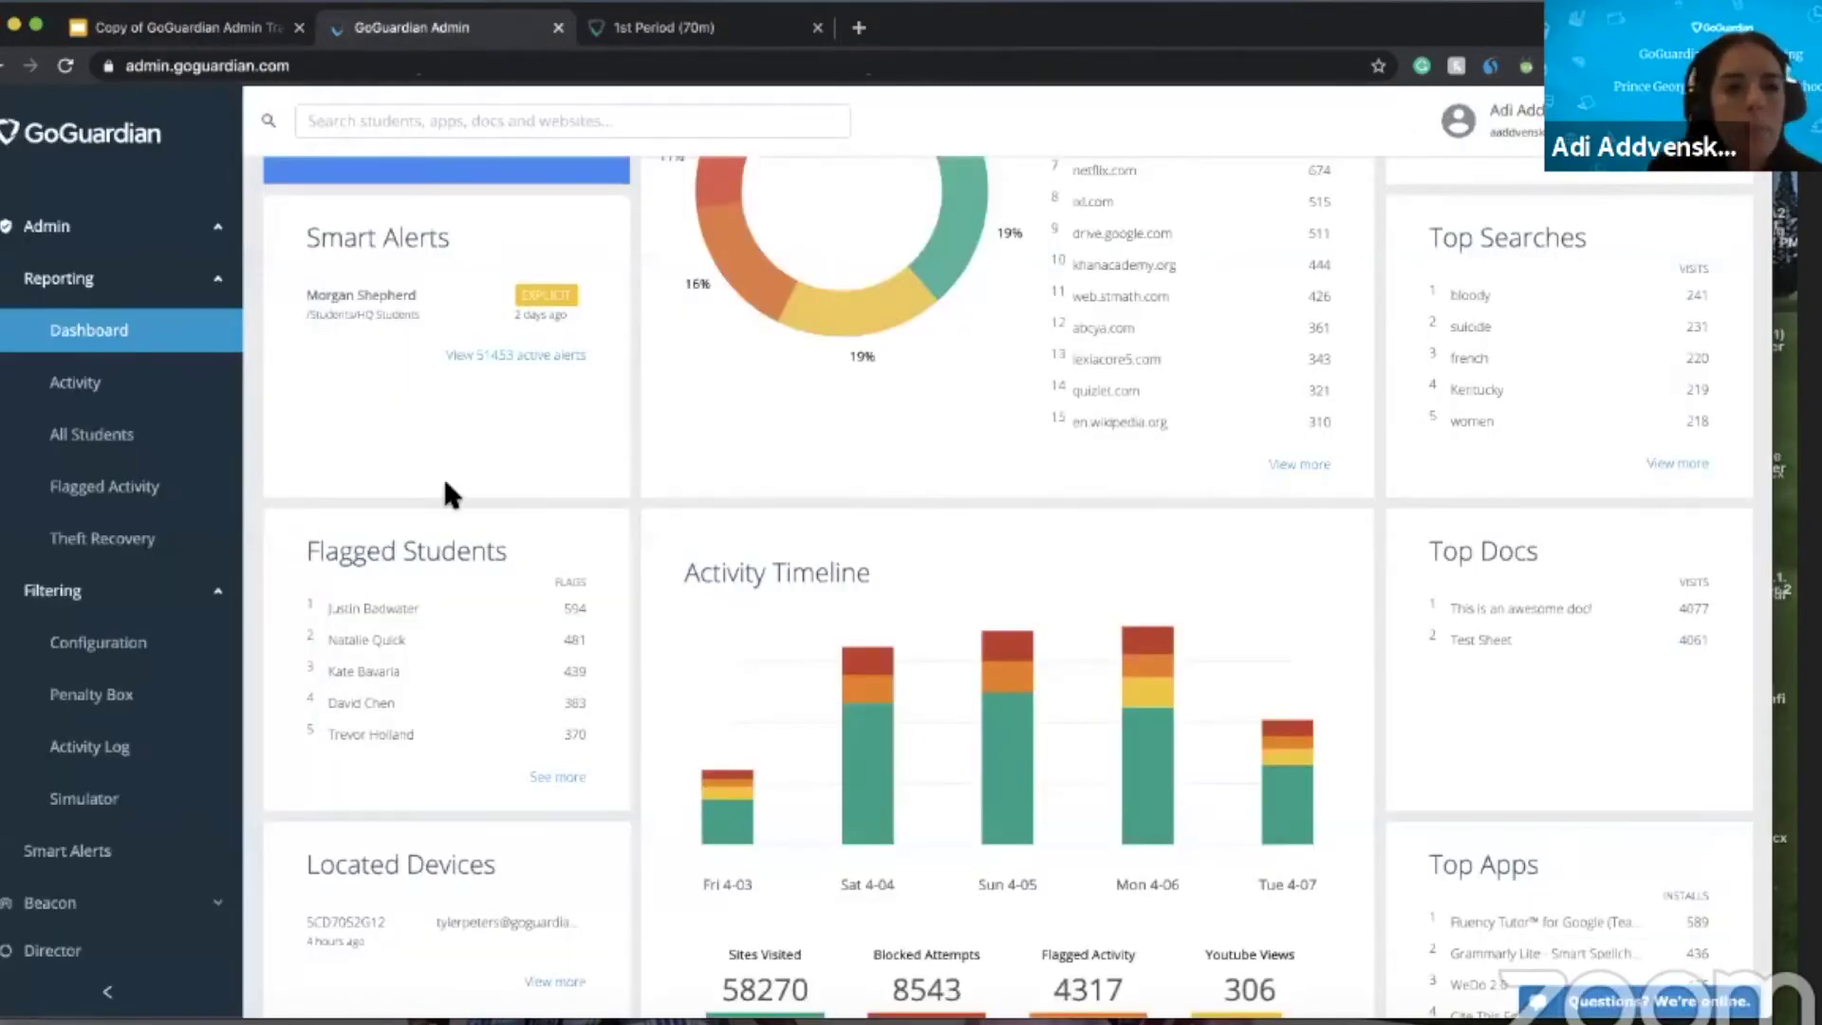
{"action": "scroll", "coordinate": [443, 474], "scroll_direction": "up", "scroll_amount": 5}
{"action": "scroll", "coordinate": [444, 482], "scroll_direction": "down", "scroll_amount": 1}
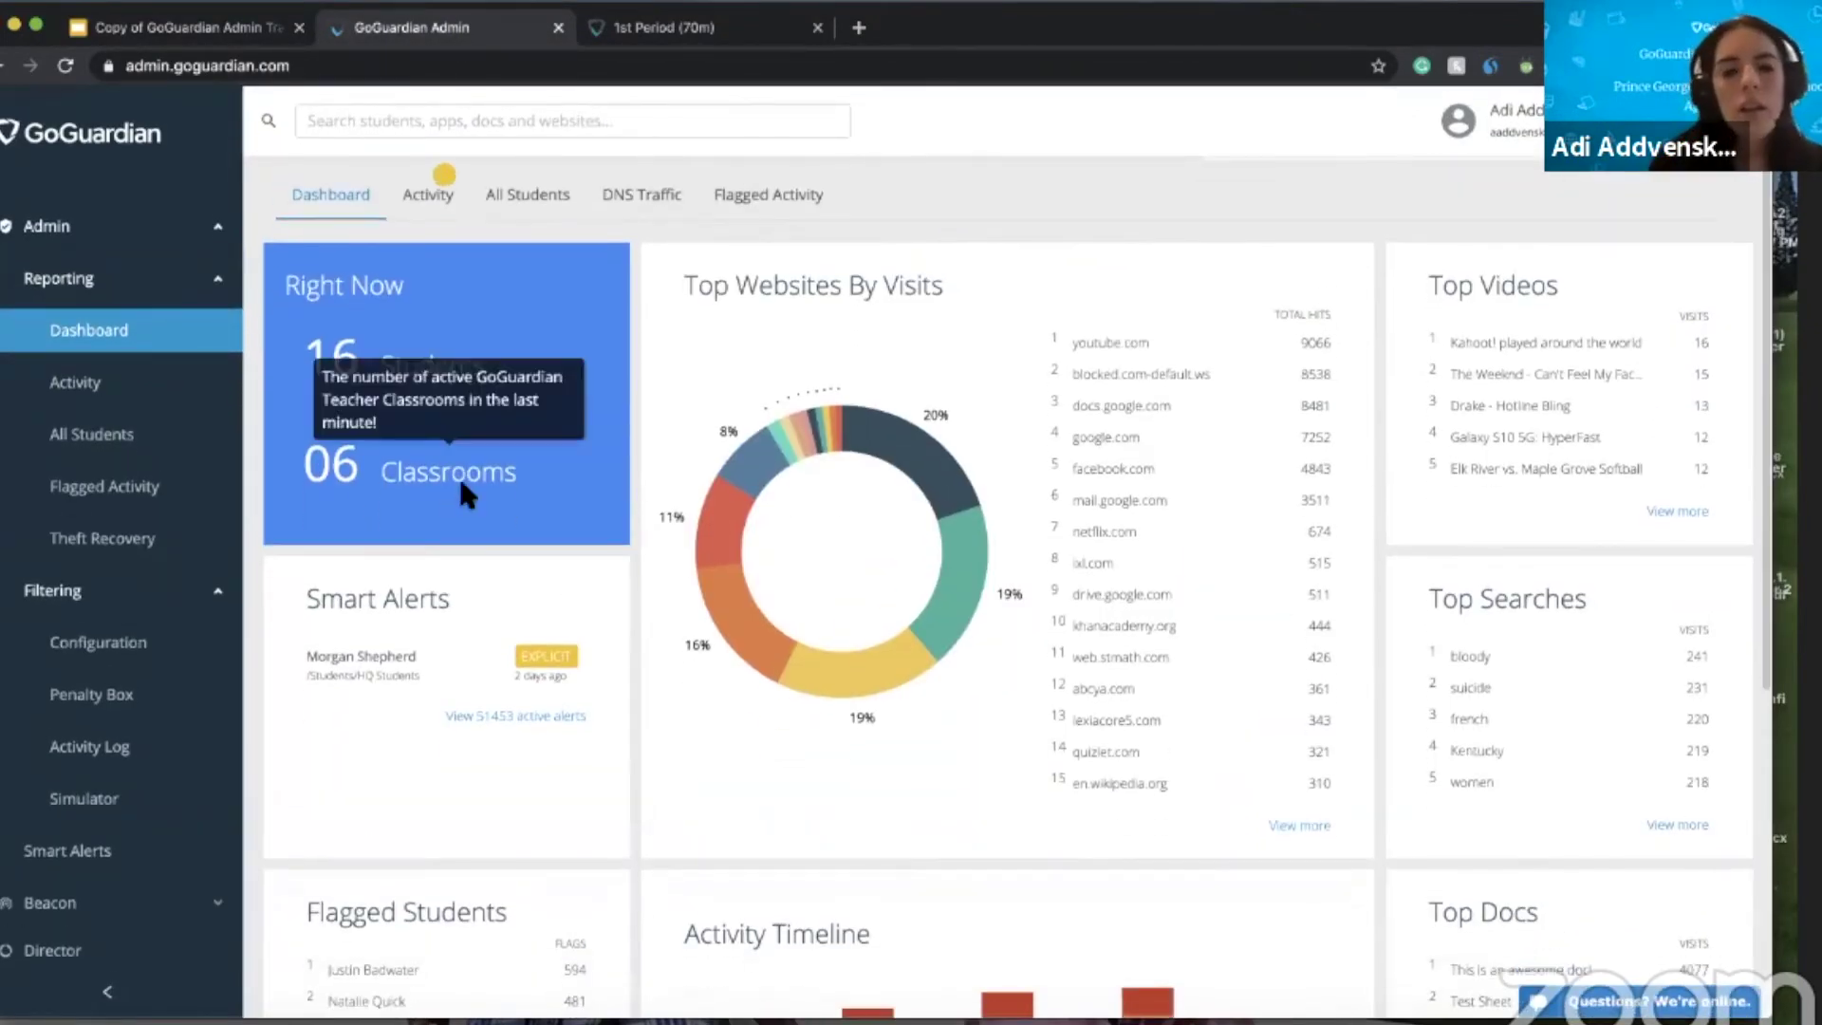
{"action": "scroll", "coordinate": [459, 490], "scroll_direction": "down", "scroll_amount": 3}
{"action": "scroll", "coordinate": [633, 578], "scroll_direction": "down", "scroll_amount": 1}
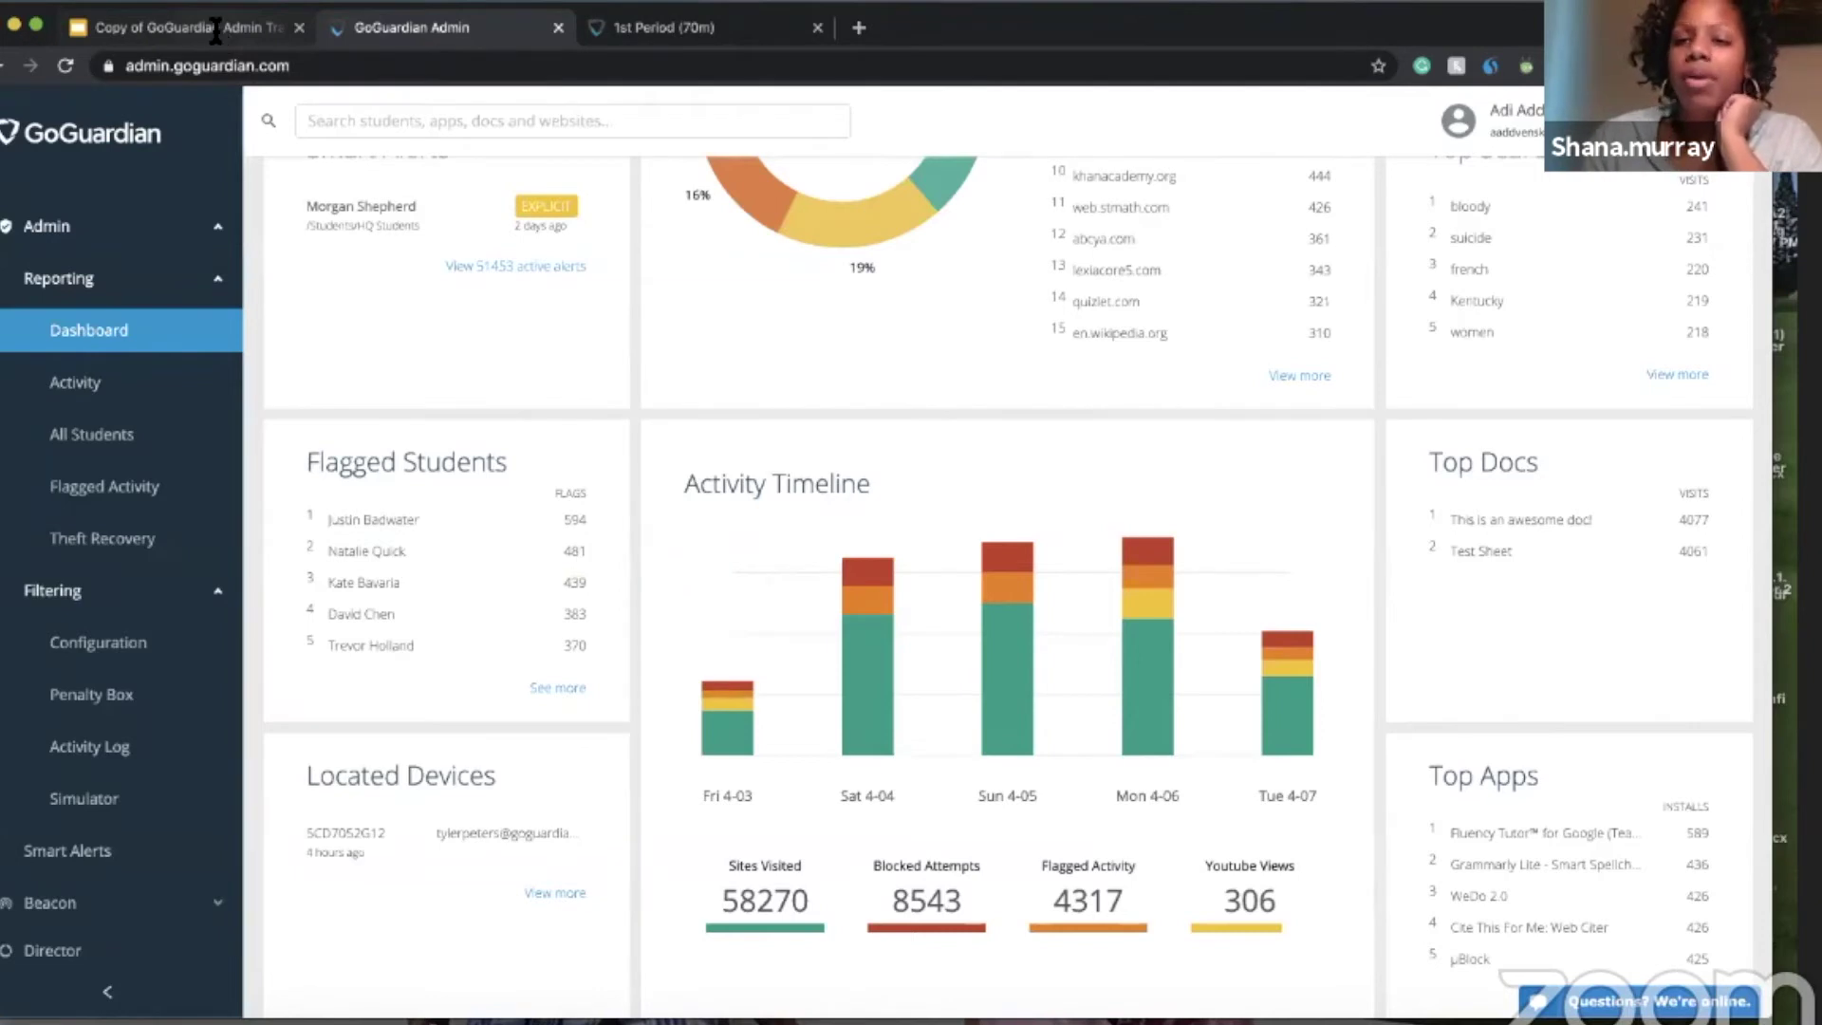
- Open the filtering Penalty Box page and read its Allowed Websites list through to the final entry
{"action": "left_click", "coordinate": [92, 719]}
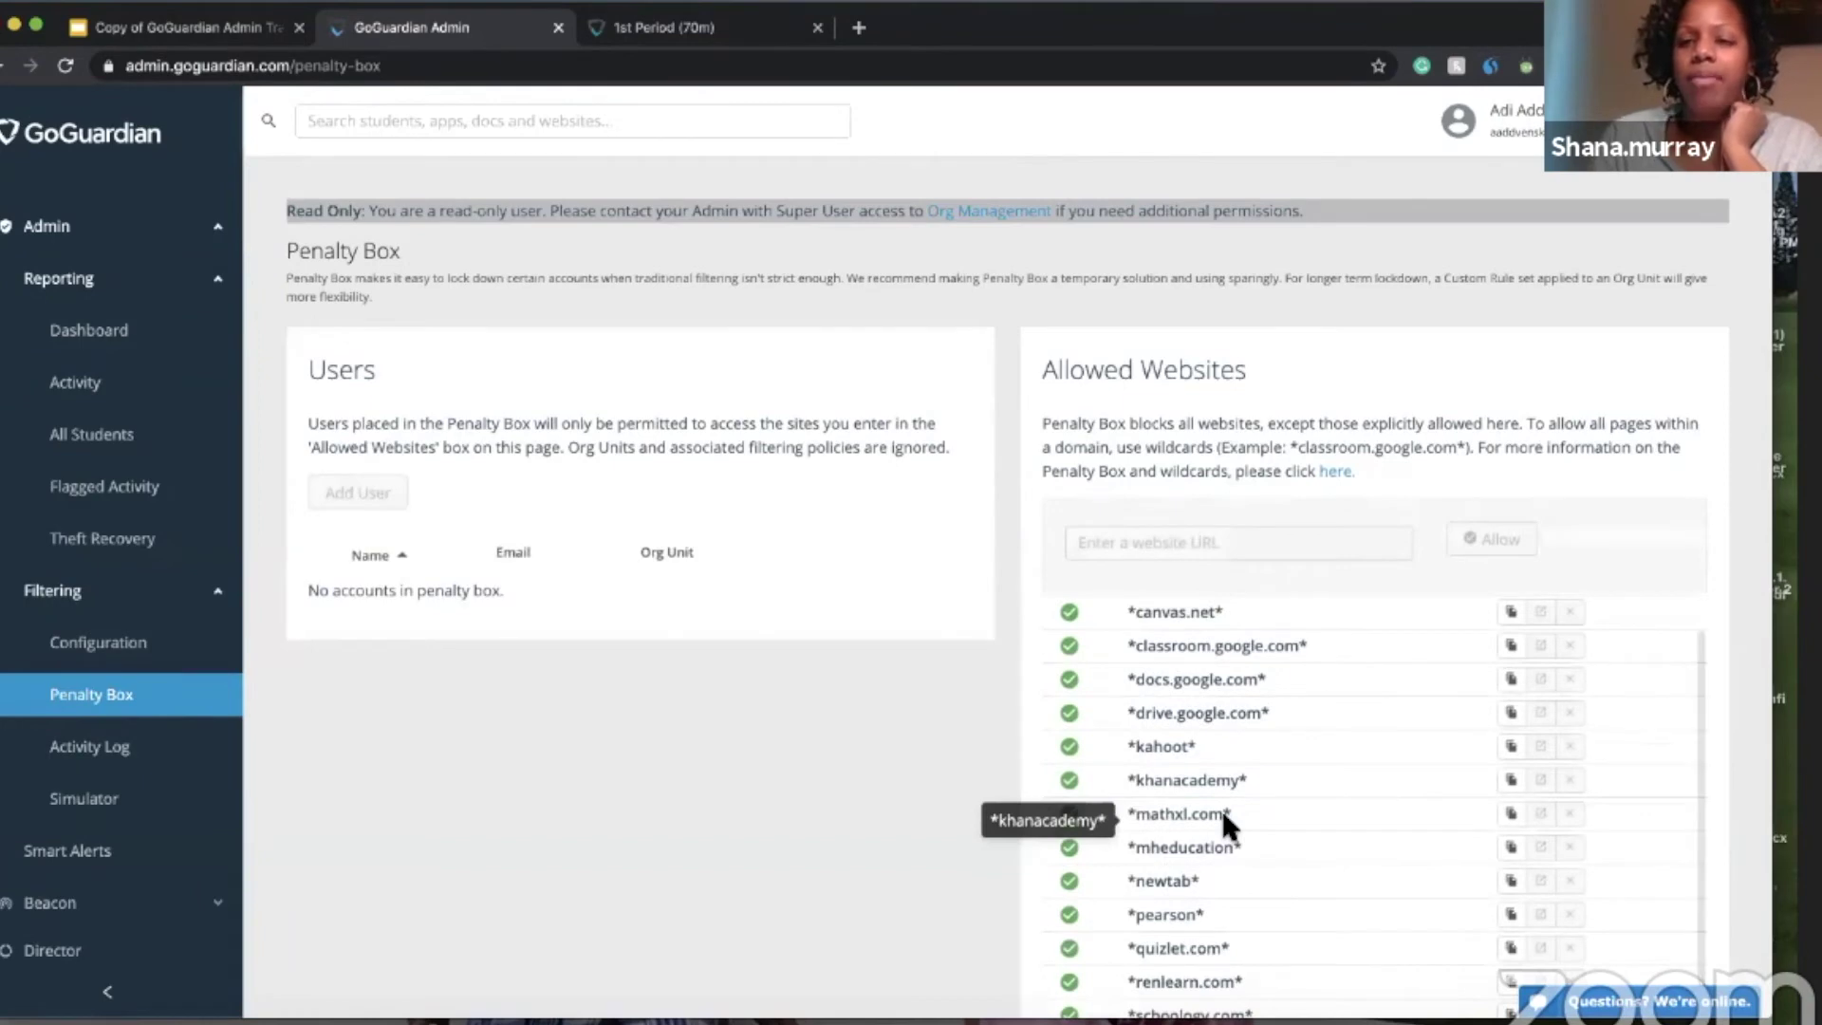
{"action": "scroll", "coordinate": [1220, 806], "scroll_direction": "down", "scroll_amount": 3}
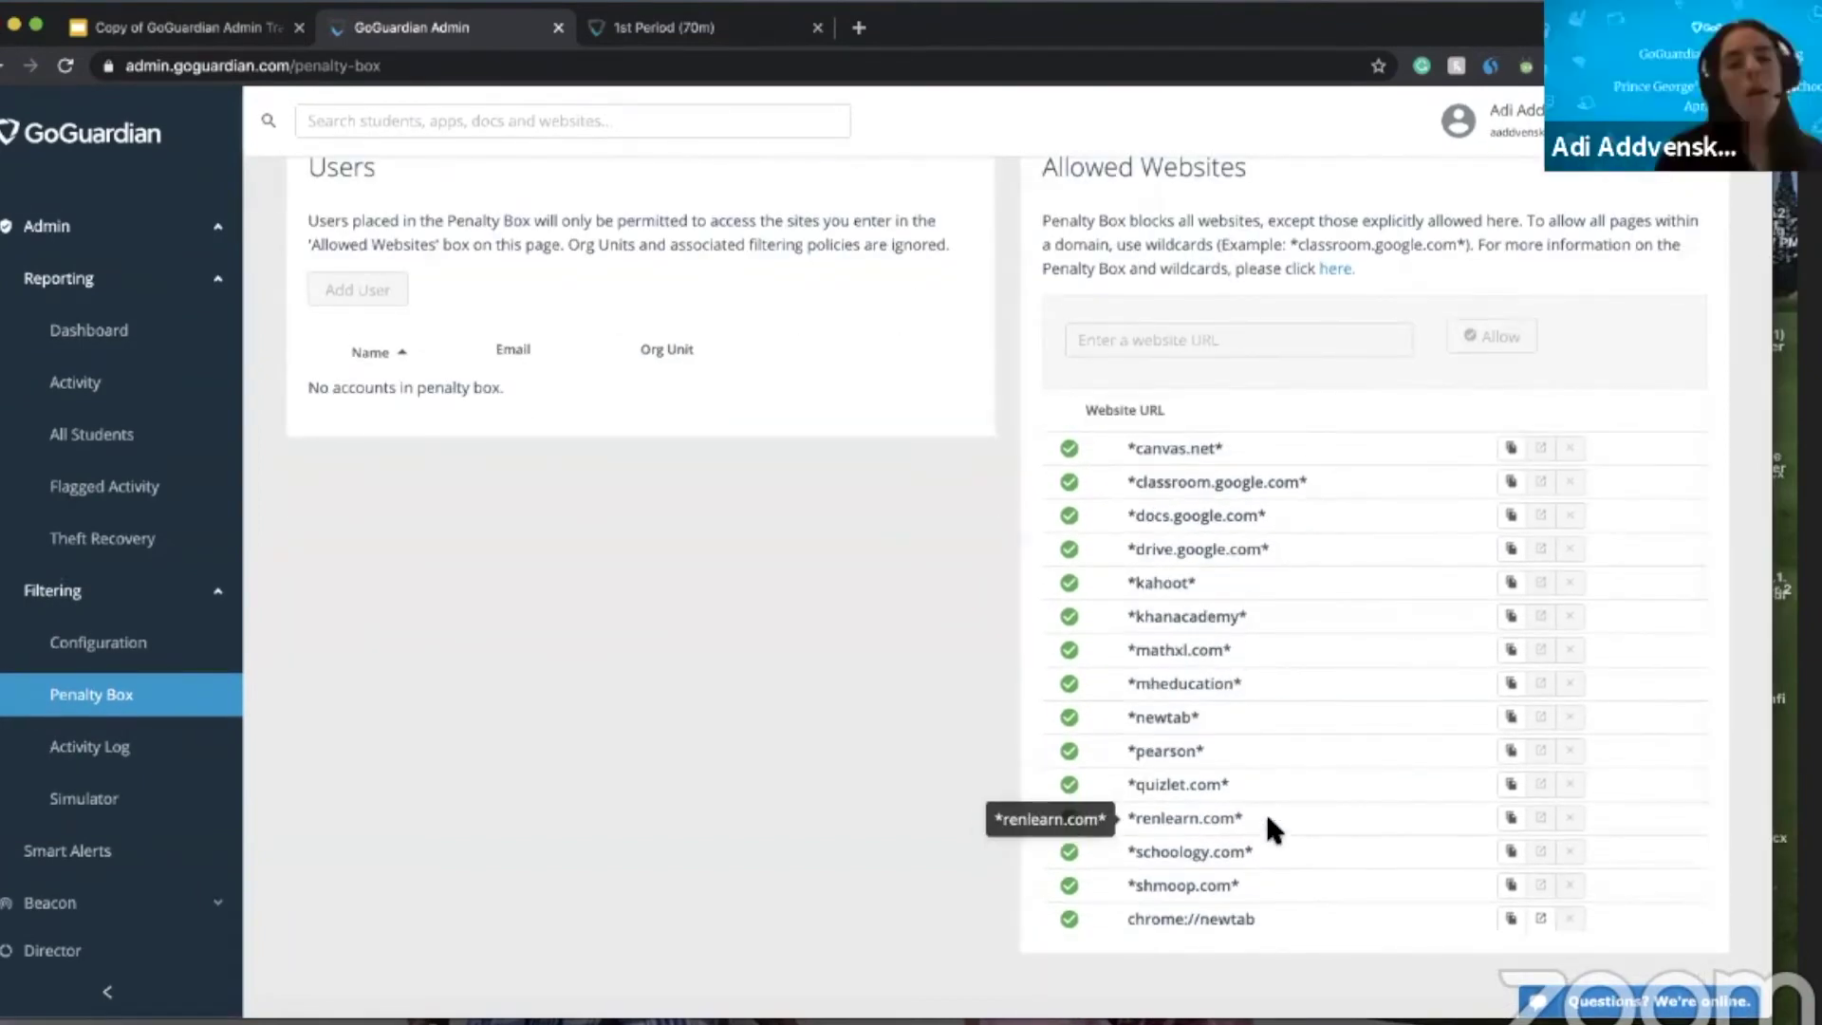
{"action": "scroll", "coordinate": [1265, 811], "scroll_direction": "down", "scroll_amount": 1}
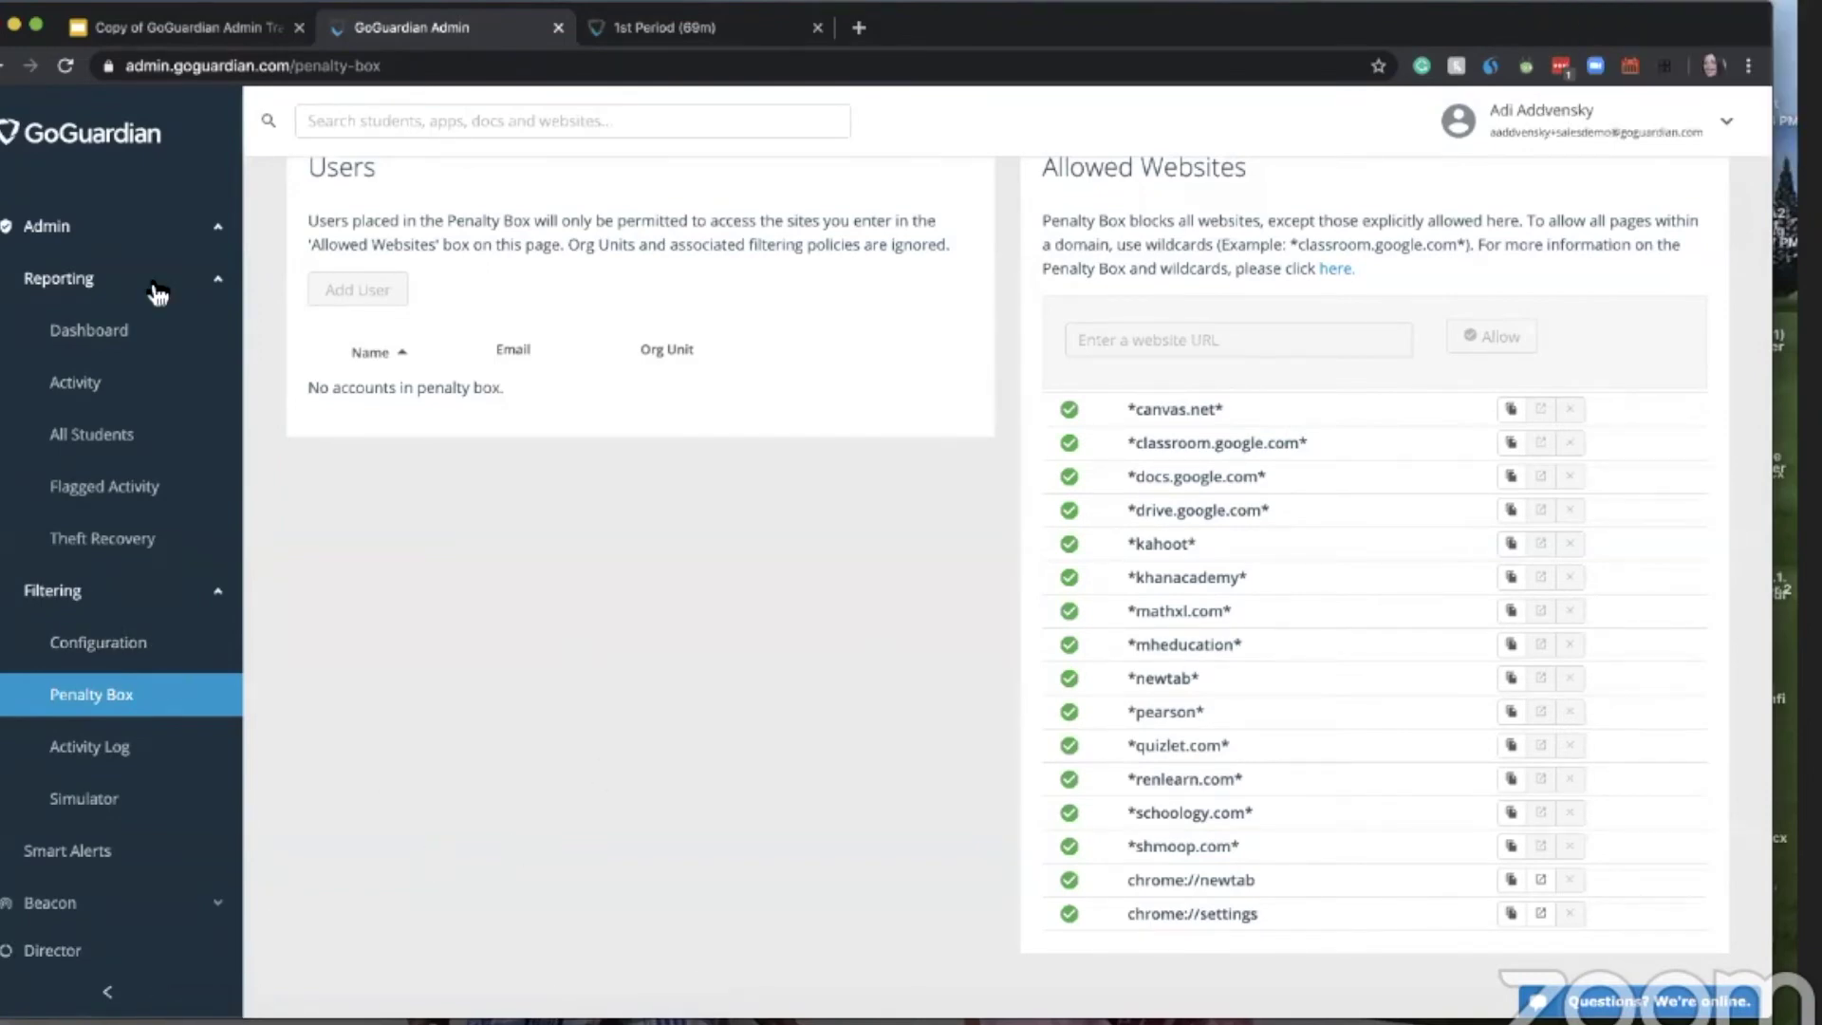
- Go back to the reporting Dashboard and set its date range to Last day
{"action": "left_click", "coordinate": [131, 344]}
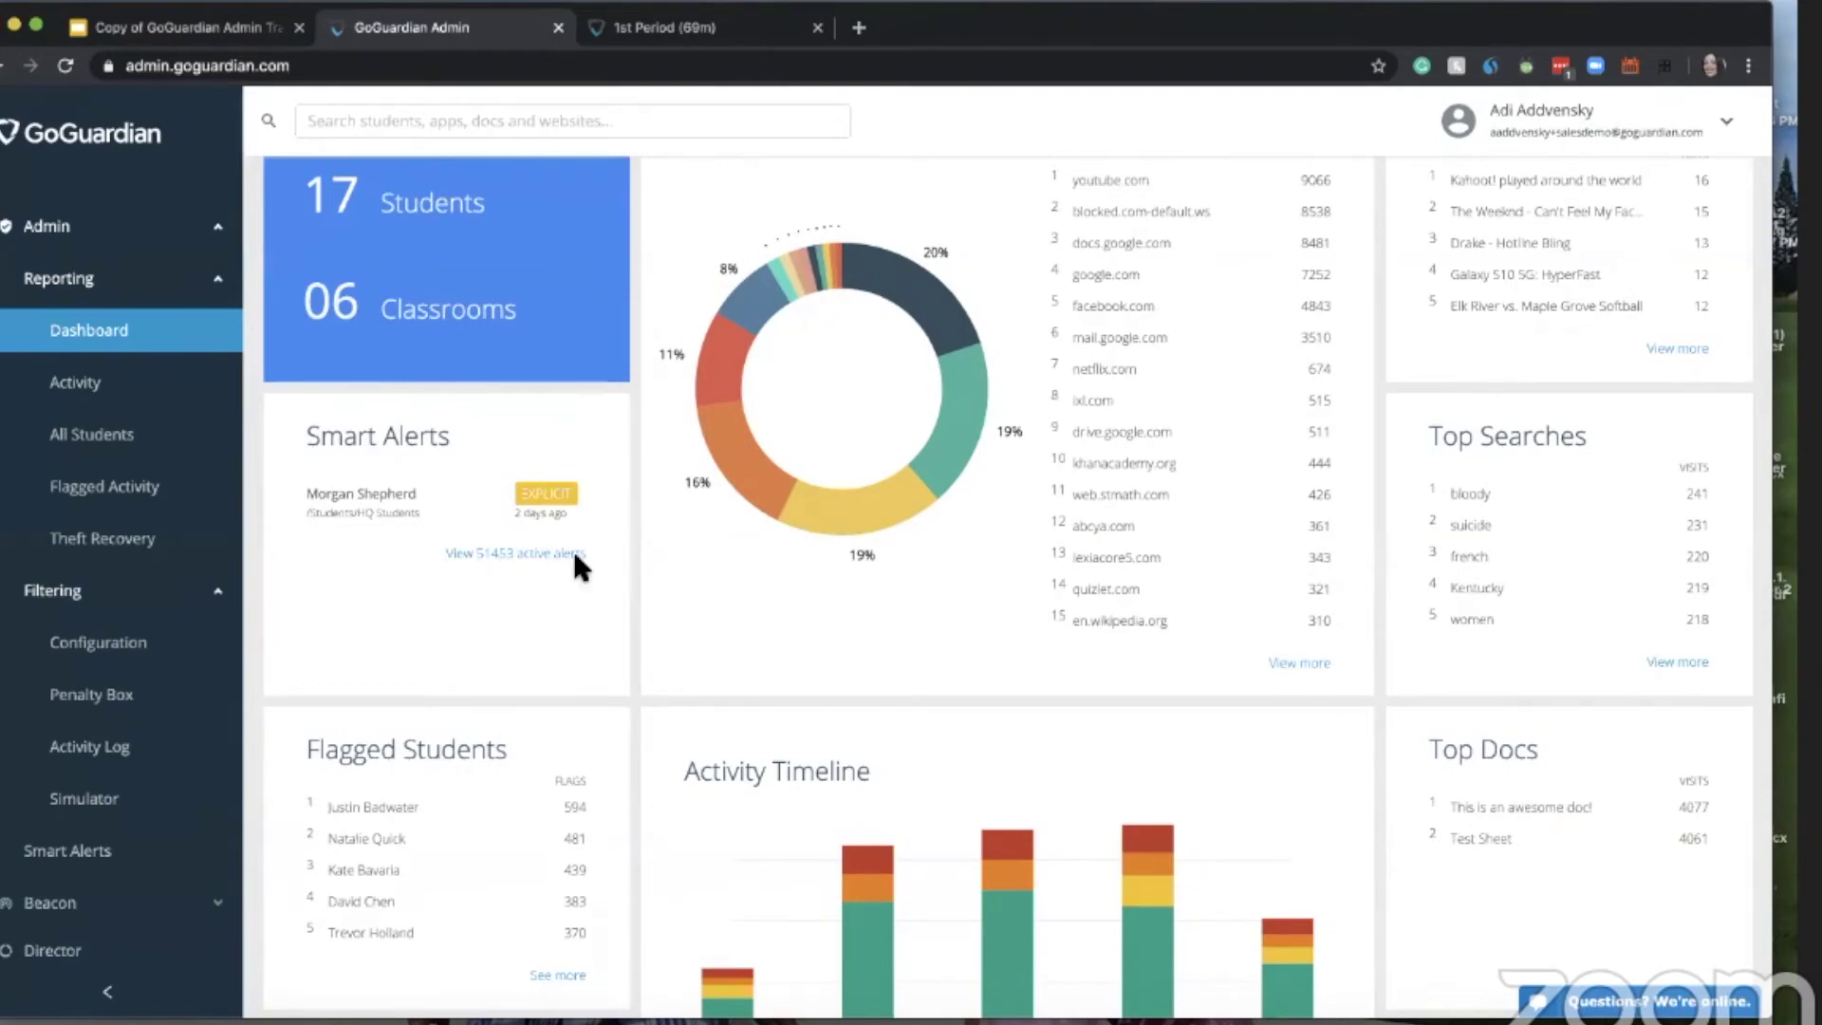
{"action": "scroll", "coordinate": [630, 540], "scroll_direction": "up", "scroll_amount": 3}
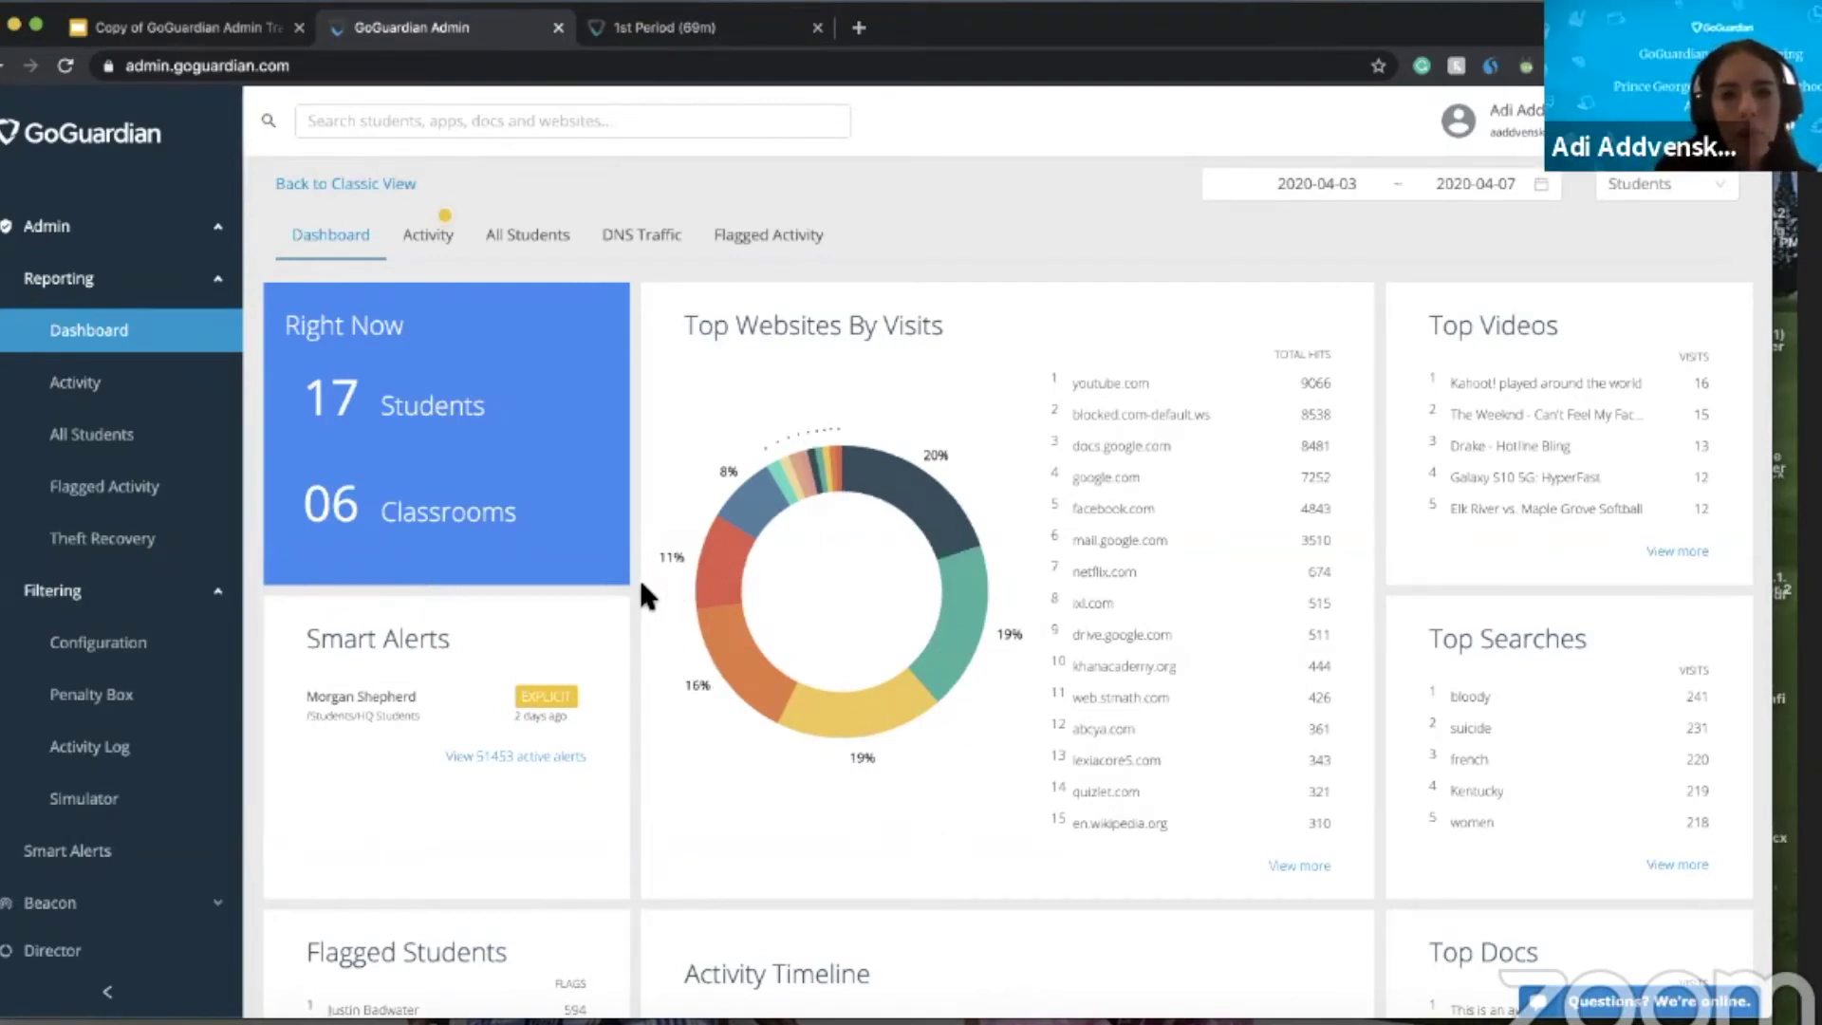
{"action": "left_click", "coordinate": [1375, 190]}
{"action": "left_click", "coordinate": [1027, 517]}
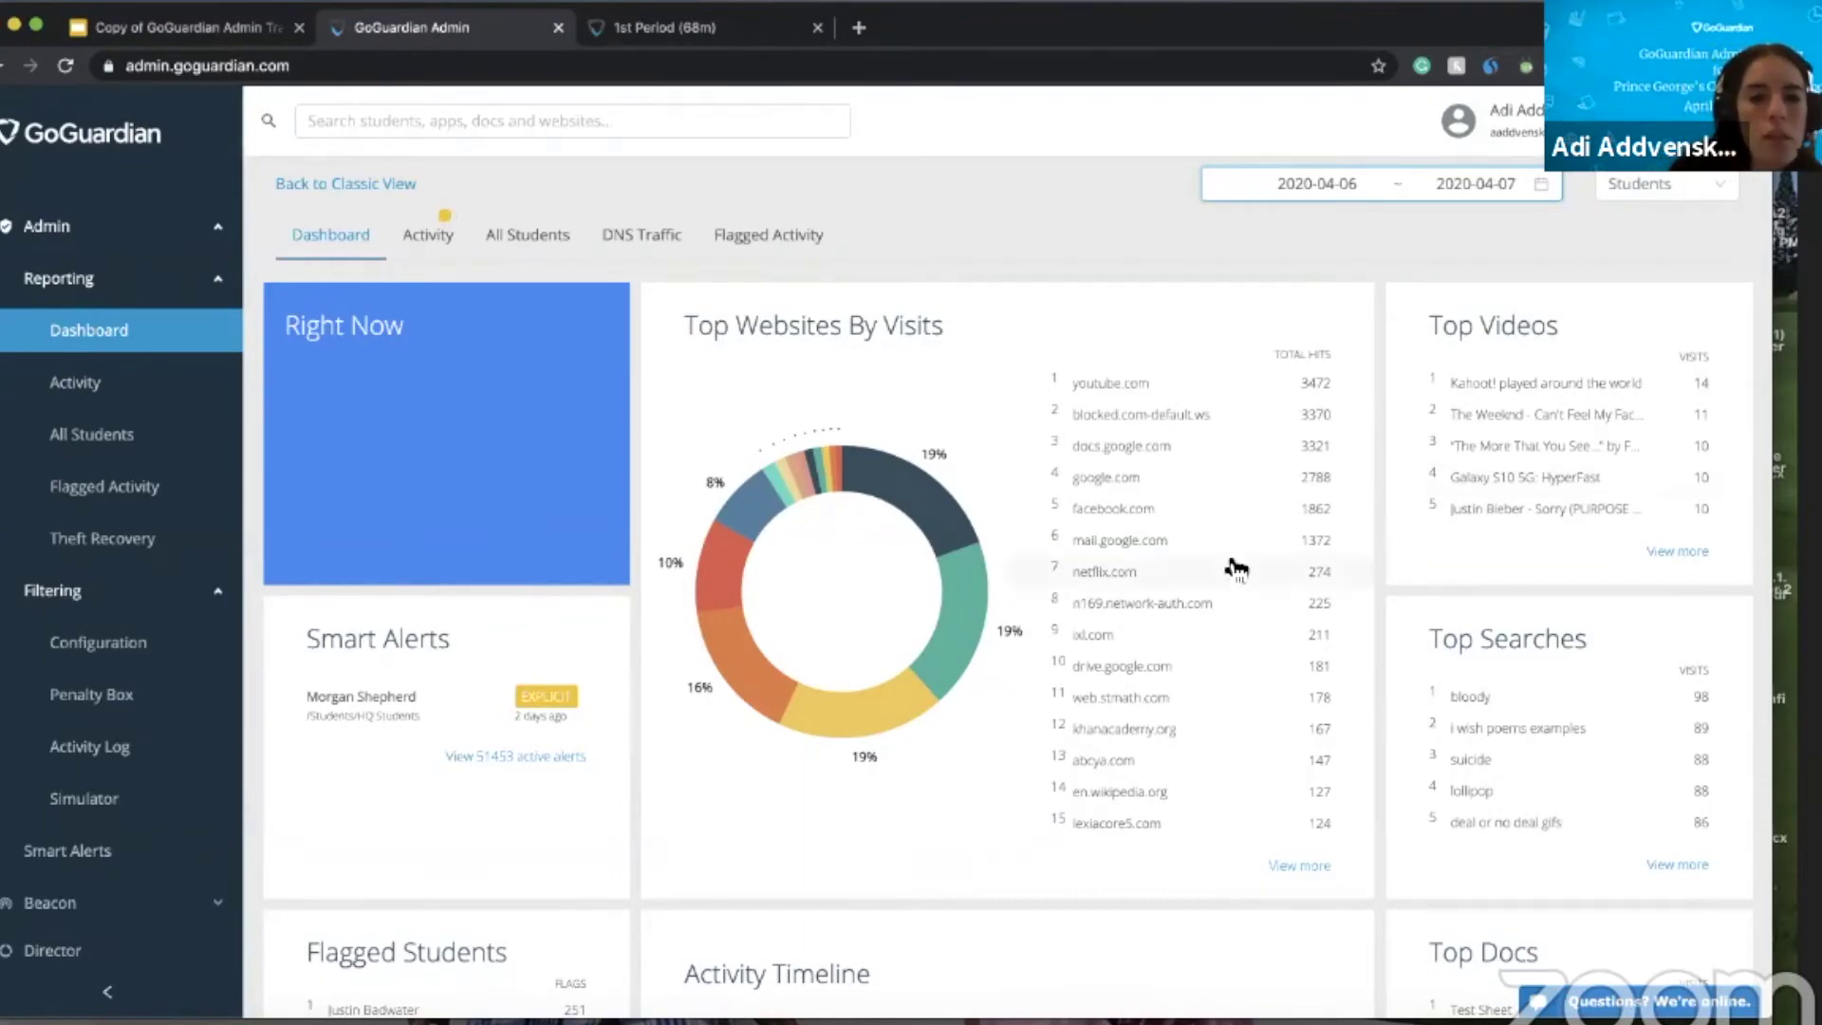
- Examine the last day's Flagged Students, hourly Activity Timeline and Top Apps on the Dashboard
{"action": "scroll", "coordinate": [1230, 566], "scroll_direction": "down", "scroll_amount": 5}
{"action": "scroll", "coordinate": [1230, 567], "scroll_direction": "down", "scroll_amount": 2}
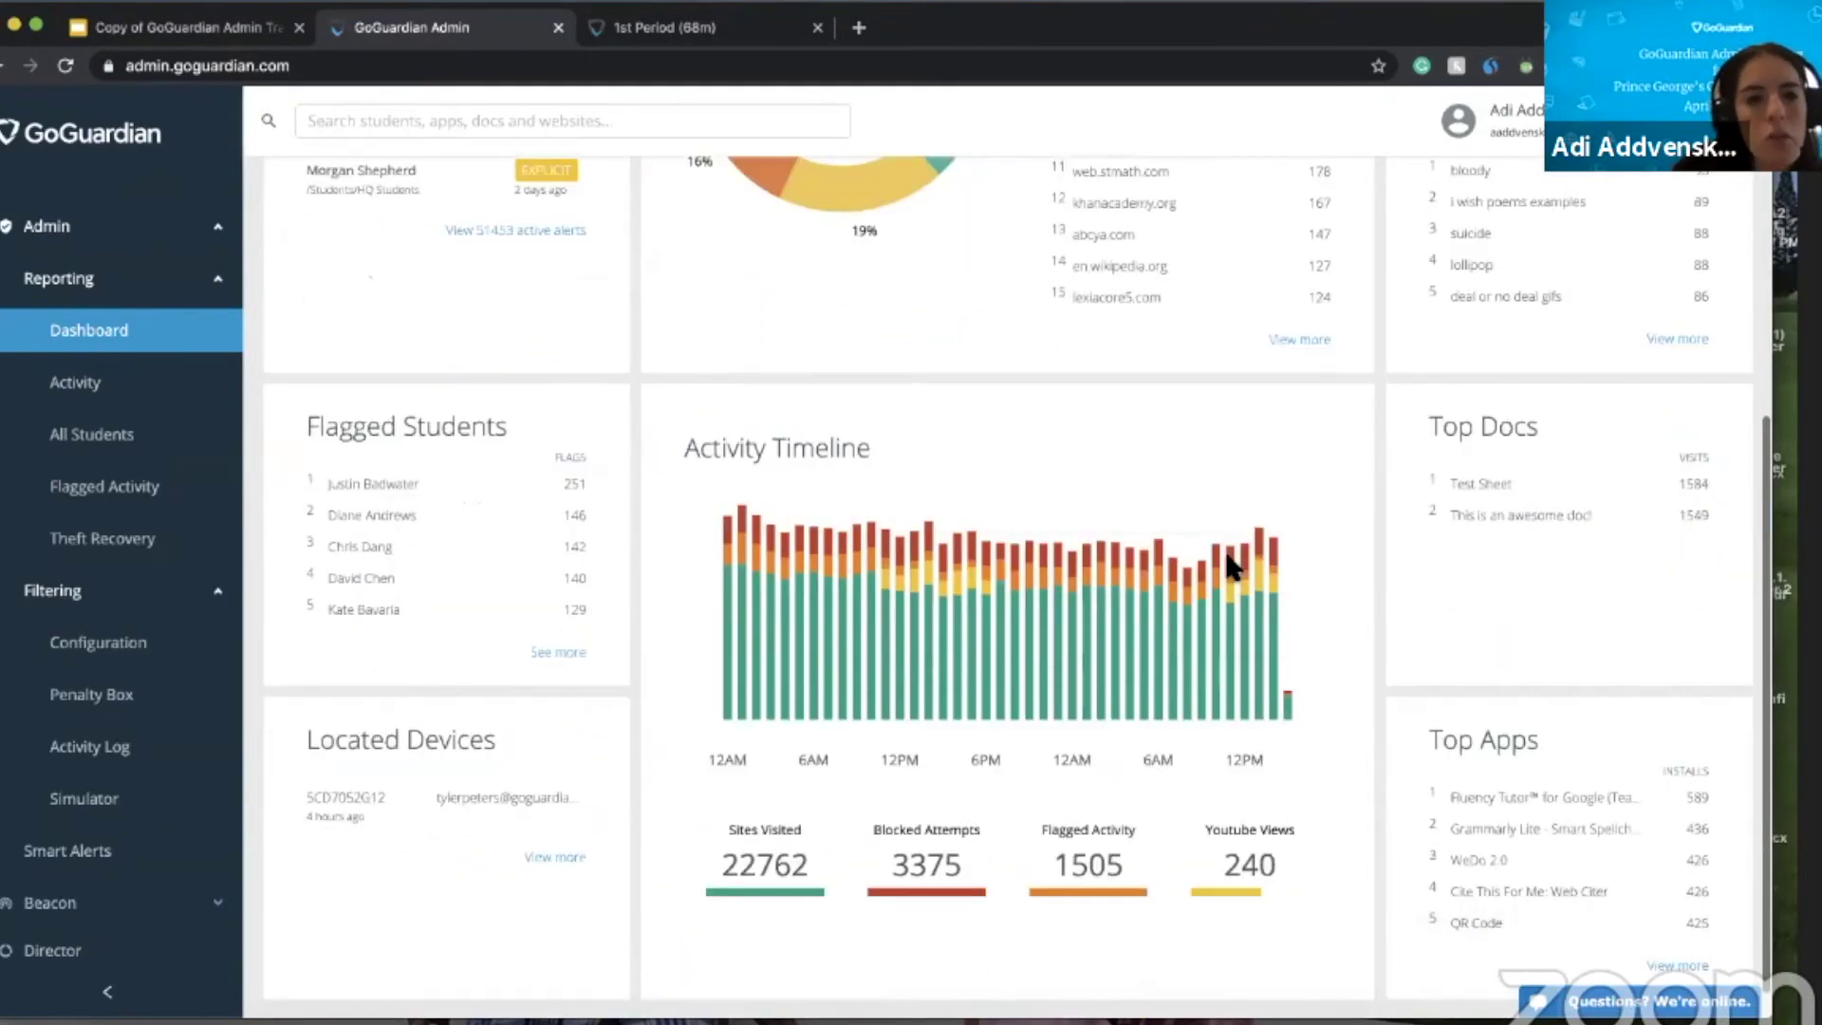
{"action": "scroll", "coordinate": [1231, 567], "scroll_direction": "up", "scroll_amount": 7}
{"action": "scroll", "coordinate": [1227, 558], "scroll_direction": "down", "scroll_amount": 1}
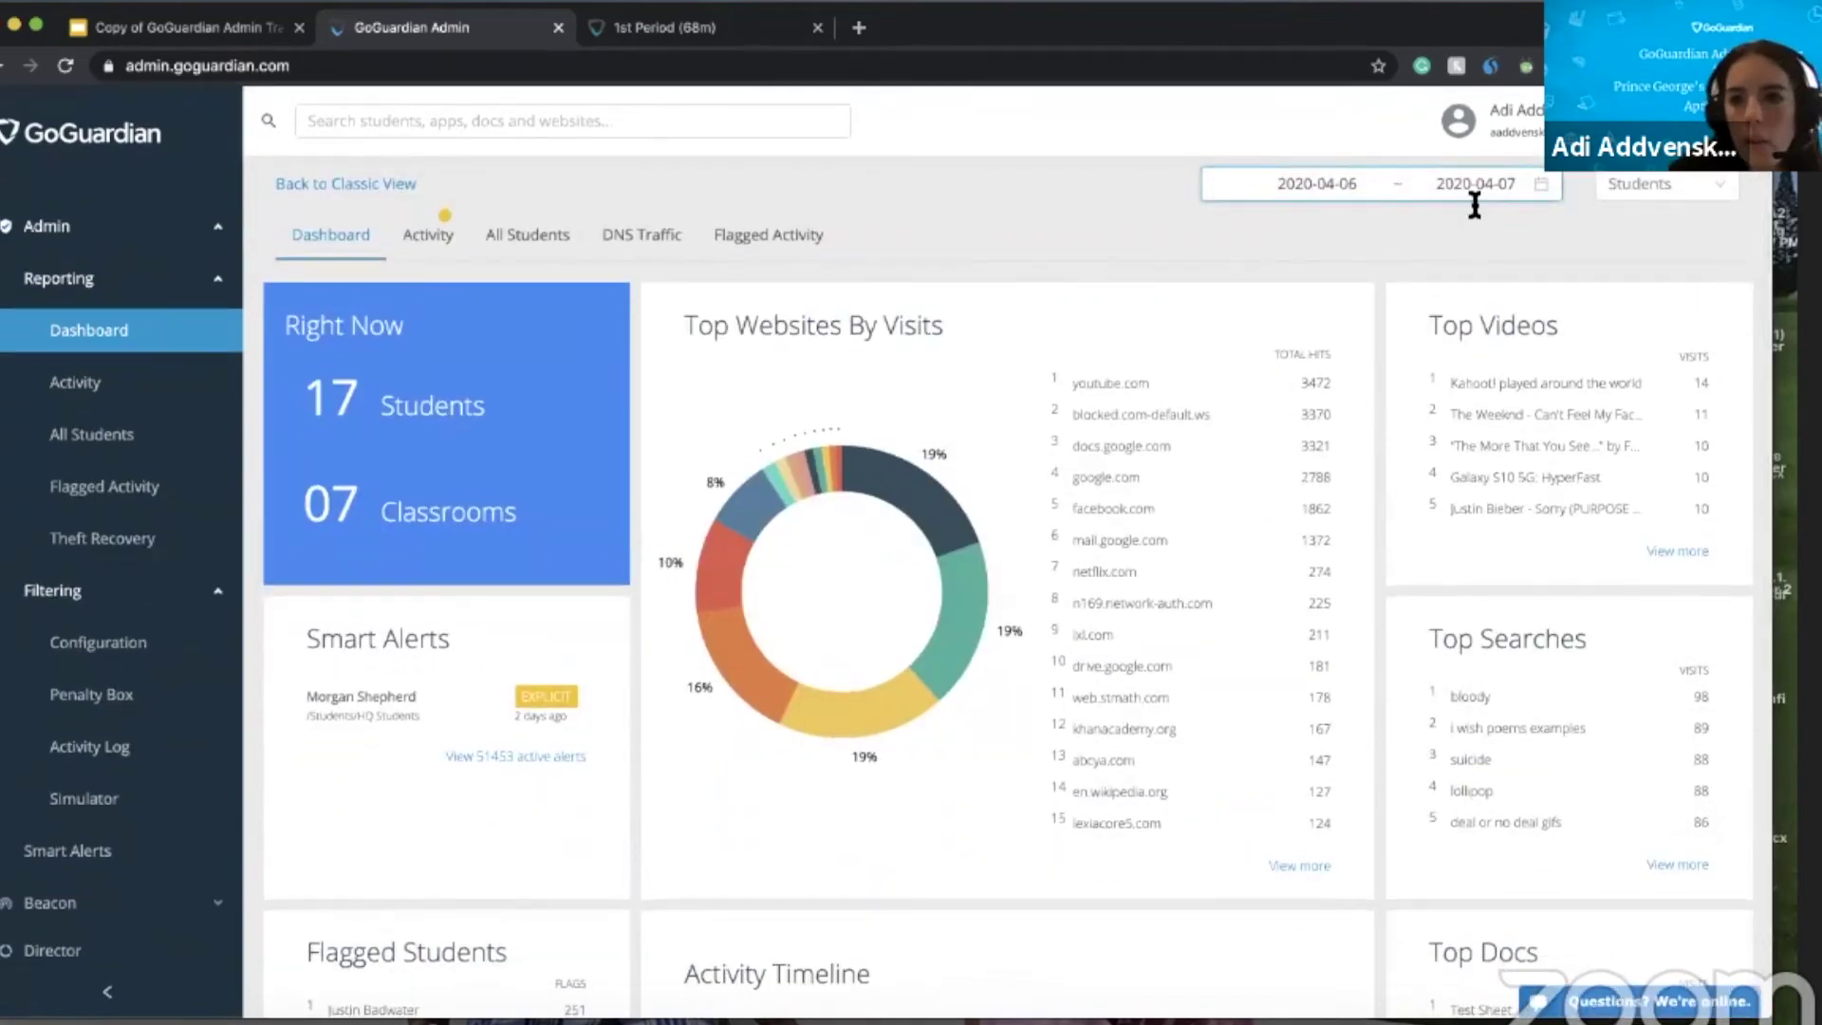
- Reapply the Last day date range on the Dashboard and review the Top Websites and Activity Timeline data
{"action": "left_click", "coordinate": [1525, 187]}
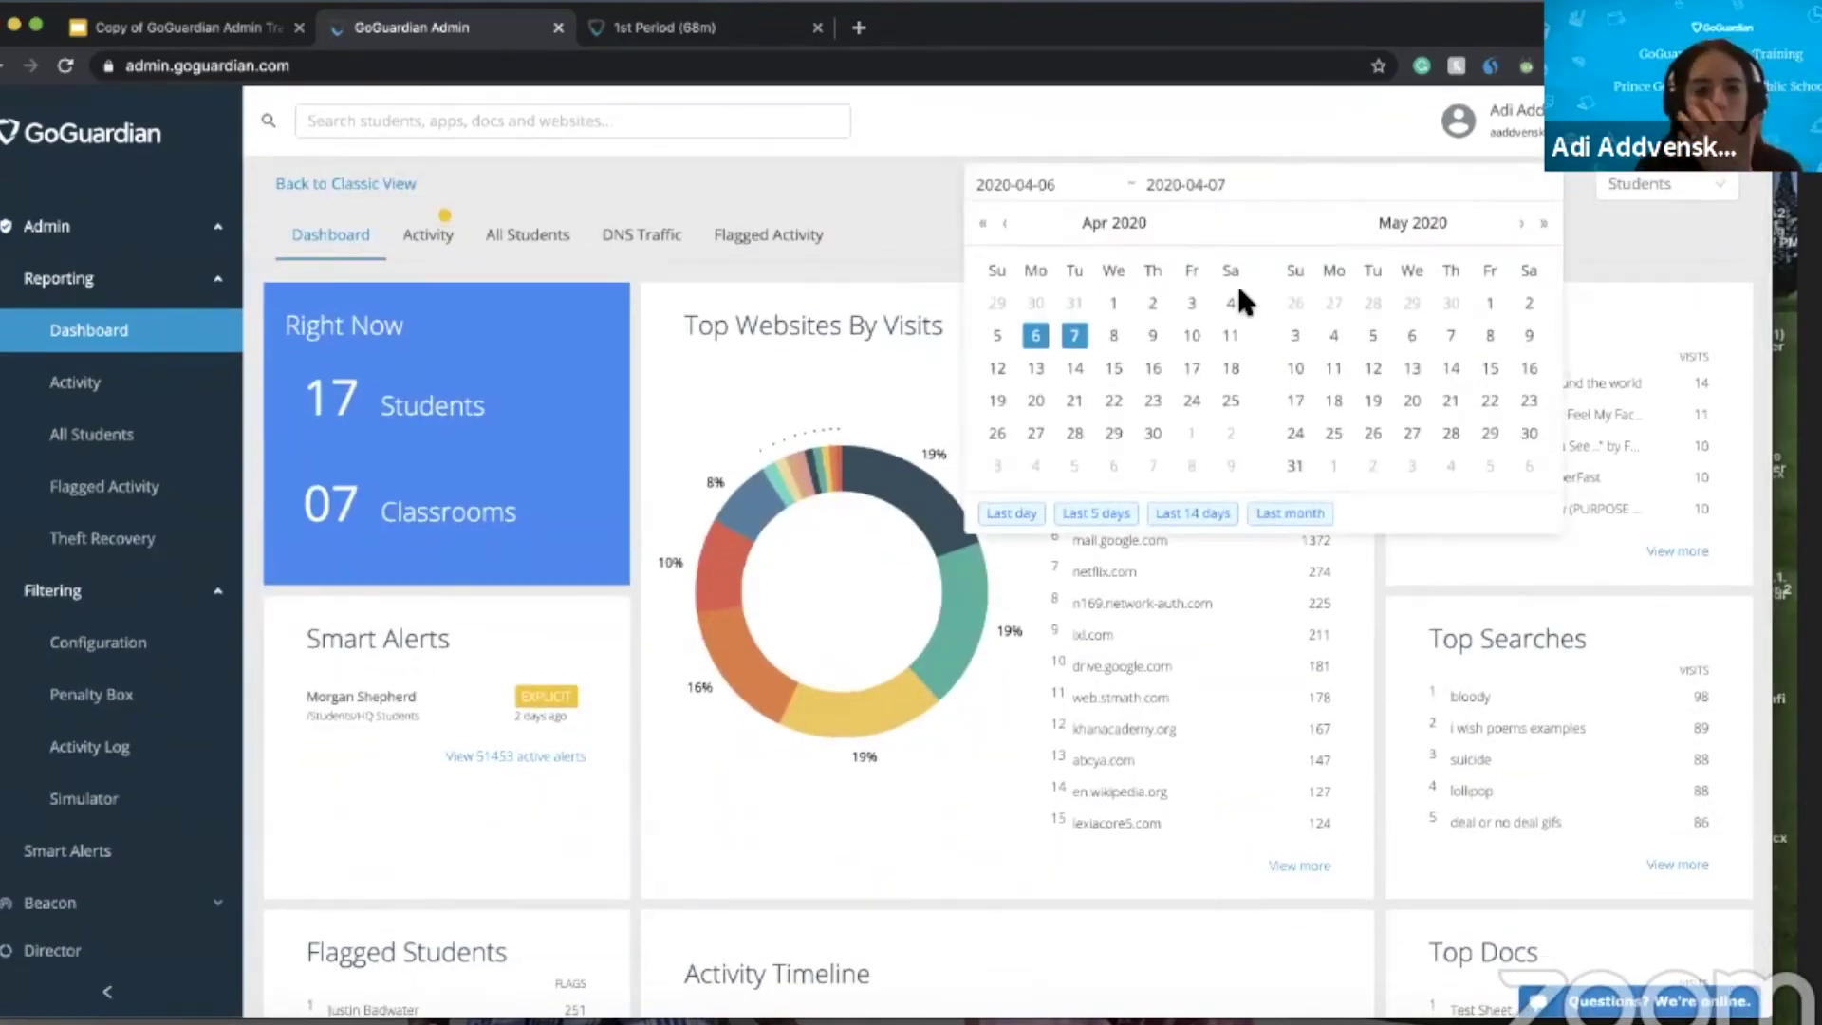
{"action": "left_click", "coordinate": [1029, 519]}
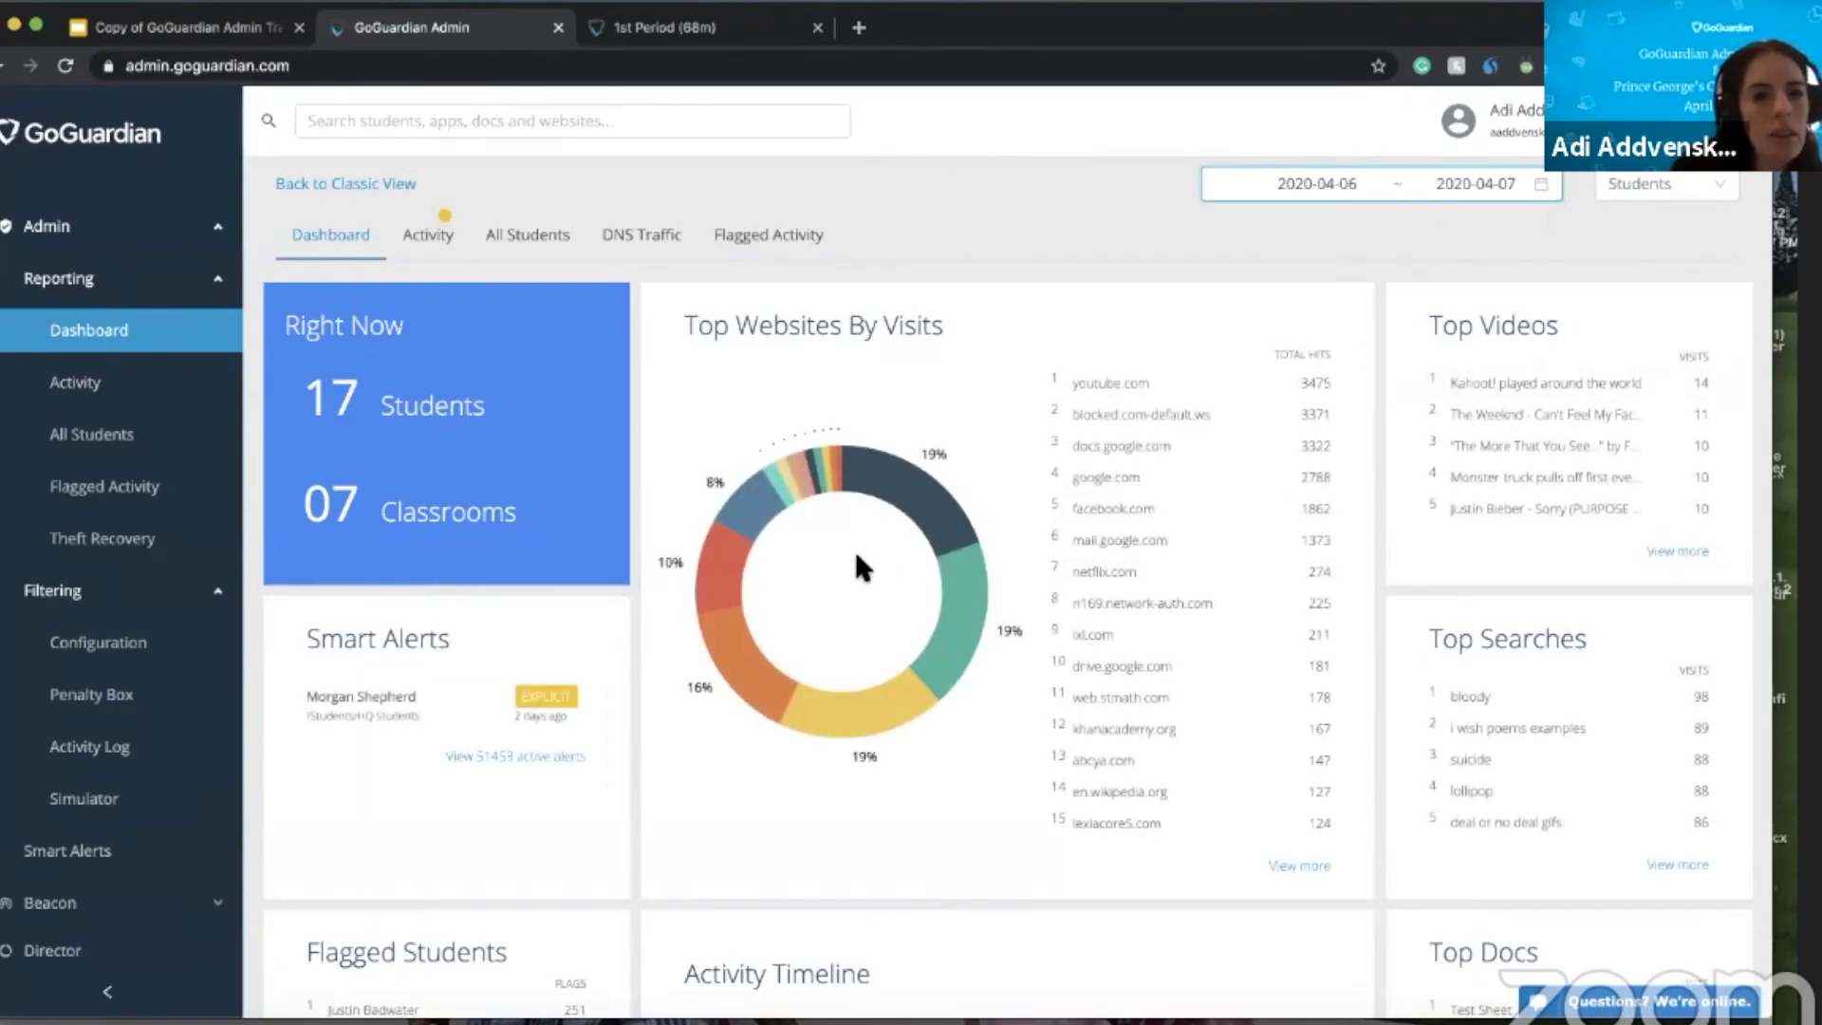
{"action": "scroll", "coordinate": [850, 527], "scroll_direction": "down", "scroll_amount": 2}
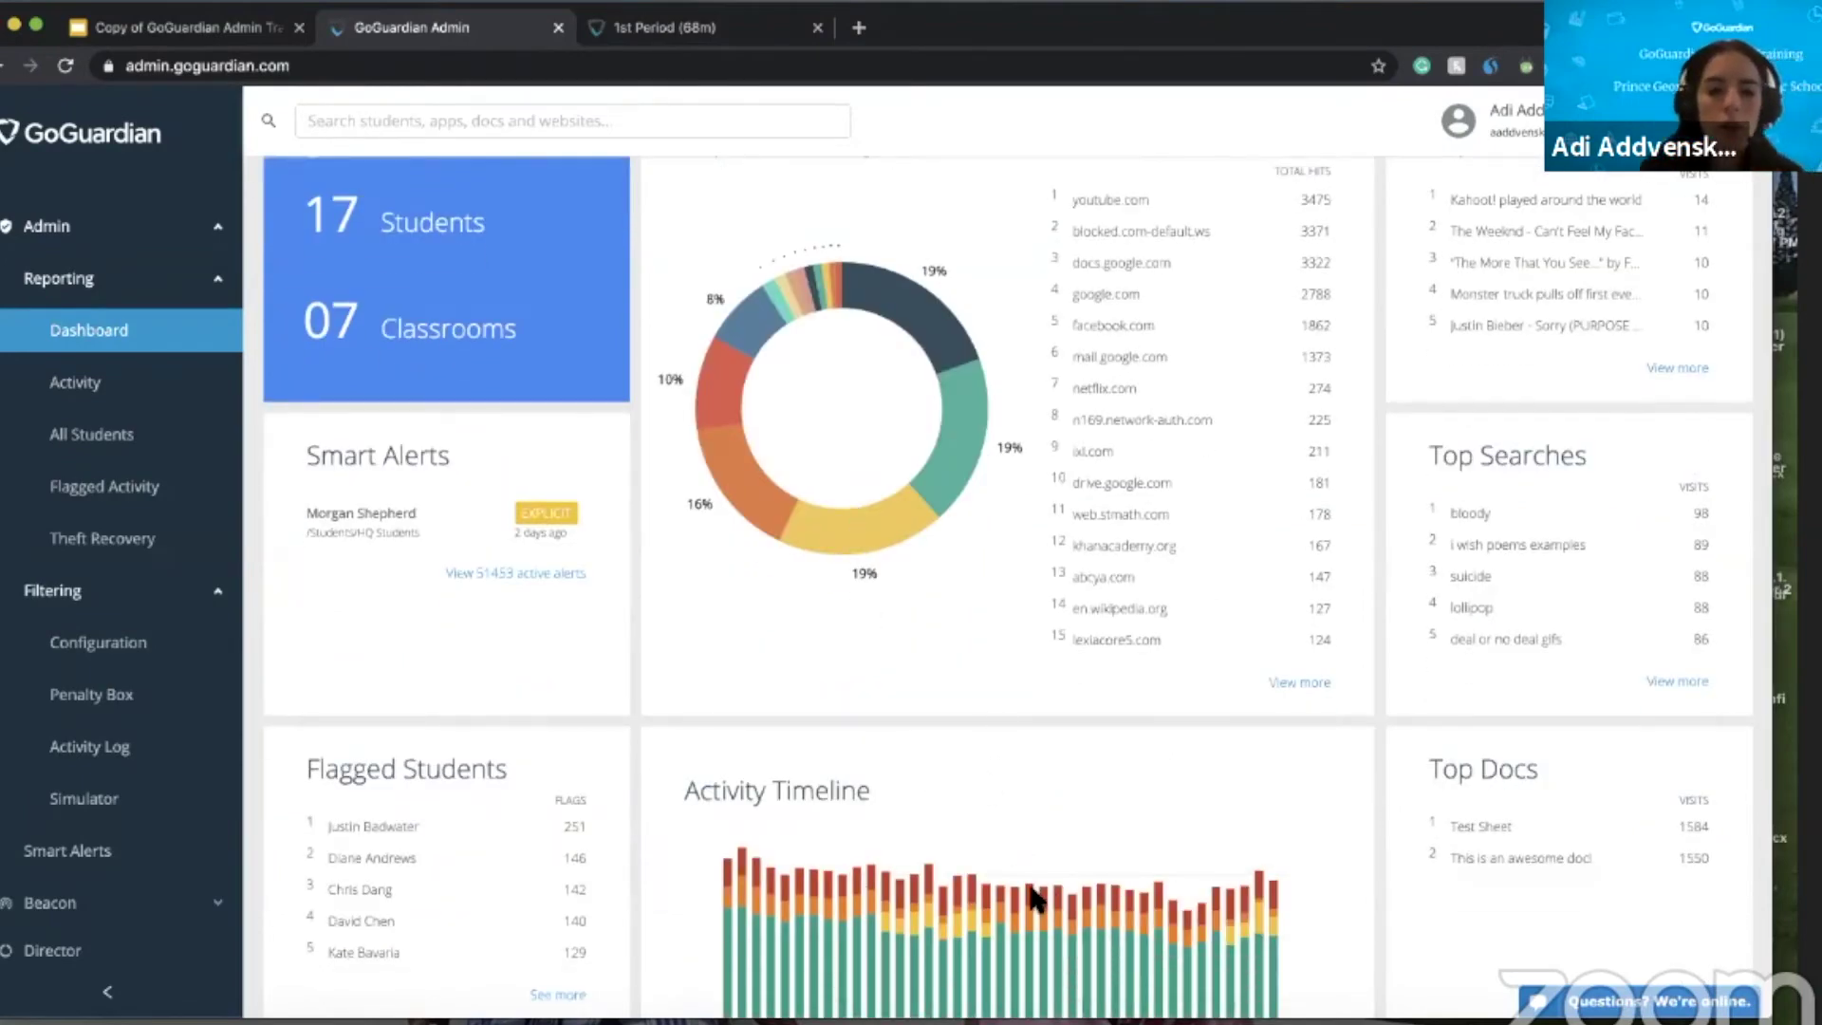
{"action": "scroll", "coordinate": [1293, 536], "scroll_direction": "up", "scroll_amount": 2}
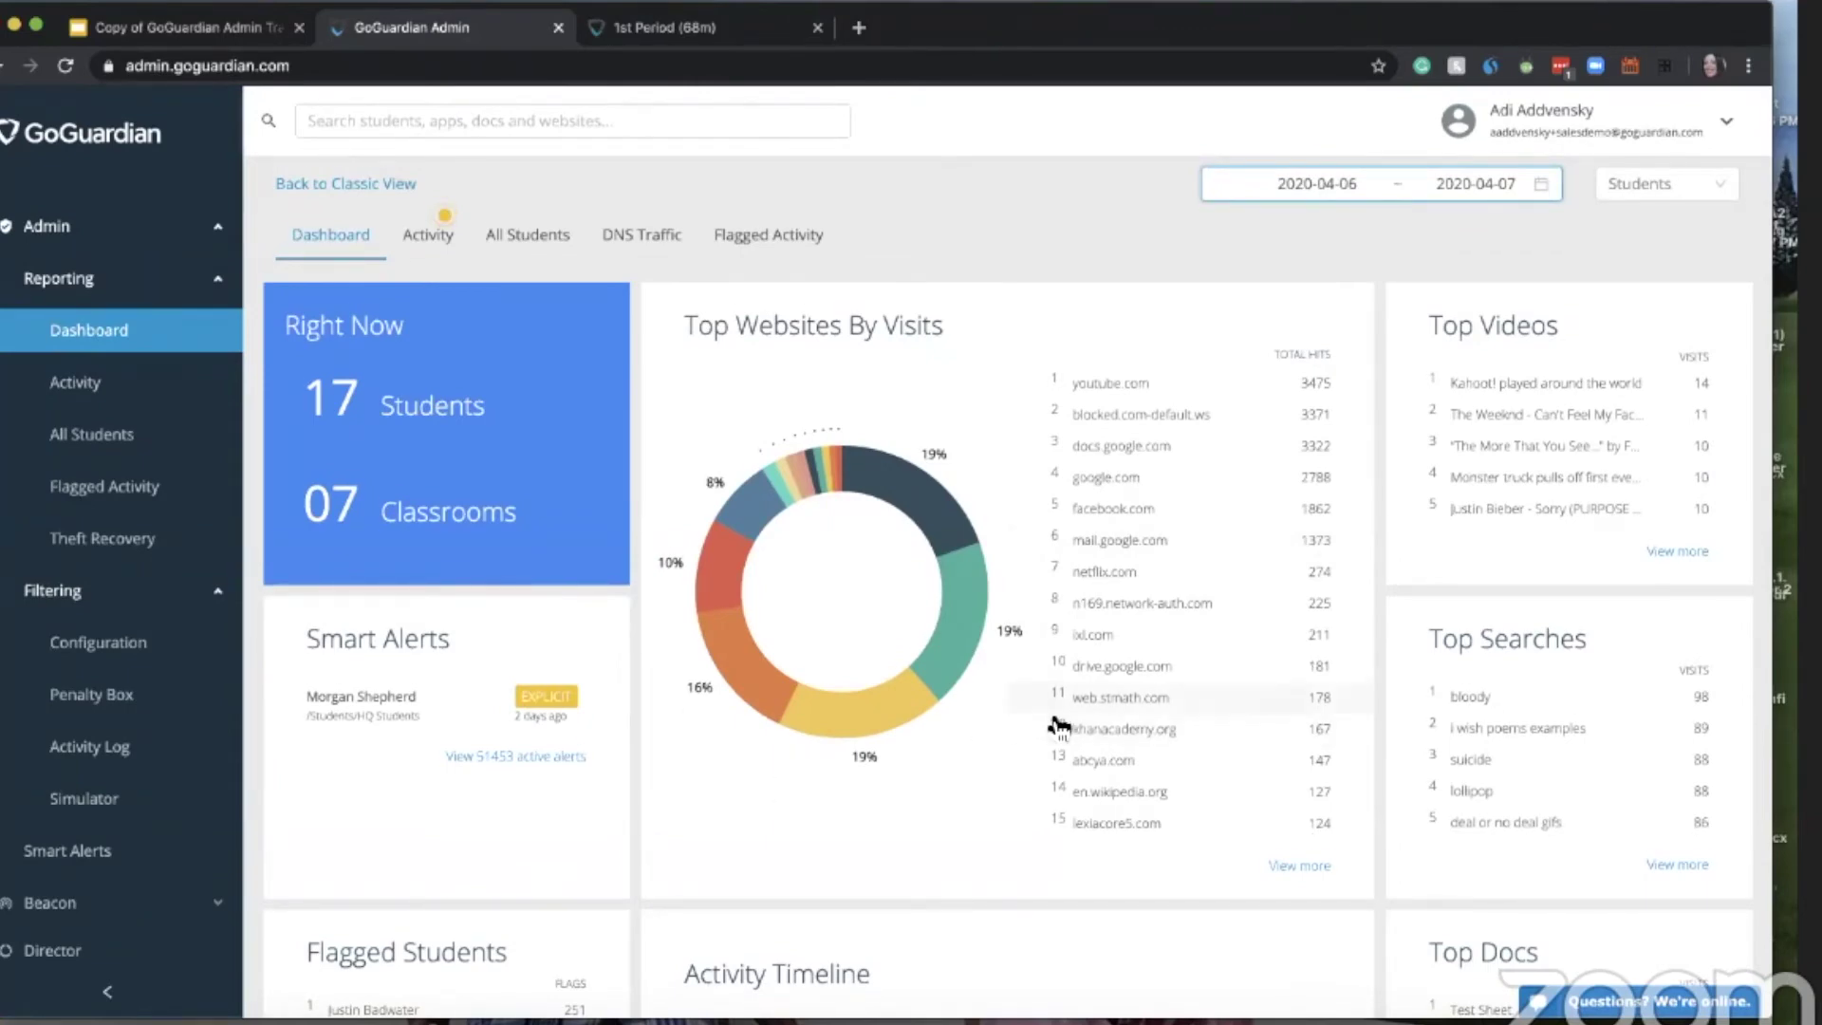
{"action": "scroll", "coordinate": [1060, 726], "scroll_direction": "down", "scroll_amount": 3}
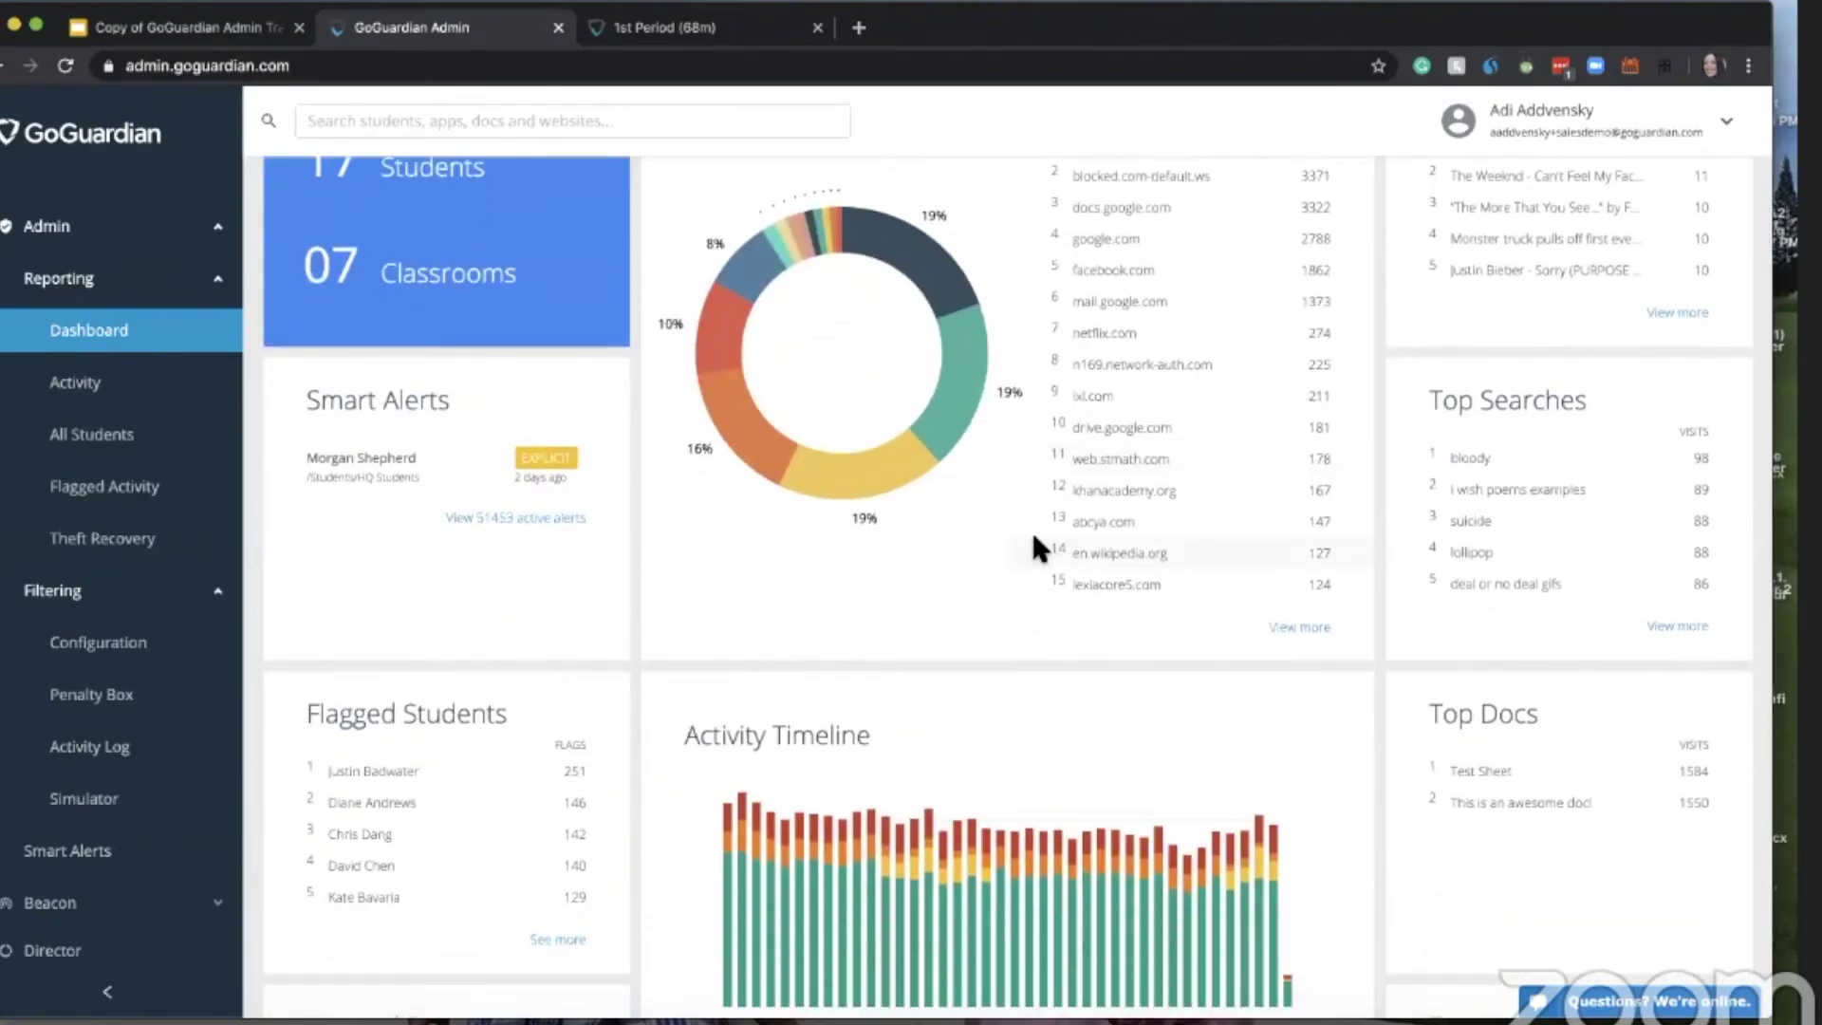
{"action": "scroll", "coordinate": [1033, 537], "scroll_direction": "down", "scroll_amount": 3}
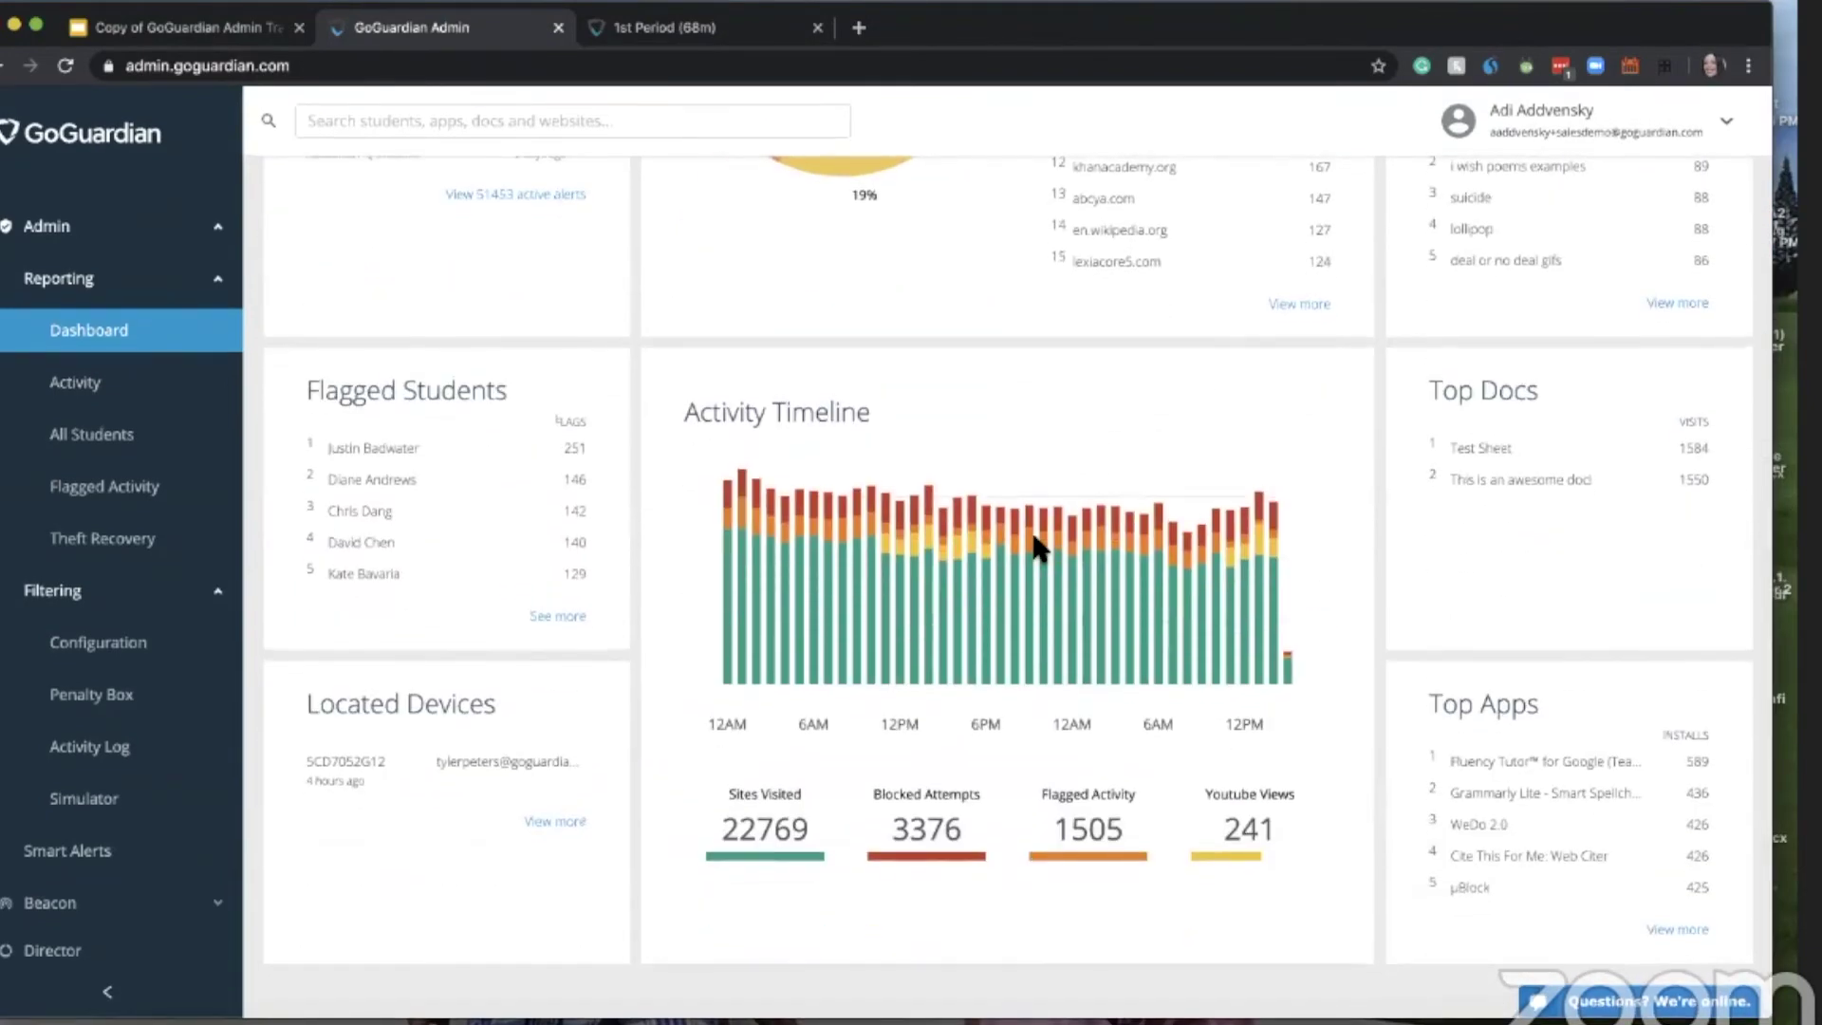
{"action": "scroll", "coordinate": [1034, 545], "scroll_direction": "up", "scroll_amount": 6}
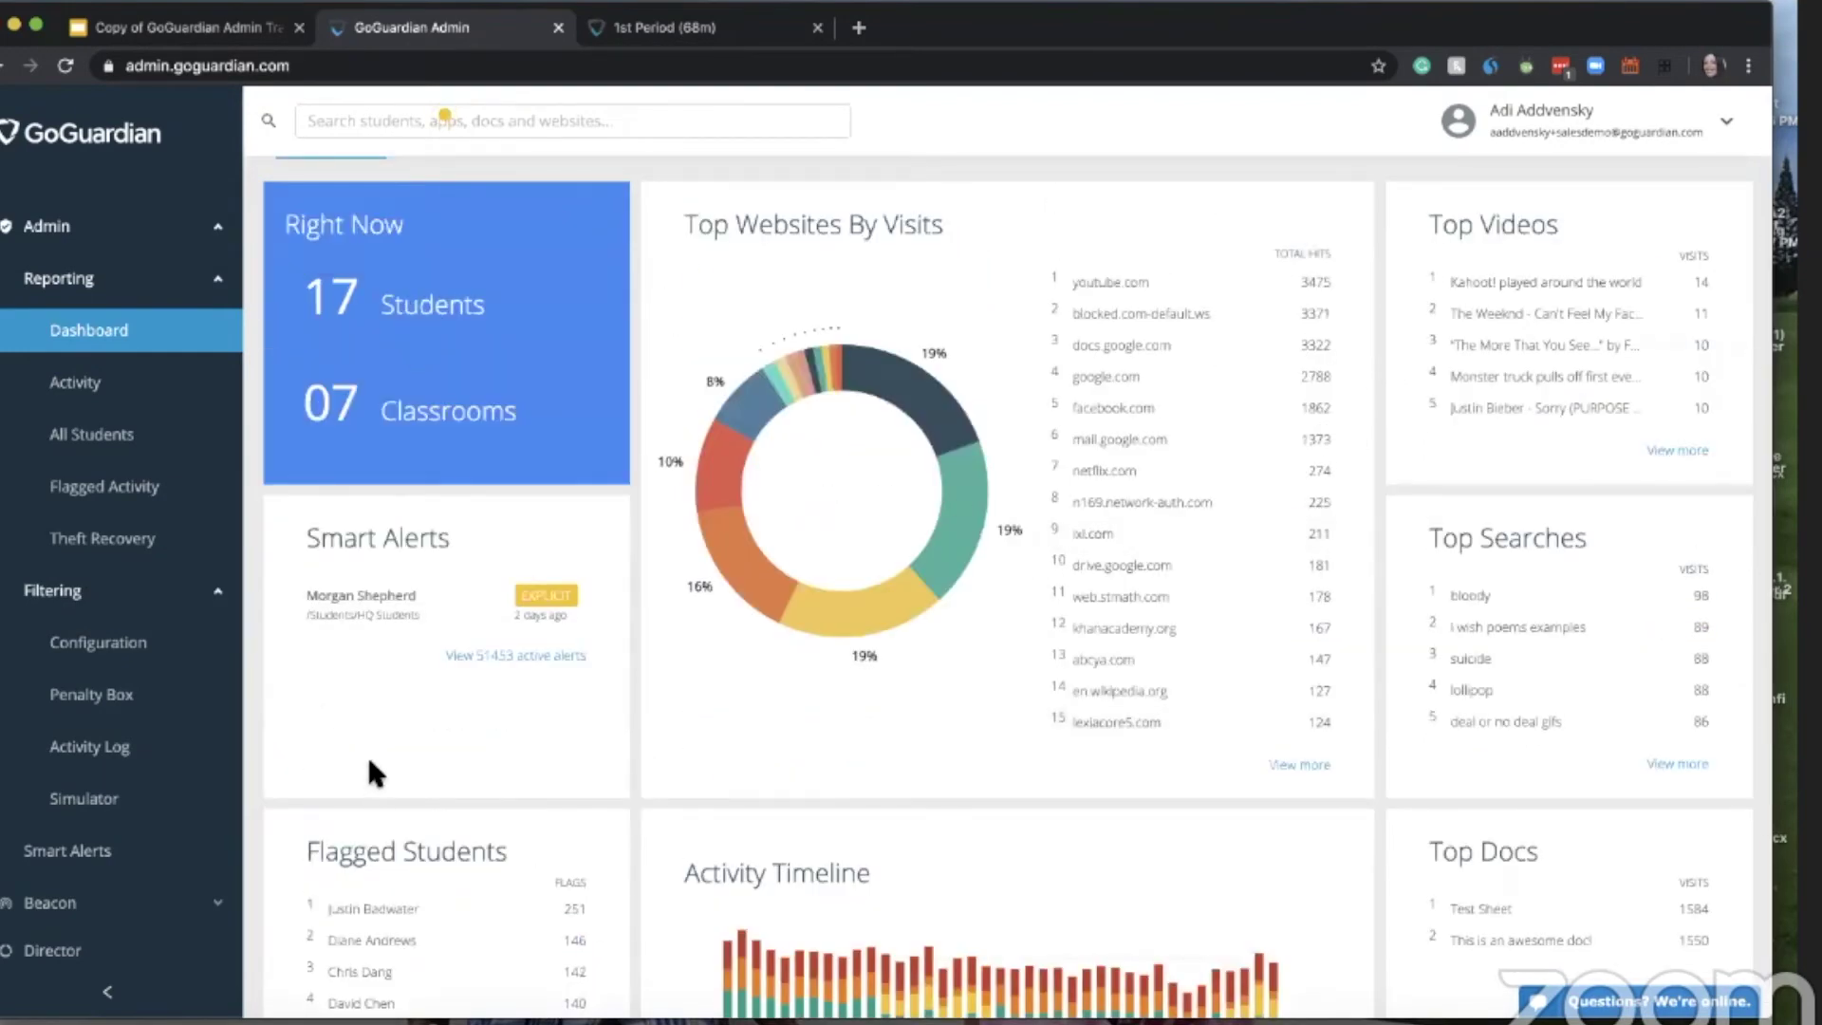
{"action": "scroll", "coordinate": [366, 759], "scroll_direction": "down", "scroll_amount": 1}
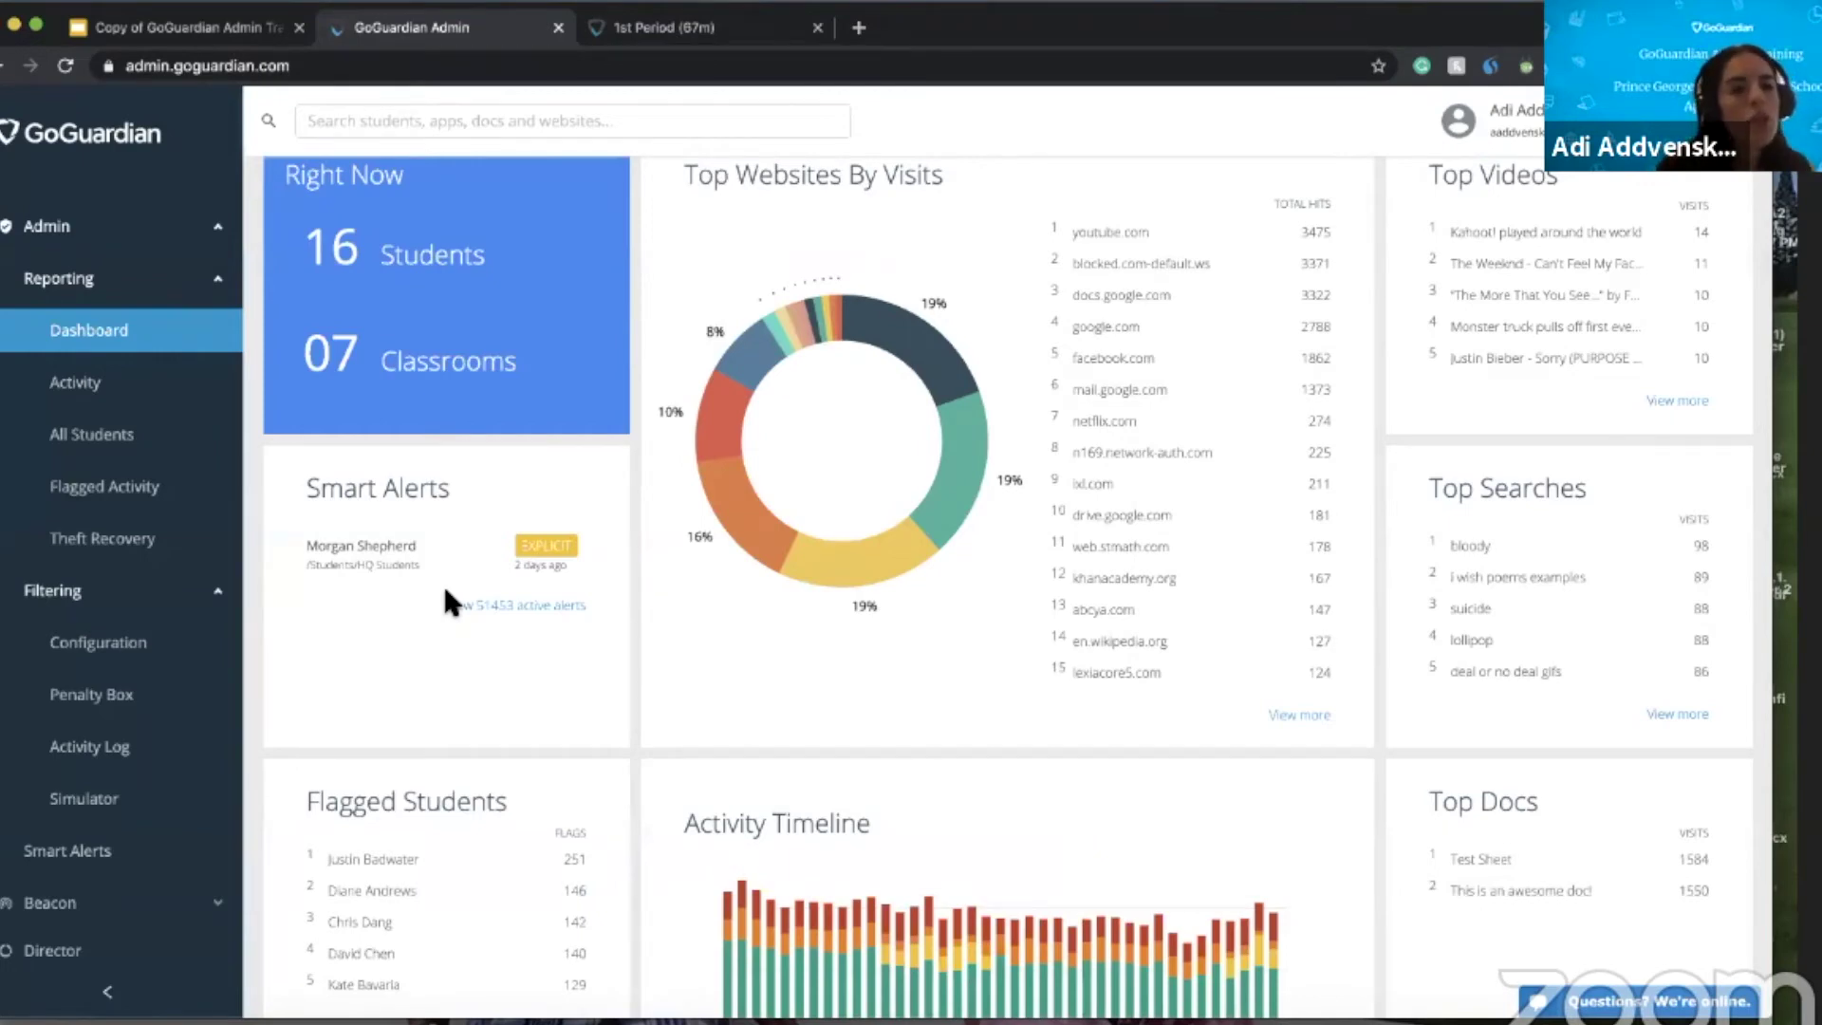
{"action": "scroll", "coordinate": [442, 607], "scroll_direction": "down", "scroll_amount": 2}
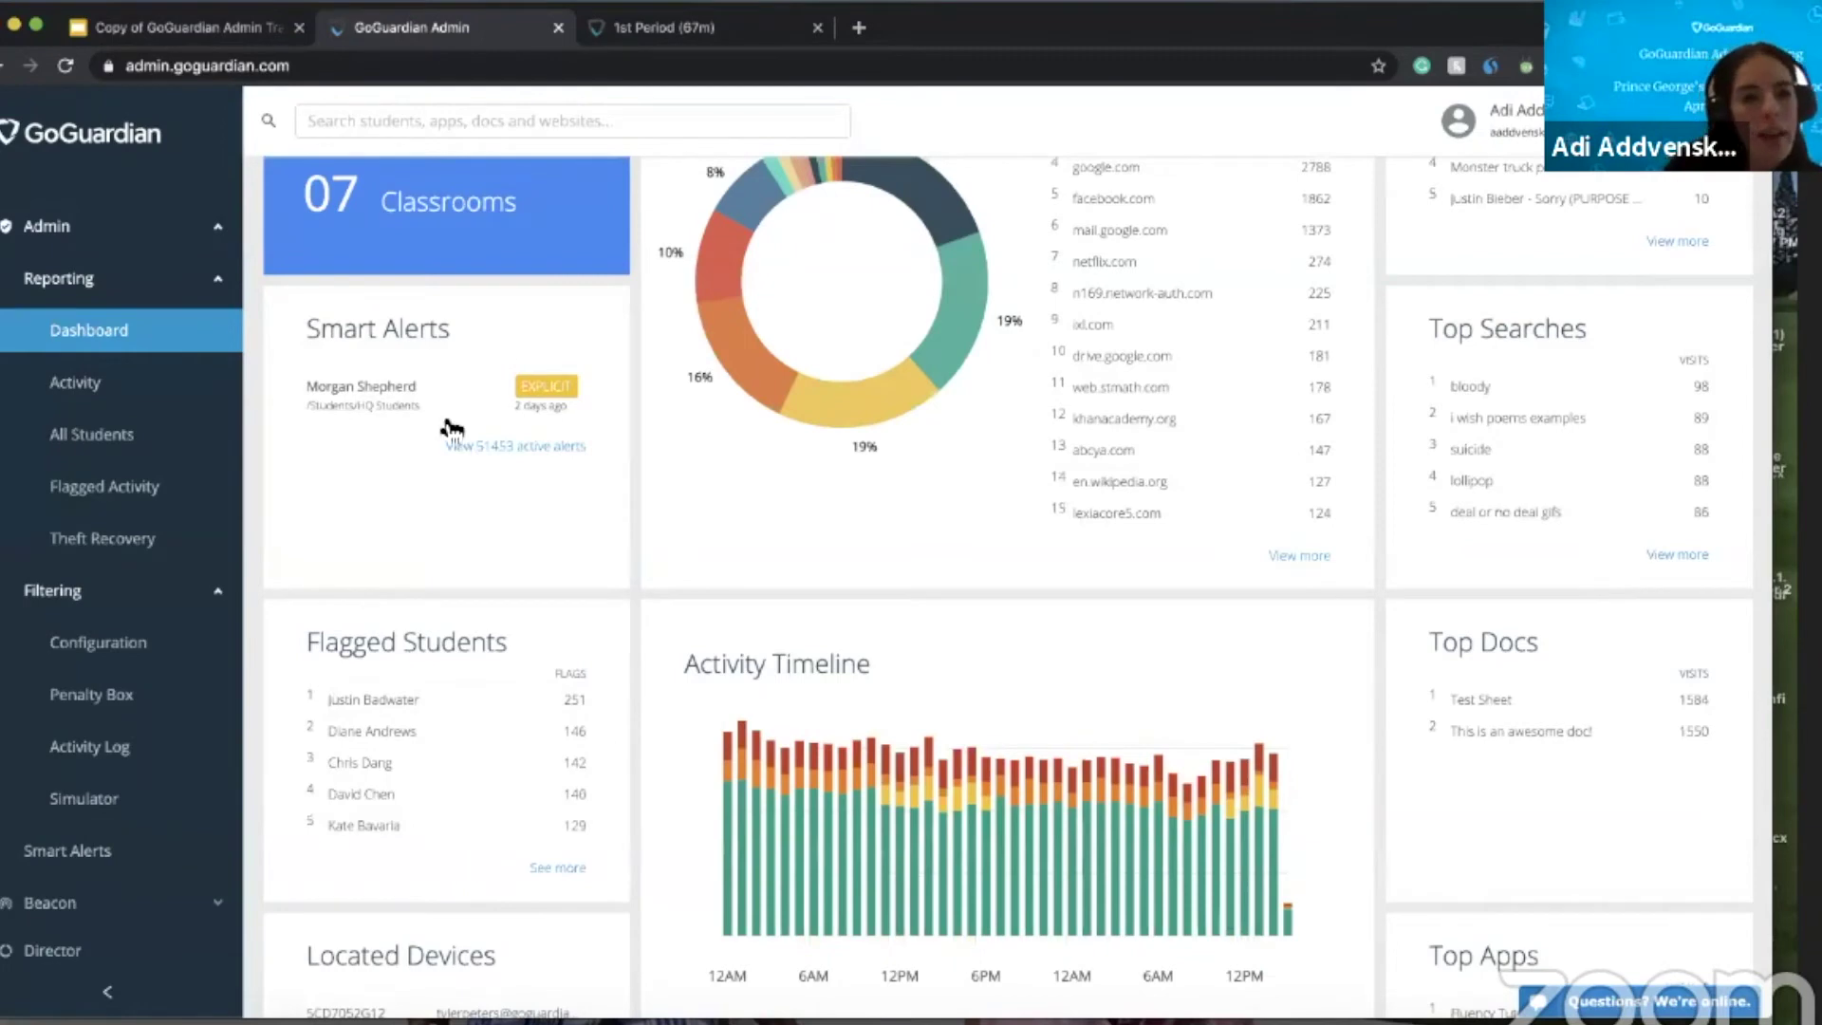
{"action": "left_click", "coordinate": [121, 503]}
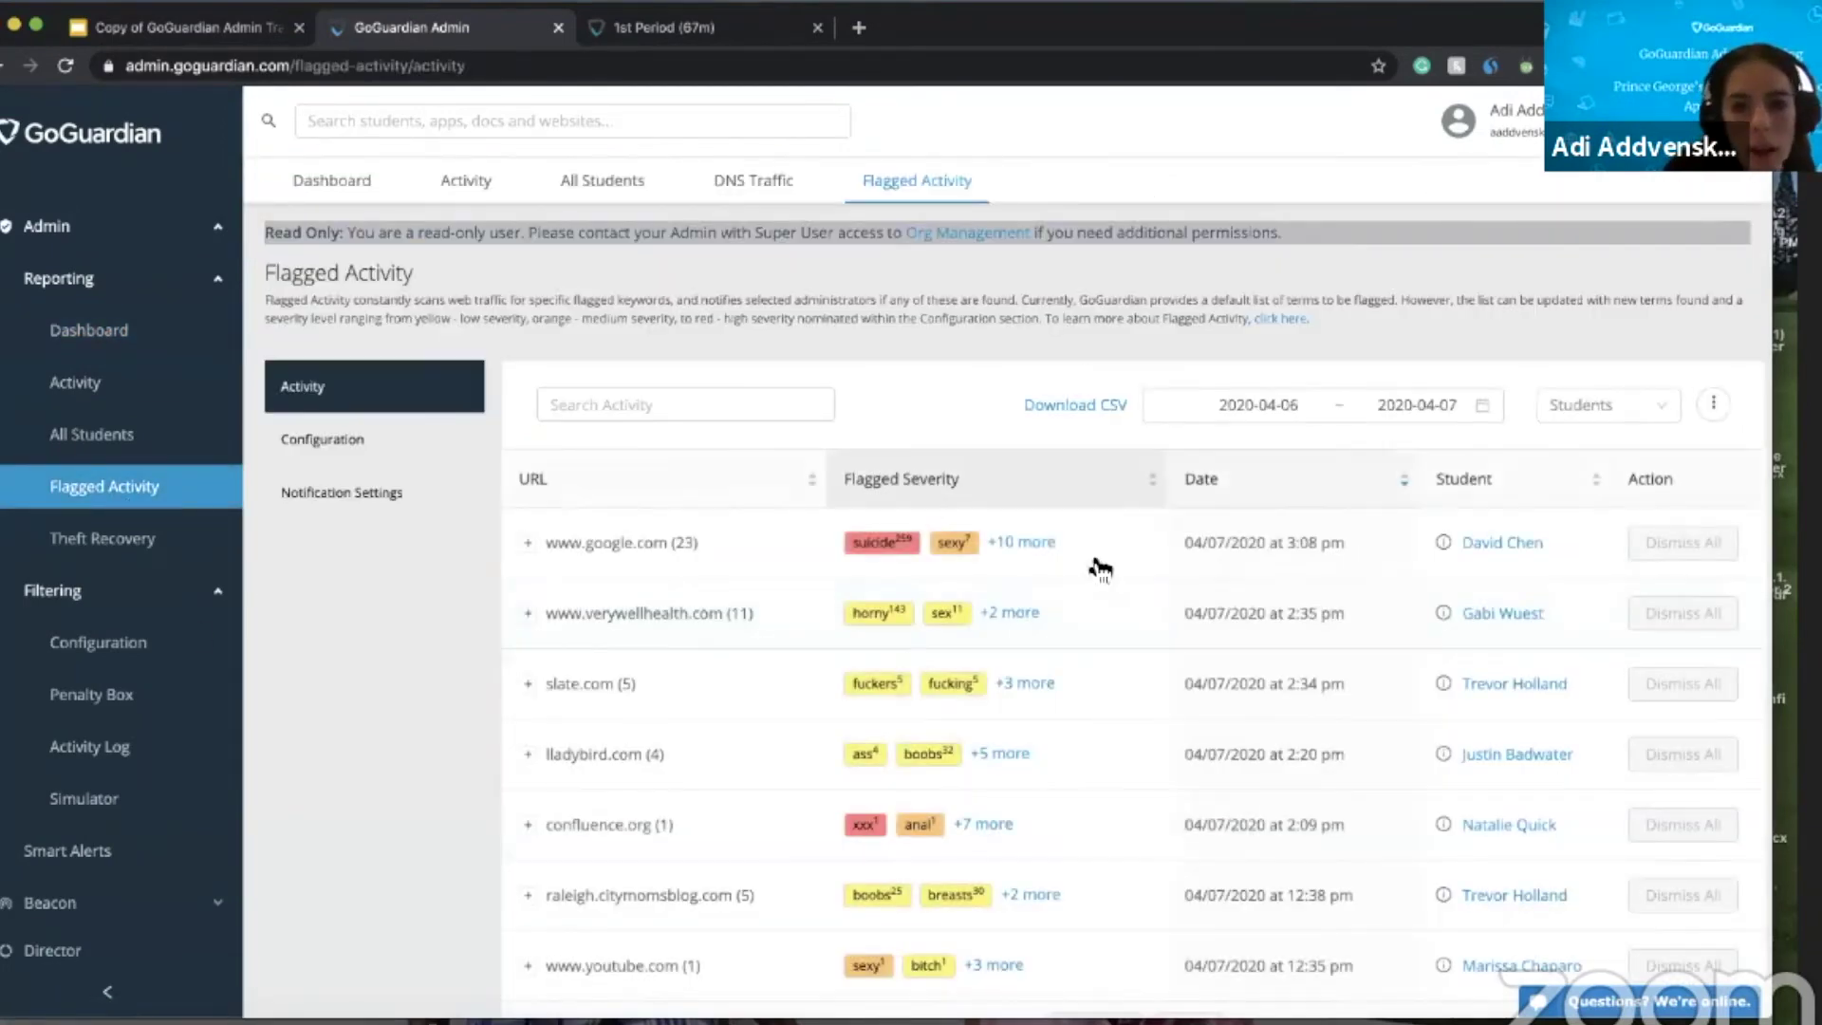
{"action": "left_click", "coordinate": [527, 542]}
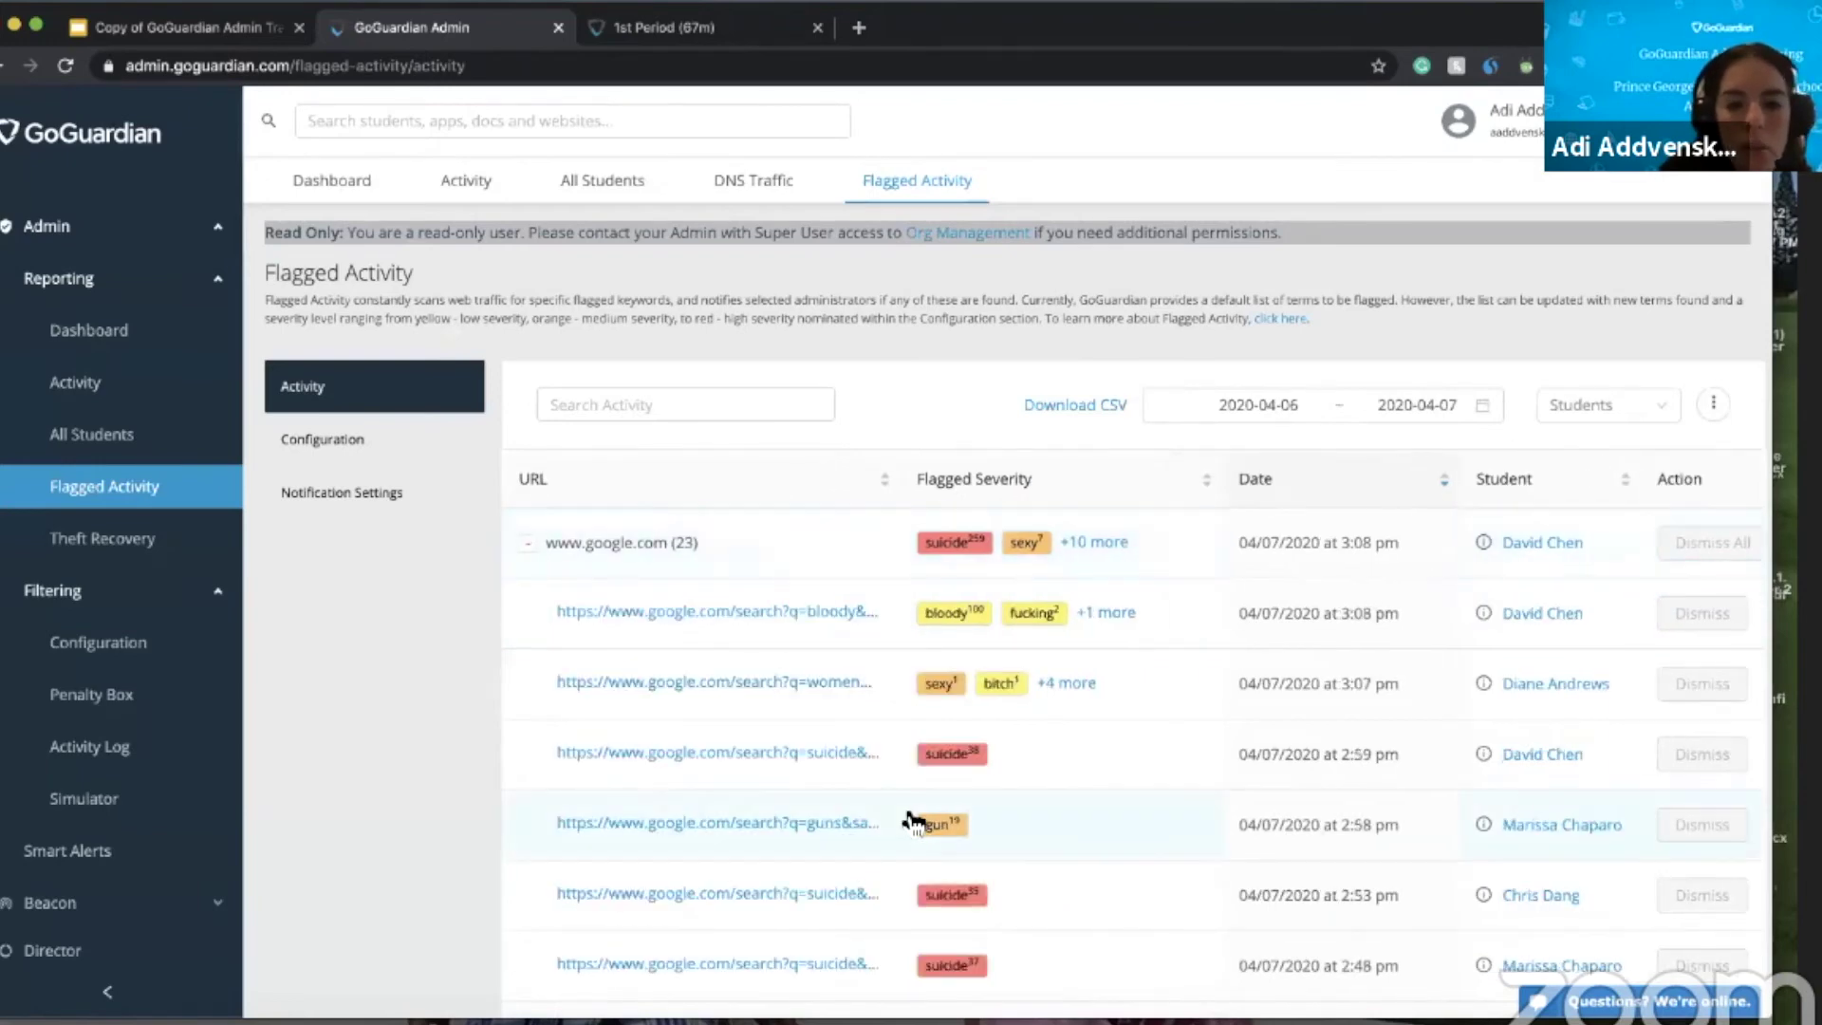
{"action": "scroll", "coordinate": [935, 813], "scroll_direction": "down", "scroll_amount": 2}
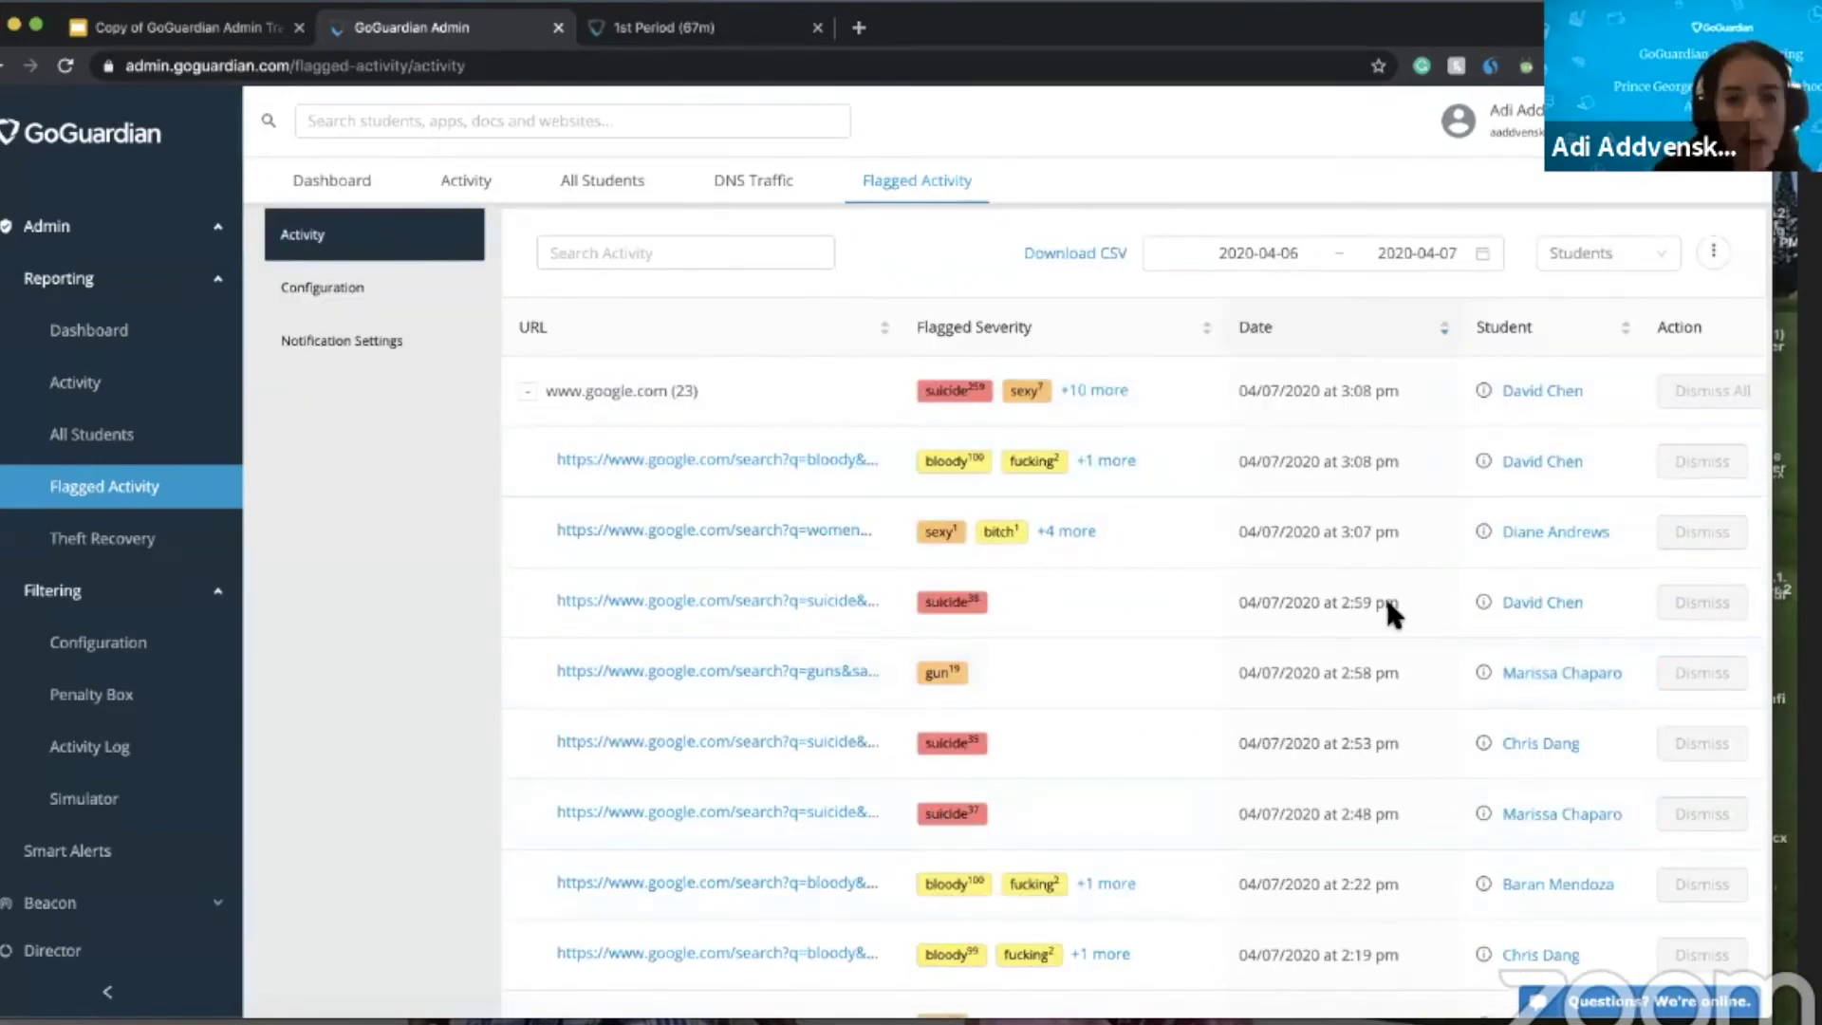
- View the All Students online list and return to the reporting Dashboard to review its website, alert and flag summaries
{"action": "left_click", "coordinate": [143, 440]}
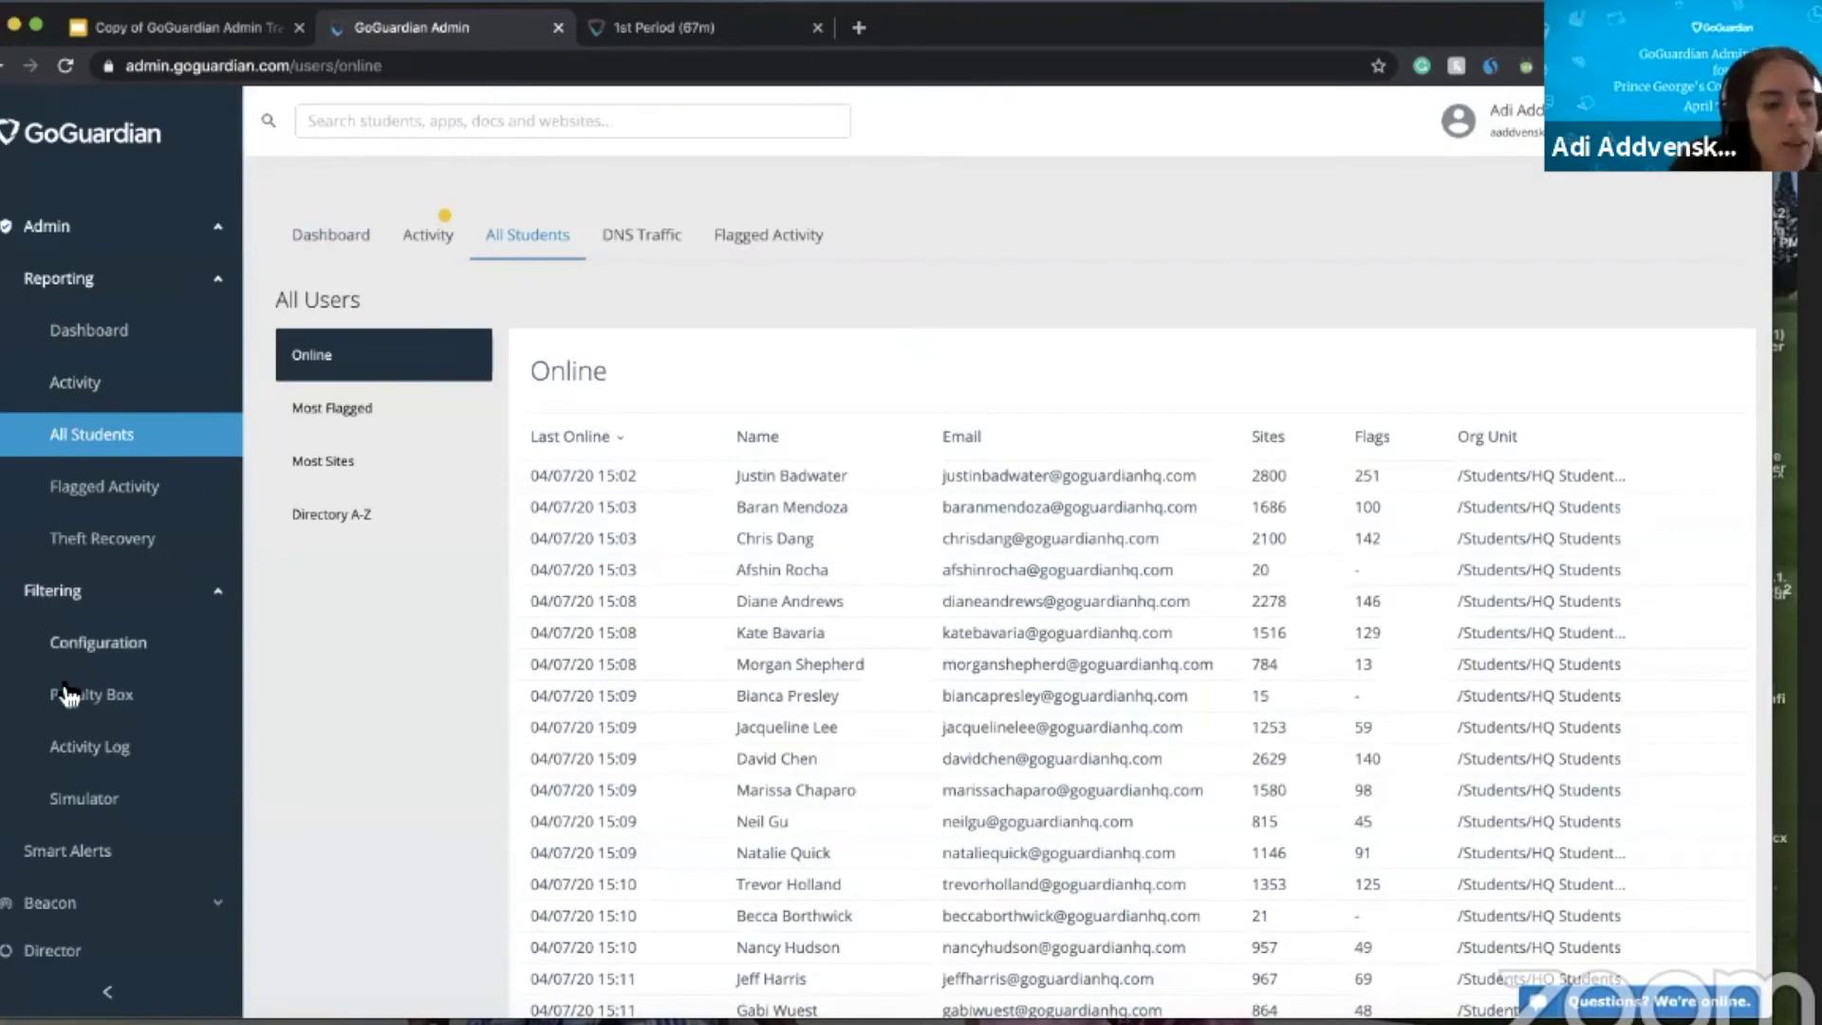
{"action": "left_click", "coordinate": [102, 347]}
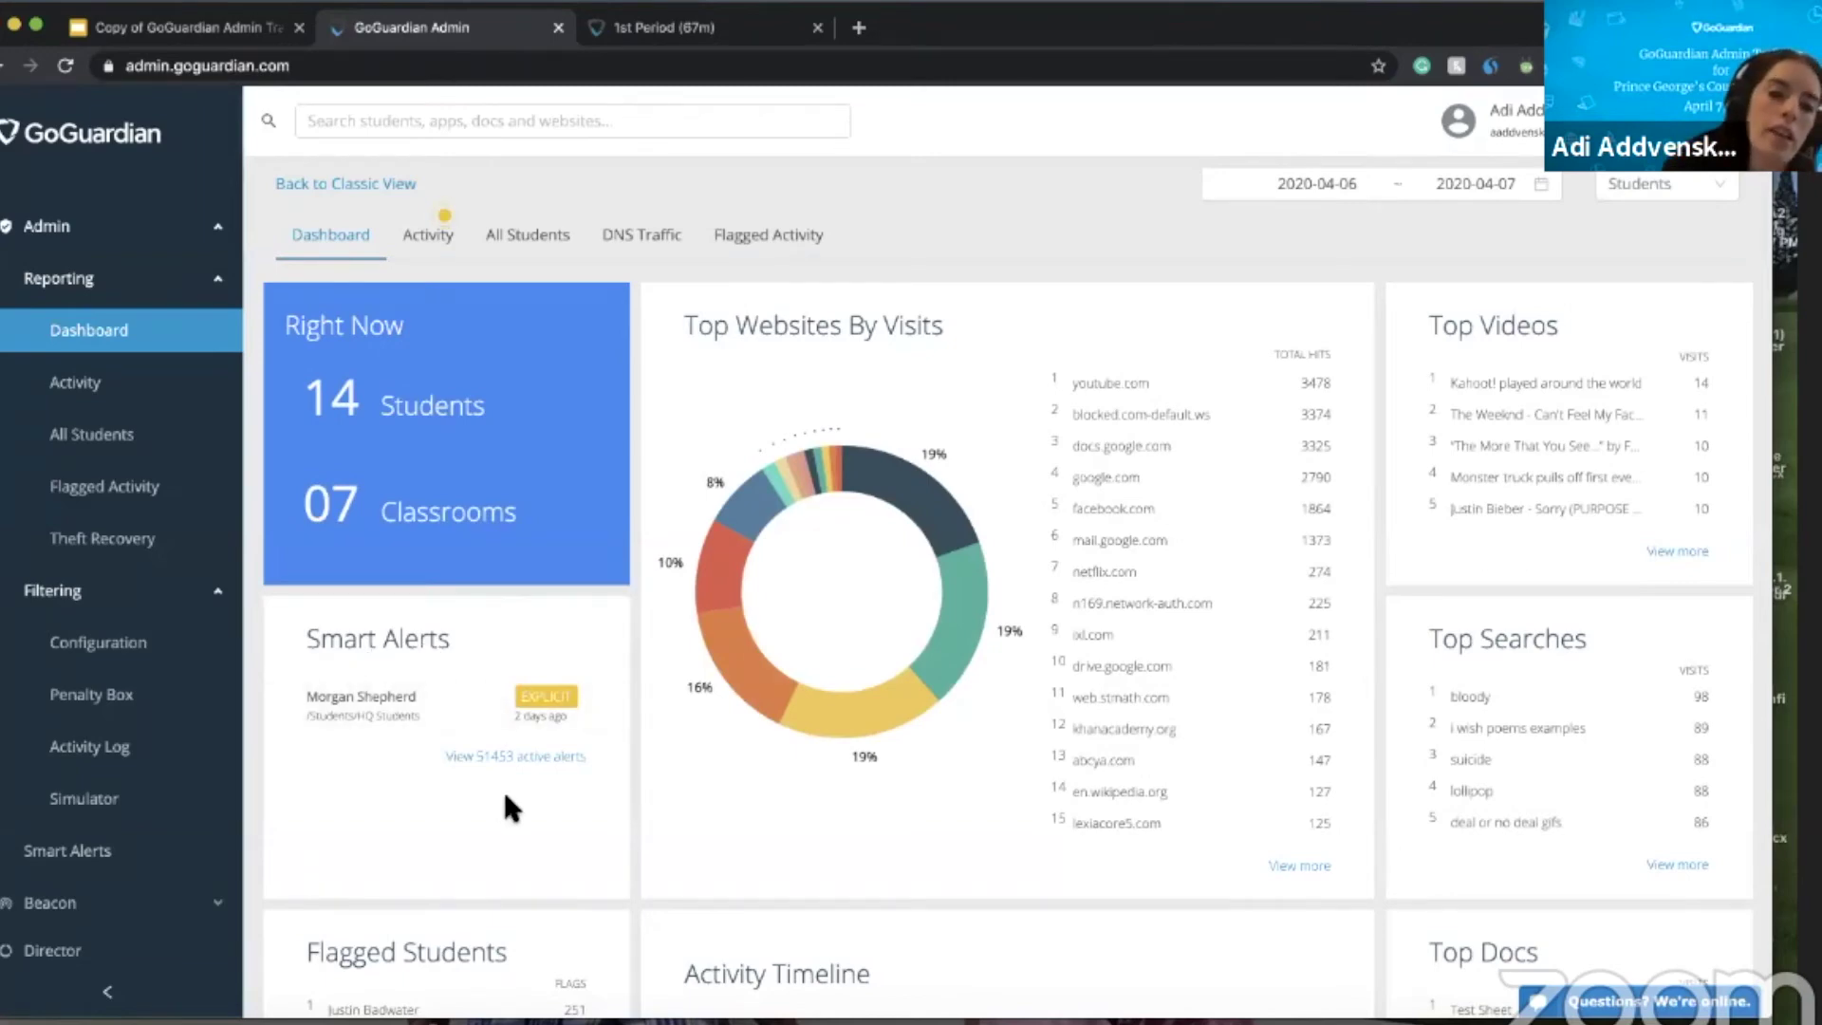
{"action": "scroll", "coordinate": [503, 807], "scroll_direction": "down", "scroll_amount": 2}
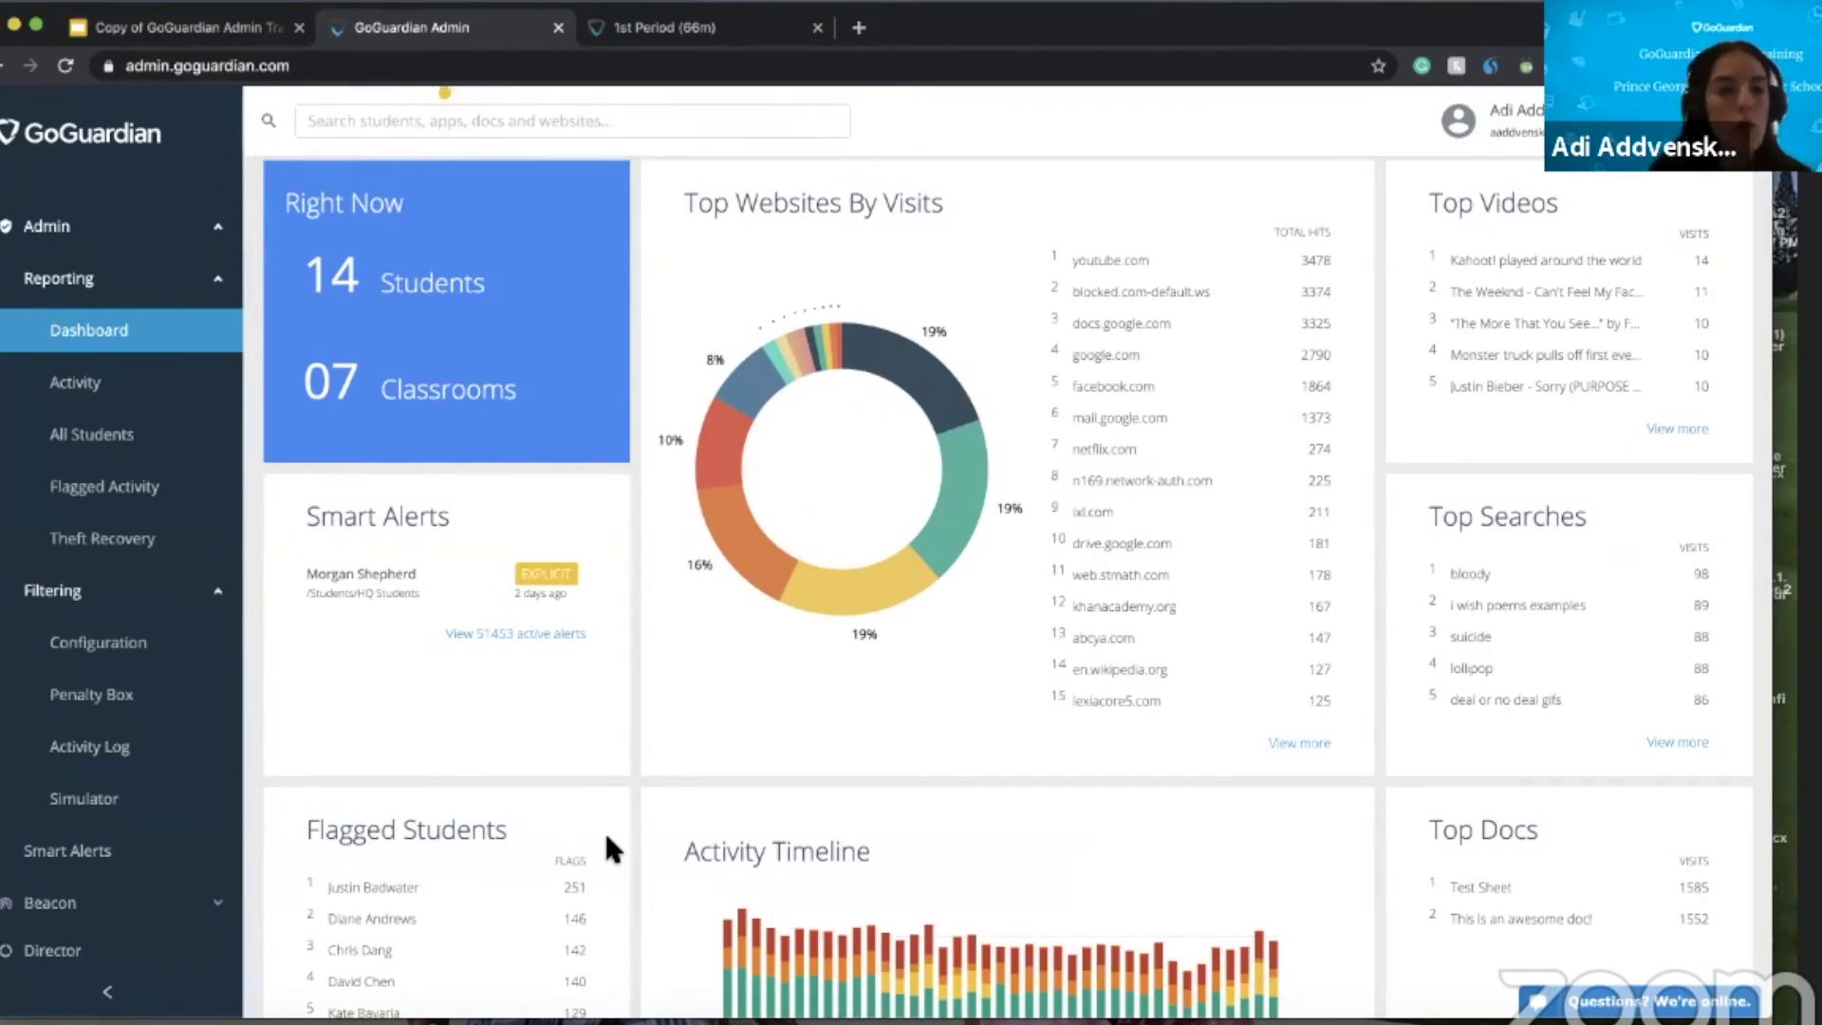
{"action": "scroll", "coordinate": [604, 830], "scroll_direction": "up", "scroll_amount": 2}
{"action": "left_click", "coordinate": [481, 128]}
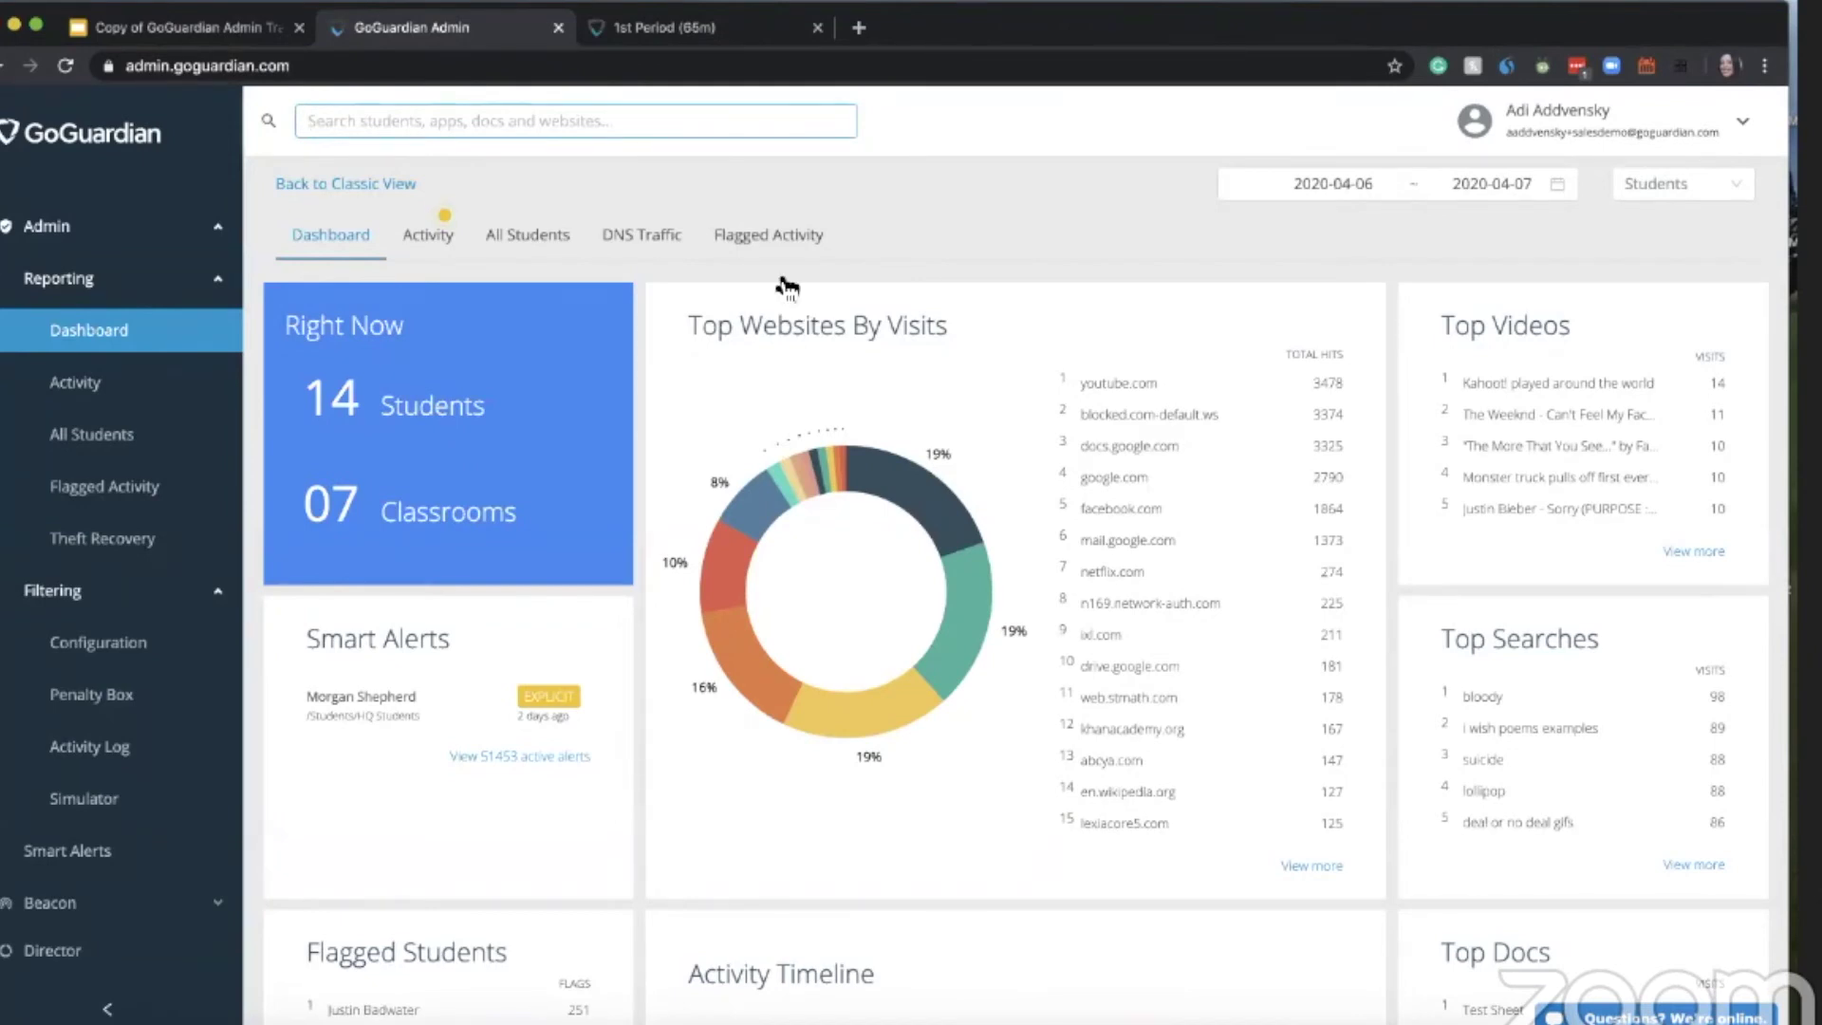
- Open the filtering Configuration and show the policies listed under My Policies
{"action": "left_click", "coordinate": [124, 655]}
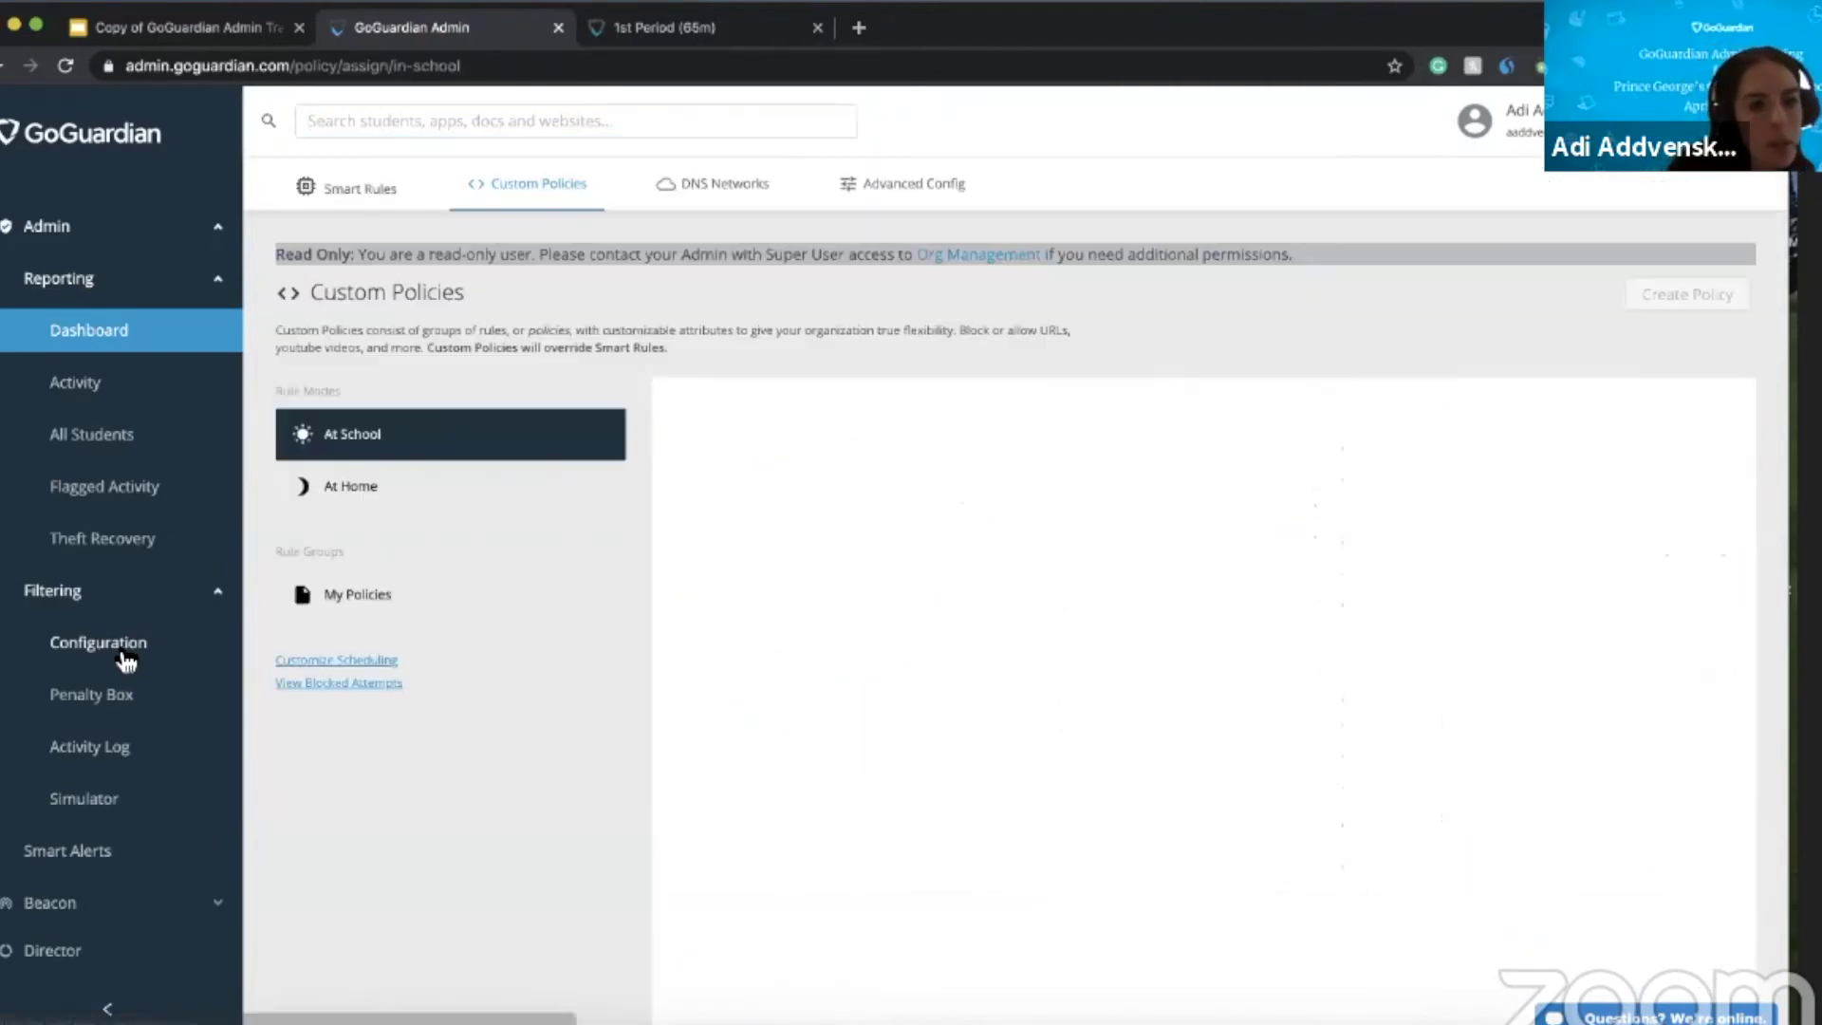
{"action": "left_click", "coordinate": [356, 596]}
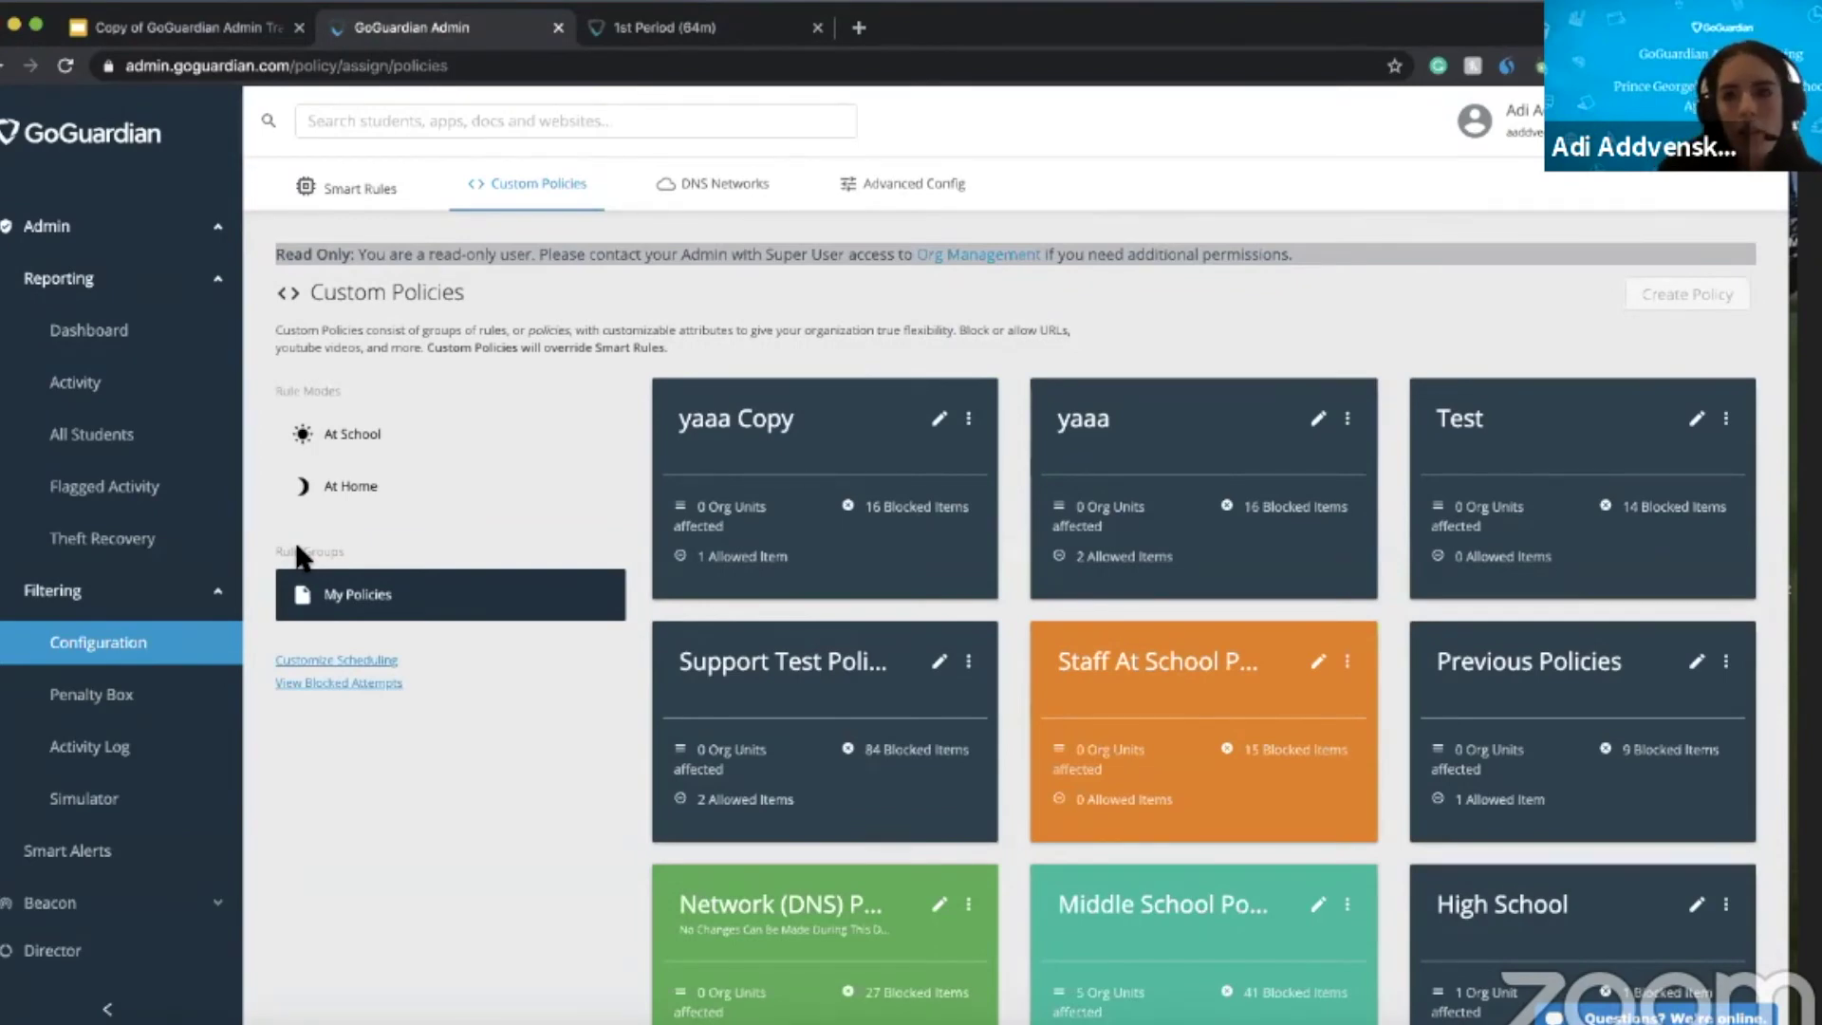
- Switch to the Google Slides training deck and display the GoGuardian Teacher Resources slide
{"action": "left_click", "coordinate": [164, 38]}
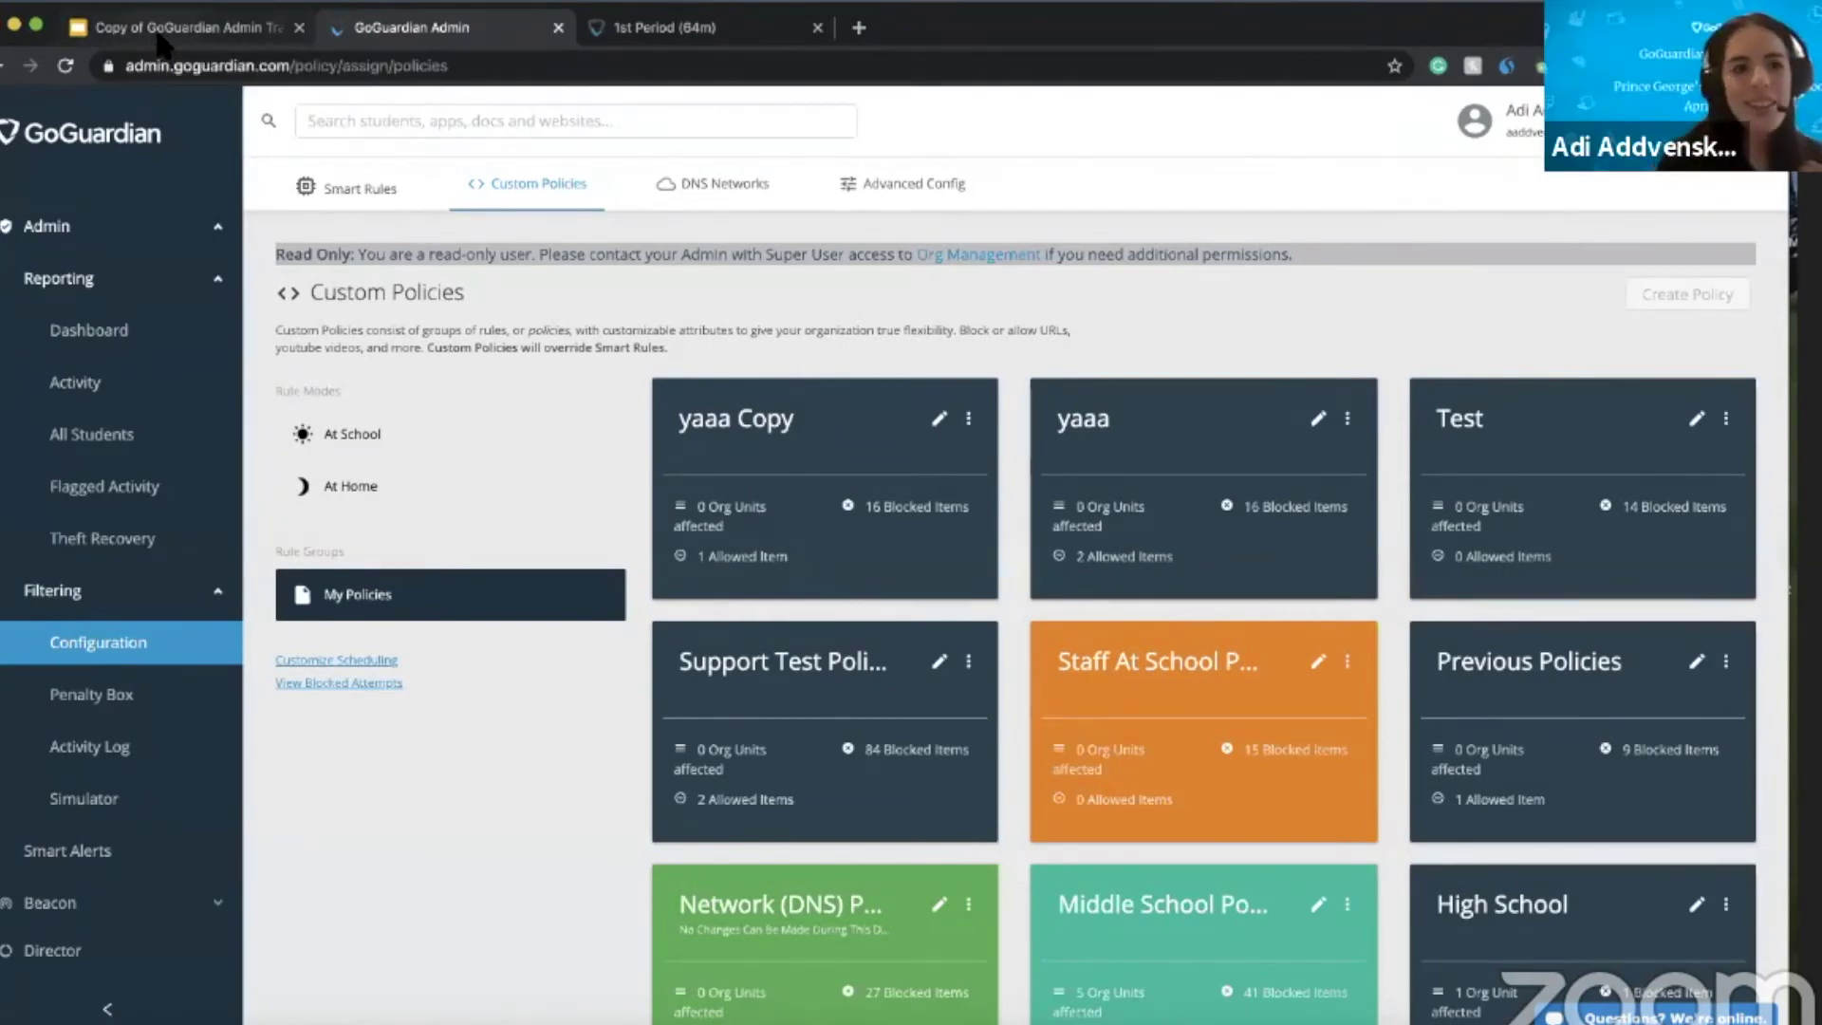
{"action": "scroll", "coordinate": [105, 798], "scroll_direction": "down", "scroll_amount": 3}
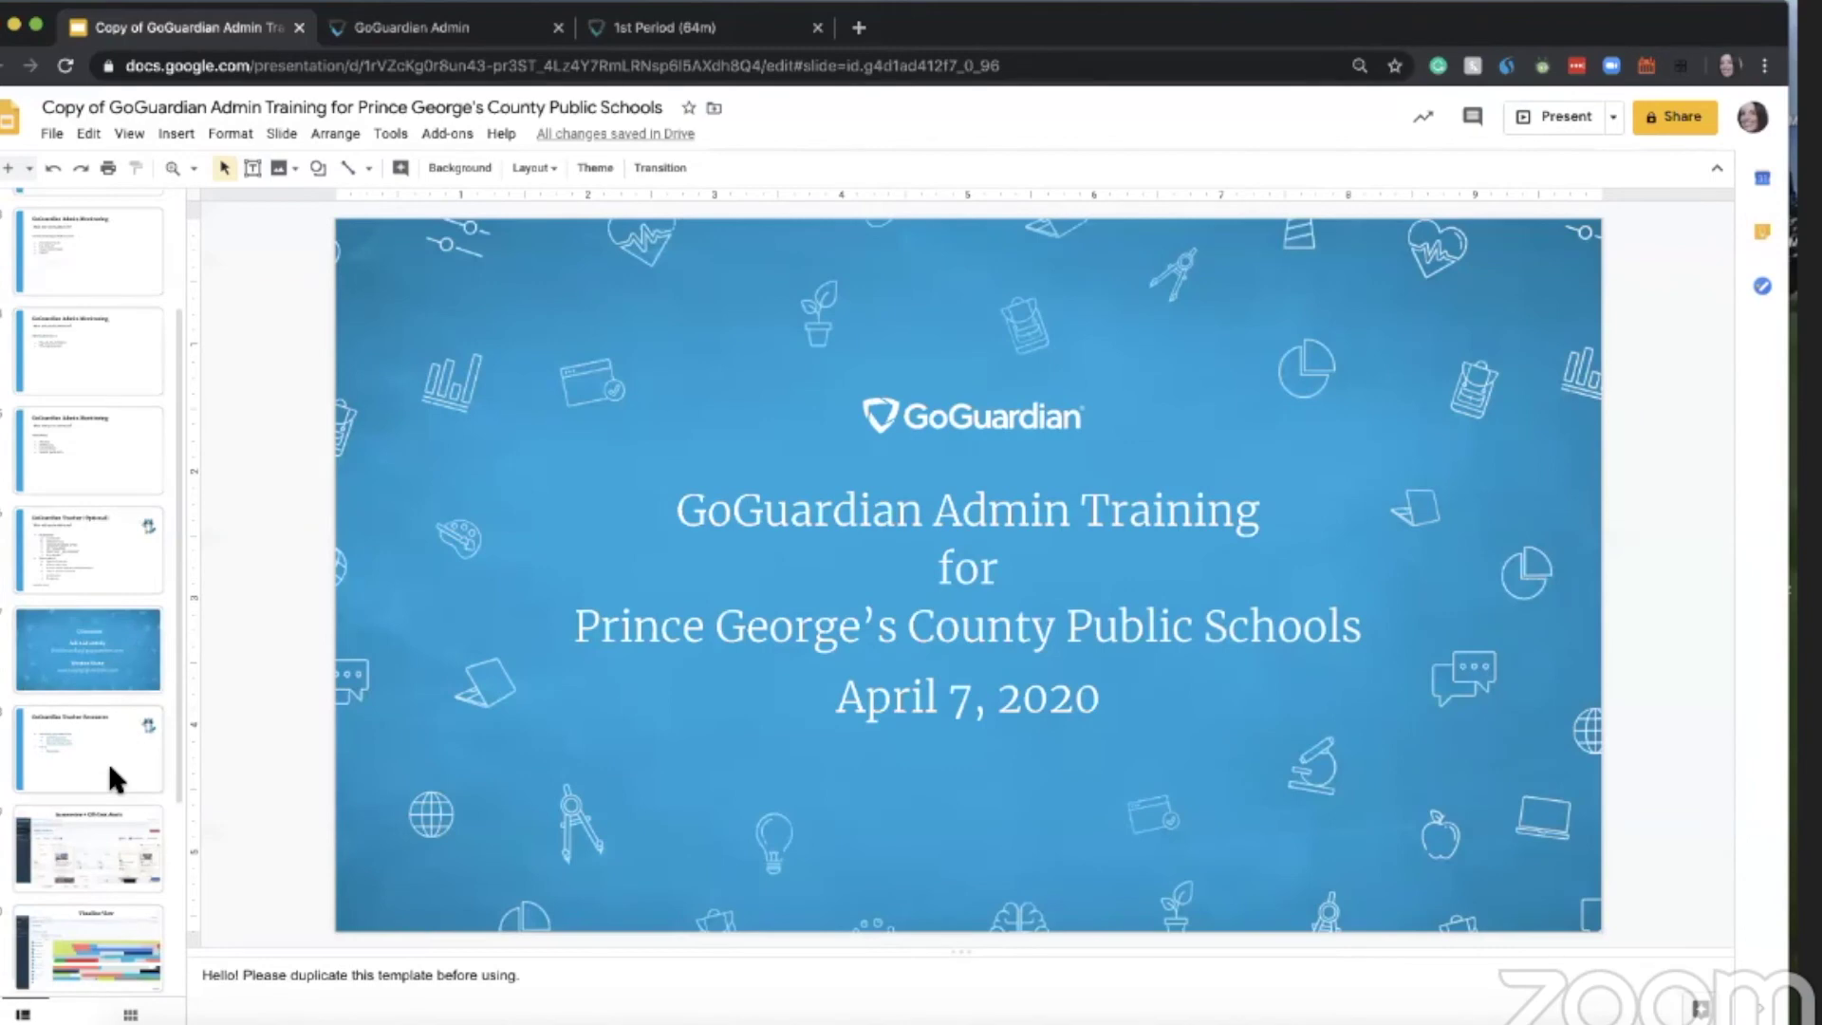
{"action": "left_click", "coordinate": [110, 768]}
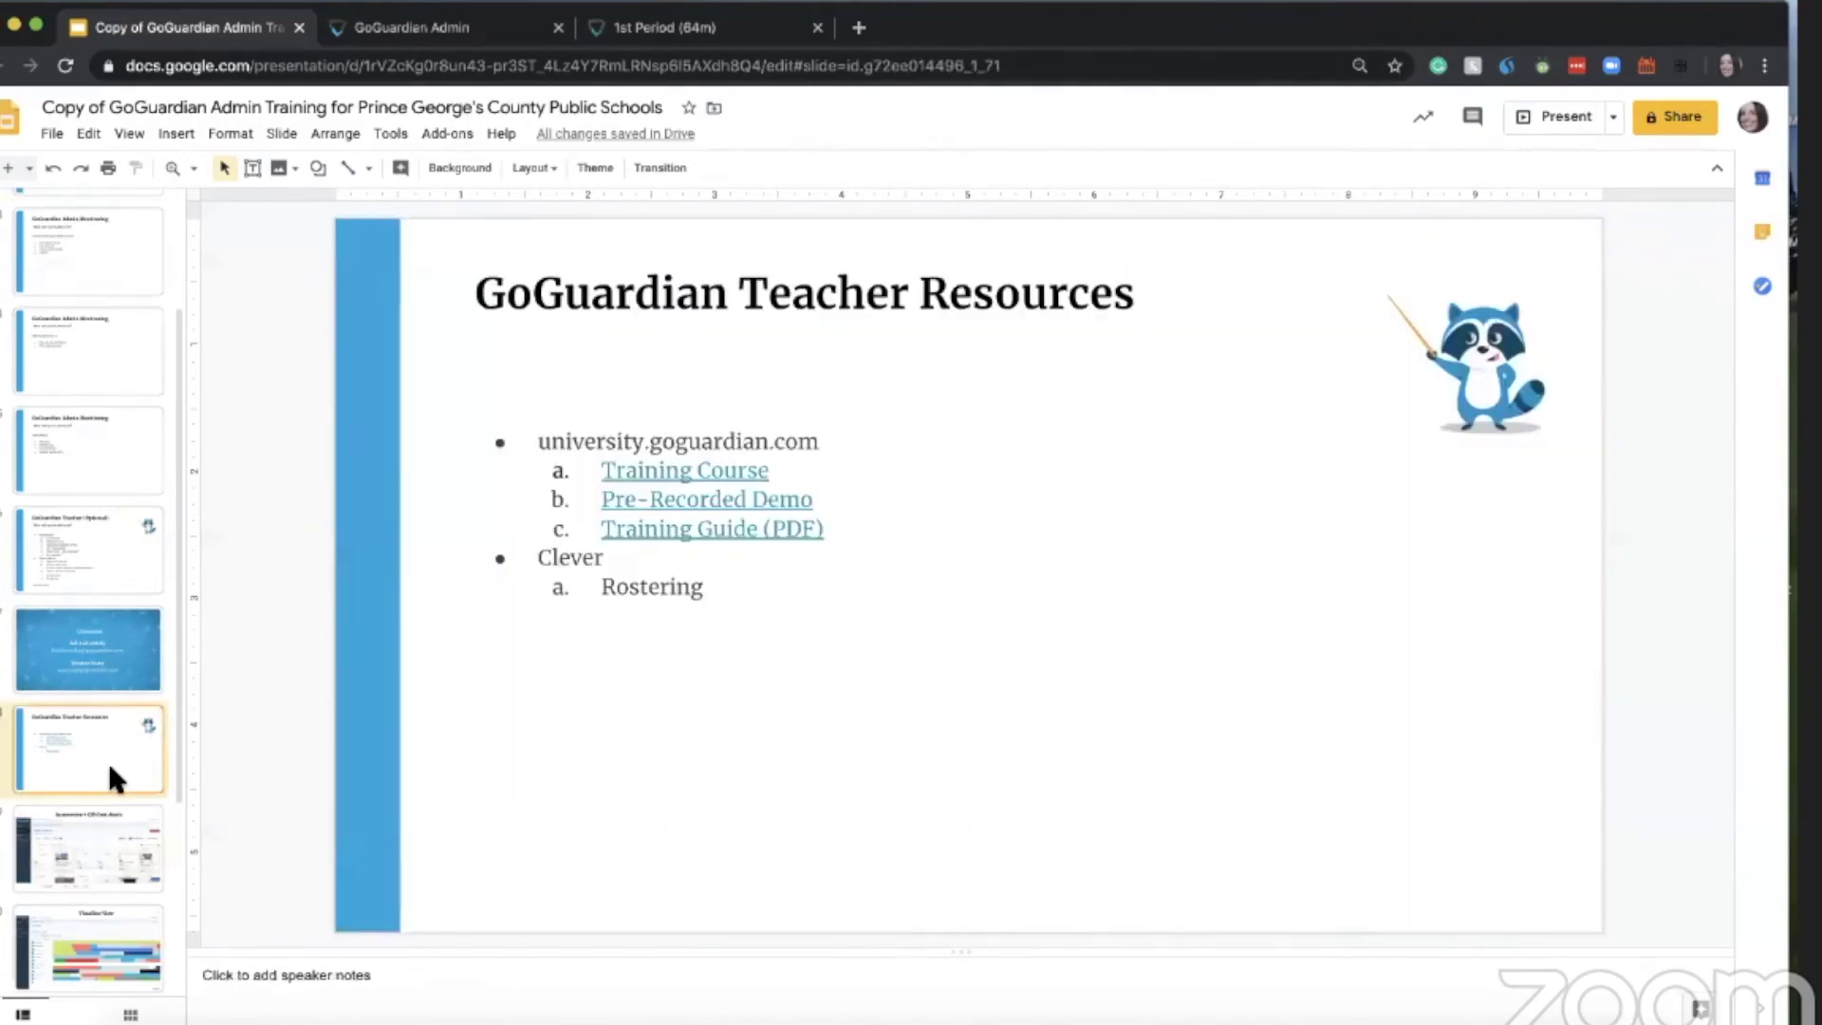
{"action": "scroll", "coordinate": [108, 761], "scroll_direction": "down", "scroll_amount": 3}
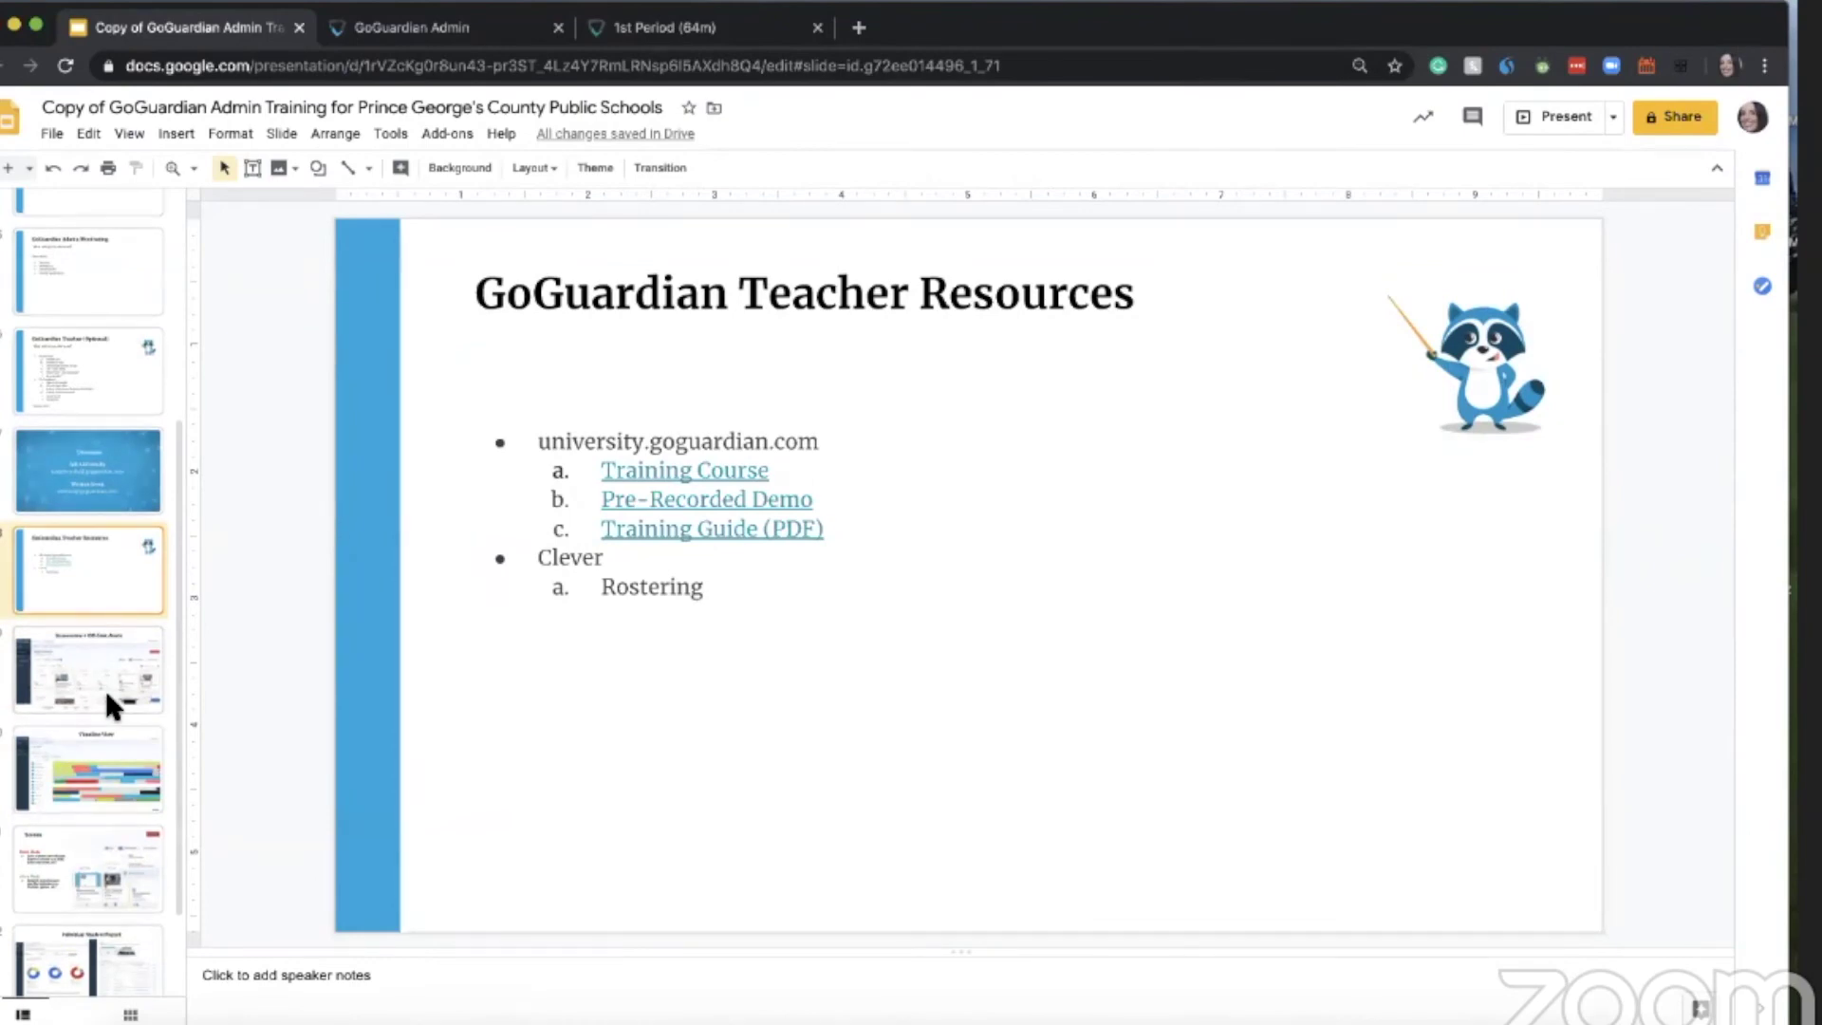
{"action": "left_click", "coordinate": [107, 697]}
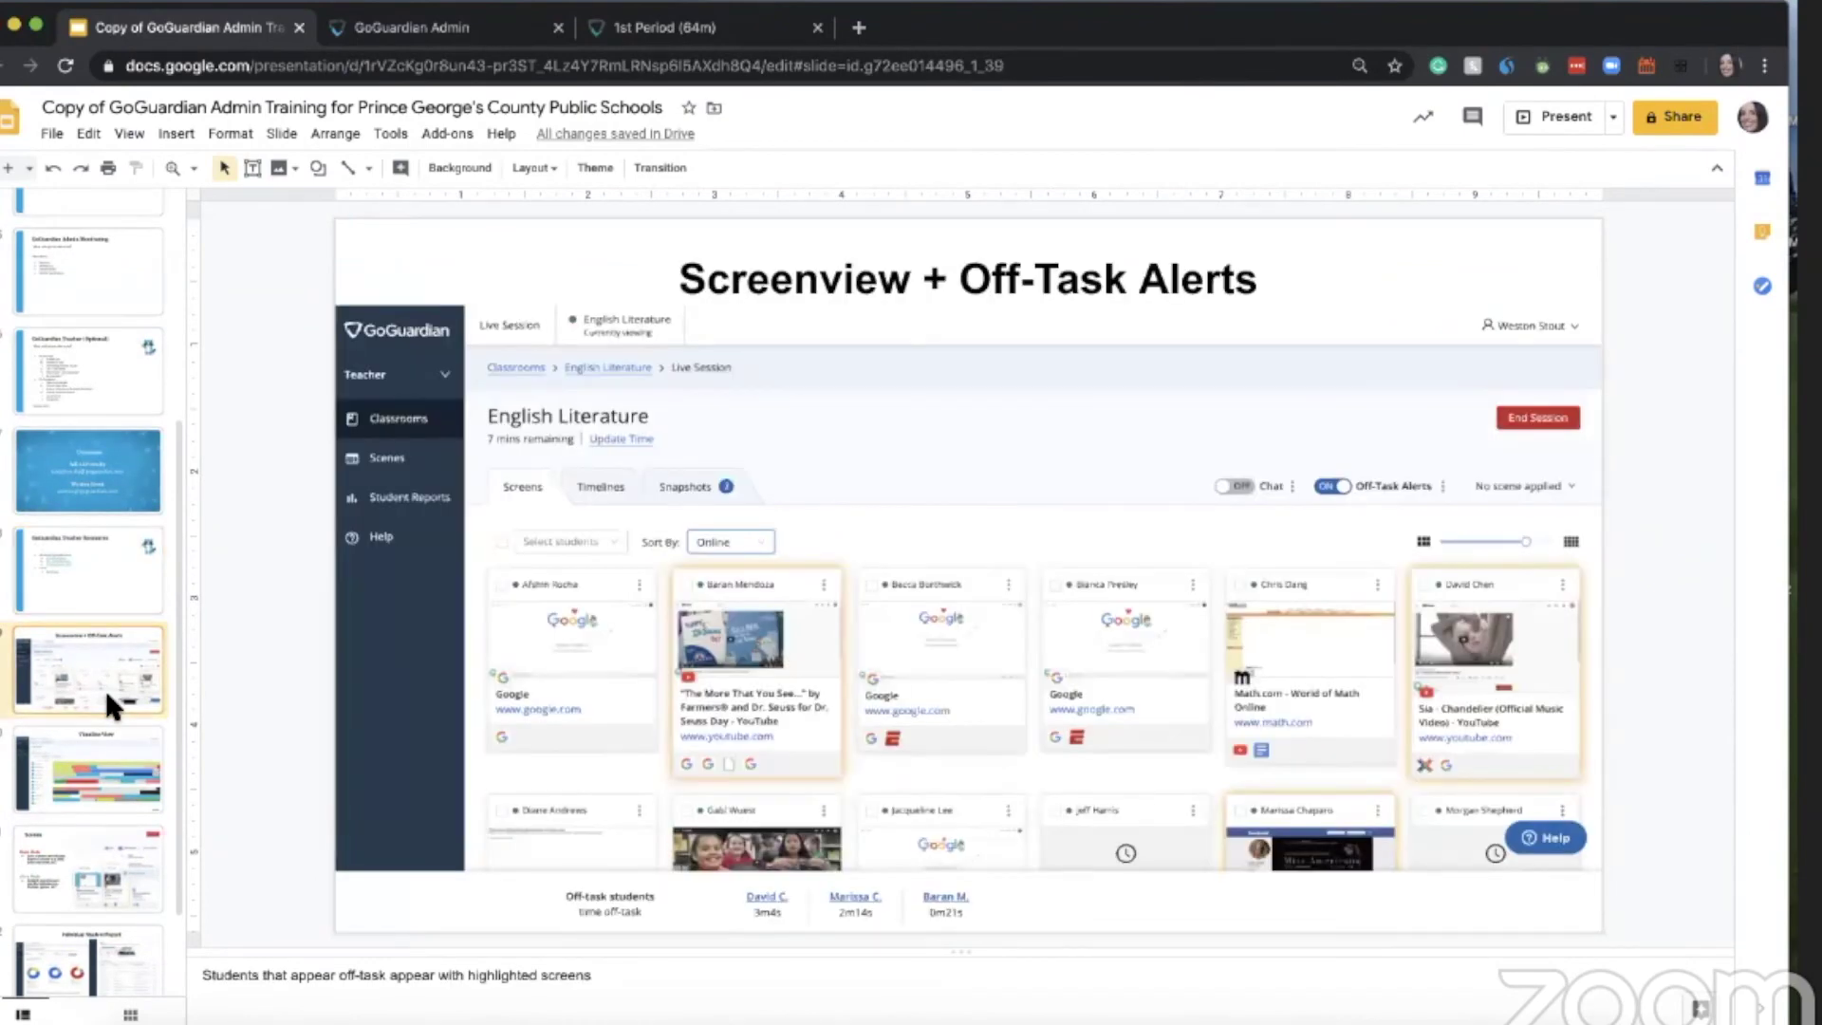
{"action": "left_click", "coordinate": [69, 551]}
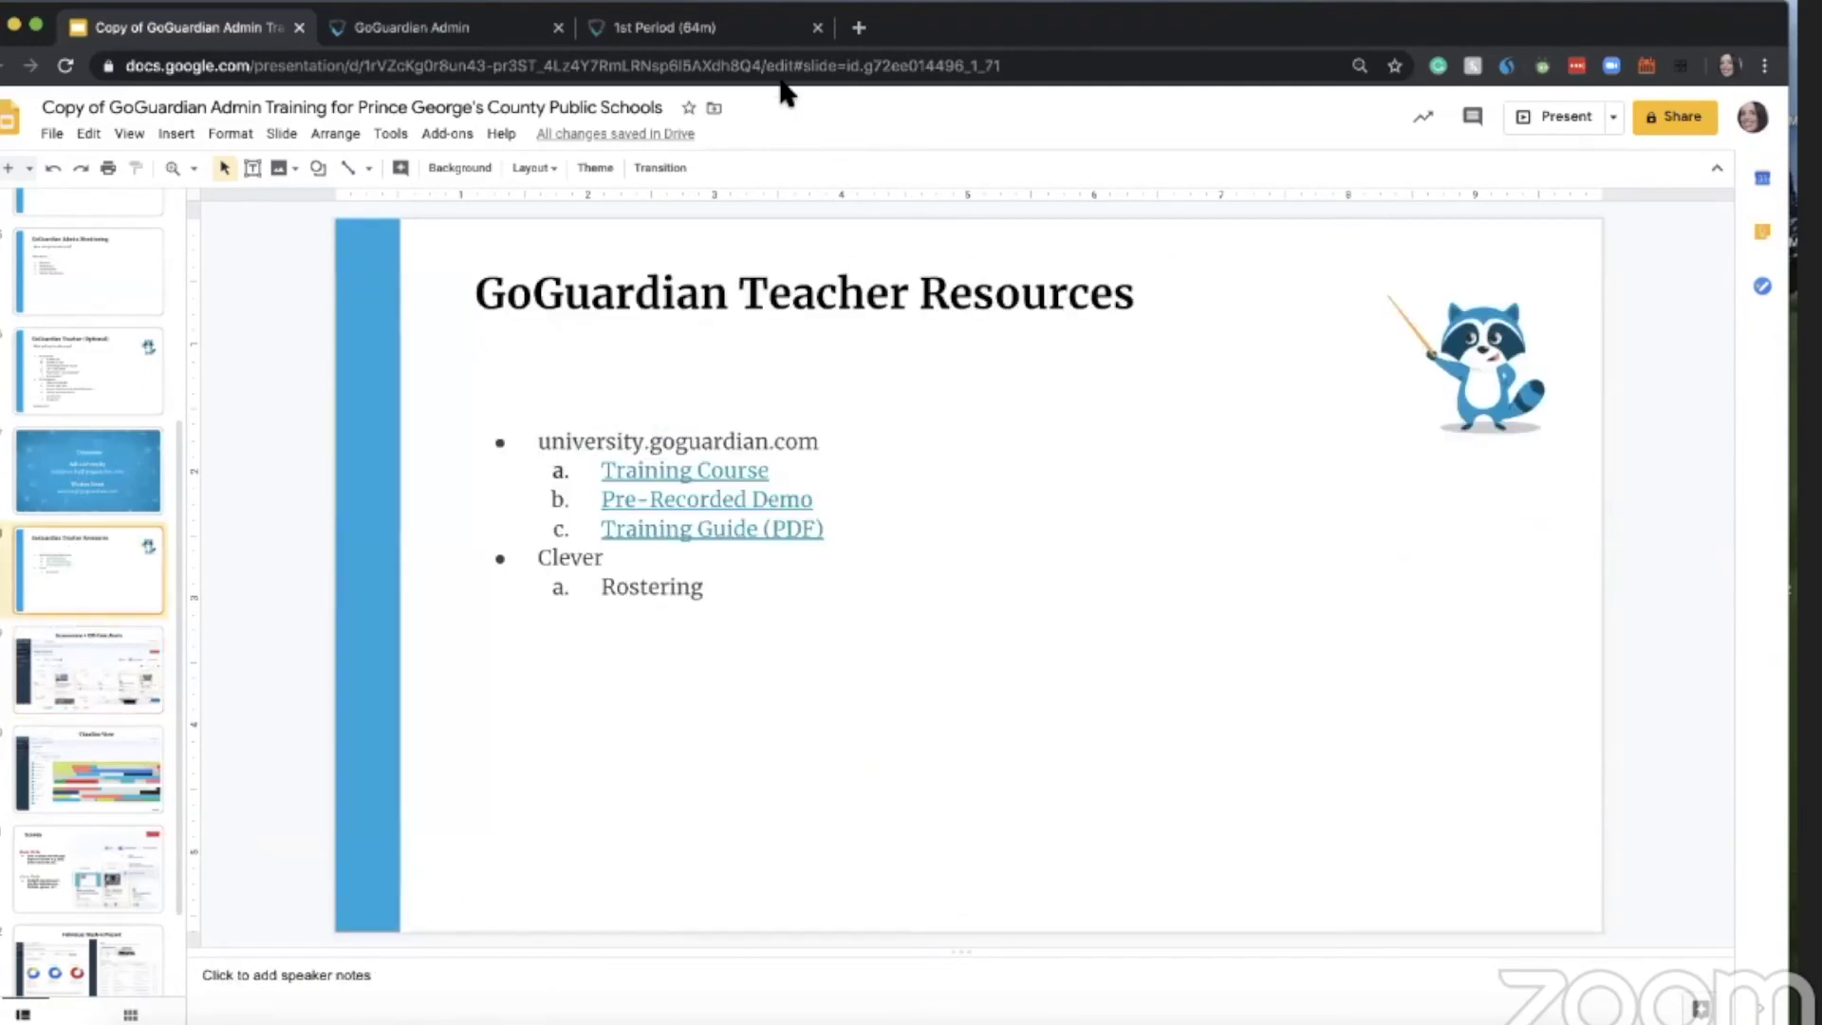
- Switch to the 1st Period session in GoGuardian Teacher and open peardeck.com in a new tab for all online students
{"action": "left_click", "coordinate": [591, 30]}
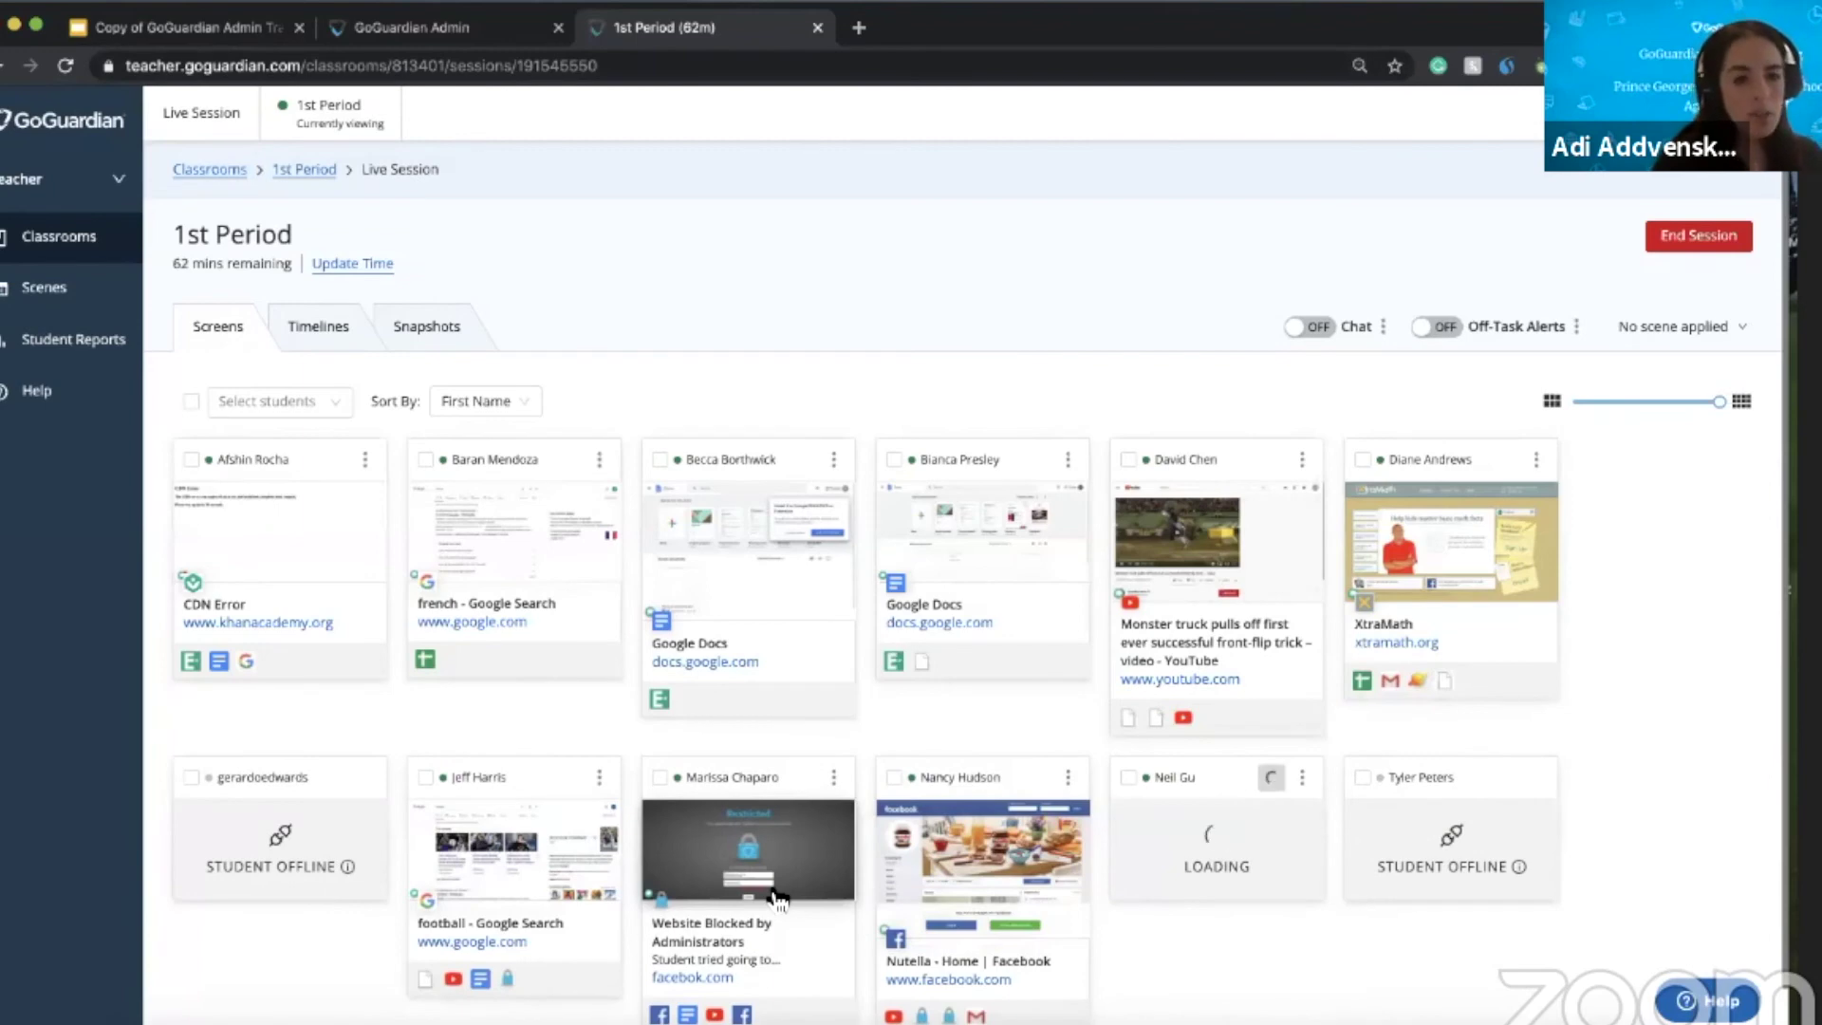
{"action": "left_click", "coordinate": [192, 402]}
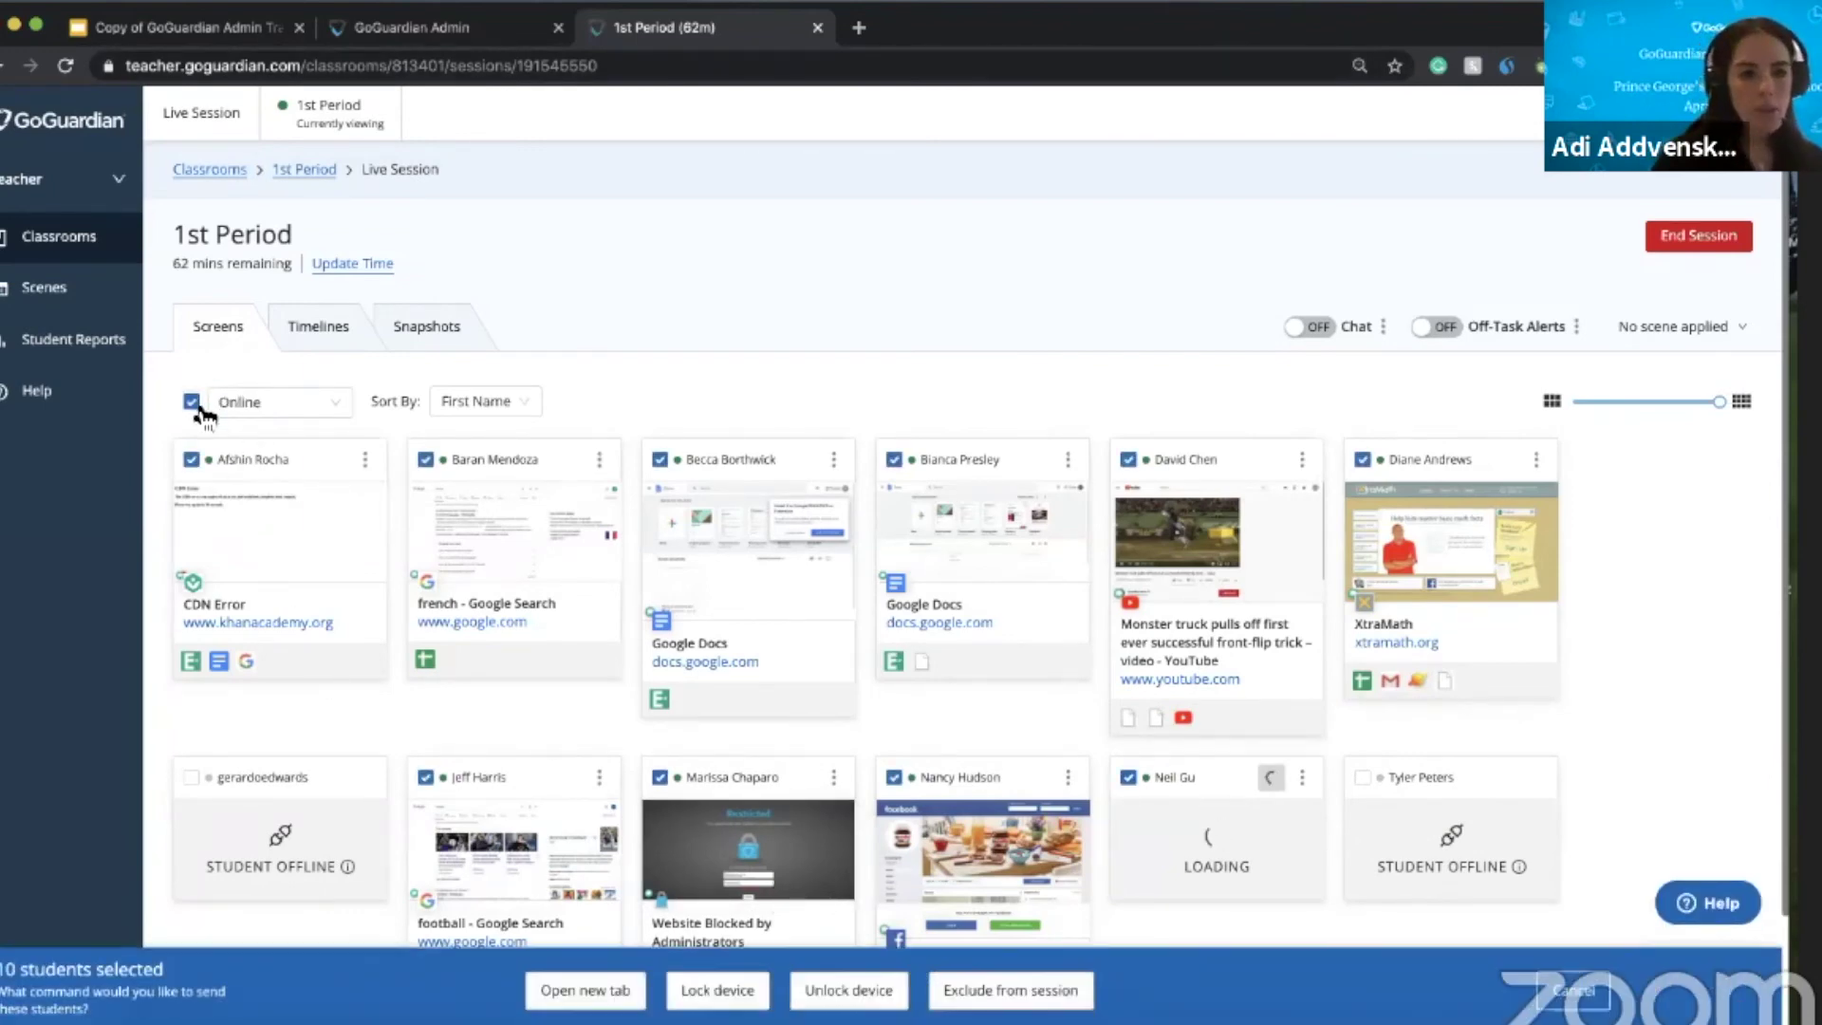
{"action": "left_click", "coordinate": [579, 987]}
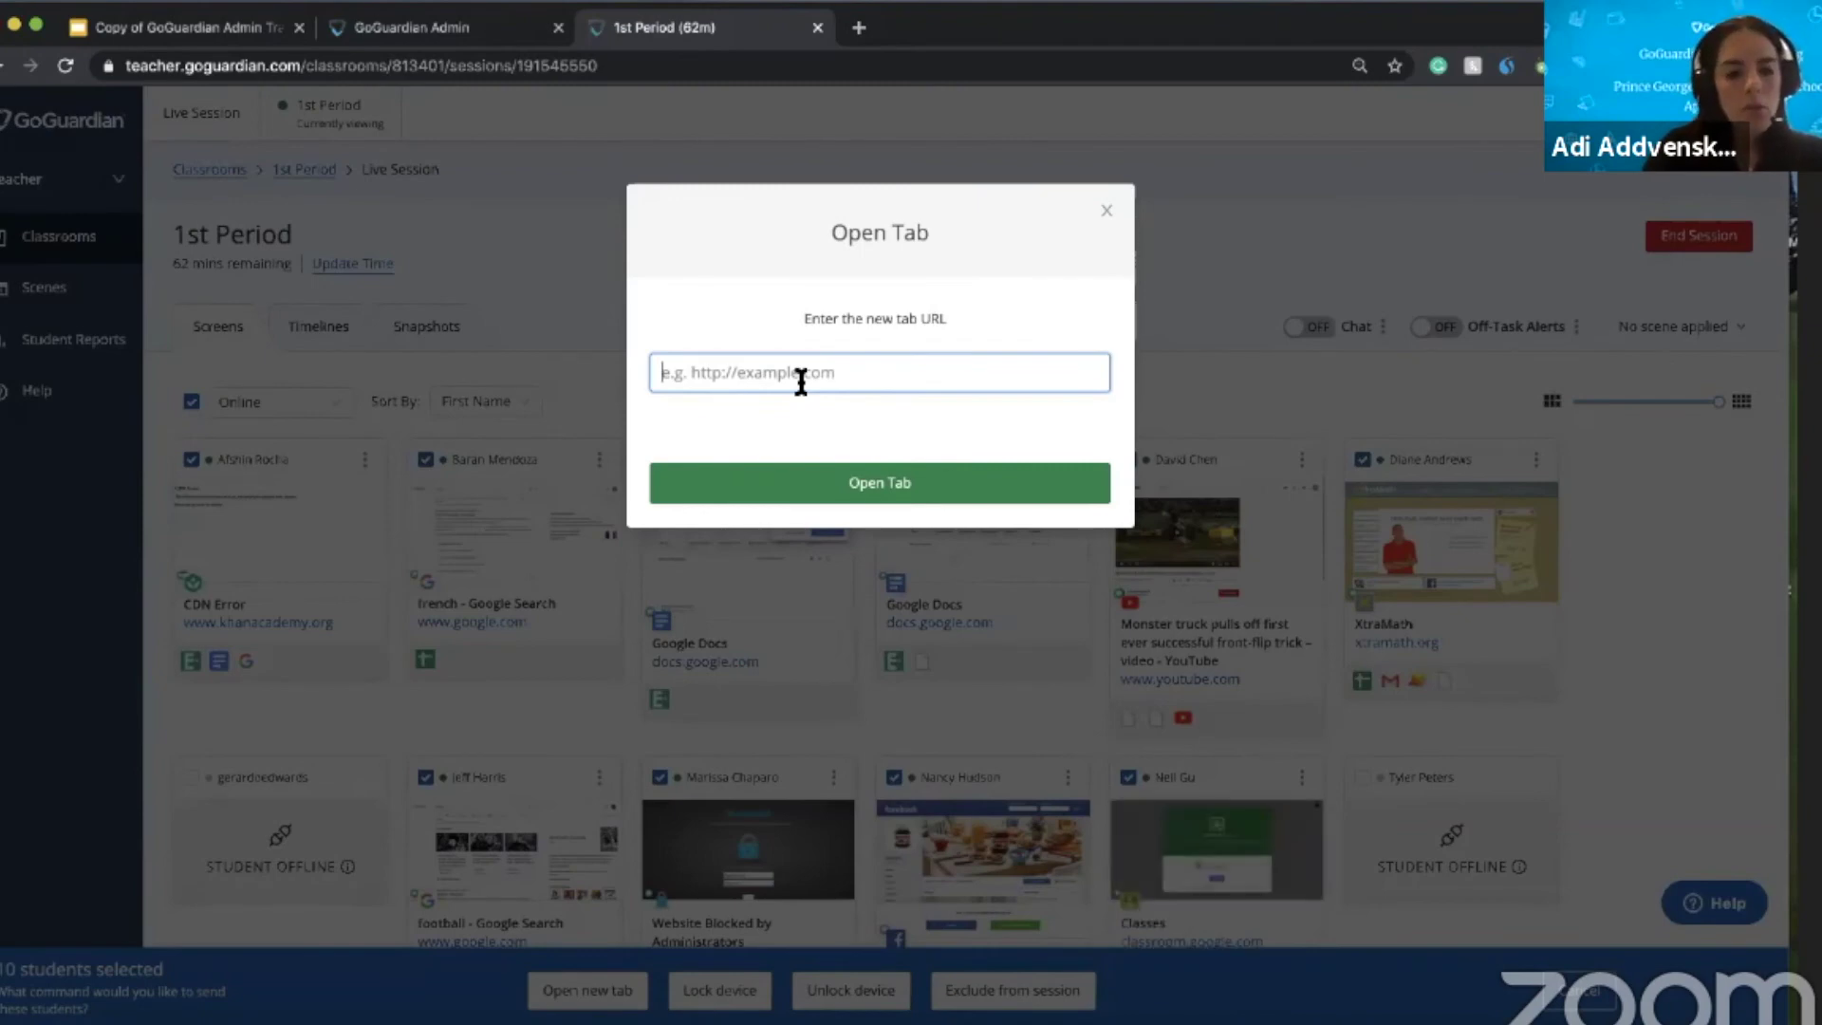
{"action": "type", "text": "p"}
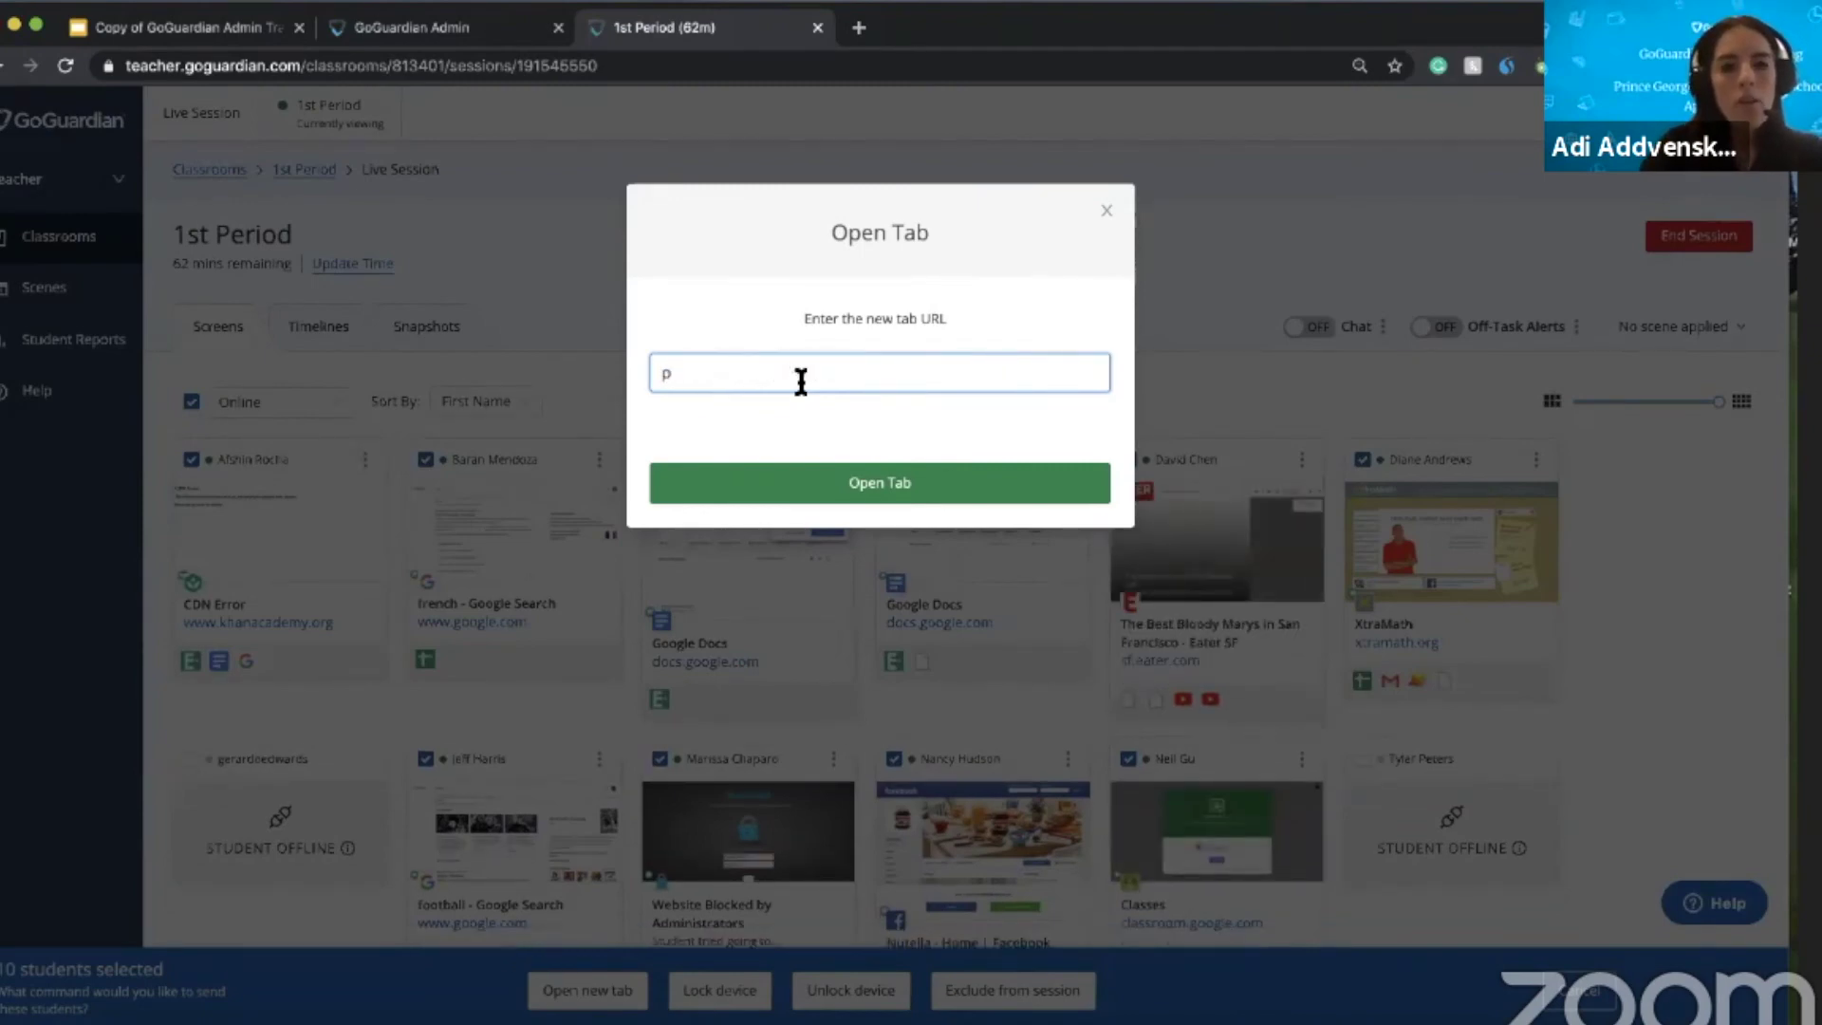
{"action": "type", "text": "eardeck.com"}
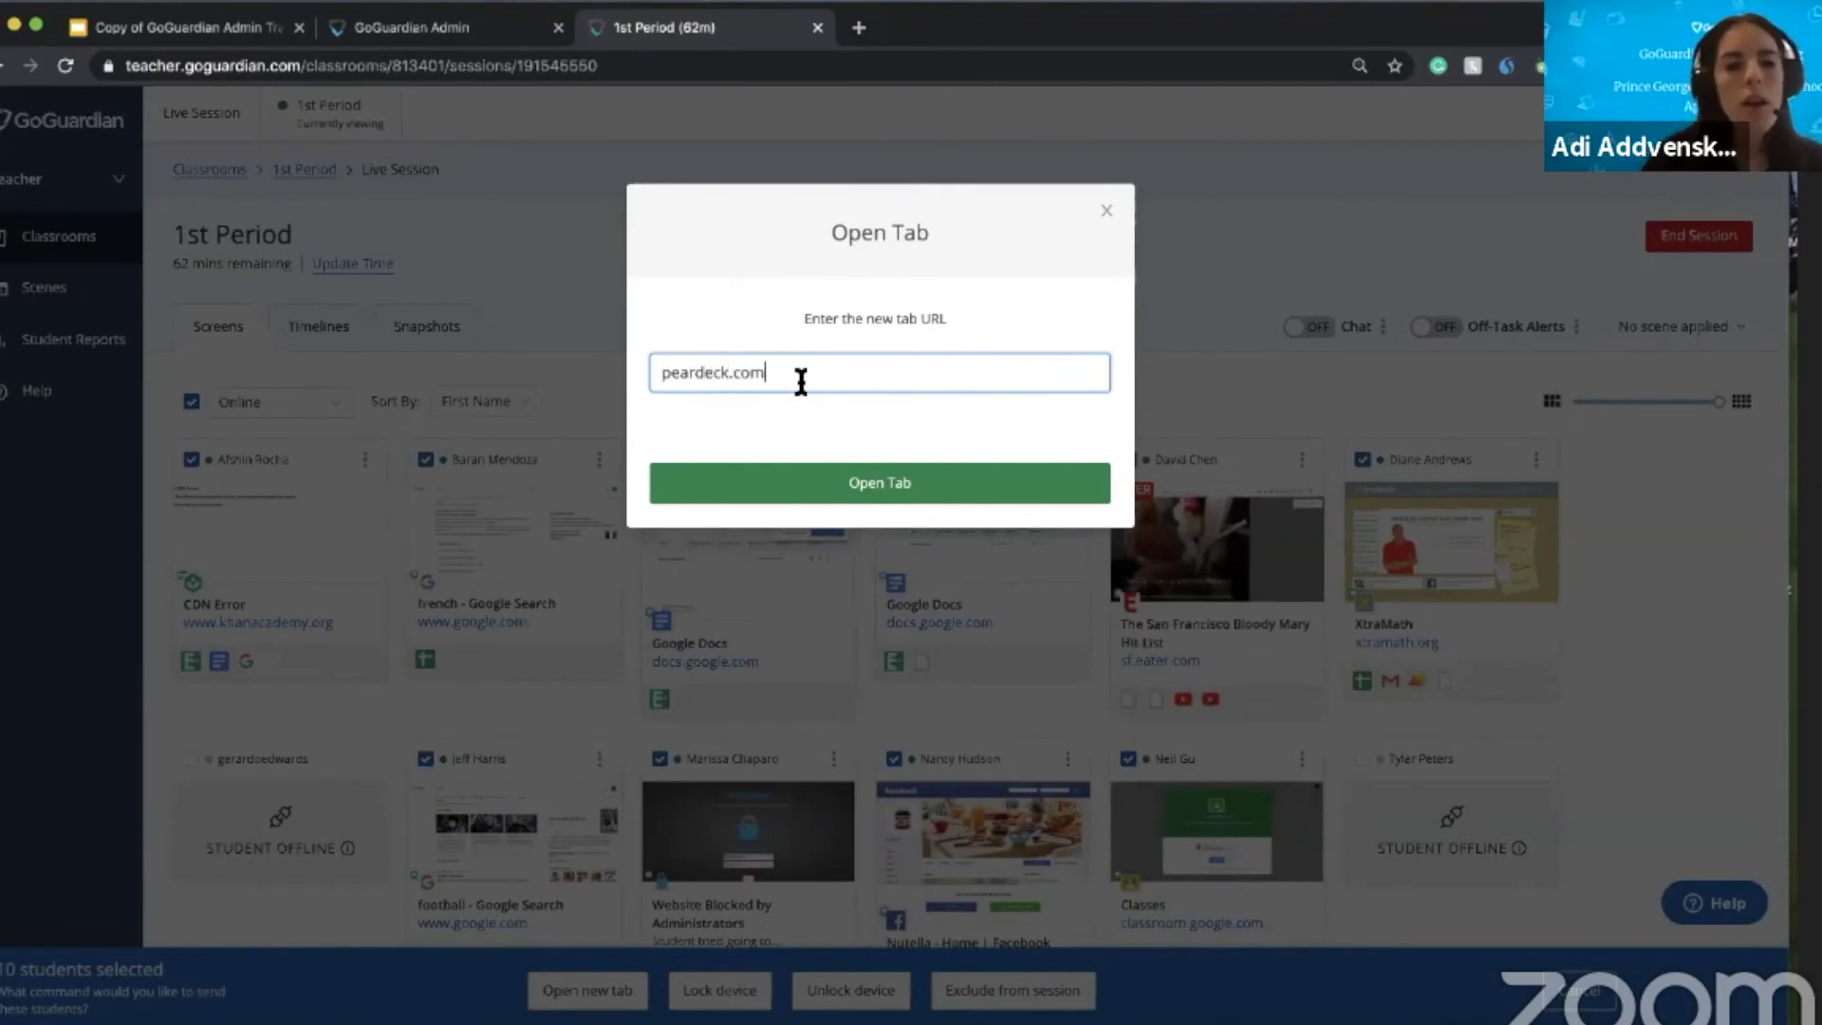
{"action": "left_click", "coordinate": [797, 493]}
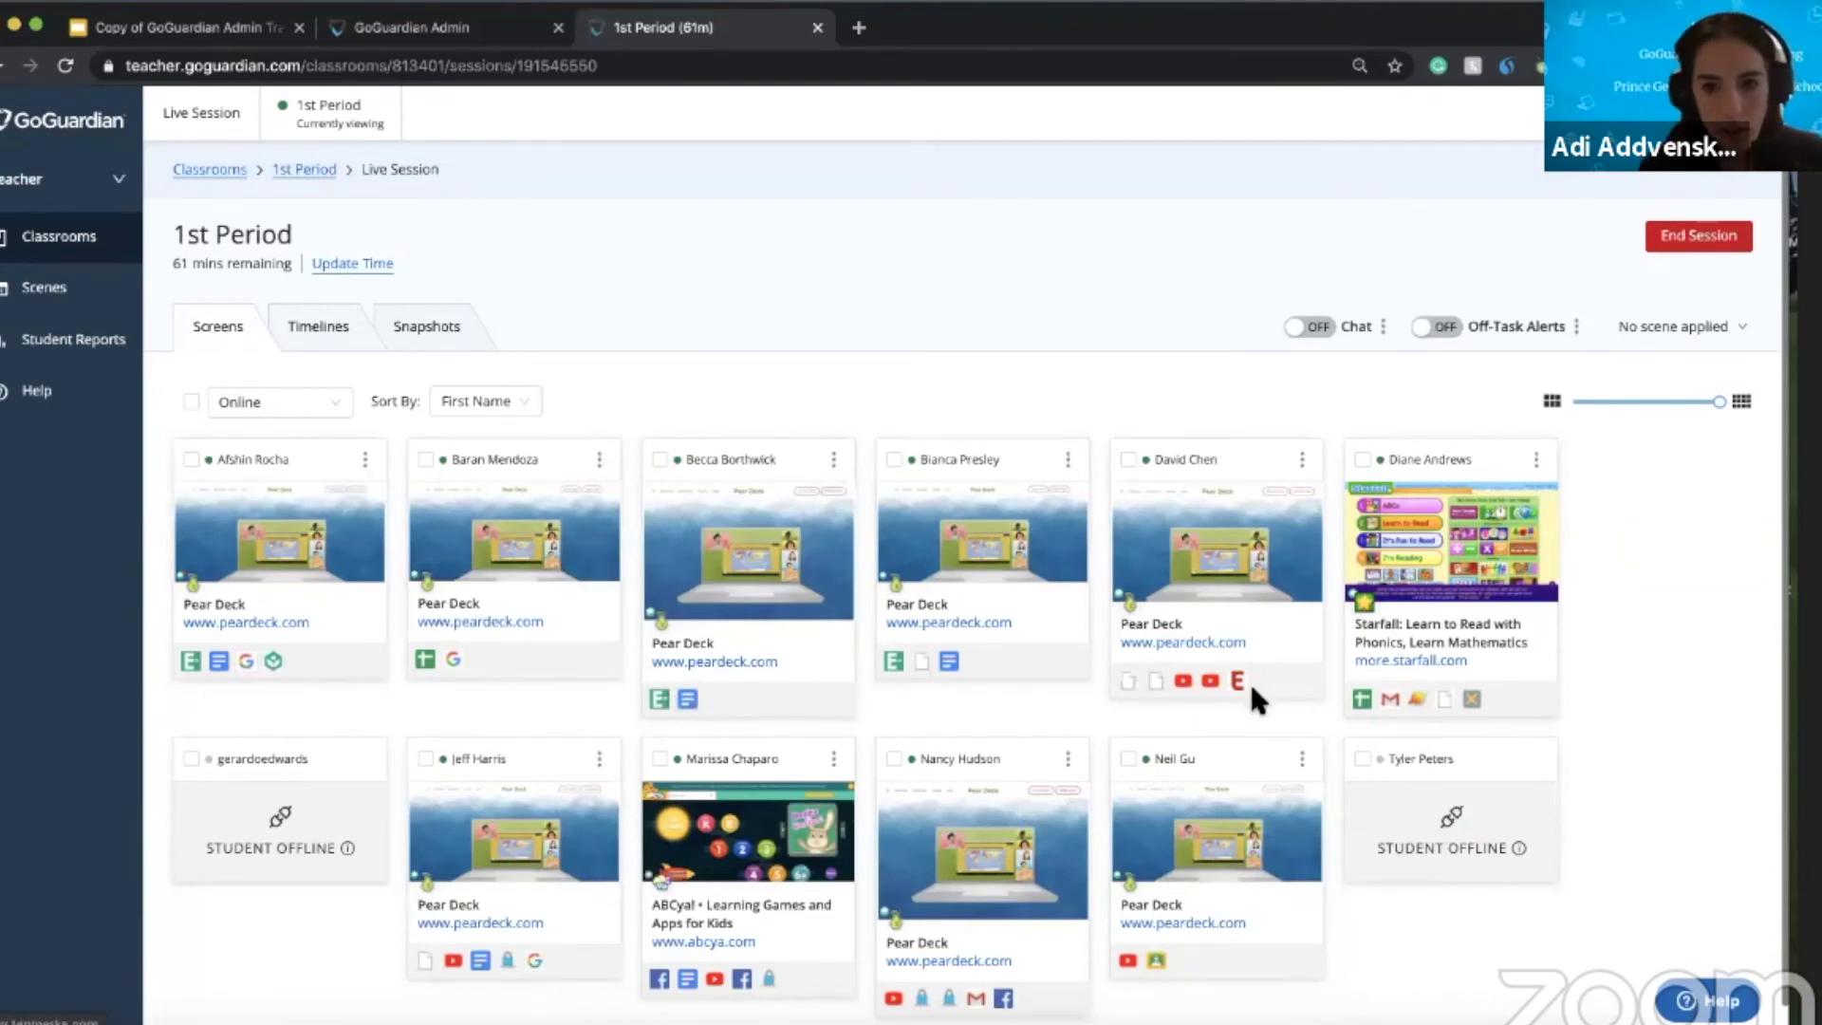
- Open the student with the San Francisco Bloody Mary Hit List tab, close that tab and take a screenshot of the student's screen
{"action": "left_click", "coordinate": [1226, 547]}
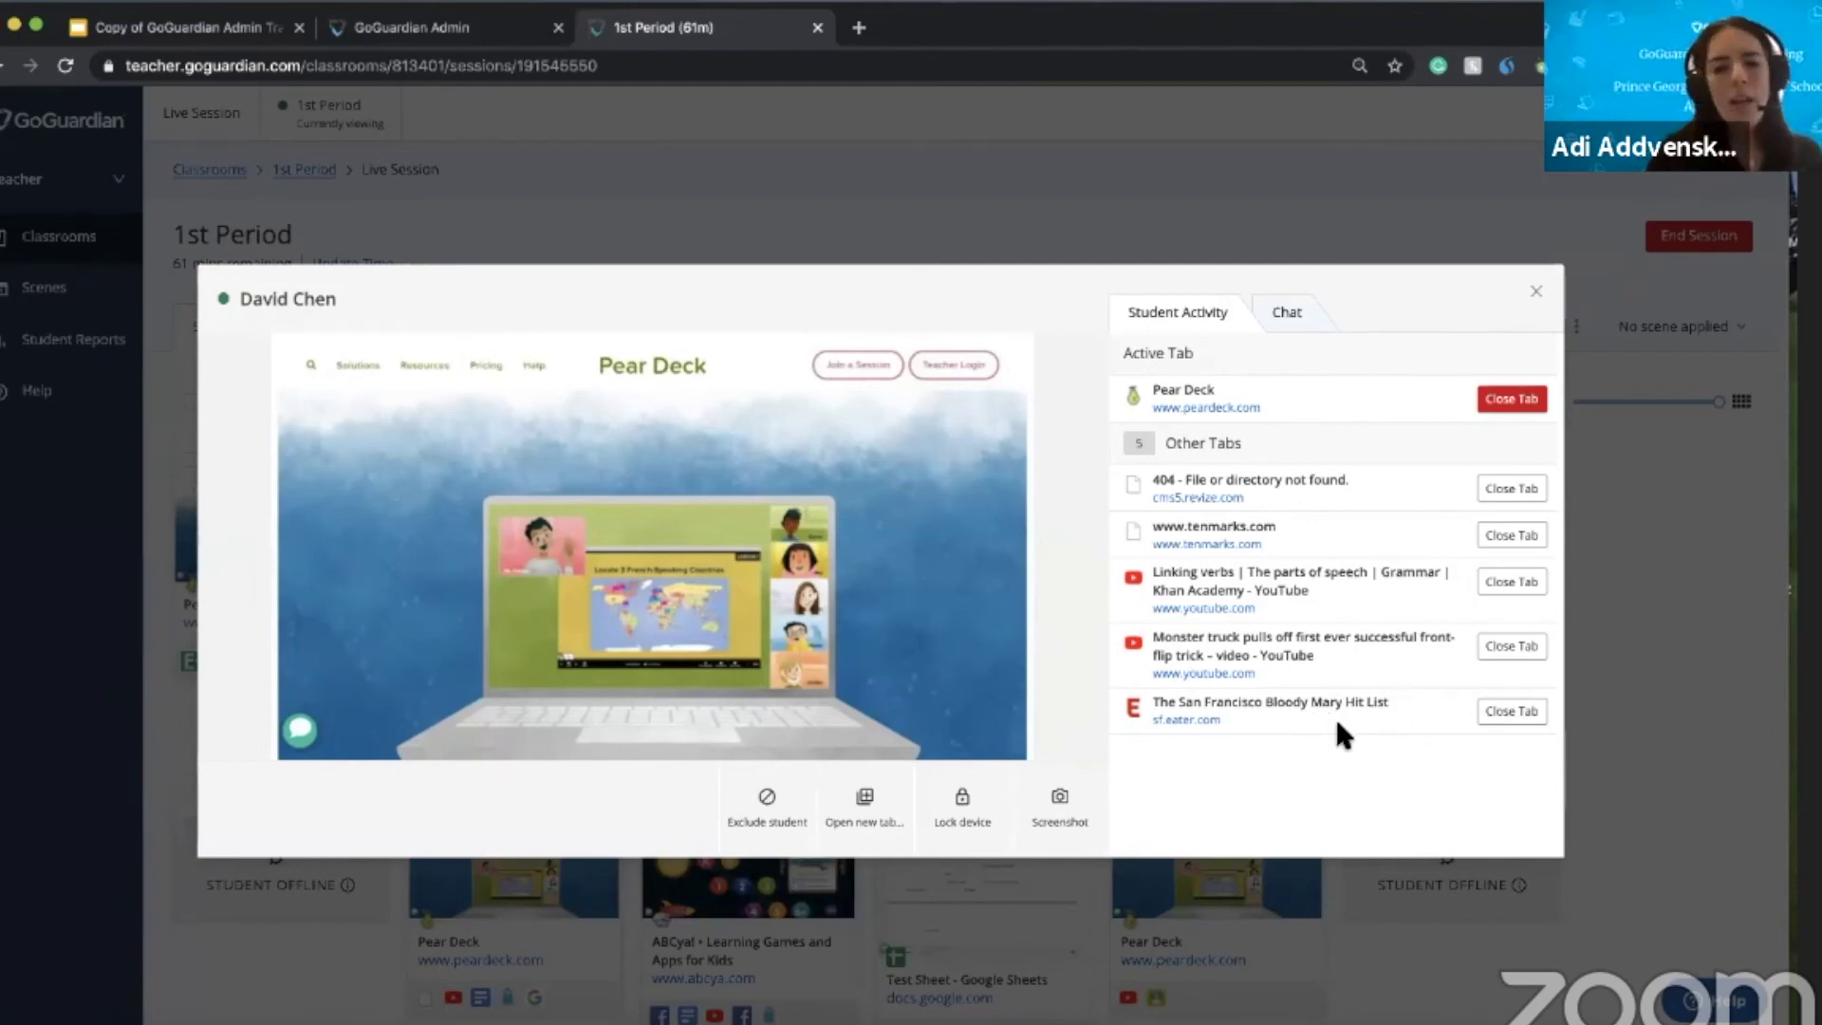
{"action": "left_click", "coordinate": [1523, 723]}
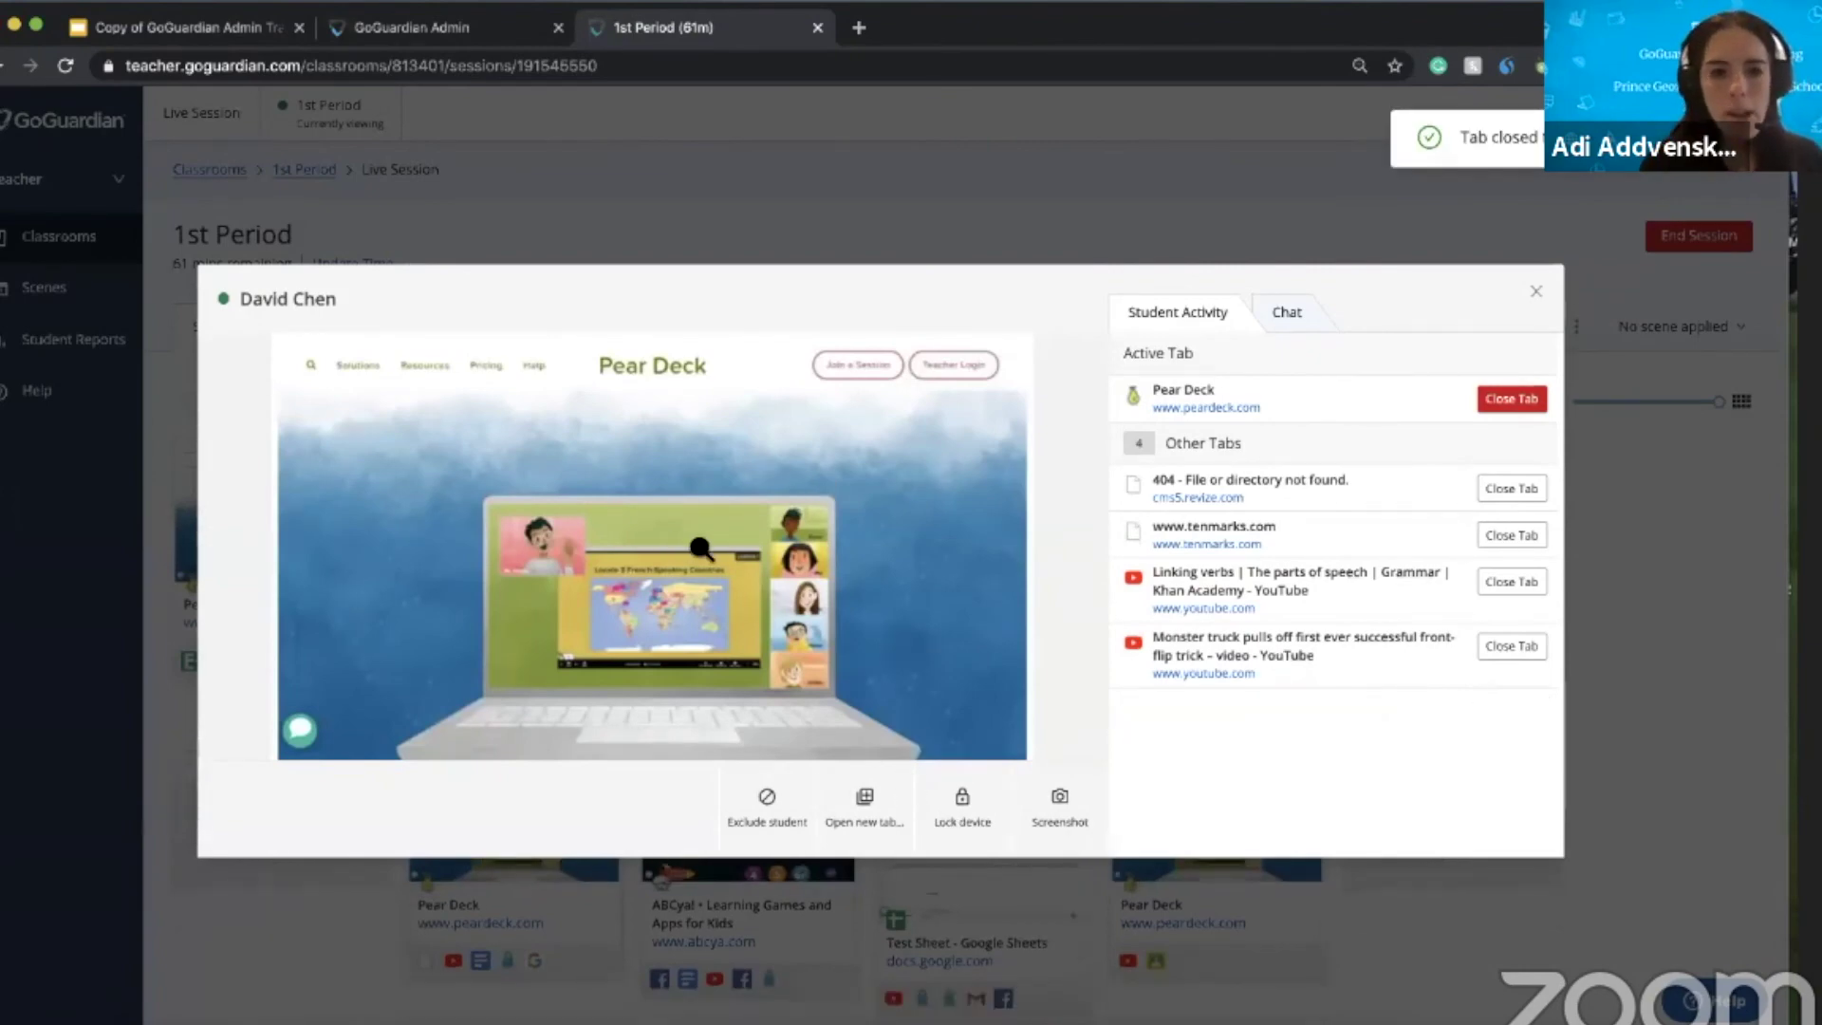
{"action": "left_click", "coordinate": [1061, 811]}
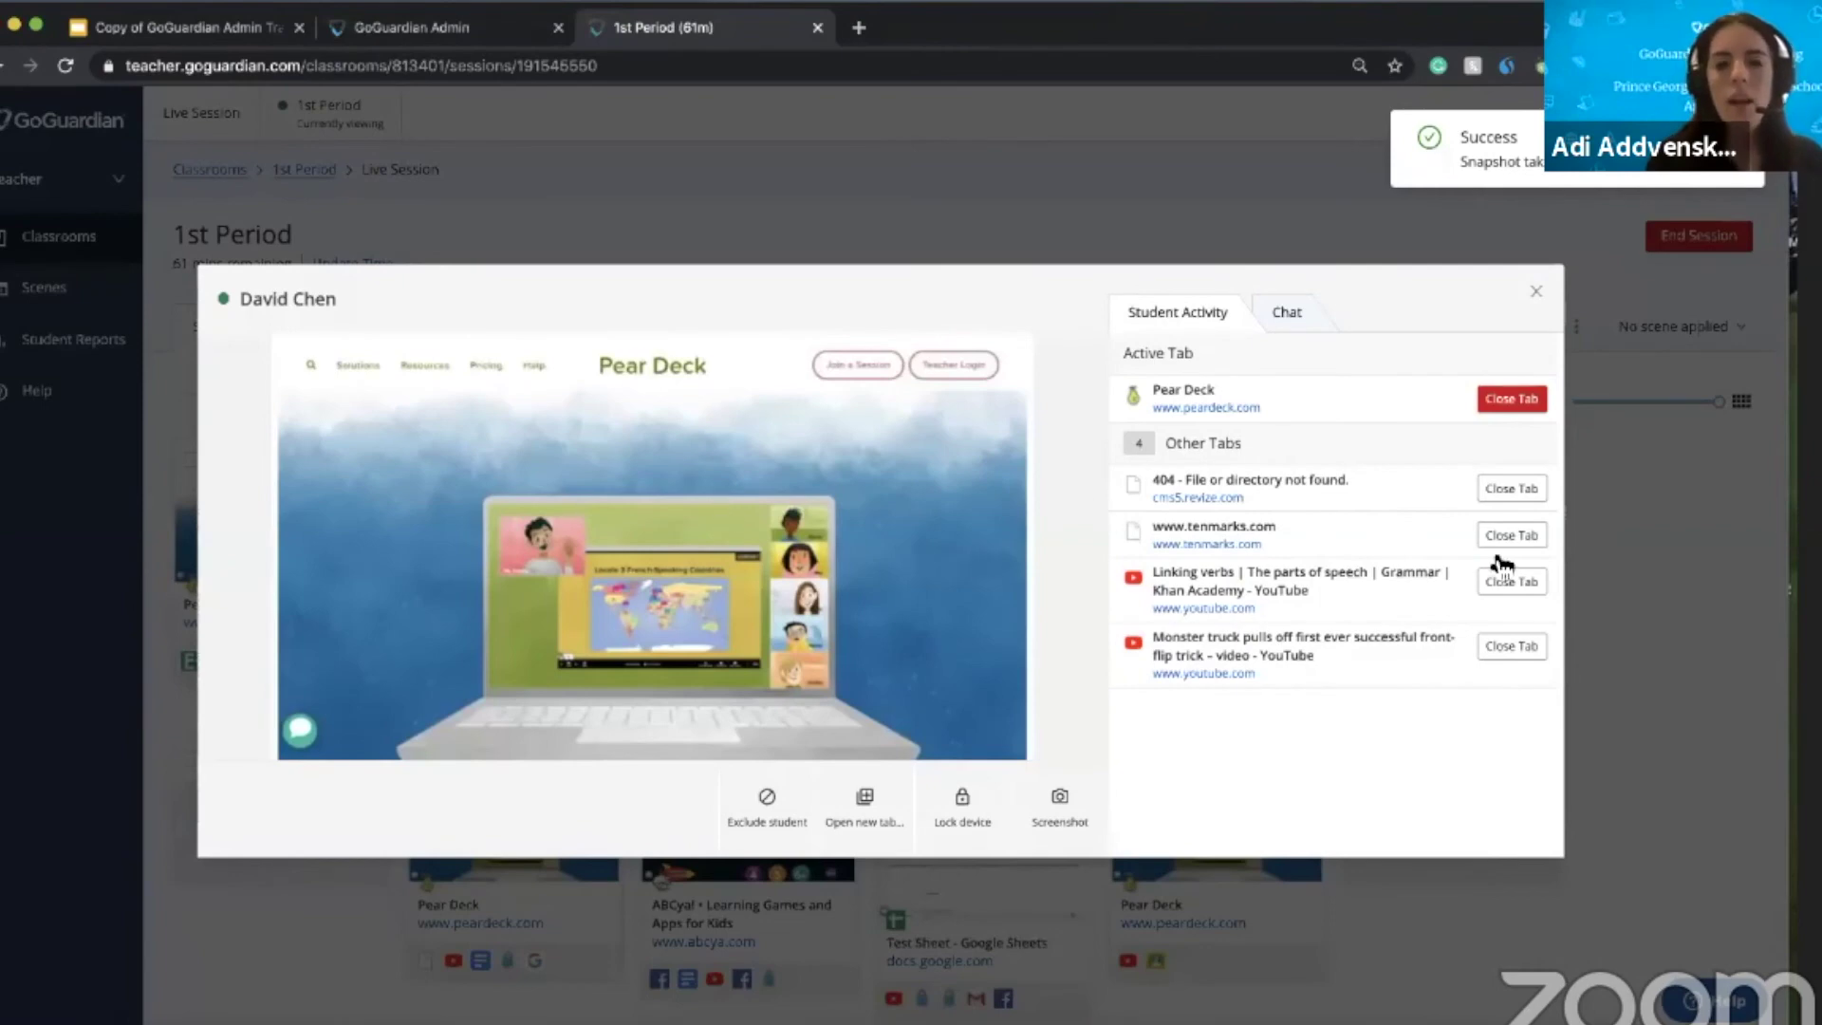
- Close the student's active Pear Deck tab, and screenshot and close the monster truck YouTube tab
{"action": "left_click", "coordinate": [1511, 398]}
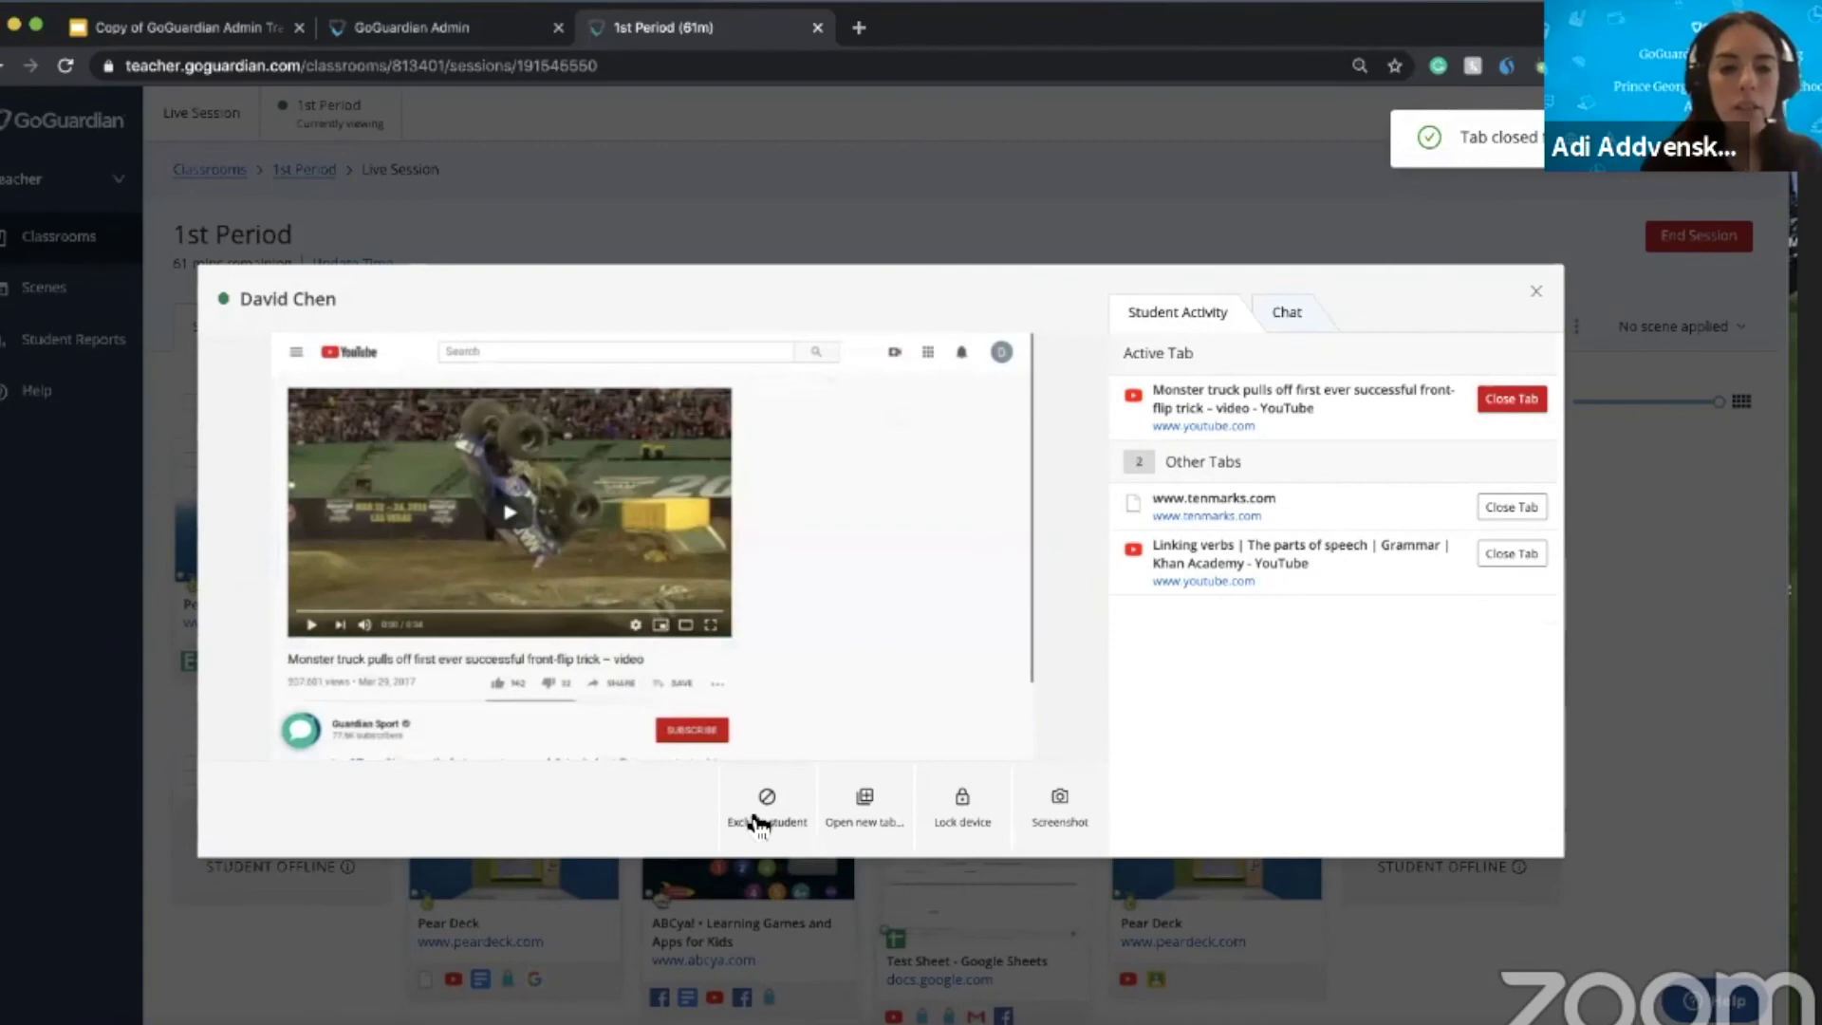
{"action": "left_click", "coordinate": [865, 806]}
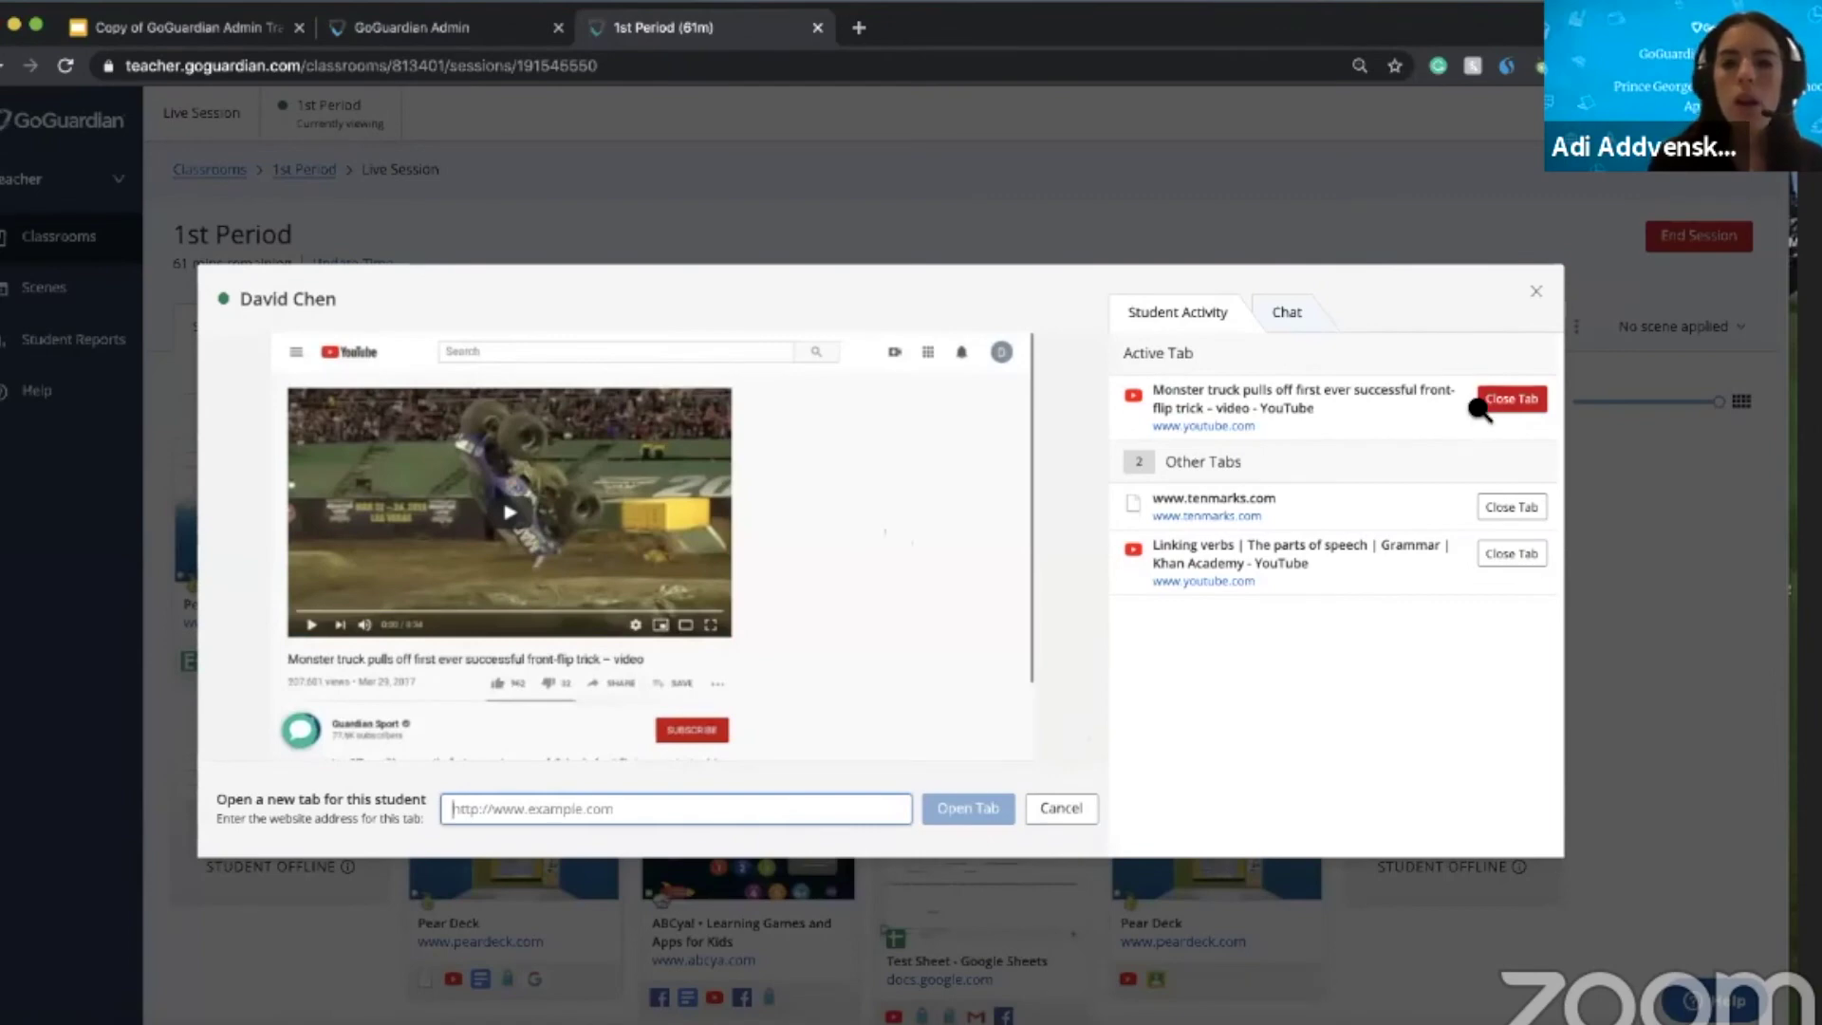
{"action": "left_click", "coordinate": [1051, 816]}
{"action": "left_click", "coordinate": [1060, 812]}
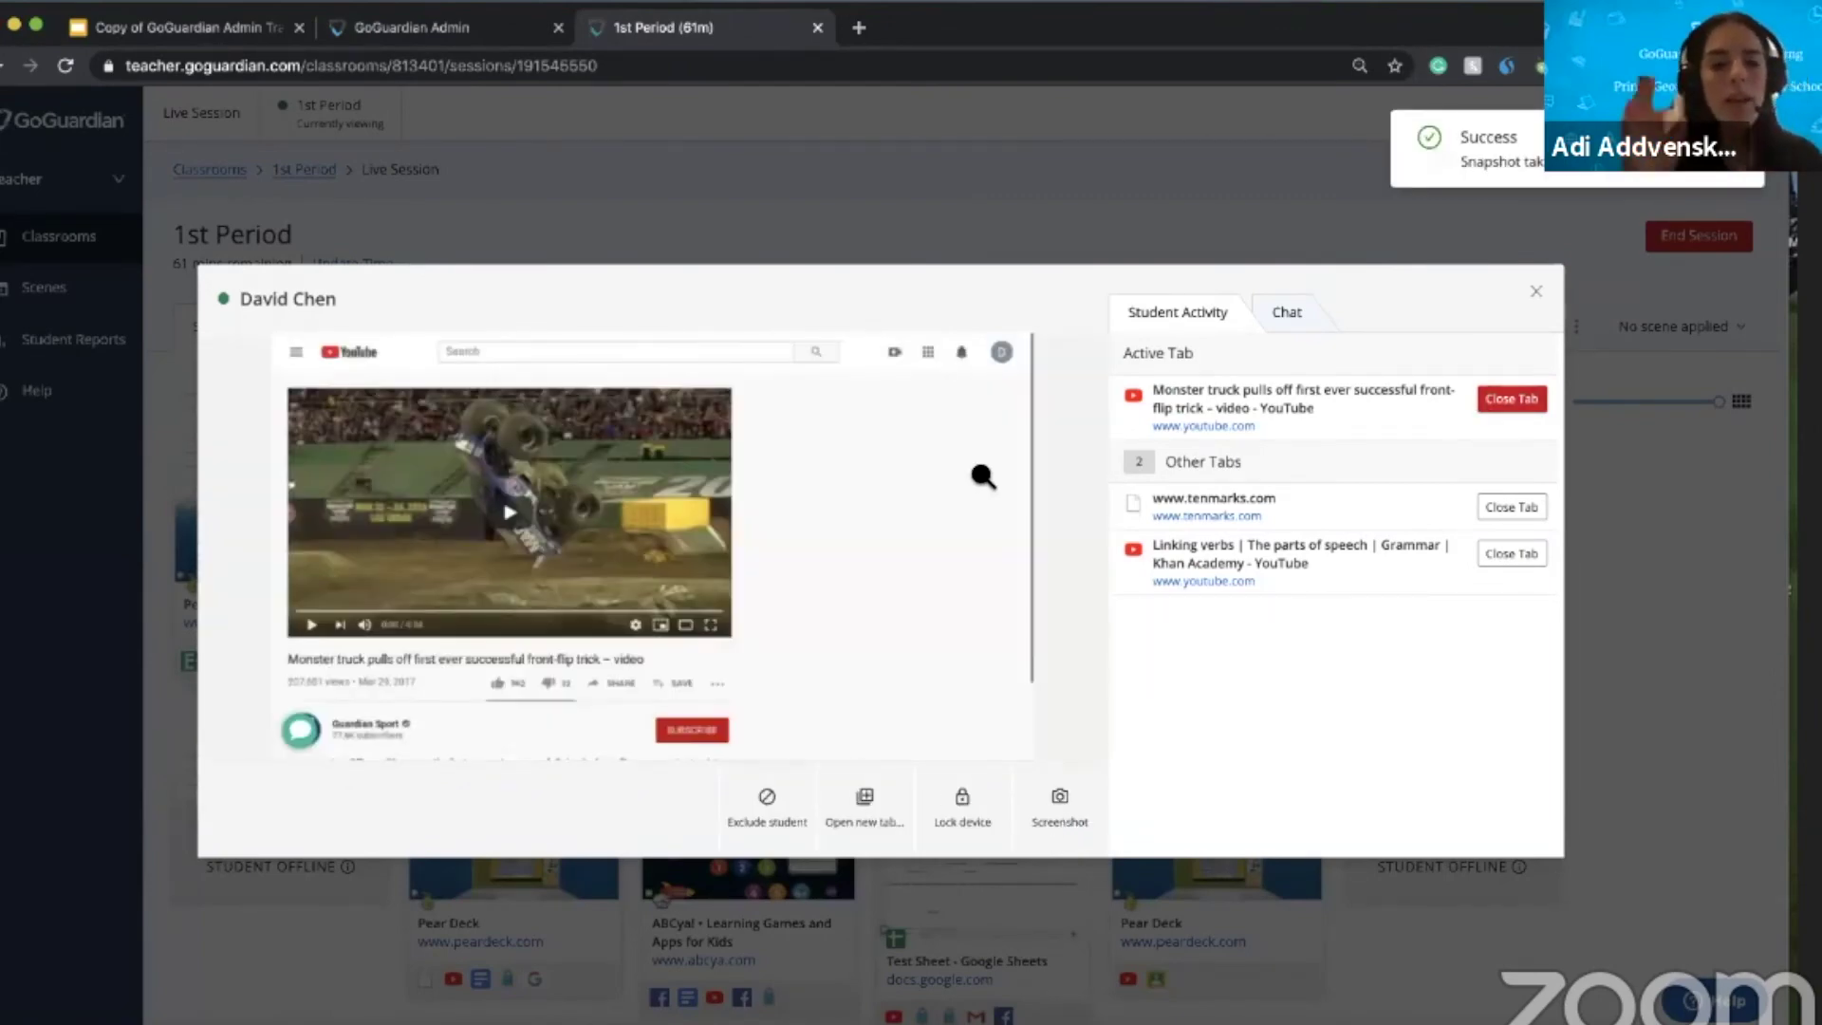
{"action": "left_click", "coordinate": [1510, 401]}
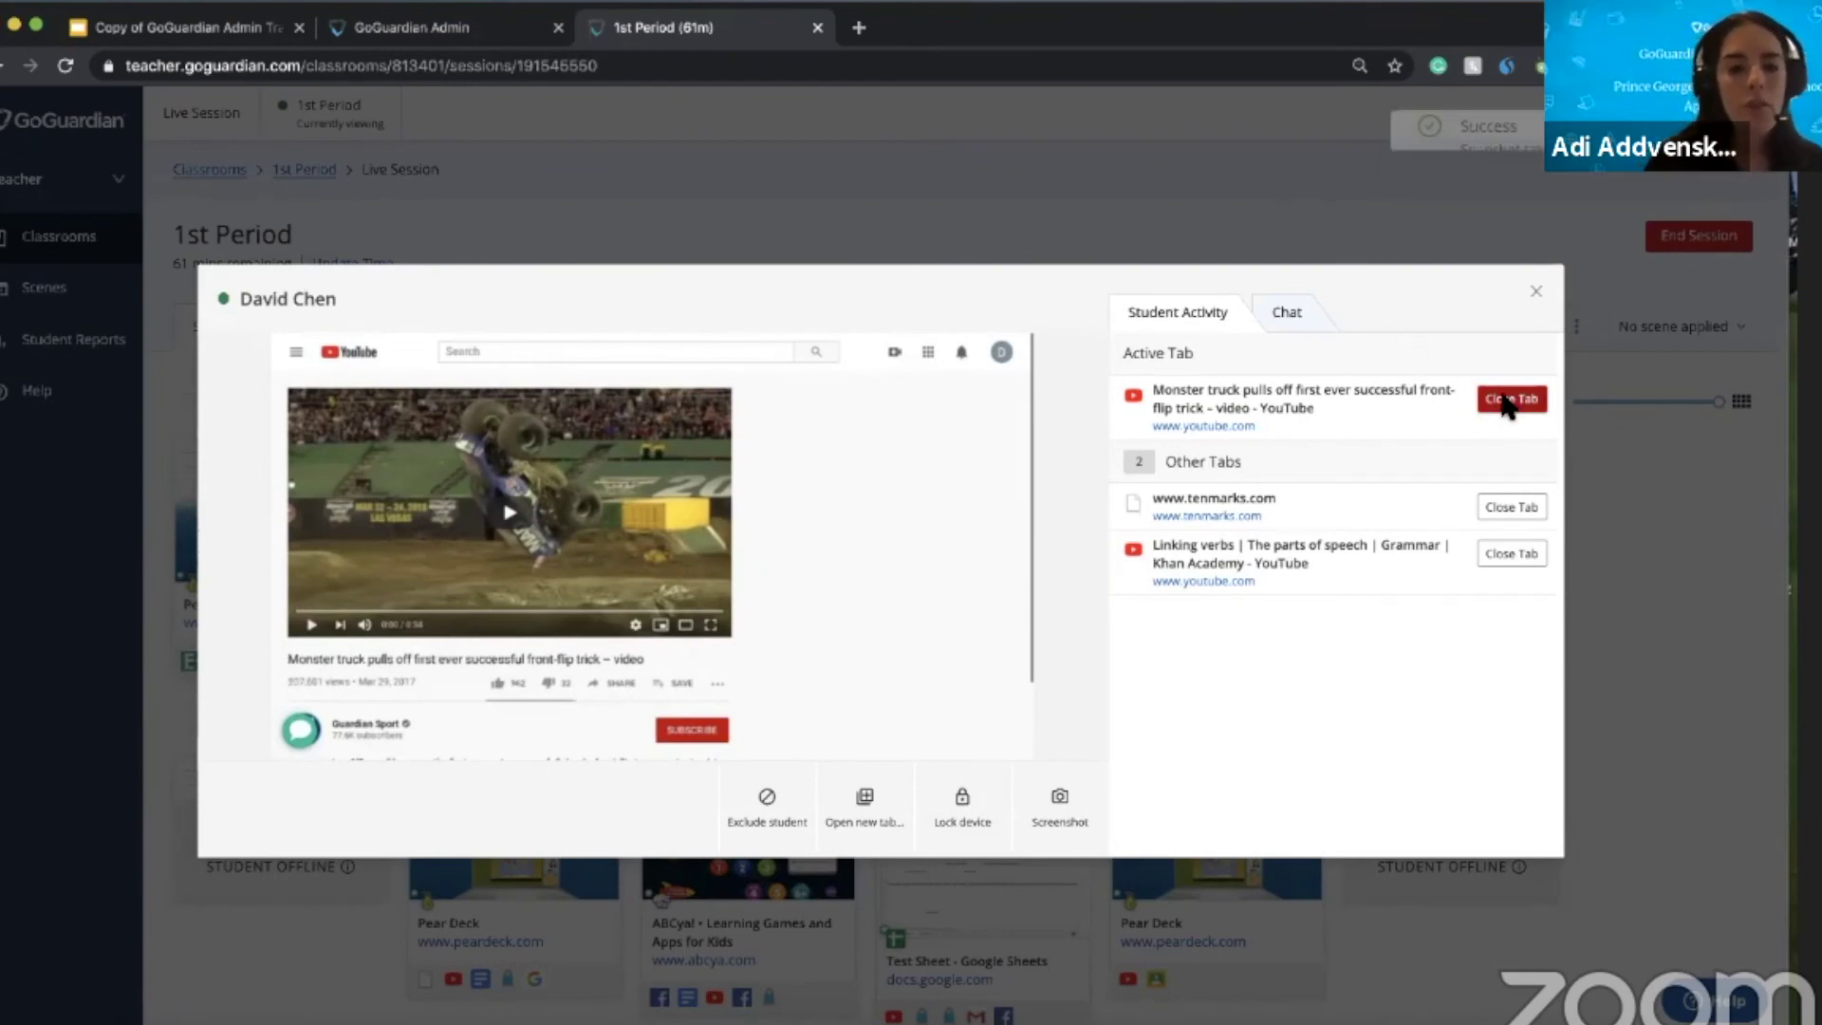
- Open The New York Times website, nytimes.com, in a new tab for this student
{"action": "left_click", "coordinate": [861, 806]}
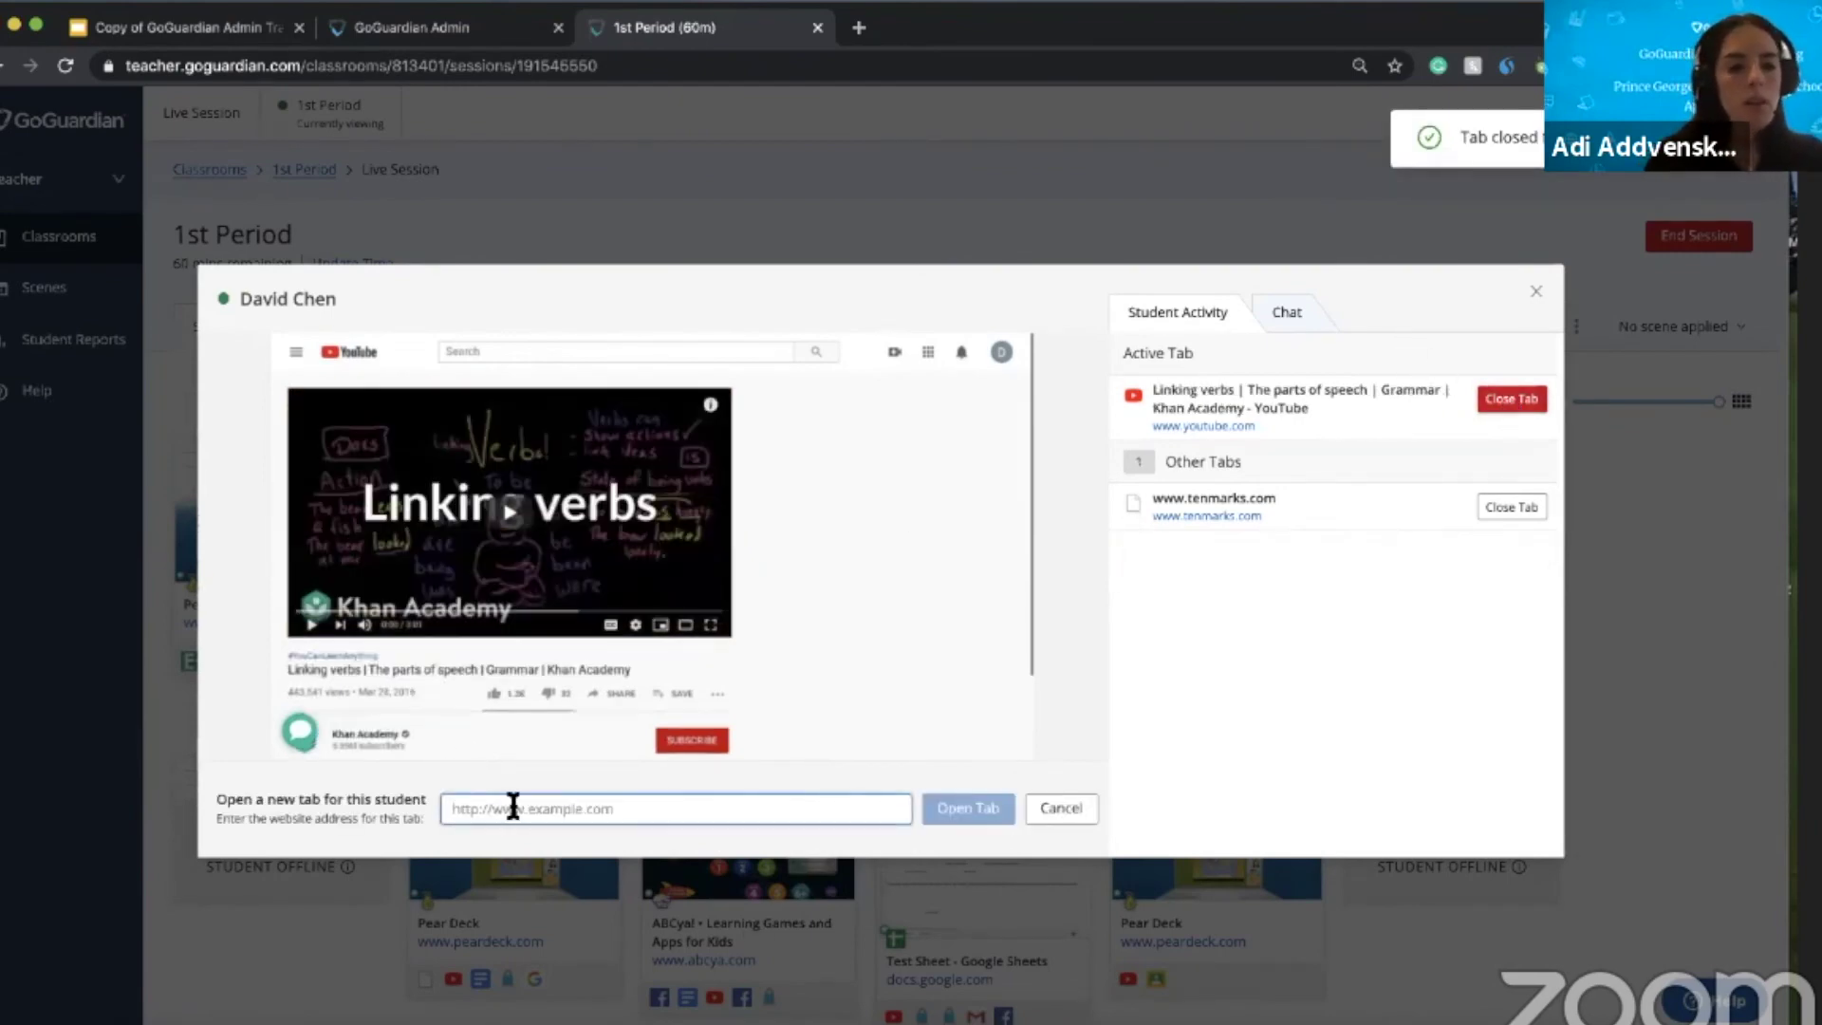
{"action": "type", "text": "times,cin"}
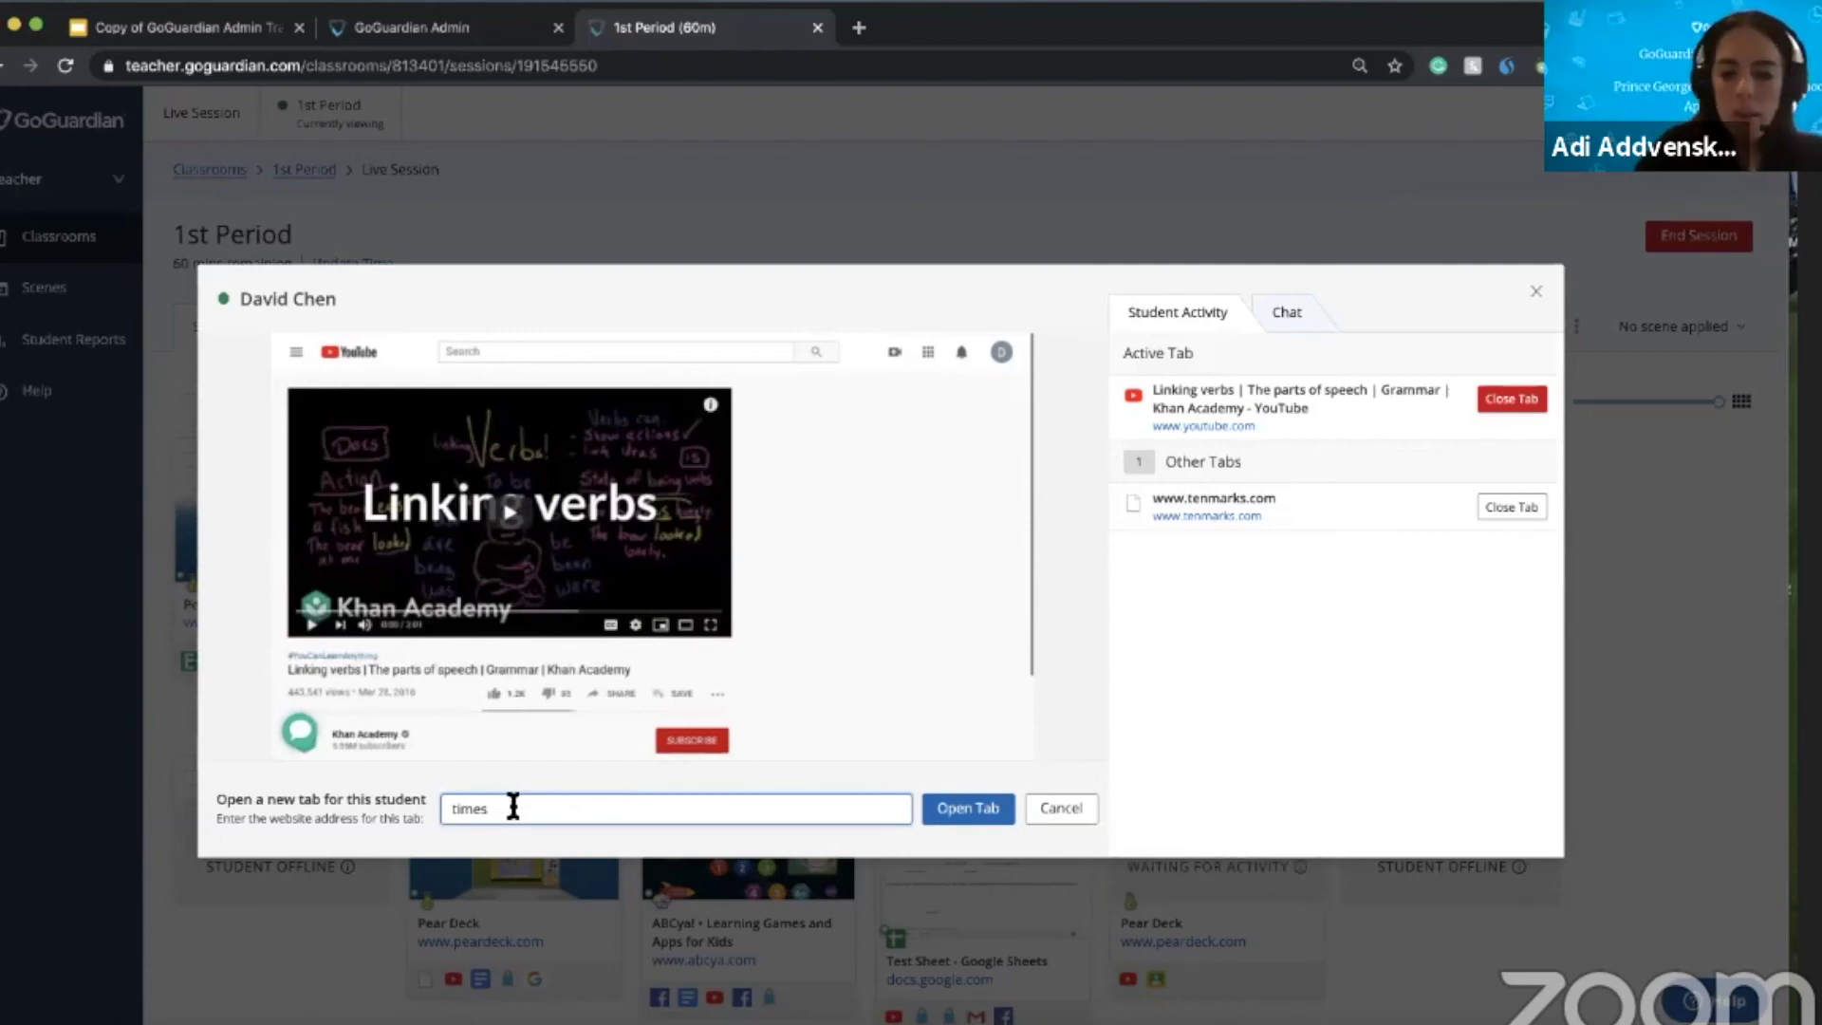
{"action": "key", "text": "Return"}
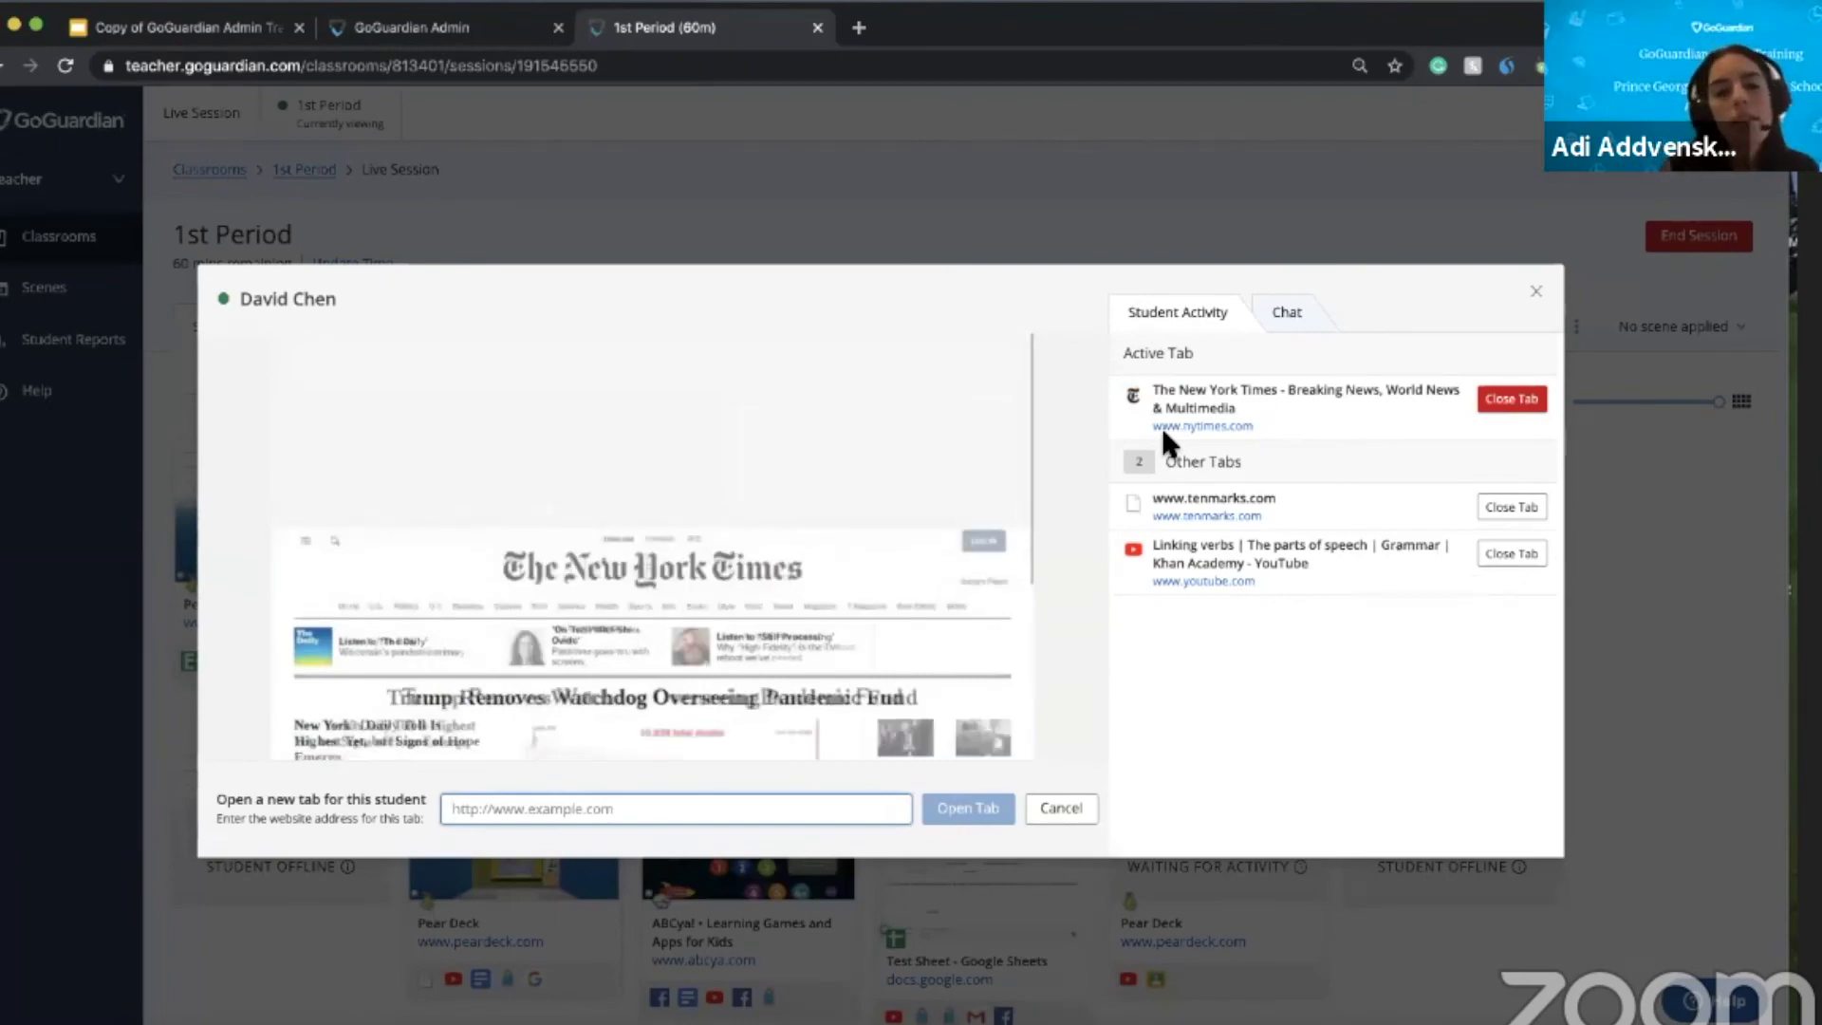
{"action": "left_click", "coordinate": [1070, 816]}
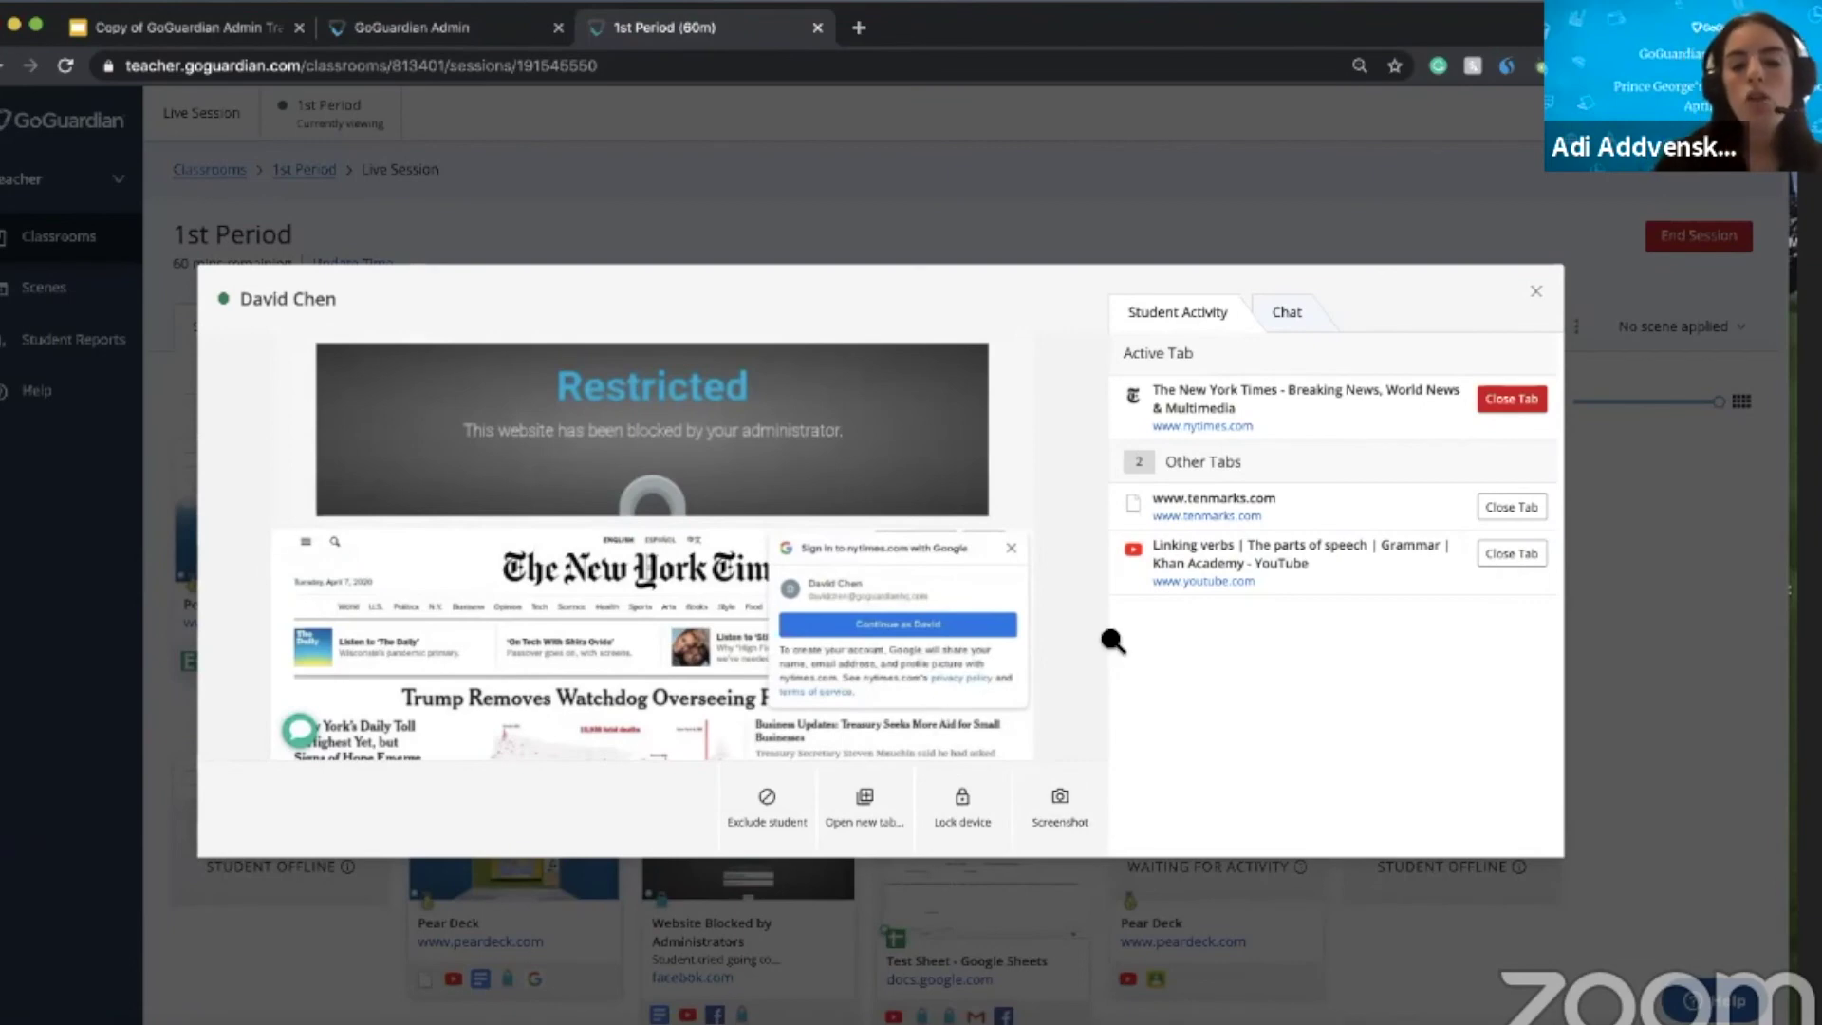
- Lock this student's device with the lock screen message "Please stop" and close the student's details
{"action": "left_click", "coordinate": [963, 806]}
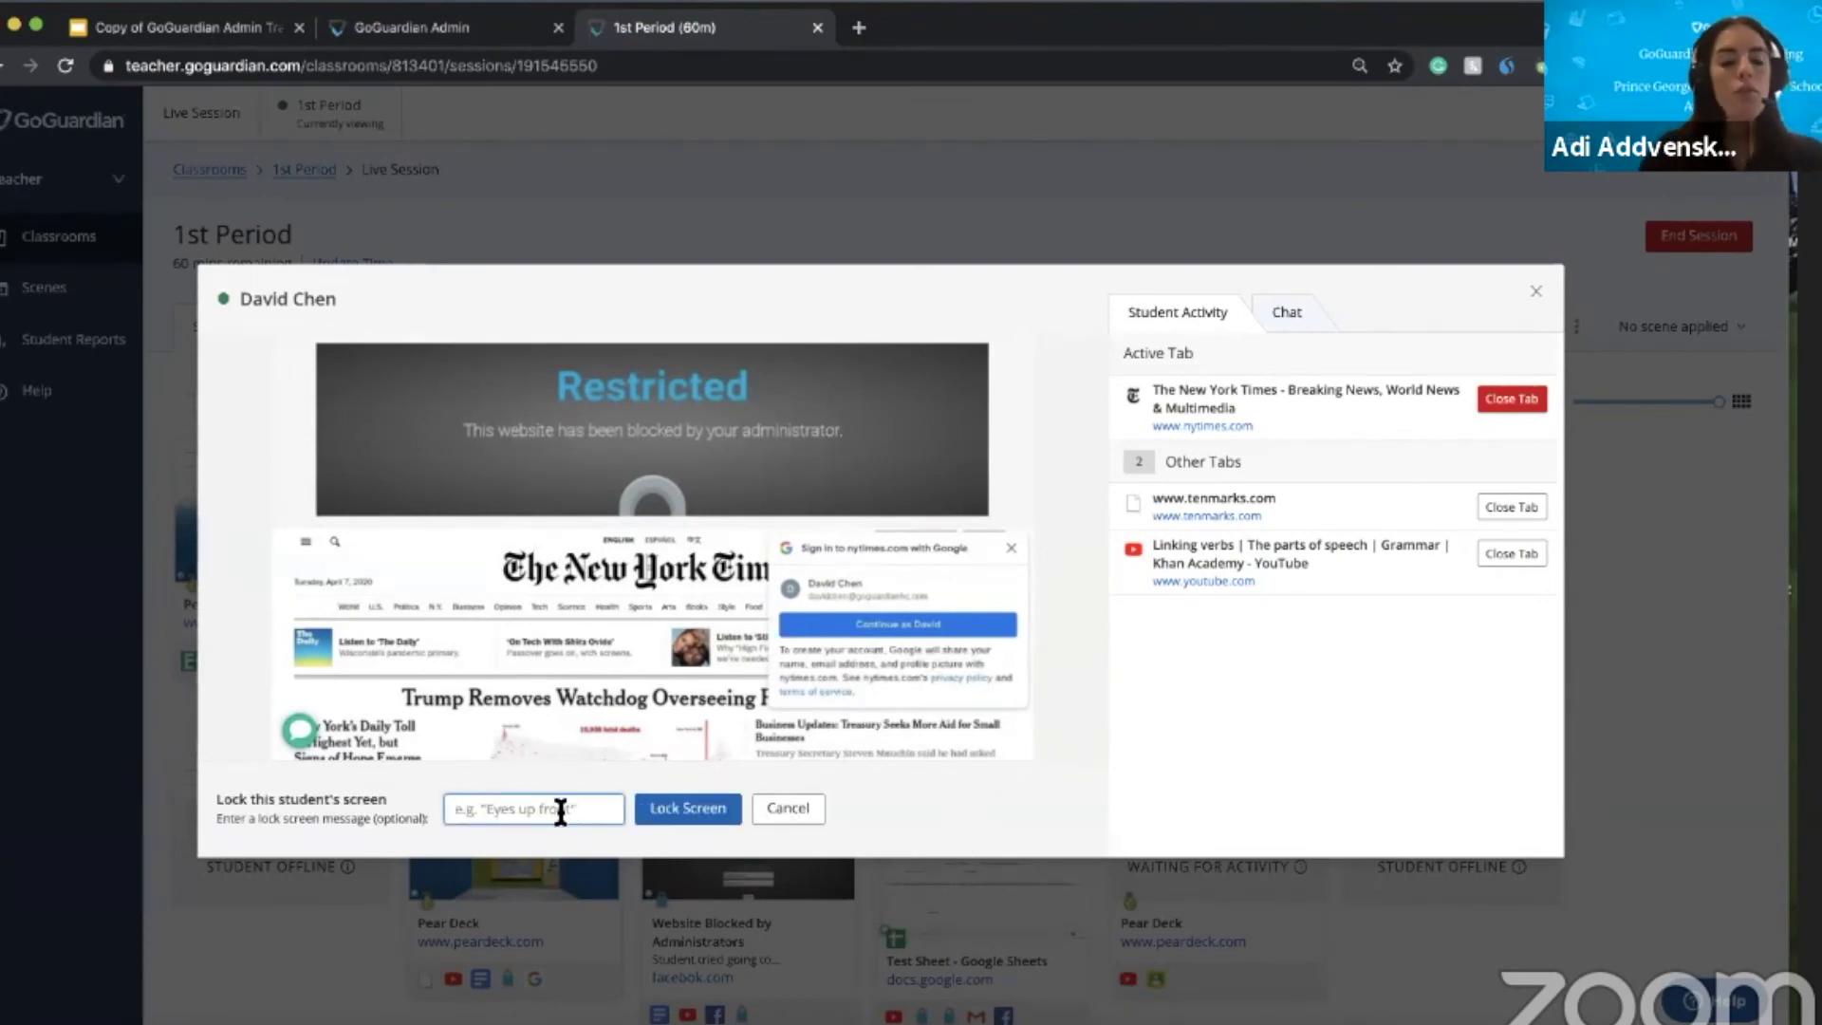
{"action": "type", "text": "PLease stop"}
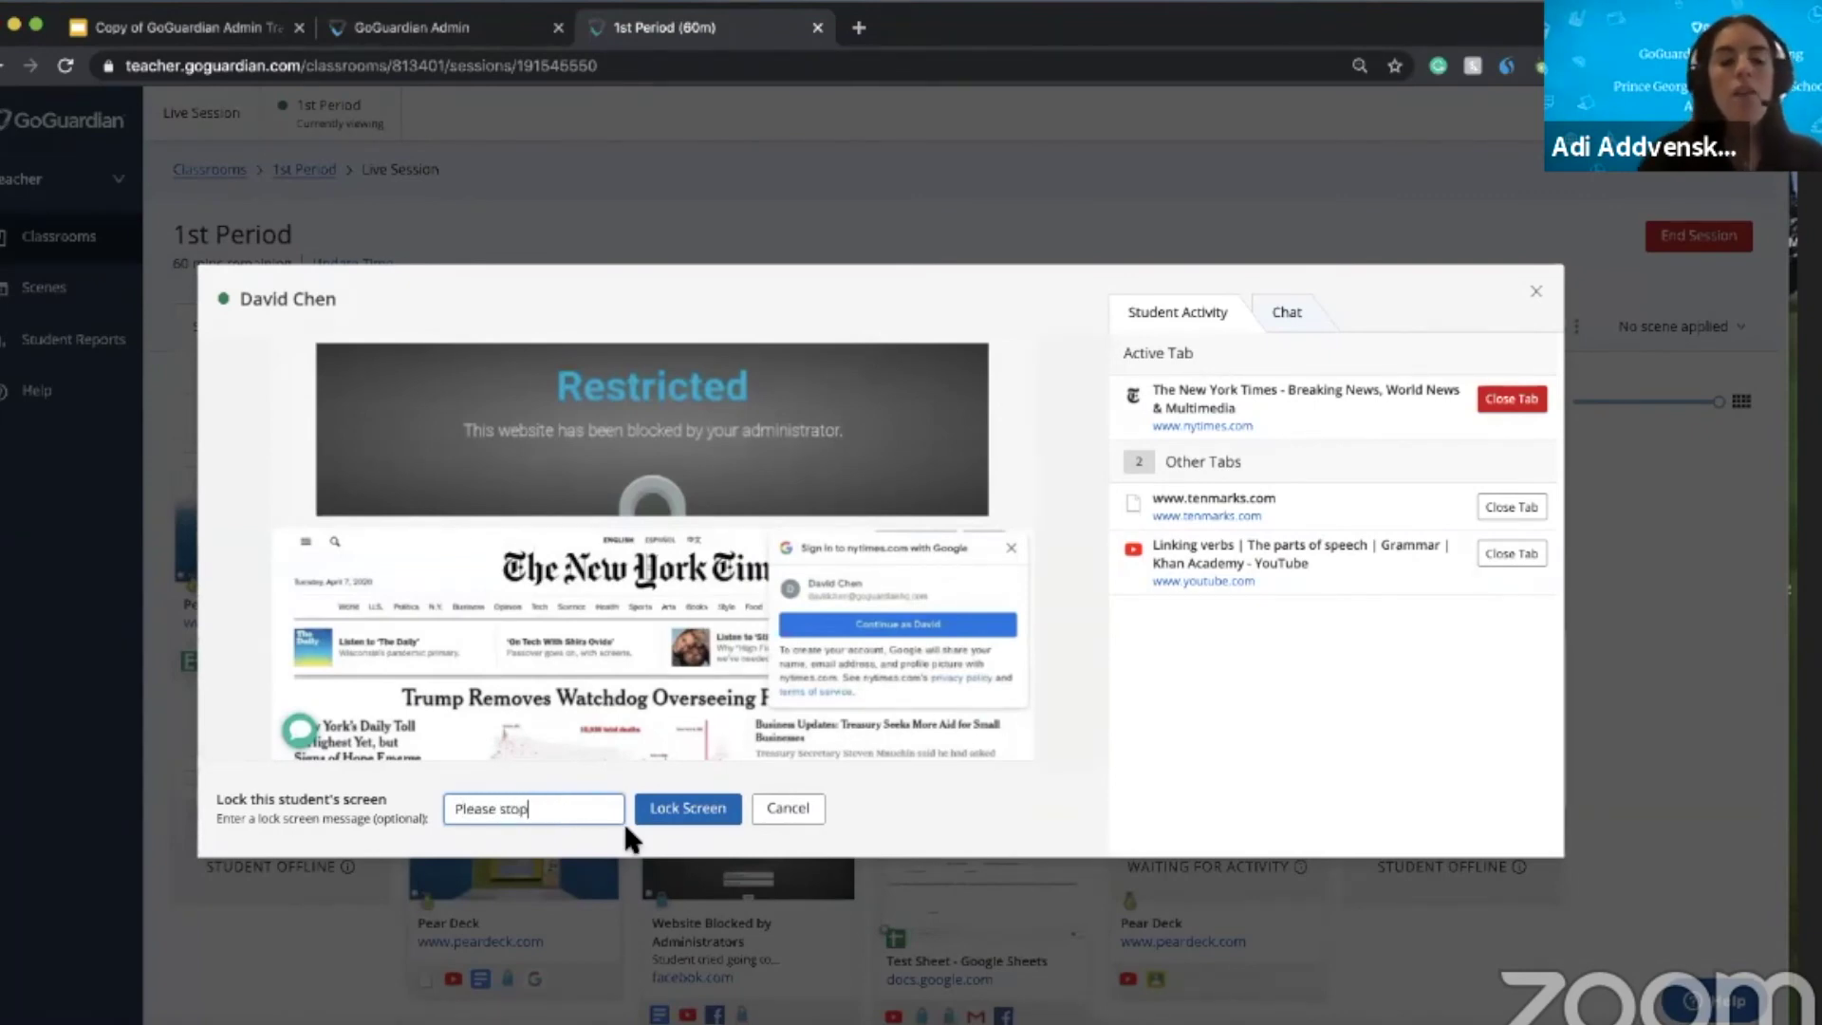
{"action": "left_click", "coordinate": [679, 805]}
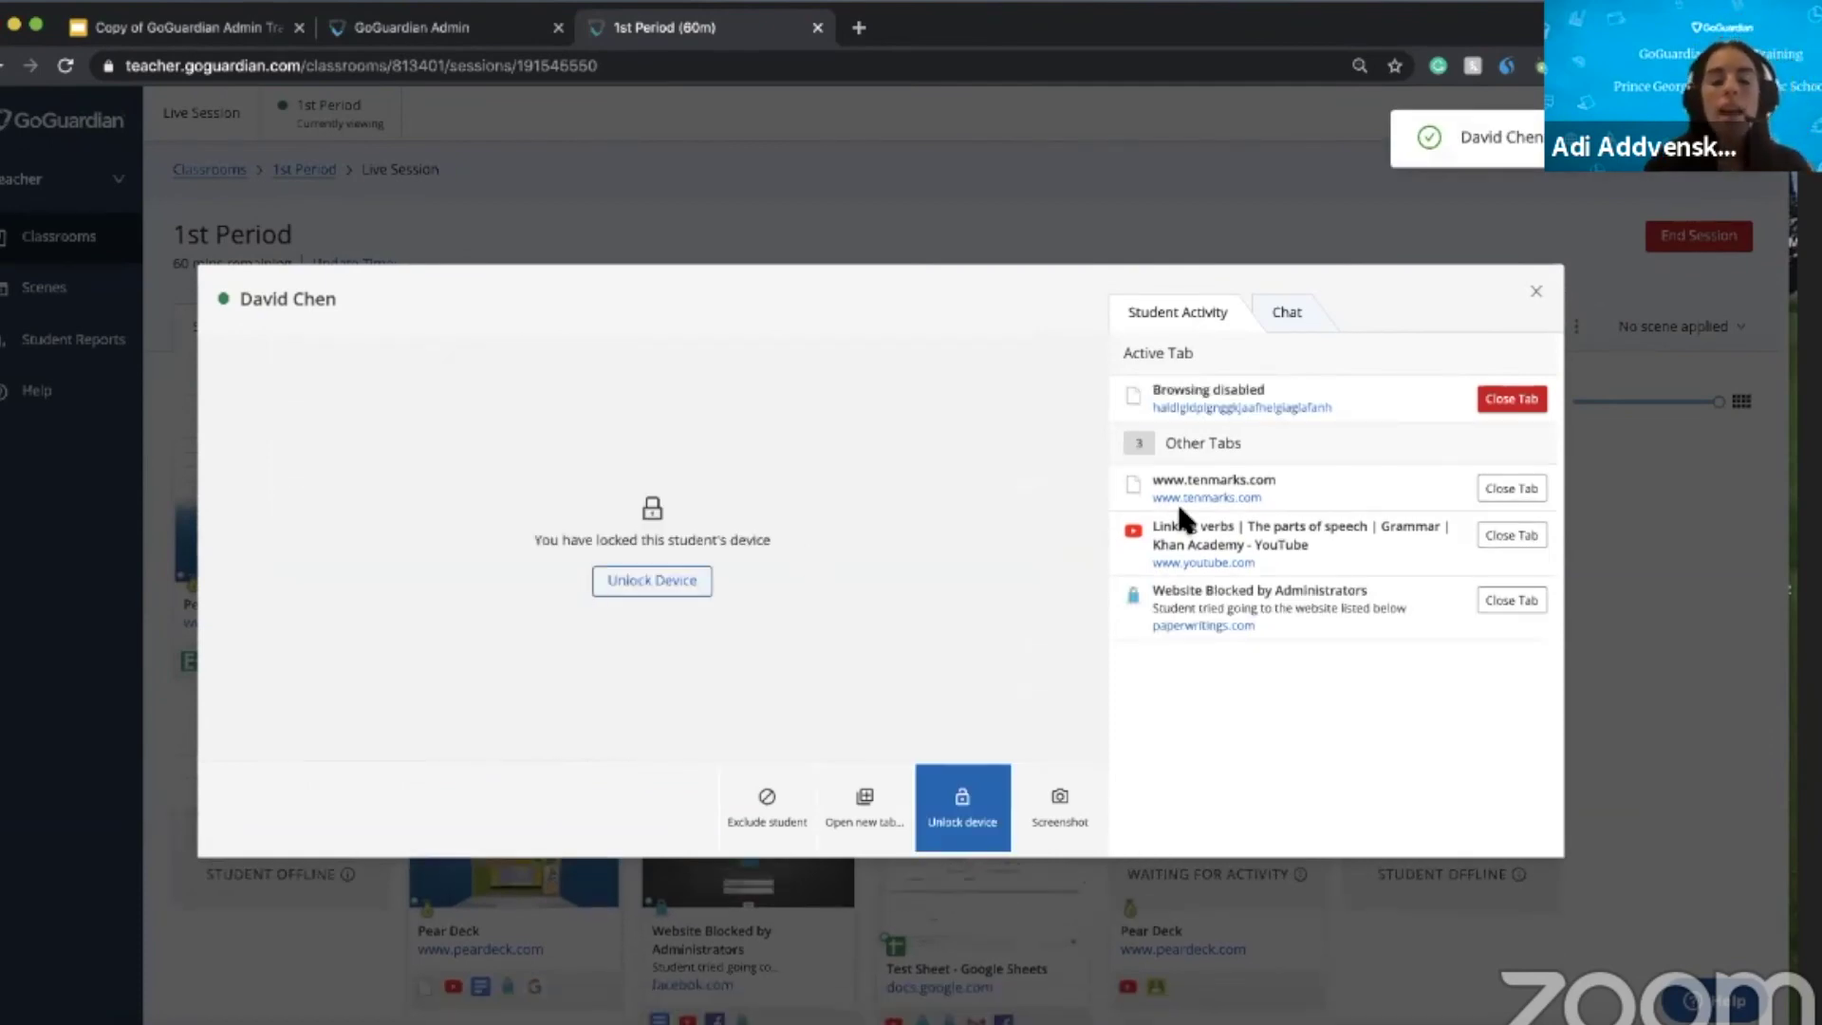
{"action": "left_click", "coordinate": [1536, 291]}
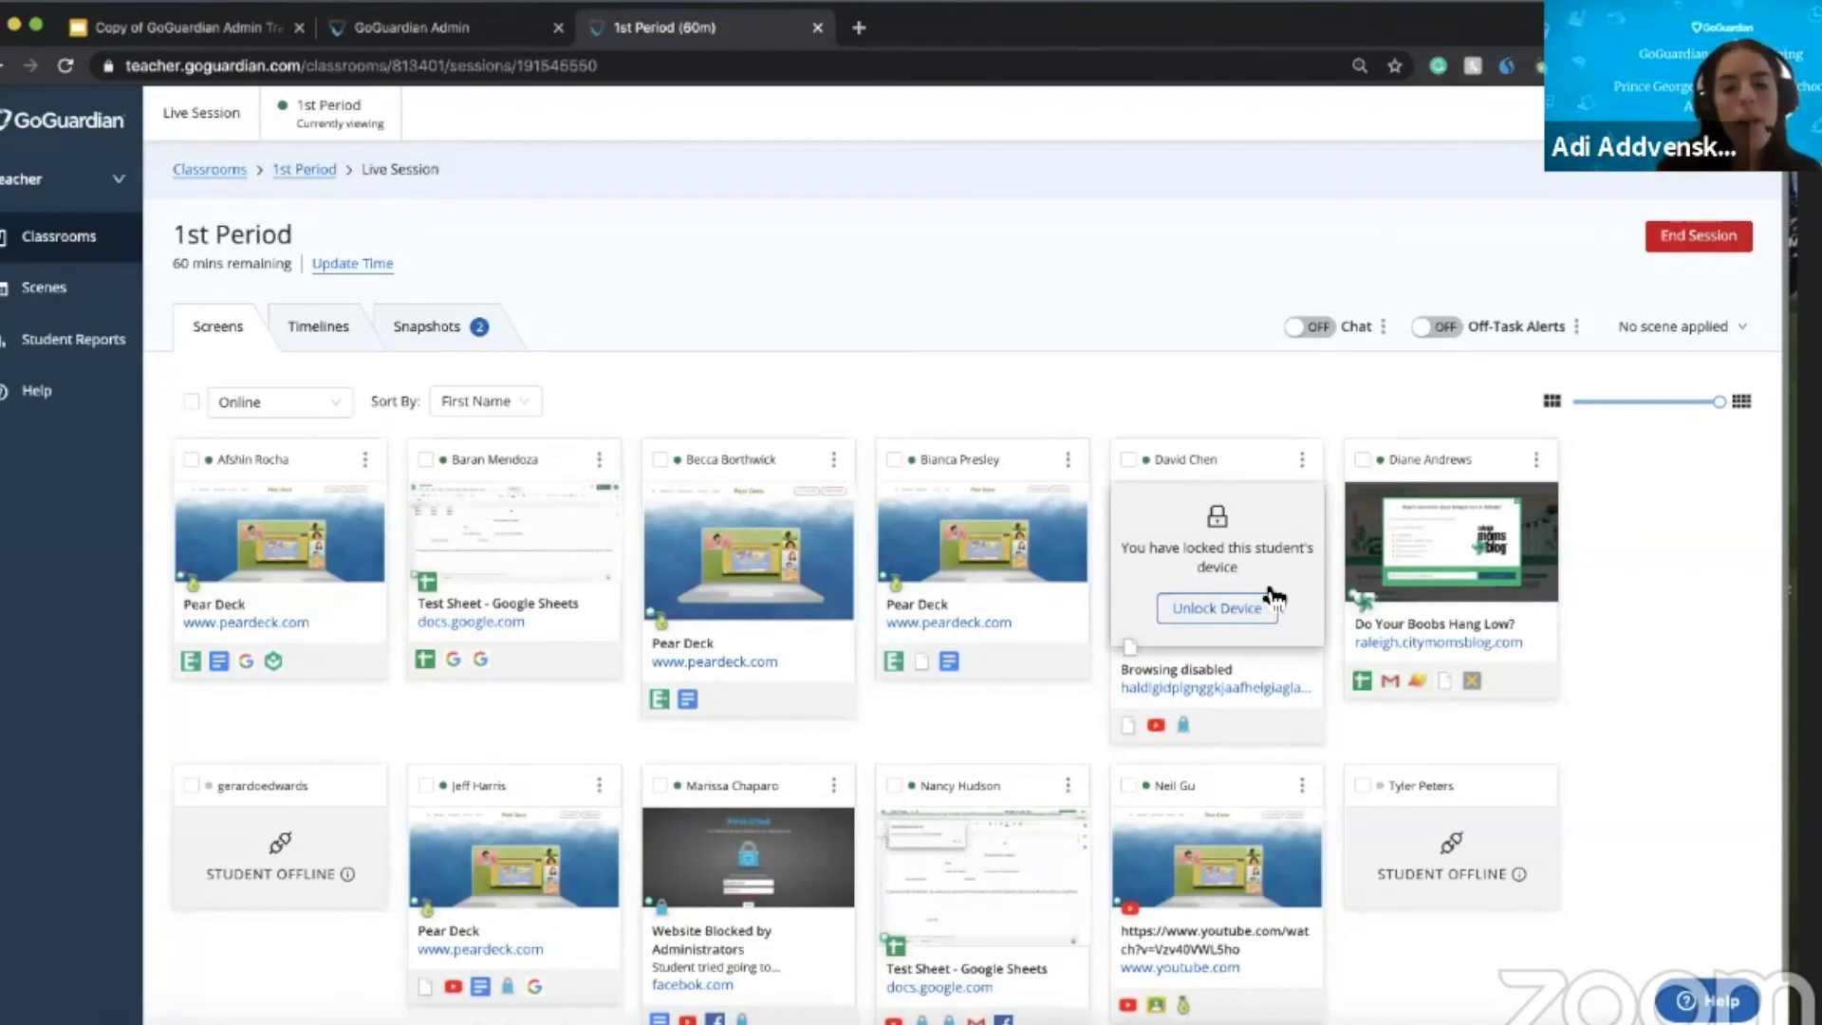
- Unlock the locked student's device, and select all online students to view the bulk commands before clearing the selection
{"action": "left_click", "coordinate": [1238, 608]}
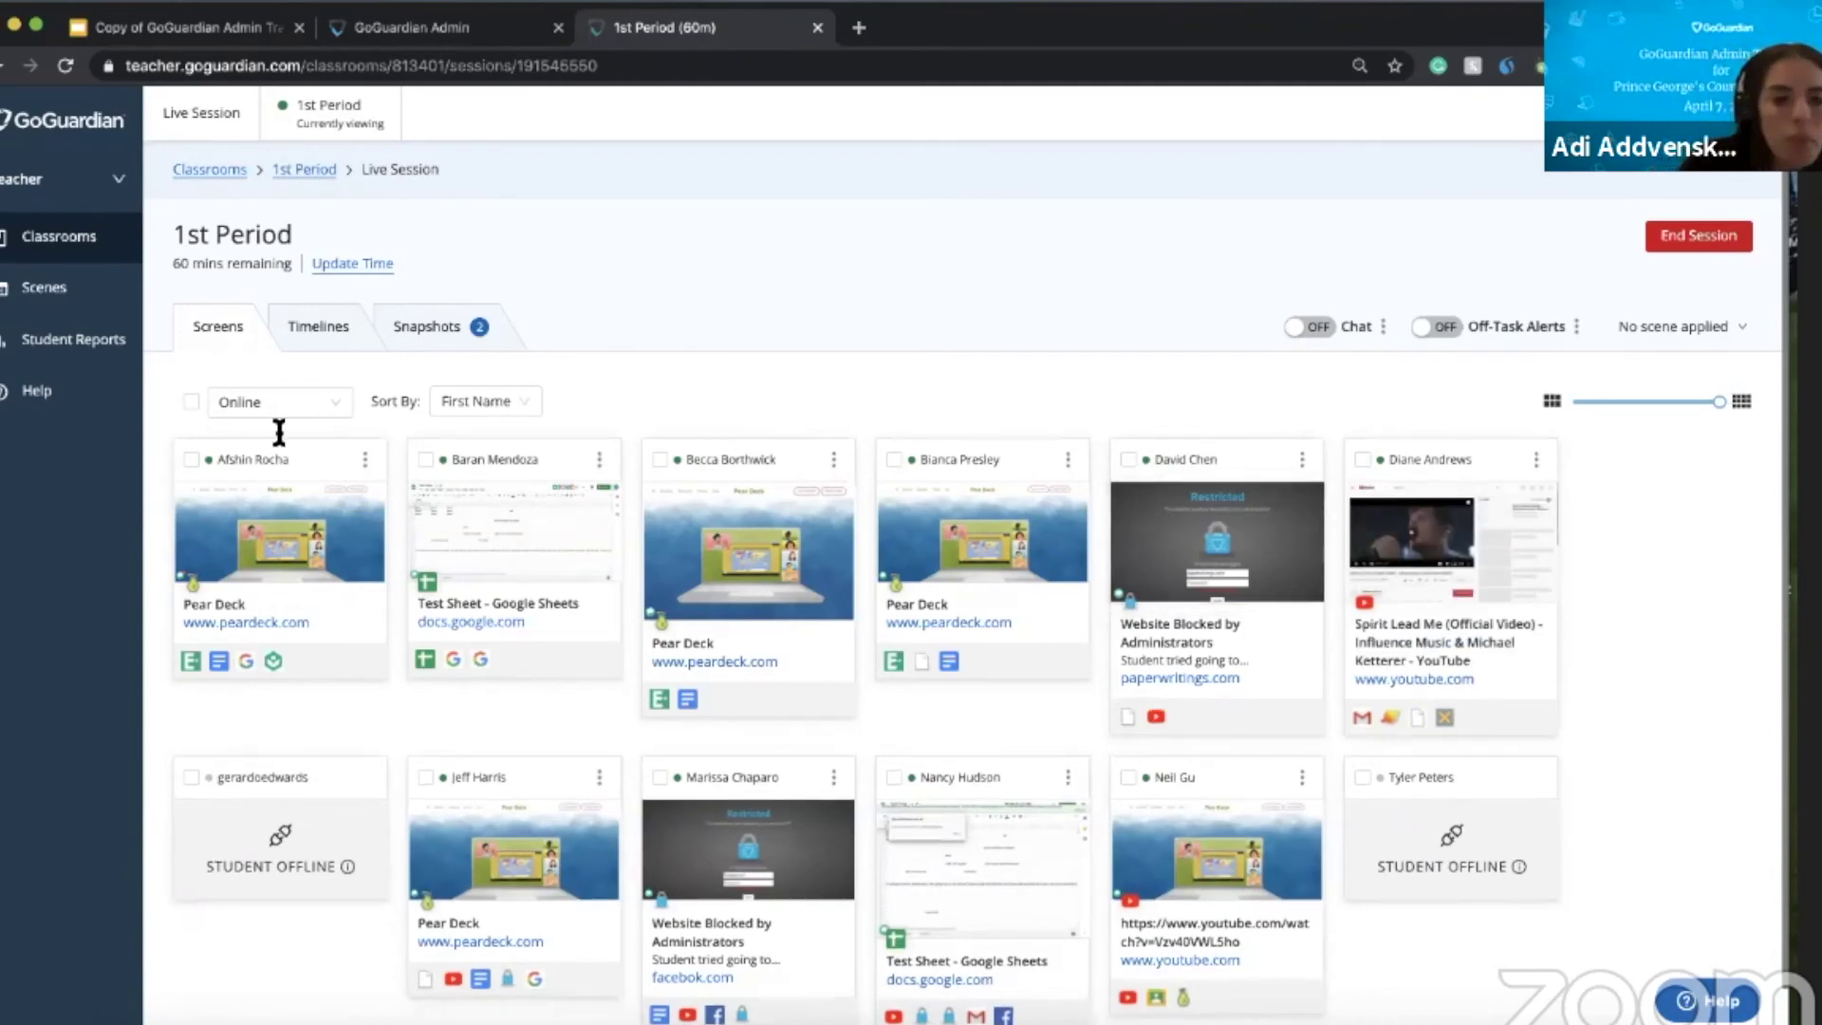
{"action": "left_click", "coordinate": [192, 403]}
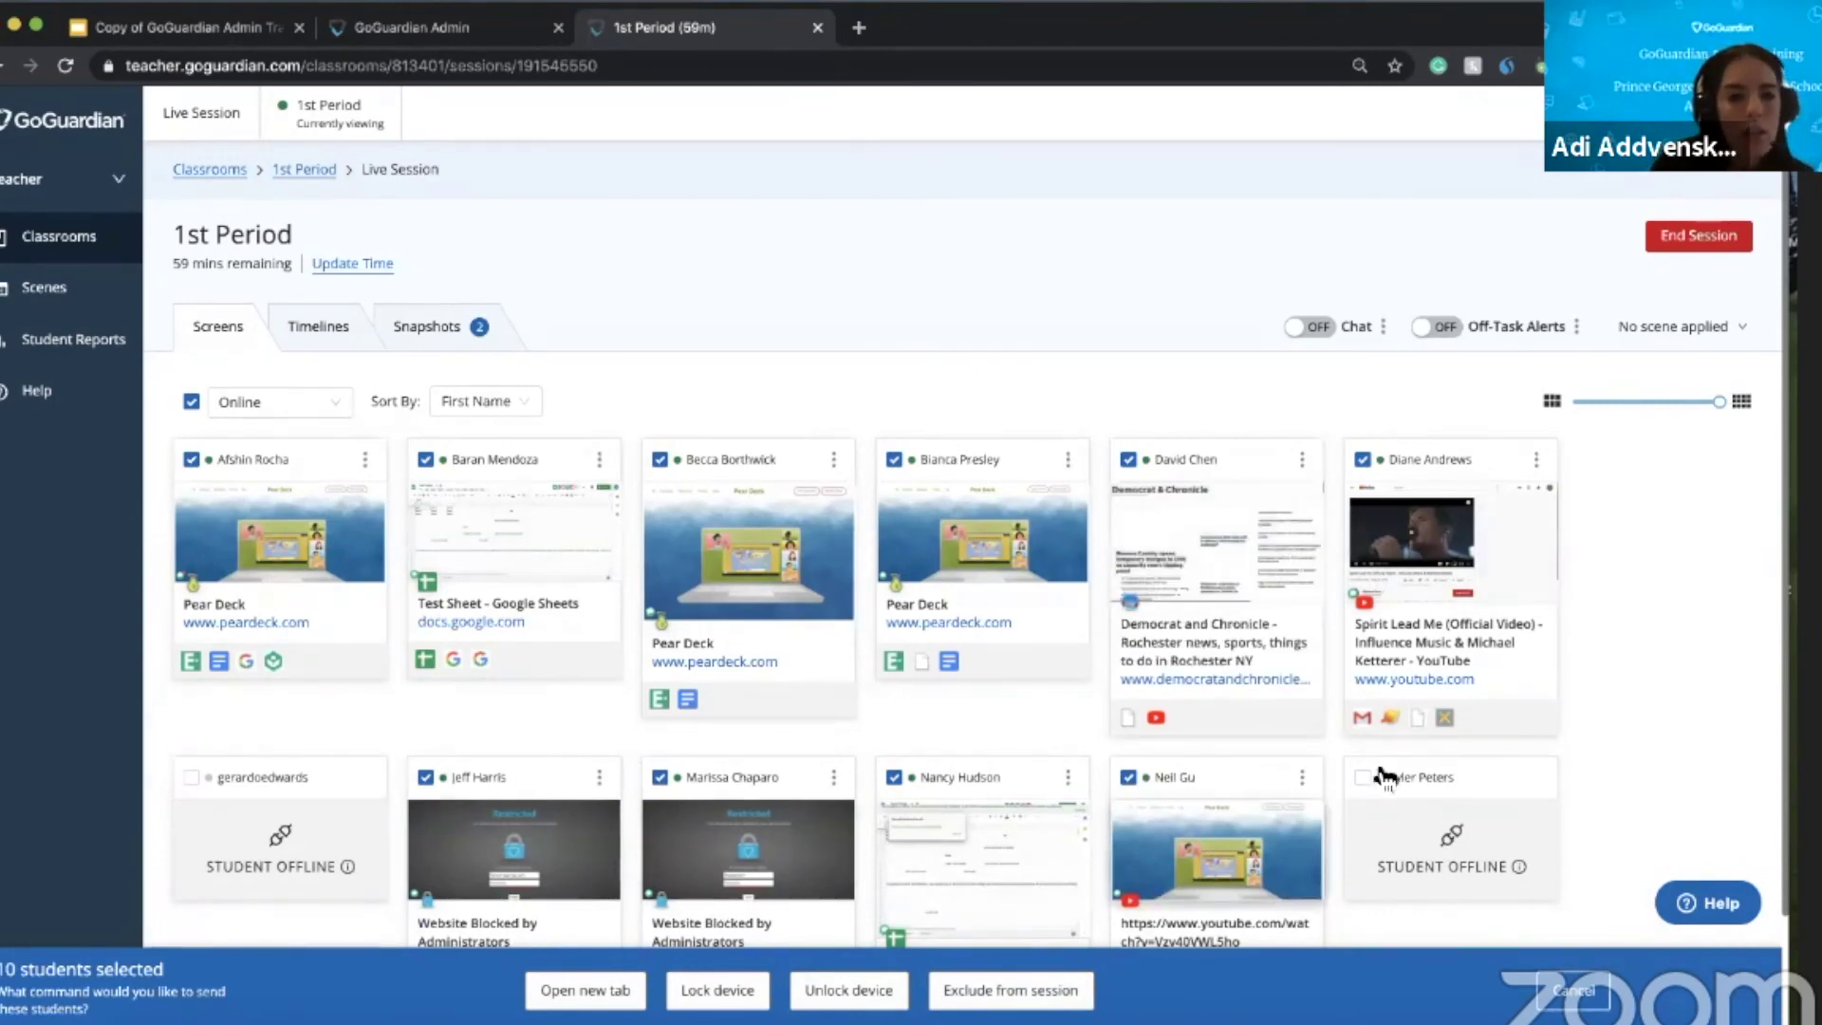
{"action": "left_click", "coordinate": [191, 401]}
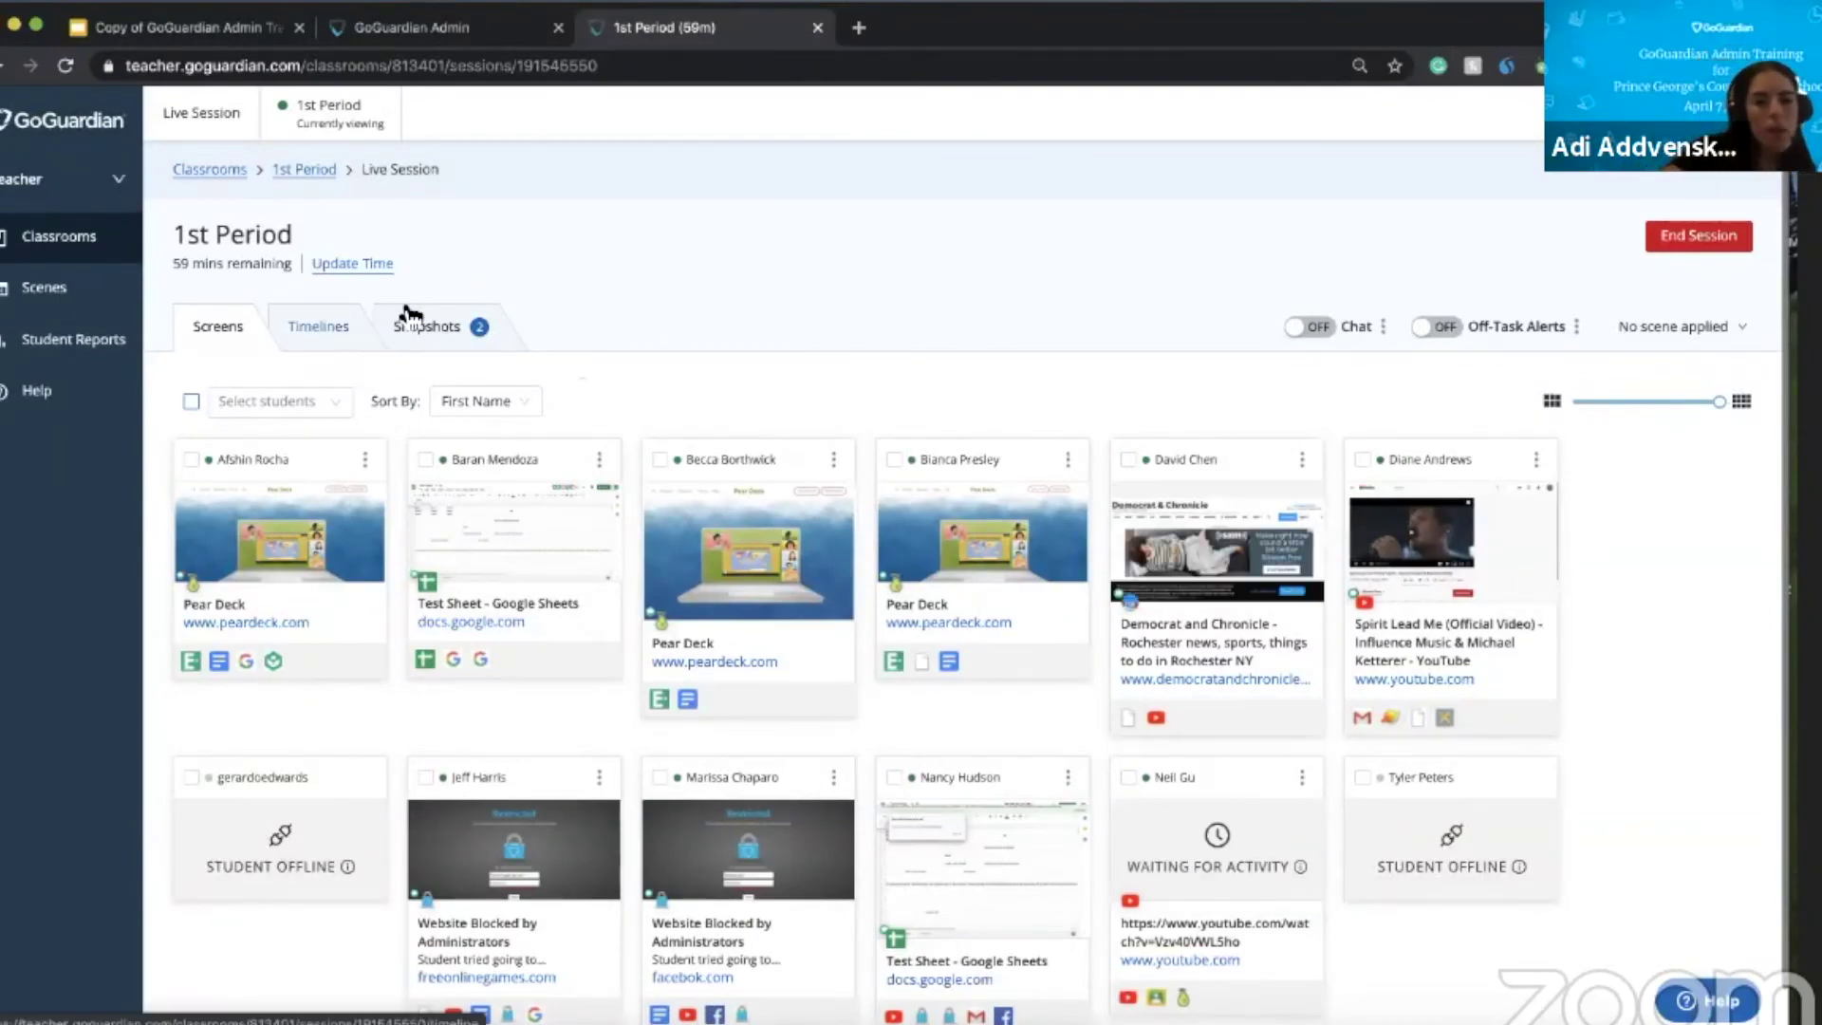
- Turn on Chat for the session and send the message "Hi there!" to the fourth student in the class
{"action": "left_click", "coordinate": [1319, 333]}
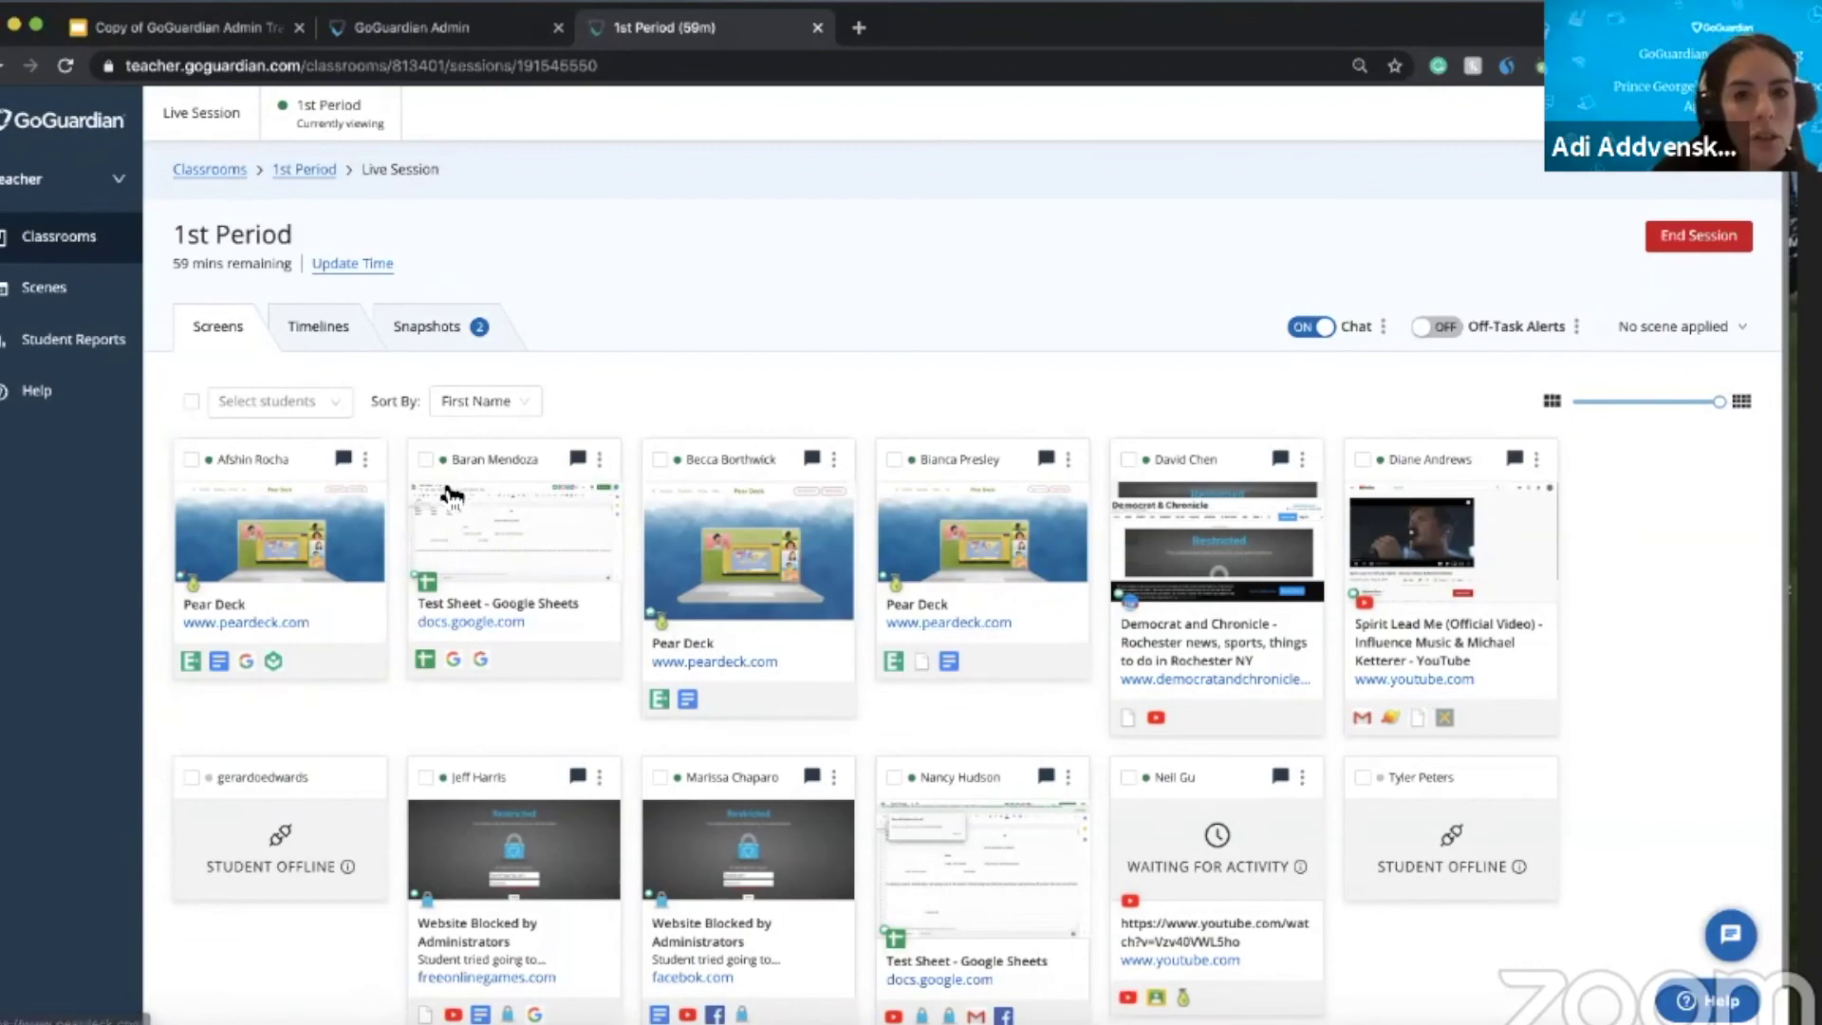
{"action": "left_click", "coordinate": [1391, 347]}
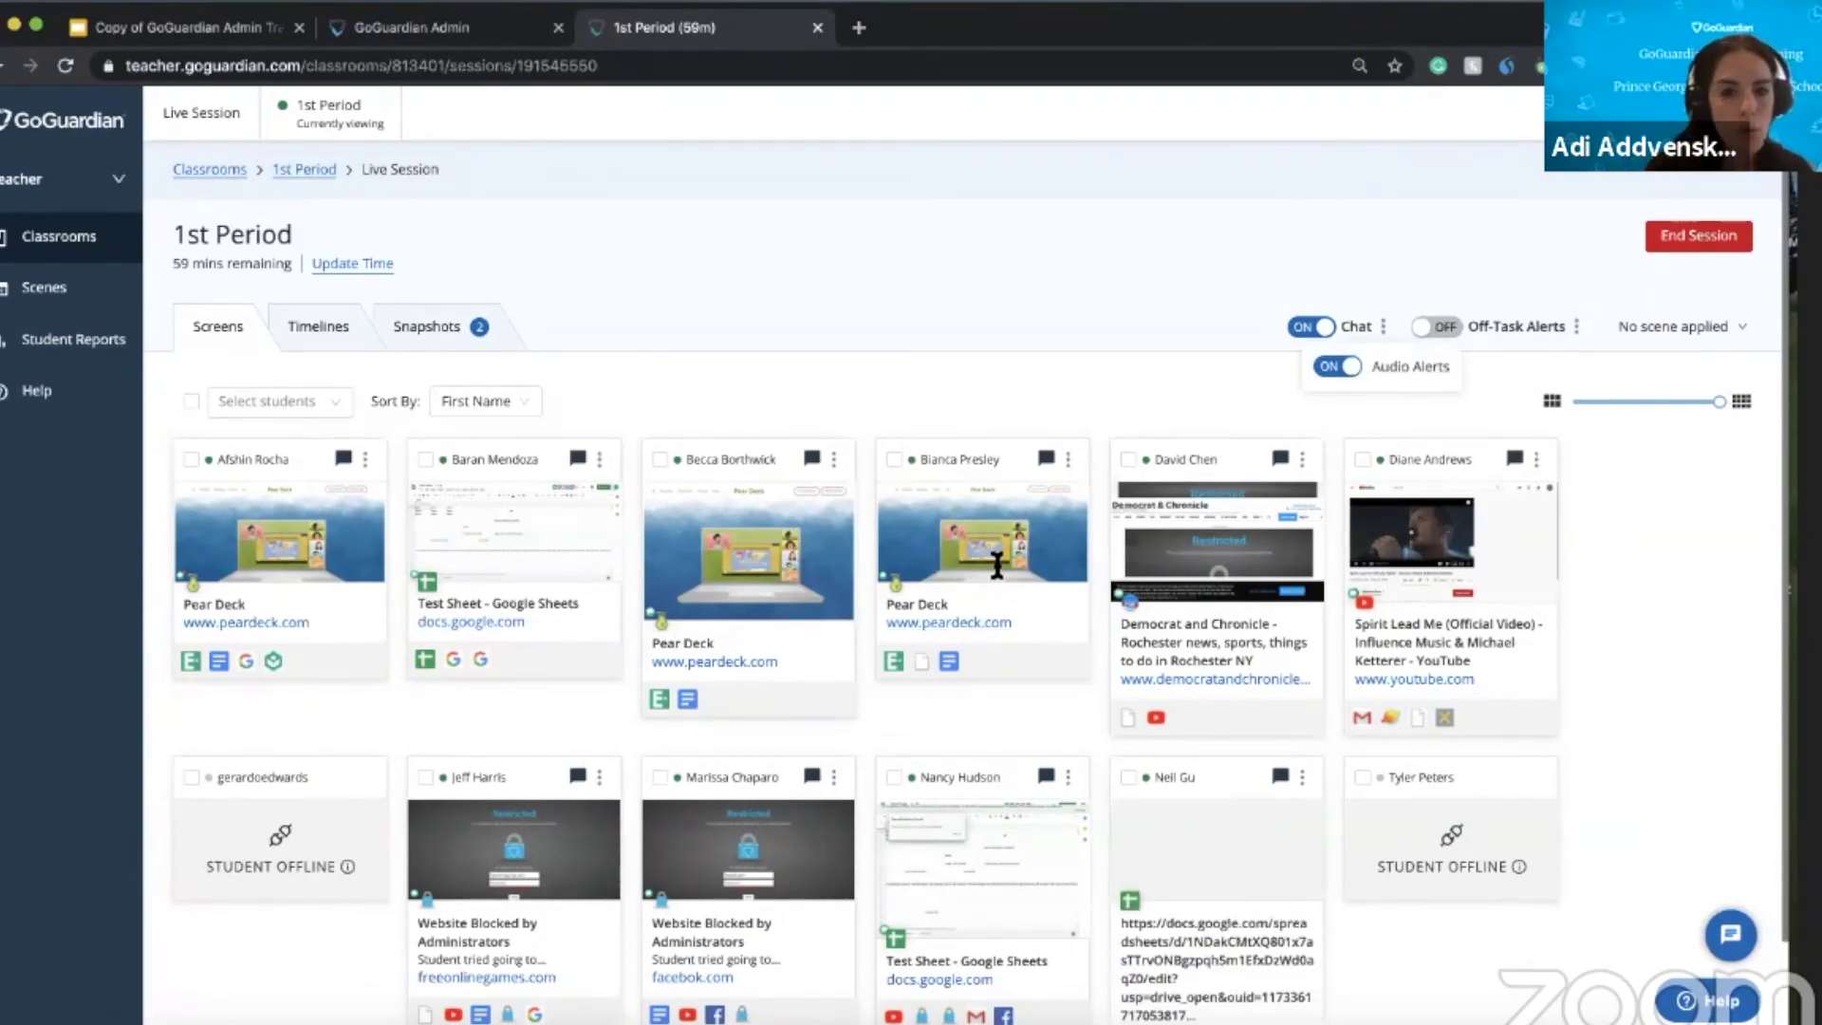
{"action": "left_click", "coordinate": [1047, 460]}
{"action": "left_click", "coordinate": [1046, 462]}
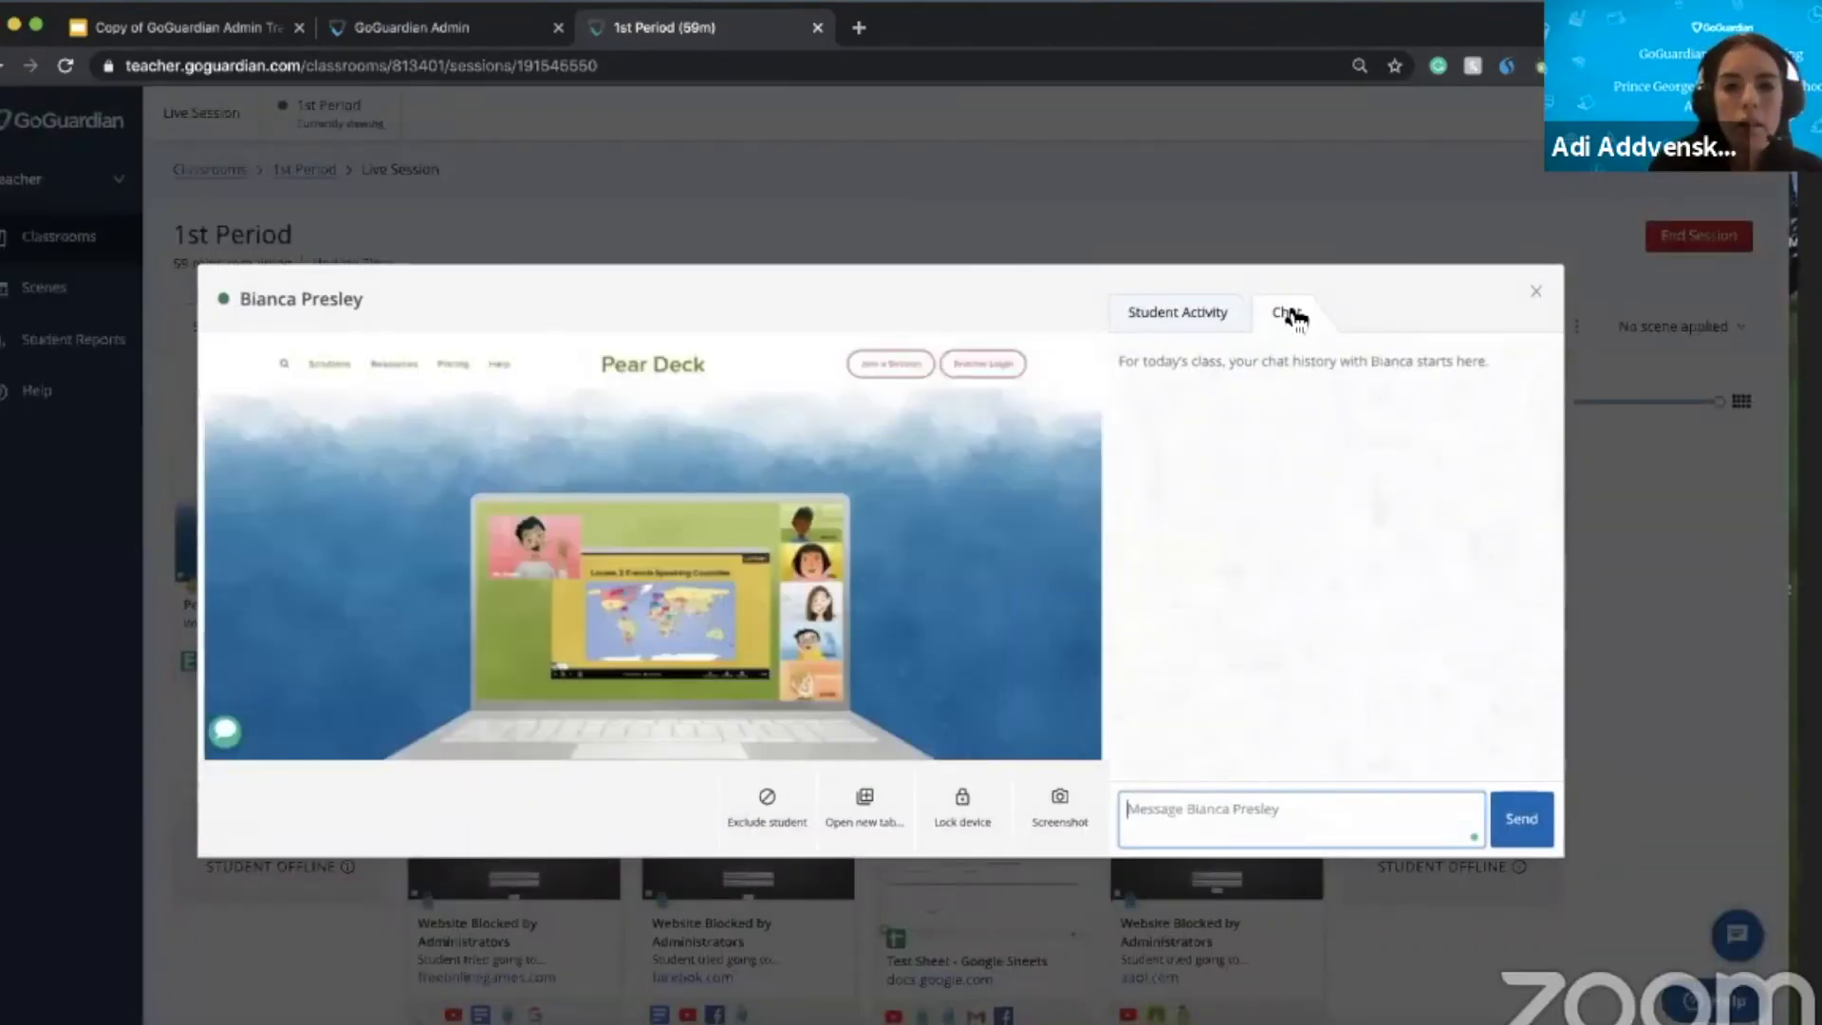
{"action": "left_click", "coordinate": [1163, 821]}
{"action": "type", "text": "Hi th"}
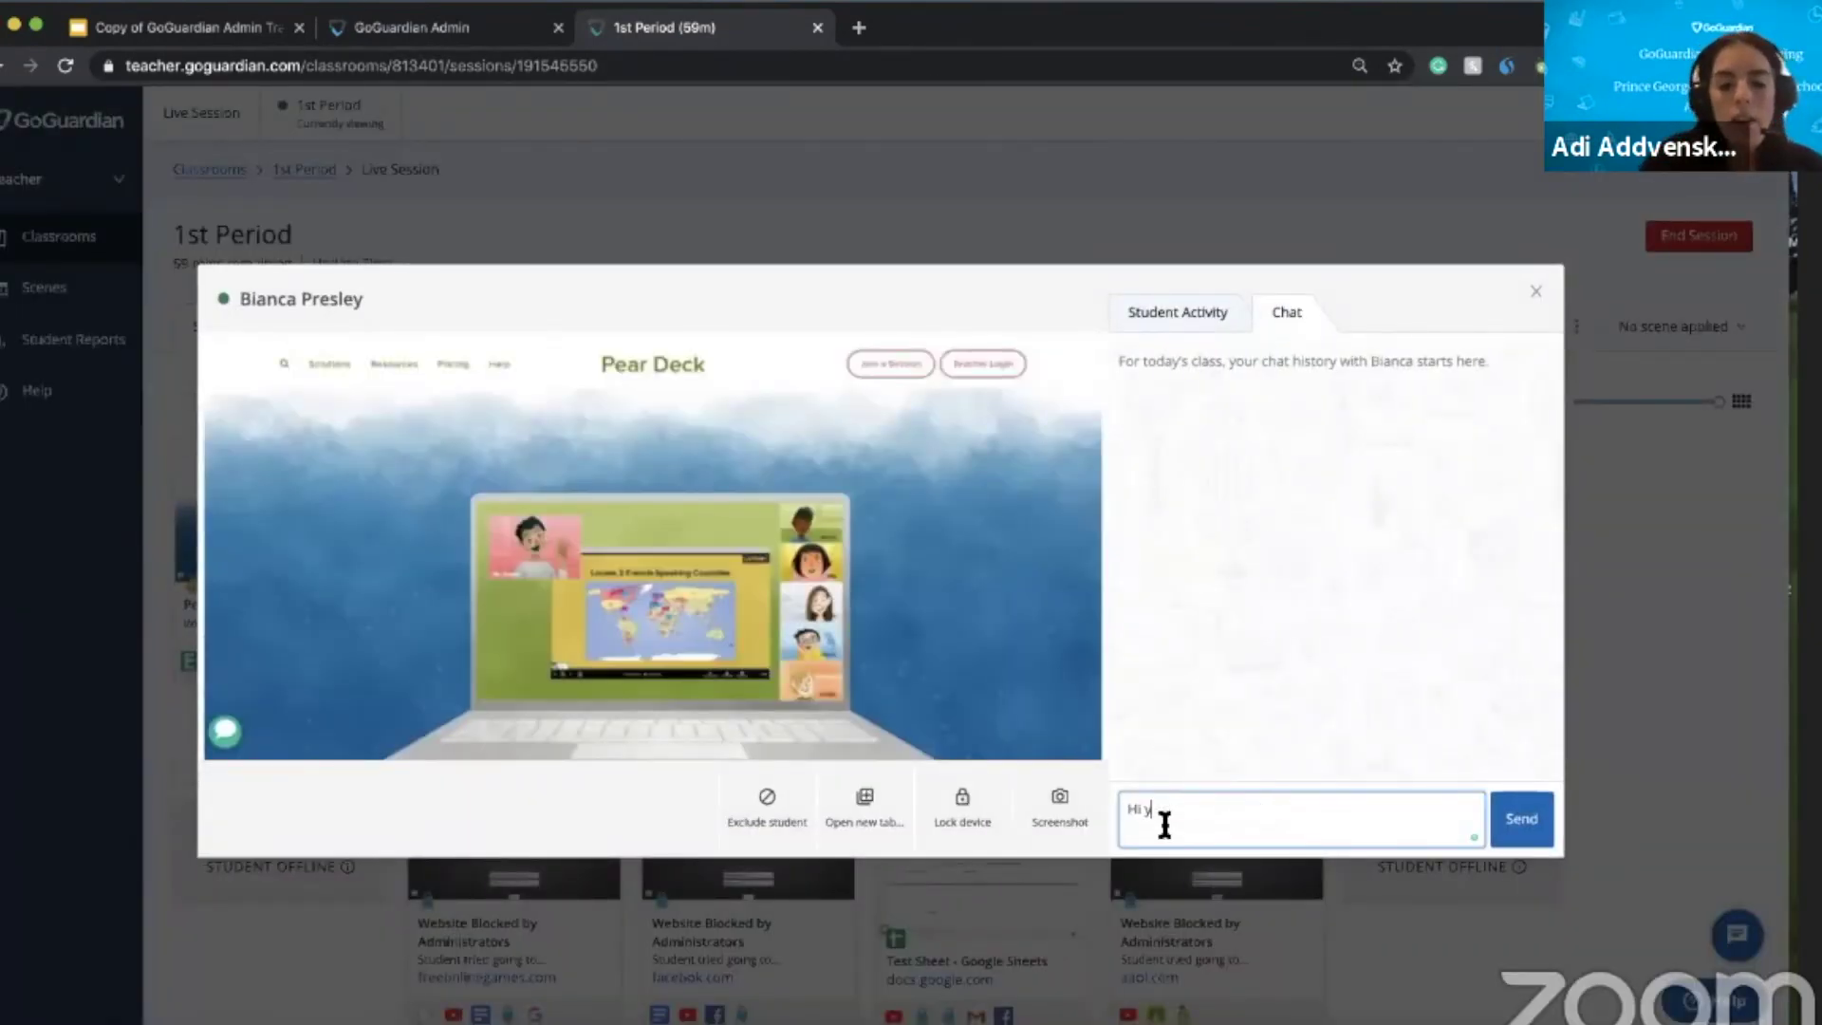
{"action": "type", "text": "ere!"}
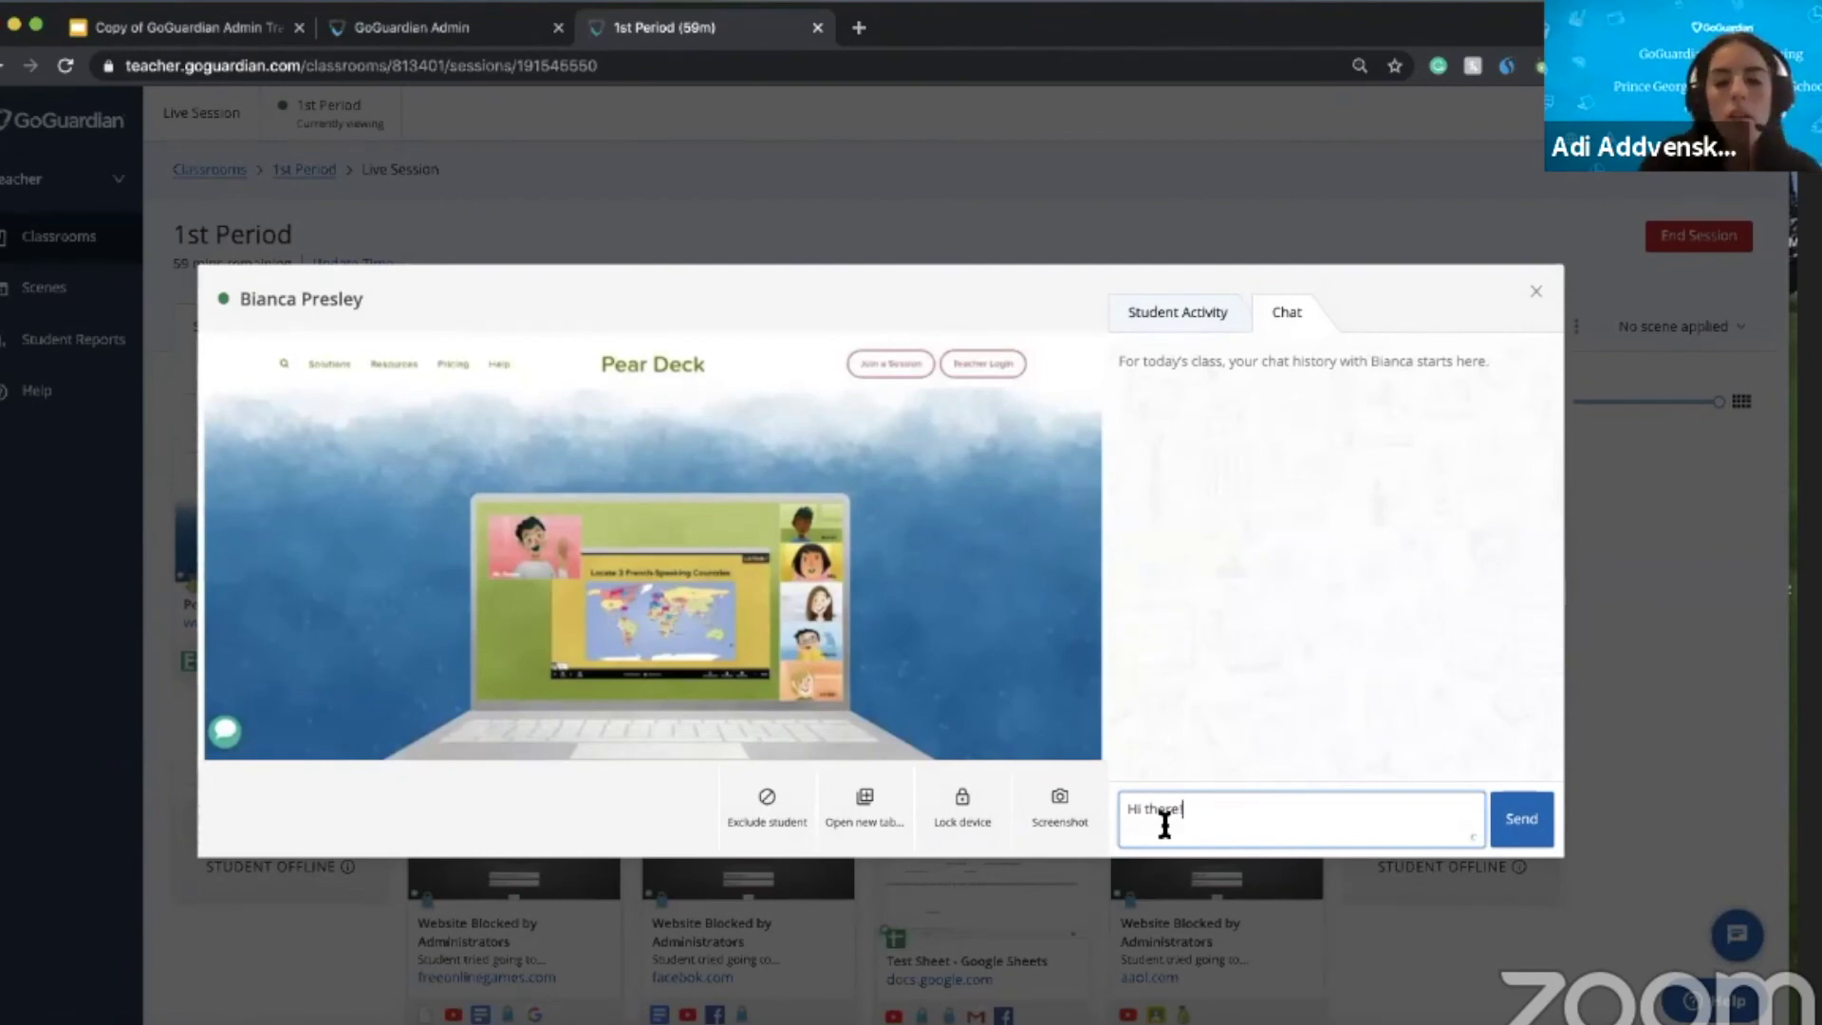
{"action": "key", "text": "Return"}
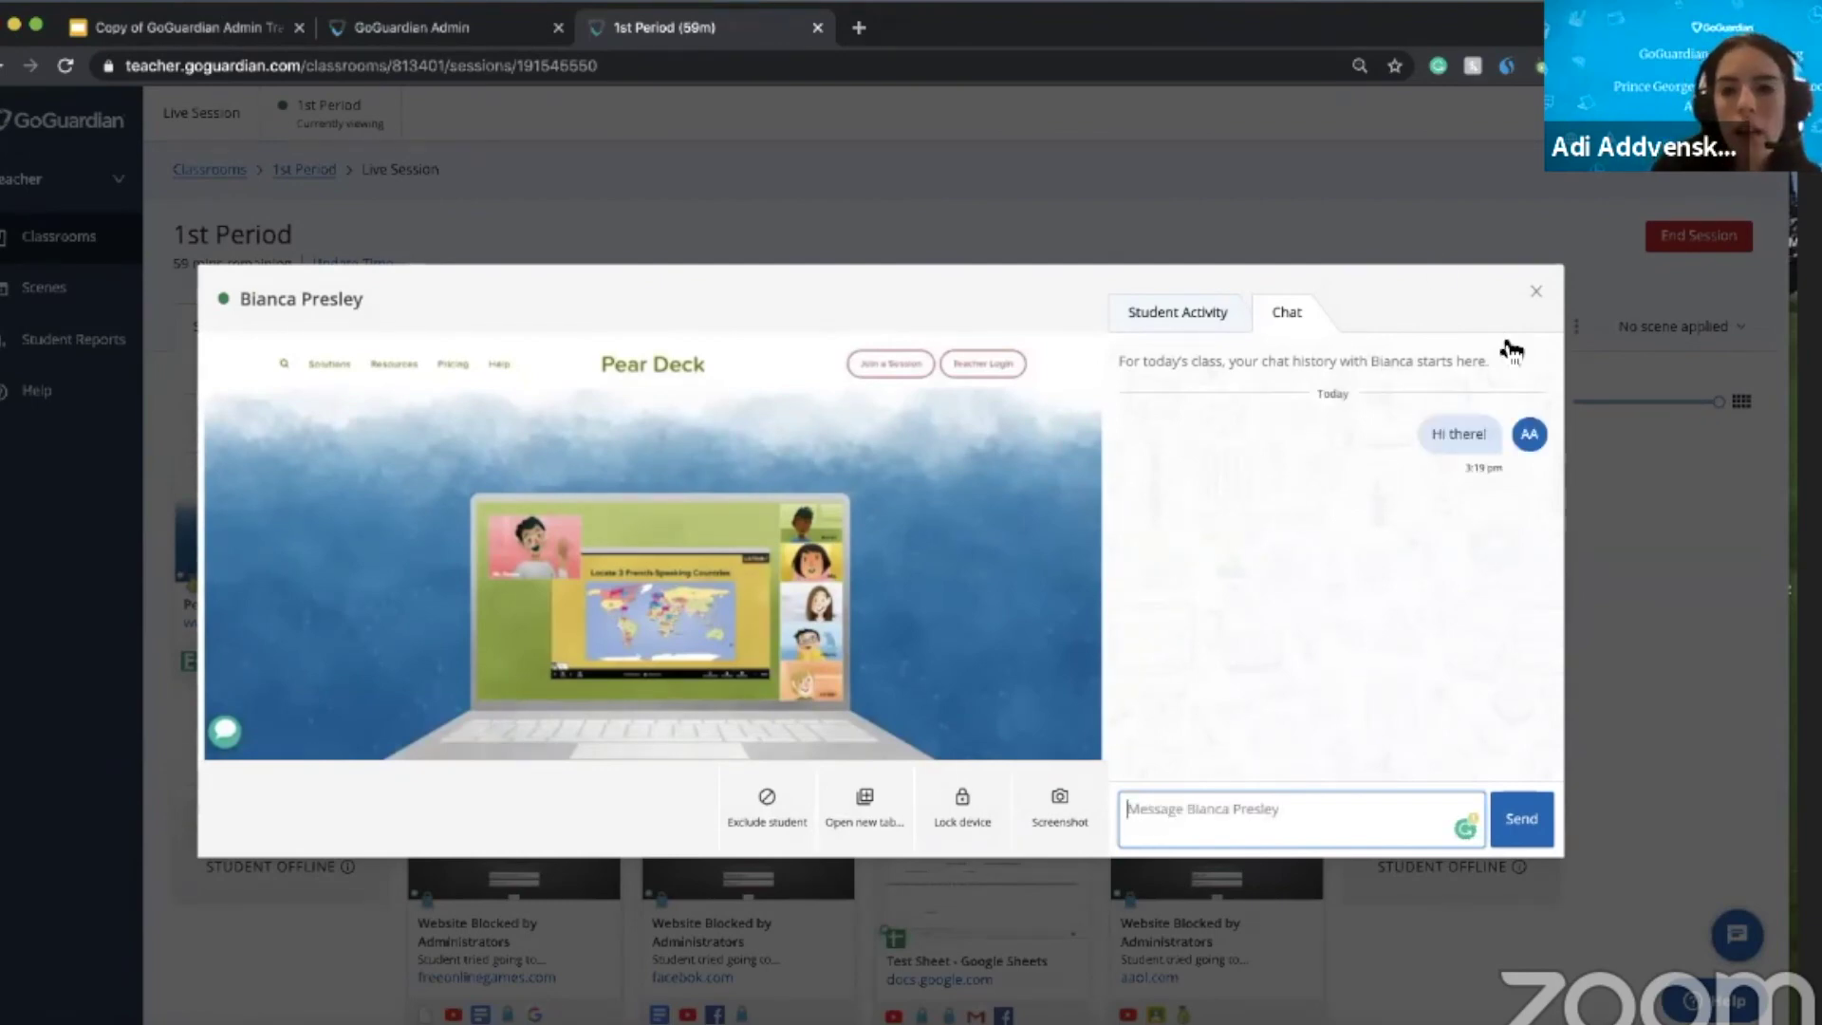
{"action": "left_click", "coordinate": [1534, 288]}
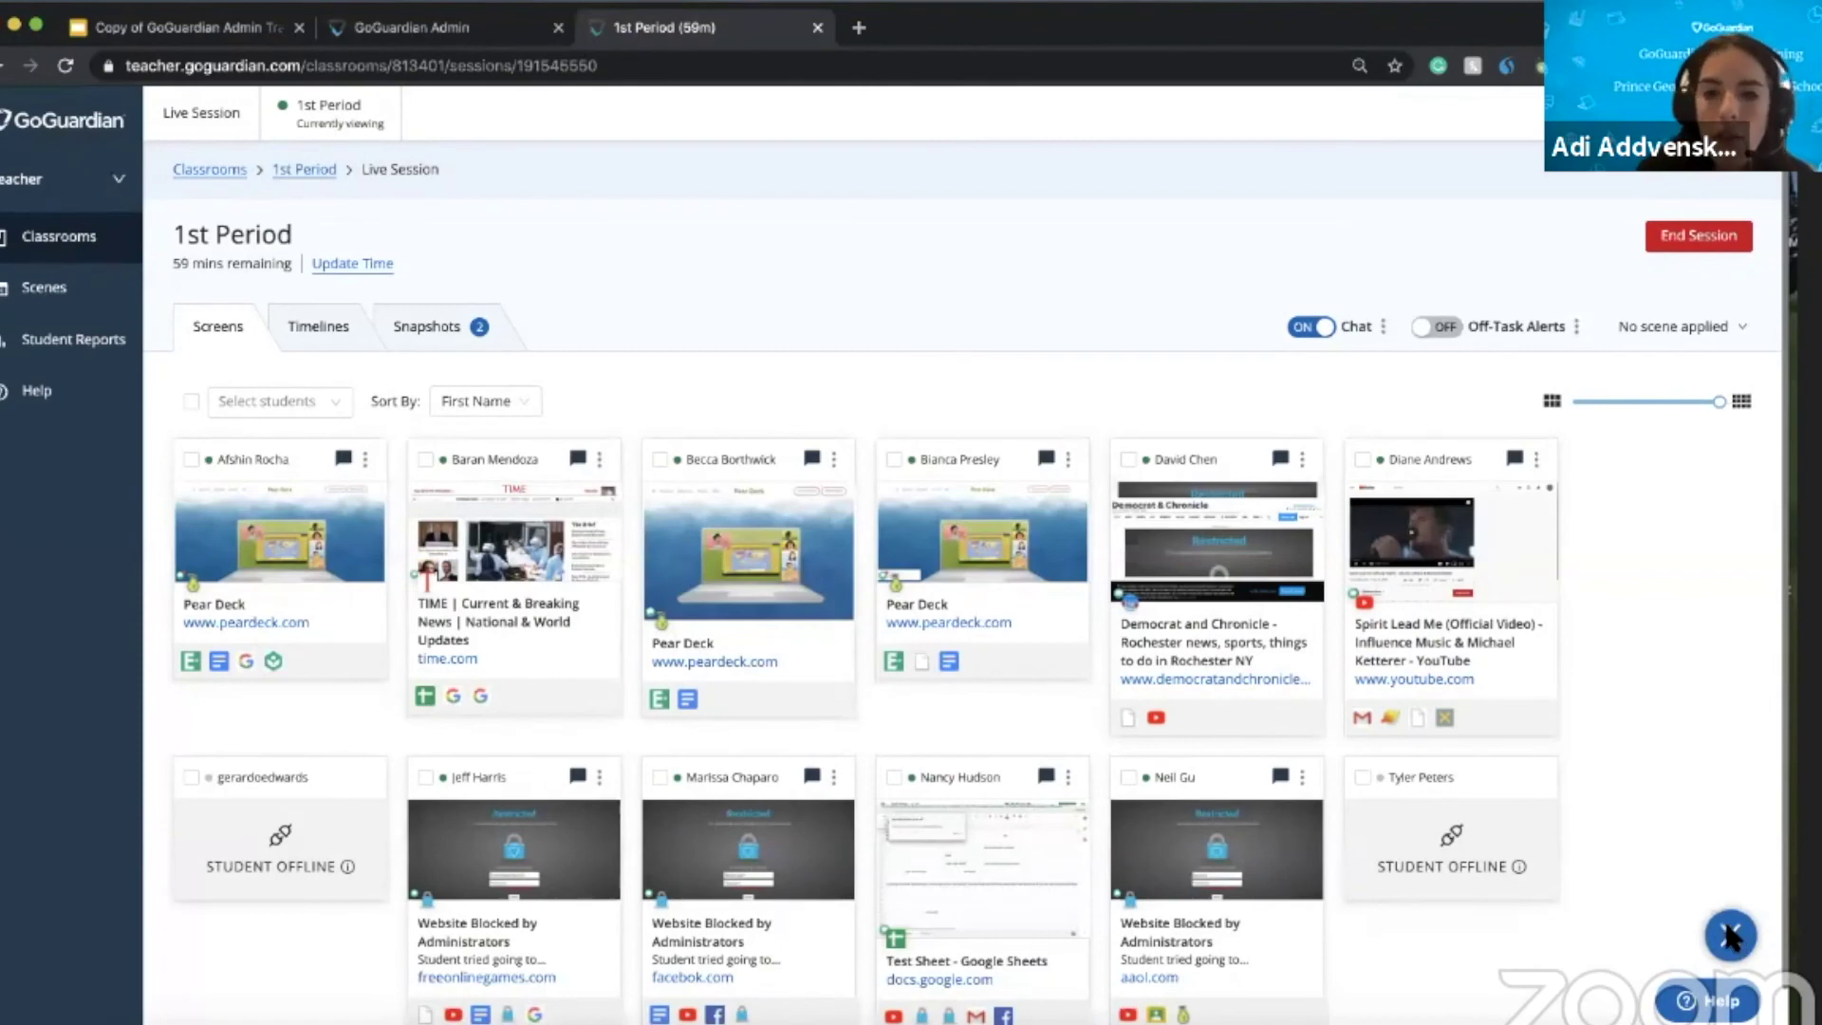
- Look at the class chat list and its Send Announcement to Class form, closing both without sending anything
{"action": "left_click", "coordinate": [1731, 938]}
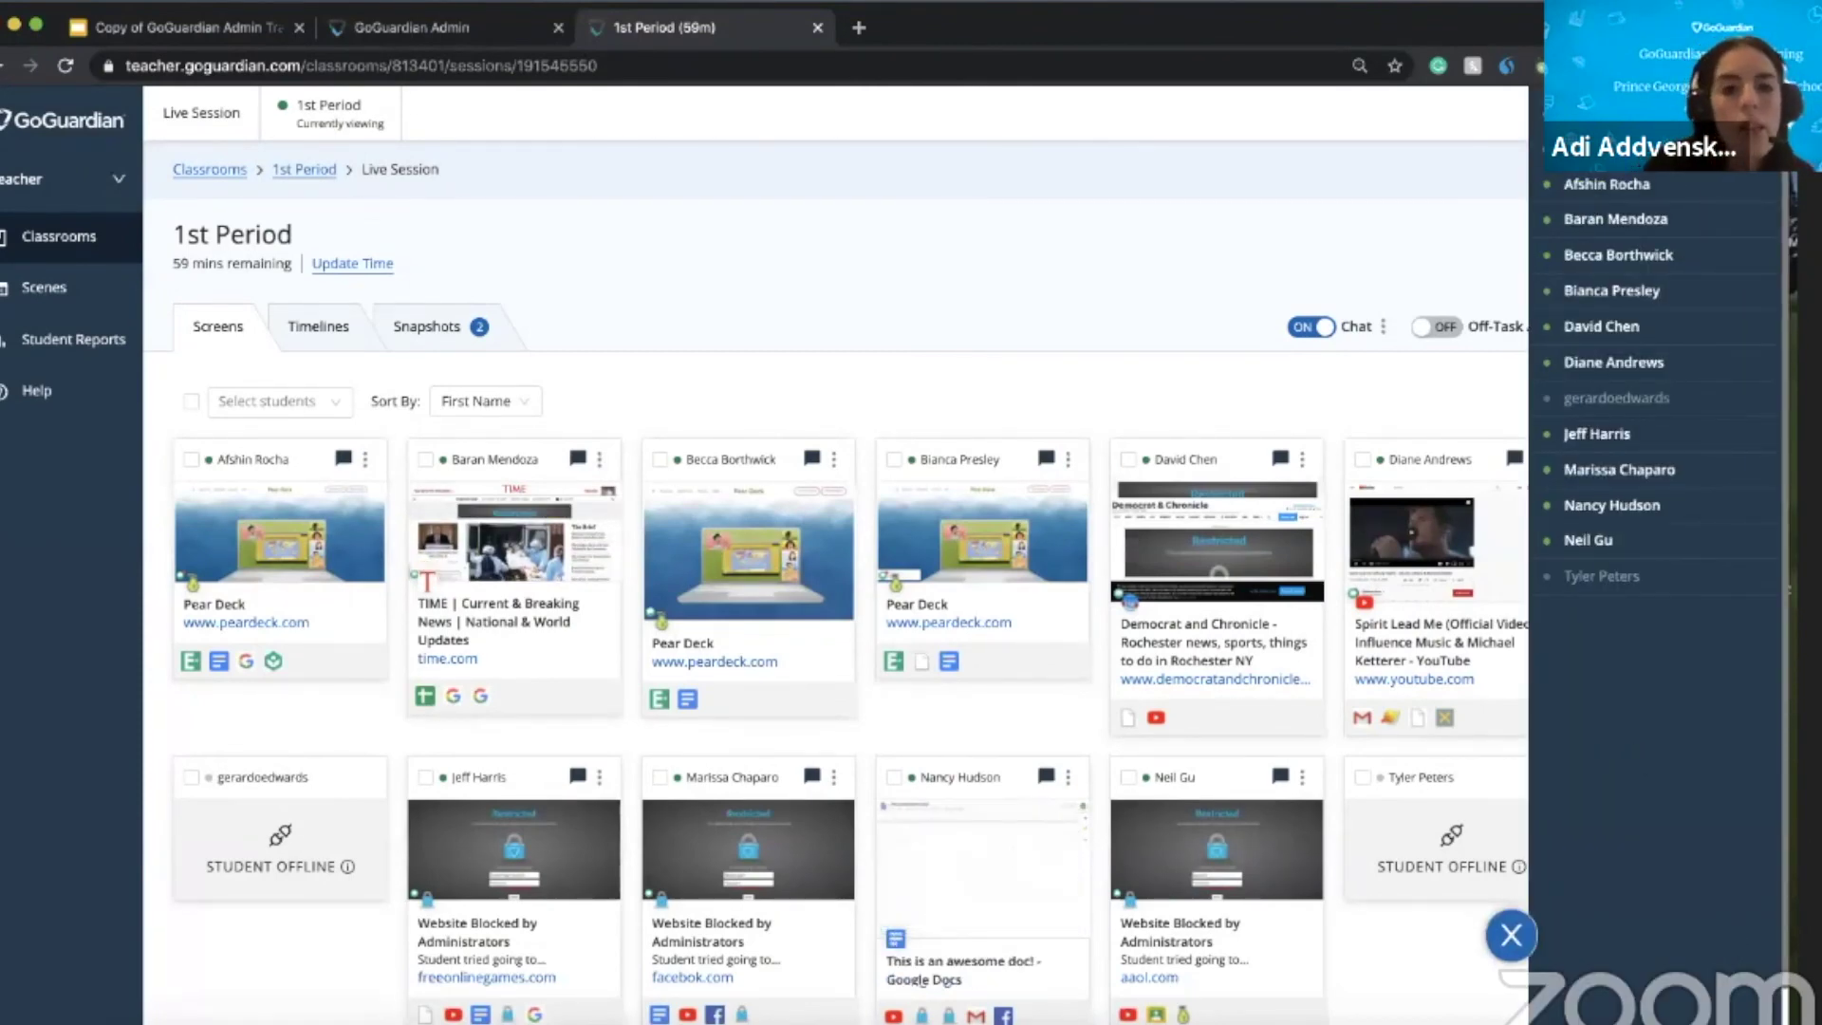
{"action": "left_click", "coordinate": [1655, 141]}
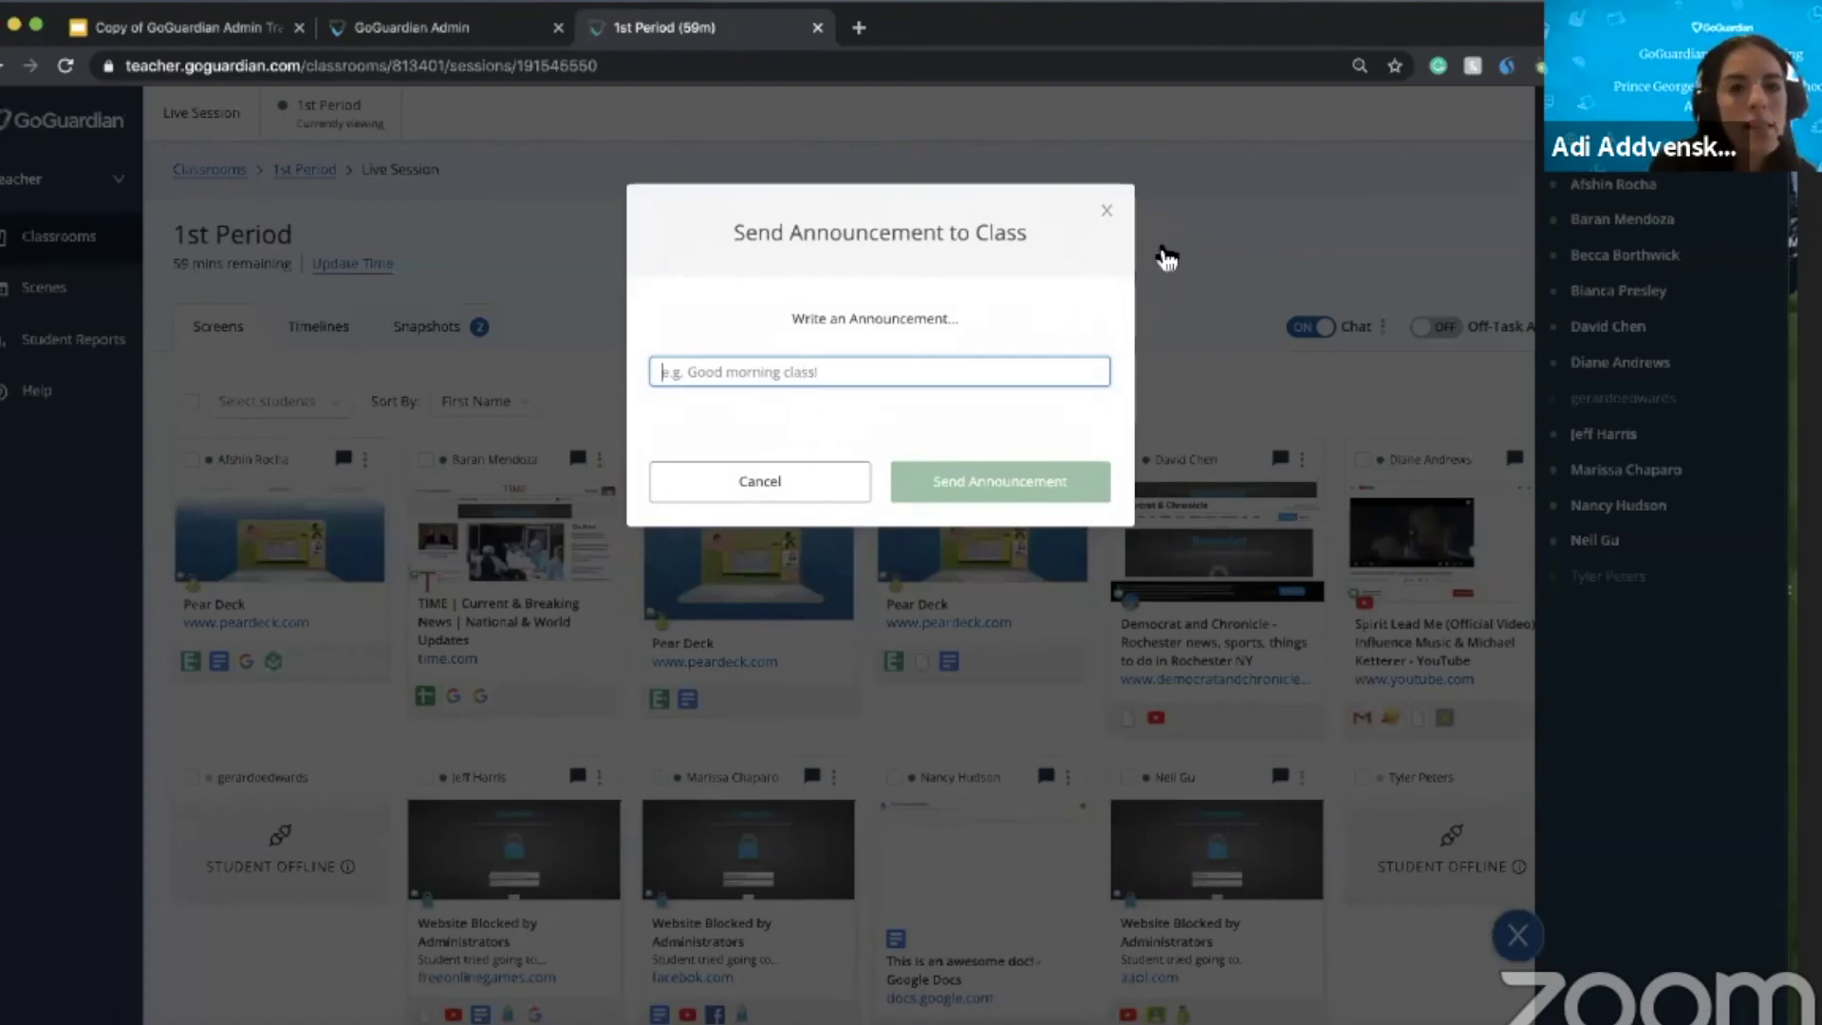
{"action": "left_click", "coordinate": [1106, 210]}
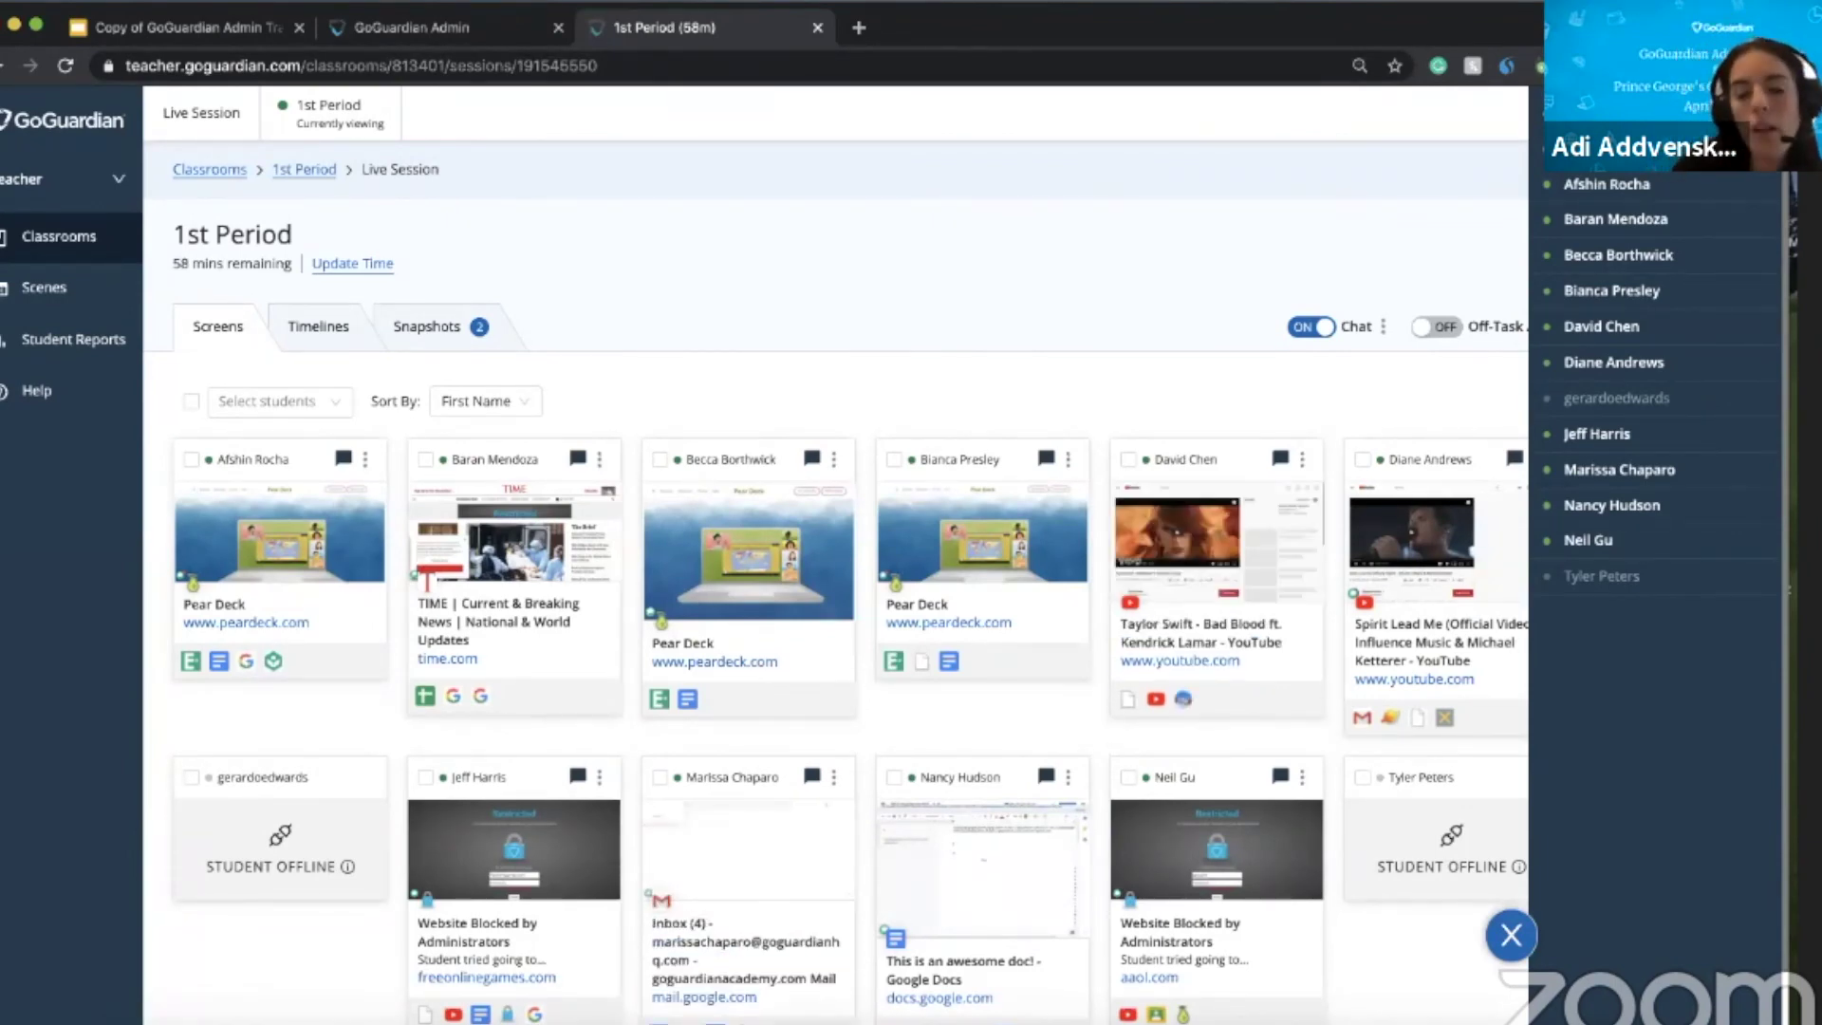
{"action": "left_click", "coordinate": [1511, 938]}
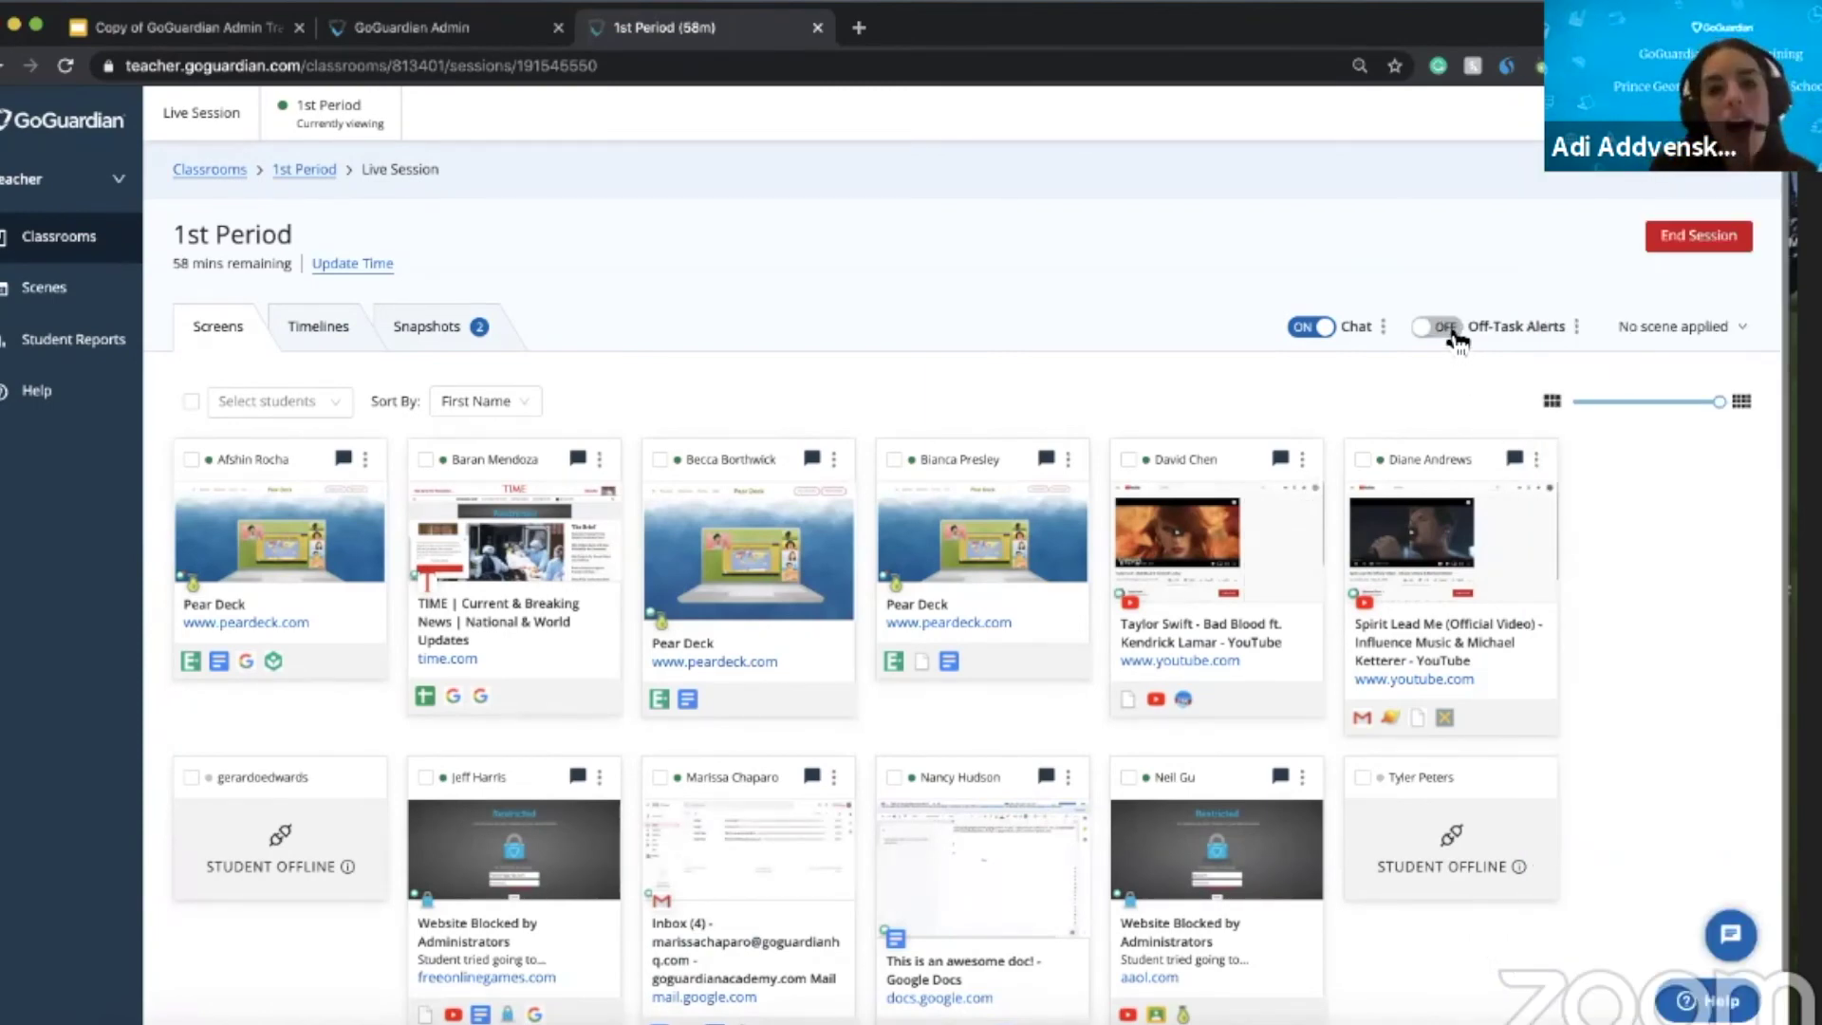
- Turn on Off-Task Alerts with the class subject Science, try the Lenient sensitivity and set it to Strict
{"action": "left_click", "coordinate": [1441, 331]}
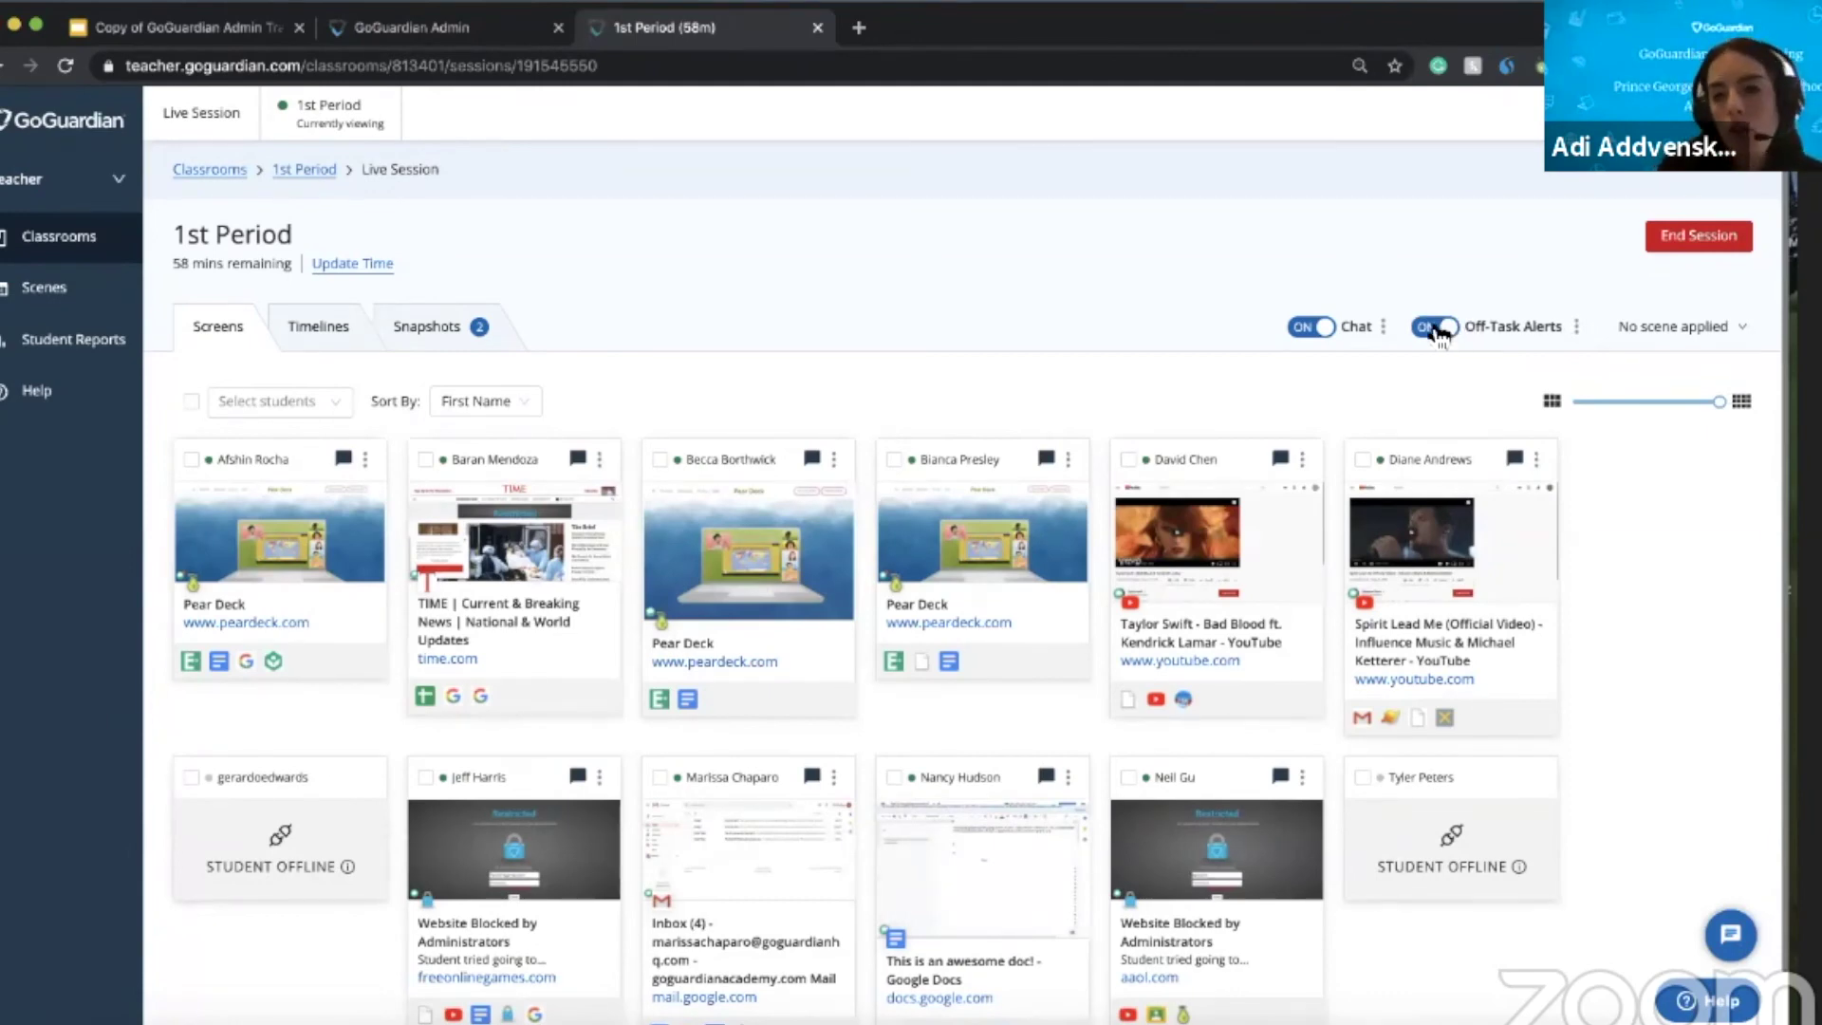
{"action": "left_click", "coordinate": [1579, 327]}
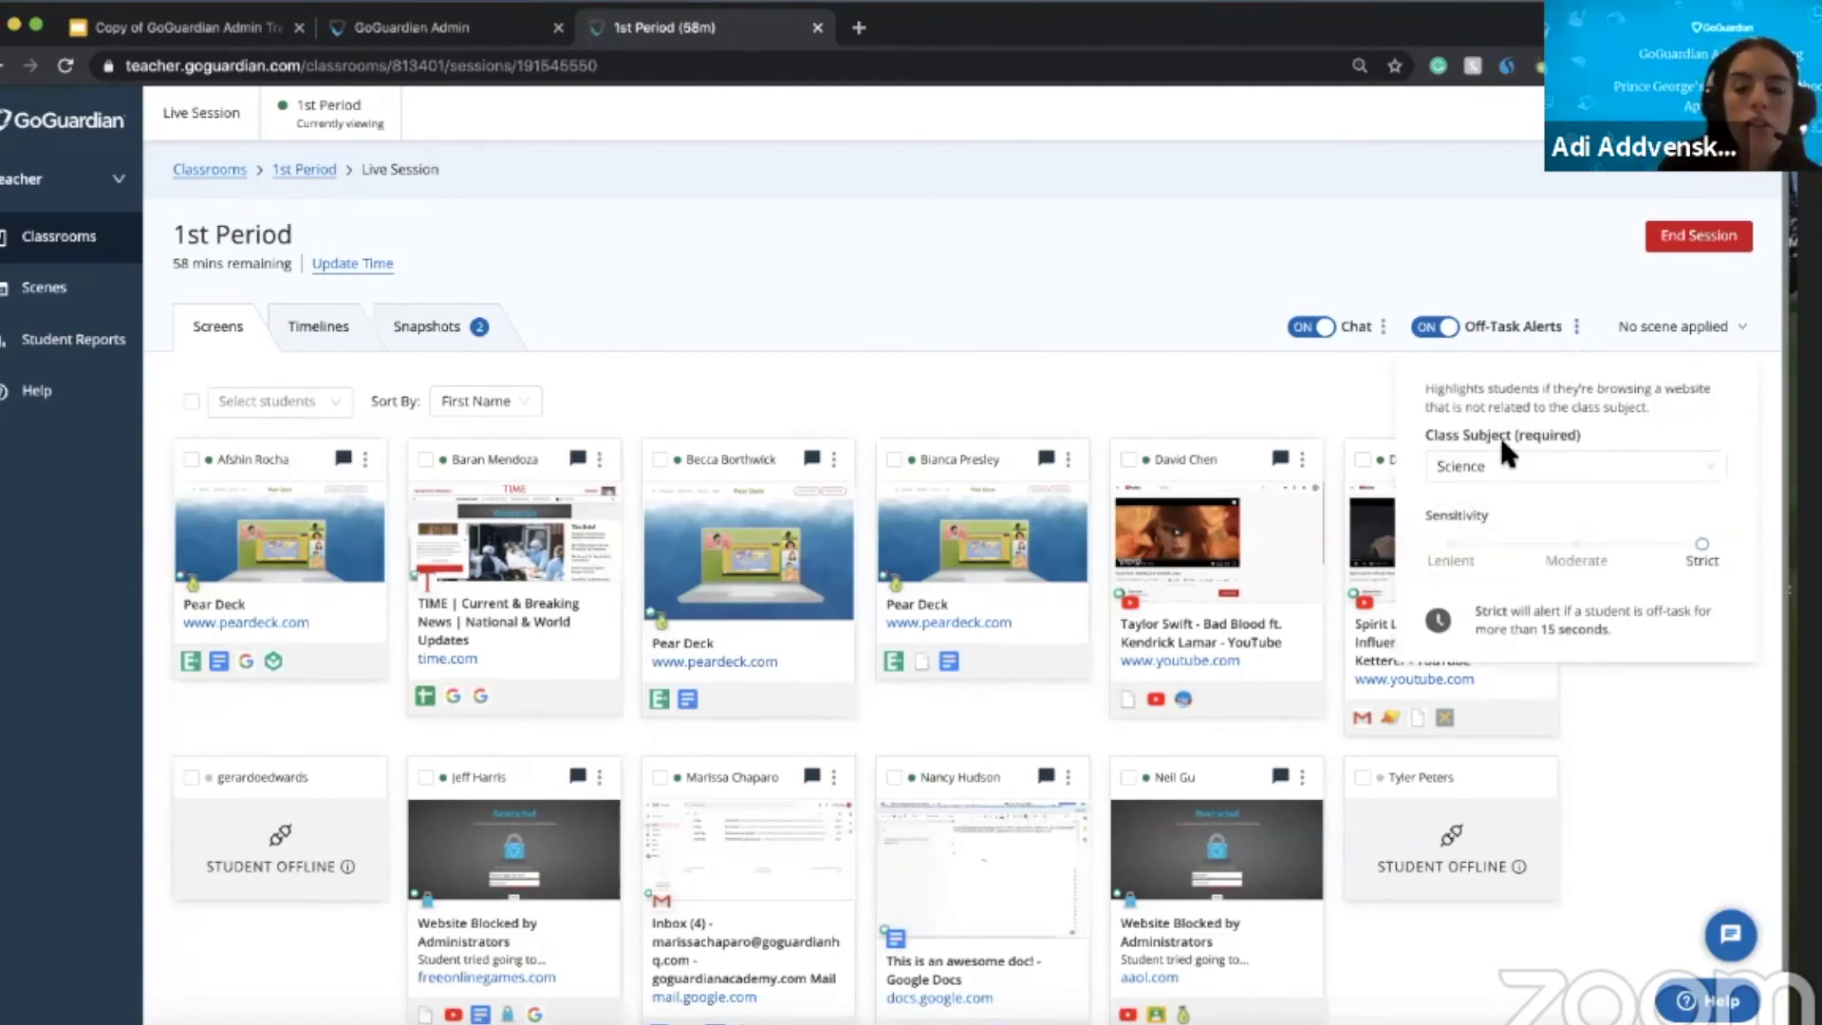
{"action": "left_click", "coordinate": [1516, 466]}
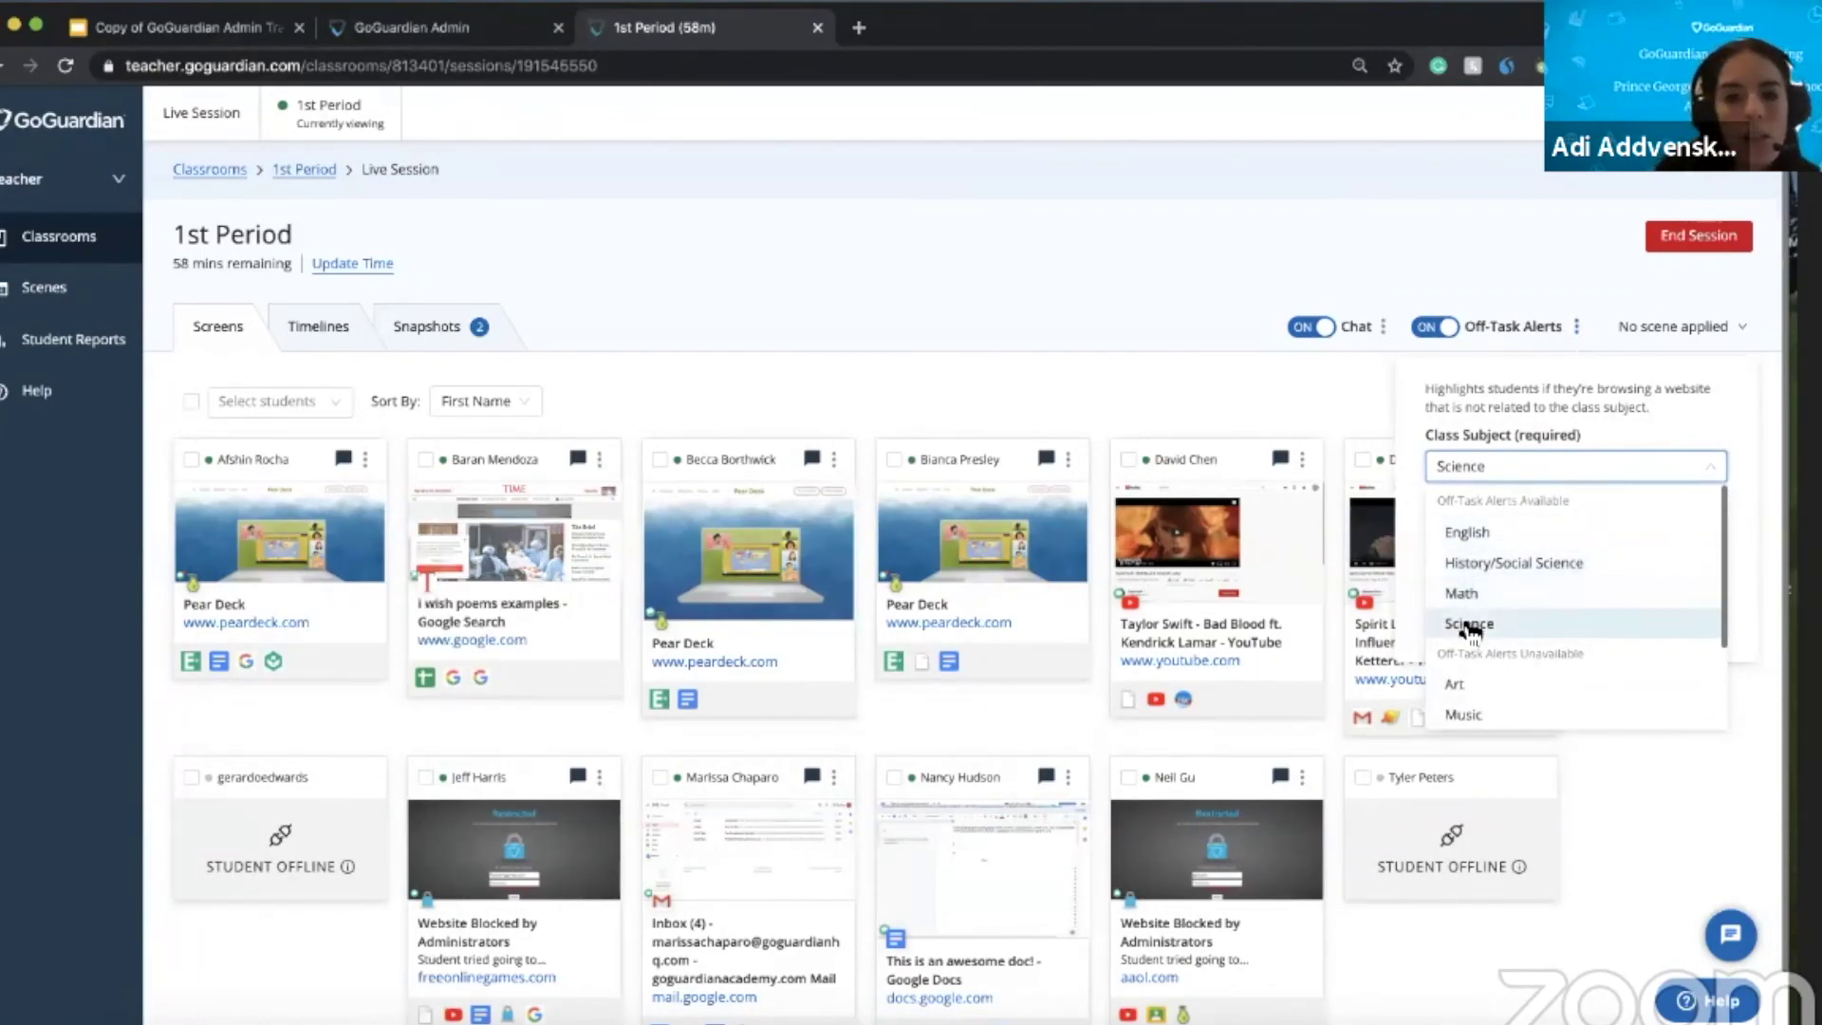
{"action": "left_click", "coordinate": [1469, 624]}
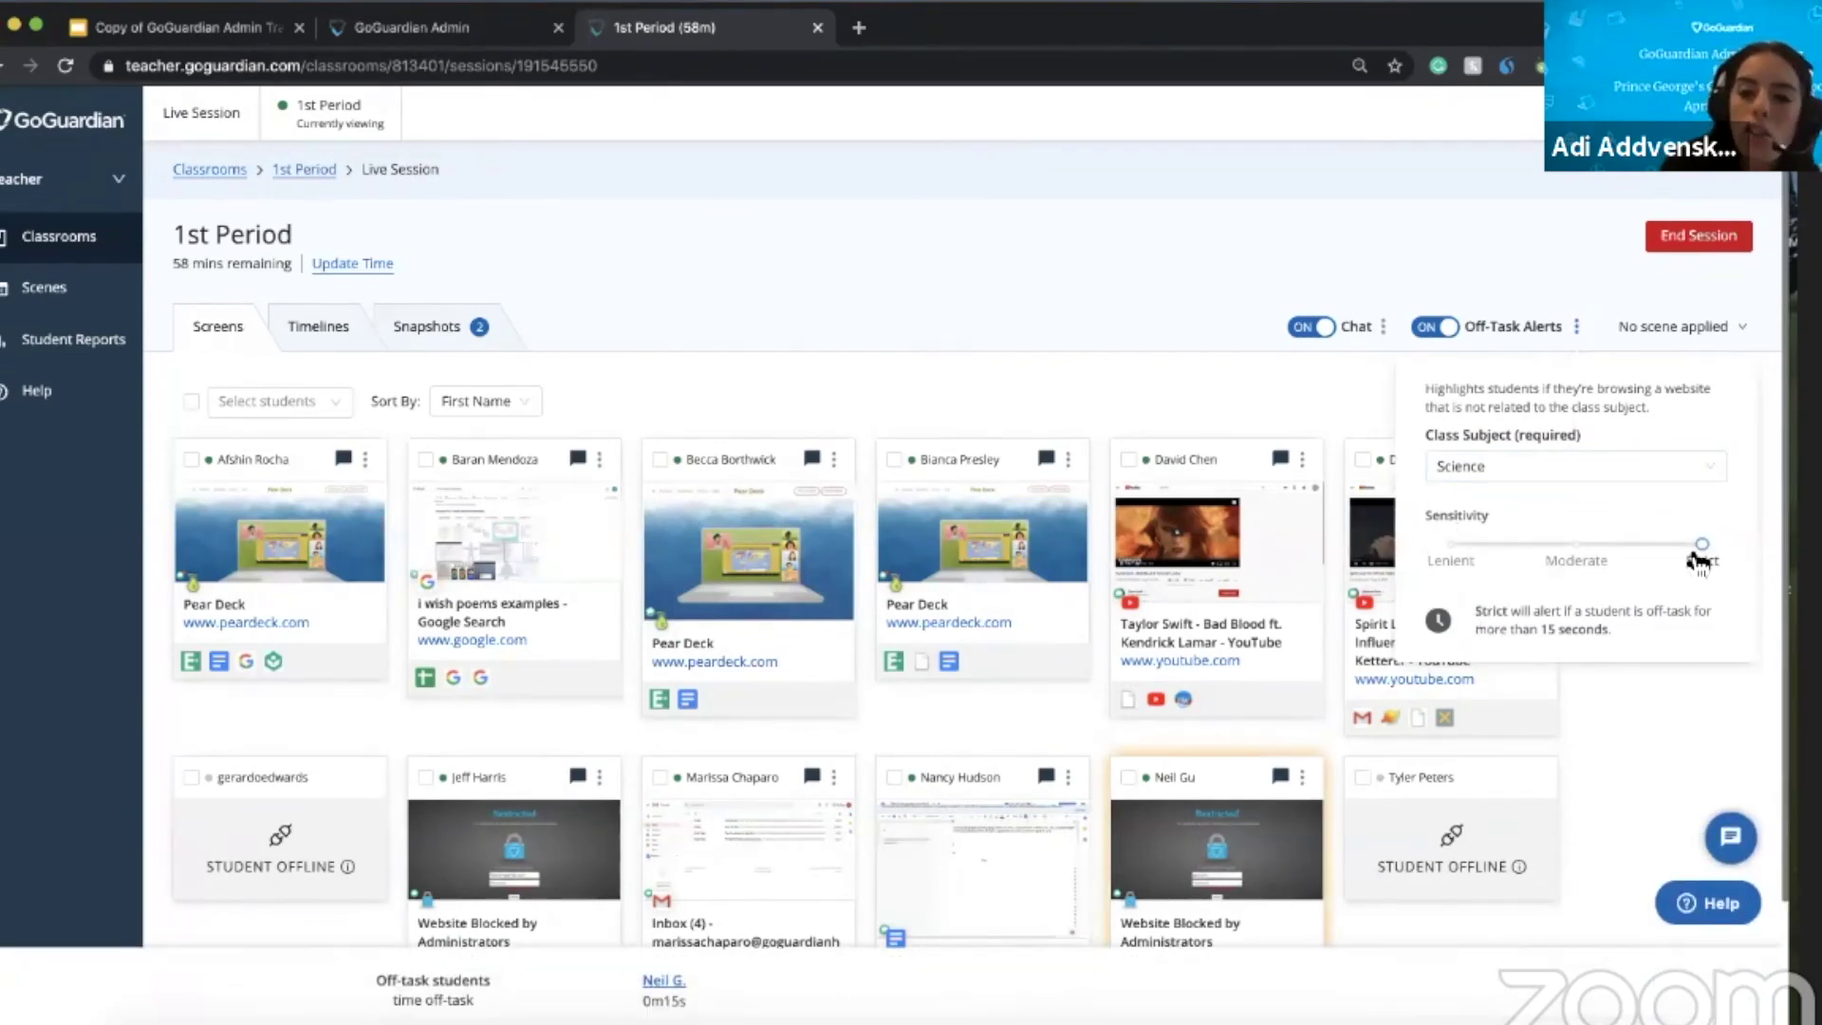
{"action": "left_click_drag", "start_coordinate": [1708, 552], "coordinate": [1480, 560]}
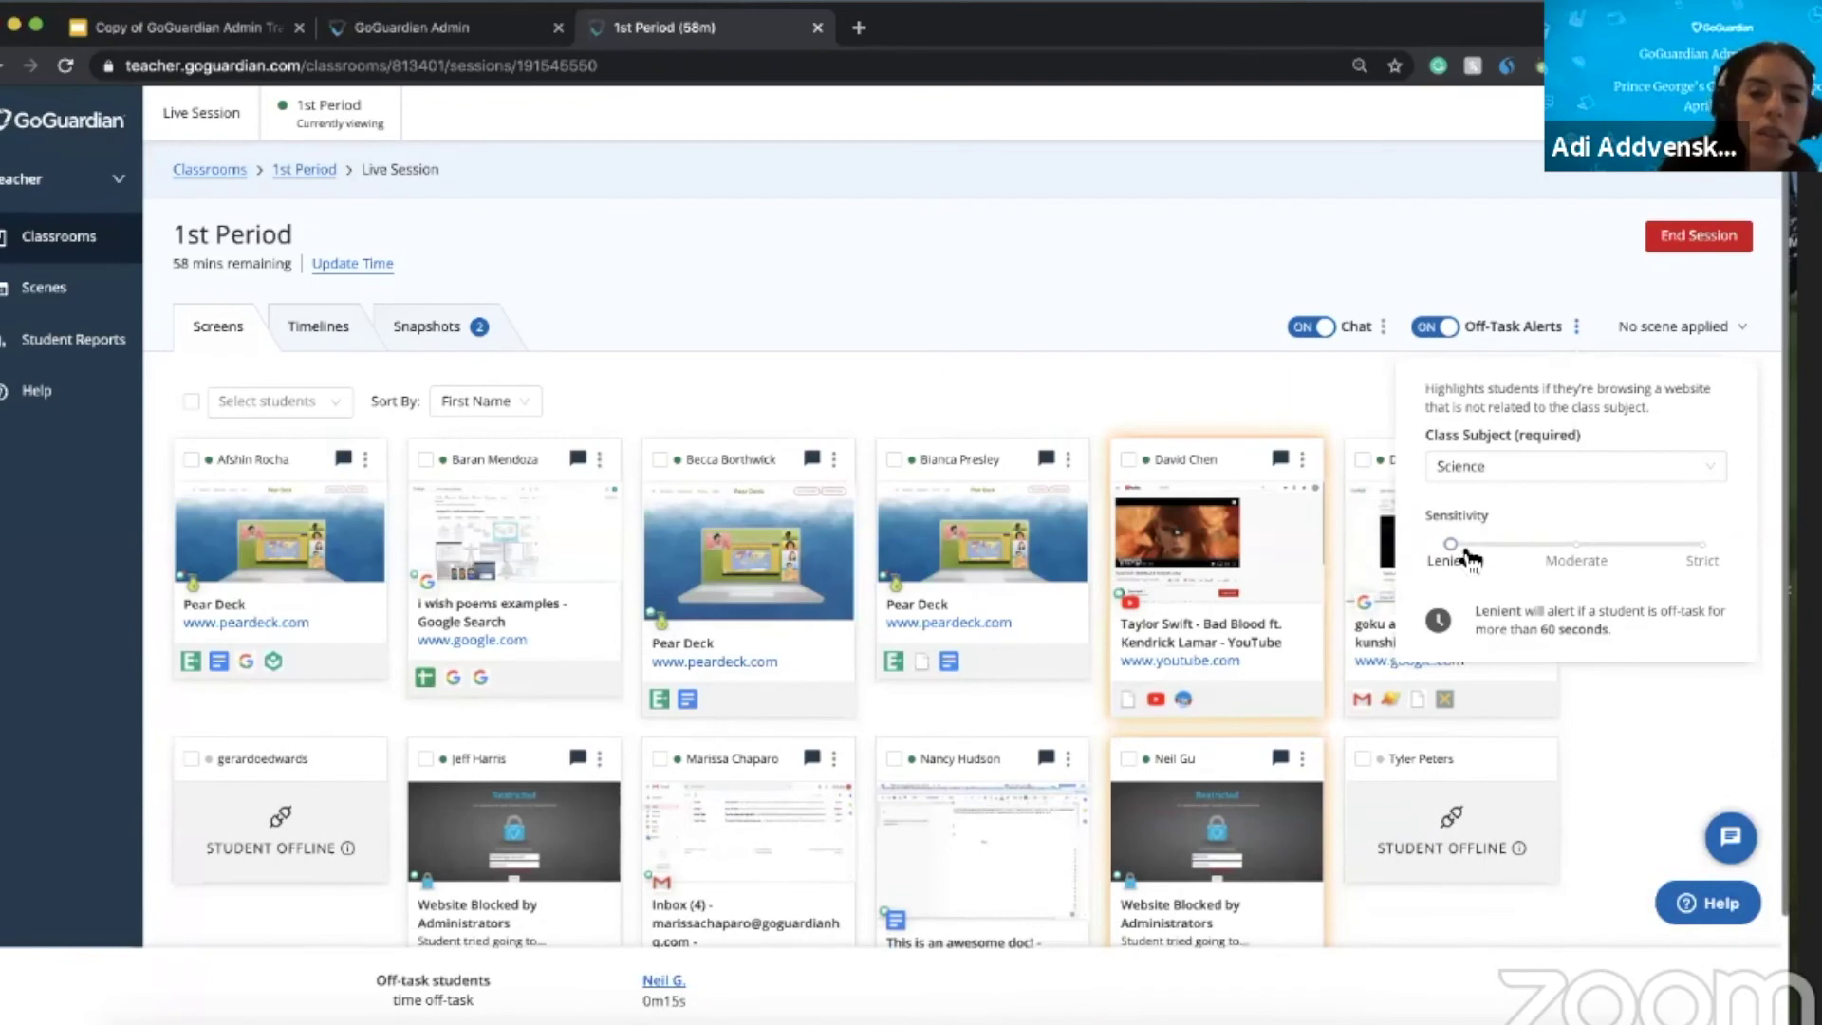
{"action": "left_click_drag", "start_coordinate": [1550, 544], "coordinate": [1705, 560]}
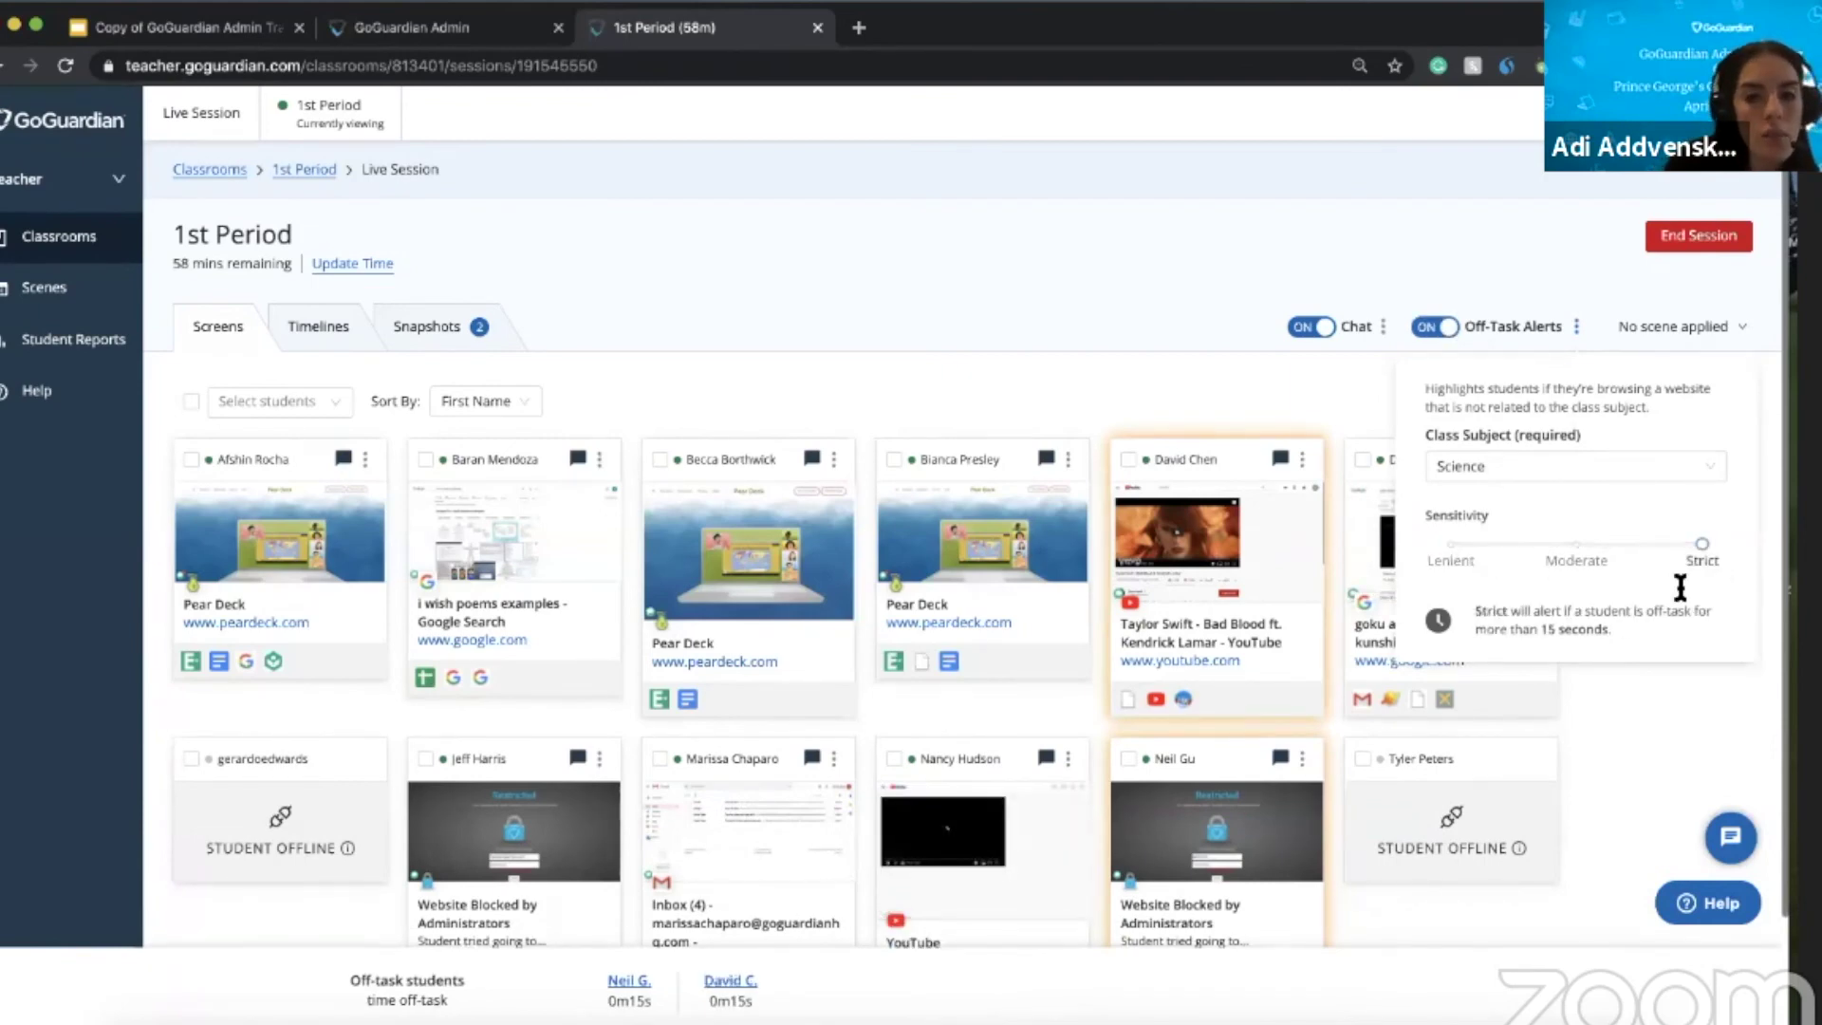
{"action": "left_click", "coordinate": [1242, 364]}
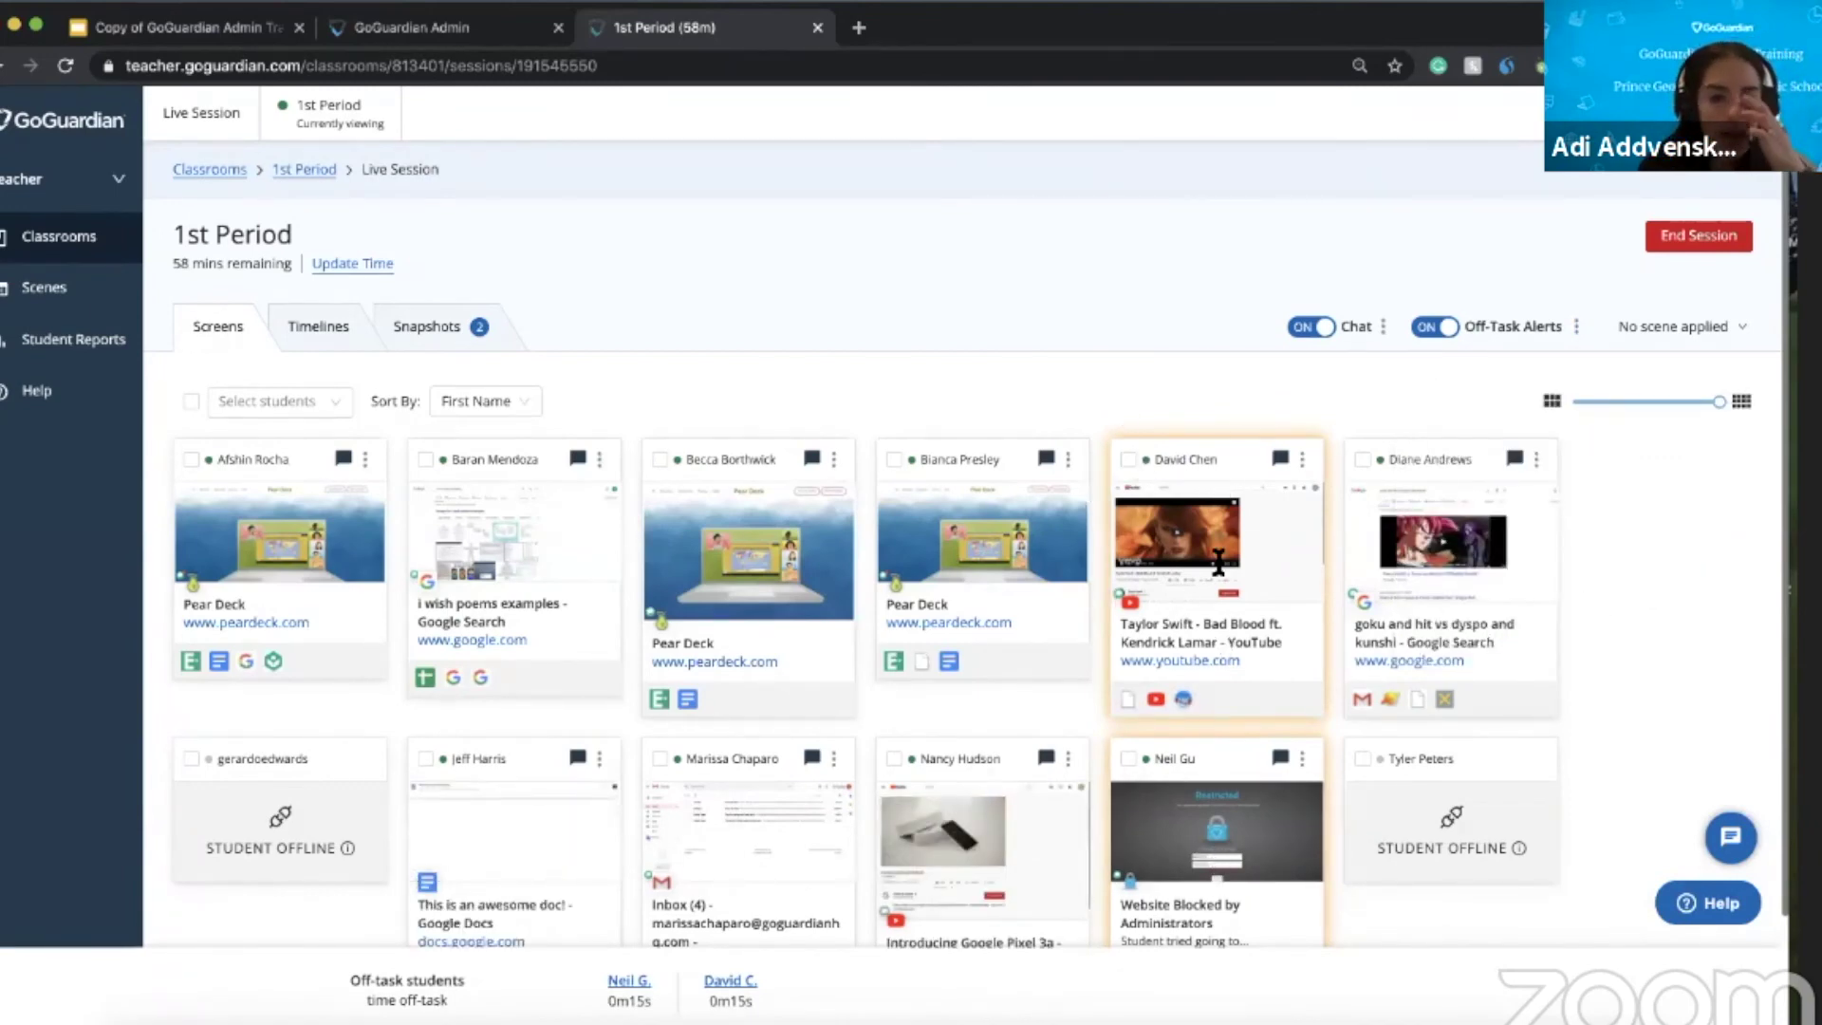
- Review the highlighted off-task student screens and turn off Off-Task Alerts
{"action": "scroll", "coordinate": [1186, 711], "scroll_direction": "down", "scroll_amount": 1}
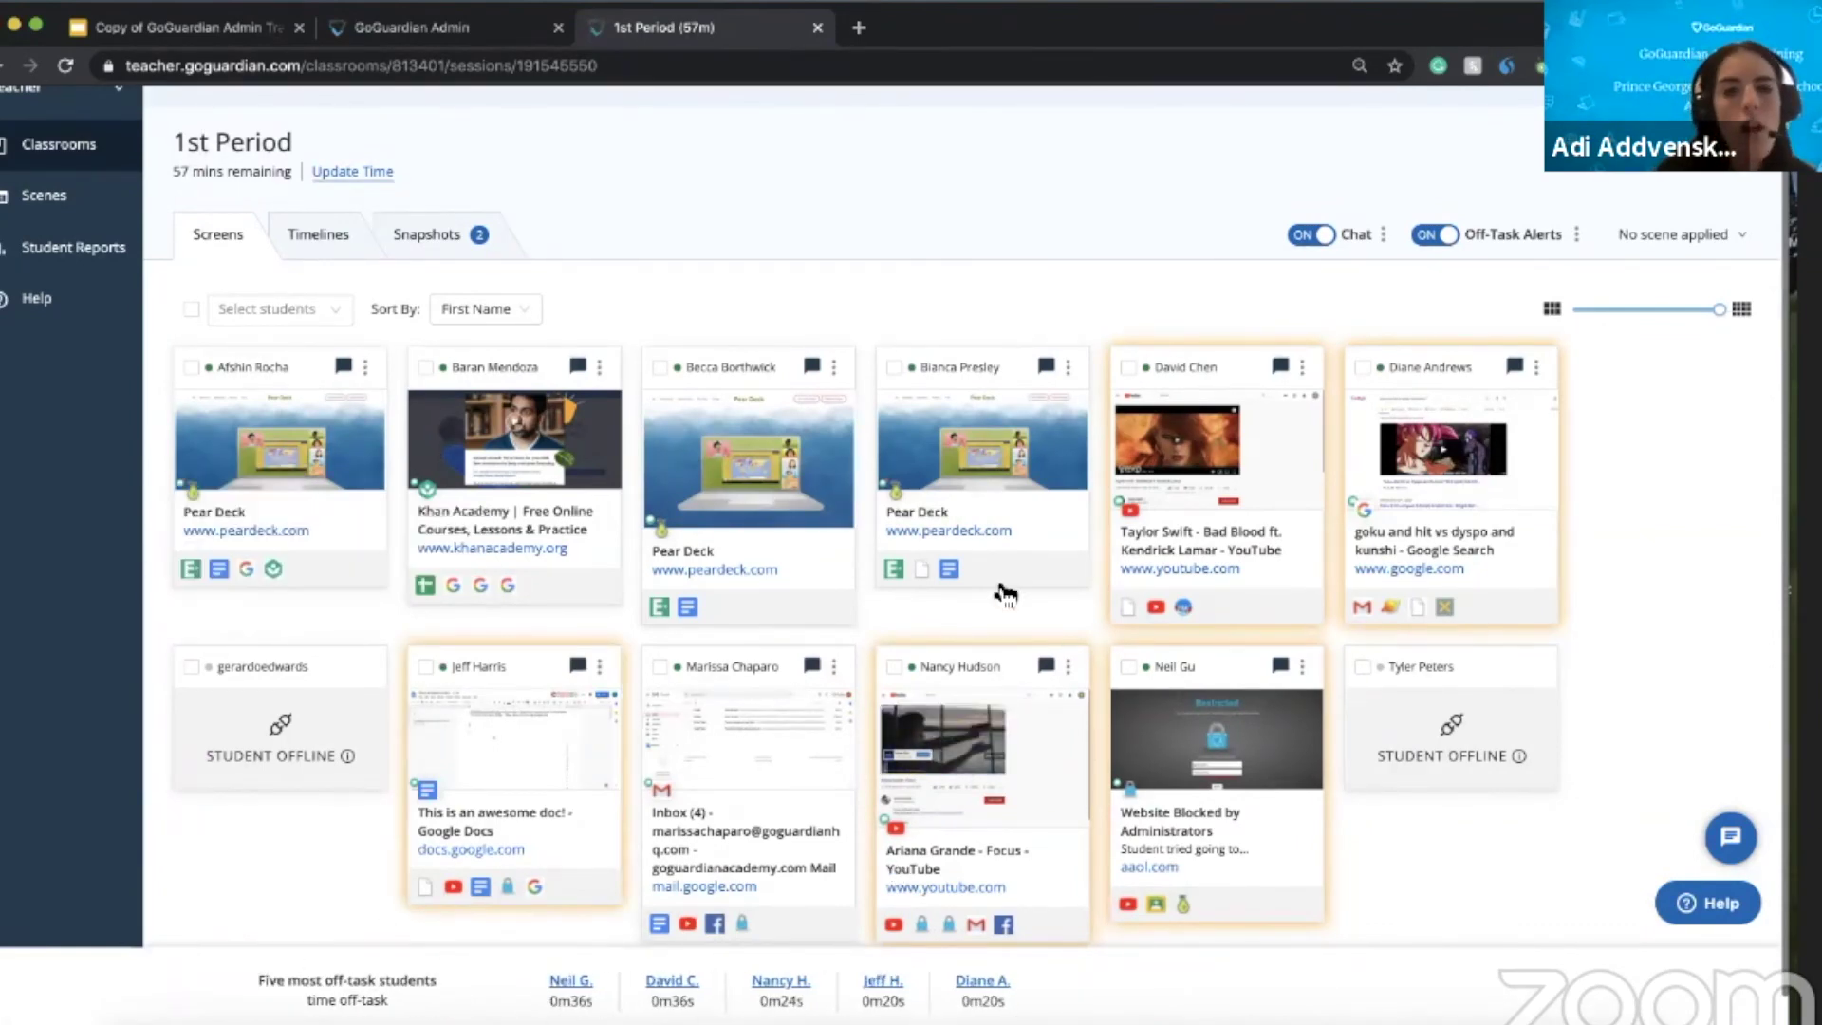
{"action": "left_click", "coordinate": [1446, 241]}
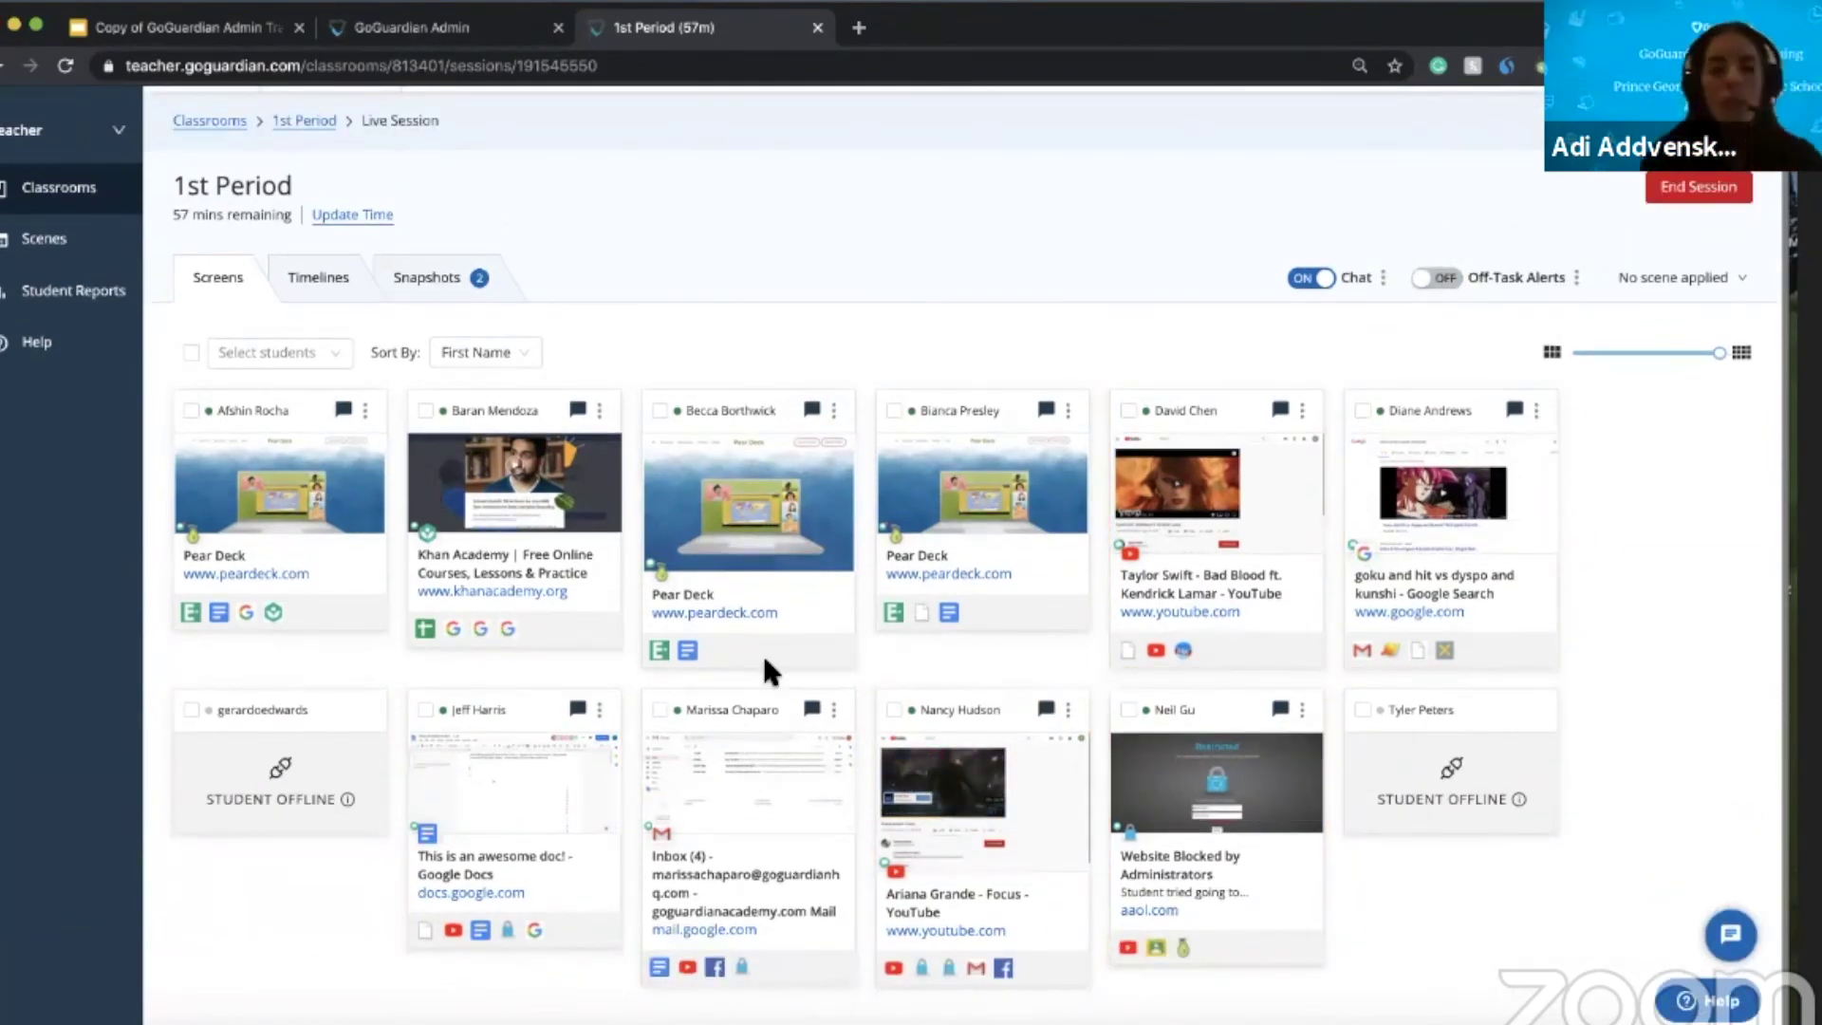
- View the session's saved snapshots and the Save to Drive option, and return to the student screens
{"action": "left_click", "coordinate": [424, 282]}
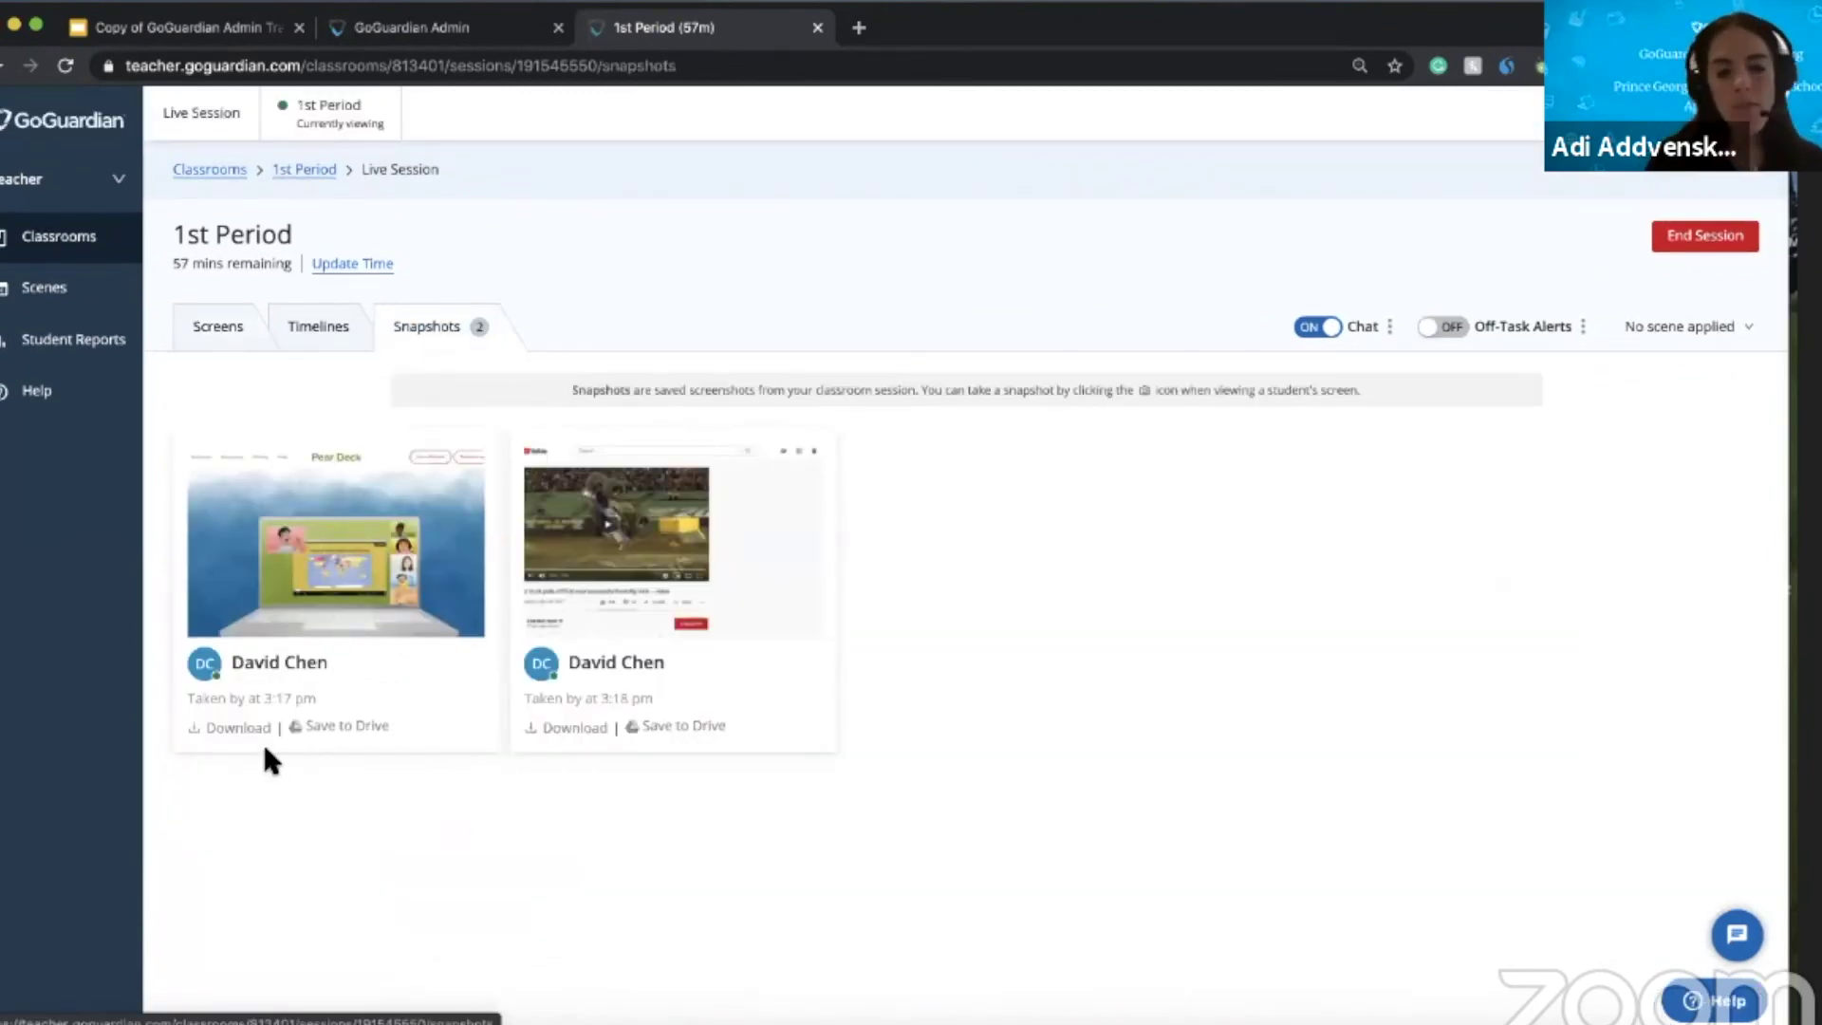
{"action": "mouse_move", "coordinate": [291, 720]}
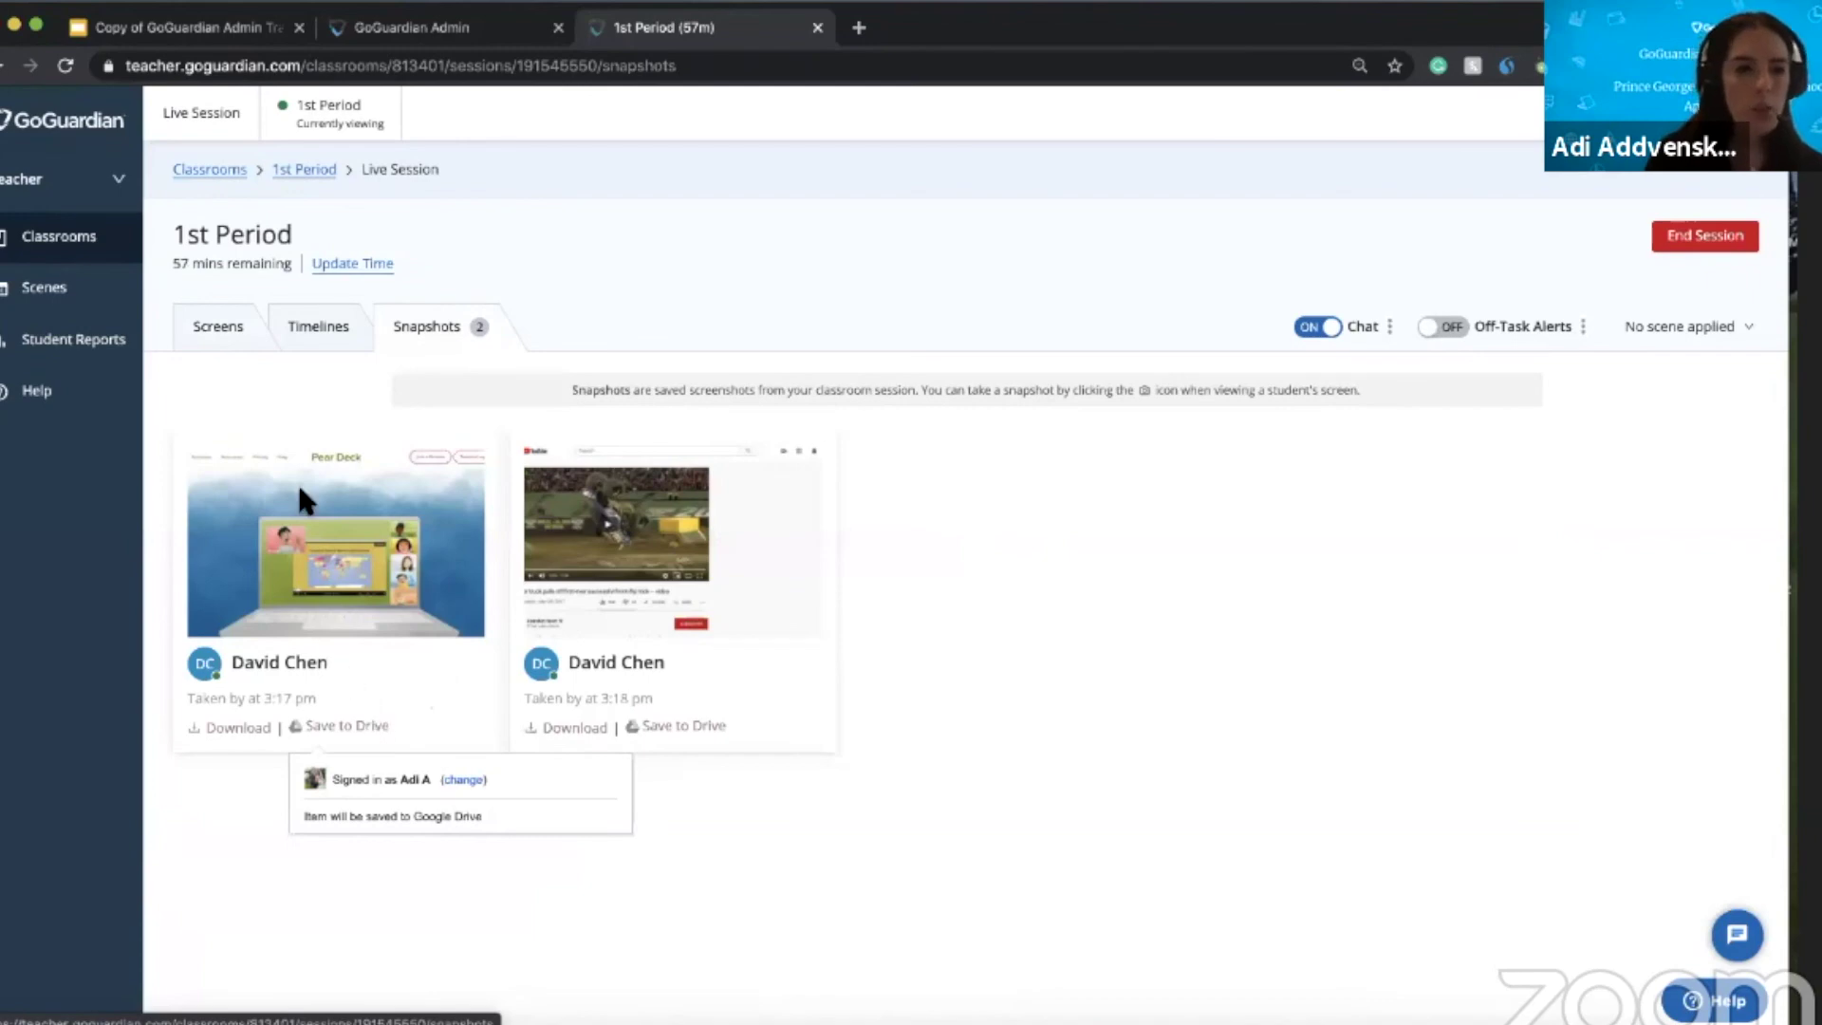
{"action": "left_click", "coordinate": [230, 356]}
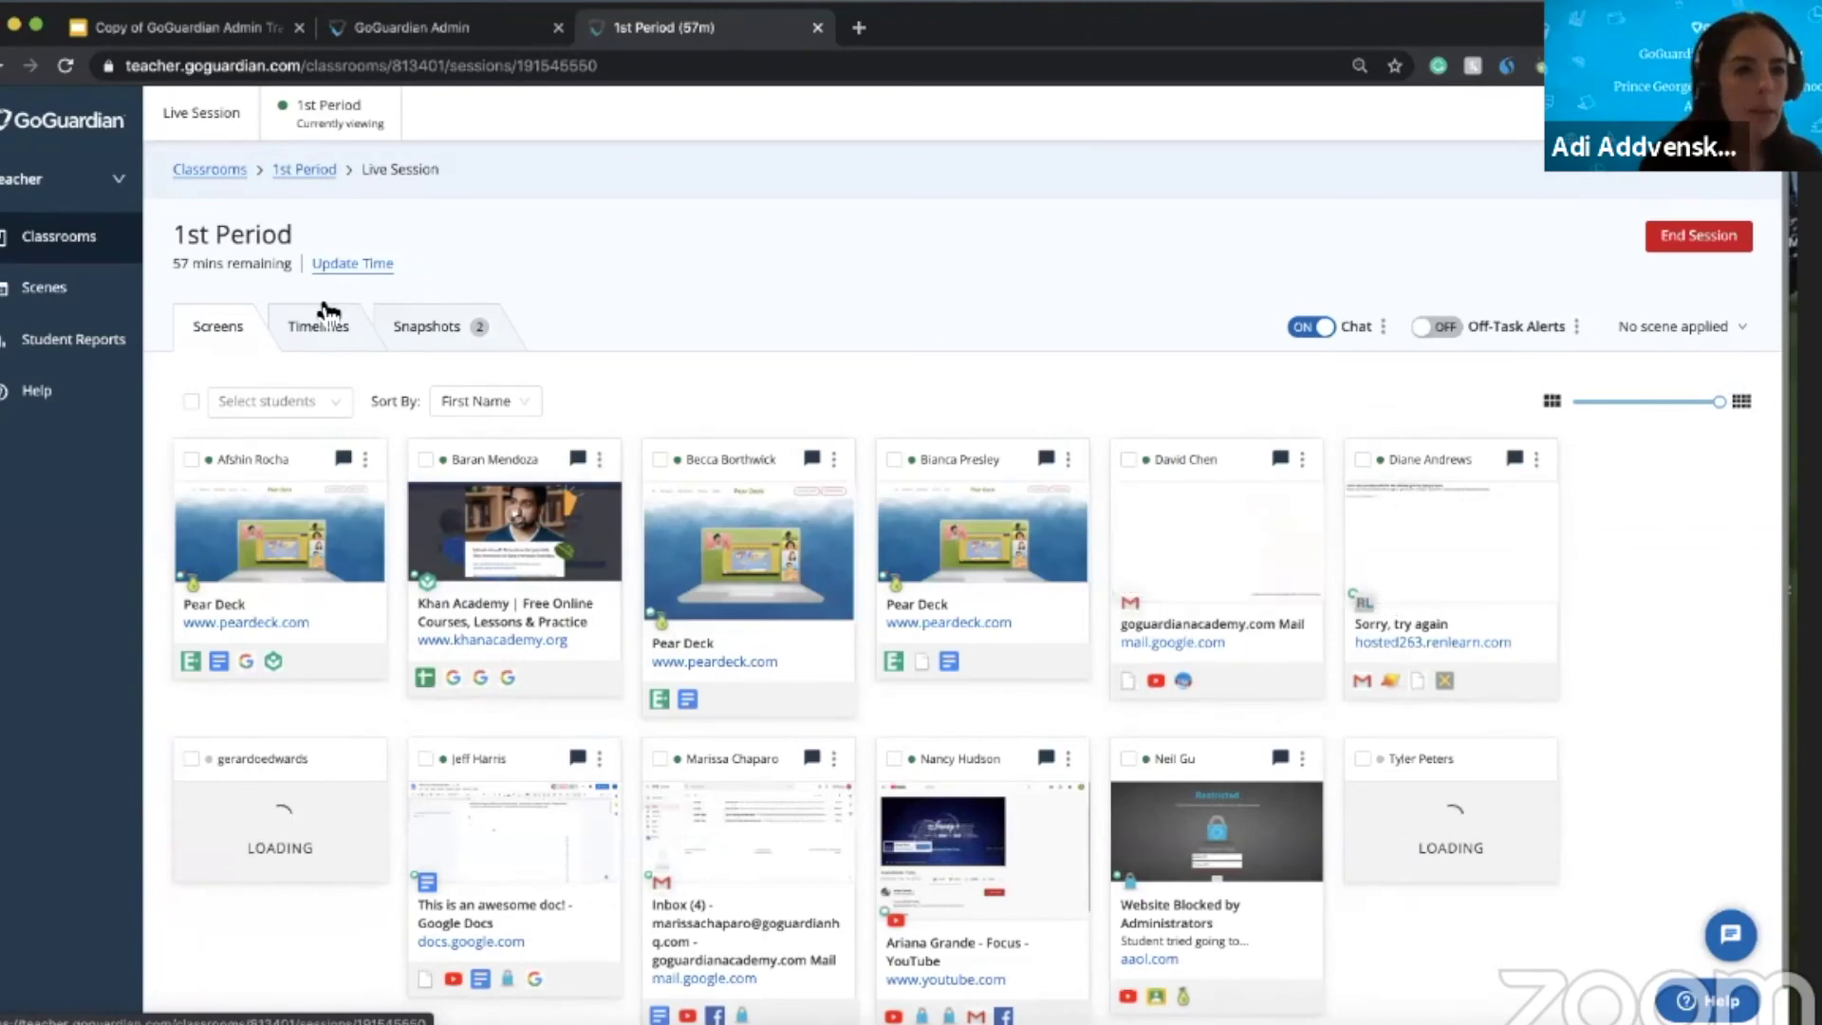
- Examine the class timelines, selecting and deselecting all online students and viewing the tab details of the second student's TIME entry
{"action": "left_click", "coordinate": [325, 334]}
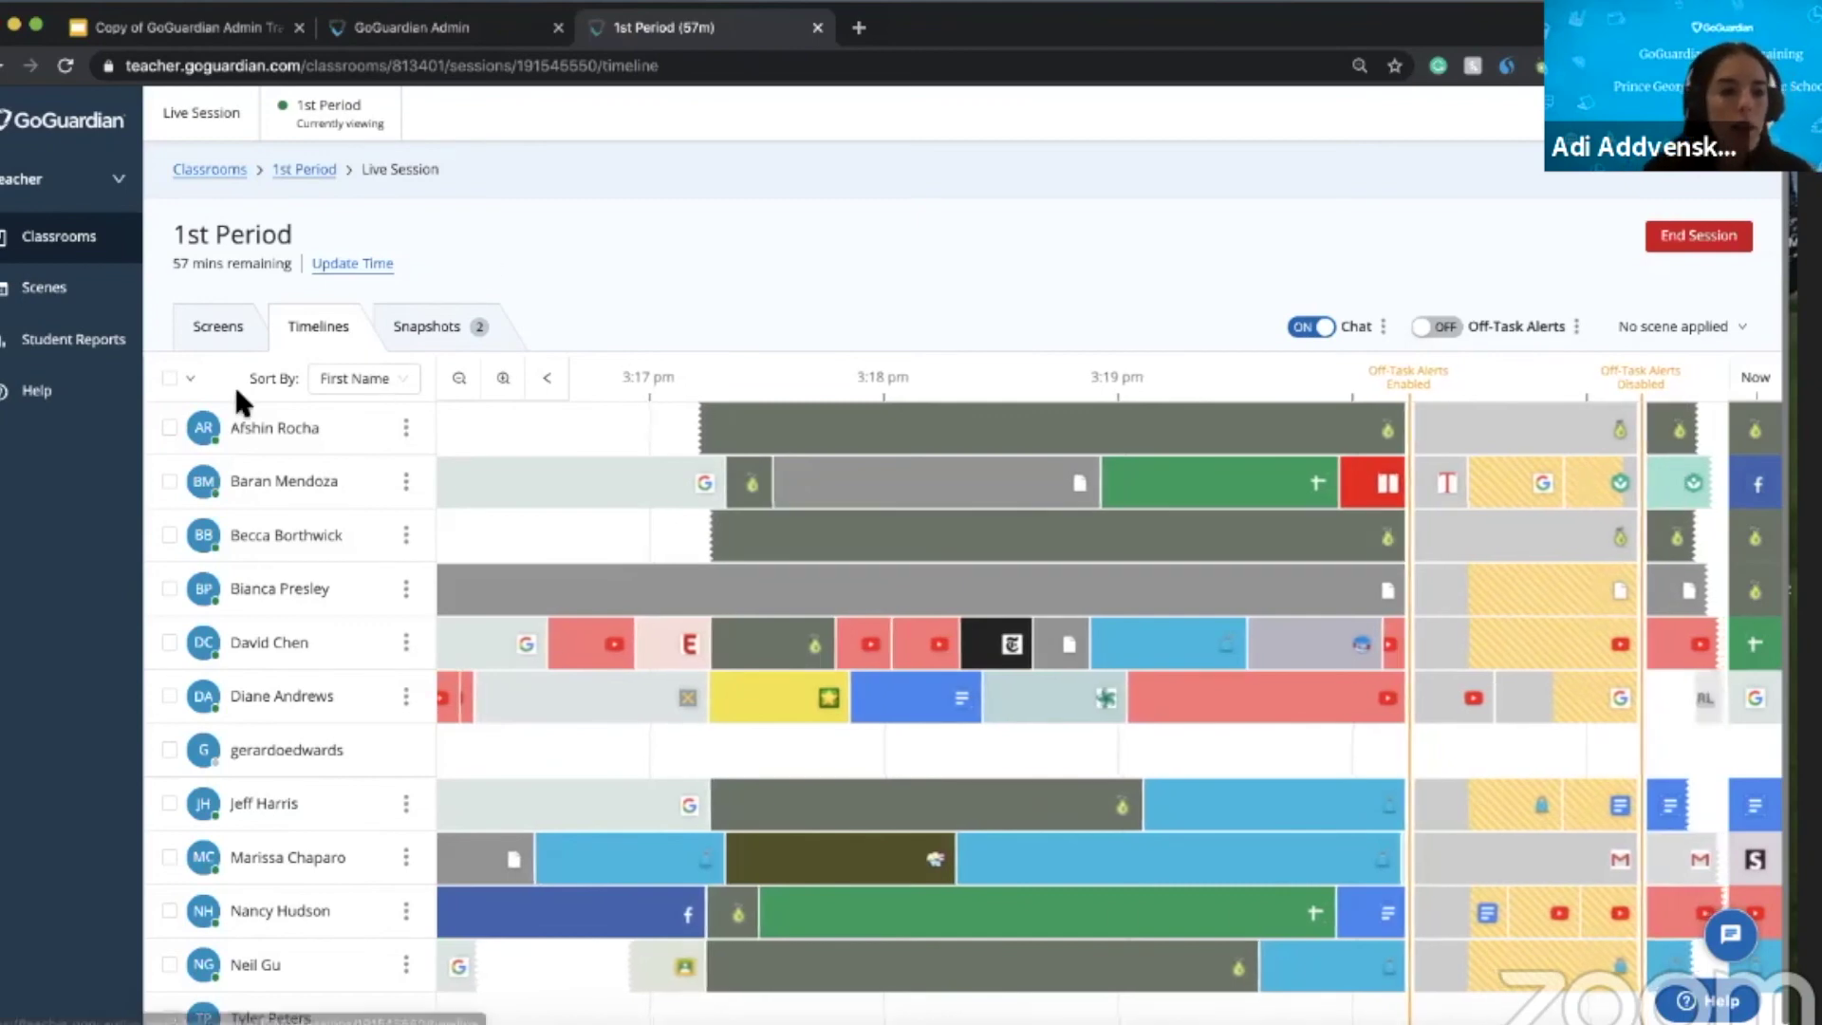
{"action": "left_click", "coordinate": [170, 379]}
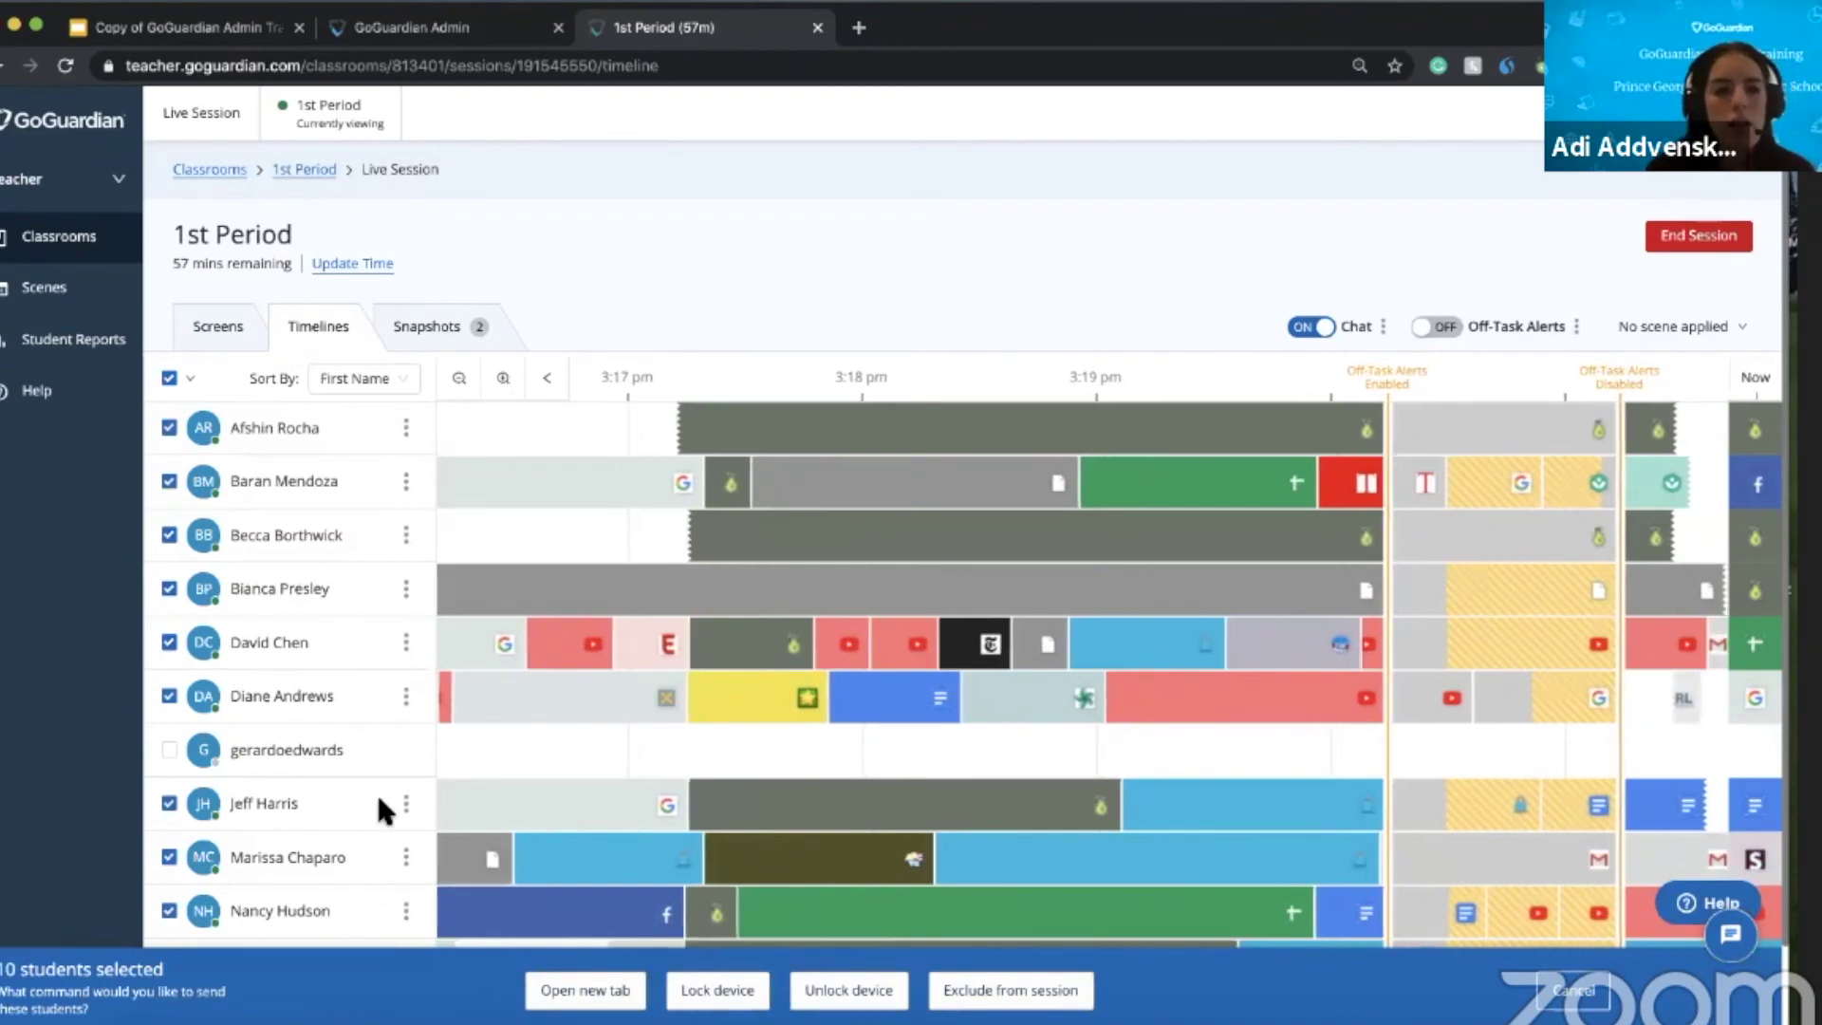
{"action": "left_click", "coordinate": [172, 381]}
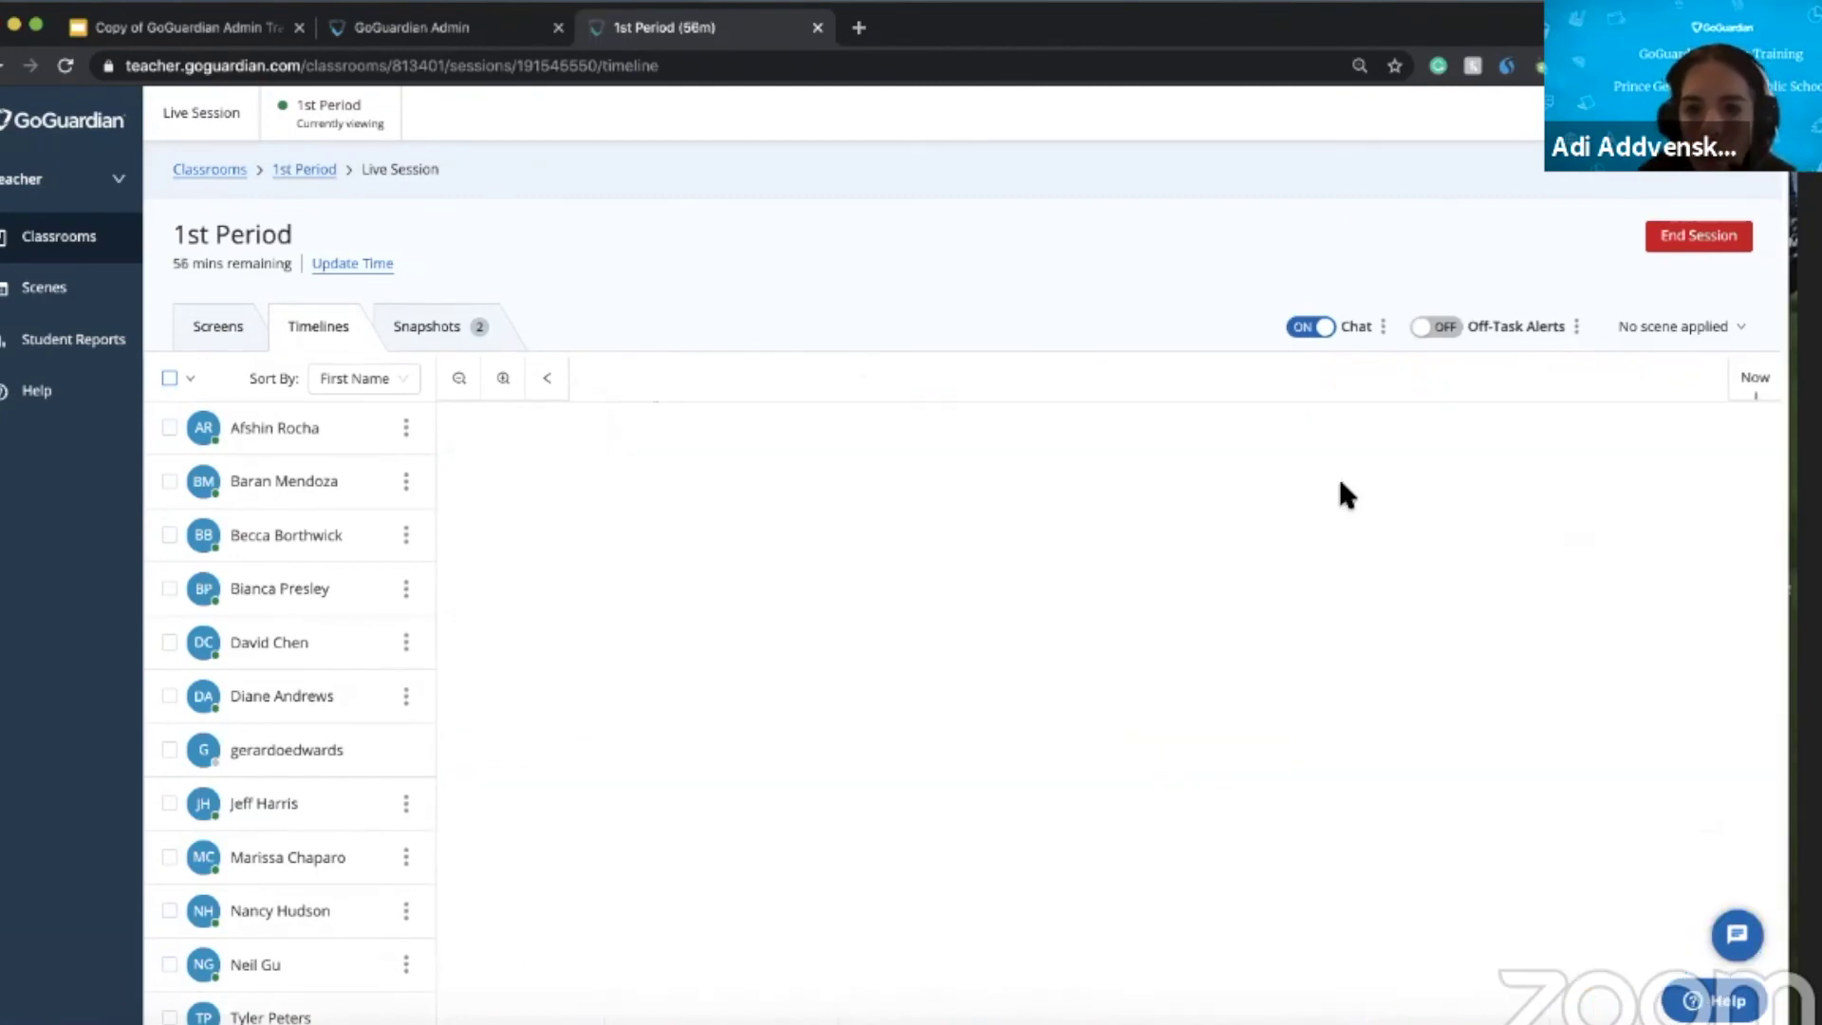
{"action": "left_click", "coordinate": [1291, 460]}
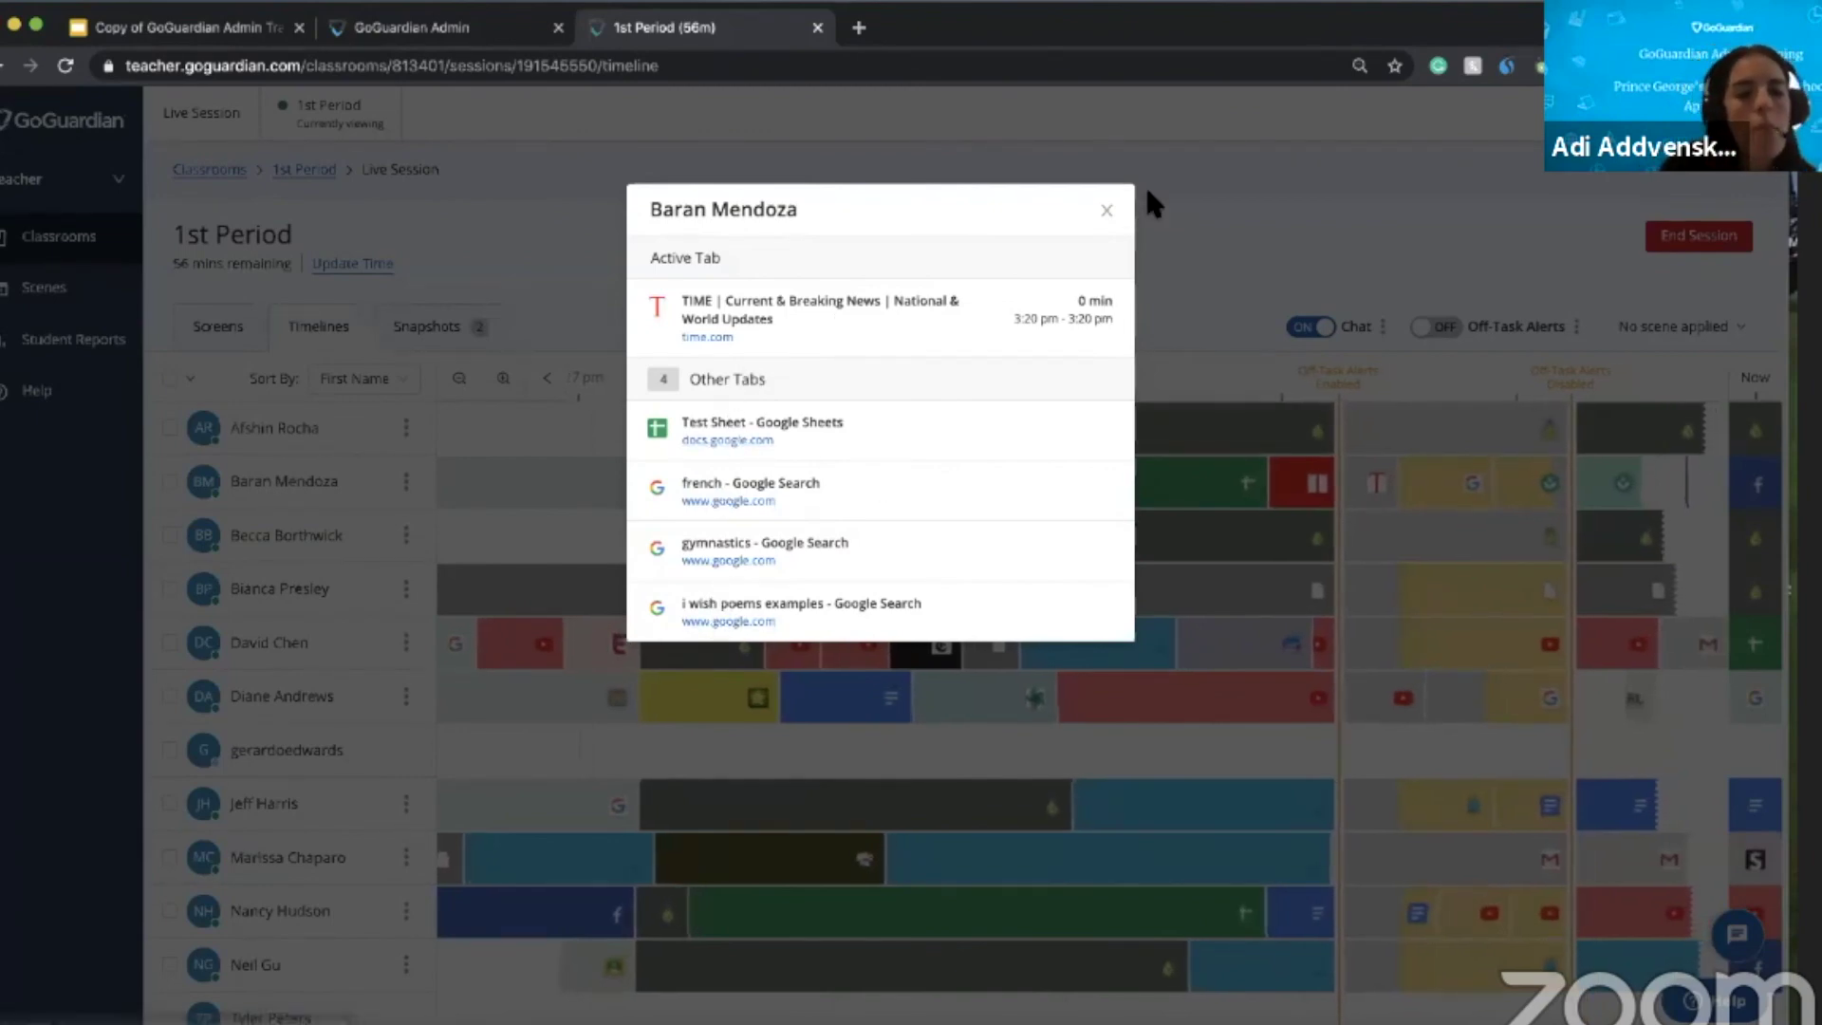
{"action": "left_click", "coordinate": [1106, 210]}
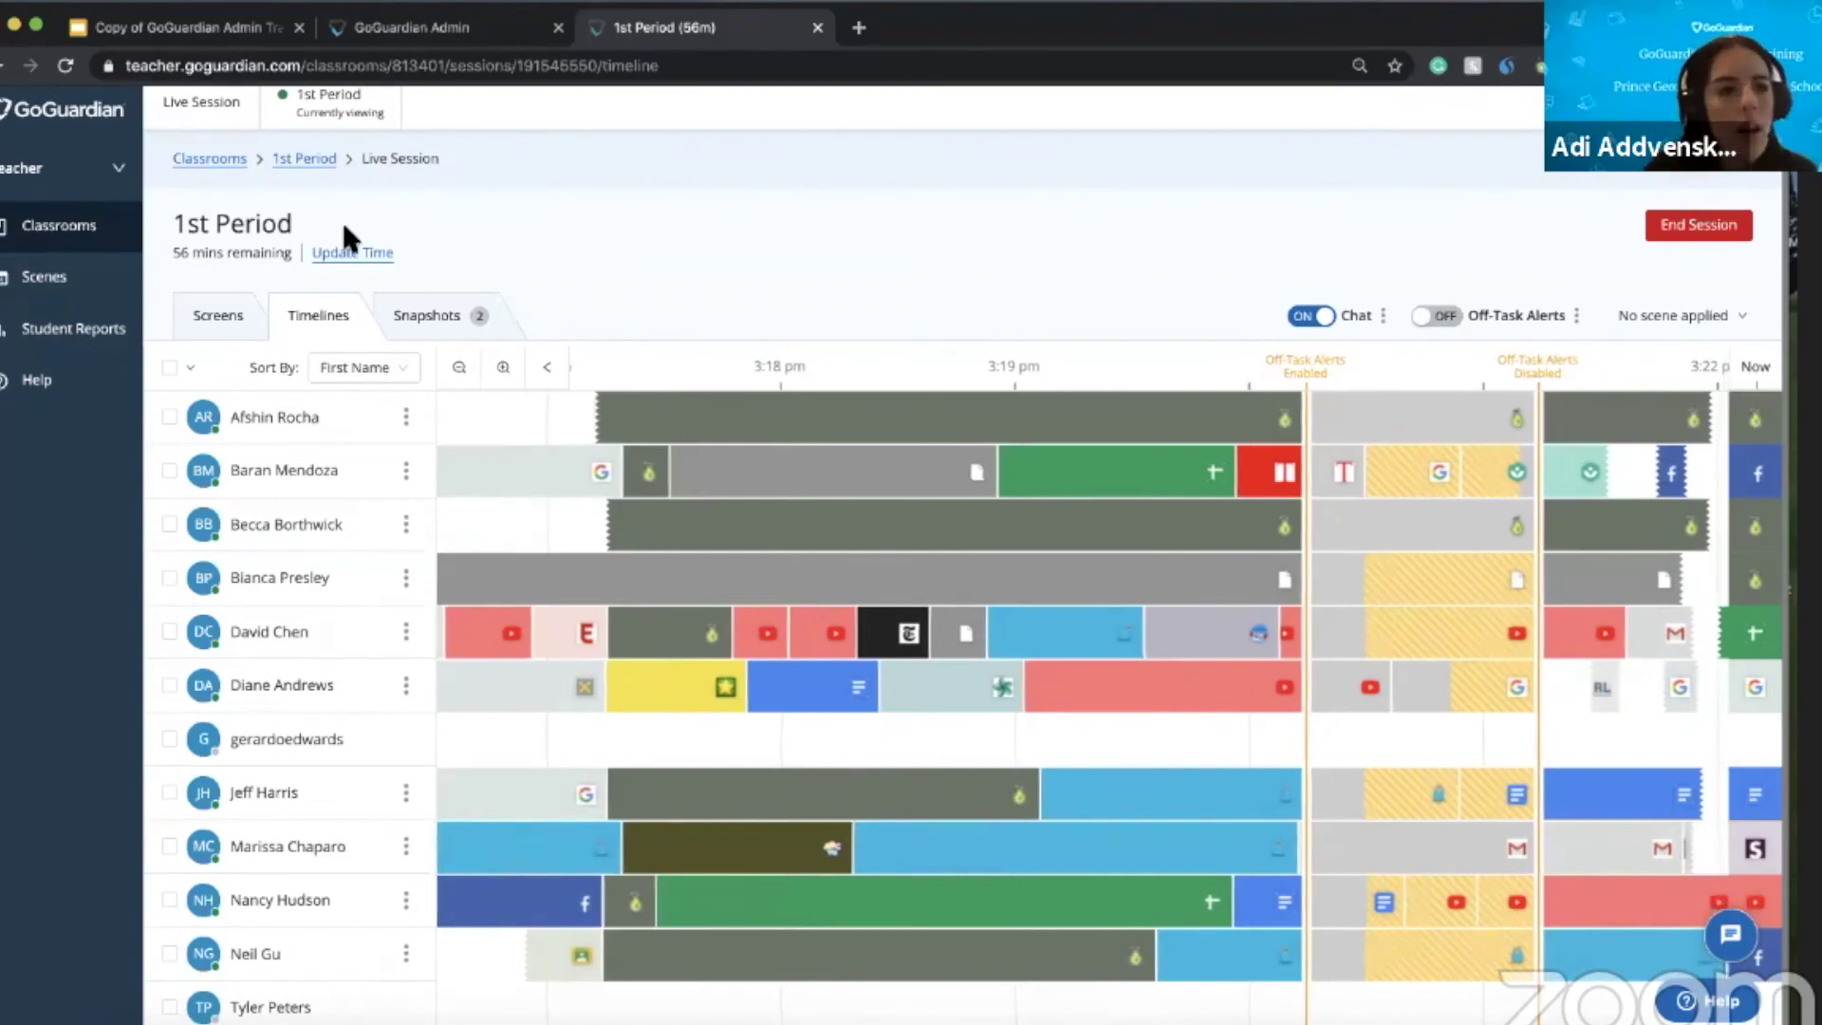
- View the list of current and past sessions for 1st Period and return to the live session
{"action": "left_click", "coordinate": [301, 162]}
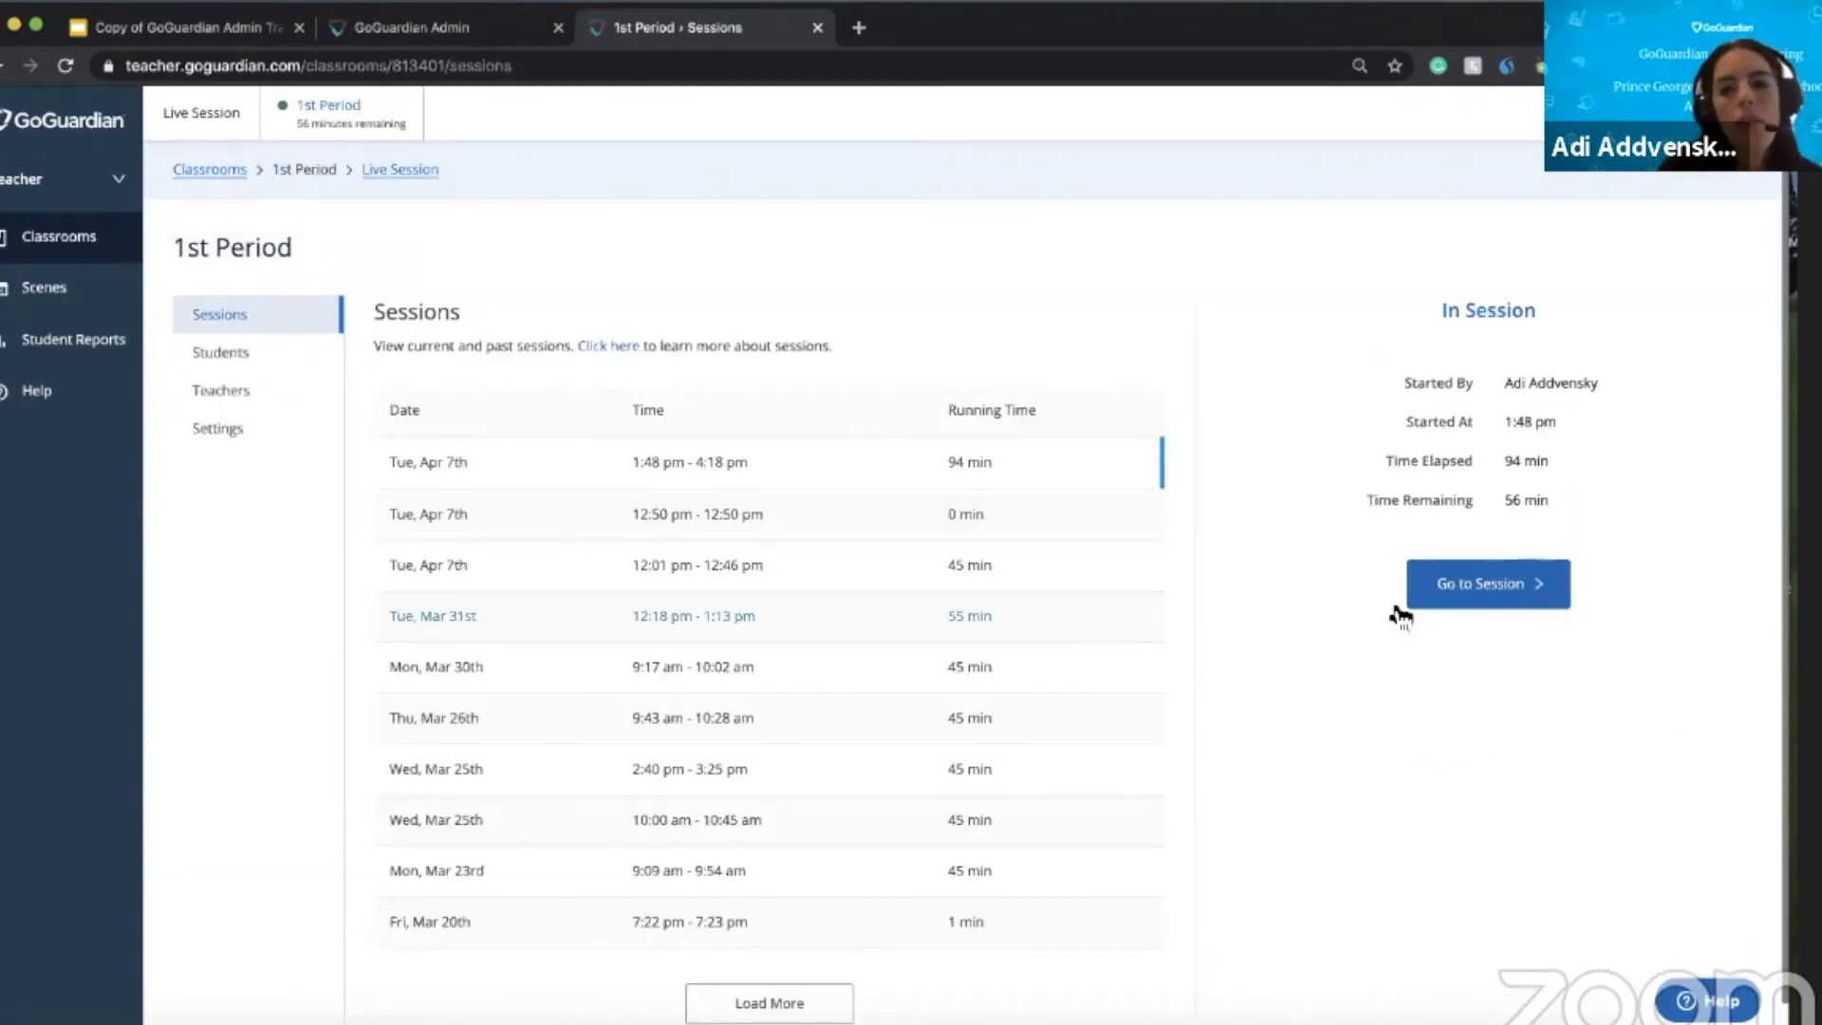
{"action": "left_click", "coordinate": [1428, 593]}
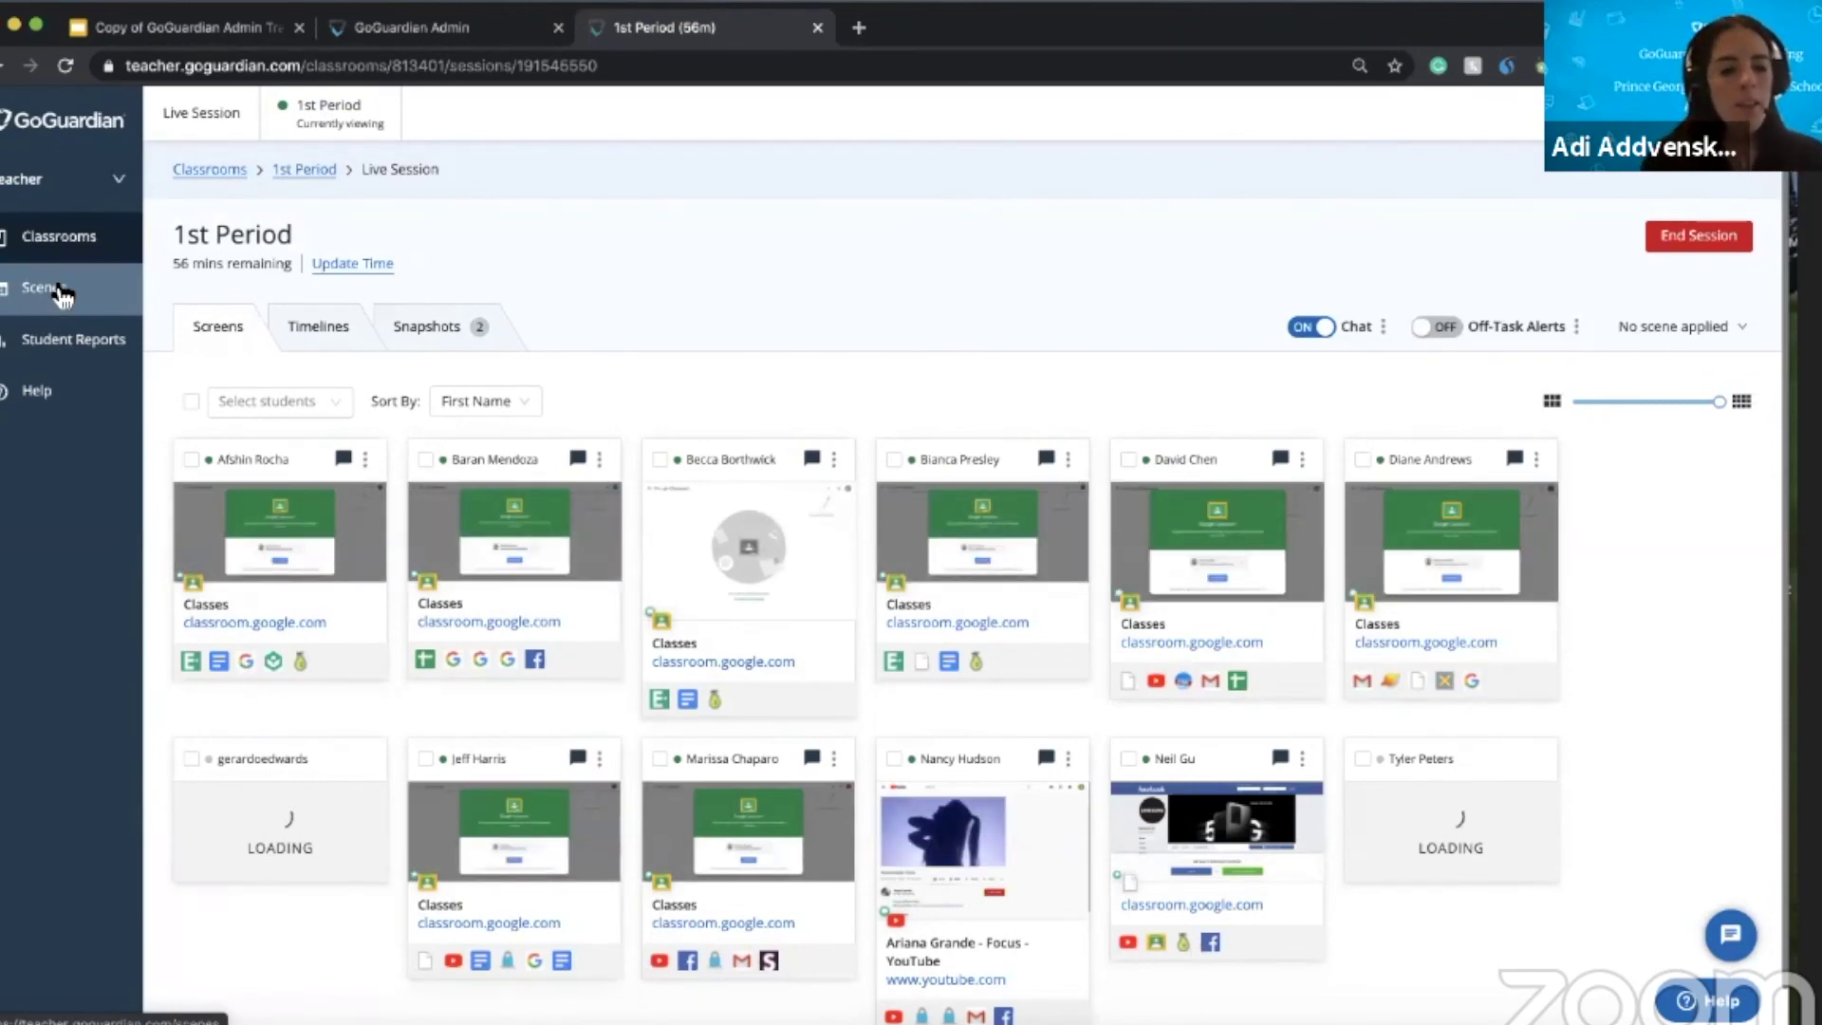
- Start a new scene, switch its filters to Block Mode and add *kahoot* to the allowed sites
{"action": "left_click", "coordinate": [59, 294]}
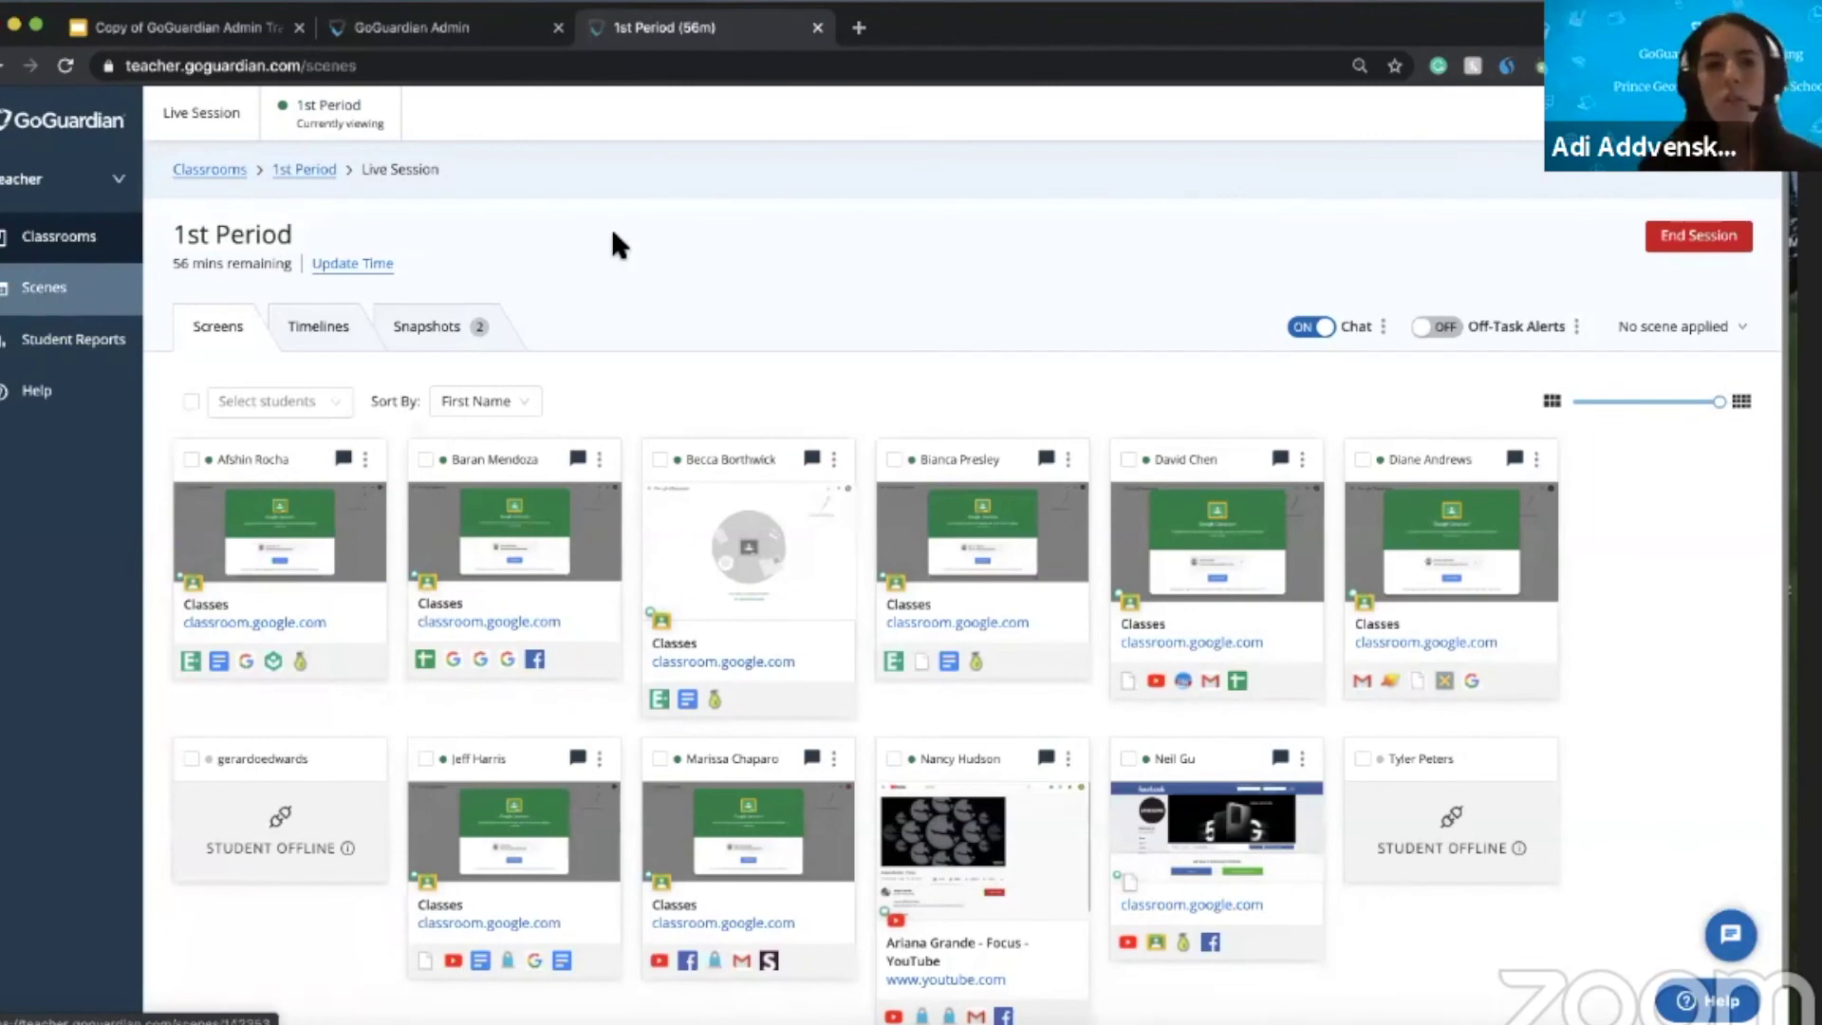
{"action": "left_click", "coordinate": [1699, 243]}
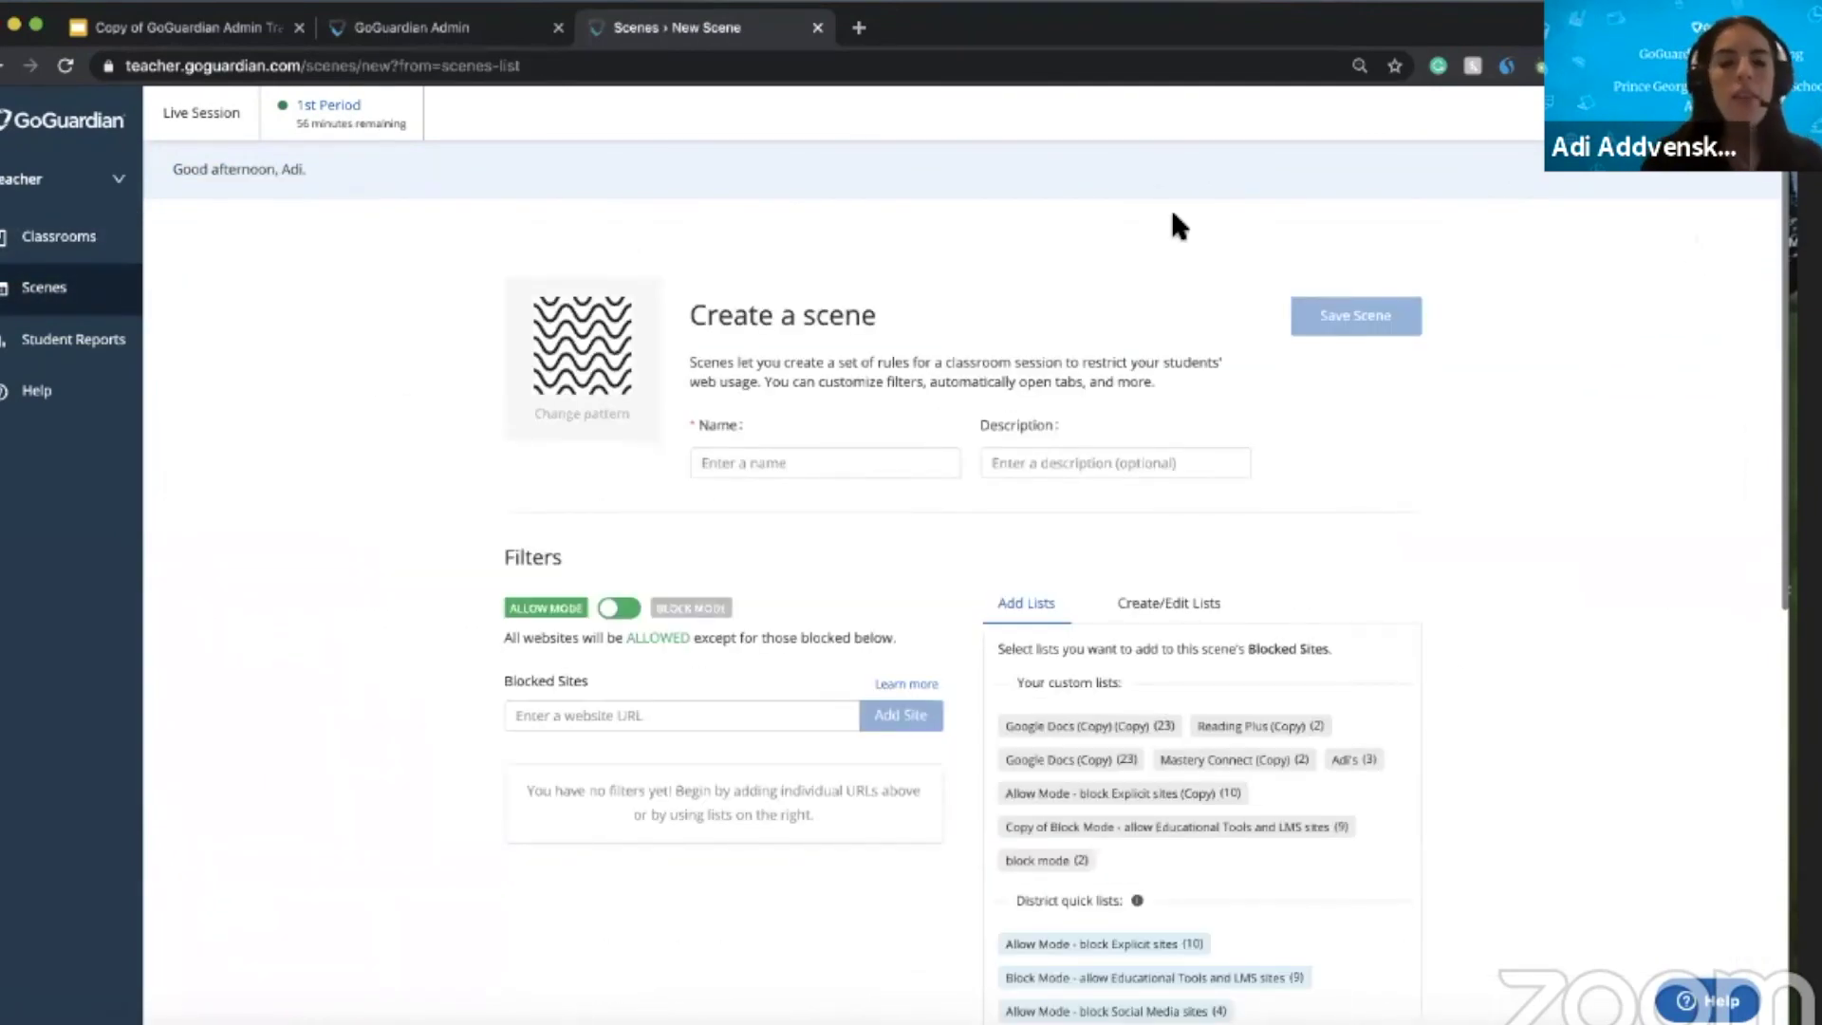
{"action": "left_click", "coordinate": [642, 615]}
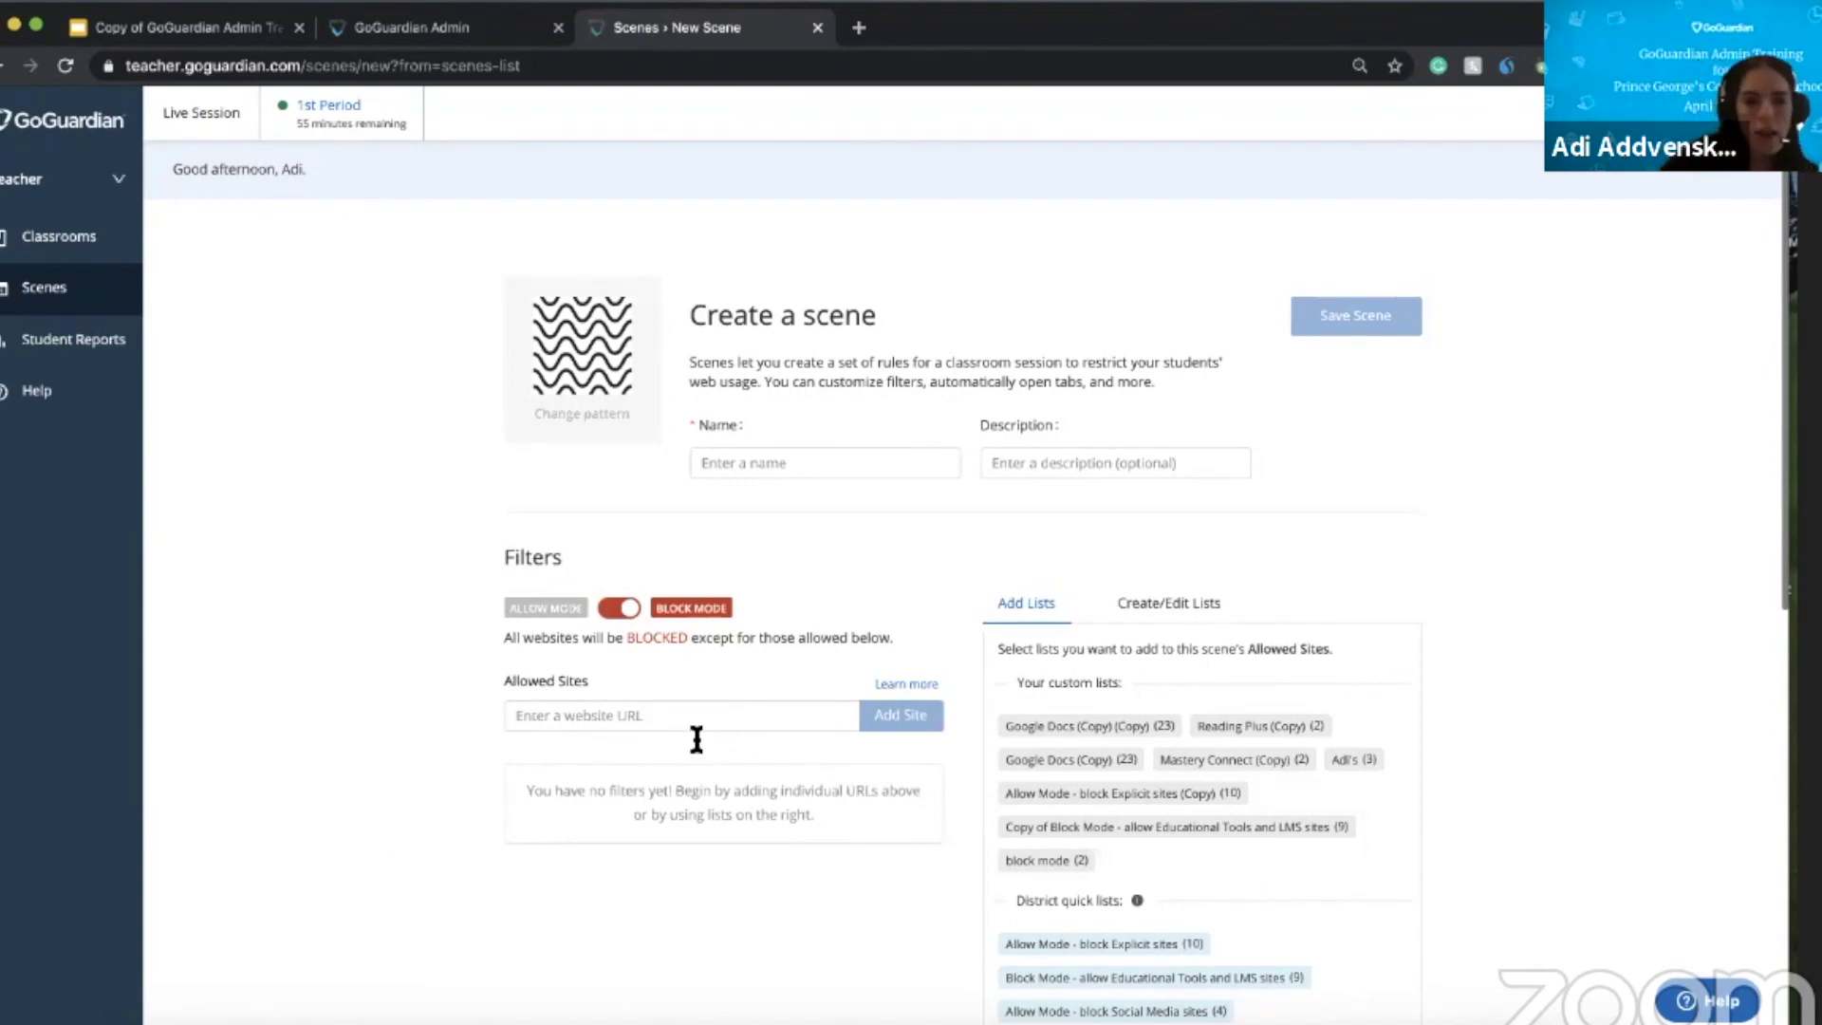
{"action": "left_click", "coordinate": [642, 708]}
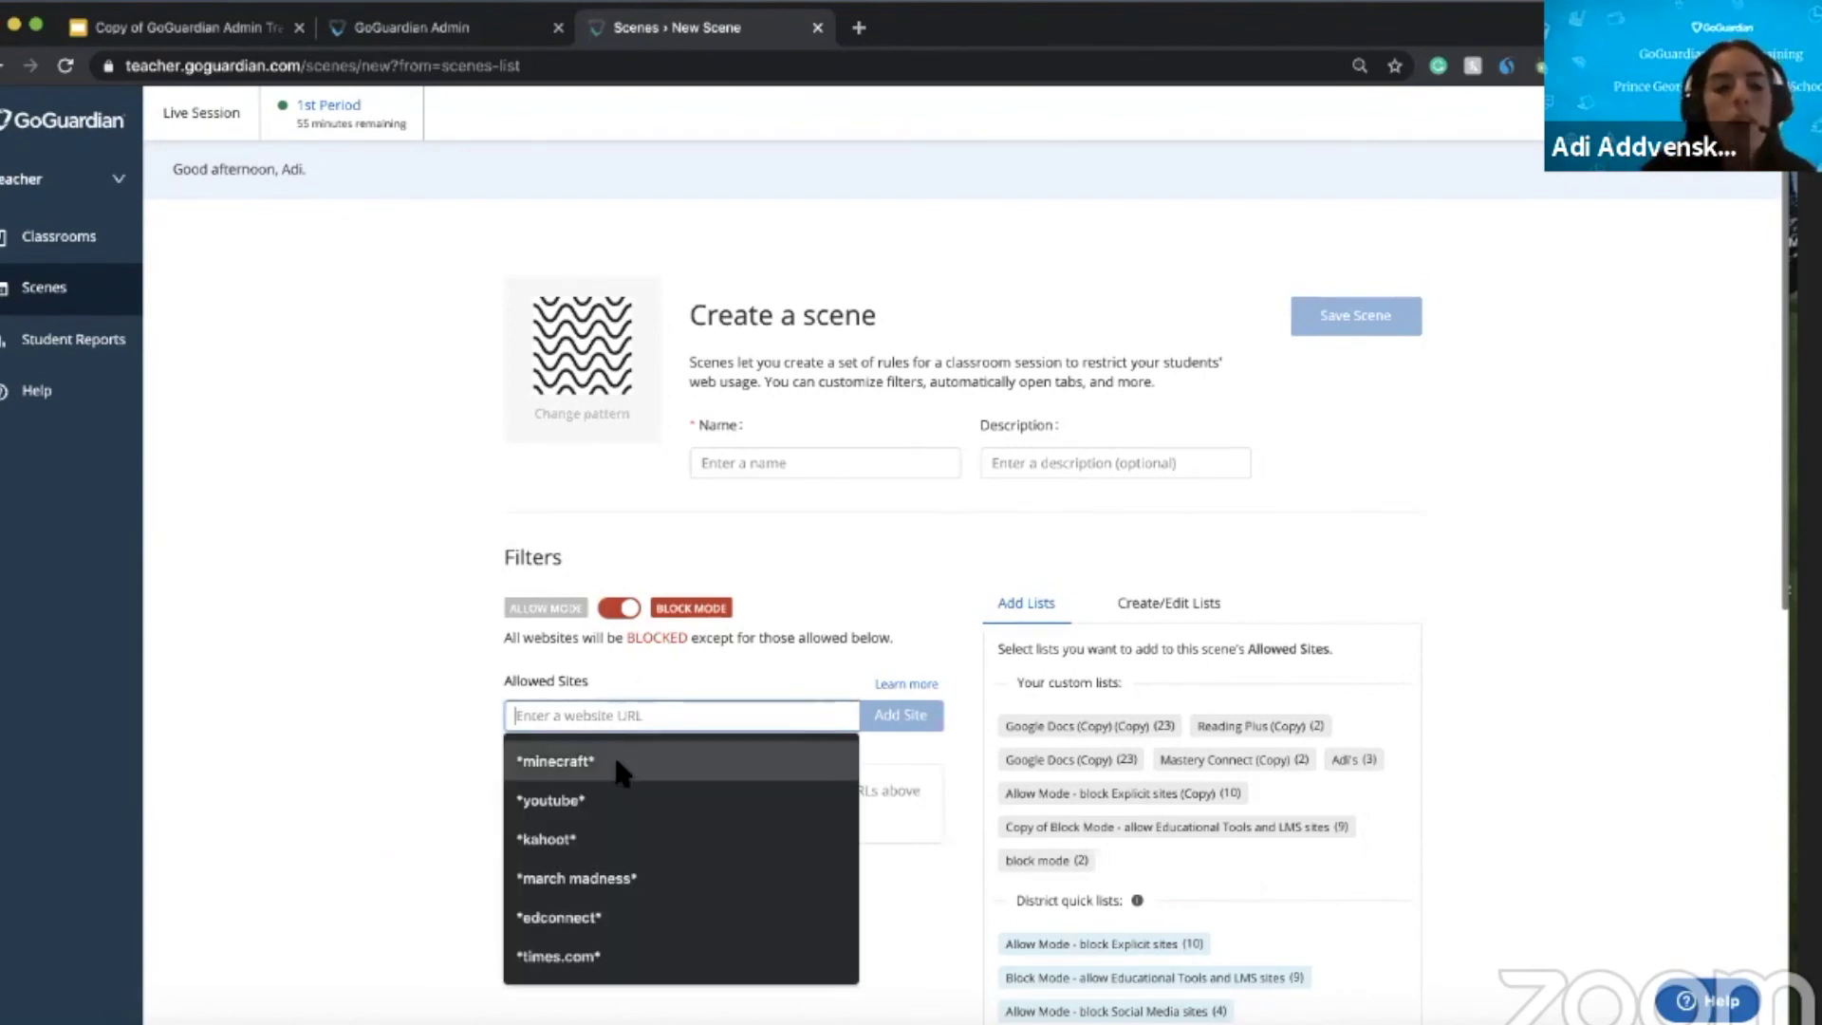
{"action": "left_click", "coordinate": [593, 840]}
{"action": "left_click", "coordinate": [900, 715]}
- Add the G Suite quick list and the site *edconnect* to the scene's allowed sites
{"action": "left_click", "coordinate": [607, 715]}
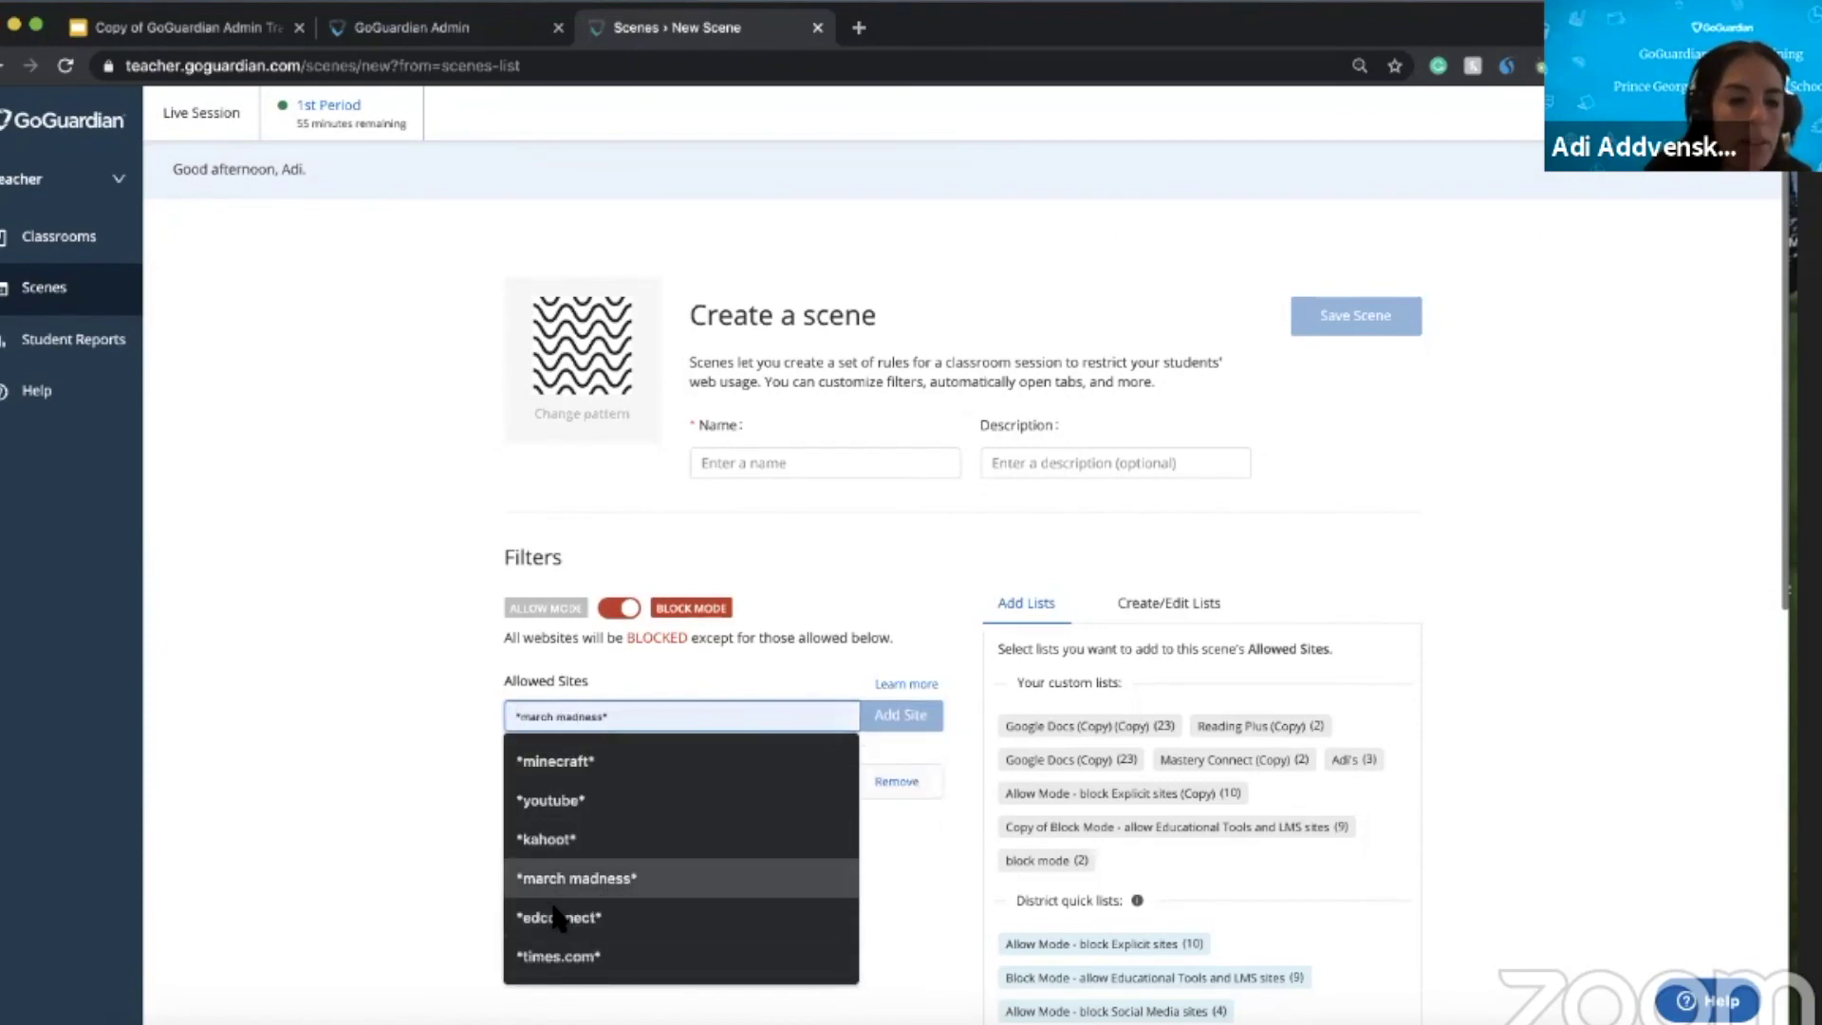
{"action": "left_click", "coordinate": [556, 914]}
{"action": "scroll", "coordinate": [1197, 868], "scroll_direction": "down", "scroll_amount": 7}
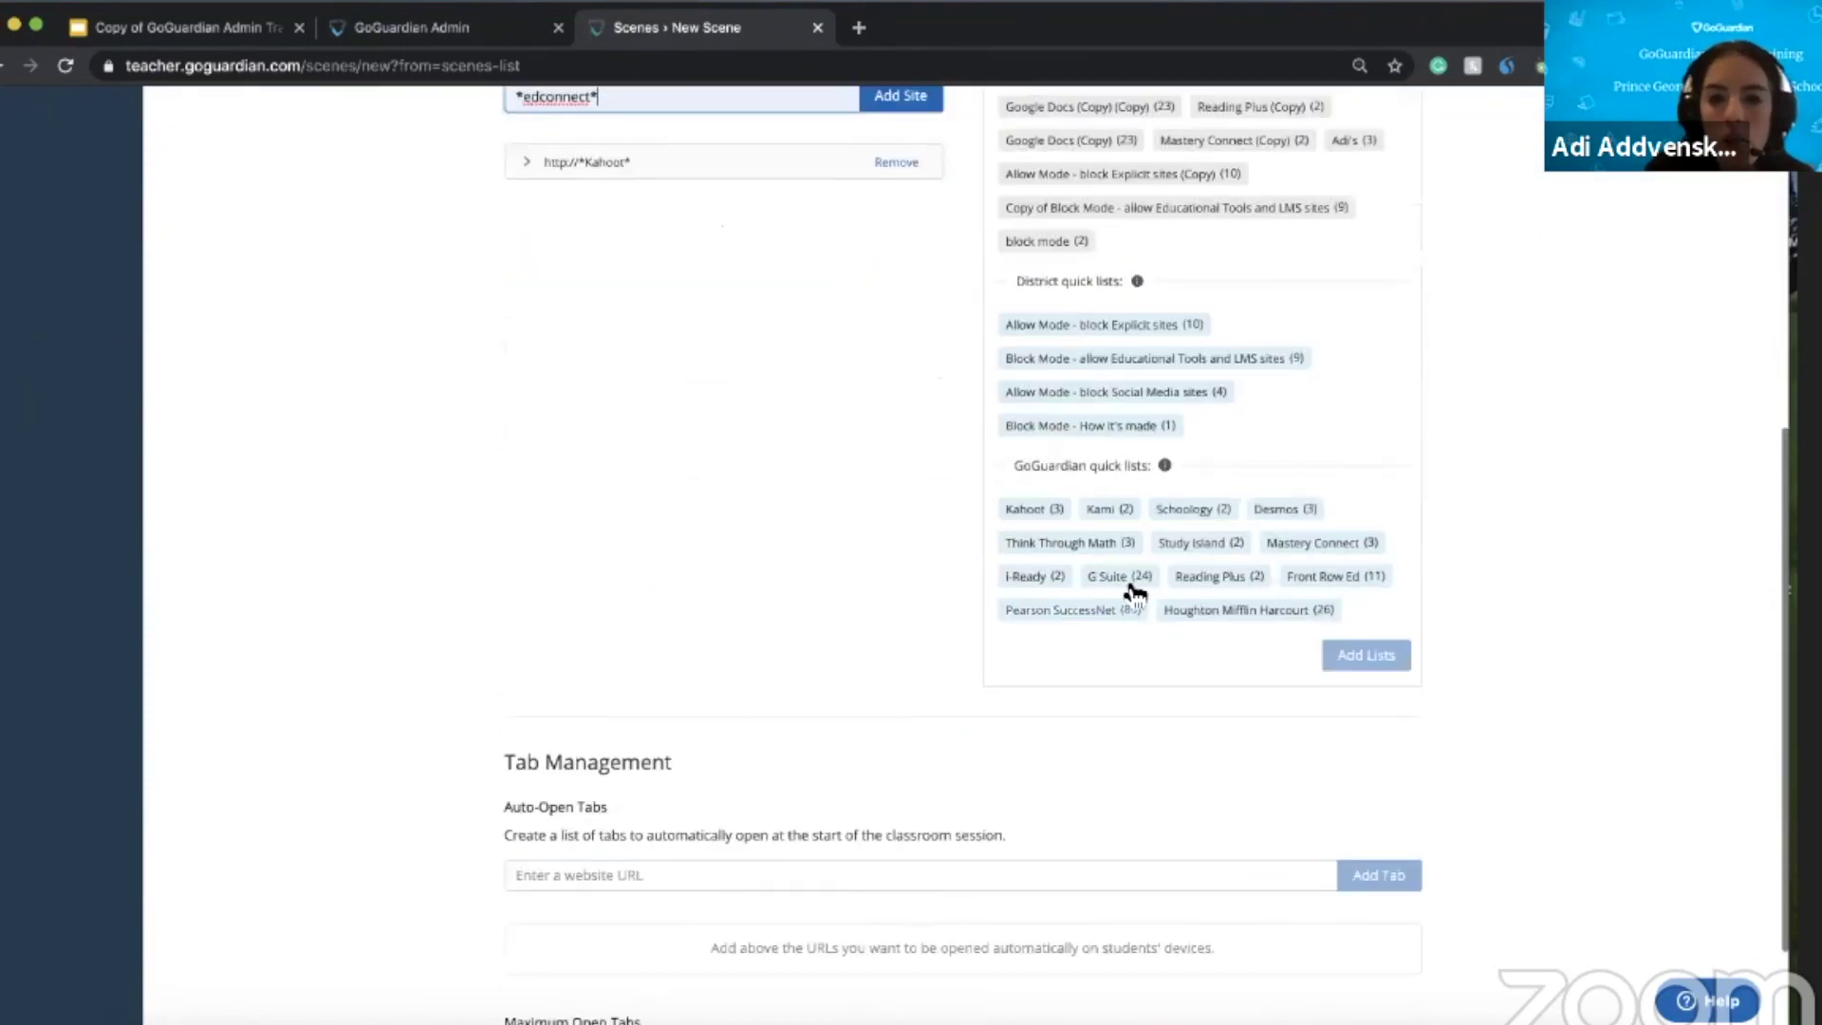
{"action": "left_click", "coordinate": [1129, 577]}
{"action": "left_click", "coordinate": [1366, 656]}
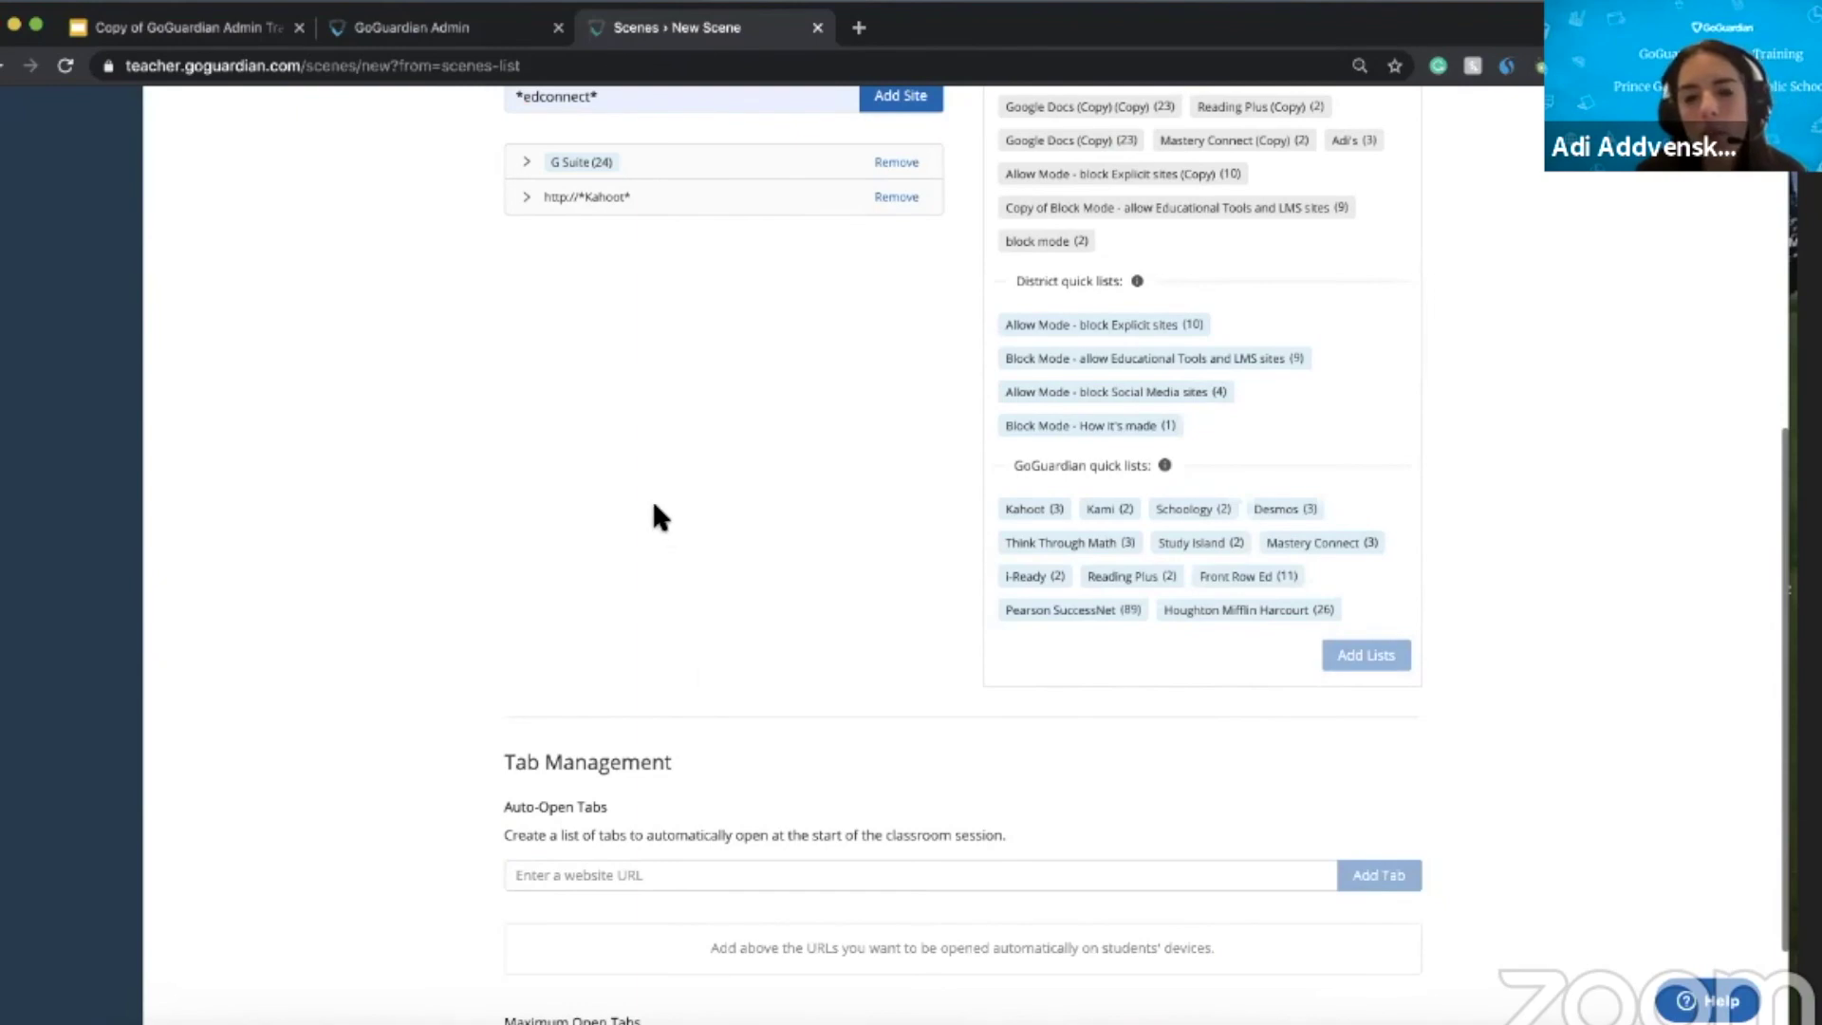
{"action": "scroll", "coordinate": [661, 517], "scroll_direction": "up", "scroll_amount": 5}
{"action": "left_click", "coordinate": [900, 522]}
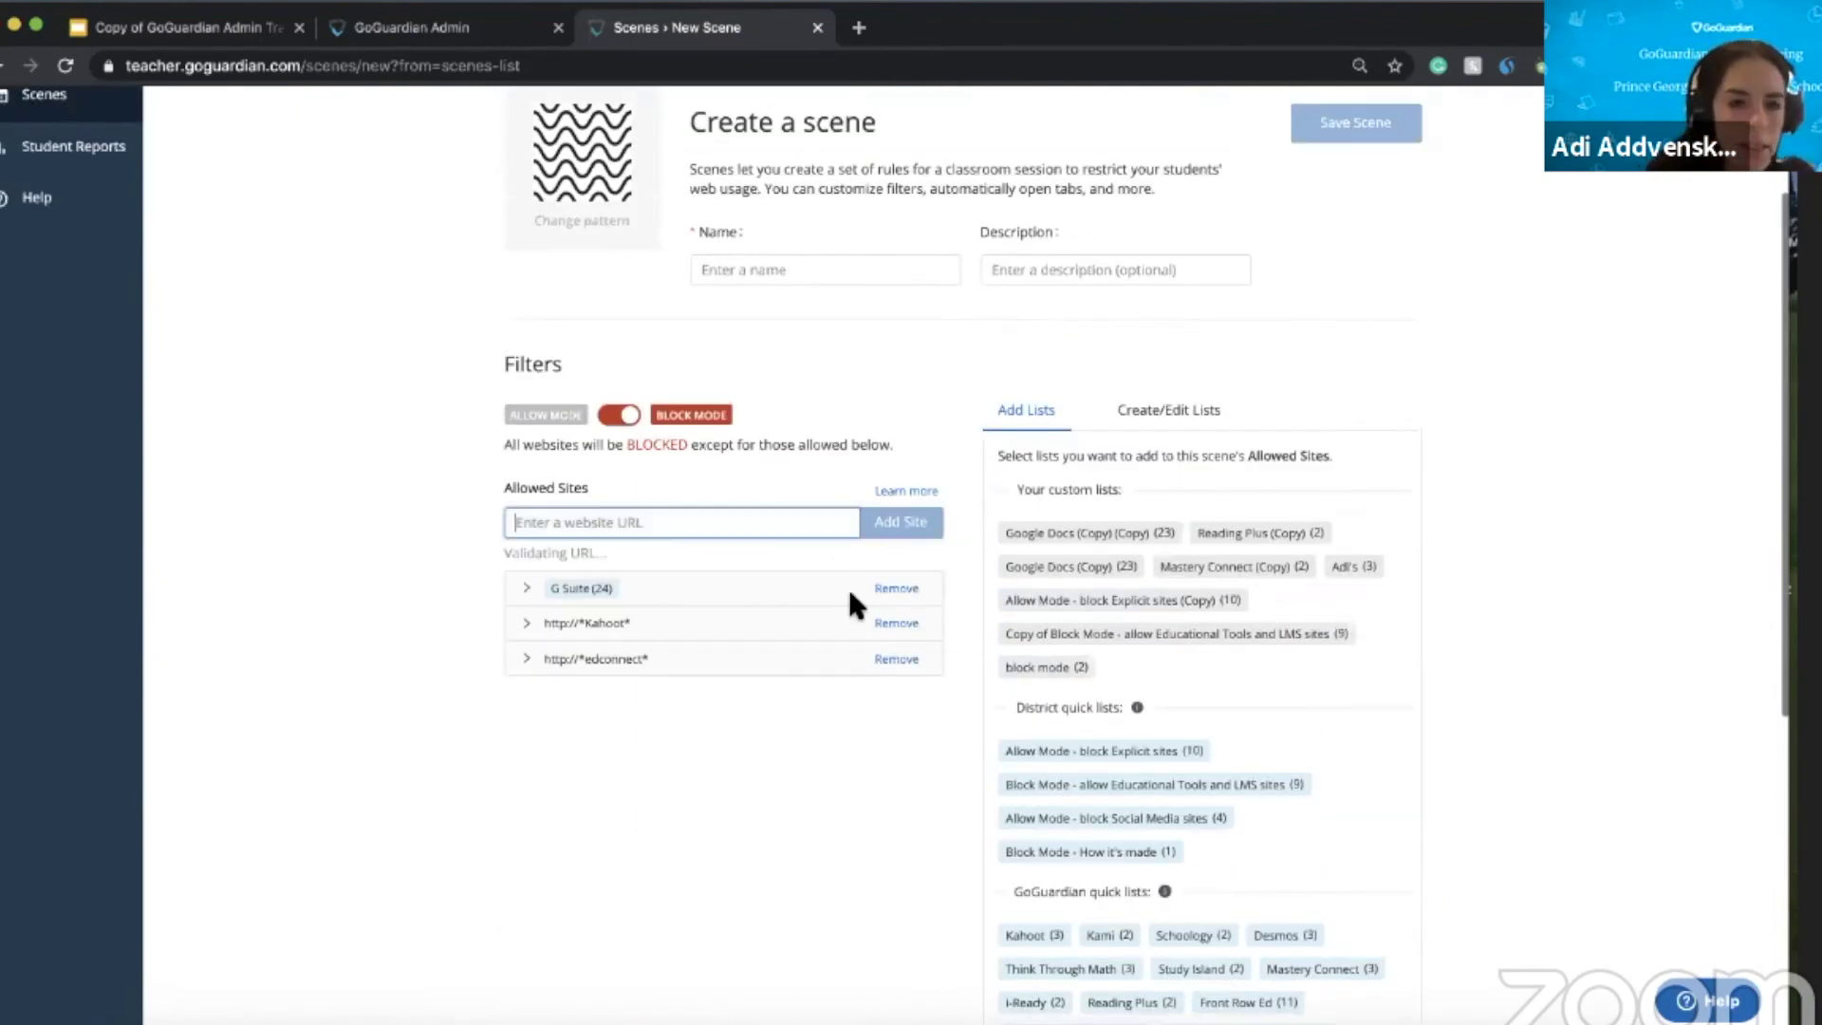
- Set the scene's maximum open tabs to 1 and check the URL entry for auto-open tabs
{"action": "scroll", "coordinate": [822, 834], "scroll_direction": "down", "scroll_amount": 3}
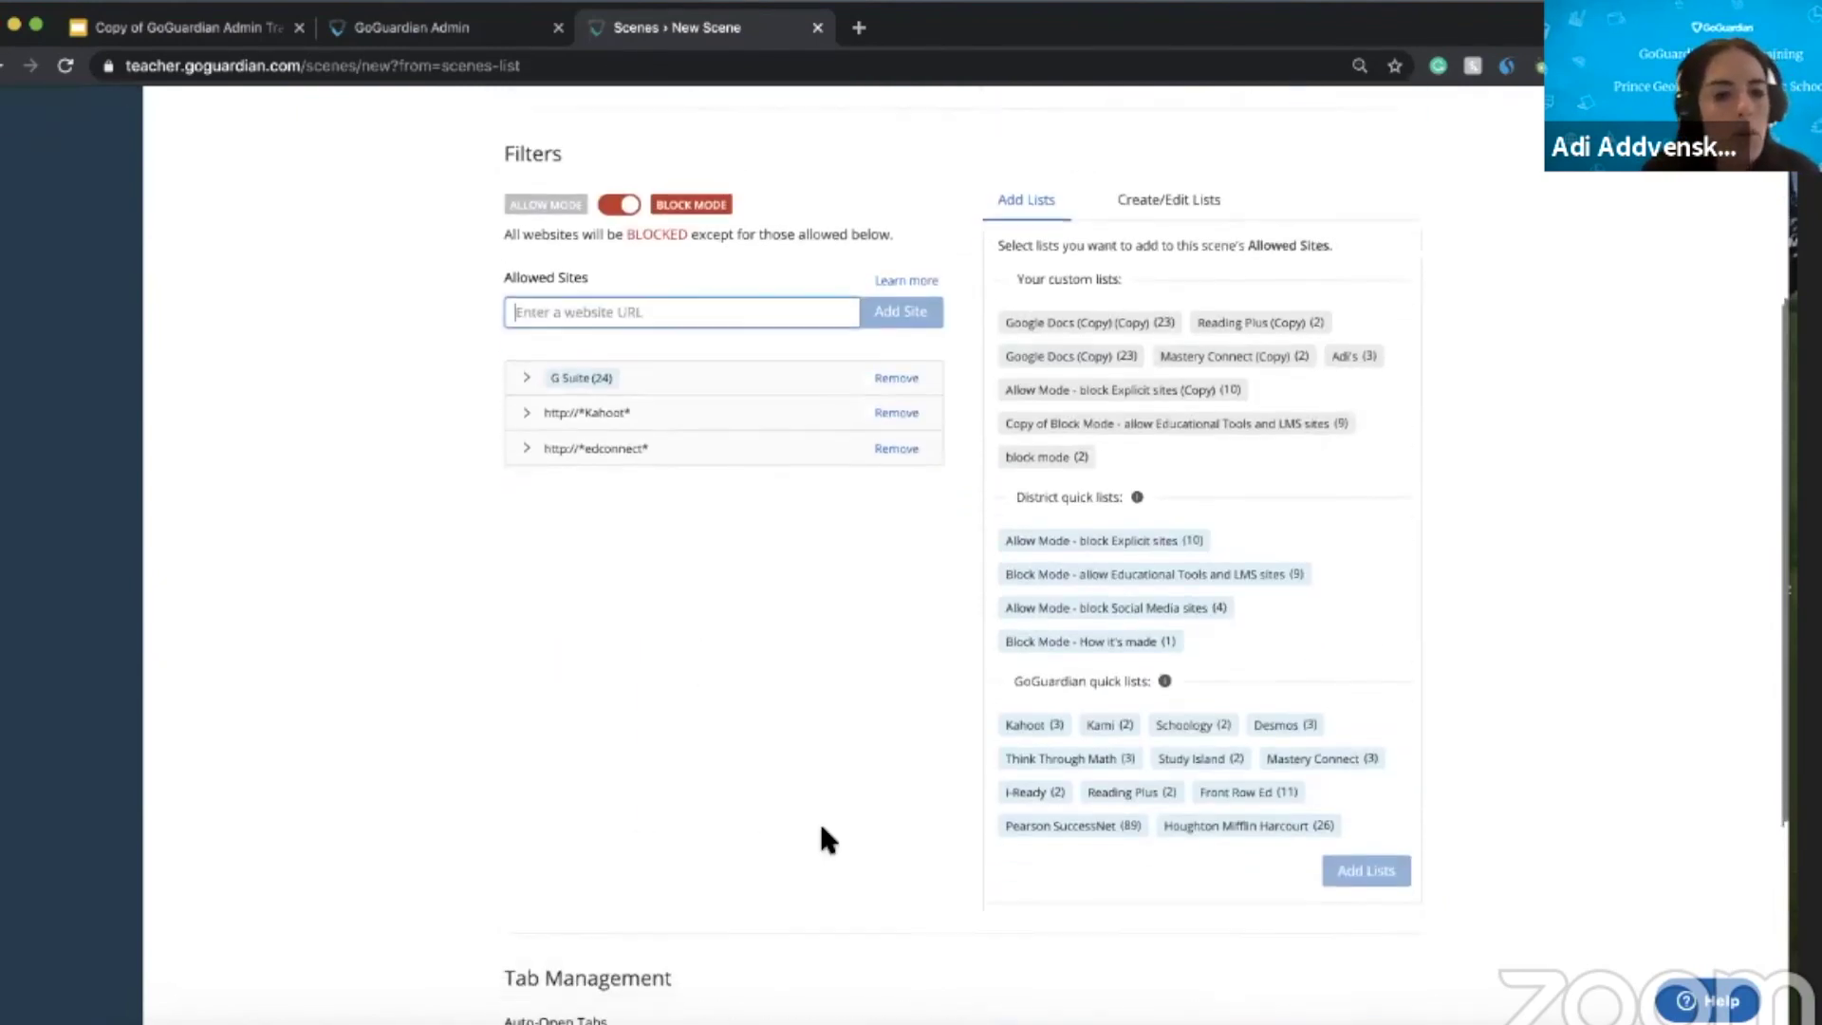
{"action": "scroll", "coordinate": [821, 830], "scroll_direction": "down", "scroll_amount": 4}
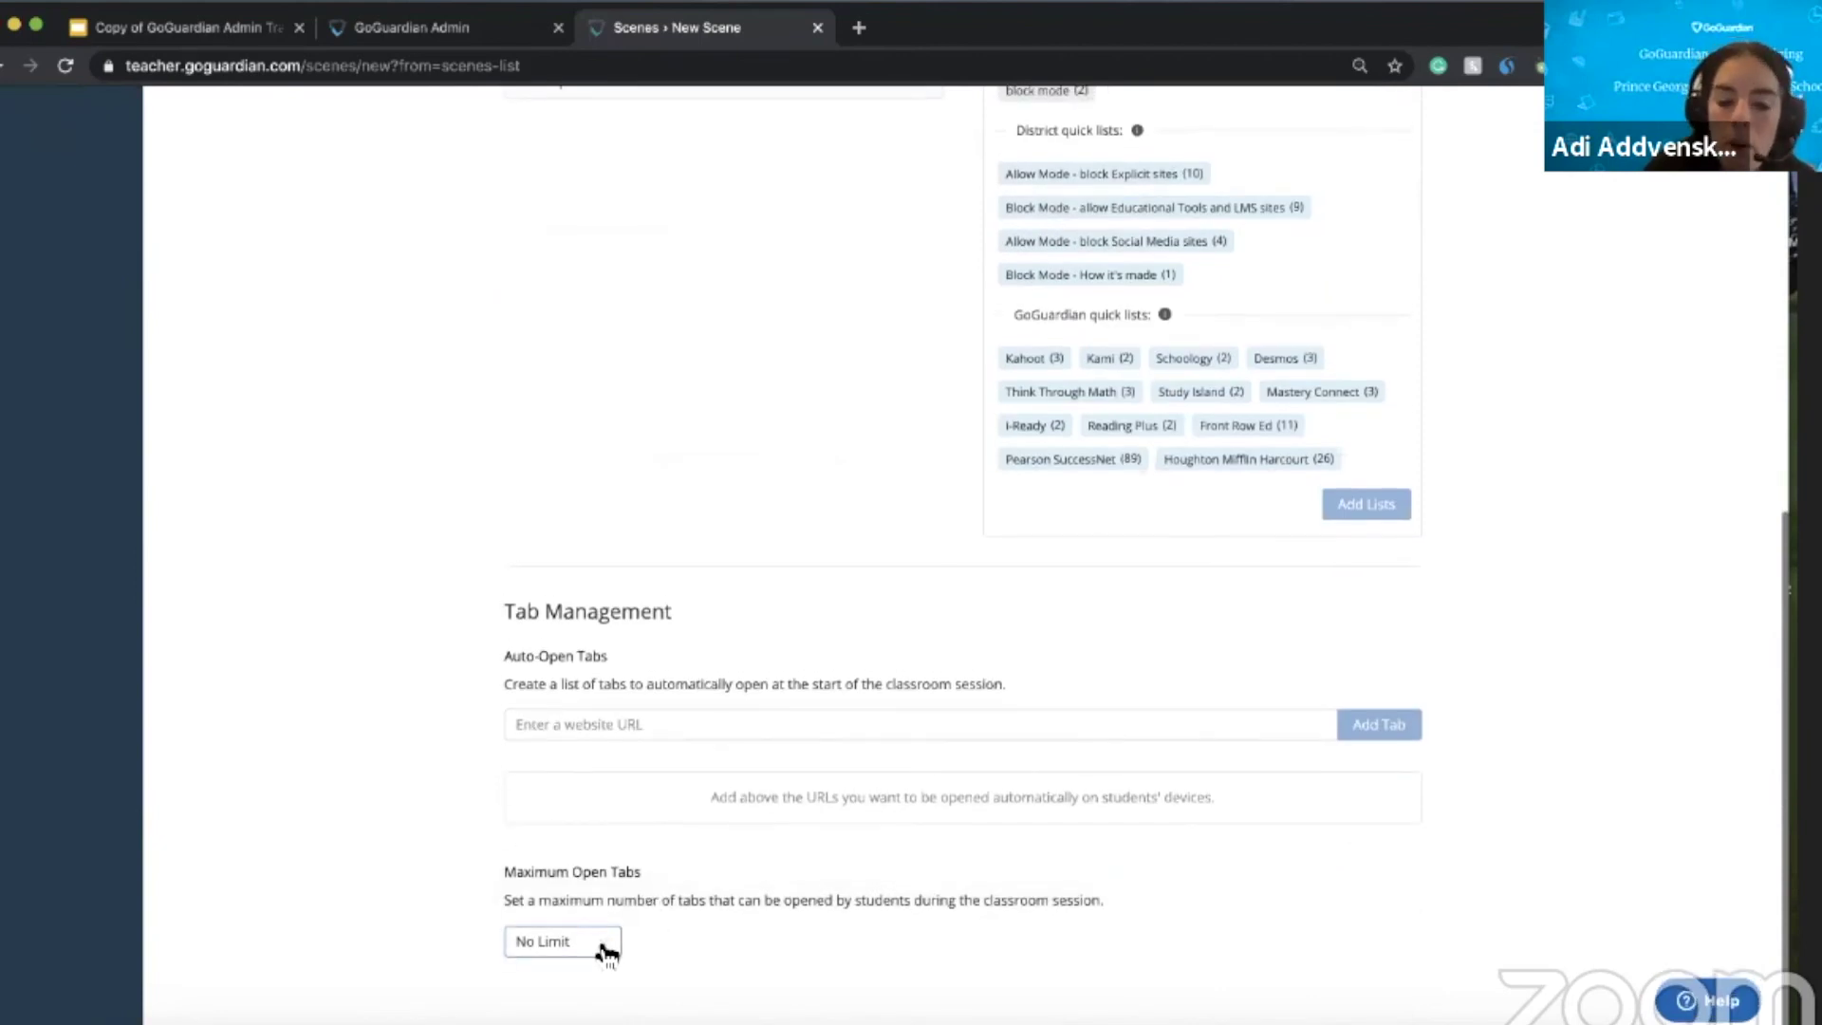
{"action": "left_click", "coordinate": [607, 951]}
{"action": "left_click", "coordinate": [533, 719]}
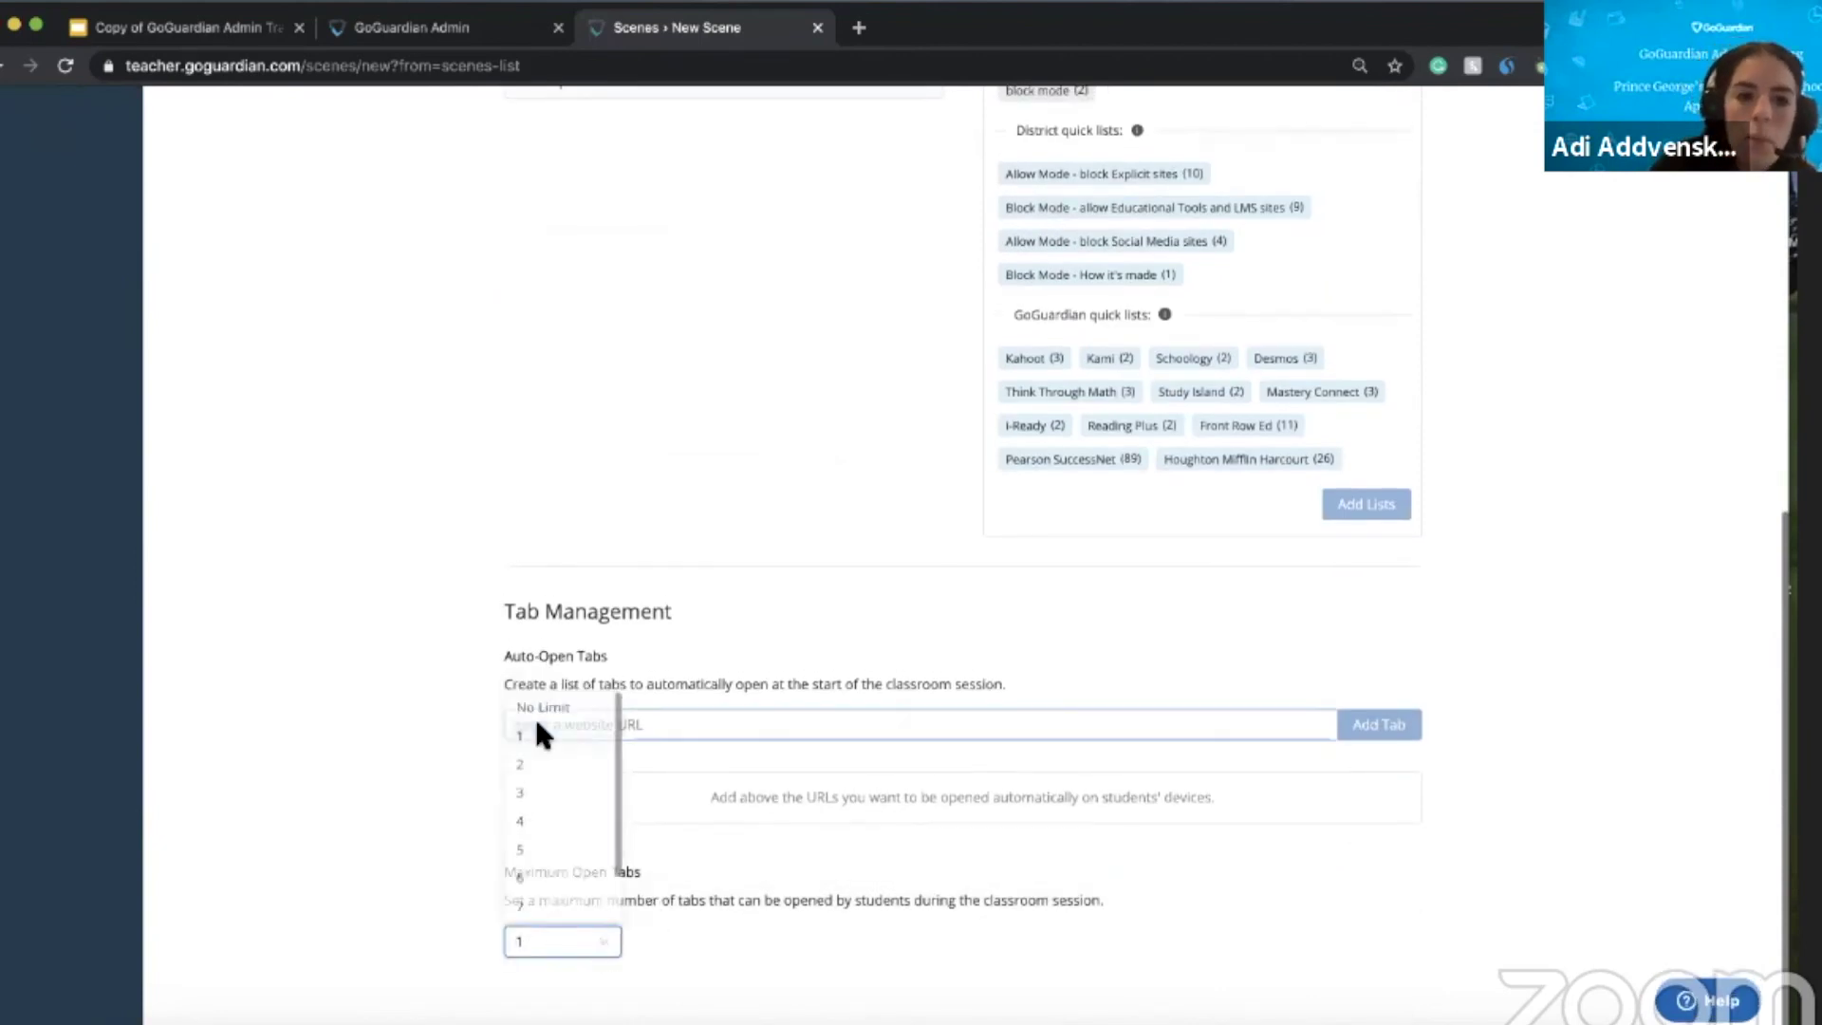
{"action": "left_click", "coordinate": [908, 708]}
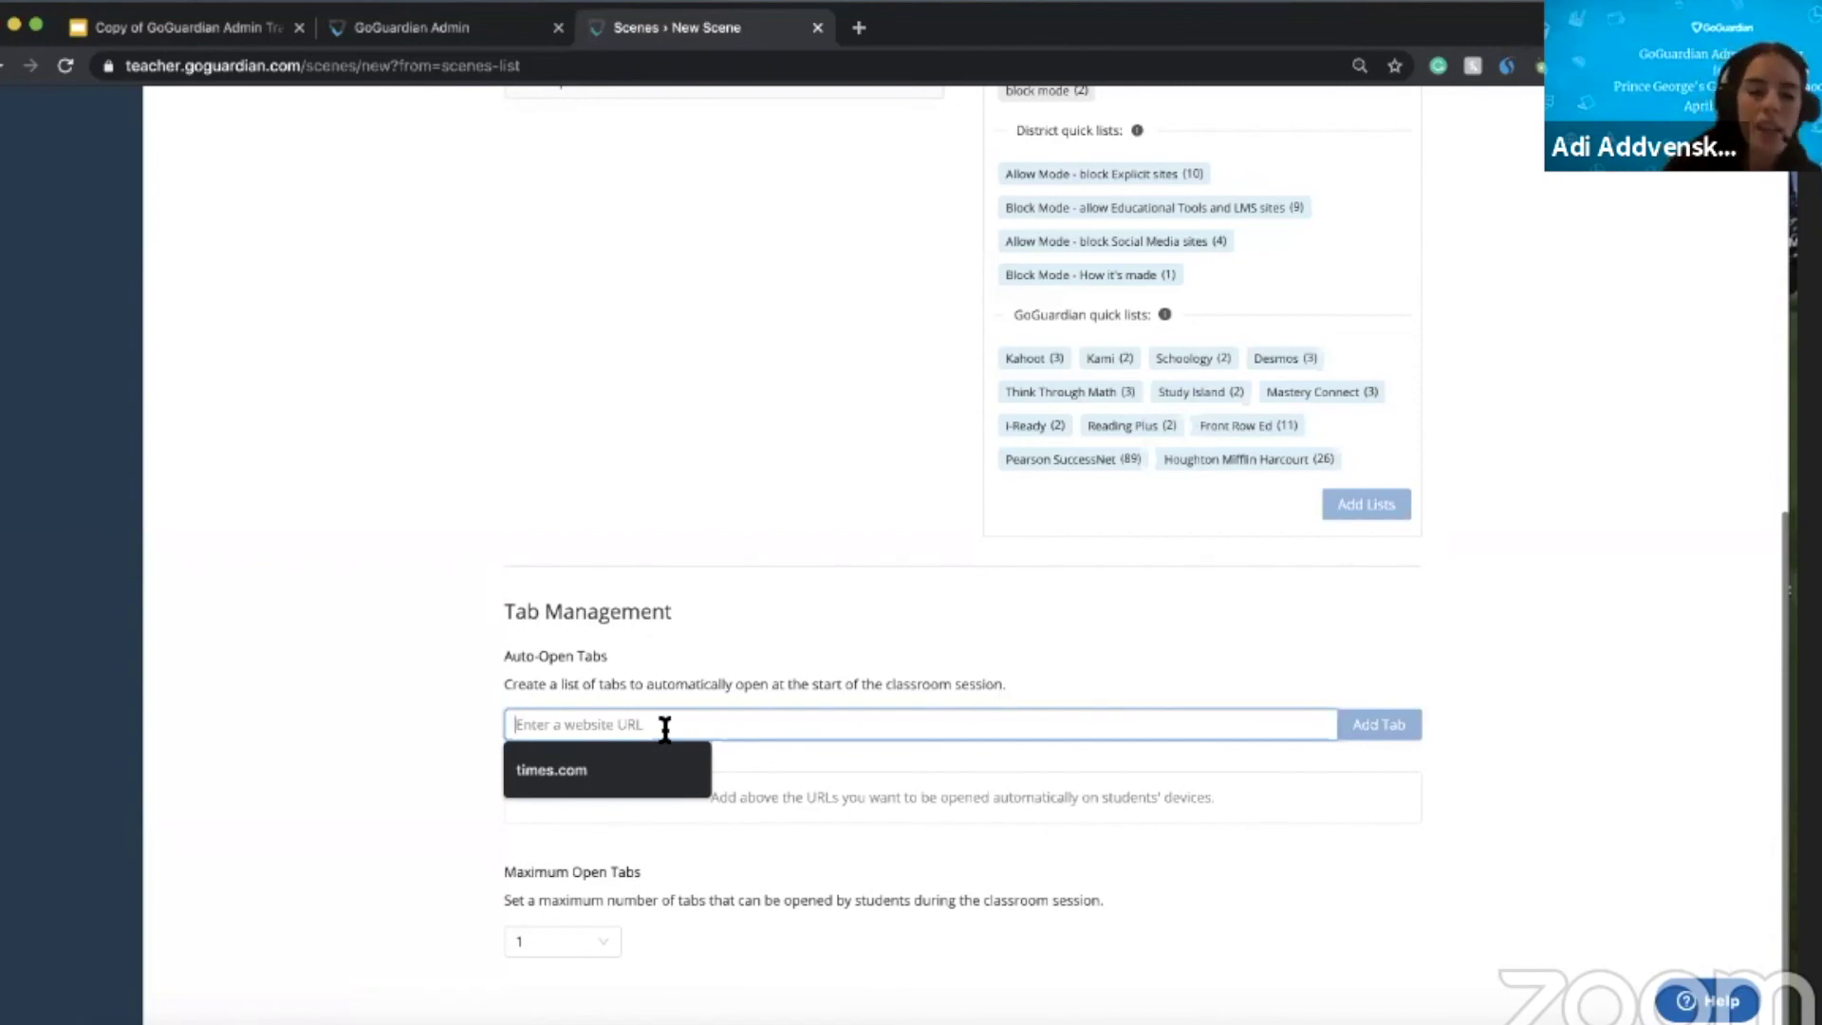
{"action": "left_click", "coordinate": [640, 560]}
- Leave the new scene unsaved, view the Scenes and Classrooms lists, and return to the 1st Period live session
{"action": "scroll", "coordinate": [642, 569], "scroll_direction": "up", "scroll_amount": 8}
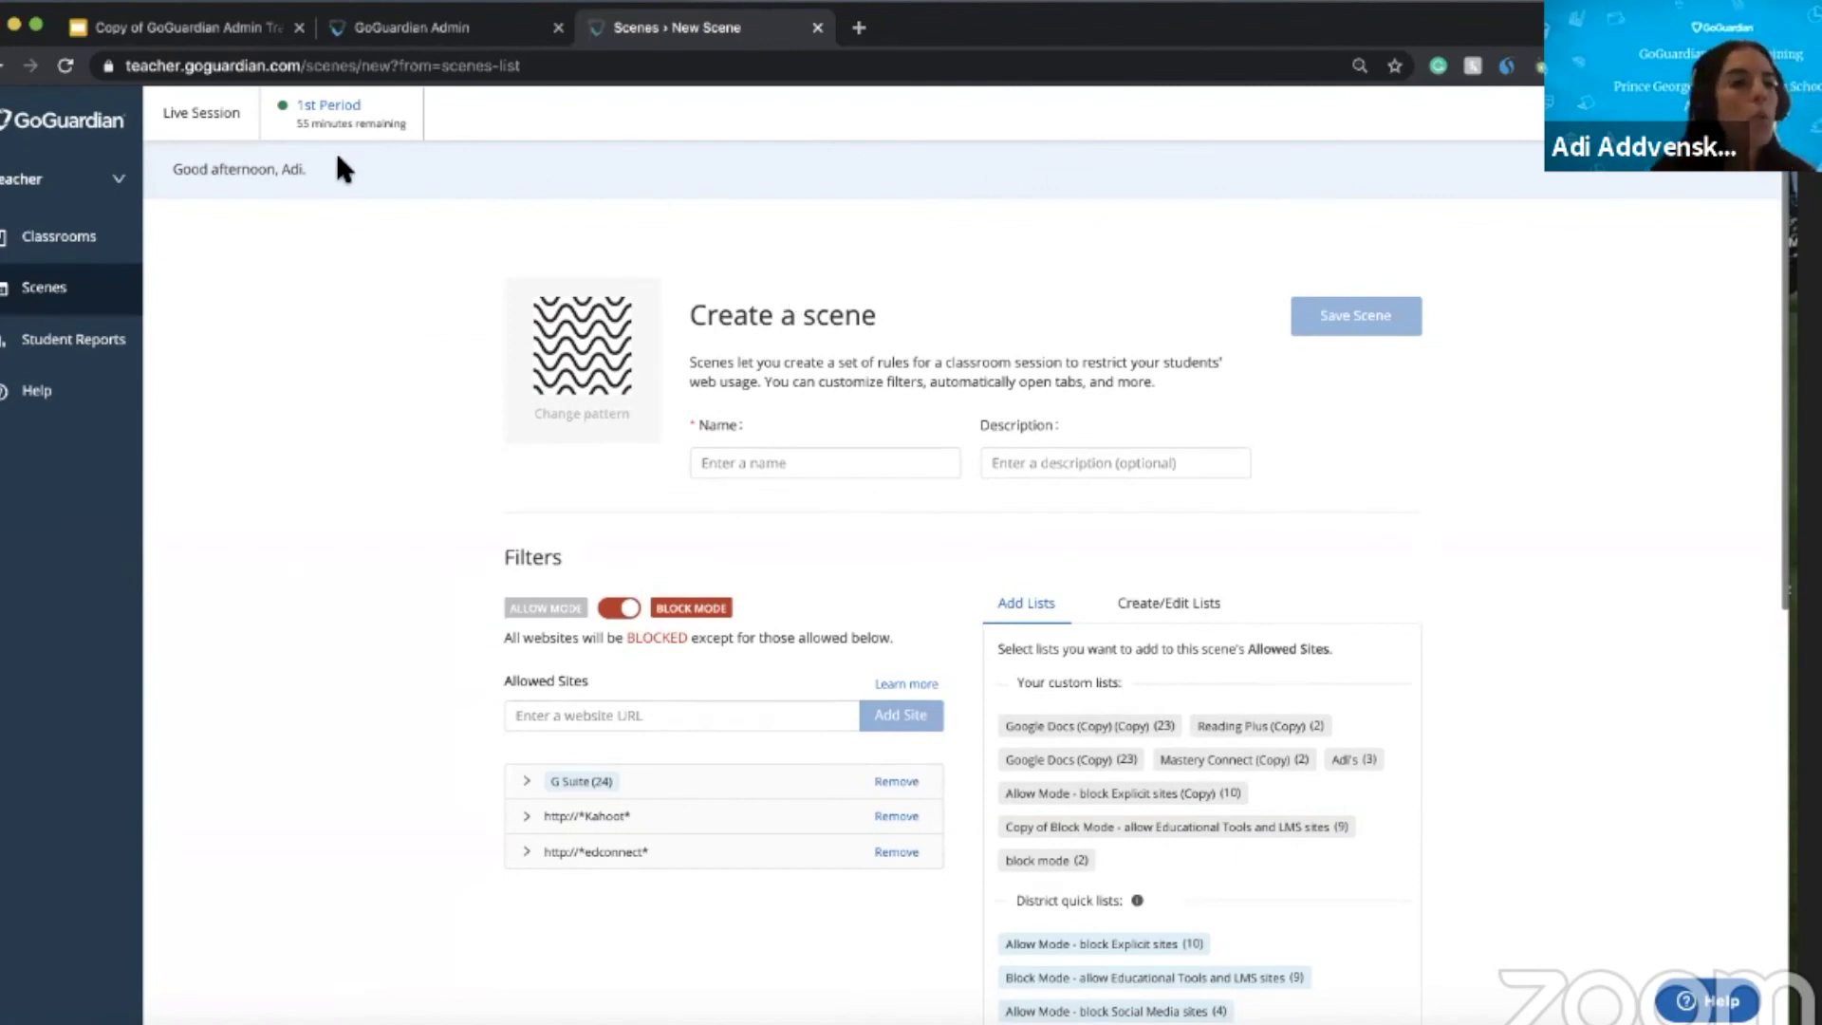
{"action": "left_click", "coordinate": [38, 290]}
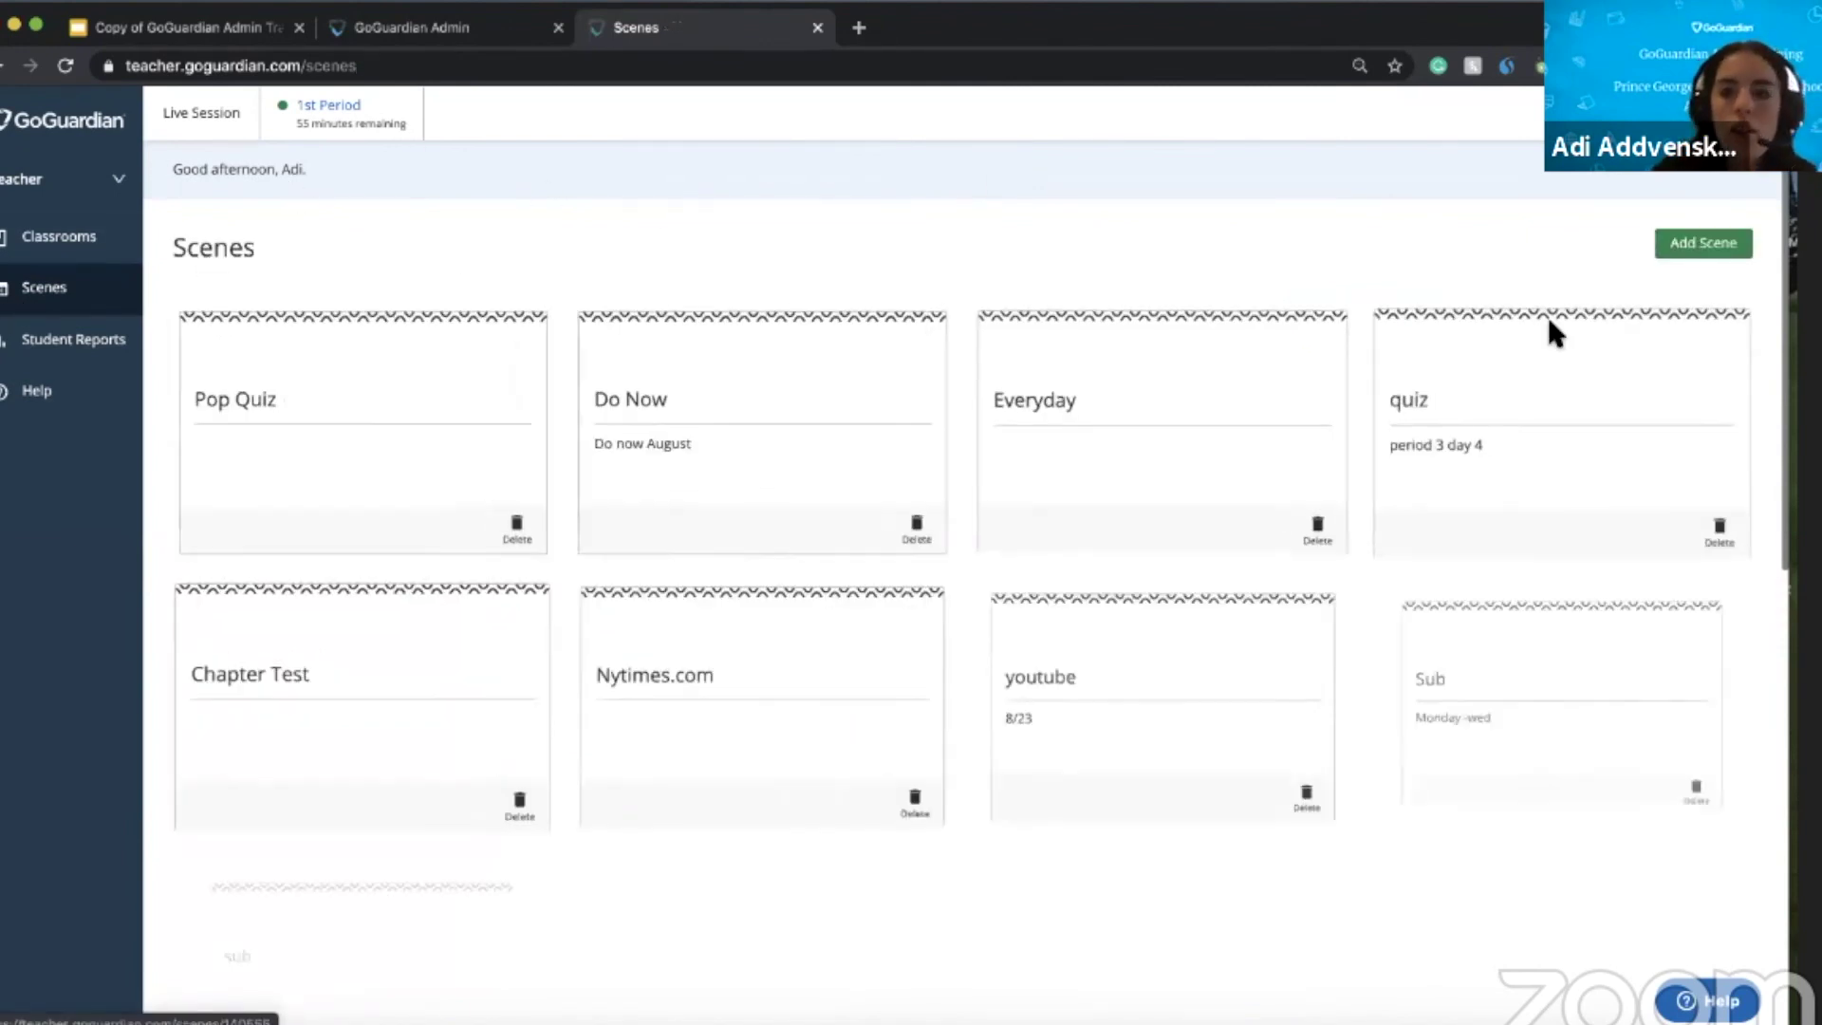
{"action": "left_click", "coordinate": [126, 253]}
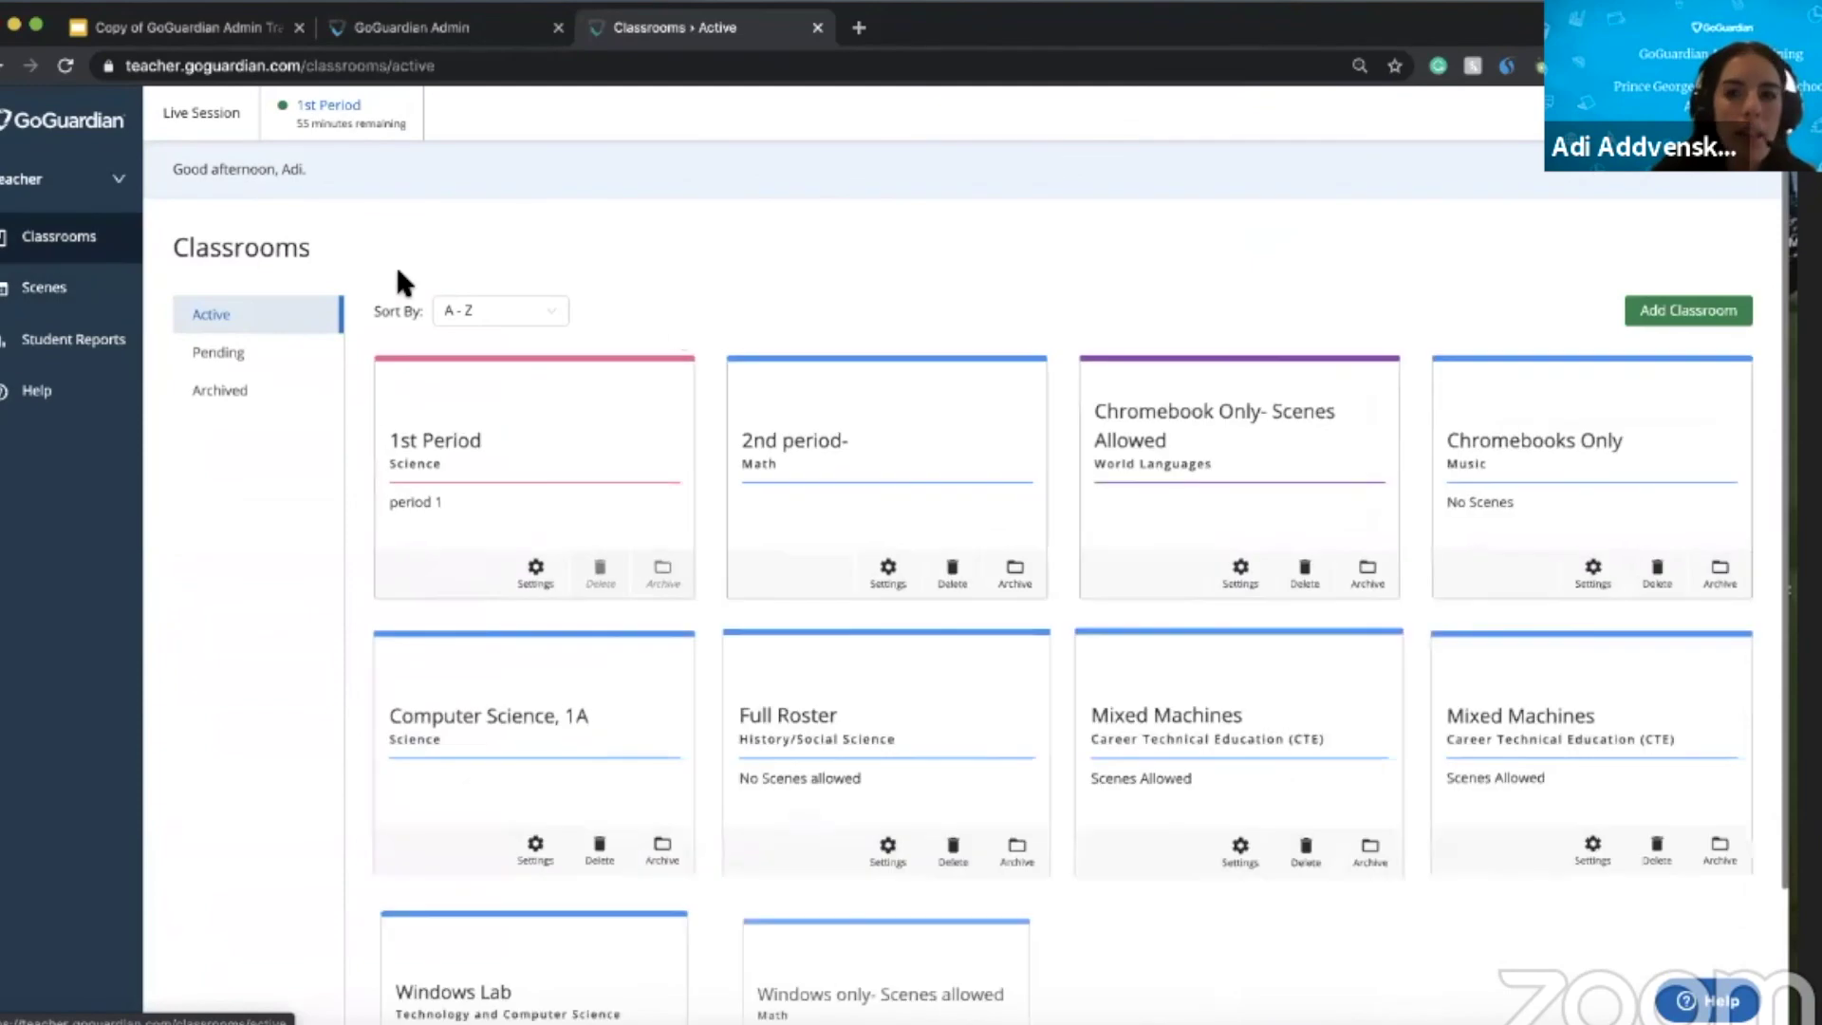
{"action": "left_click", "coordinate": [339, 128]}
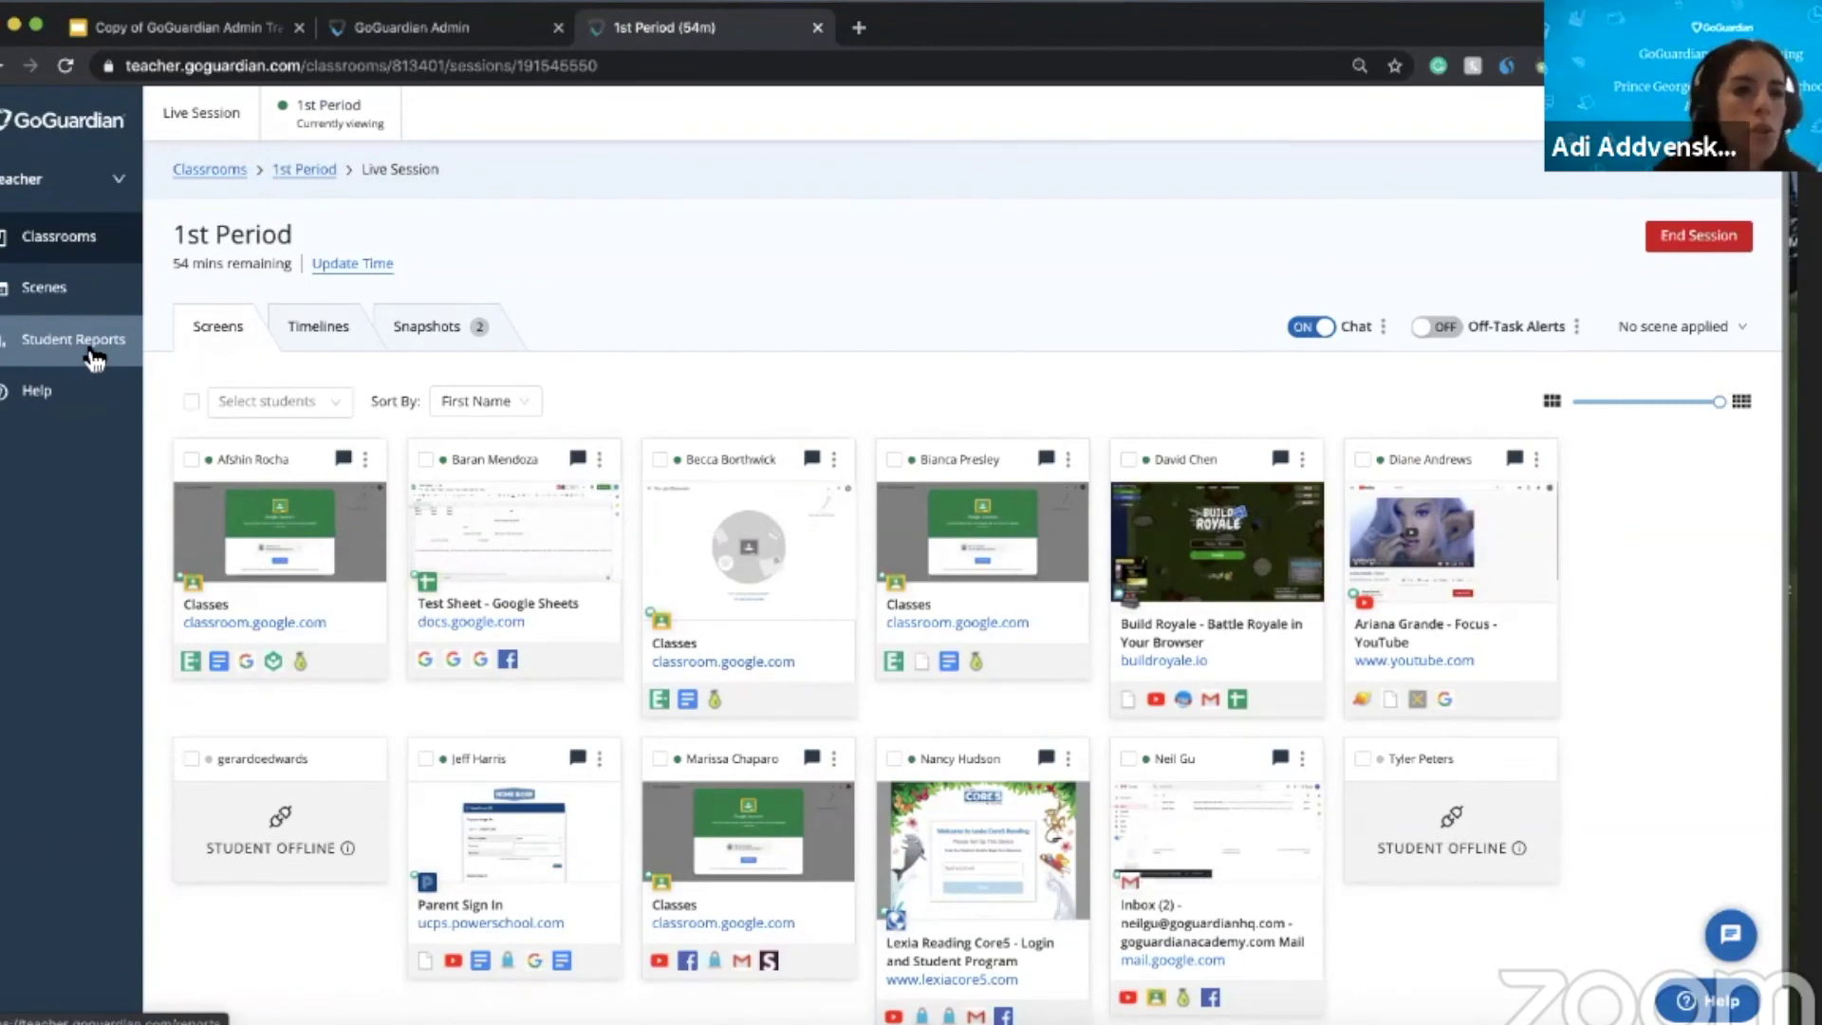
- Generate an individual student report for the fifth listed student in 1st Period, covering the last 14 days
{"action": "left_click", "coordinate": [92, 353]}
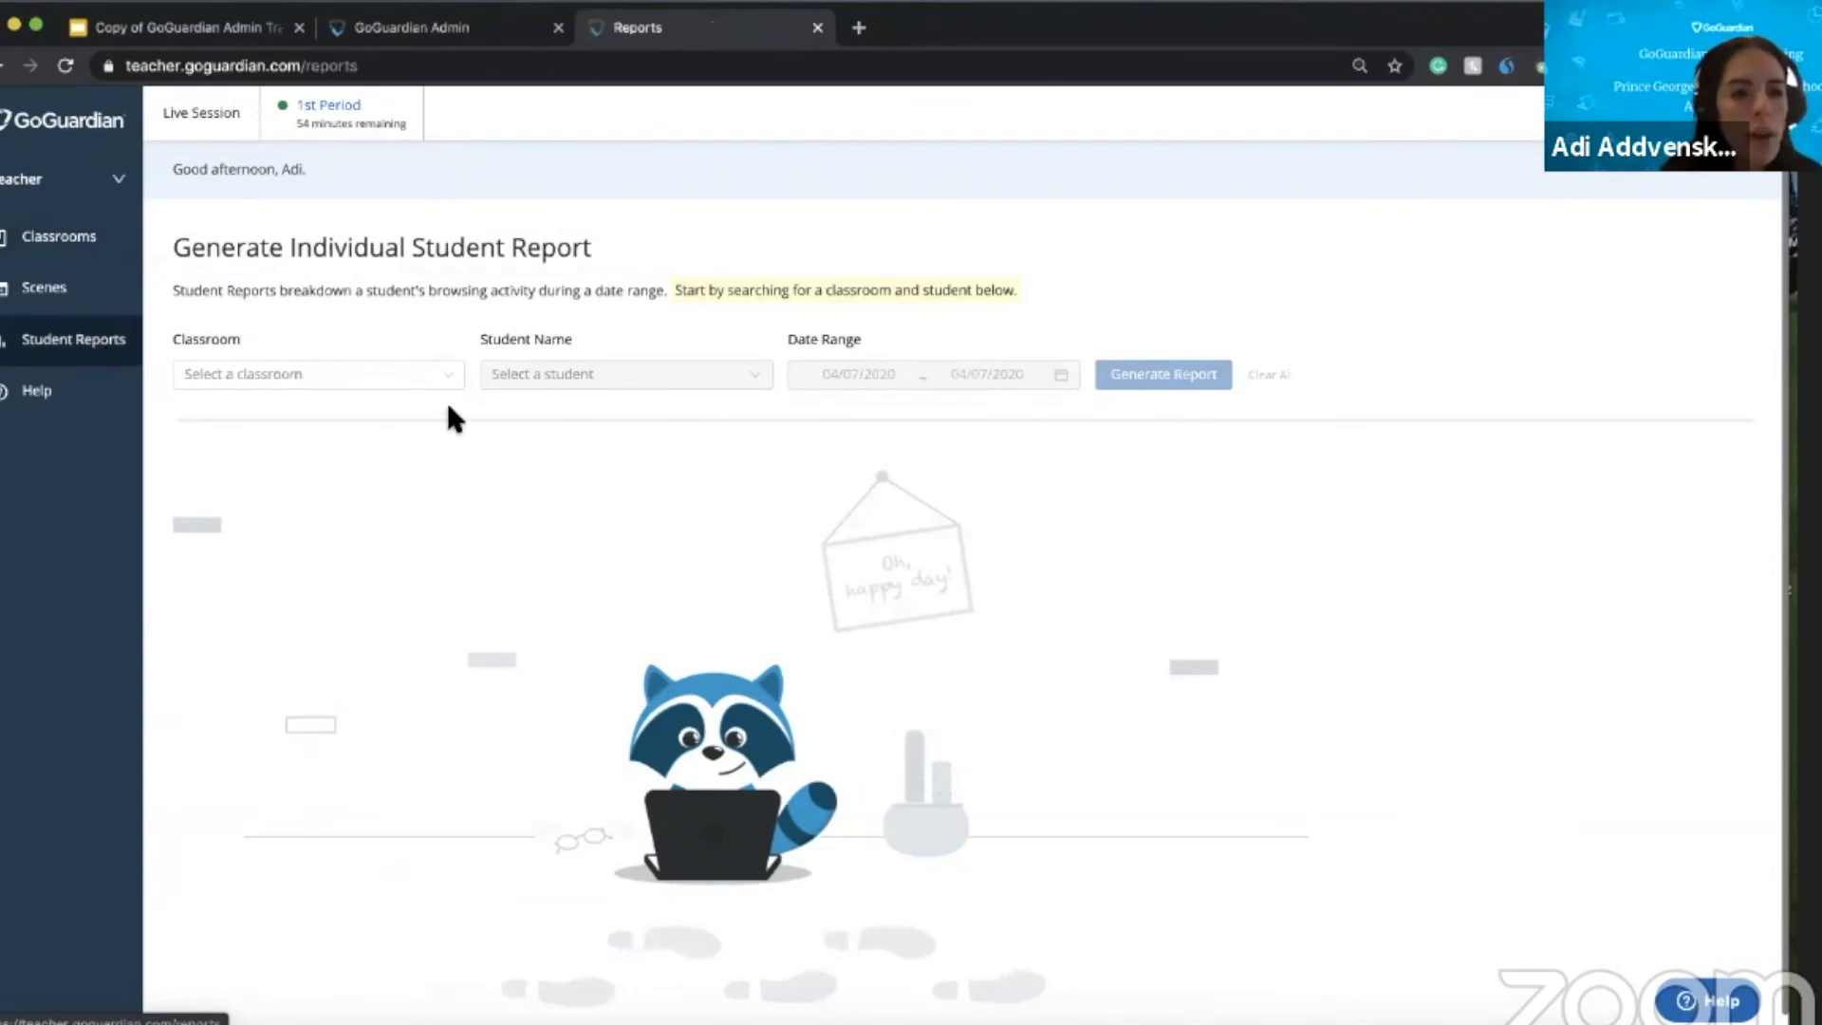
{"action": "left_click", "coordinate": [431, 382]}
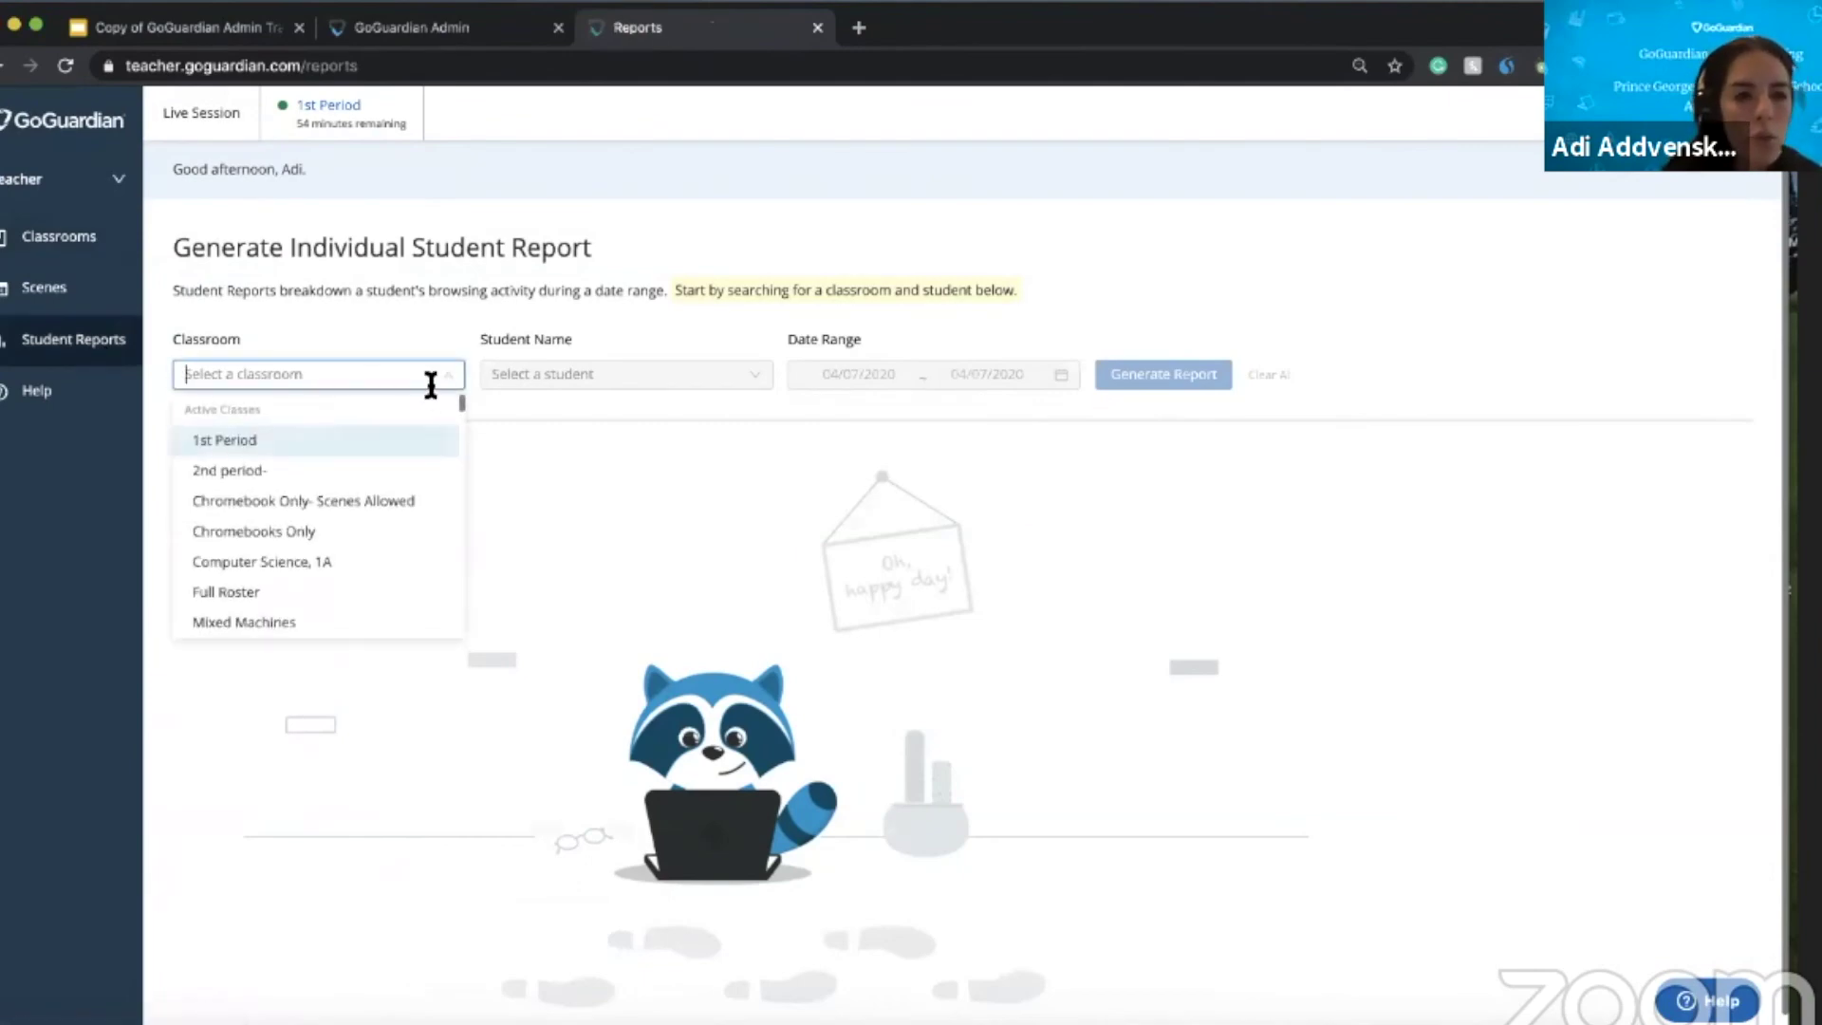
{"action": "left_click", "coordinate": [363, 449]}
{"action": "left_click", "coordinate": [594, 375]}
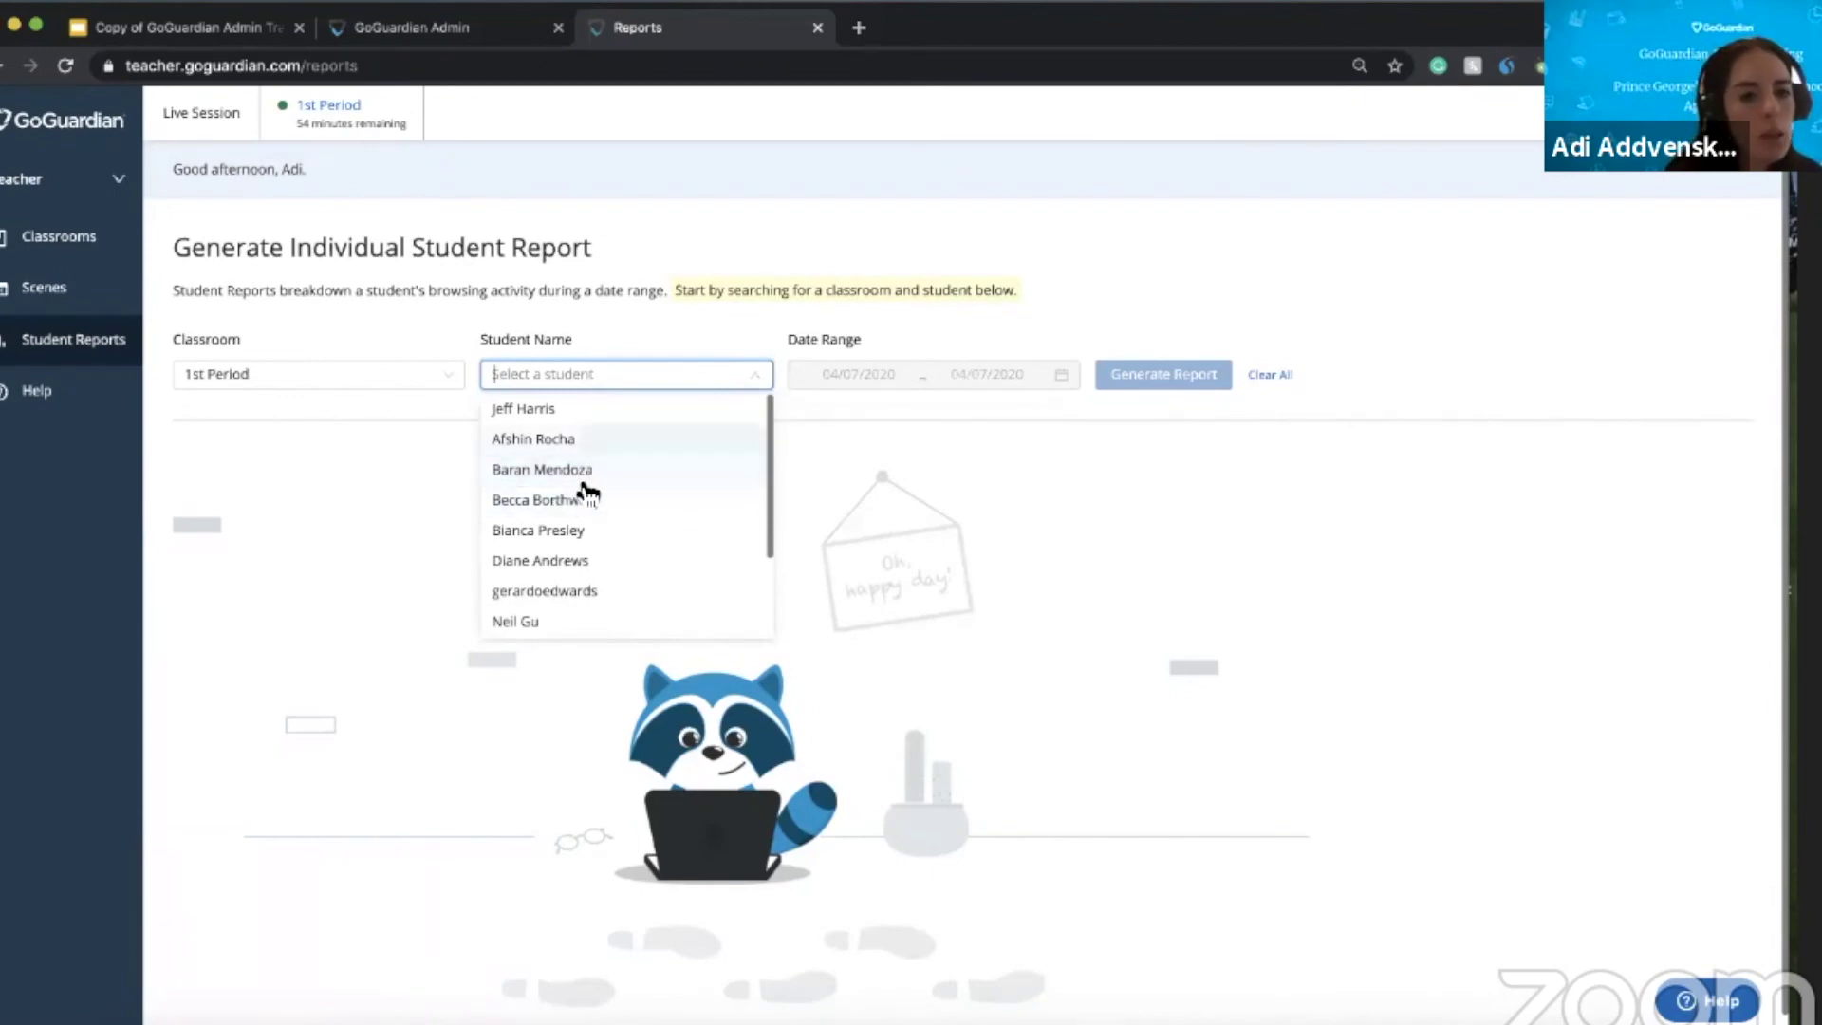
{"action": "left_click", "coordinate": [596, 539]}
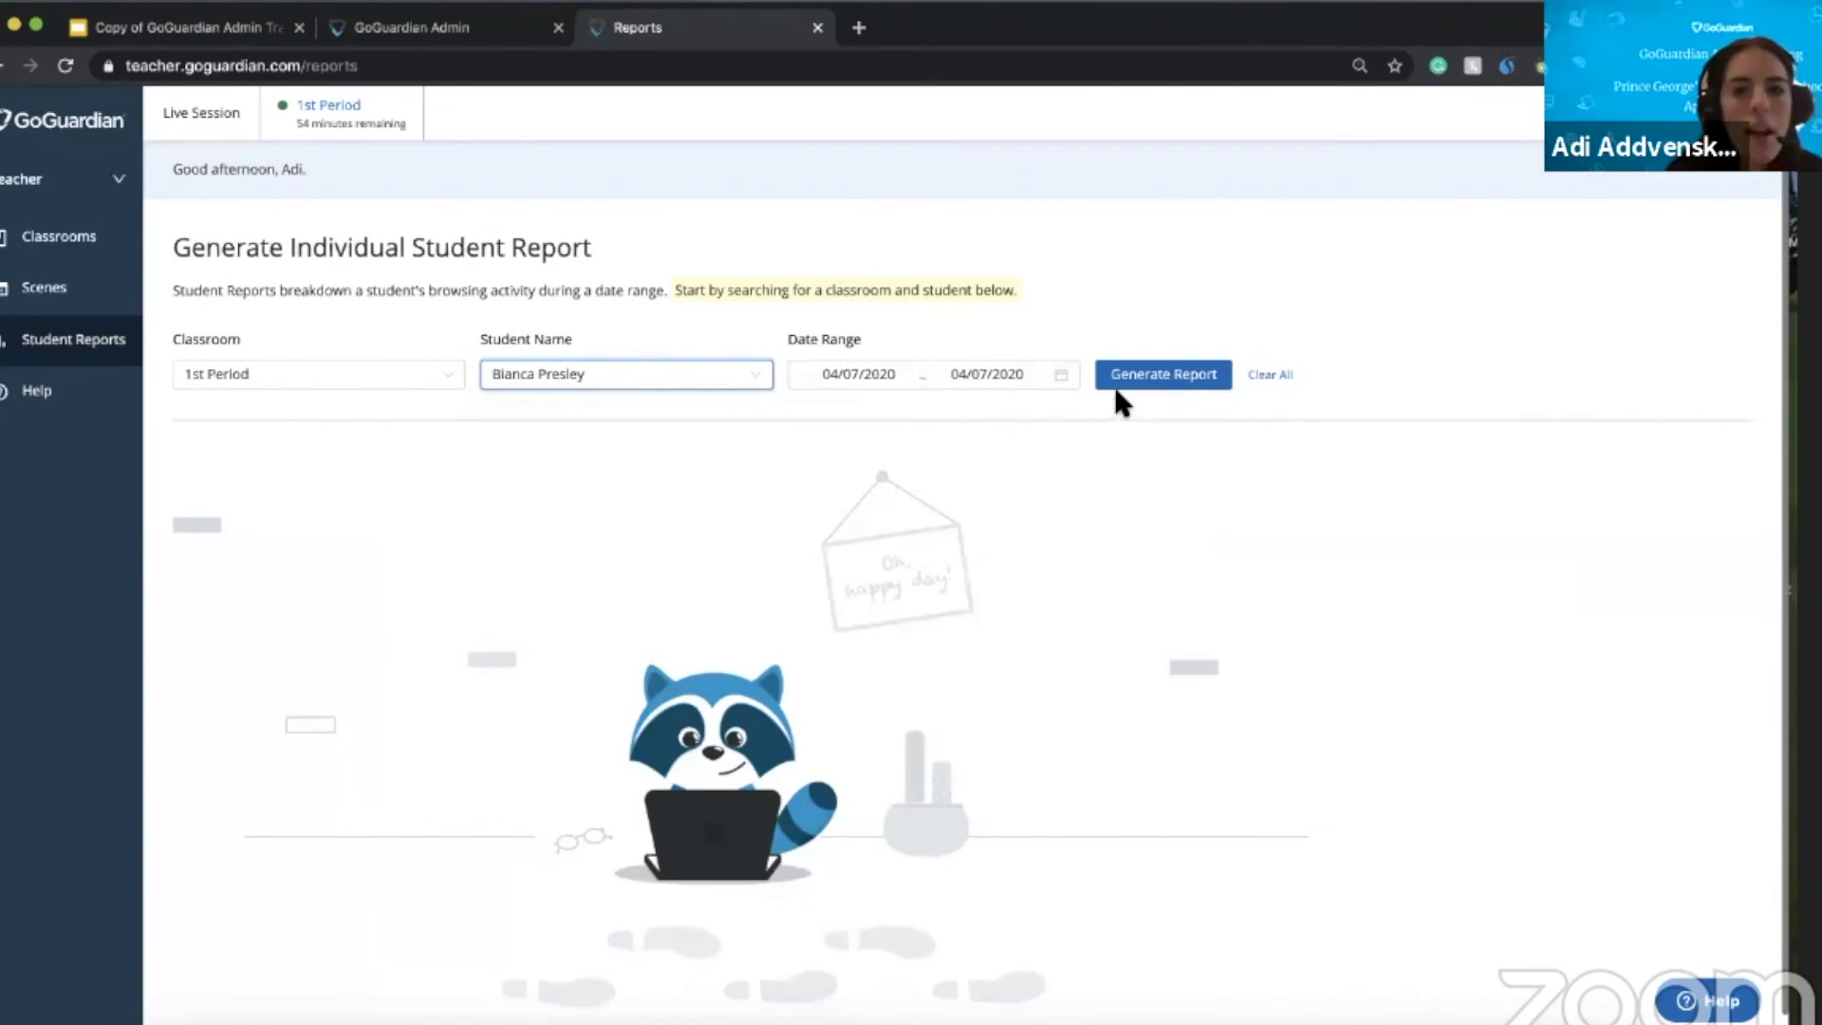
{"action": "left_click", "coordinate": [1053, 384]}
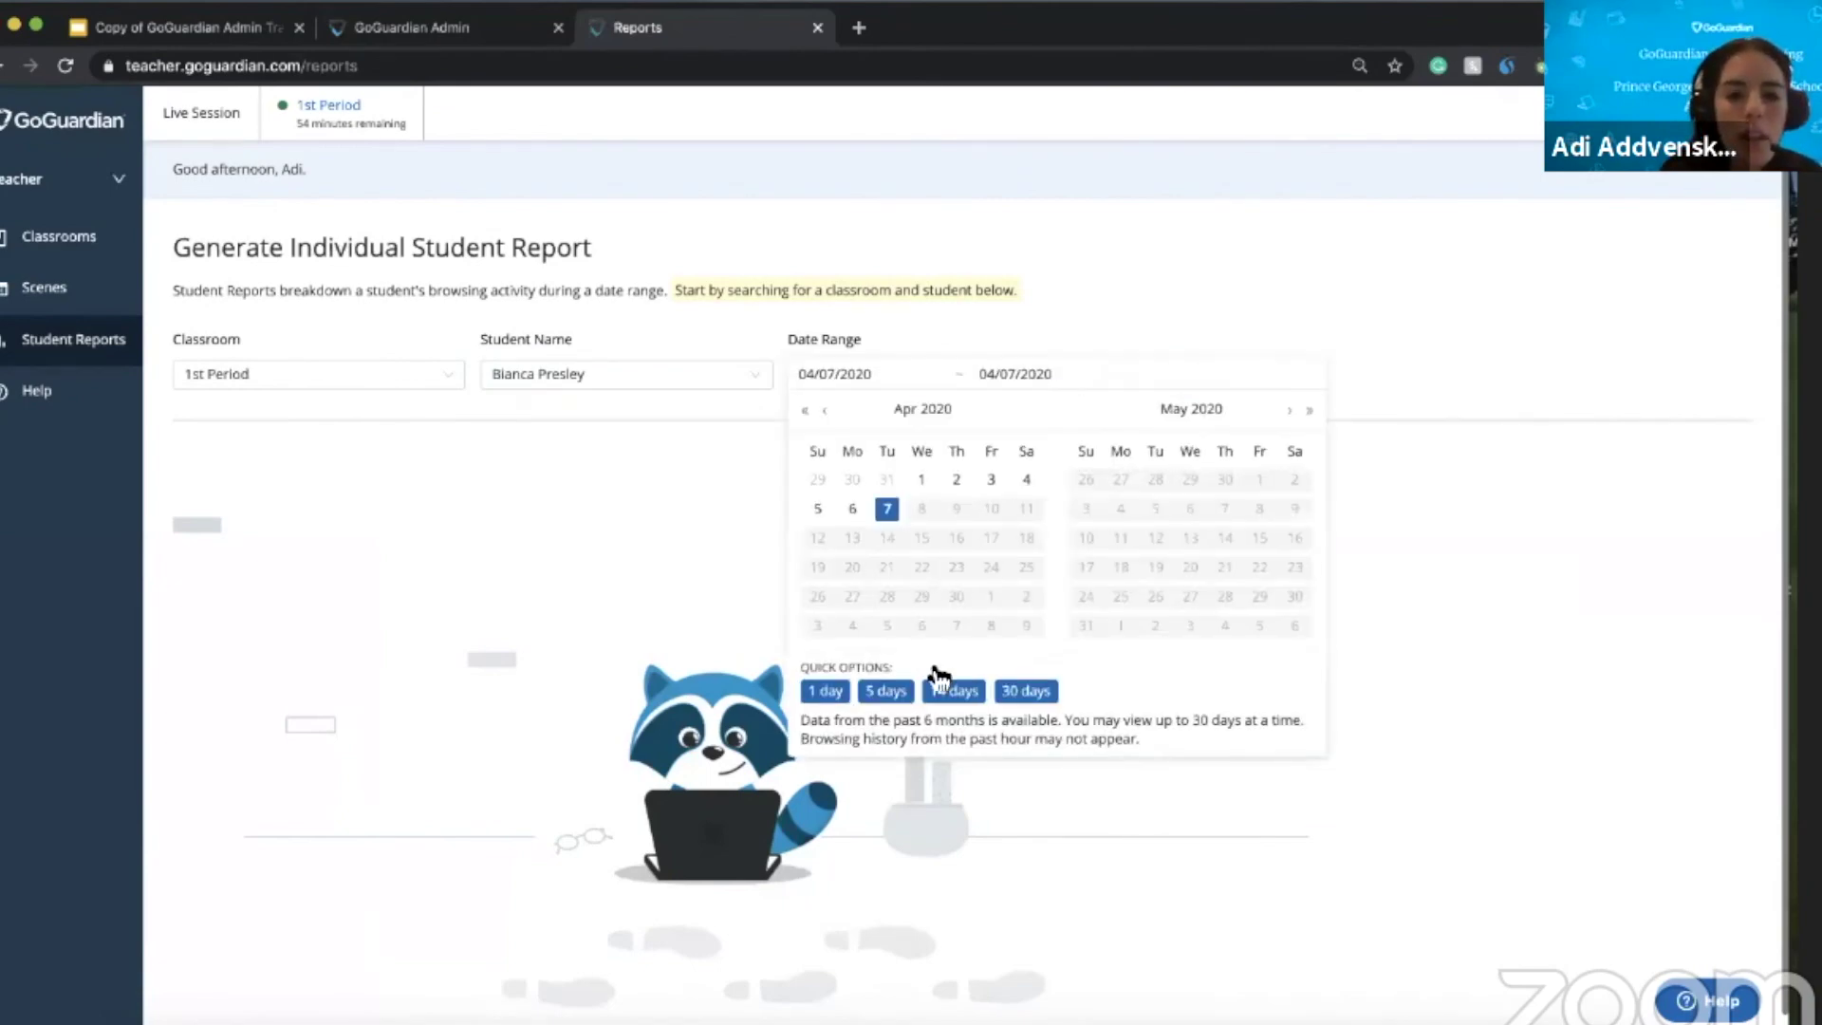
{"action": "left_click", "coordinate": [954, 691]}
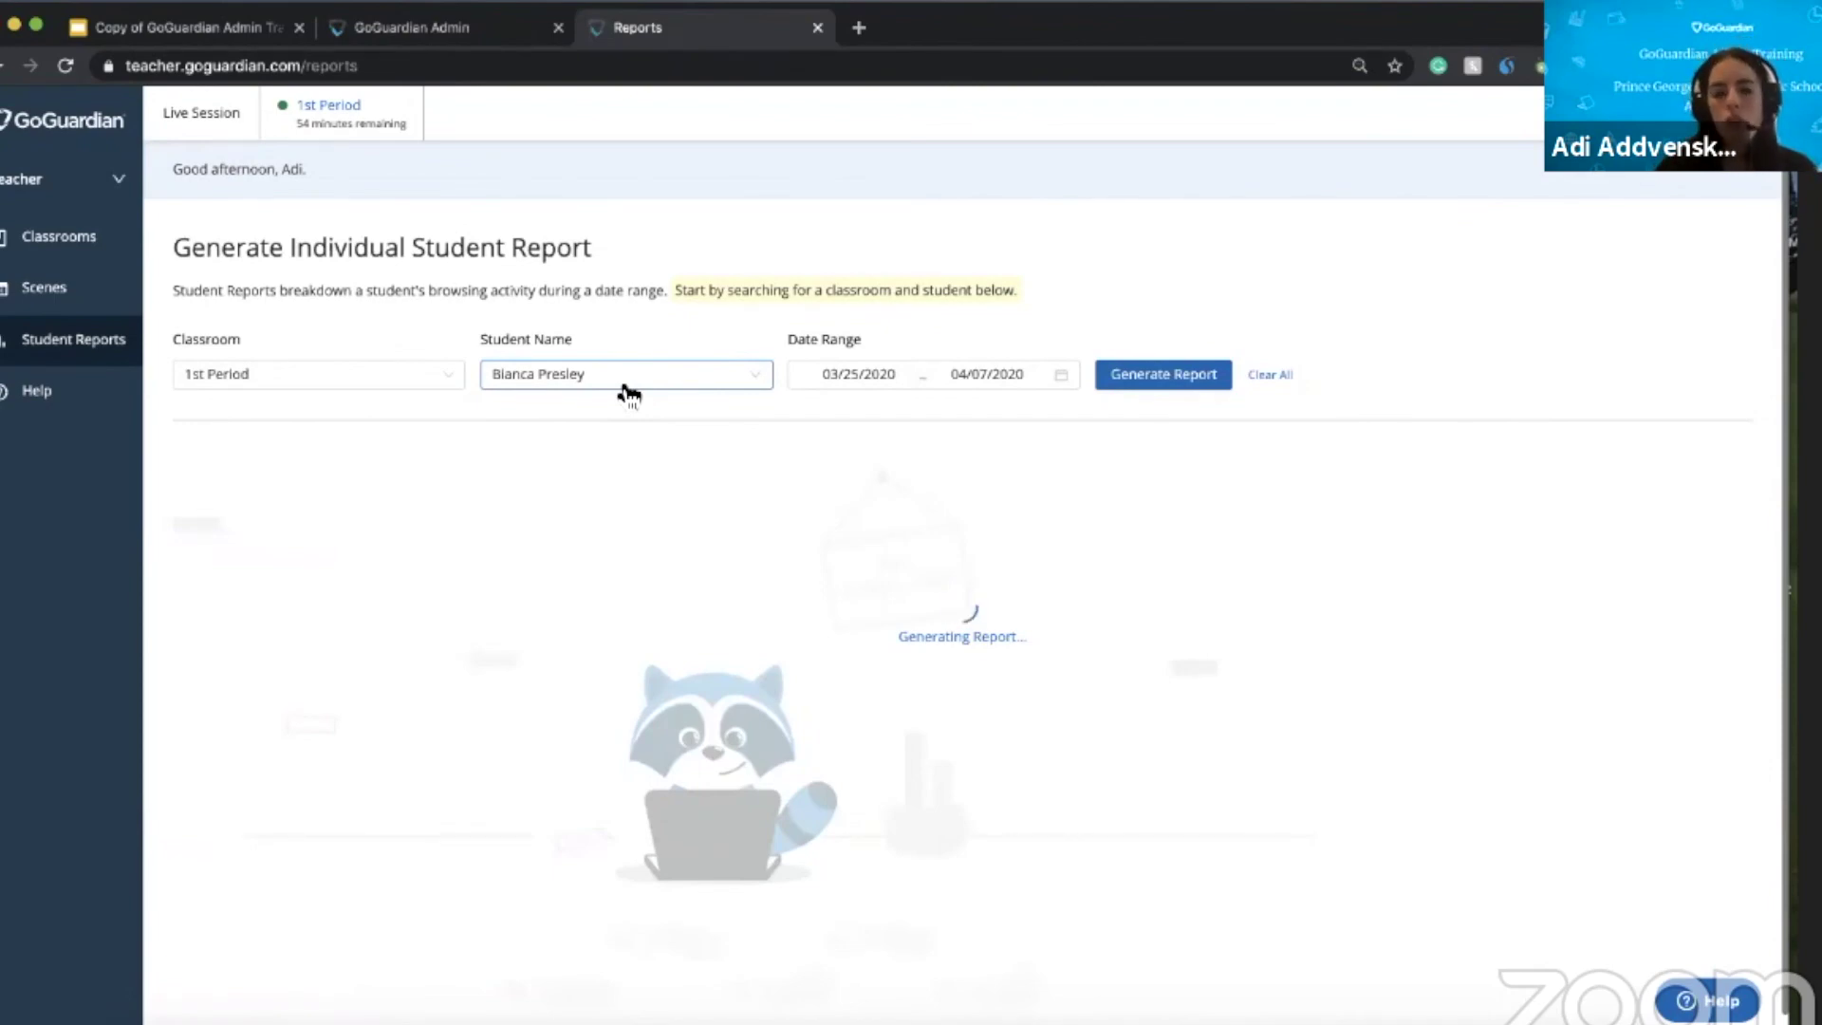
- Change the student report's date range to the last 30 days and regenerate it
{"action": "scroll", "coordinate": [626, 389], "scroll_direction": "down", "scroll_amount": 3}
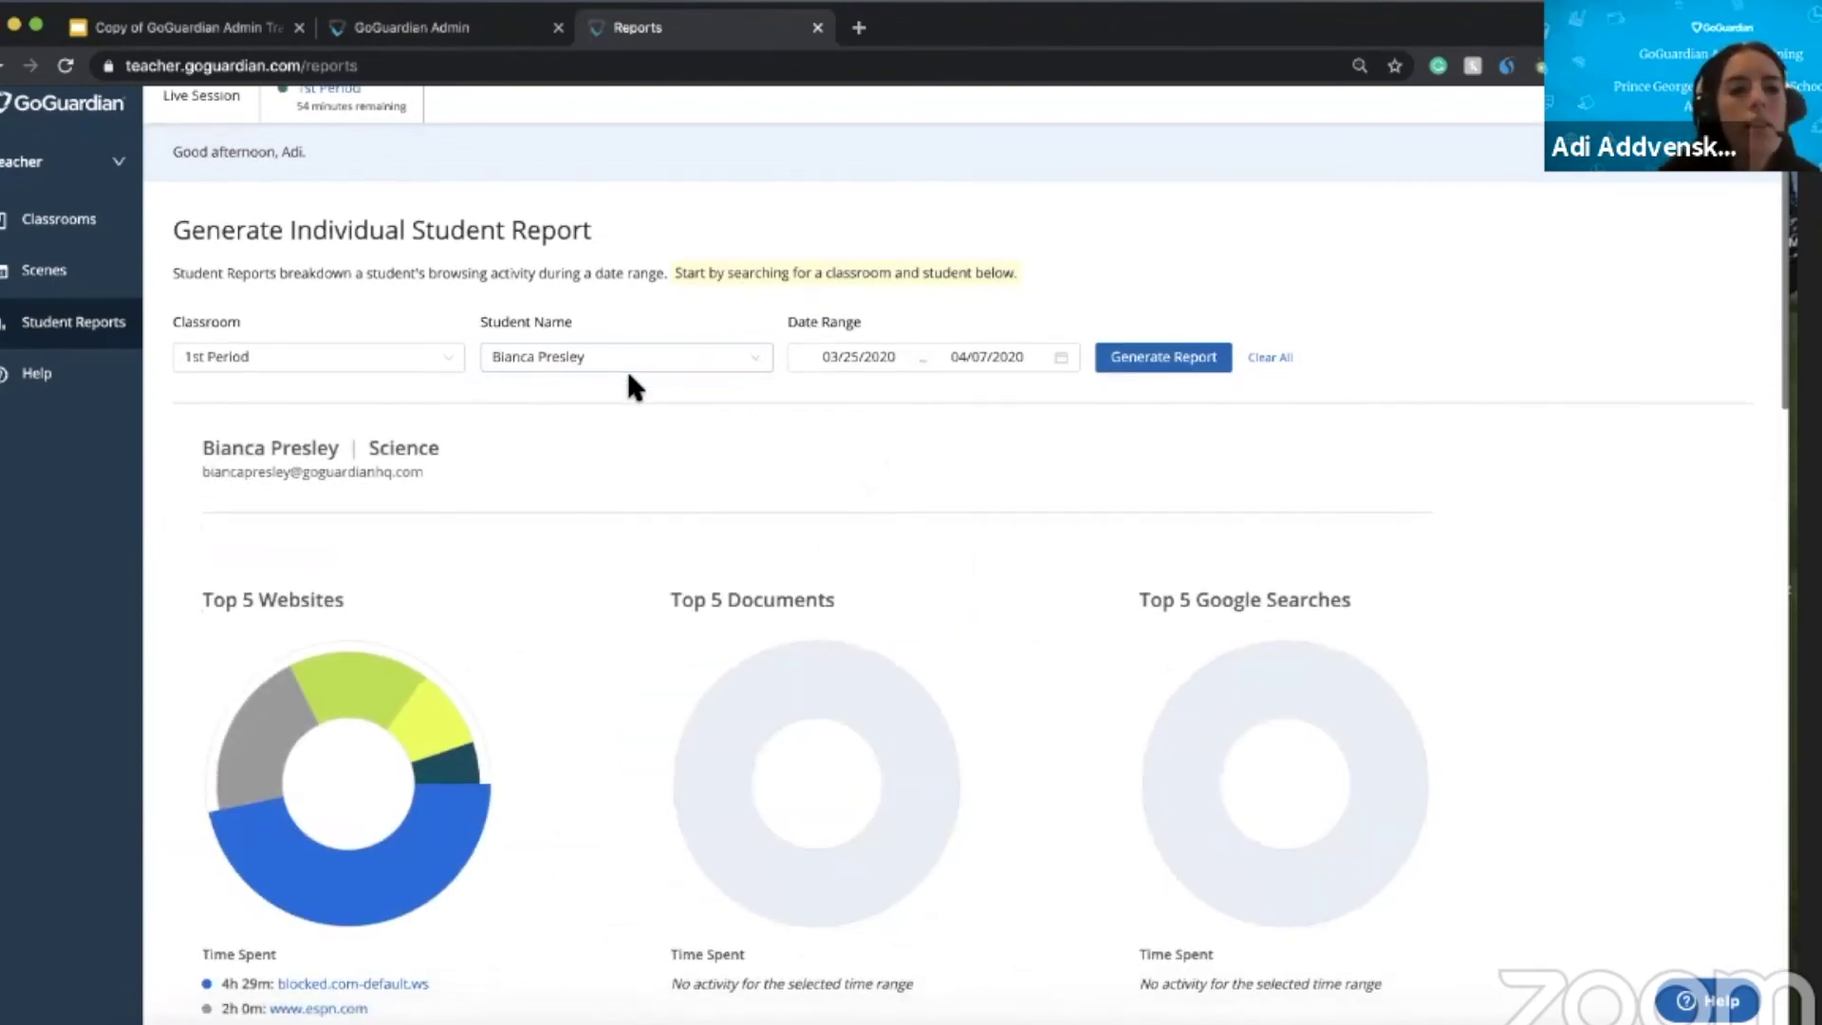
{"action": "scroll", "coordinate": [905, 344], "scroll_direction": "up", "scroll_amount": 2}
{"action": "left_click", "coordinate": [1010, 317]}
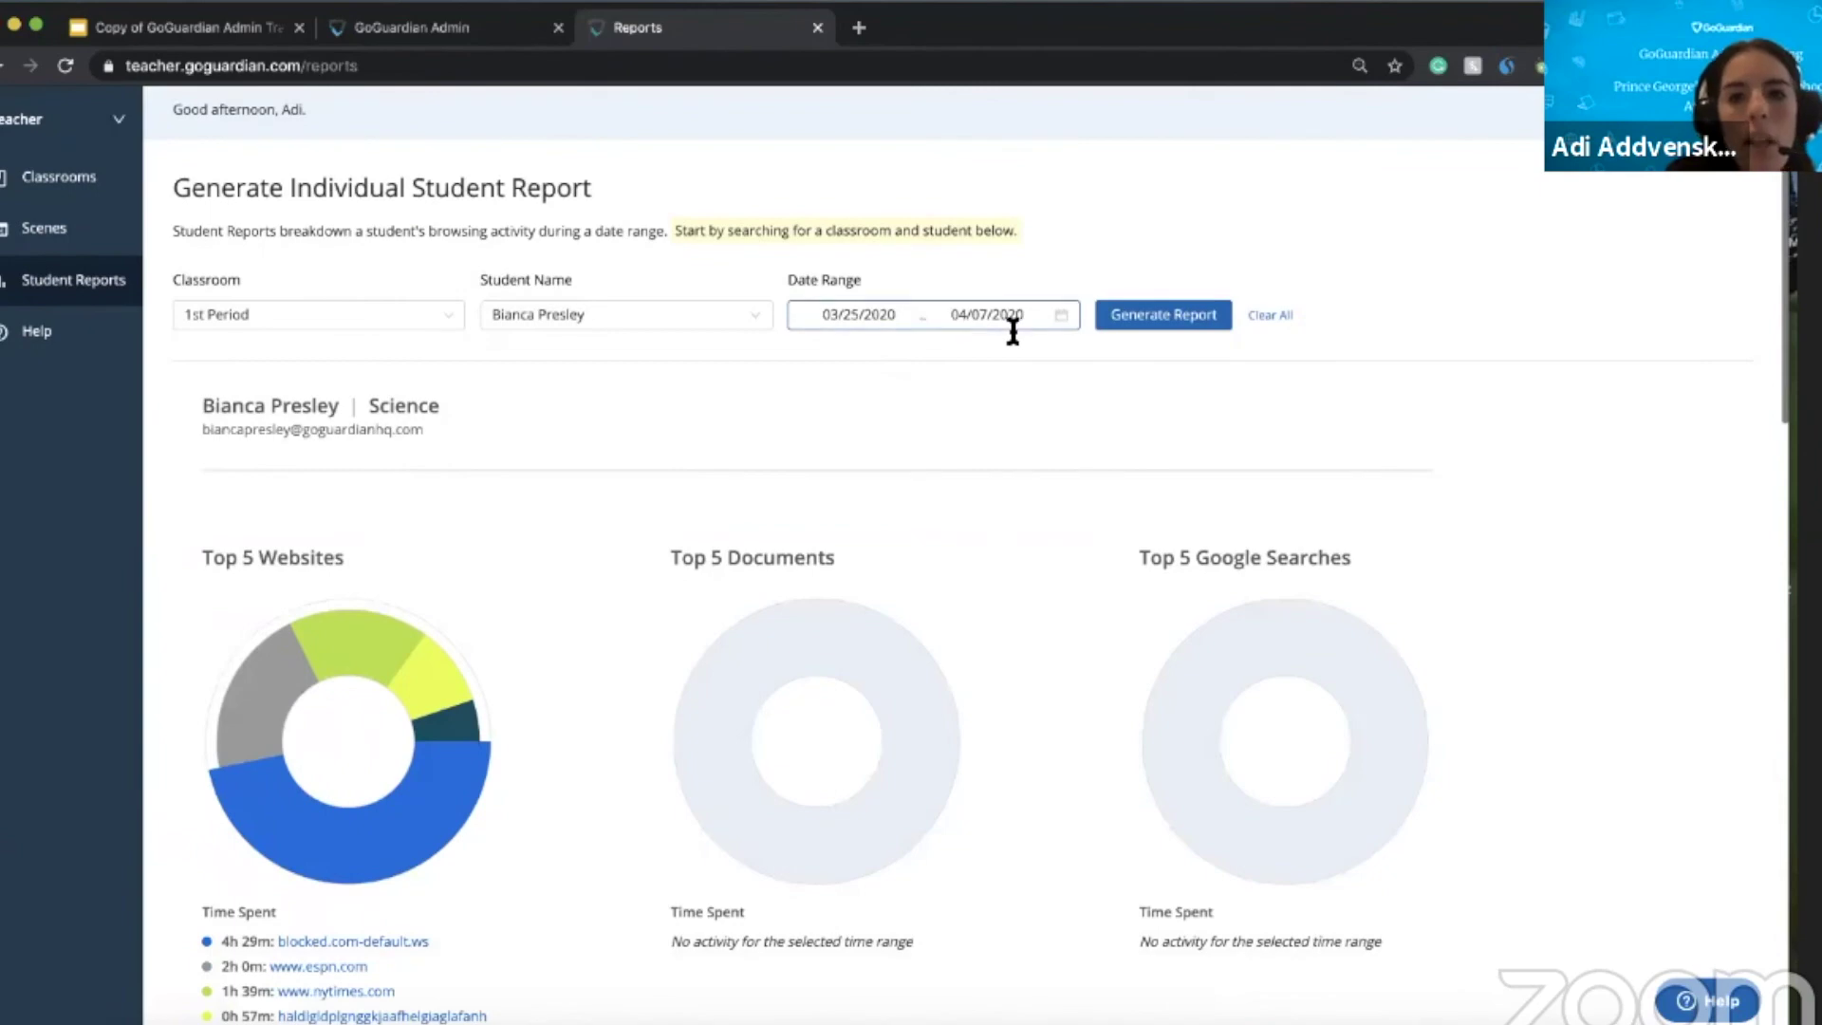
{"action": "left_click", "coordinate": [1022, 633]}
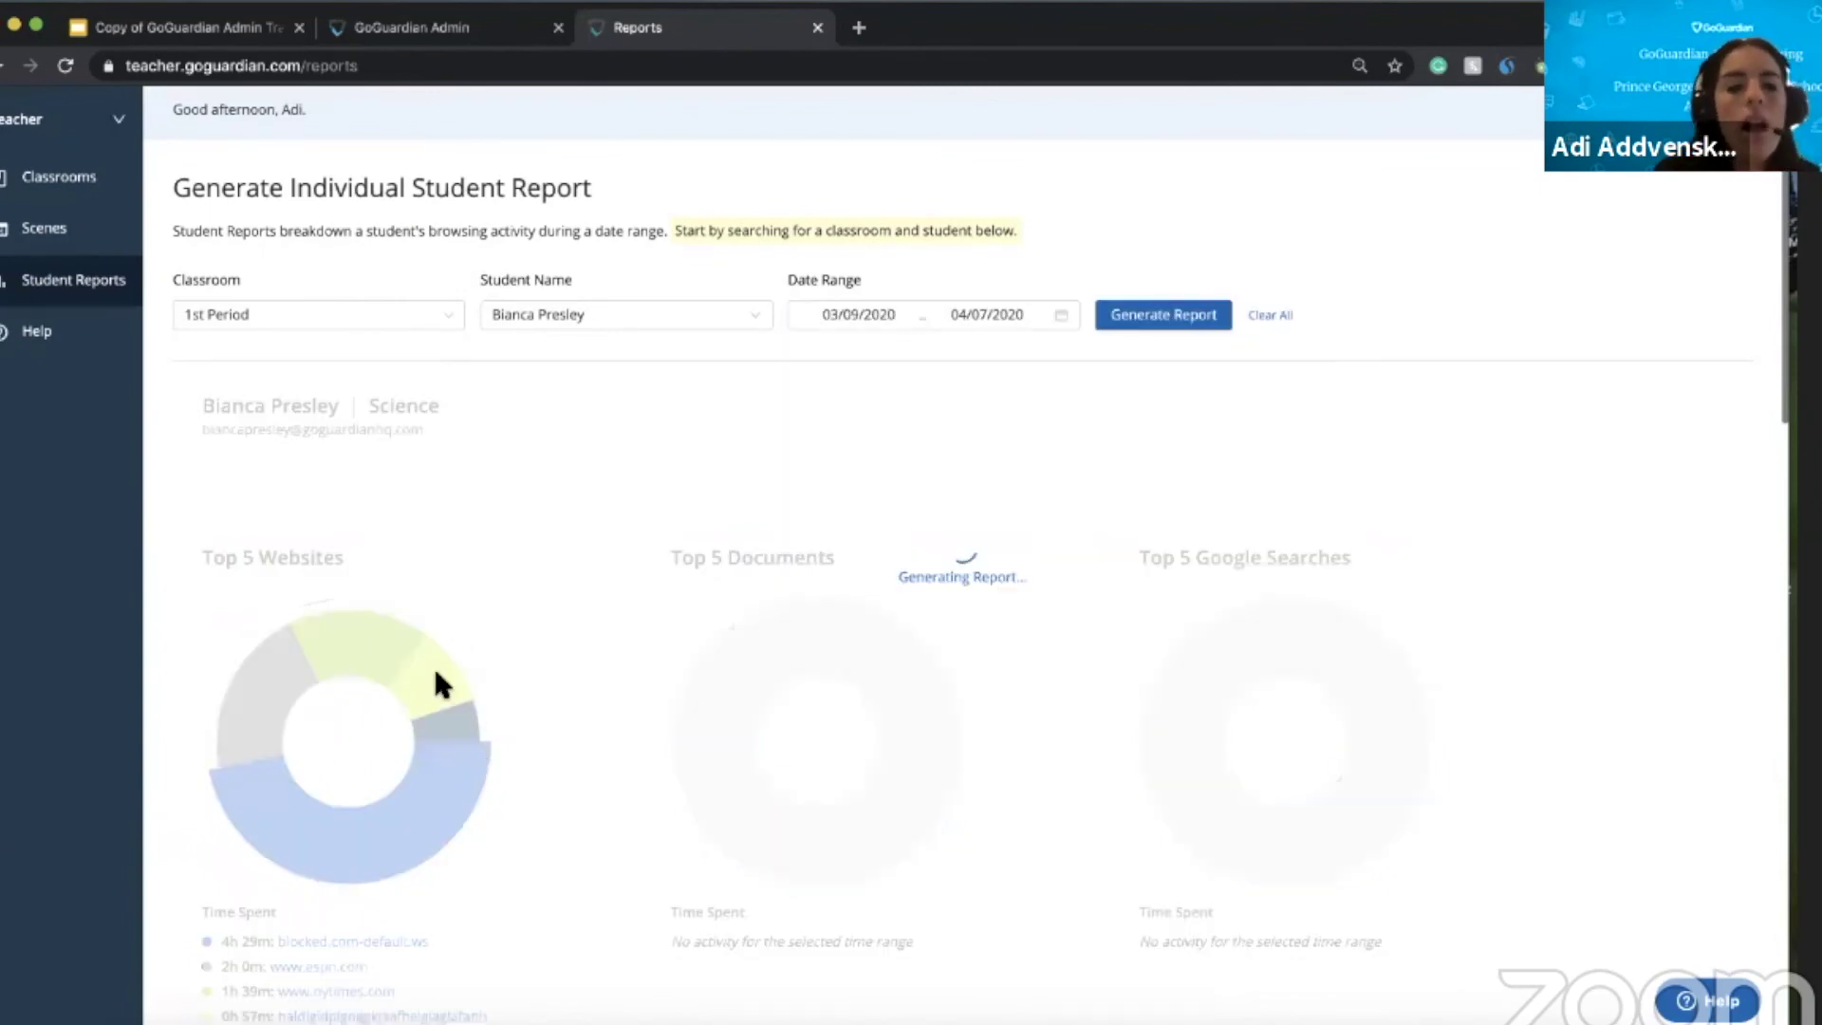
- Examine the report's top websites, documents and Google searches, the intervention figures and the snapshots
{"action": "scroll", "coordinate": [518, 744], "scroll_direction": "down", "scroll_amount": 3}
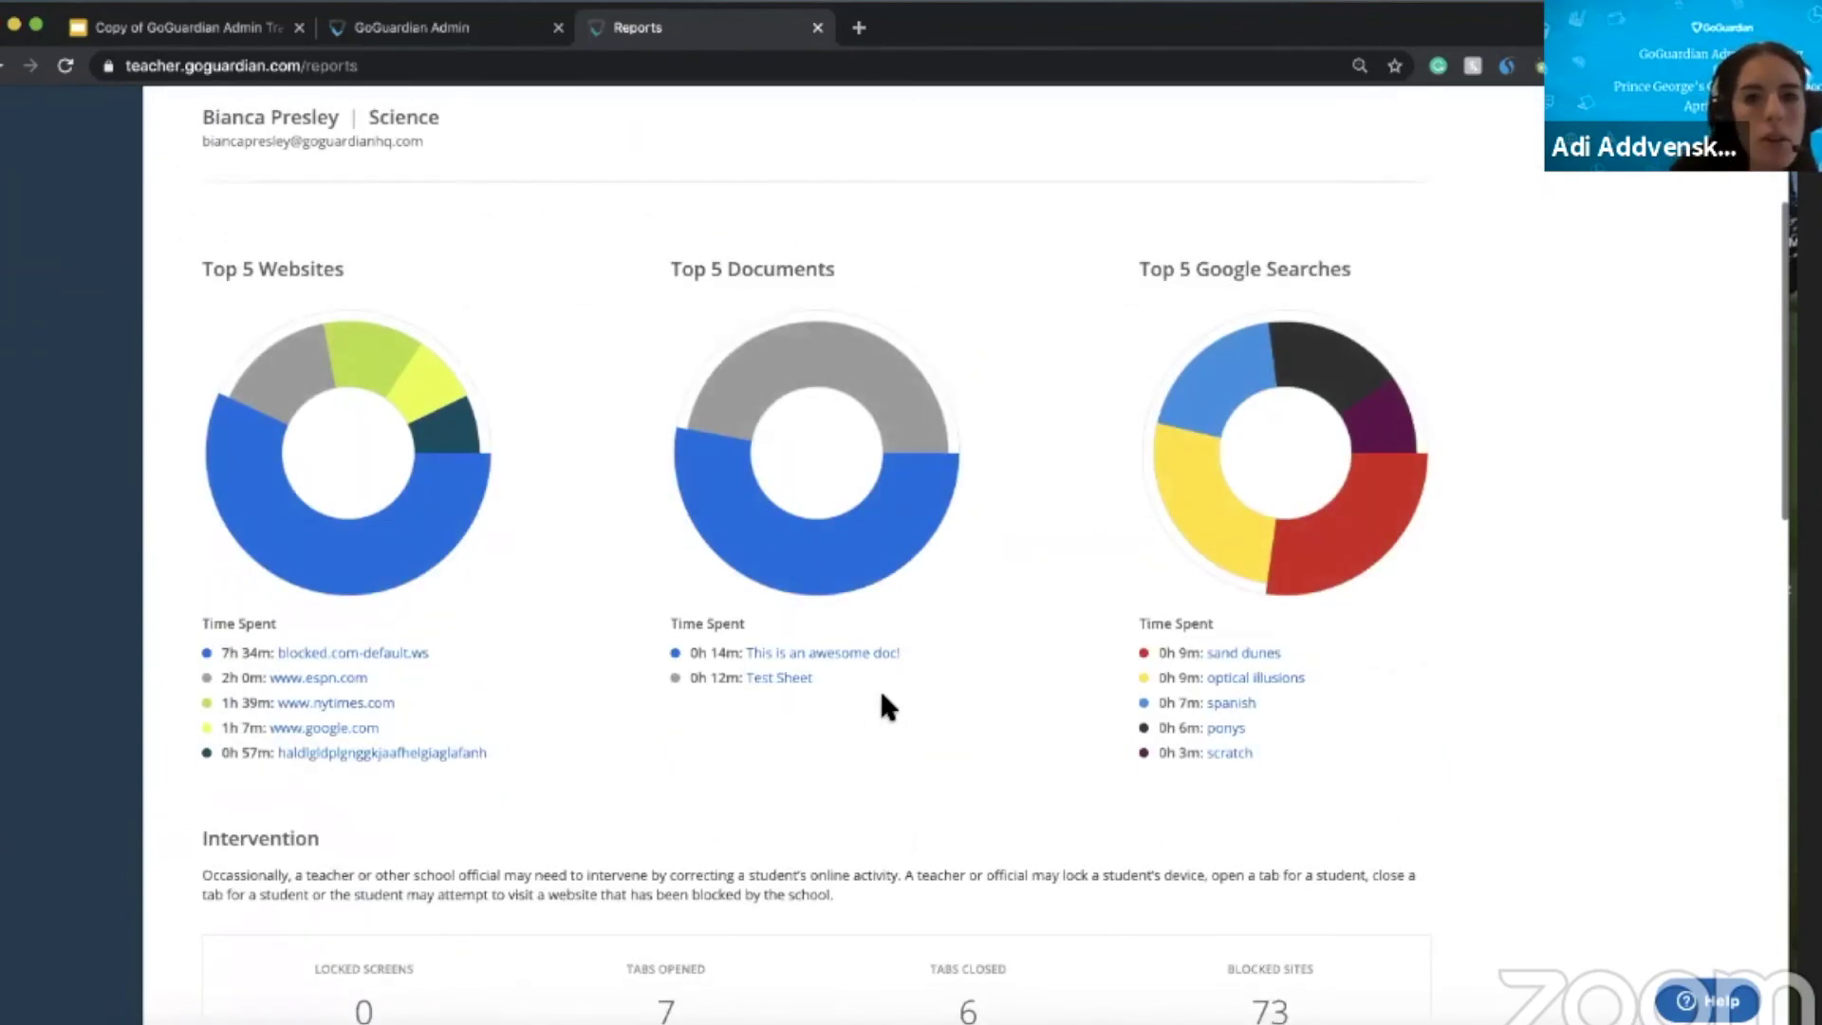
{"action": "scroll", "coordinate": [879, 687], "scroll_direction": "up", "scroll_amount": 2}
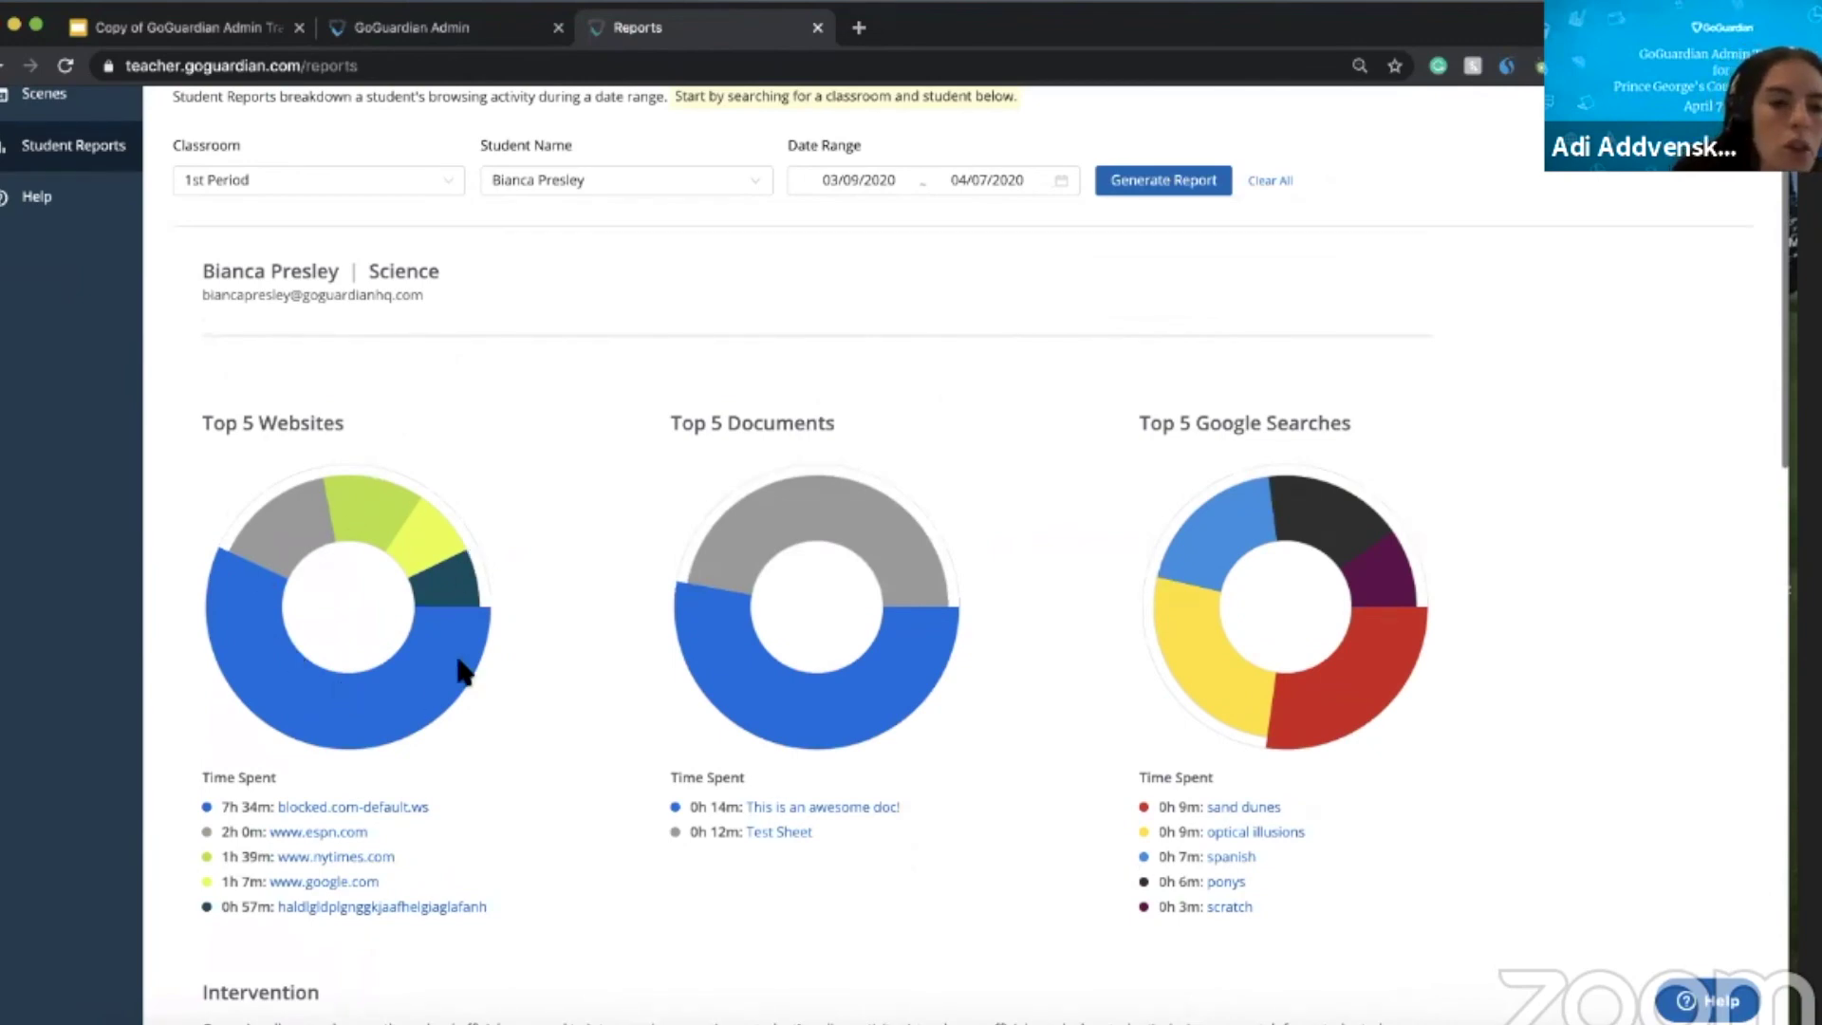
{"action": "scroll", "coordinate": [408, 802], "scroll_direction": "down", "scroll_amount": 2}
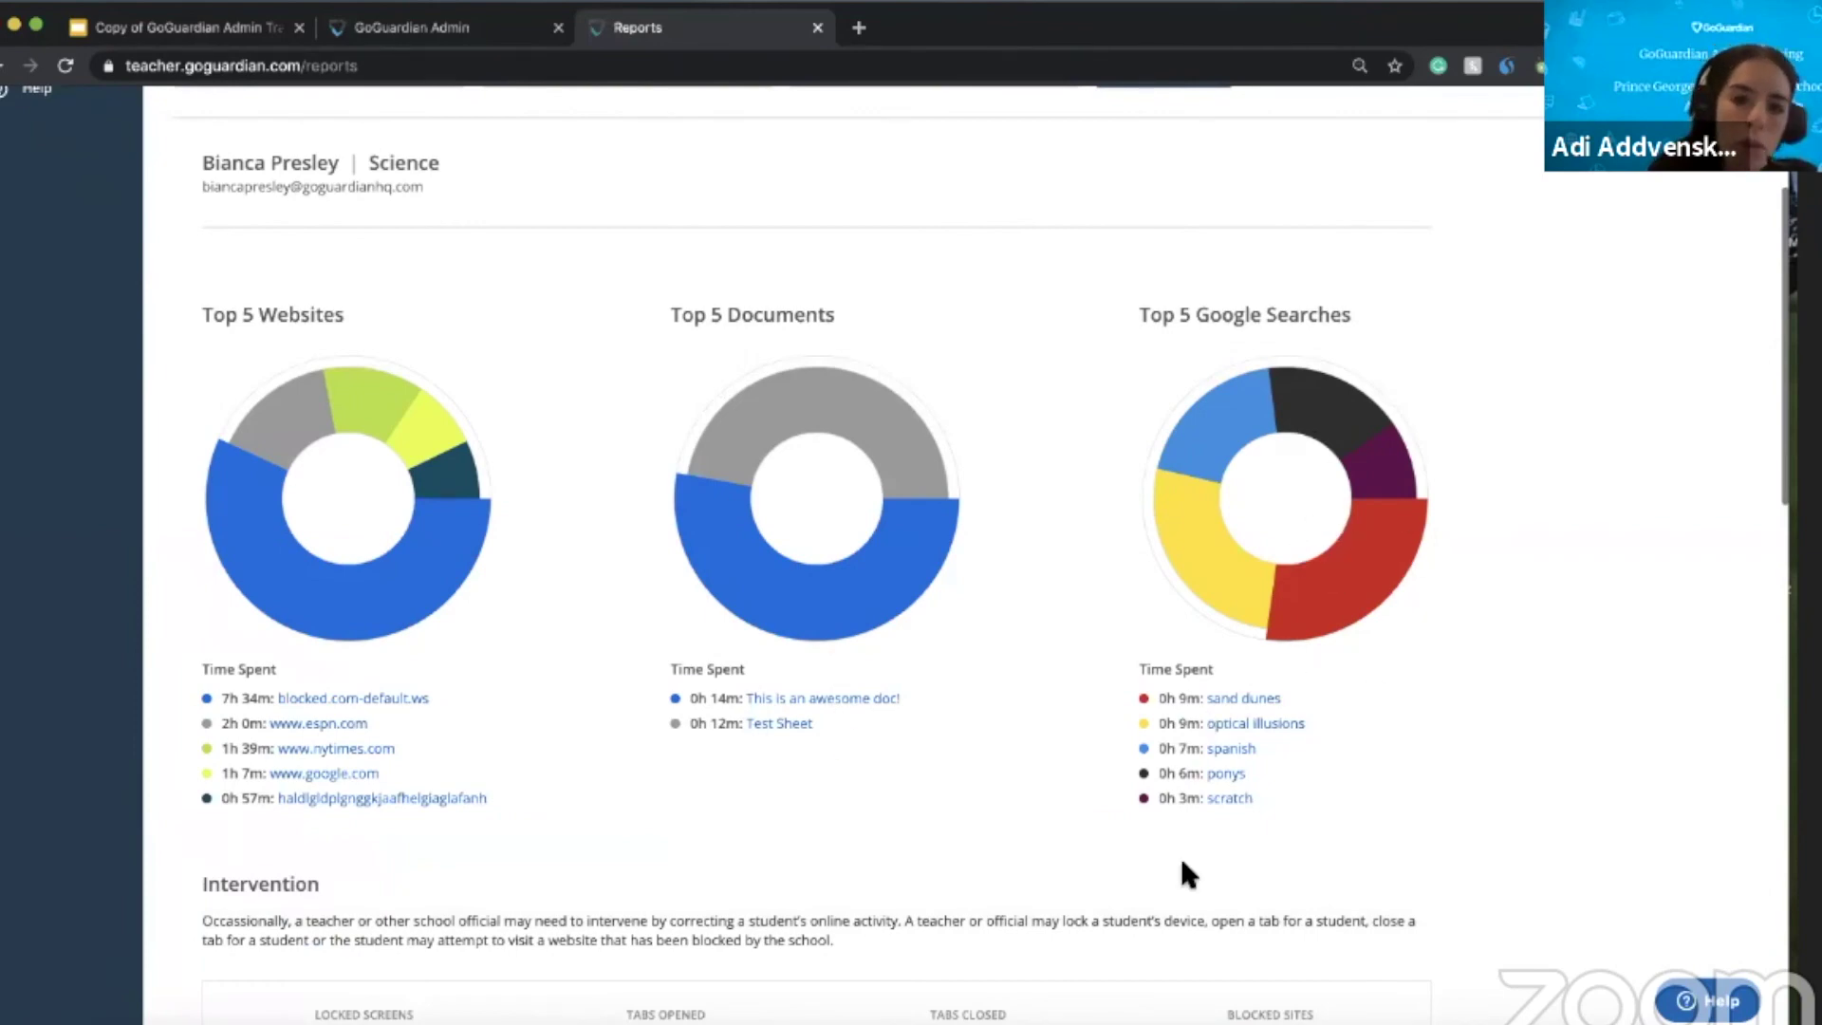
{"action": "scroll", "coordinate": [1167, 839], "scroll_direction": "down", "scroll_amount": 5}
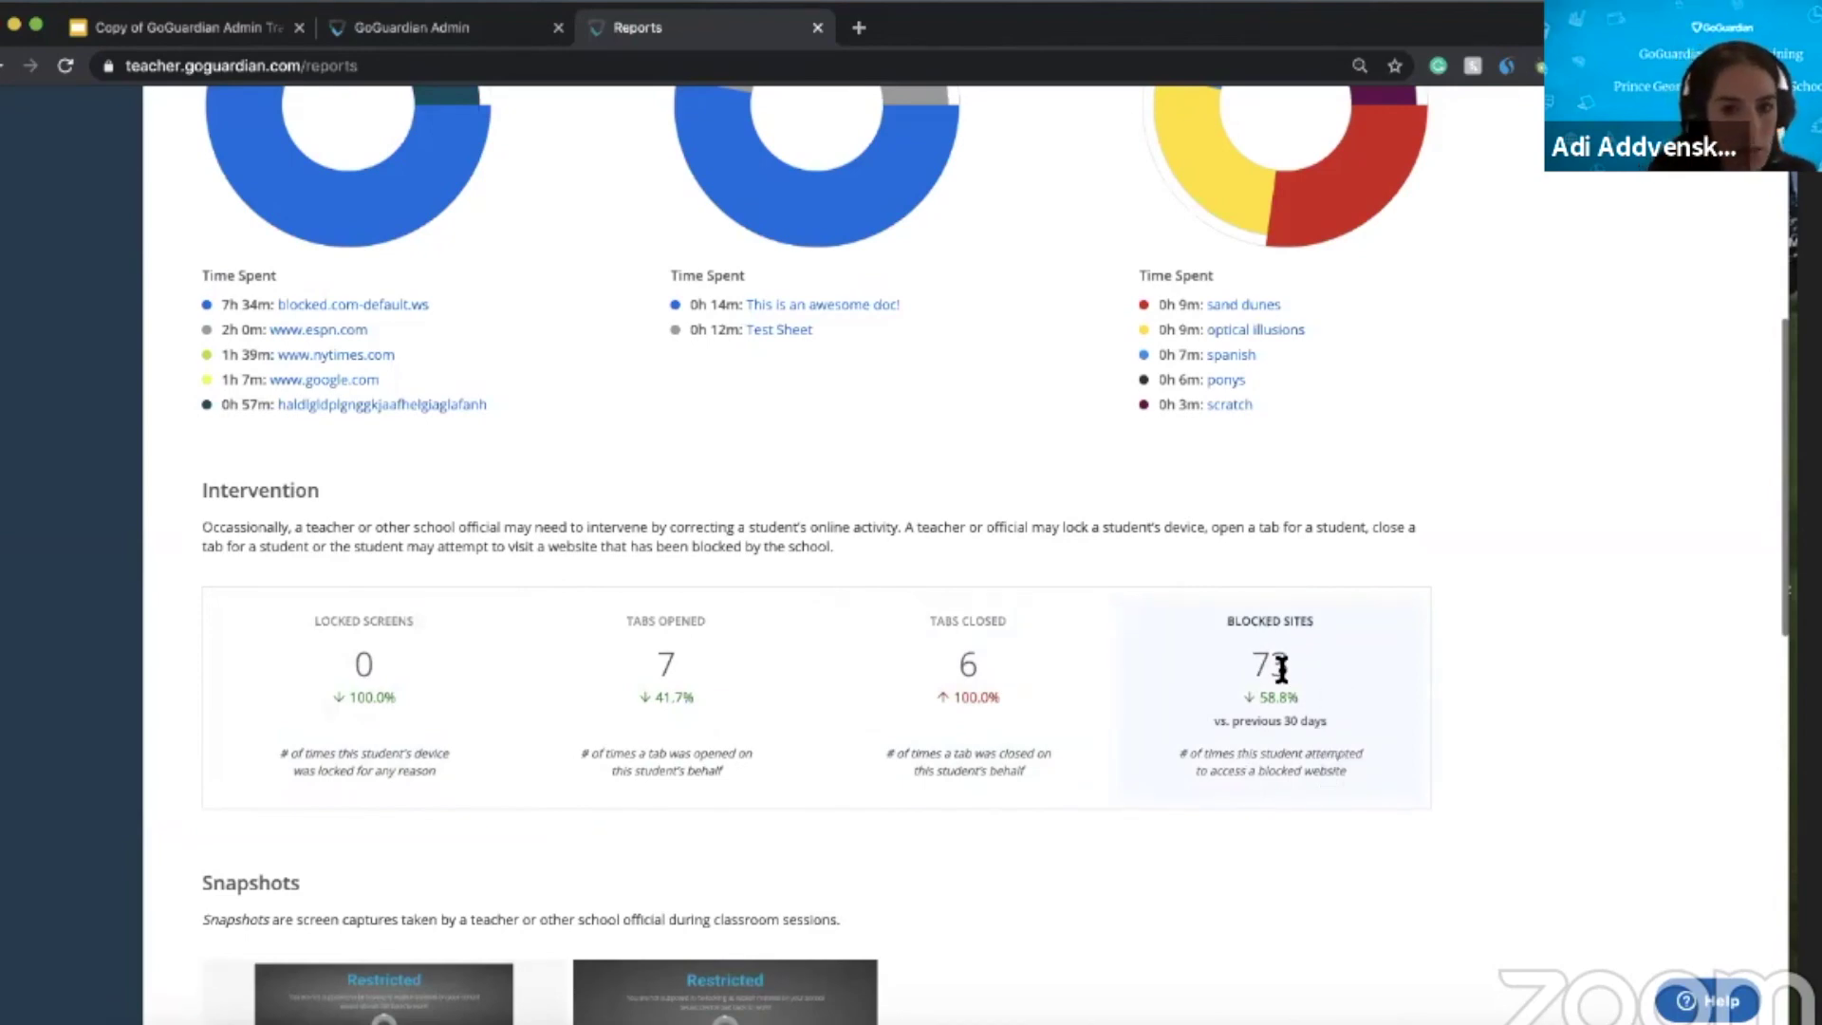
{"action": "scroll", "coordinate": [1288, 644], "scroll_direction": "down", "scroll_amount": 1}
{"action": "scroll", "coordinate": [1287, 643], "scroll_direction": "down", "scroll_amount": 5}
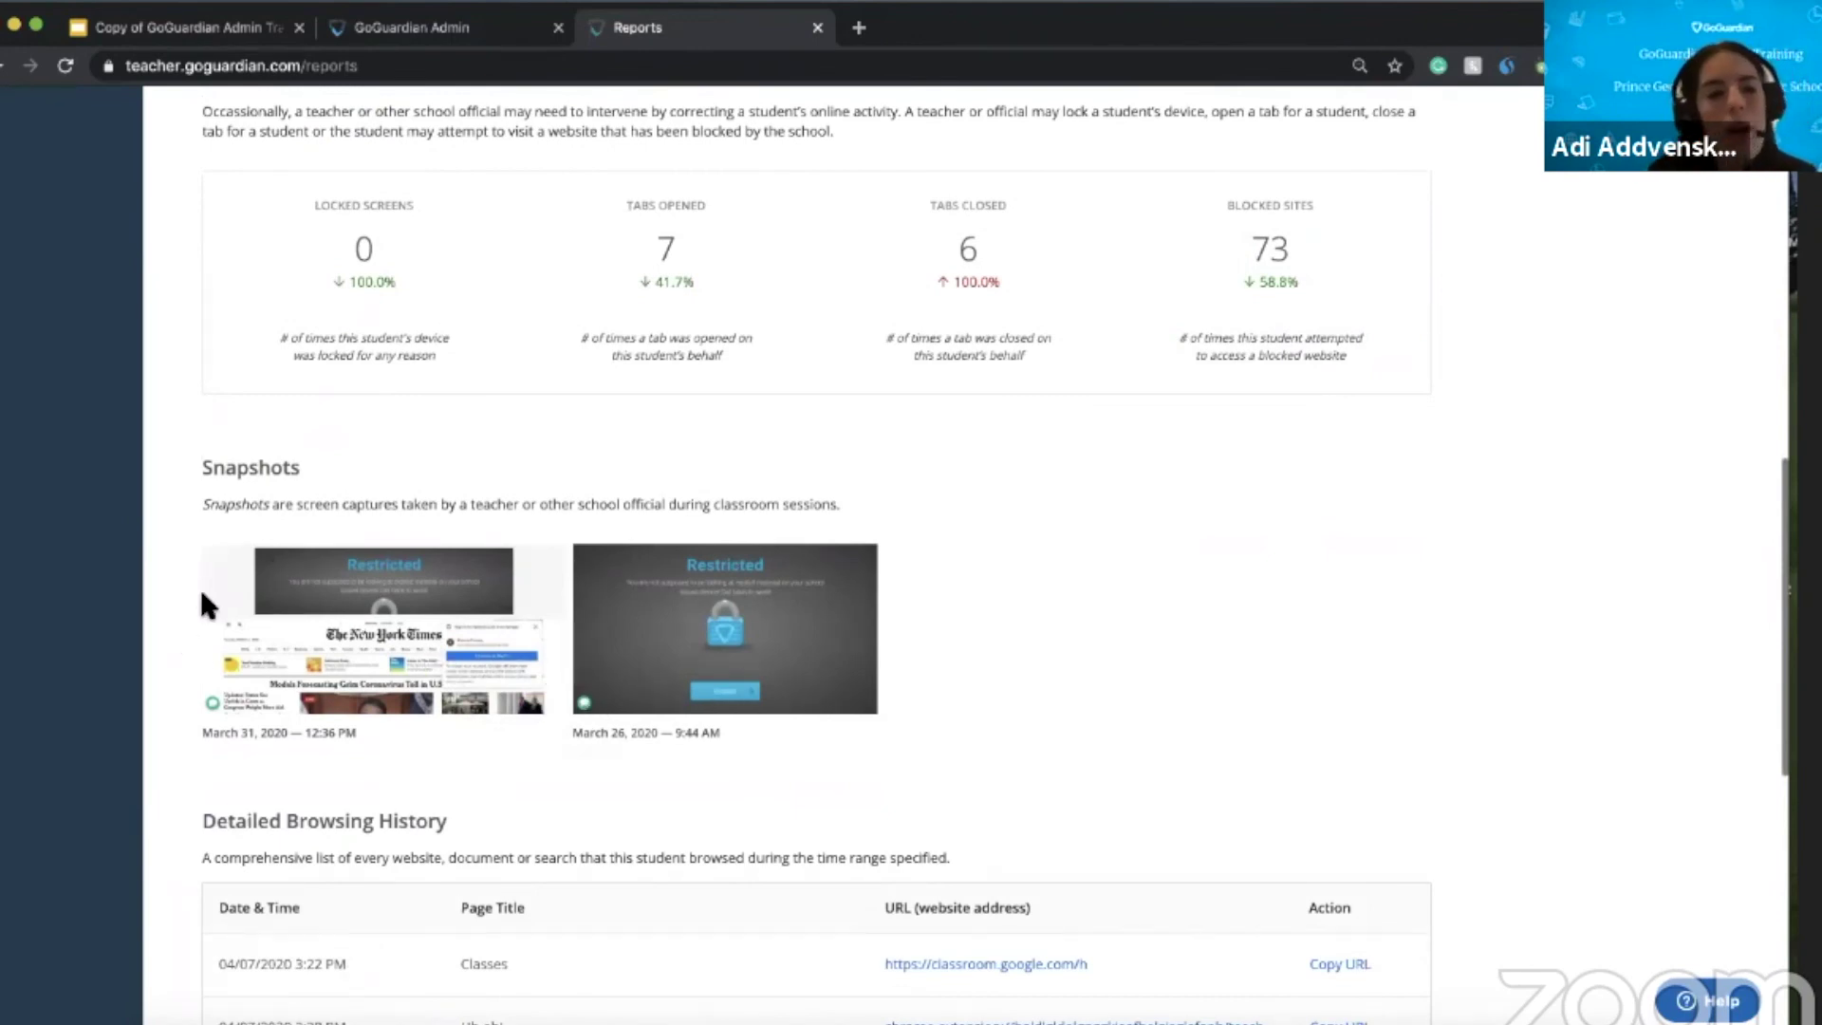
- Review the report's Detailed Browsing History and page forward two pages through the older entries
{"action": "scroll", "coordinate": [494, 662], "scroll_direction": "down", "scroll_amount": 1}
{"action": "scroll", "coordinate": [490, 655], "scroll_direction": "down", "scroll_amount": 10}
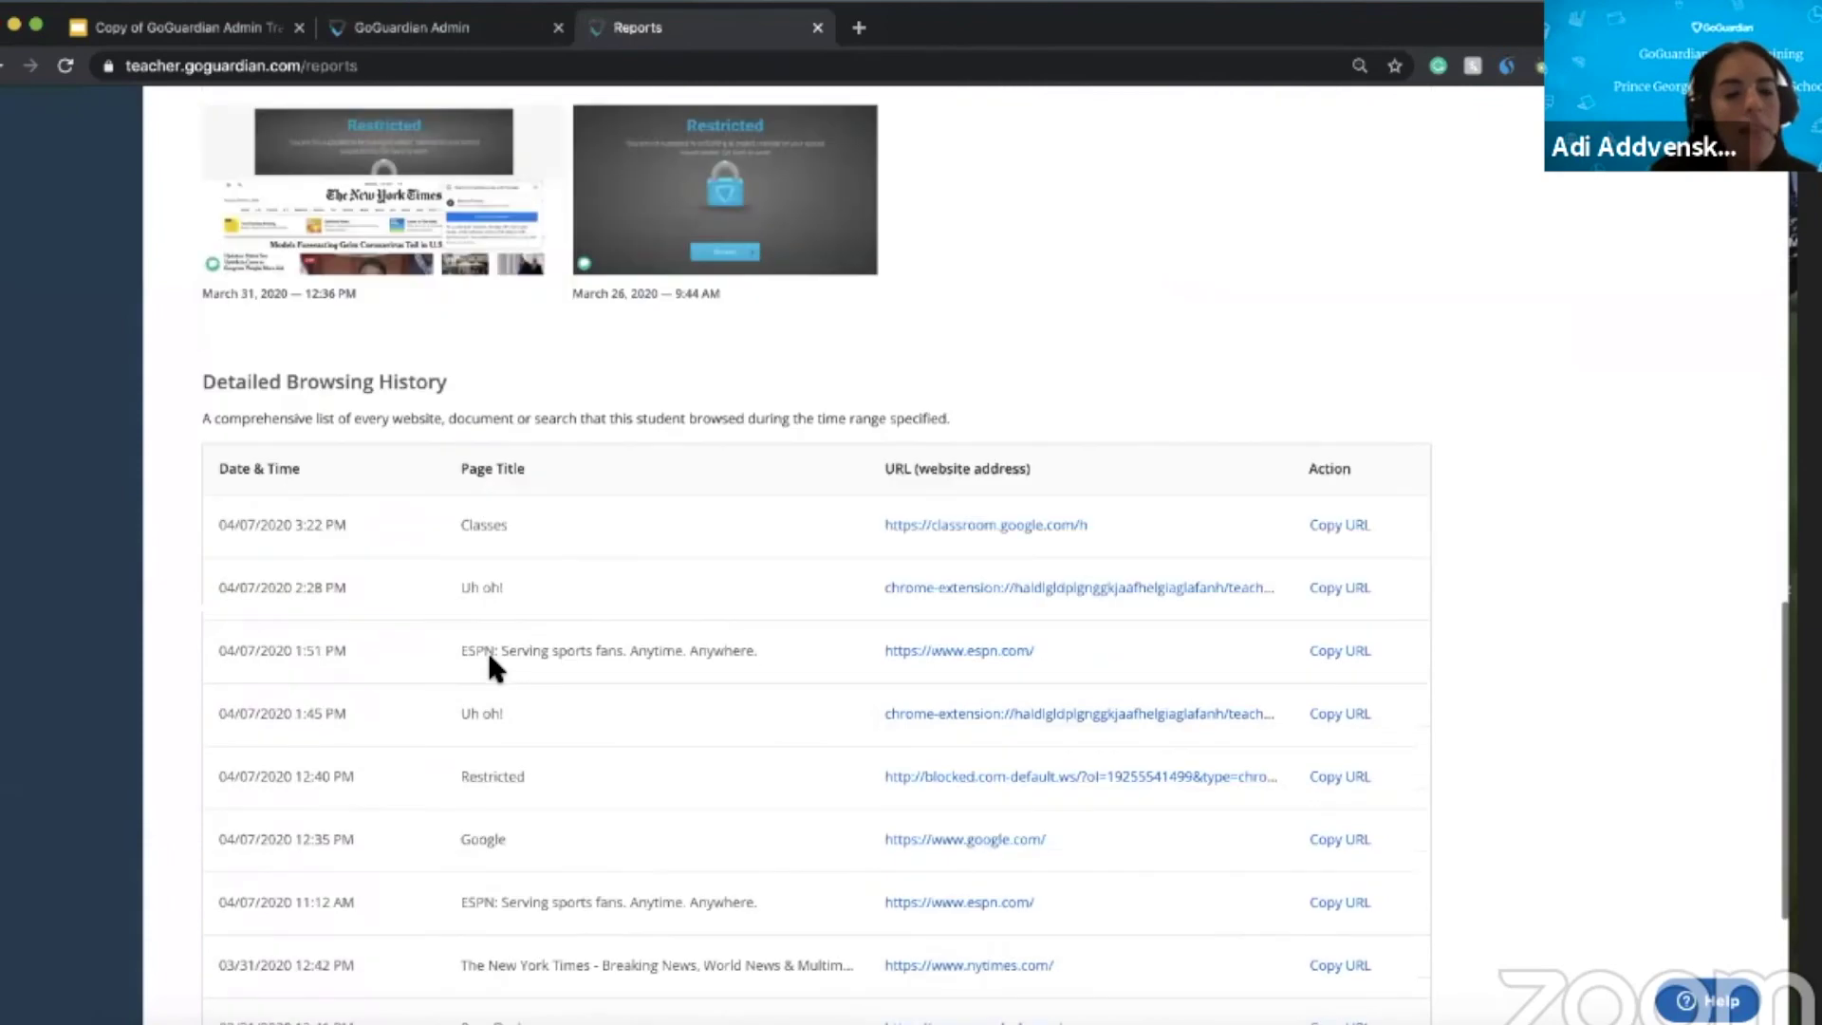
{"action": "left_click", "coordinate": [1384, 942]}
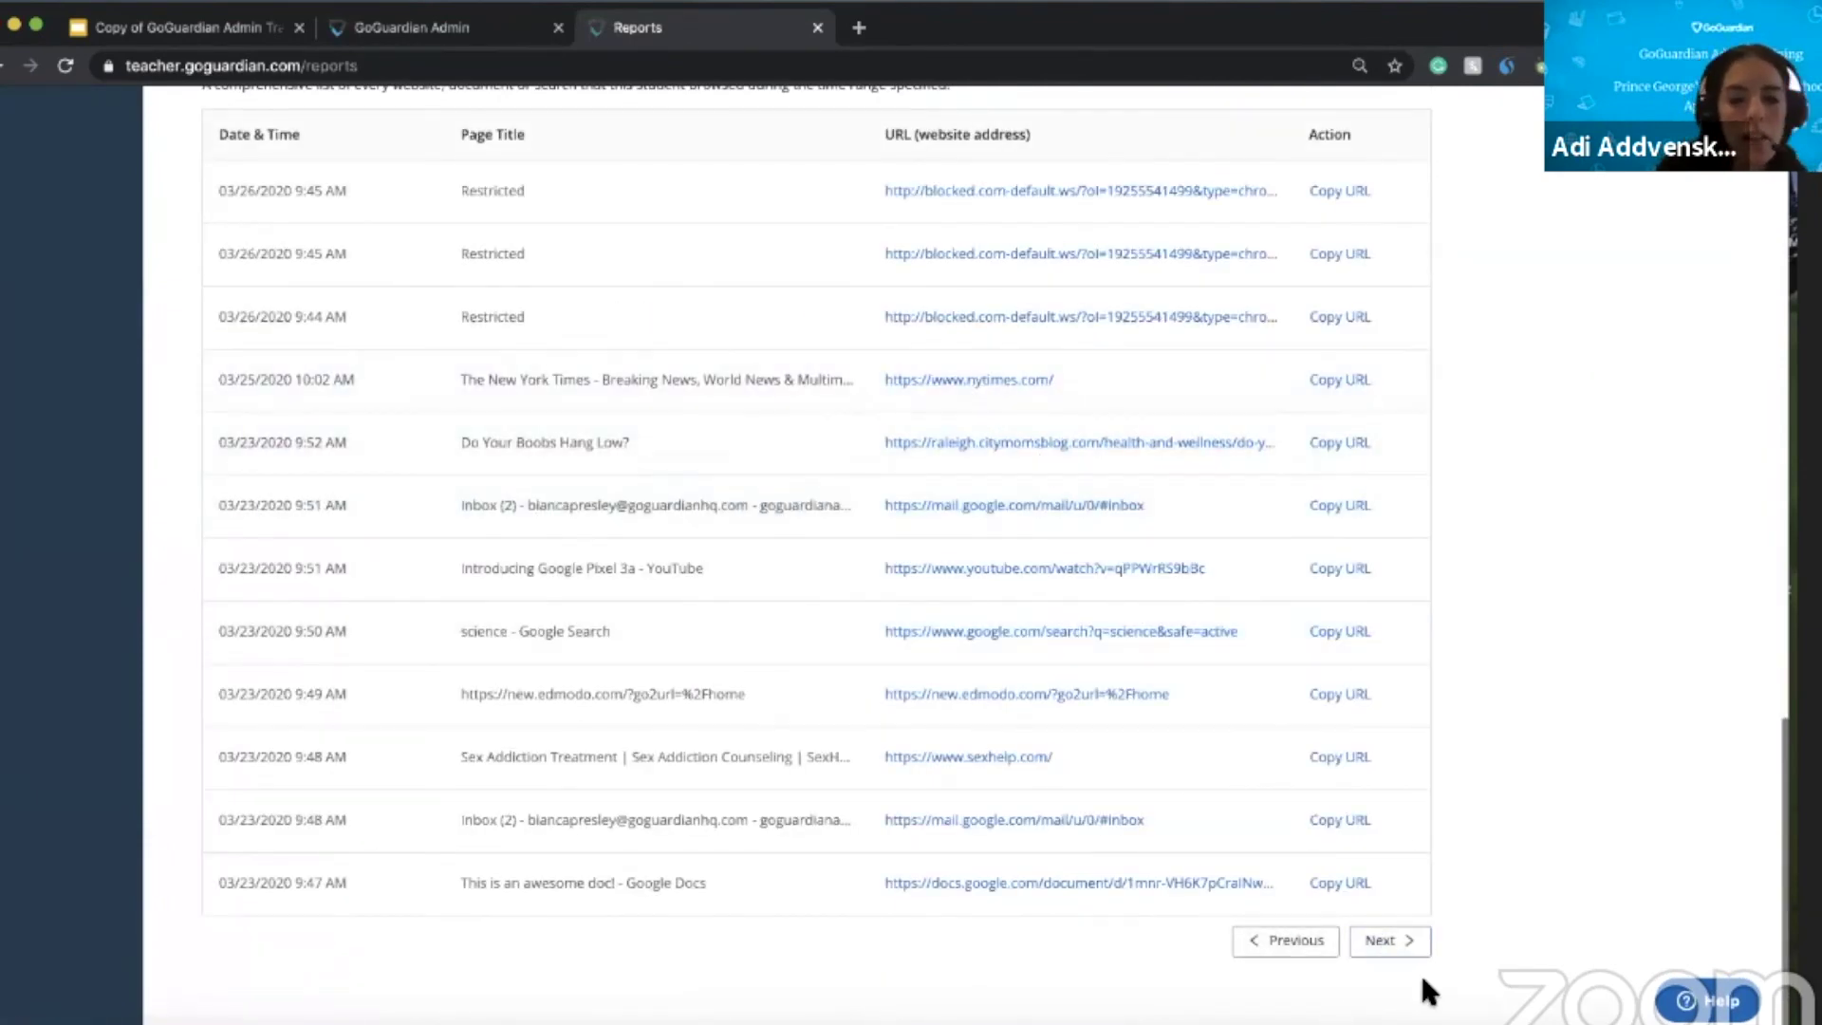
{"action": "left_click", "coordinate": [1393, 942]}
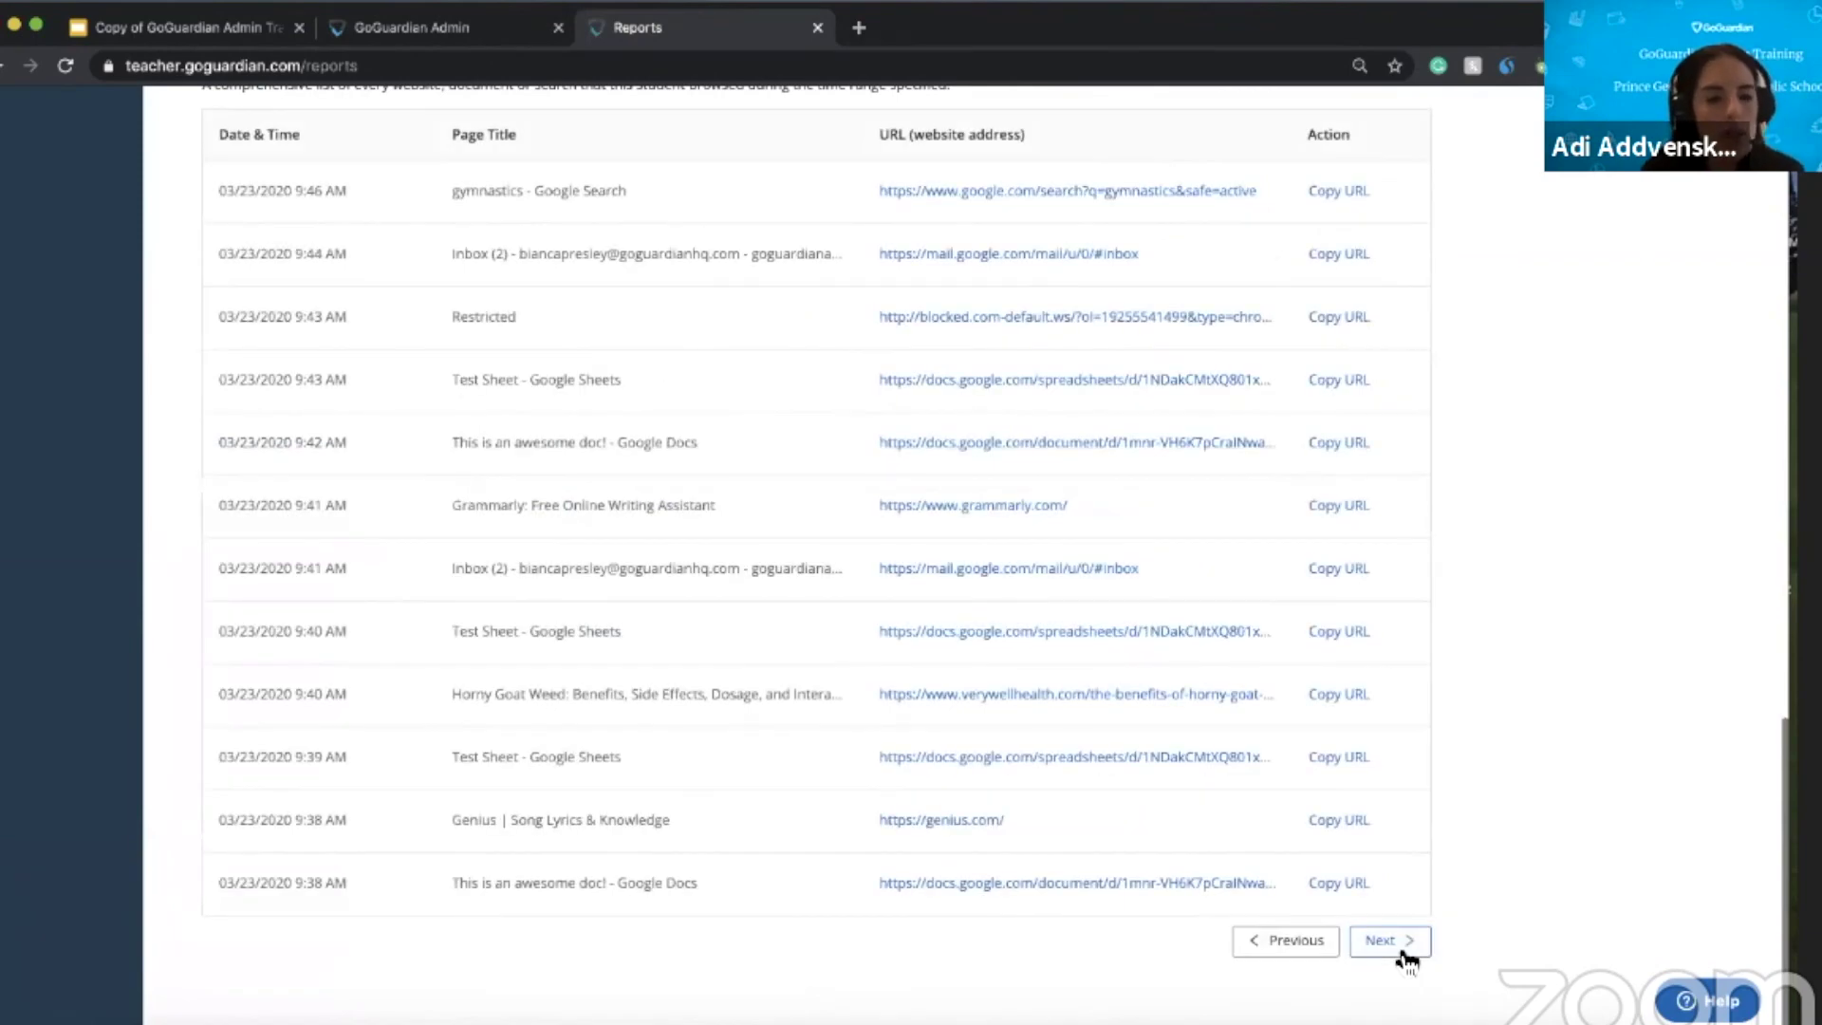
- Look over the student report's intervention figures, snapshots and next page of browsing history, and go back to the Classrooms overview
{"action": "scroll", "coordinate": [1400, 949], "scroll_direction": "up", "scroll_amount": 20}
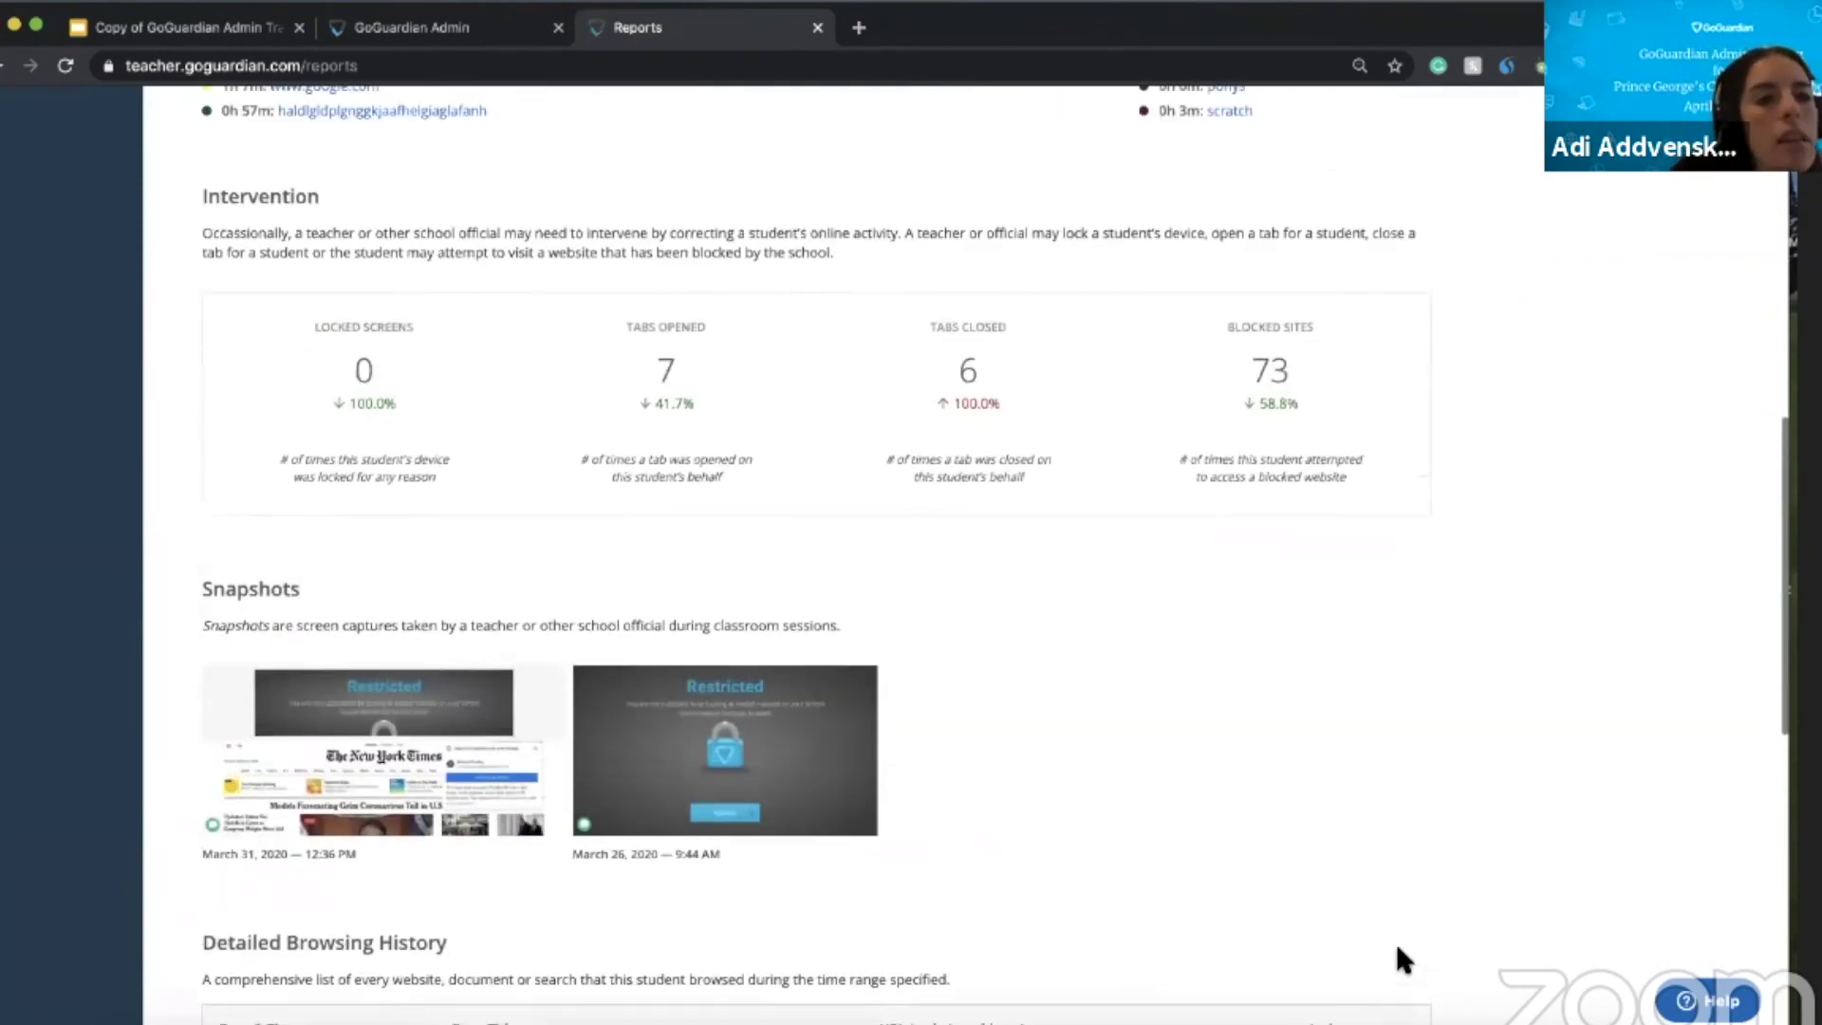
{"action": "scroll", "coordinate": [1395, 942], "scroll_direction": "down", "scroll_amount": 20}
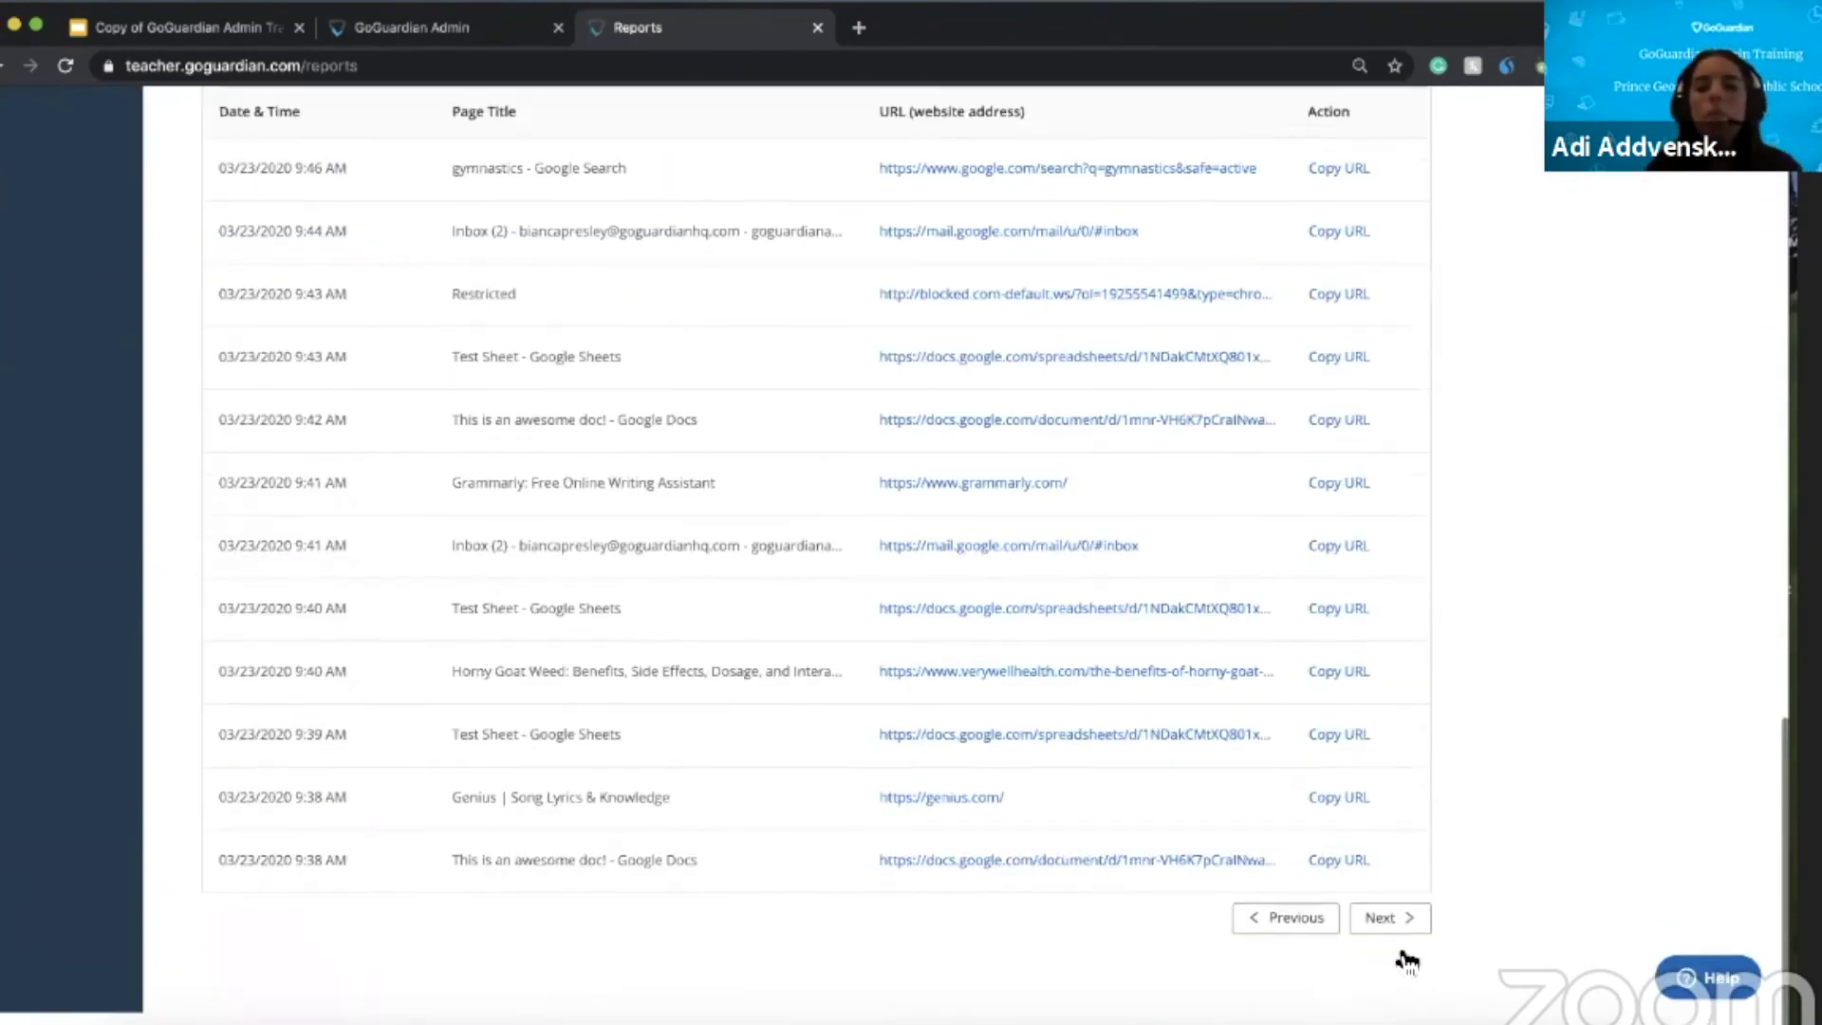
{"action": "left_click", "coordinate": [1396, 938]}
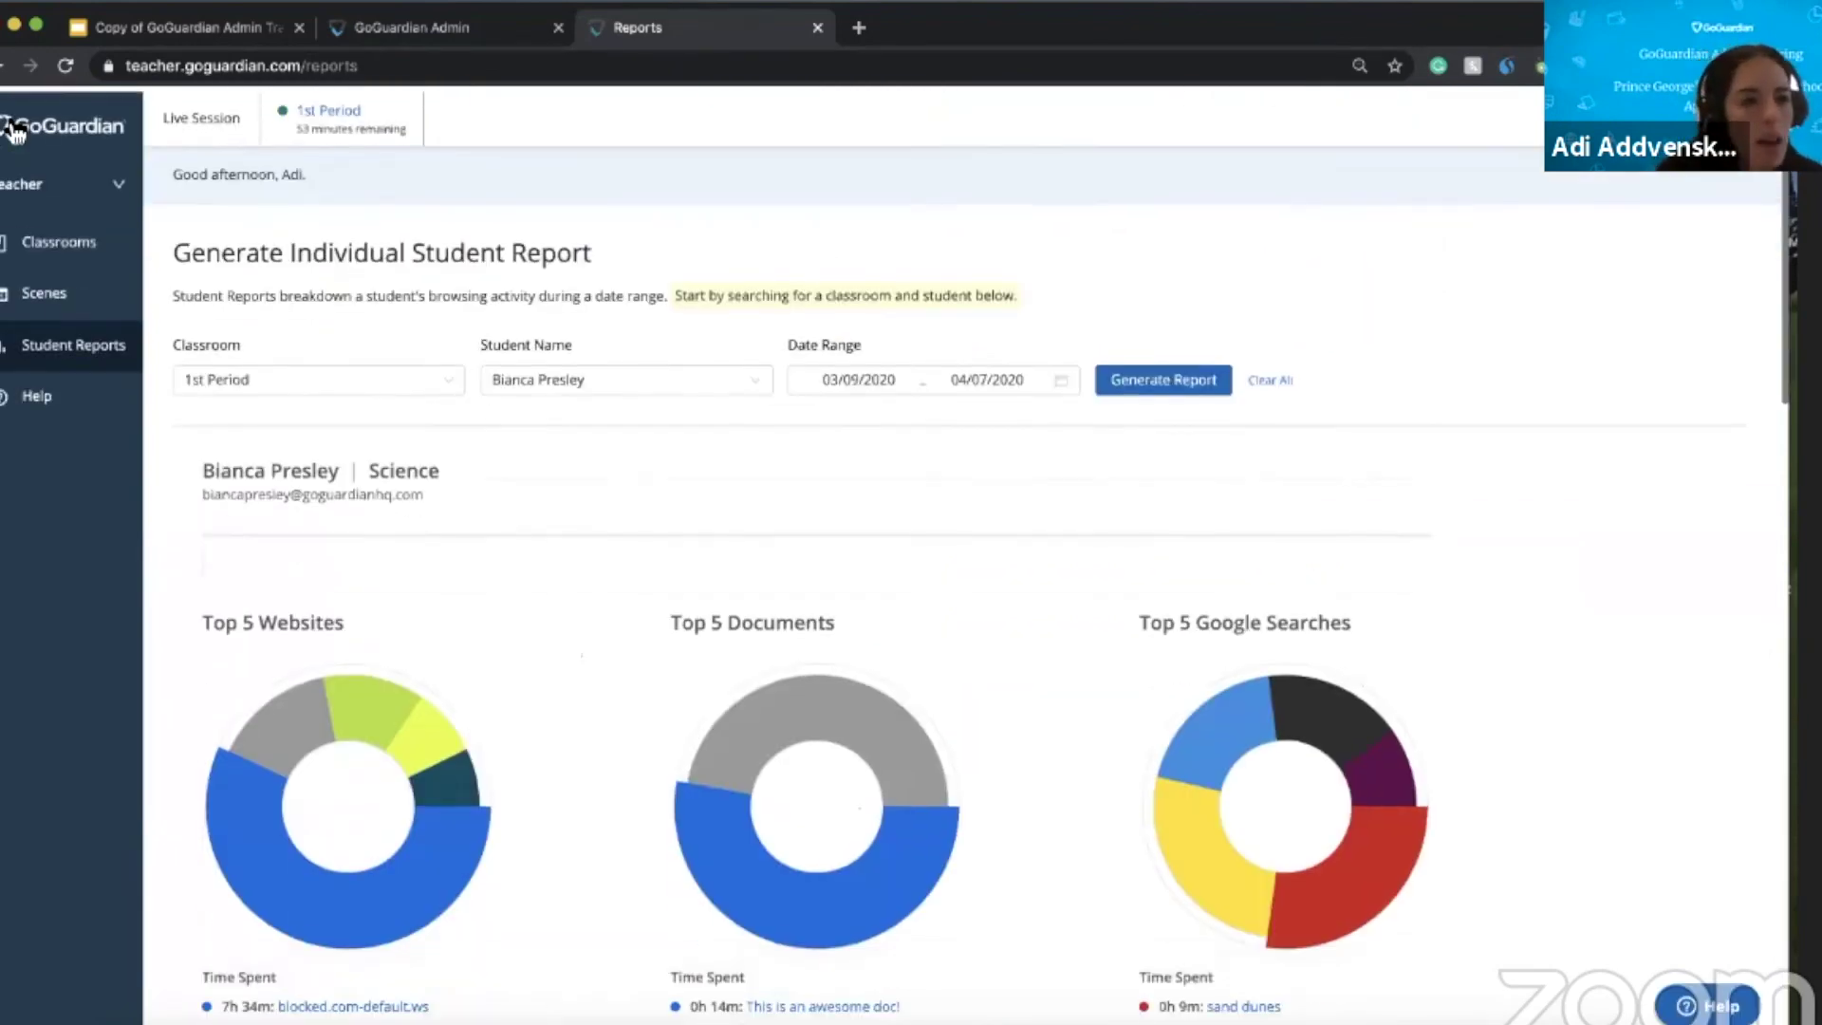
{"action": "left_click", "coordinate": [90, 237]}
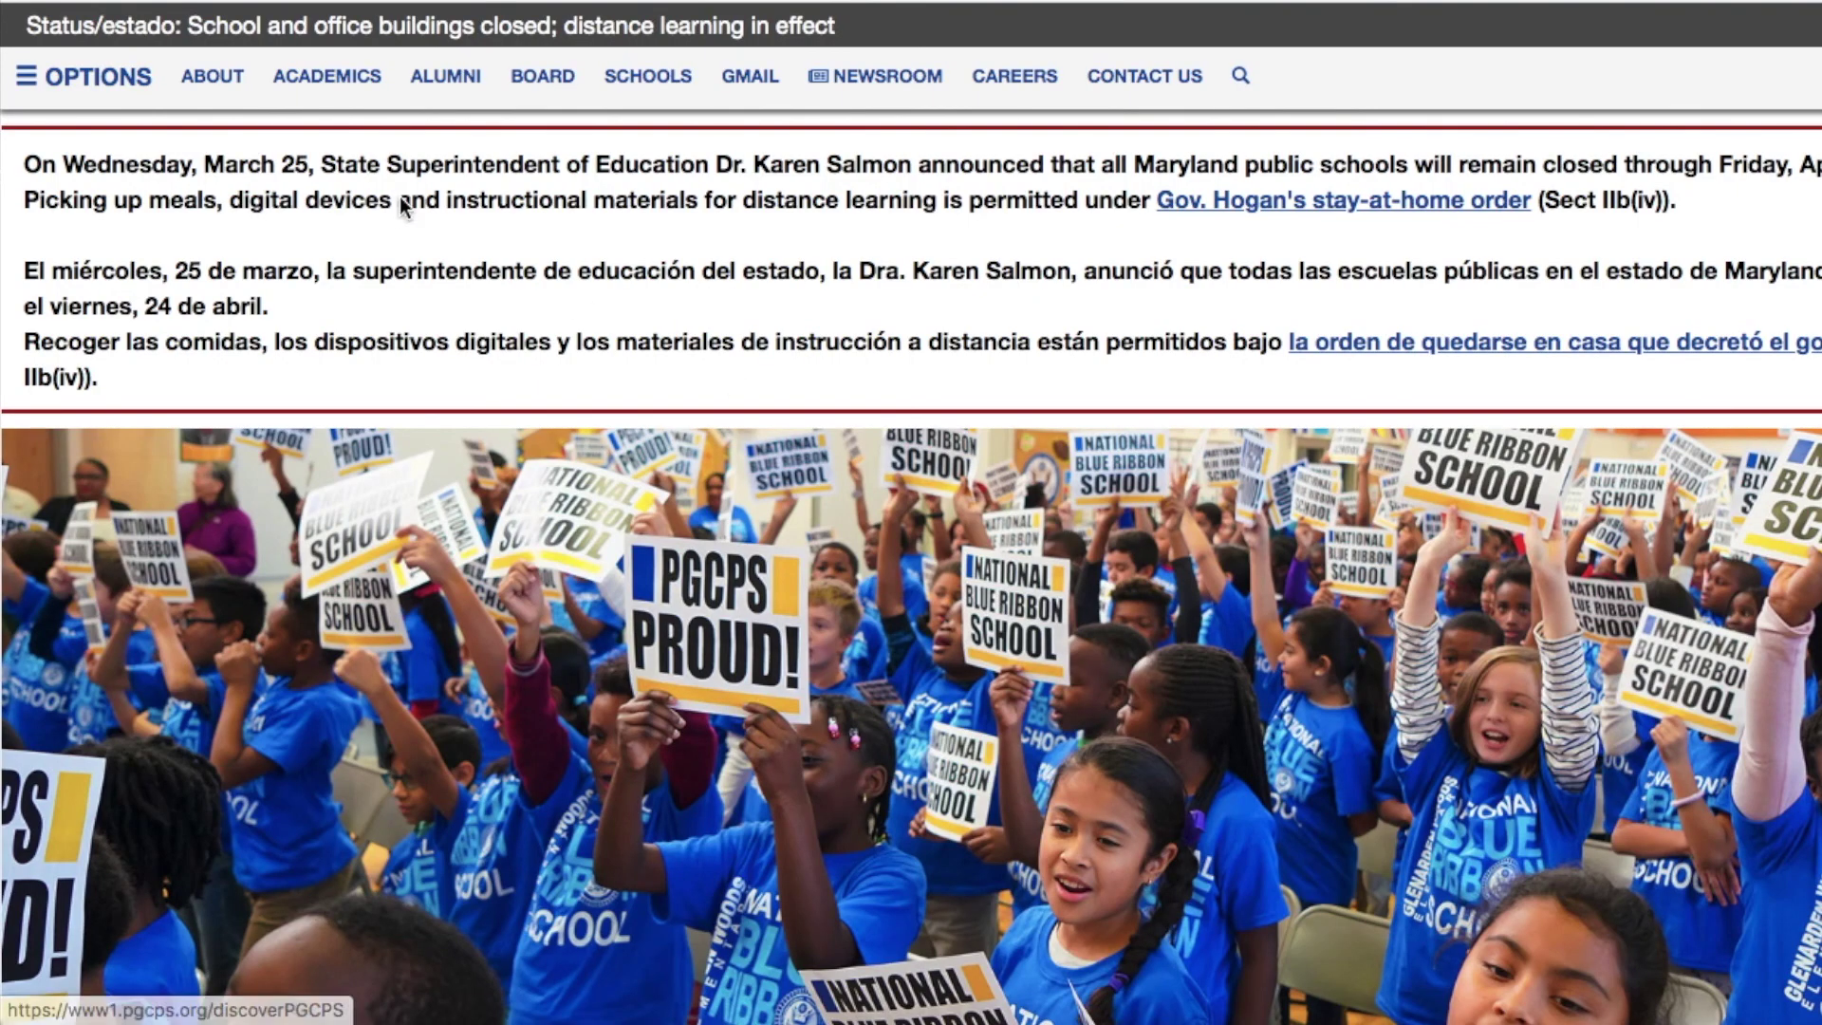
- On the PGCPS website, go to the Staff Portal and launch GoGuardian Admin from its list of applications
{"action": "left_click", "coordinate": [27, 76]}
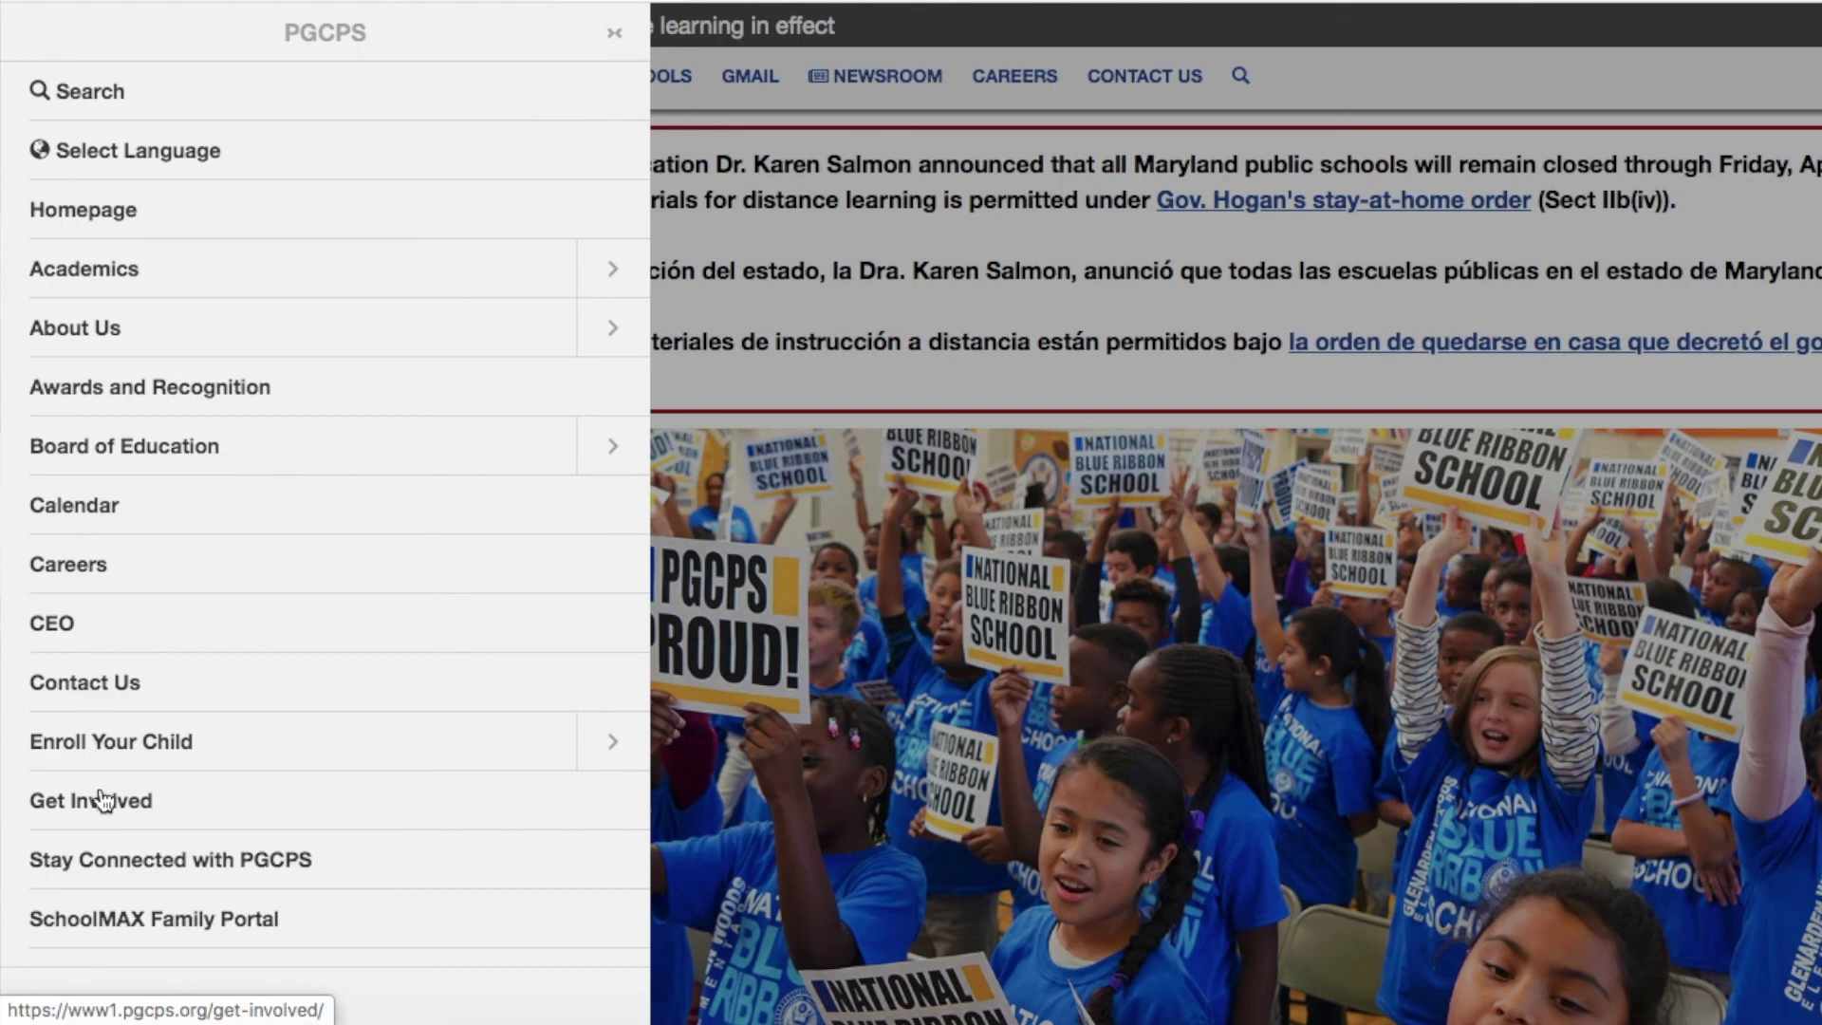
{"action": "scroll", "coordinate": [104, 901], "scroll_direction": "down", "scroll_amount": 3}
{"action": "scroll", "coordinate": [104, 909], "scroll_direction": "down", "scroll_amount": 2}
{"action": "left_click", "coordinate": [61, 814]}
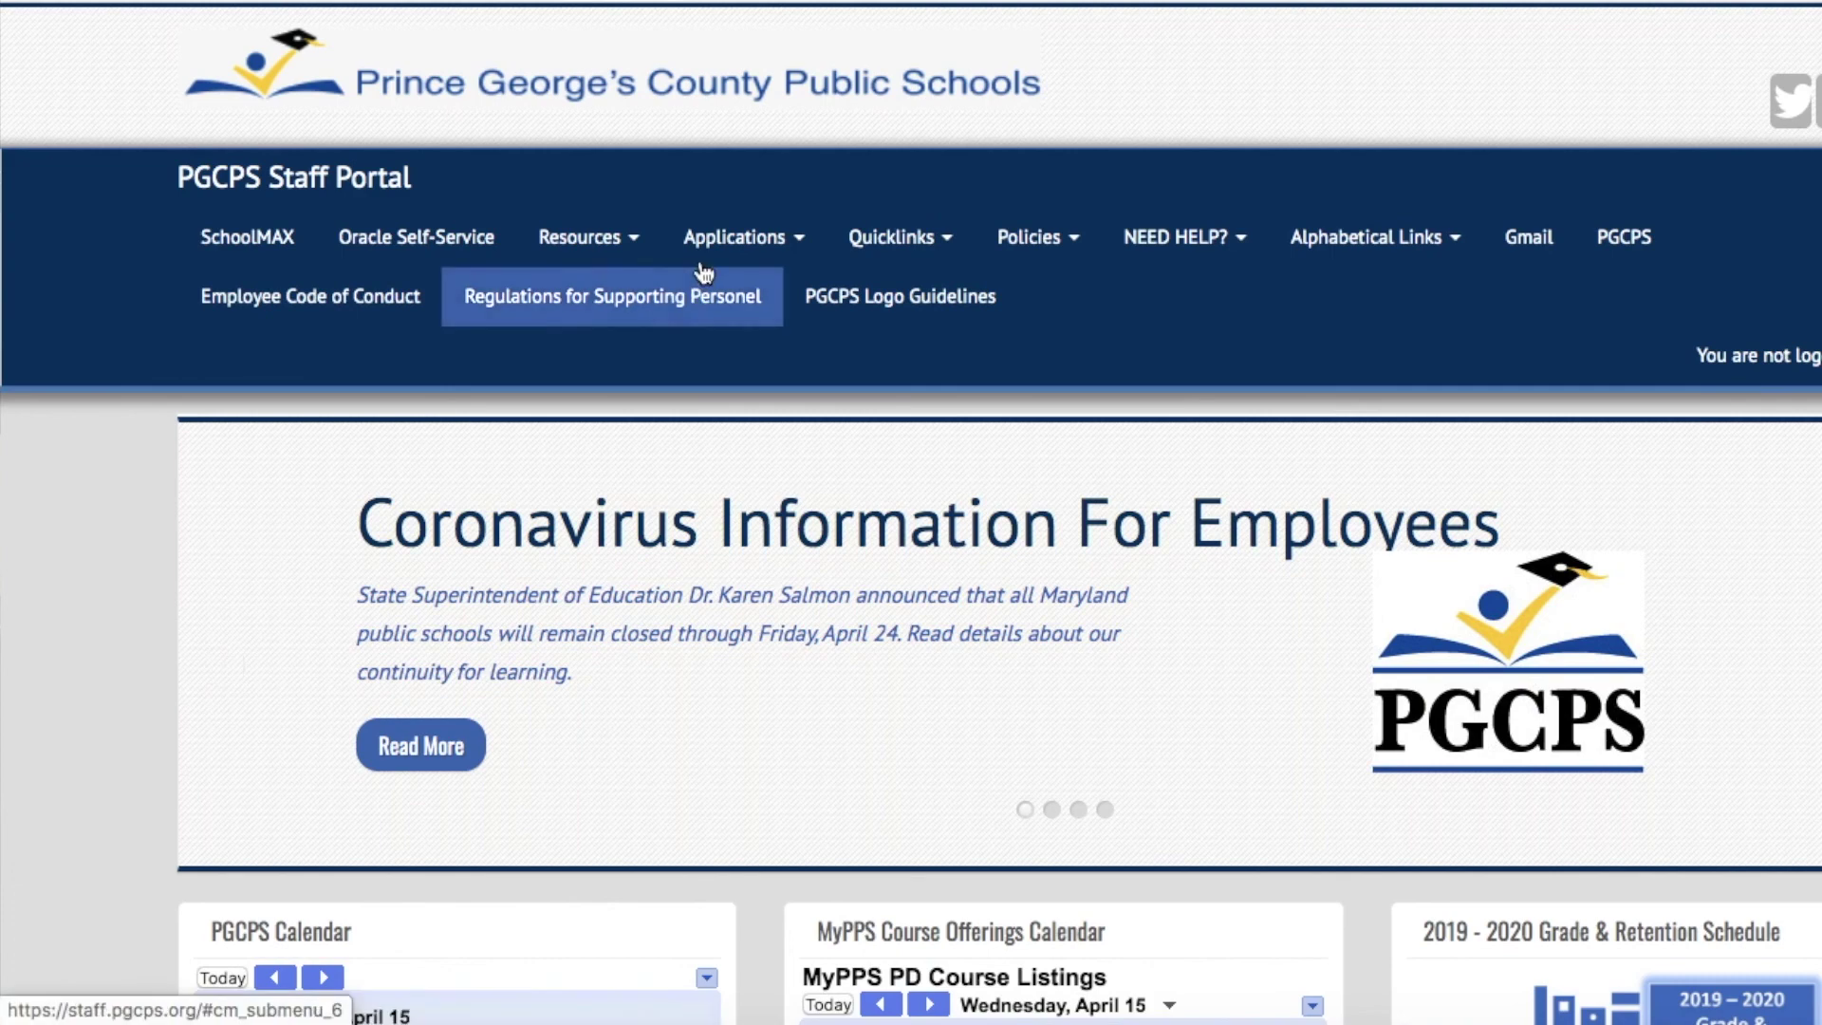
{"action": "left_click", "coordinate": [731, 242]}
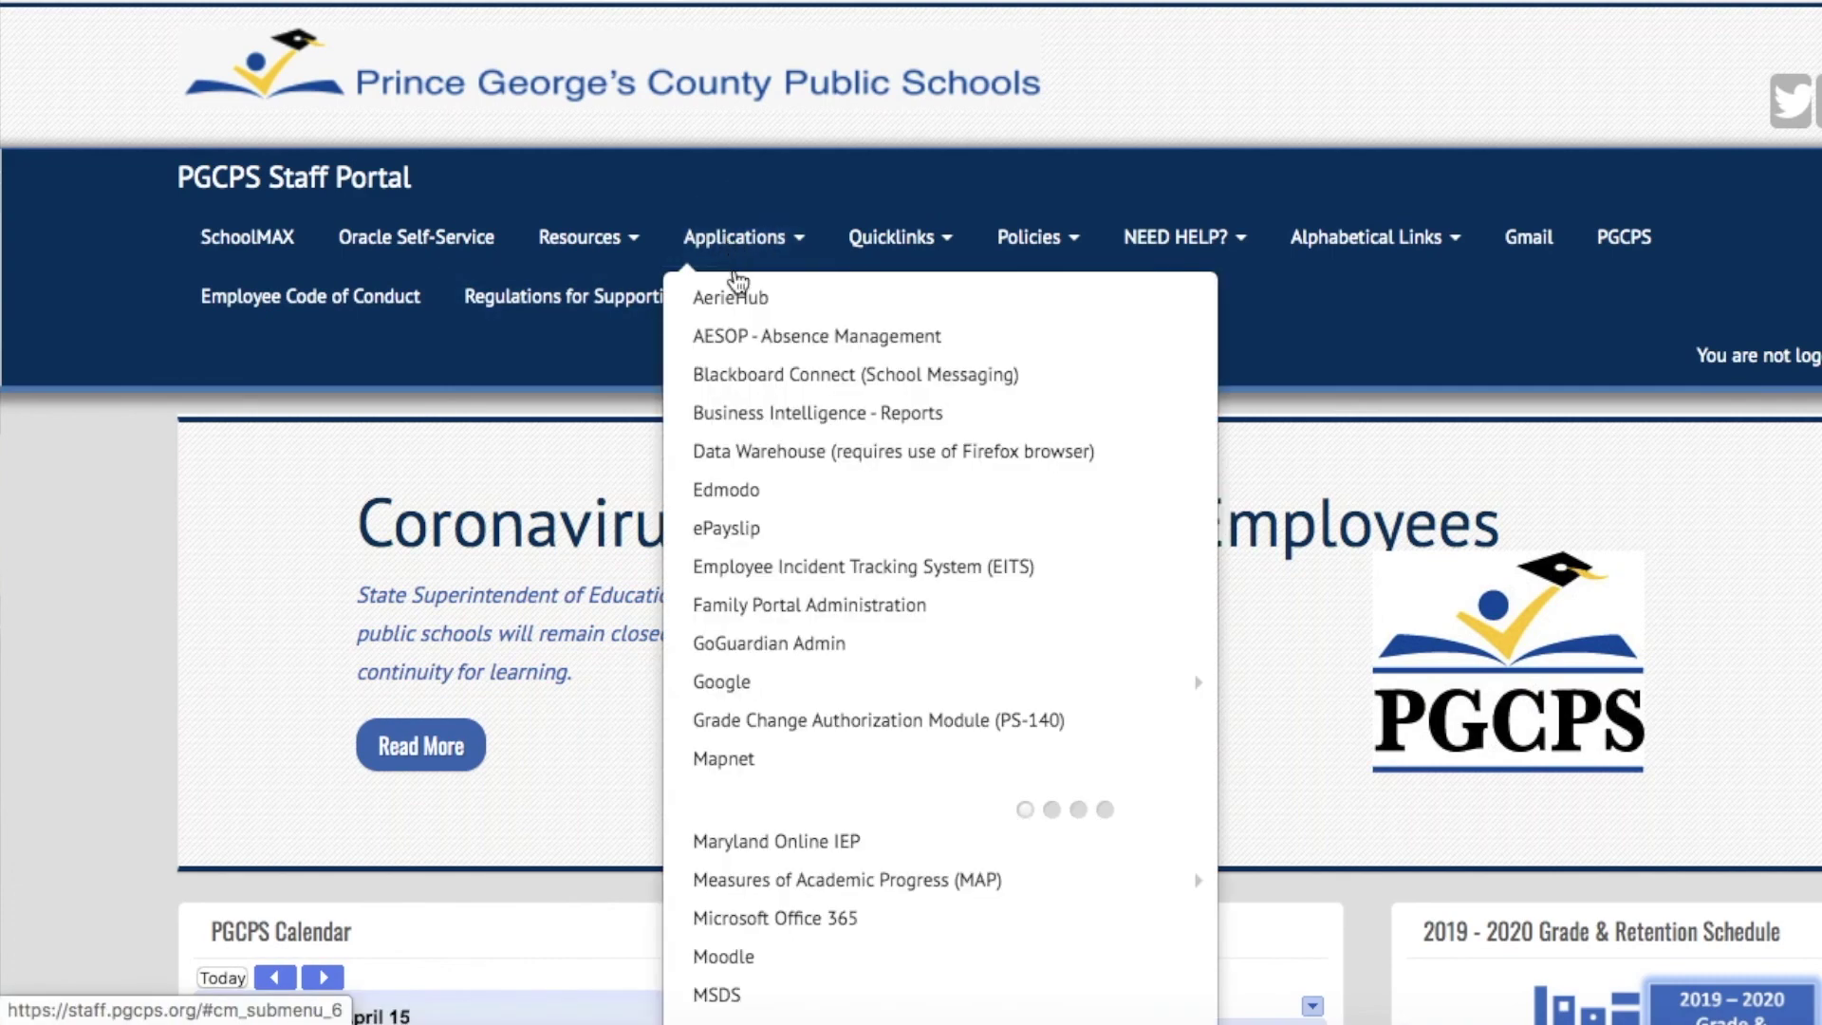
{"action": "left_click", "coordinate": [769, 644]}
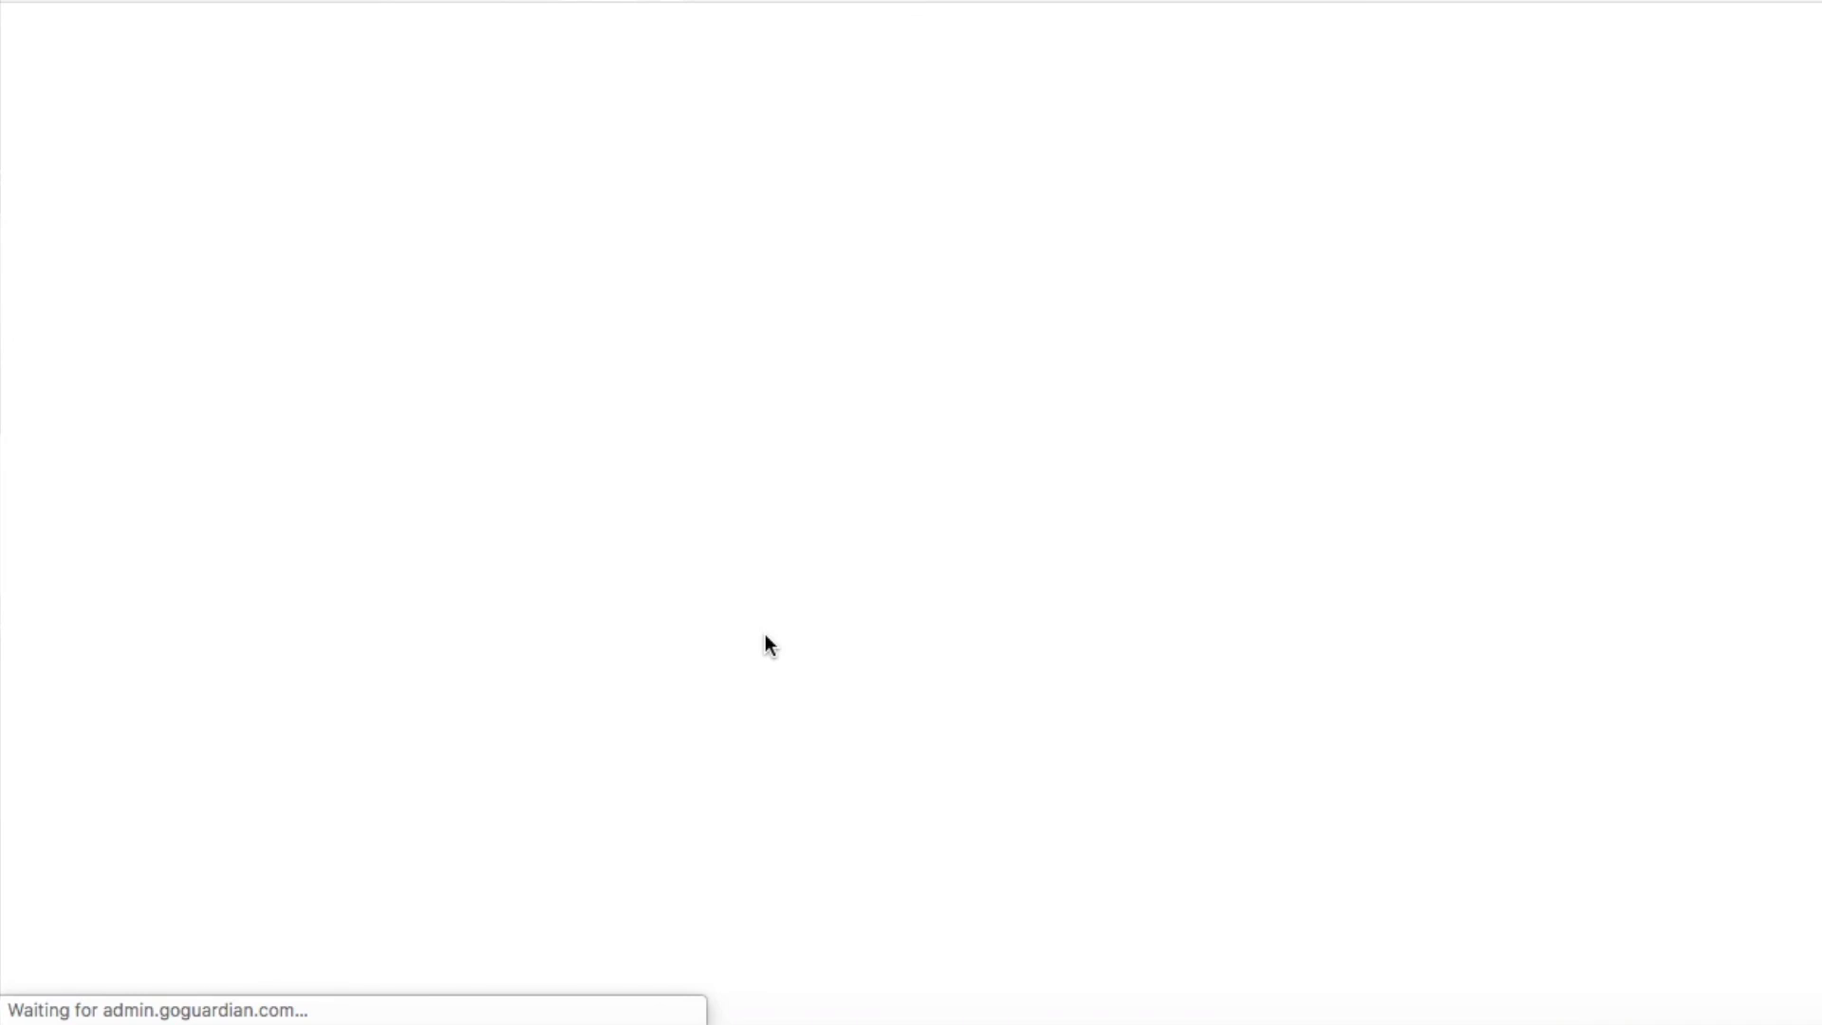